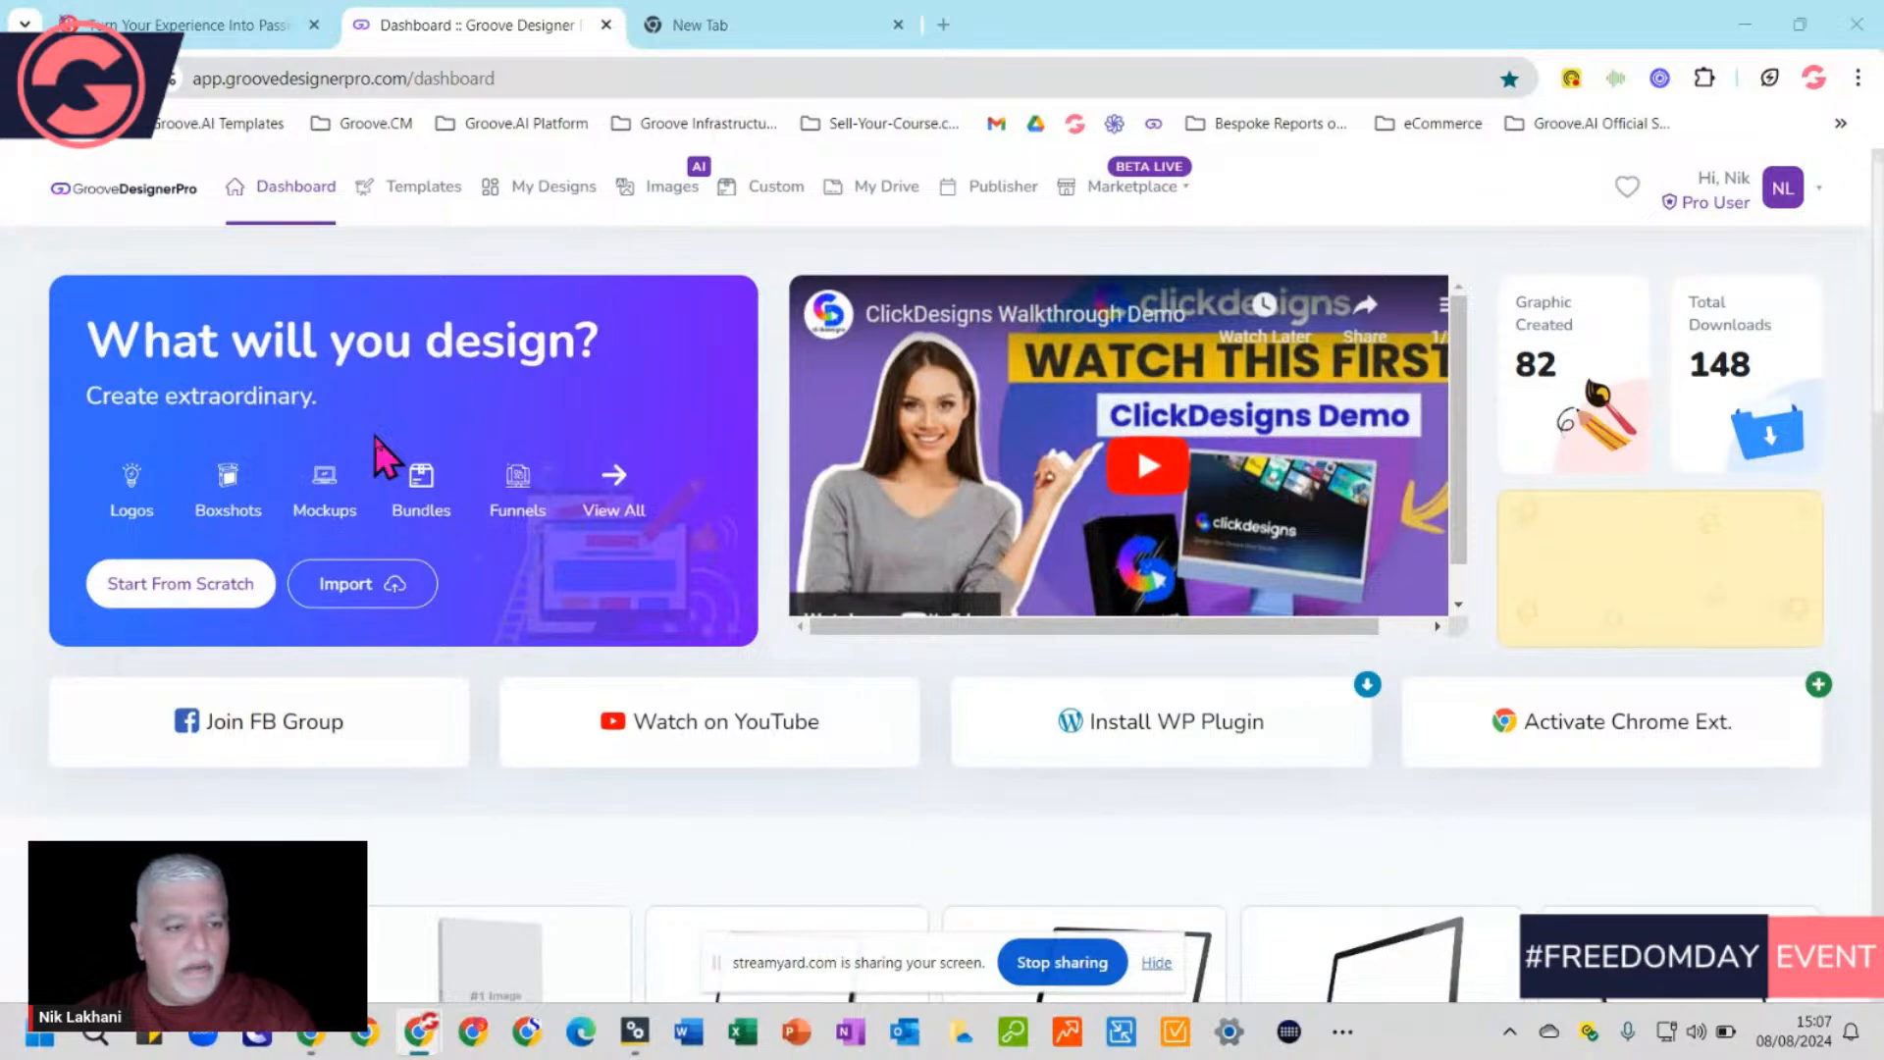
# Scroll down to Latest Covers on the Dashboard and open View All
pyautogui.scroll(-3, 375, 438)
pyautogui.scroll(-7, 393, 457)
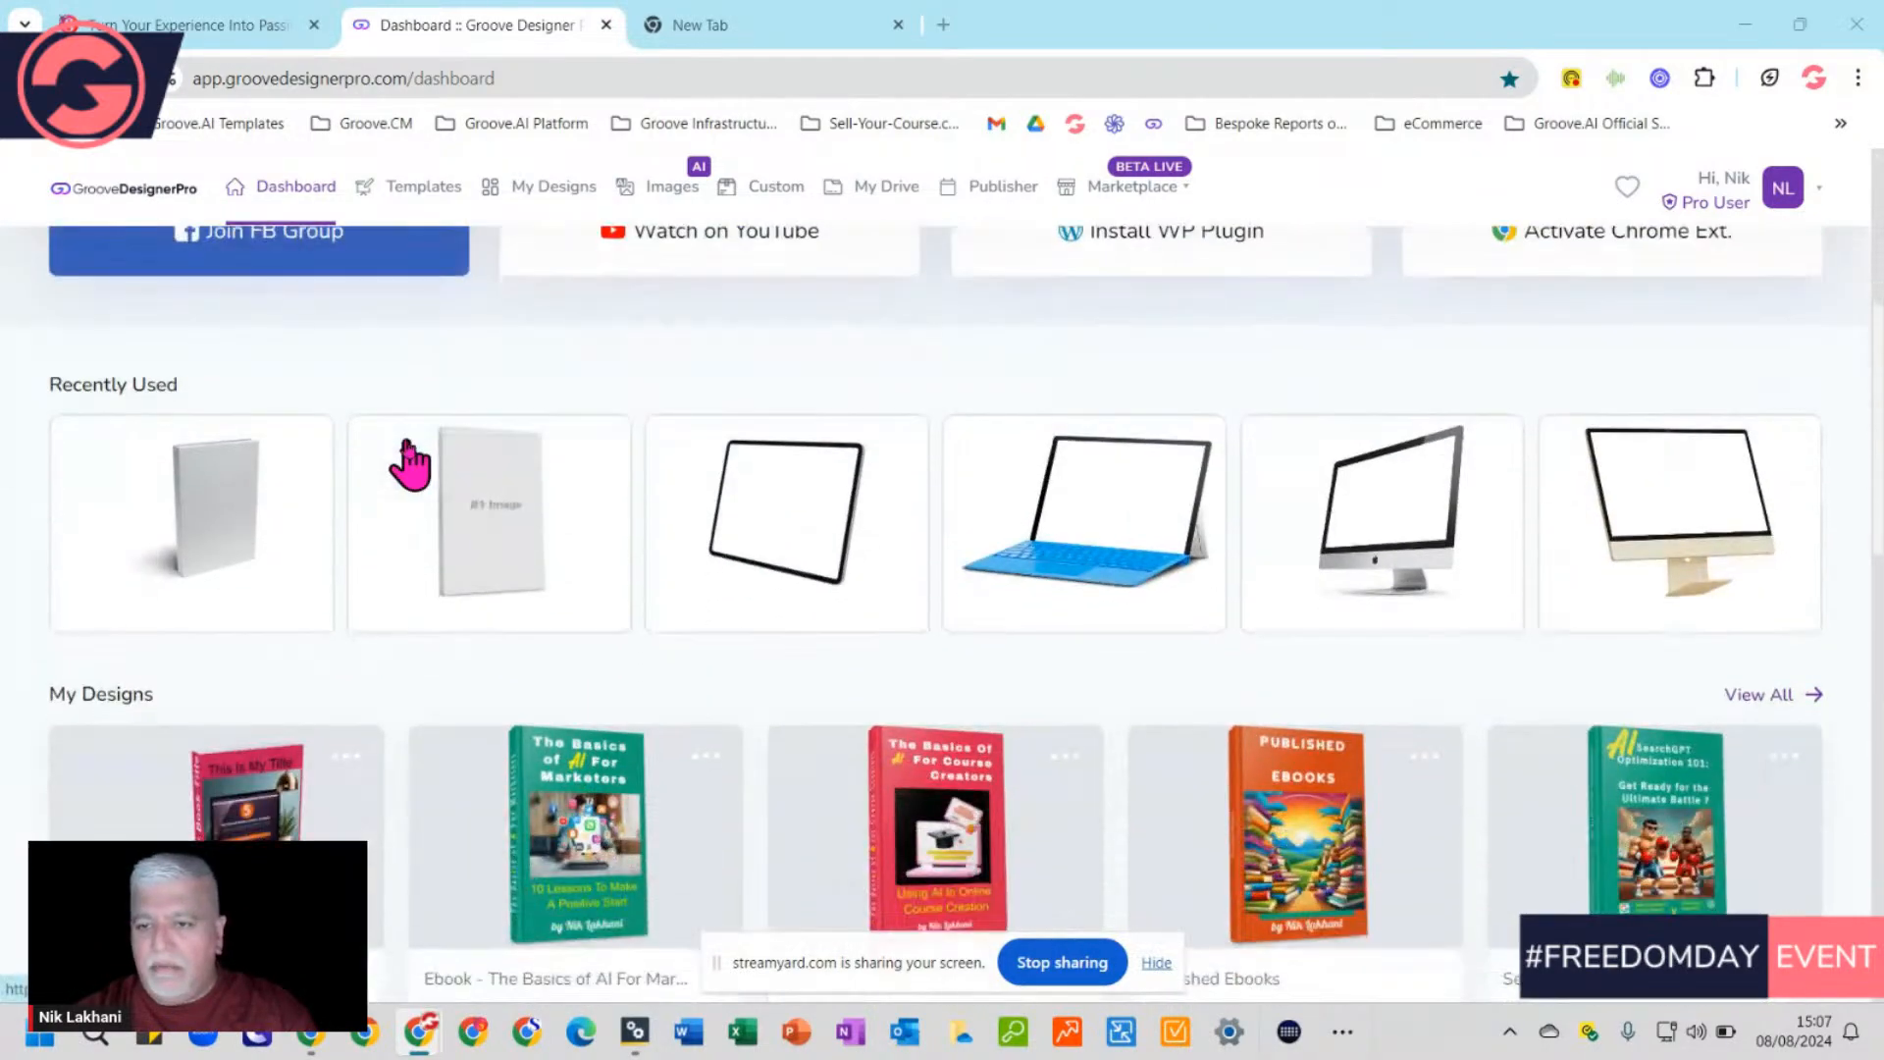
pyautogui.scroll(-8, 497, 457)
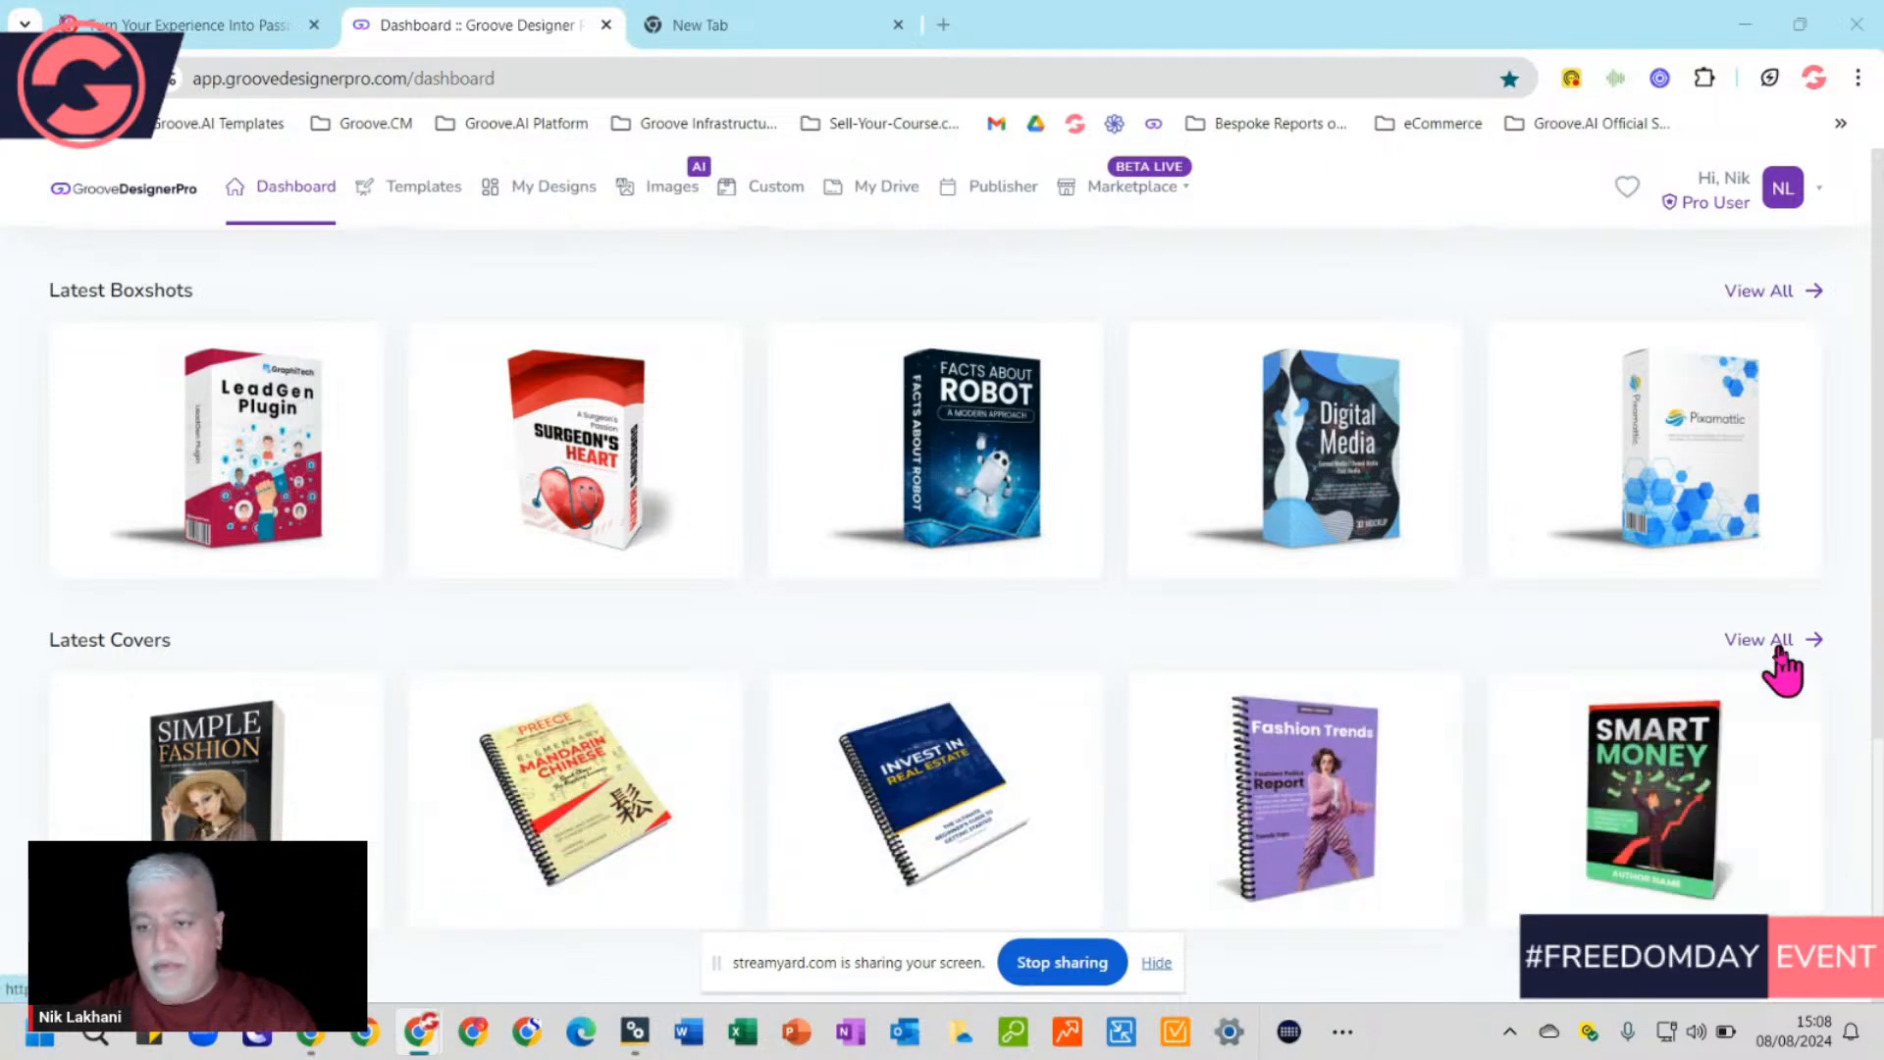
pyautogui.click(1782, 648)
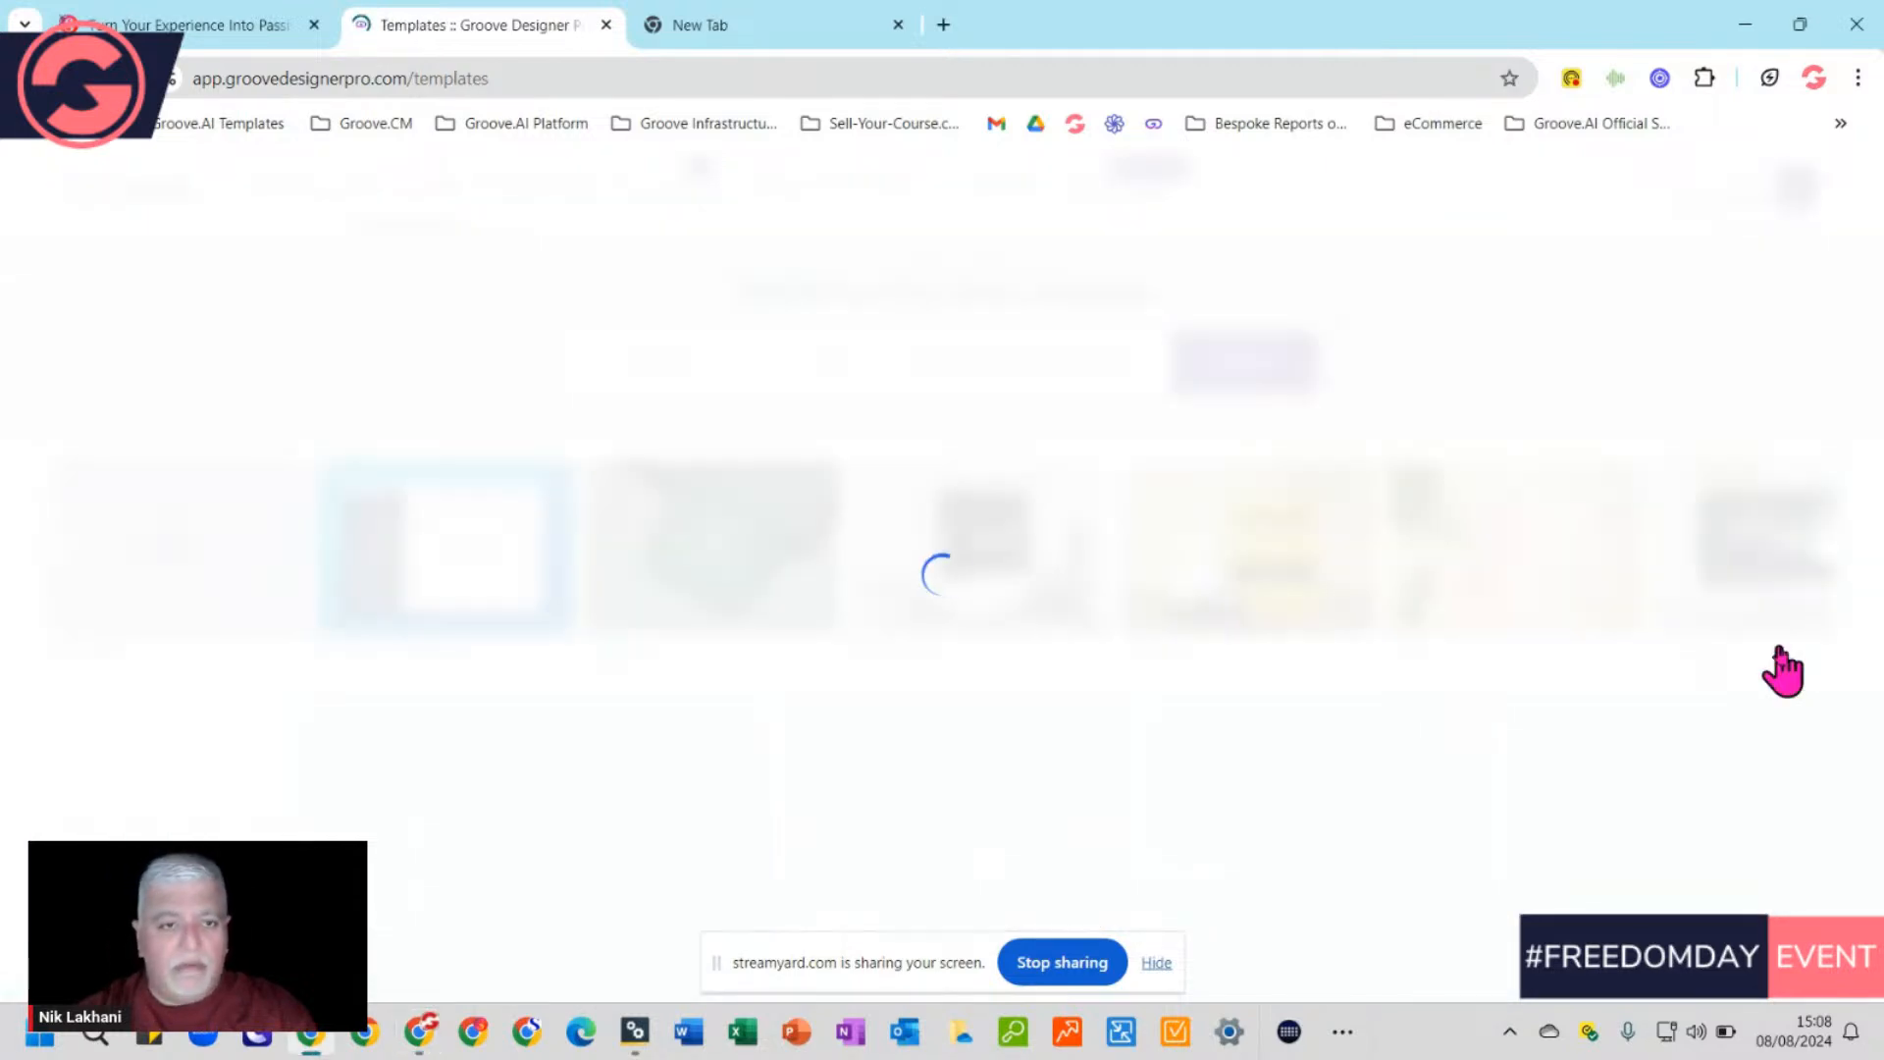
# Browse down the Templates grid, then return to the top
pyautogui.scroll(-5, 1668, 677)
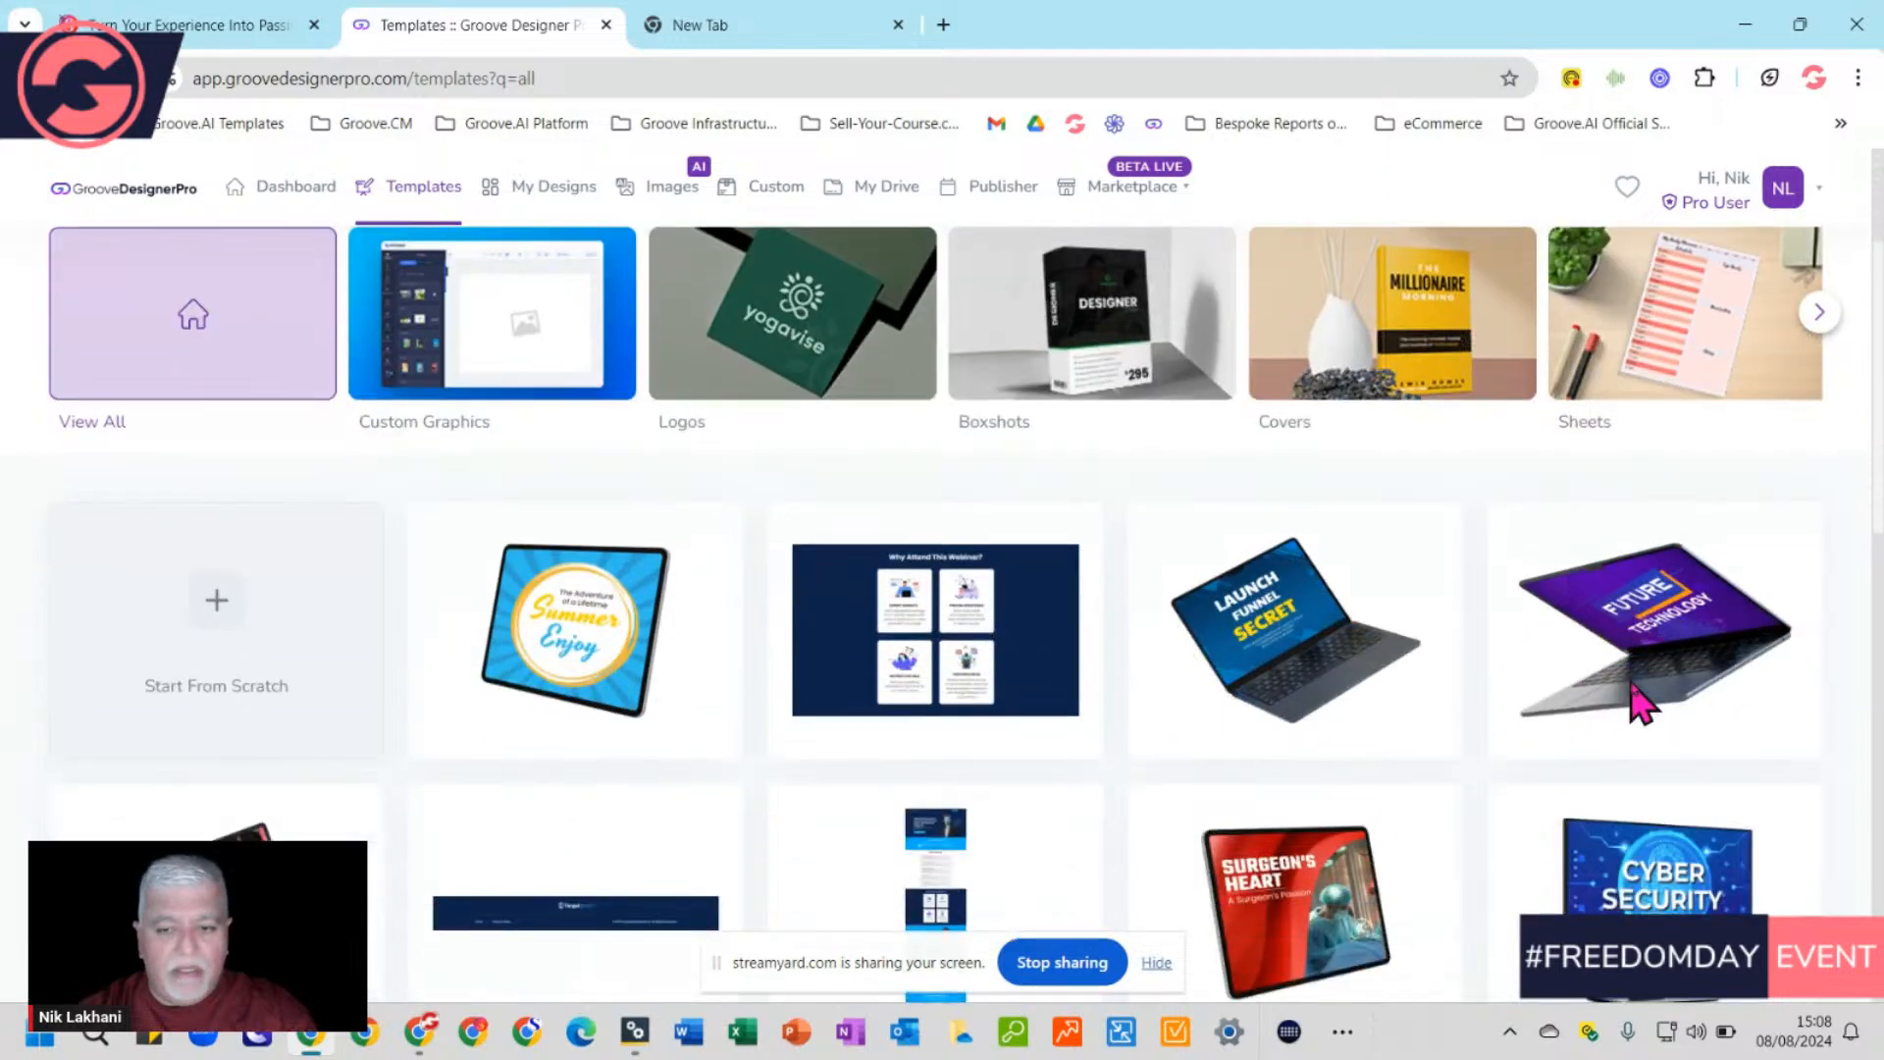
pyautogui.scroll(-3, 1737, 631)
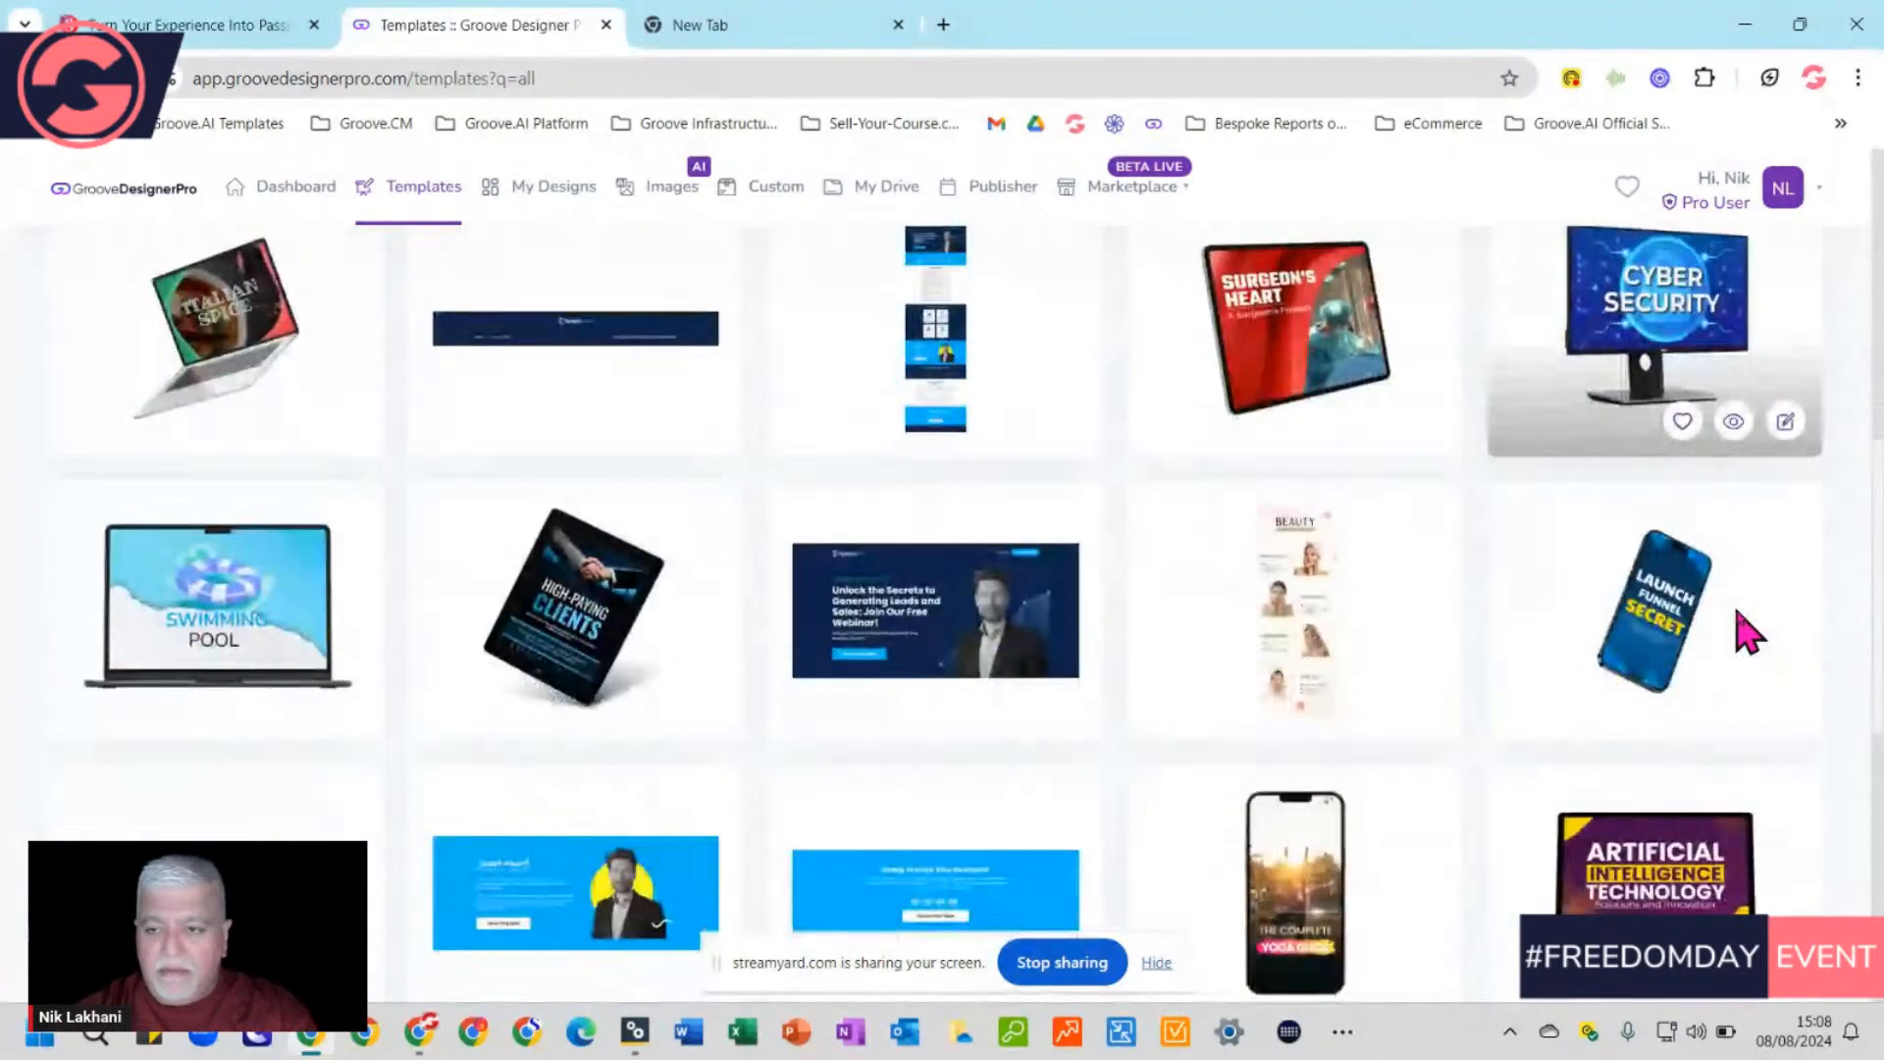
pyautogui.scroll(3, 1742, 633)
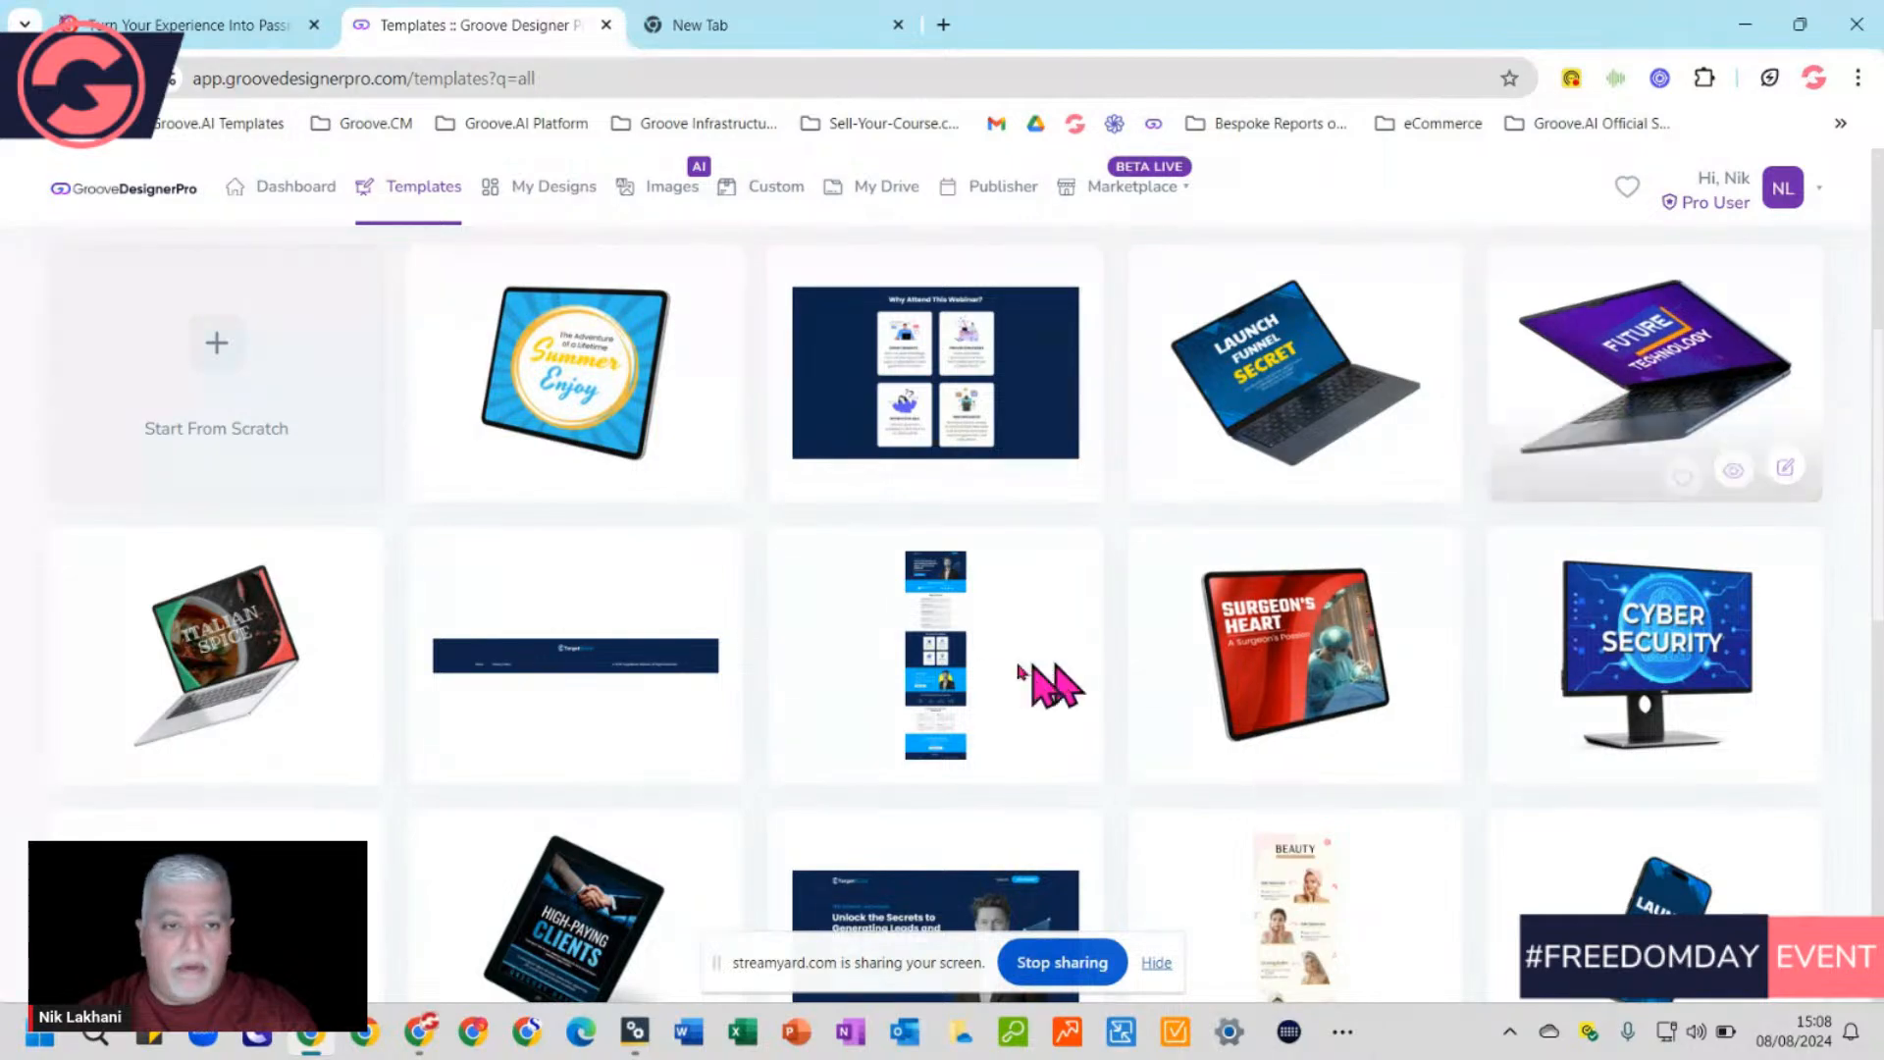
pyautogui.scroll(-3, 1034, 673)
pyautogui.scroll(-5, 1367, 892)
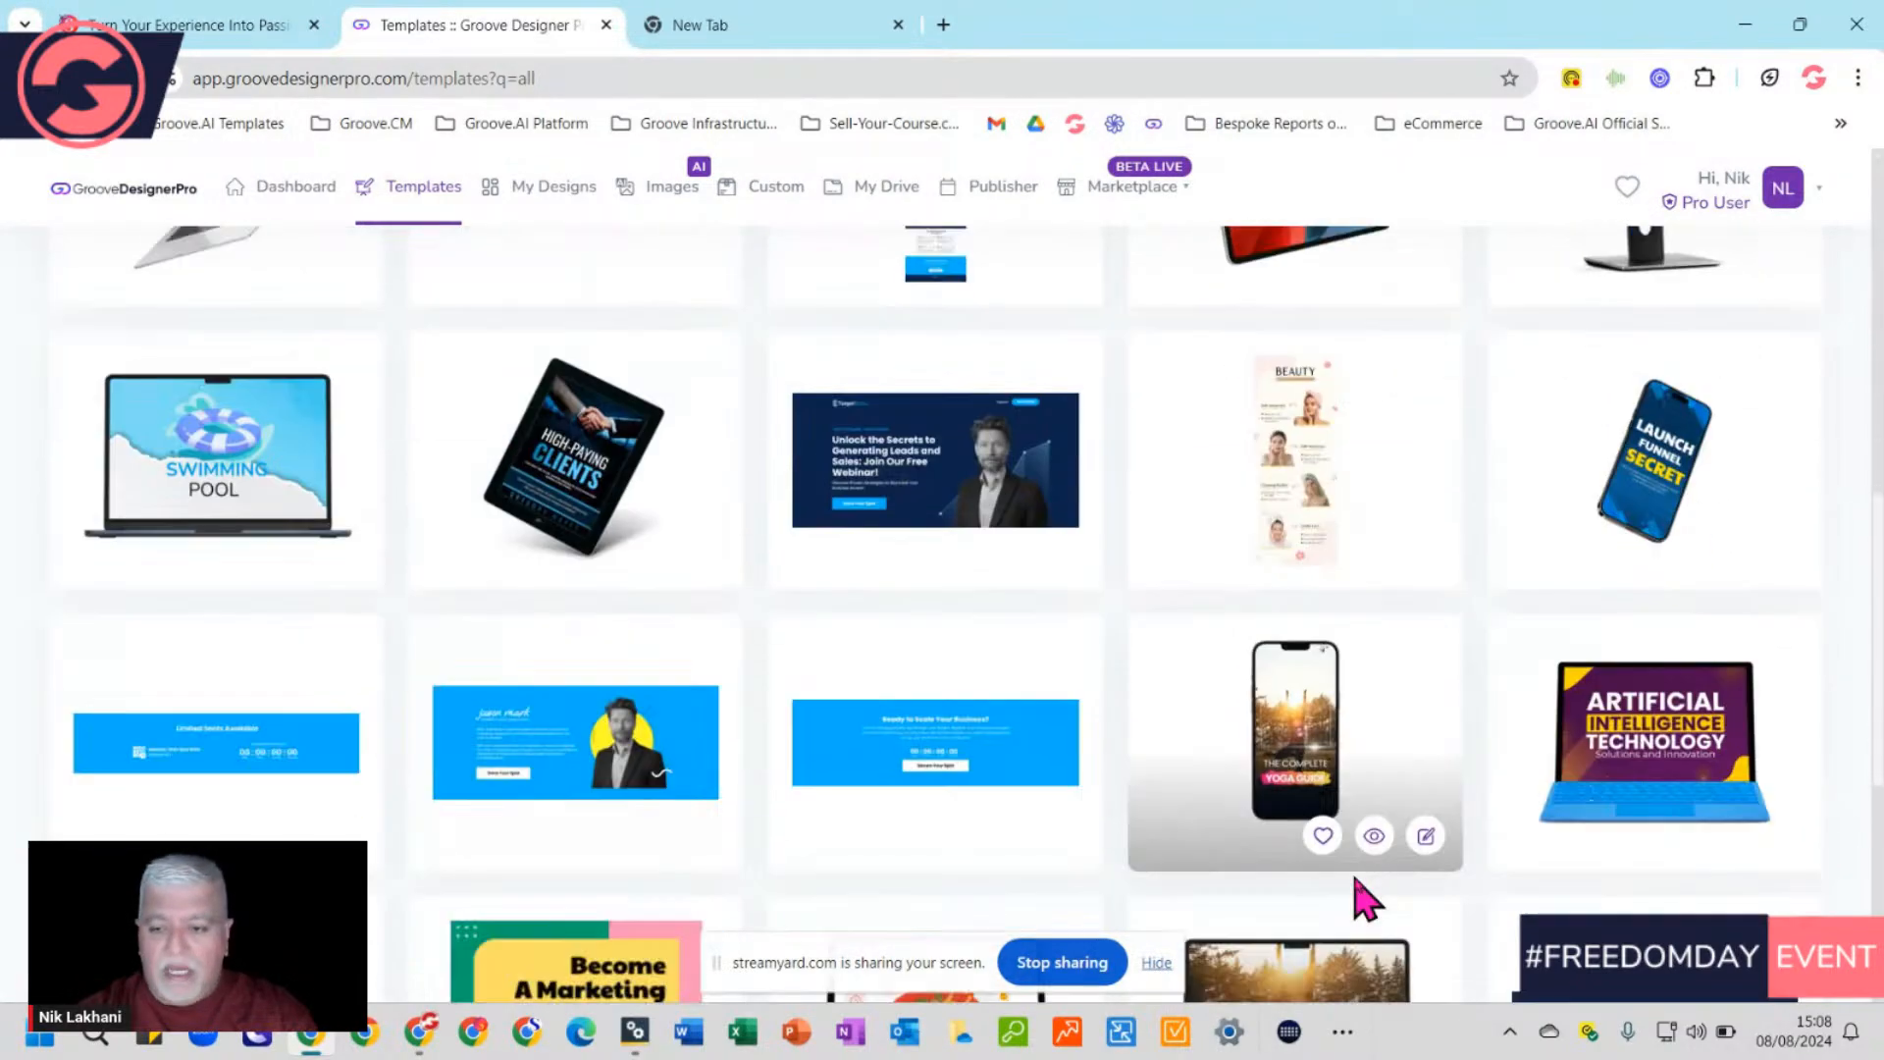
pyautogui.scroll(-3, 811, 817)
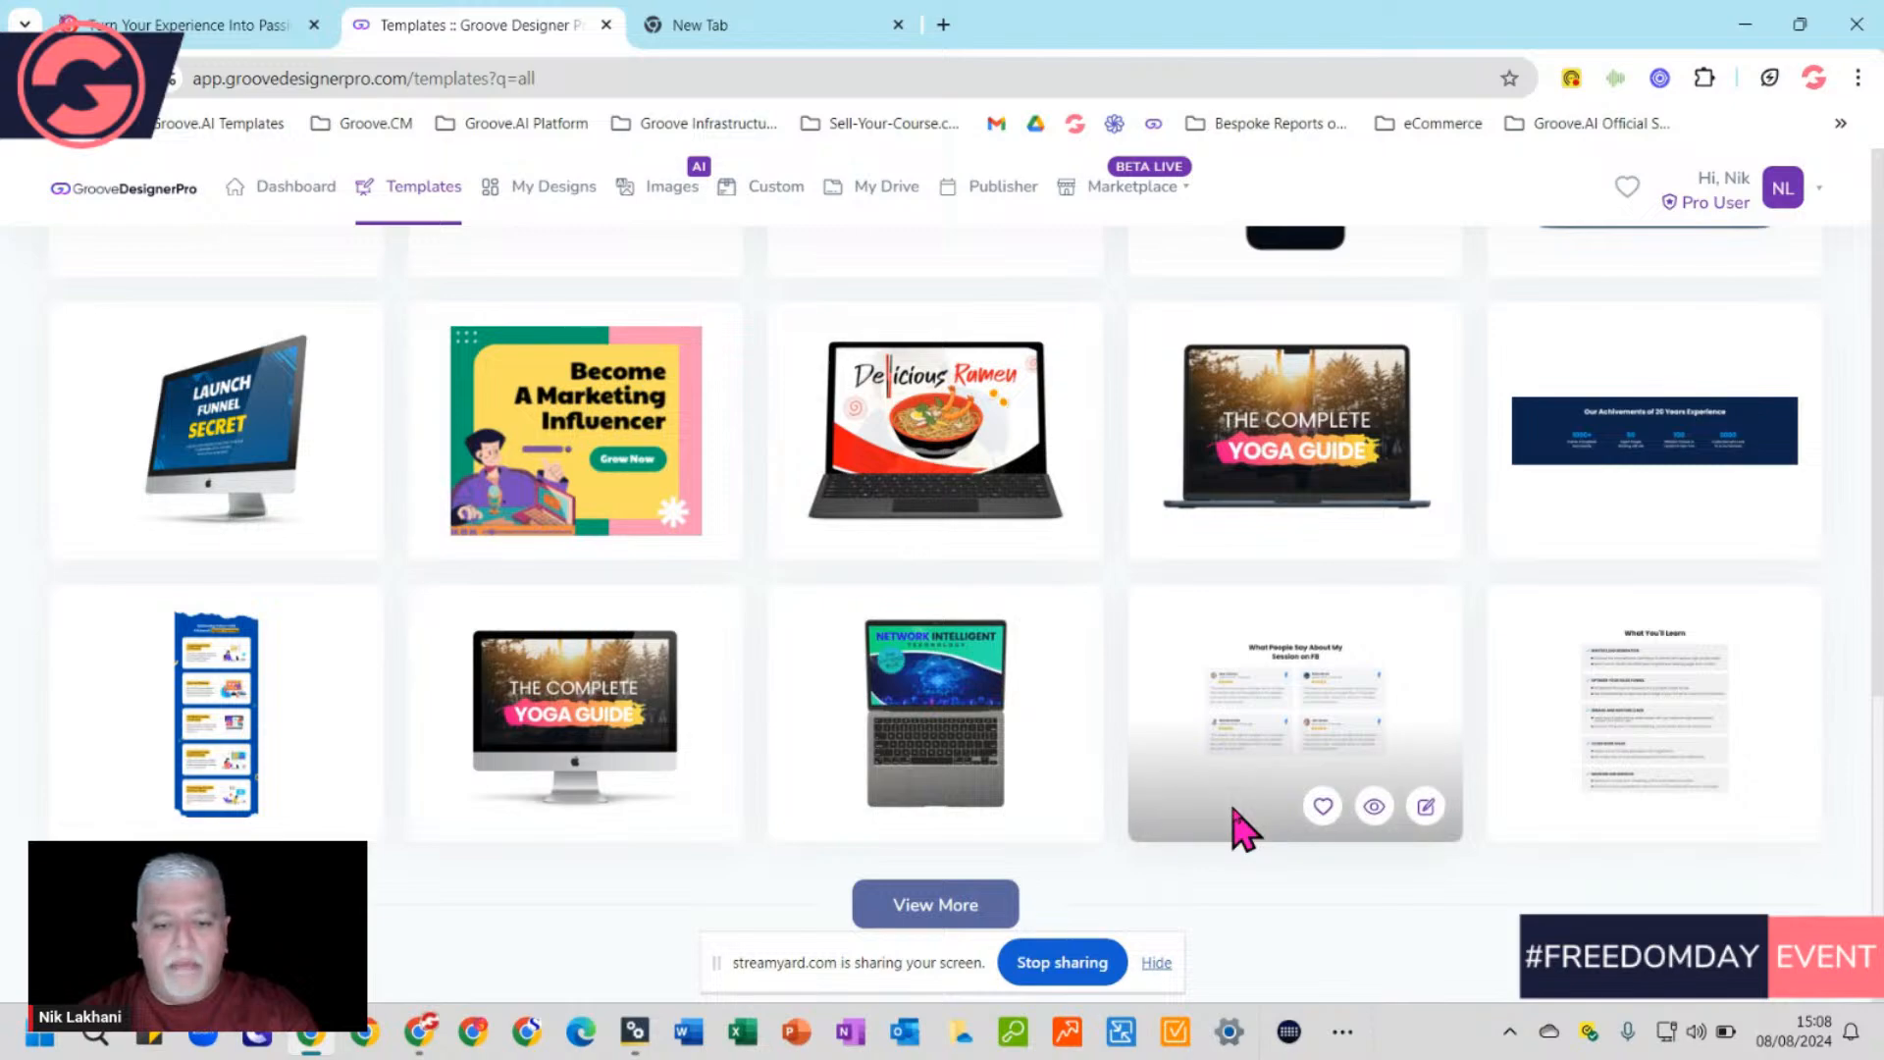
pyautogui.scroll(15, 1245, 829)
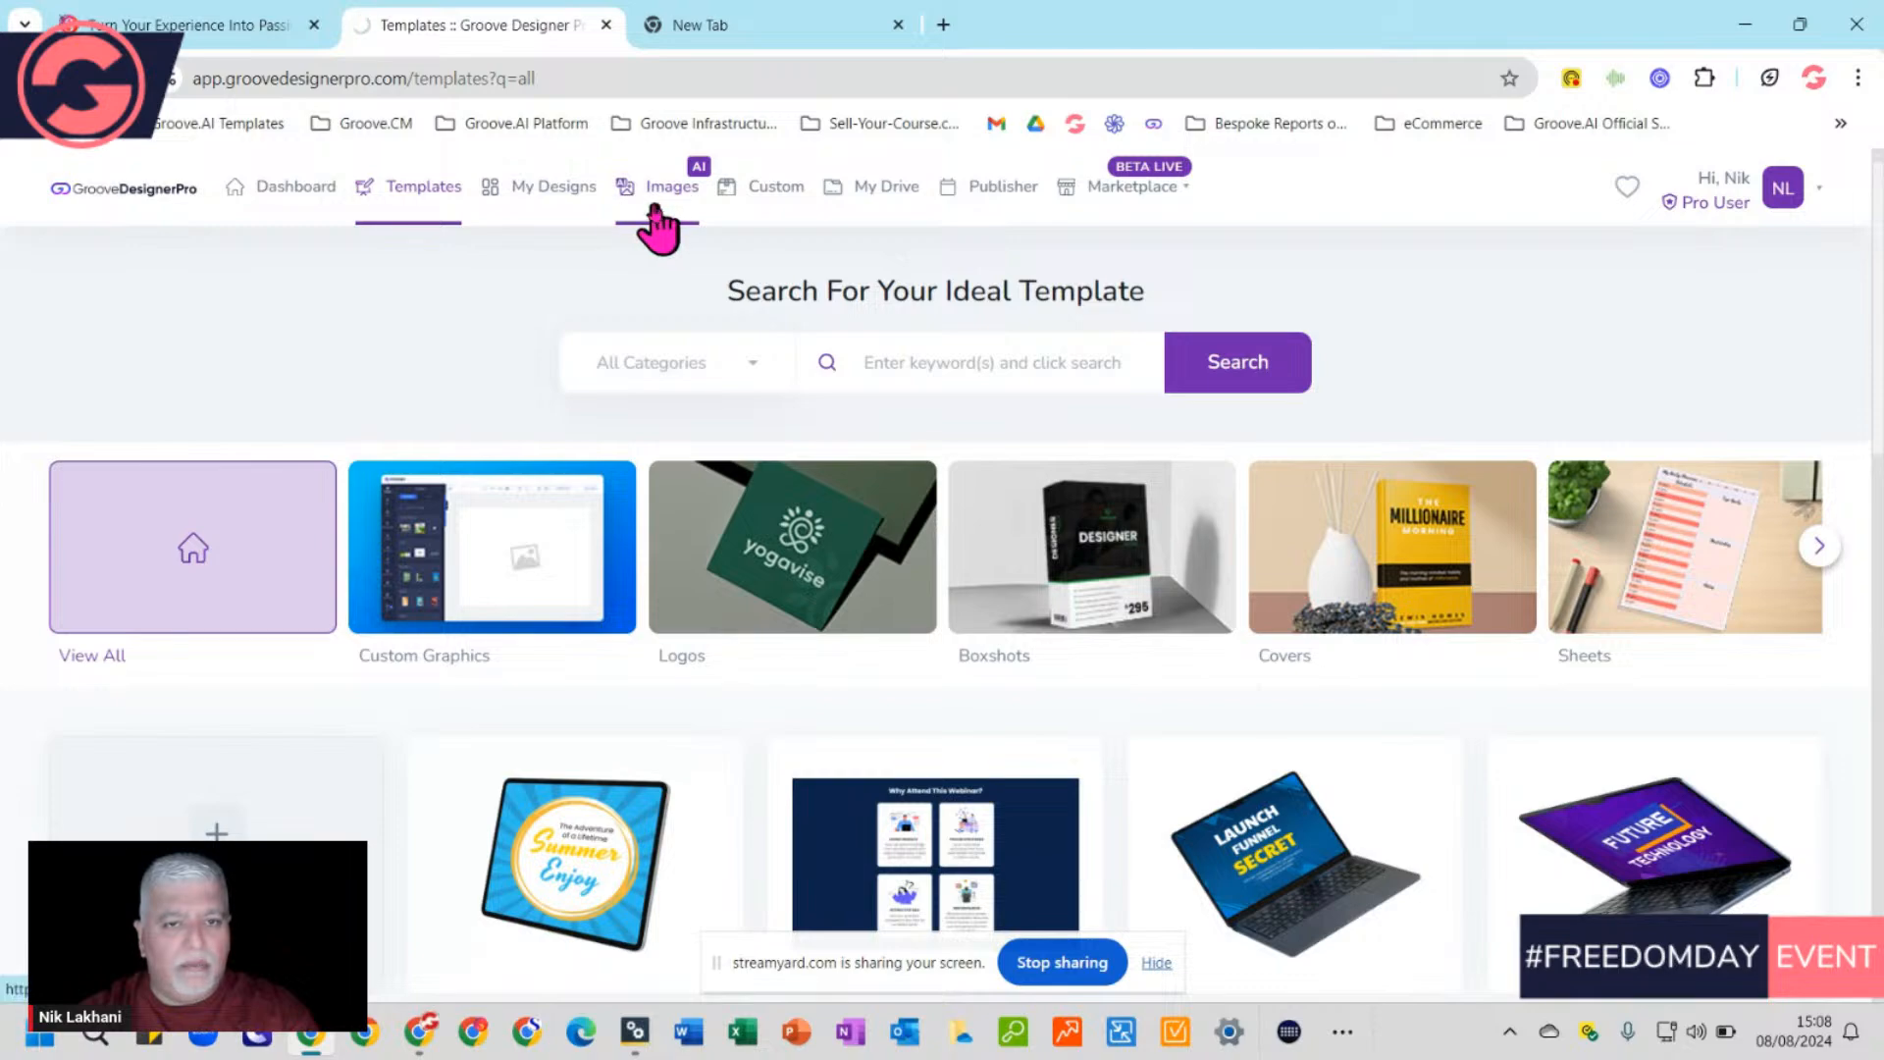
# Open My Drive's folder list and dismiss the Create Folder dialog without making a folder
pyautogui.scroll(-3, 1241, 589)
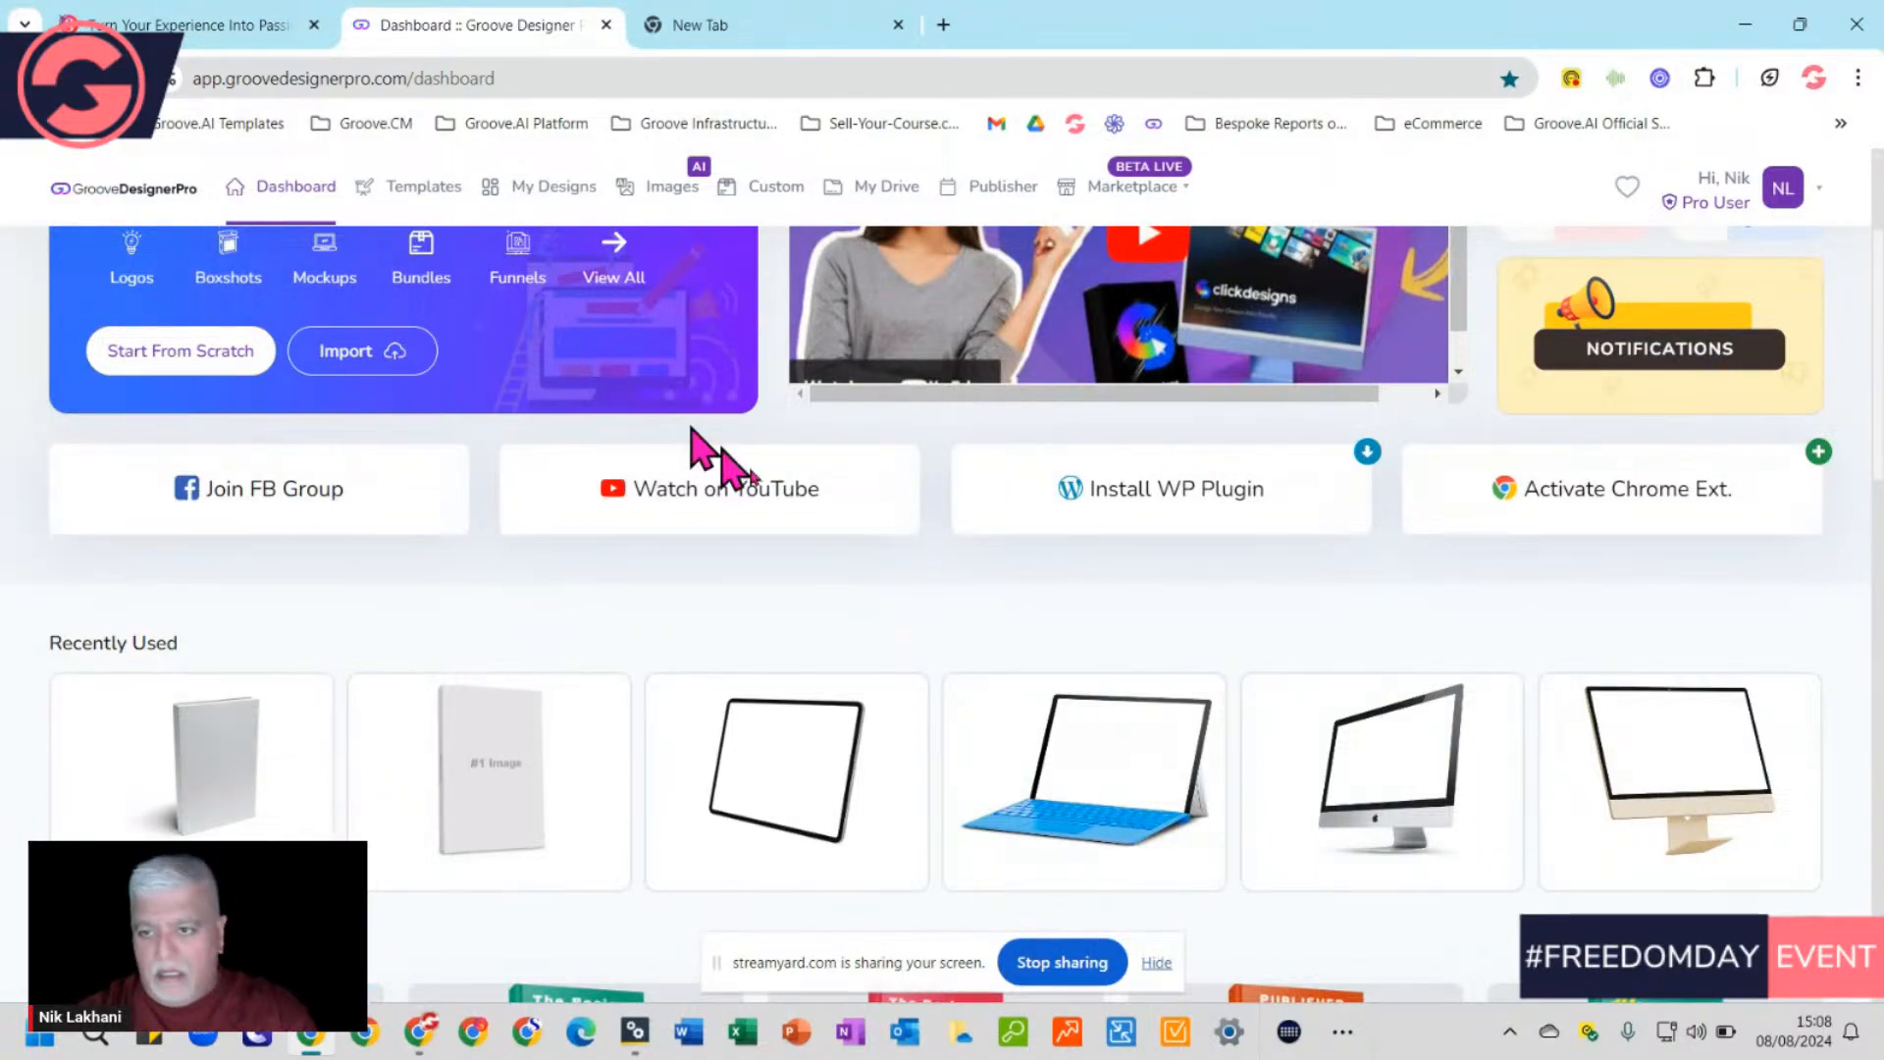
pyautogui.scroll(-10, 1333, 675)
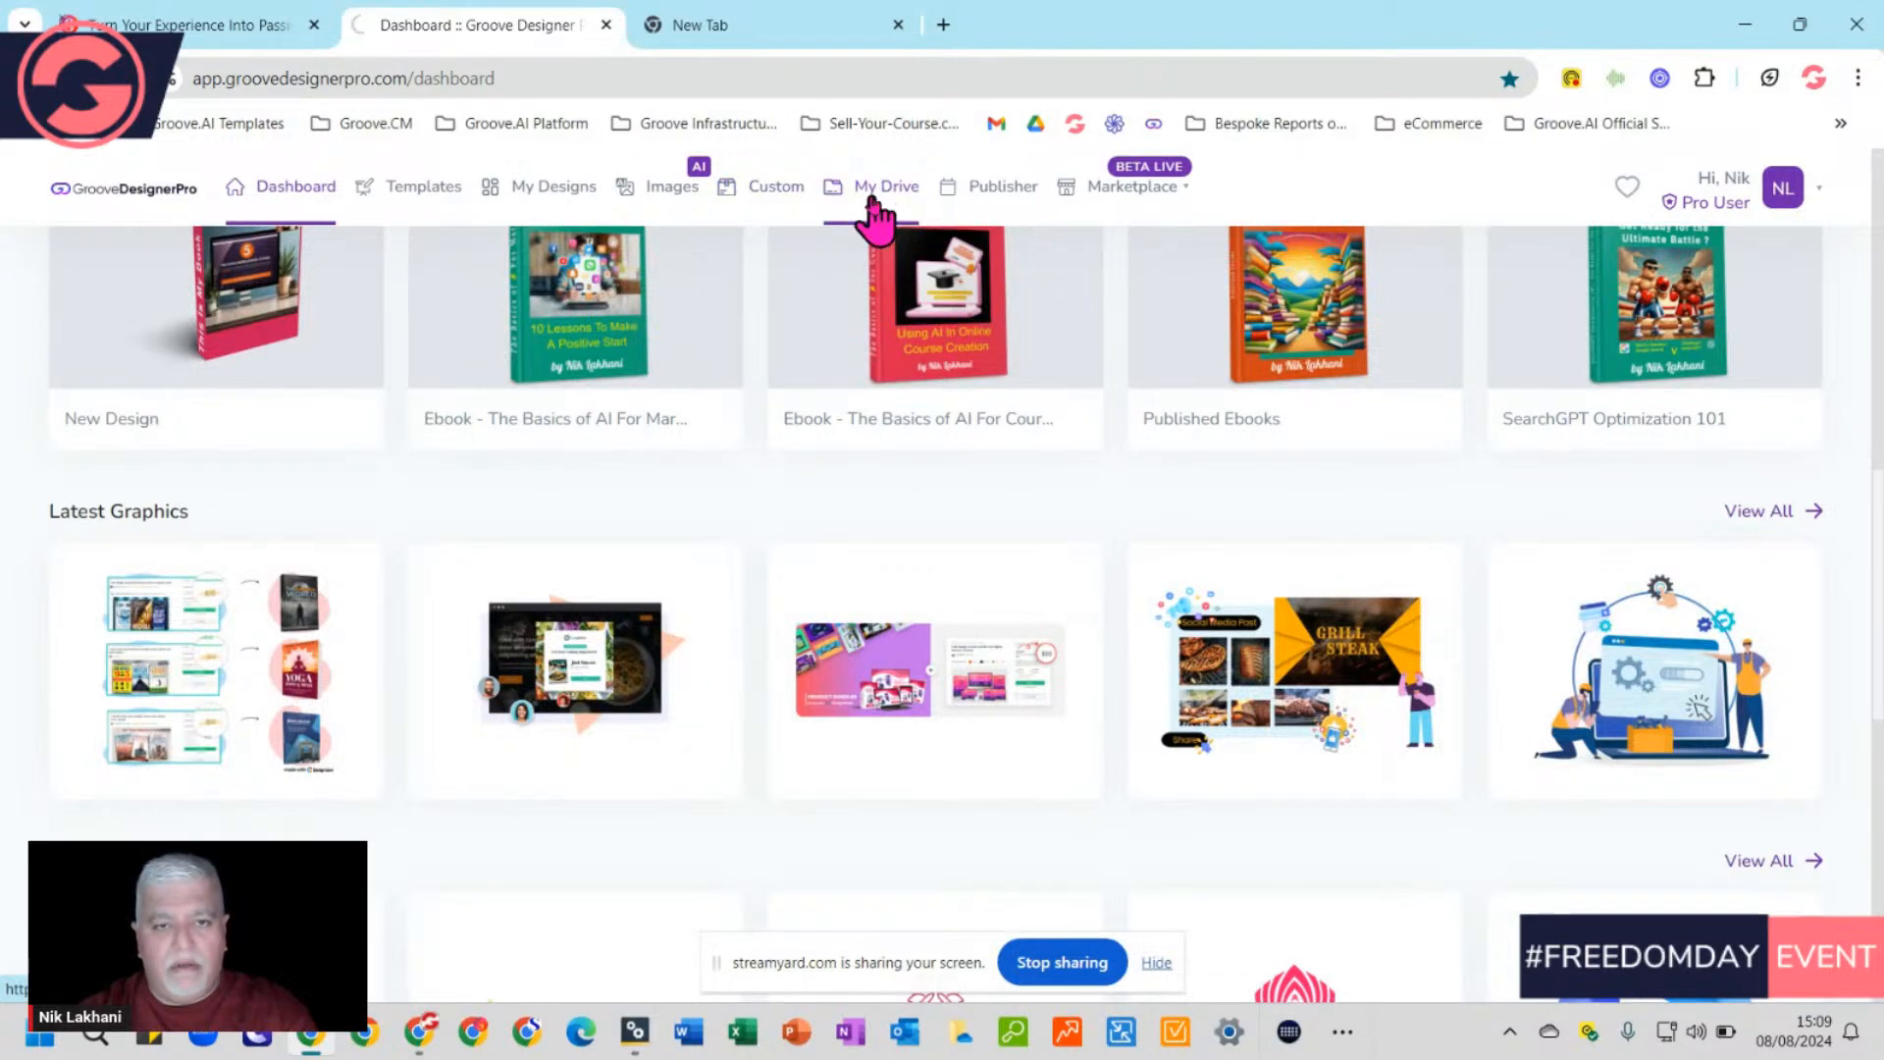
pyautogui.click(886, 191)
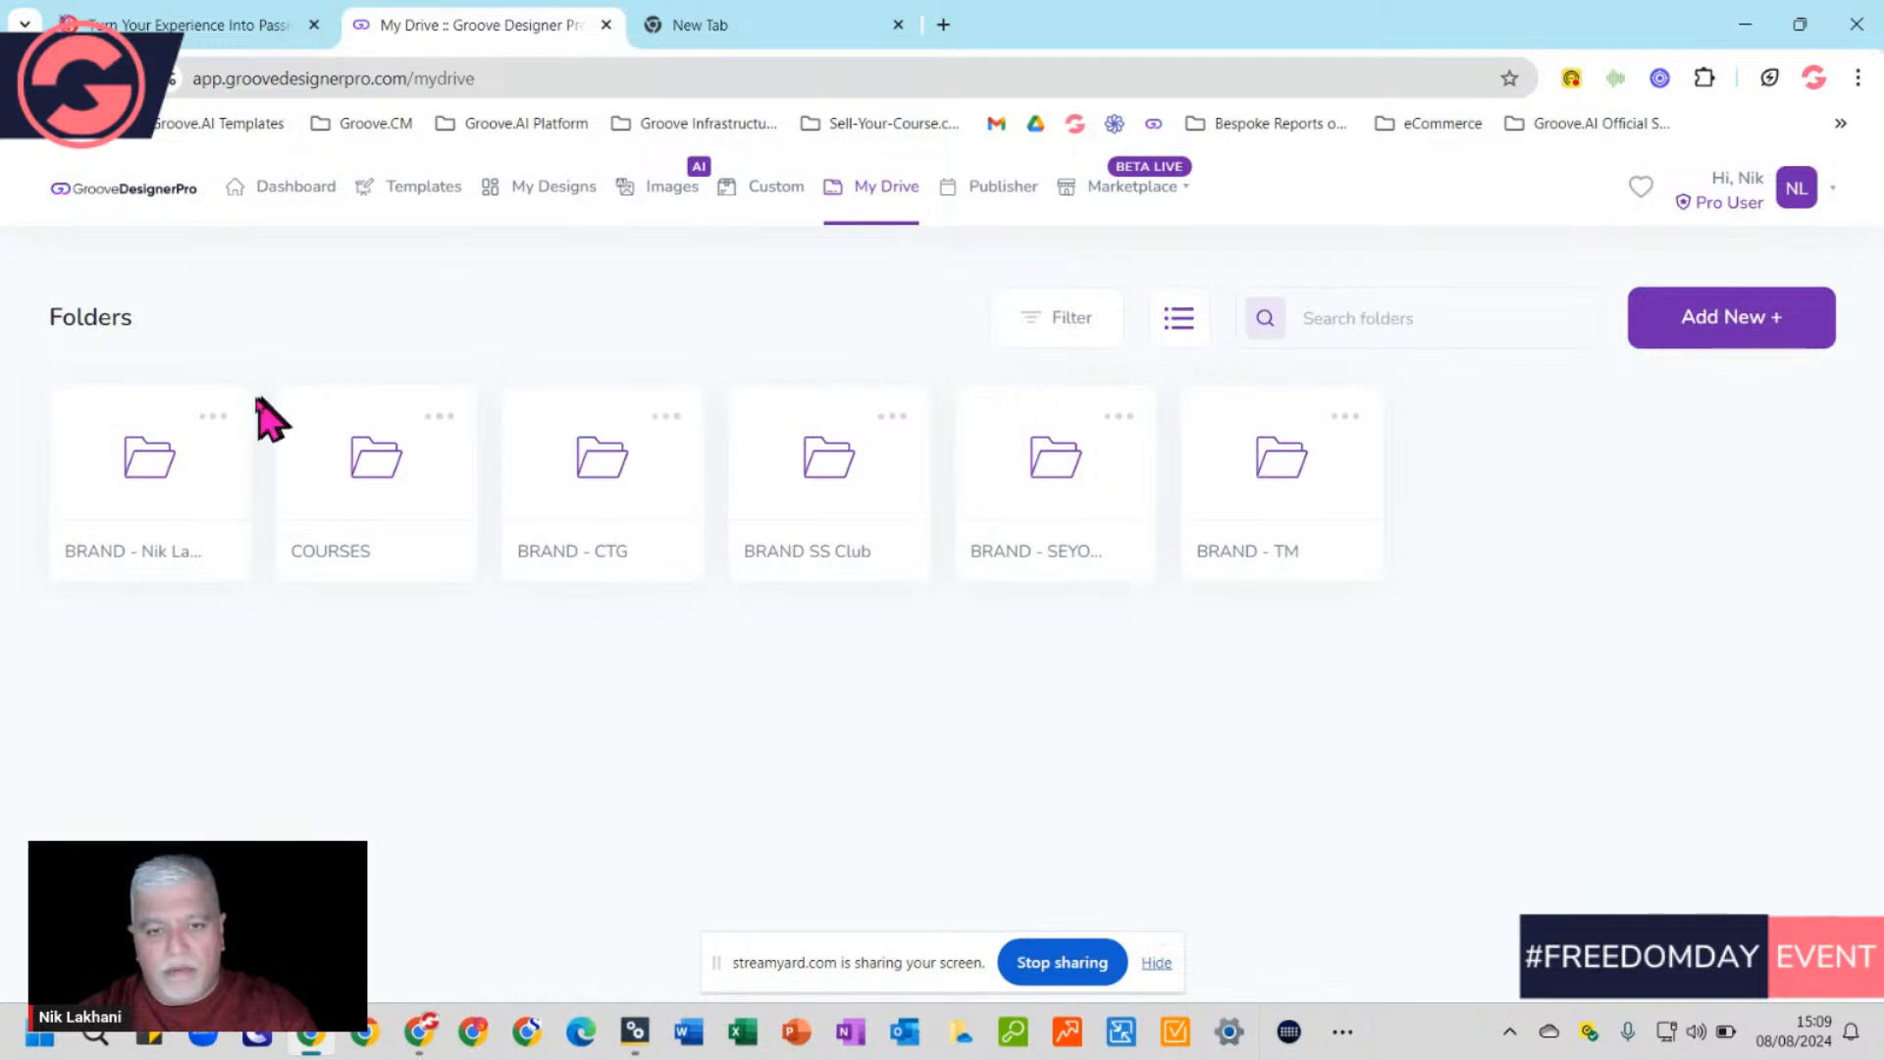
pyautogui.click(1709, 324)
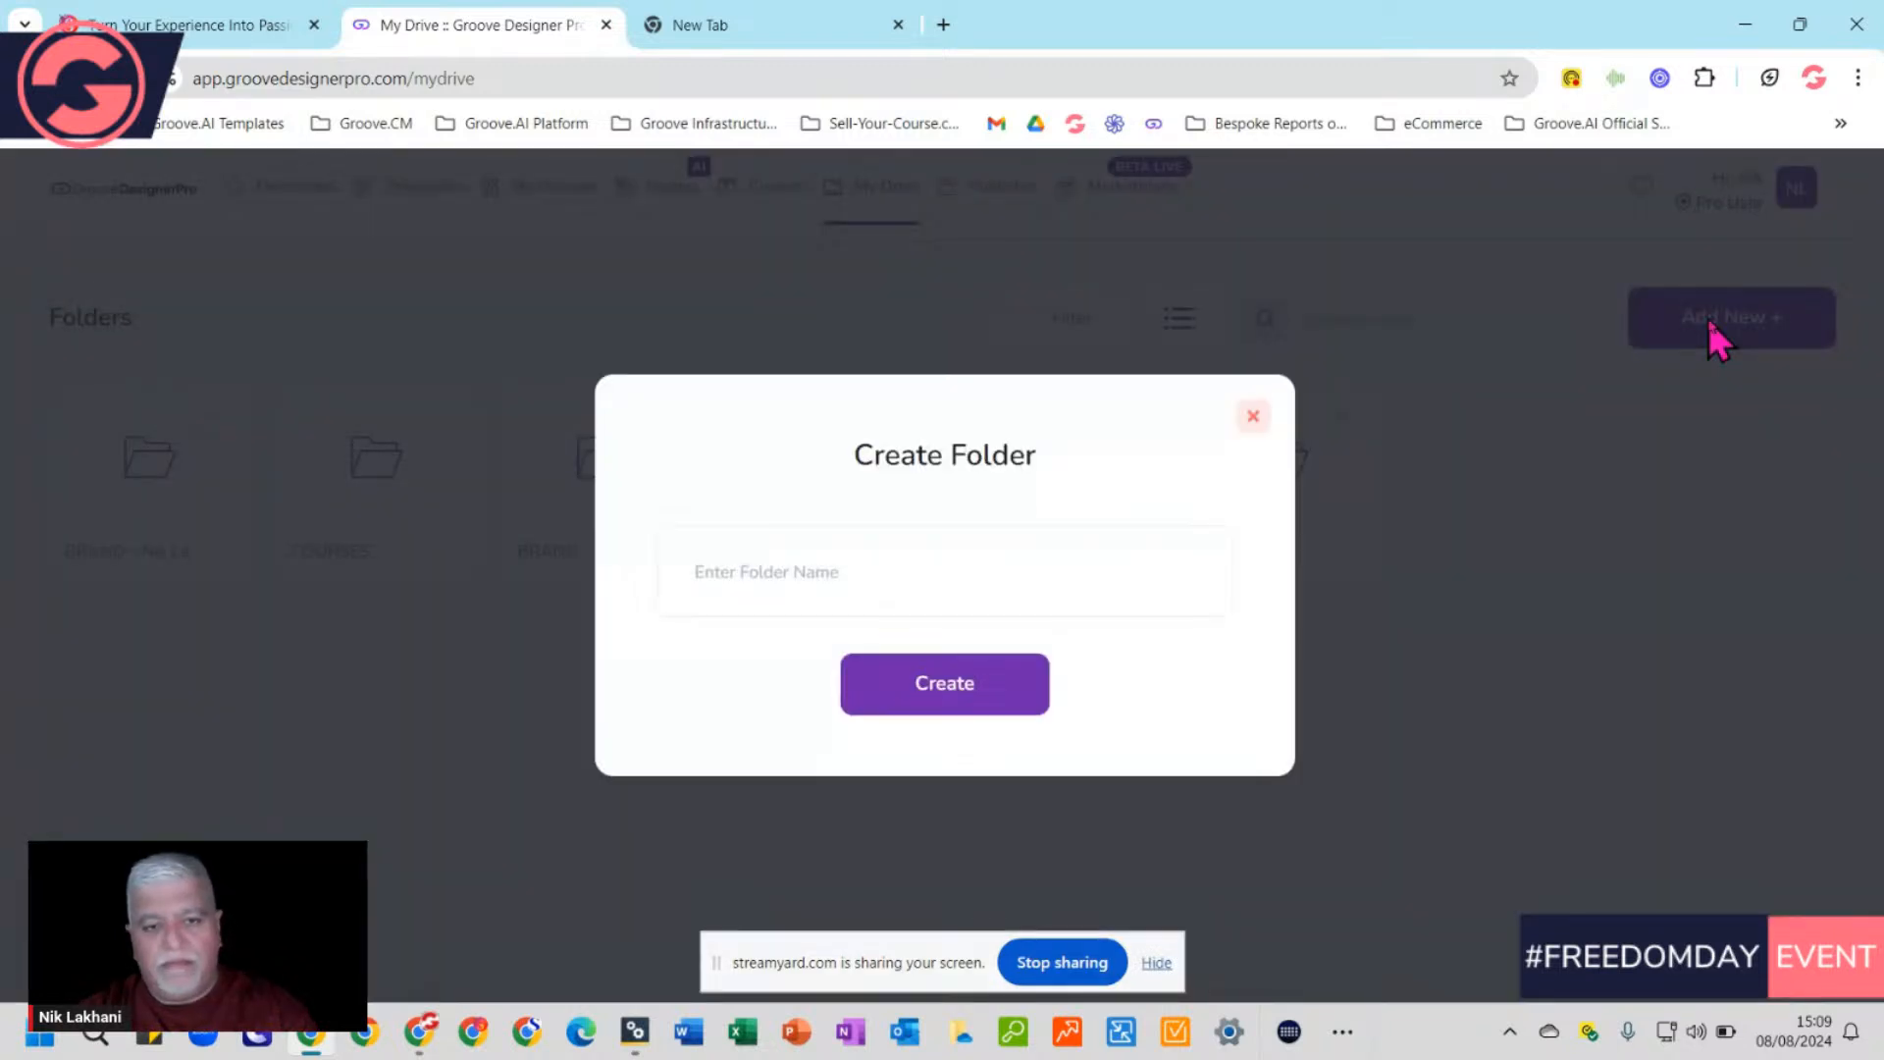
pyautogui.click(1253, 416)
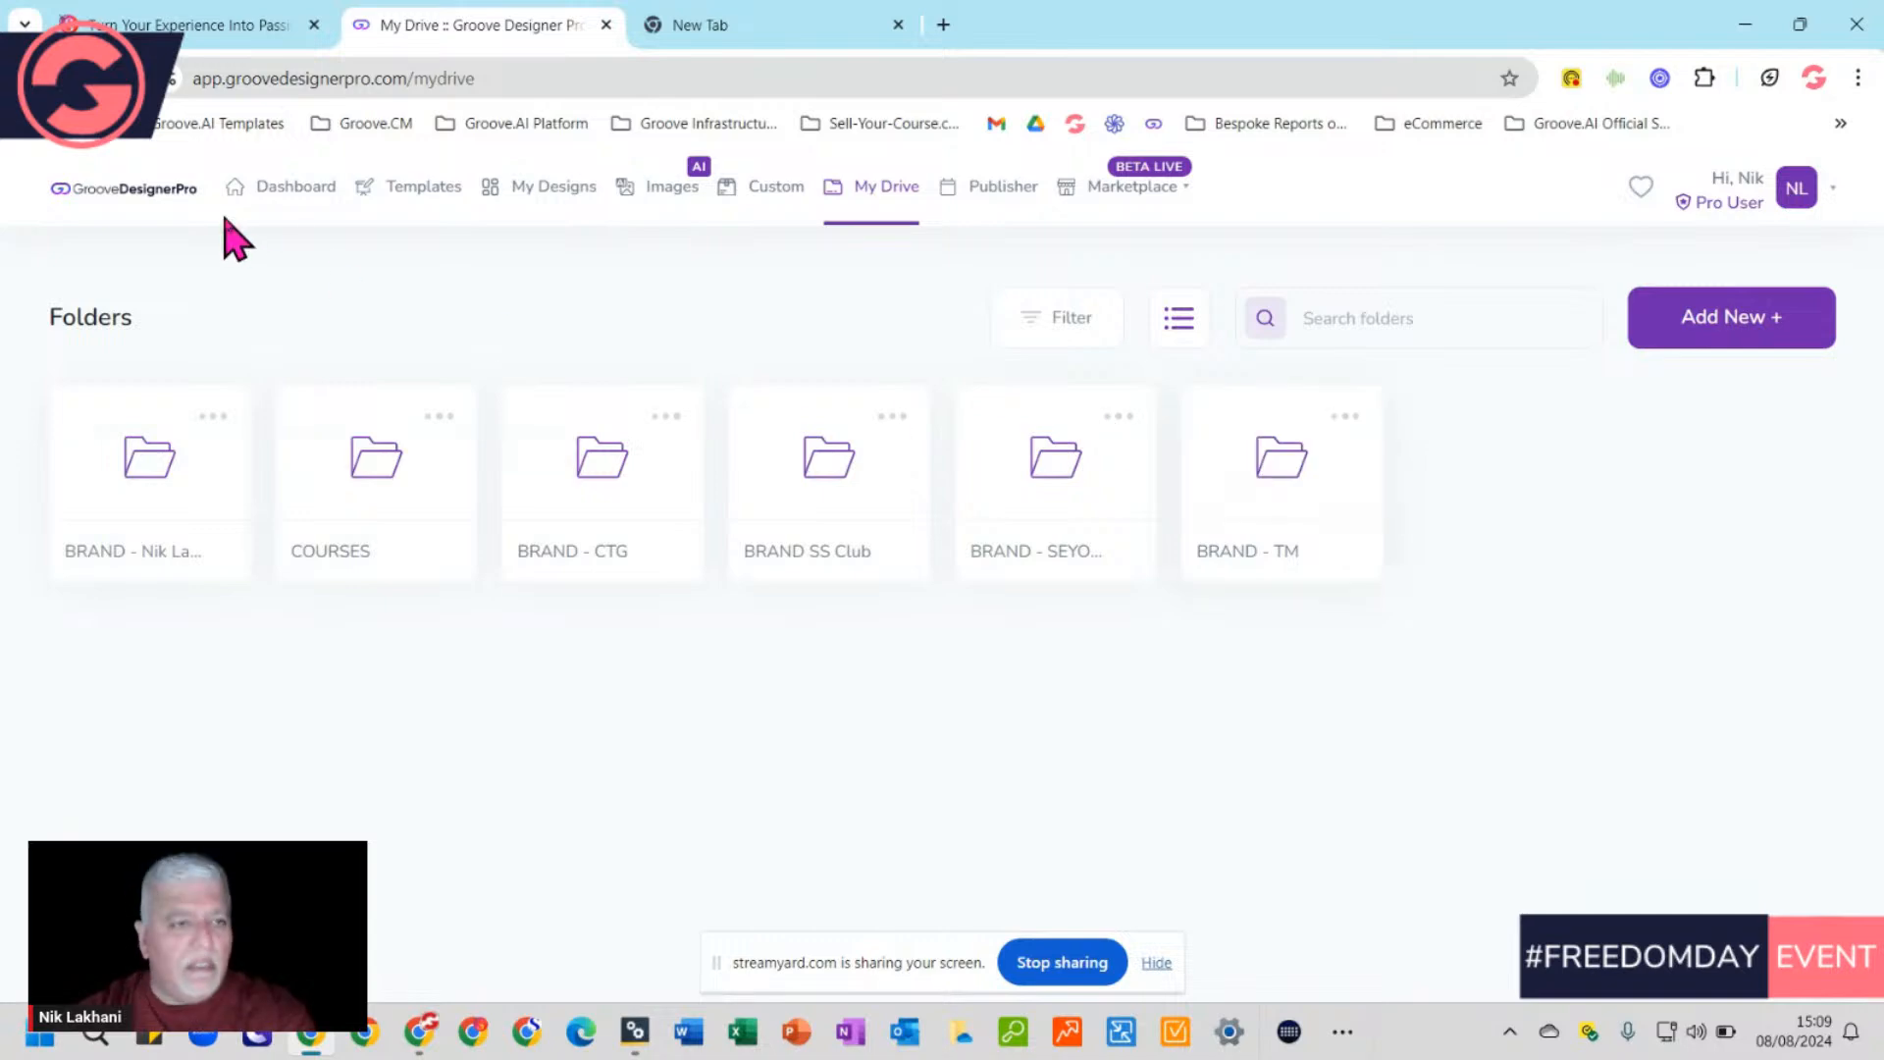
# Return to the Dashboard and scroll down the page toward My Designs
pyautogui.click(294, 186)
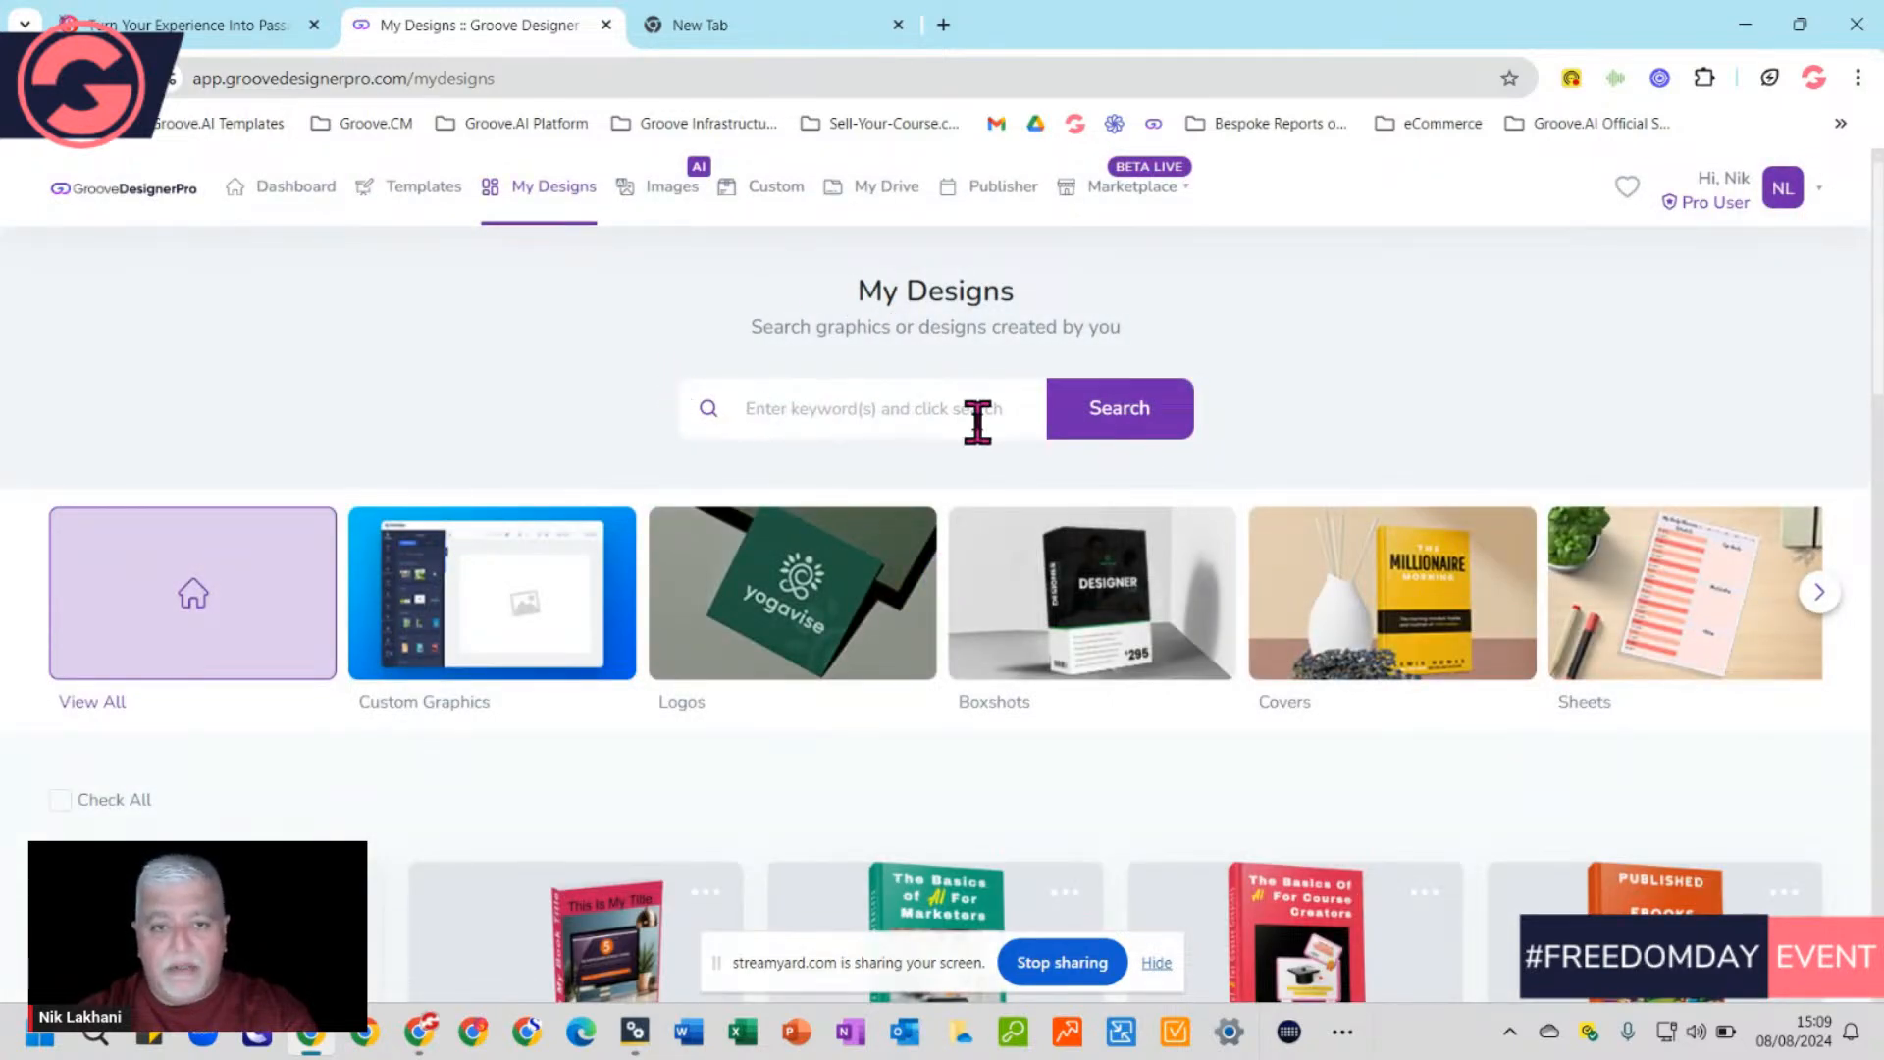
pyautogui.scroll(-3, 977, 422)
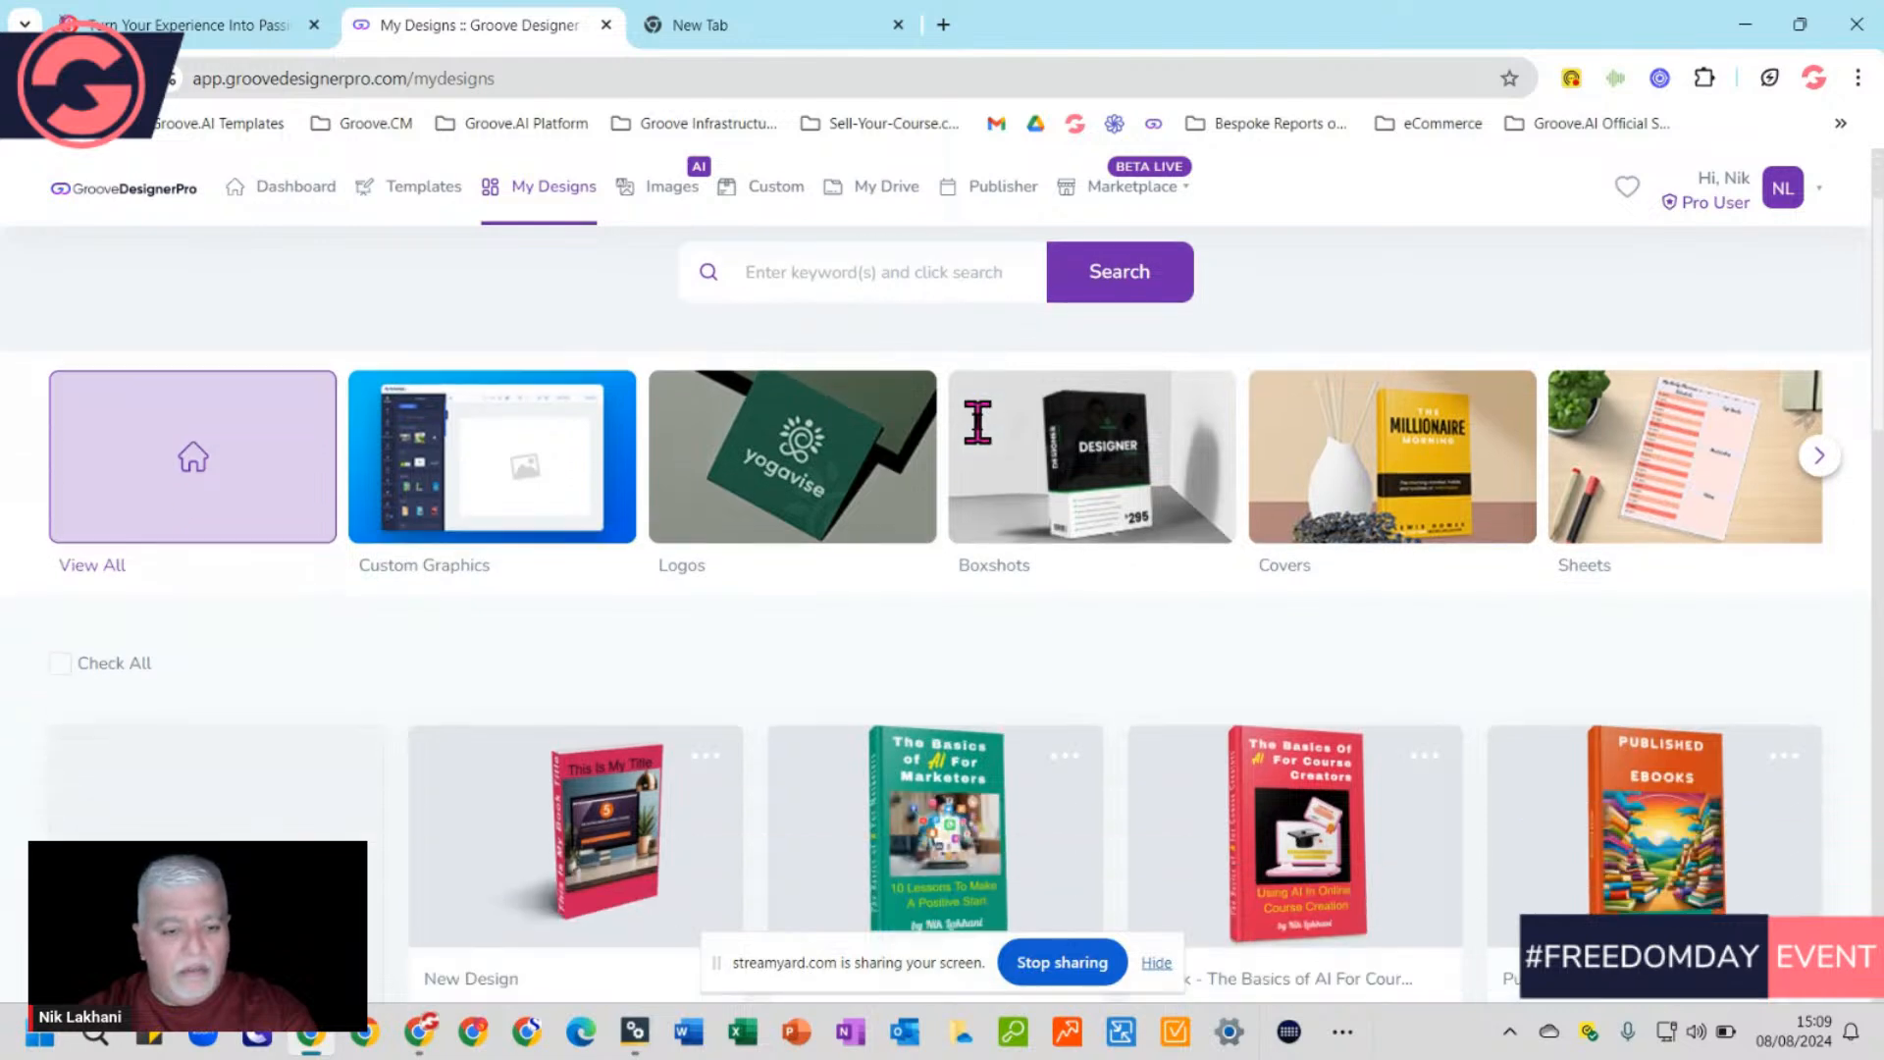
pyautogui.scroll(-2, 1190, 775)
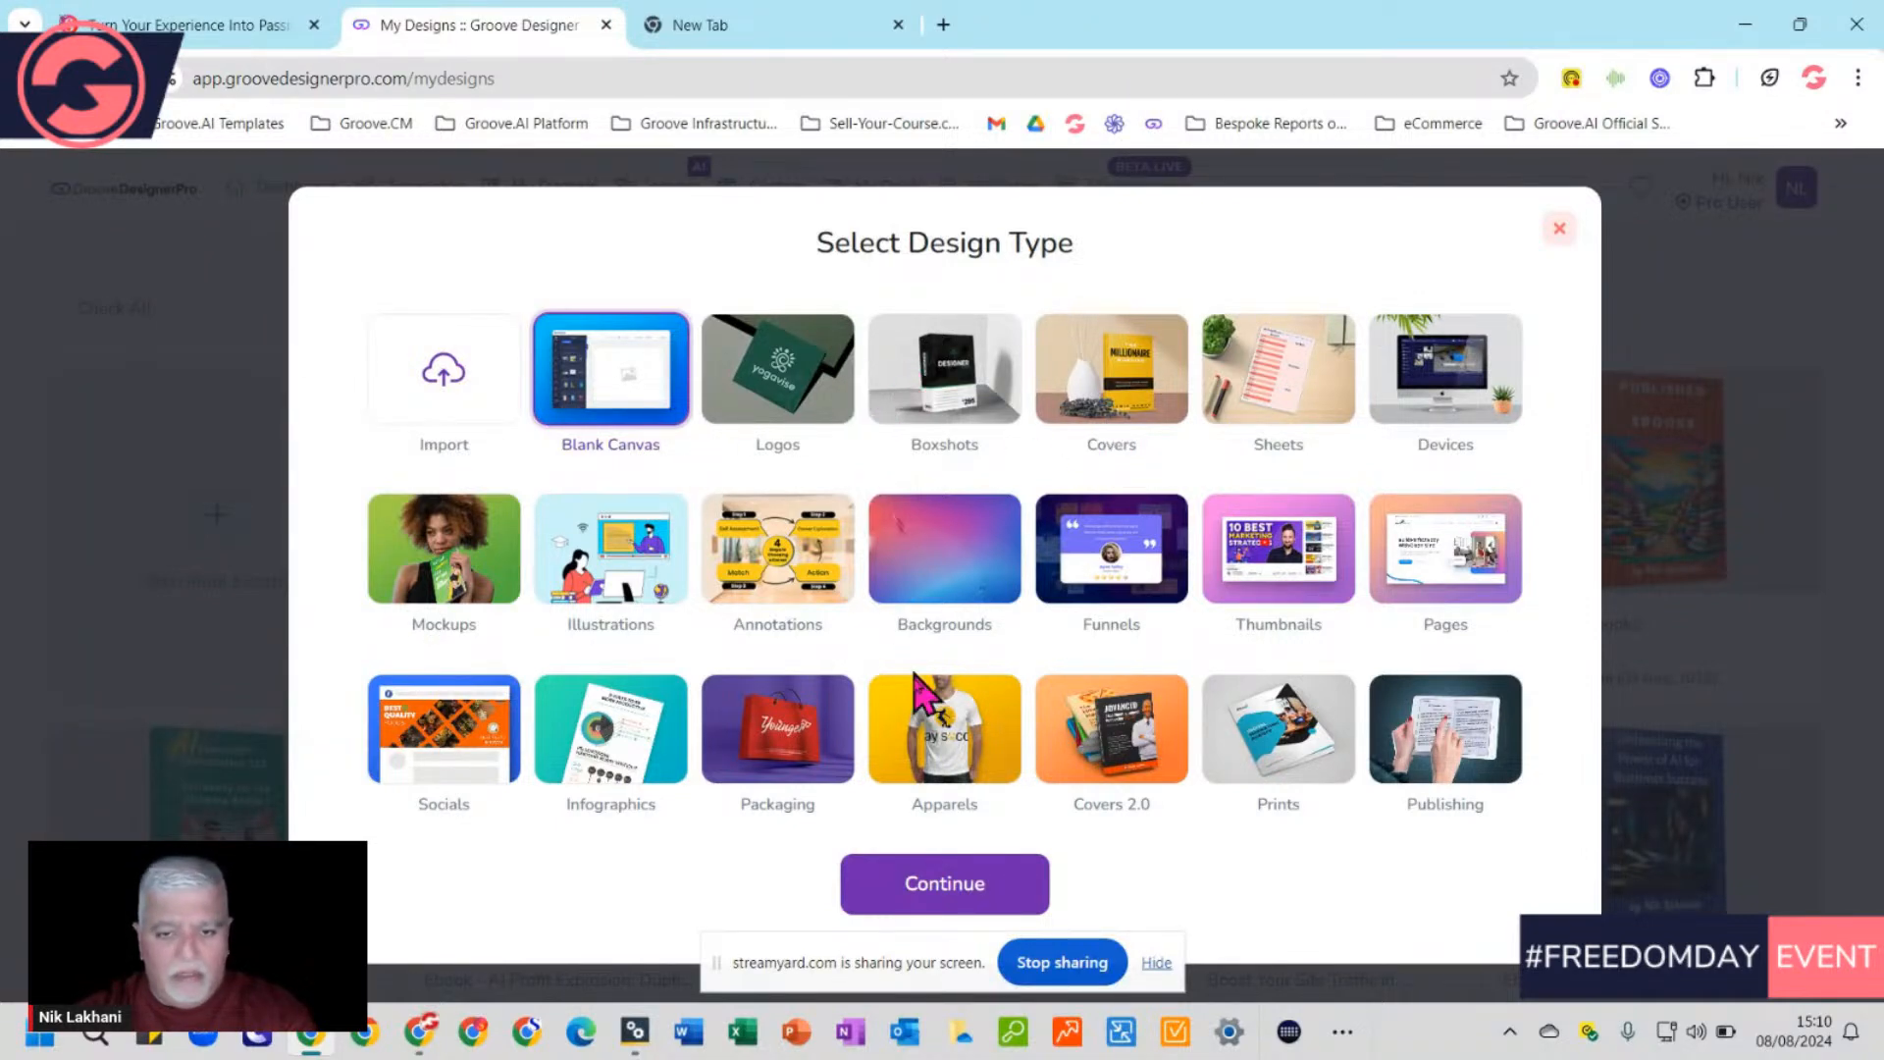
# Choose Covers 2.0 as the design type and scroll through the cover mockups
pyautogui.click(1121, 740)
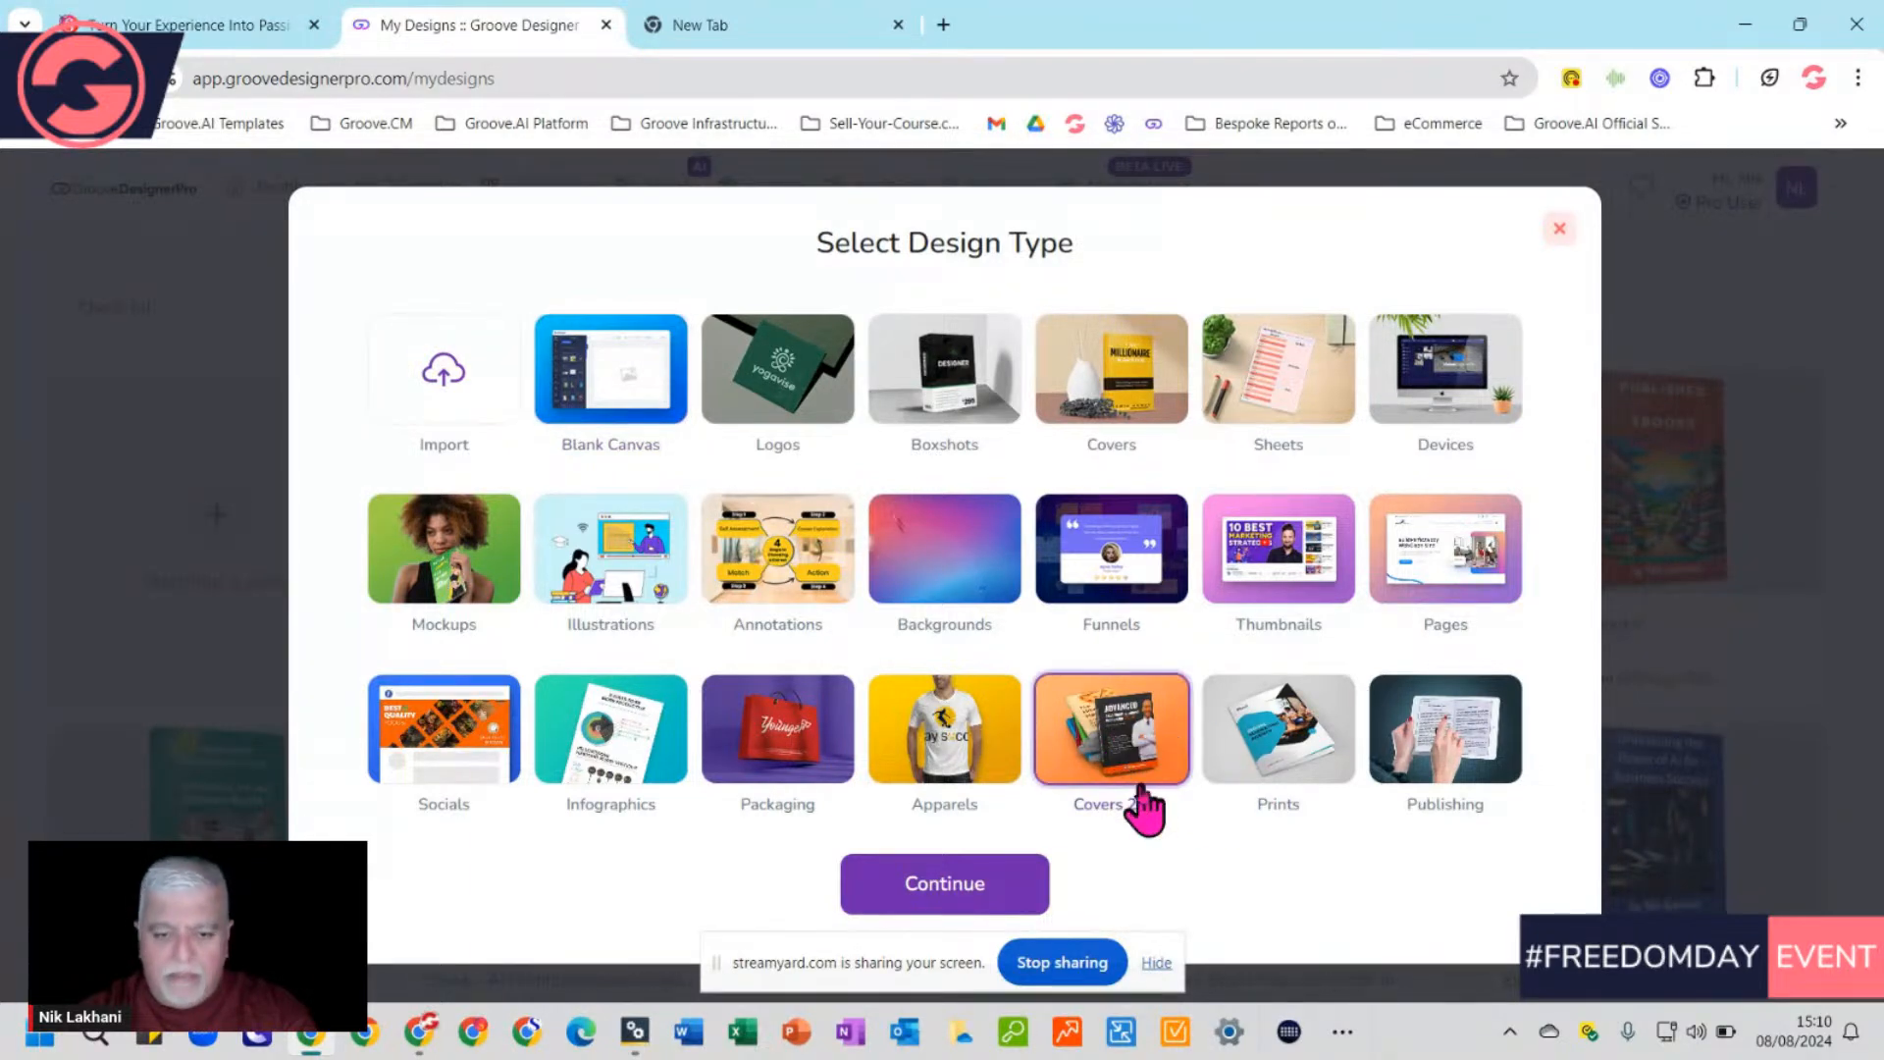
pyautogui.click(967, 885)
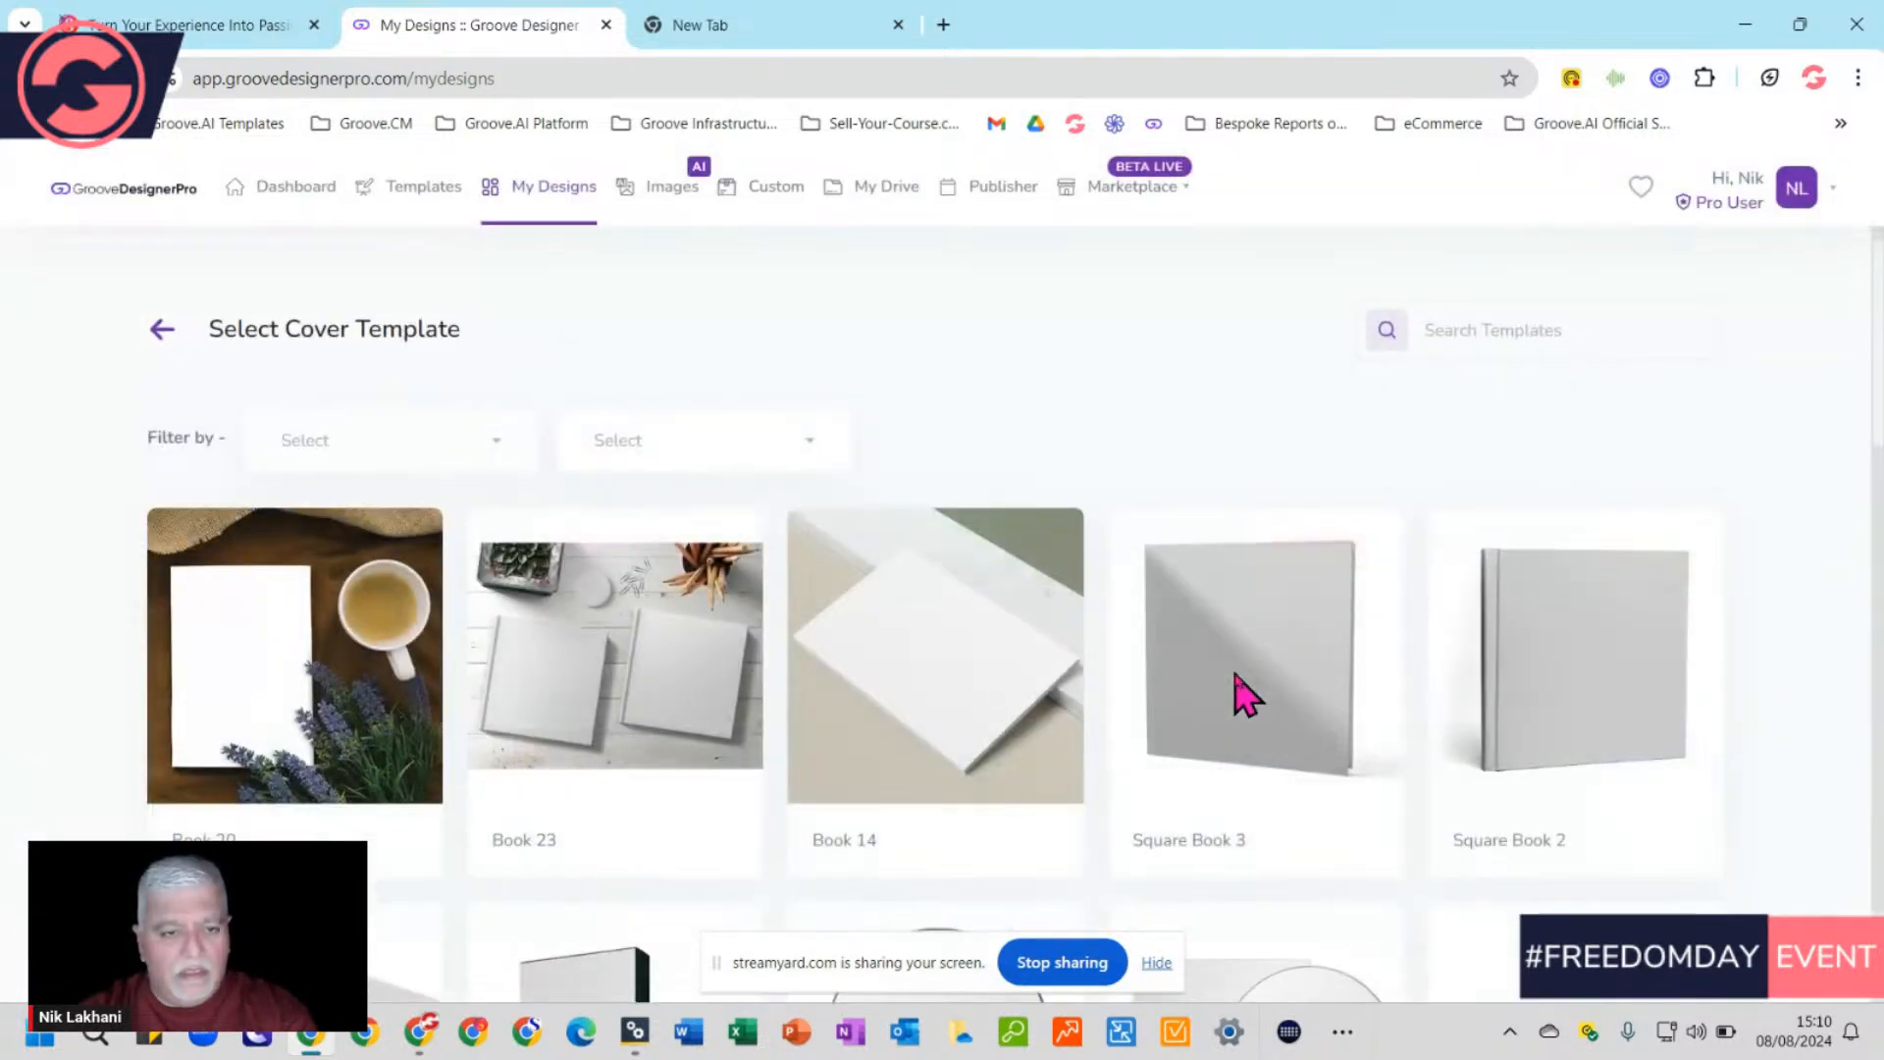
pyautogui.scroll(-2, 1080, 750)
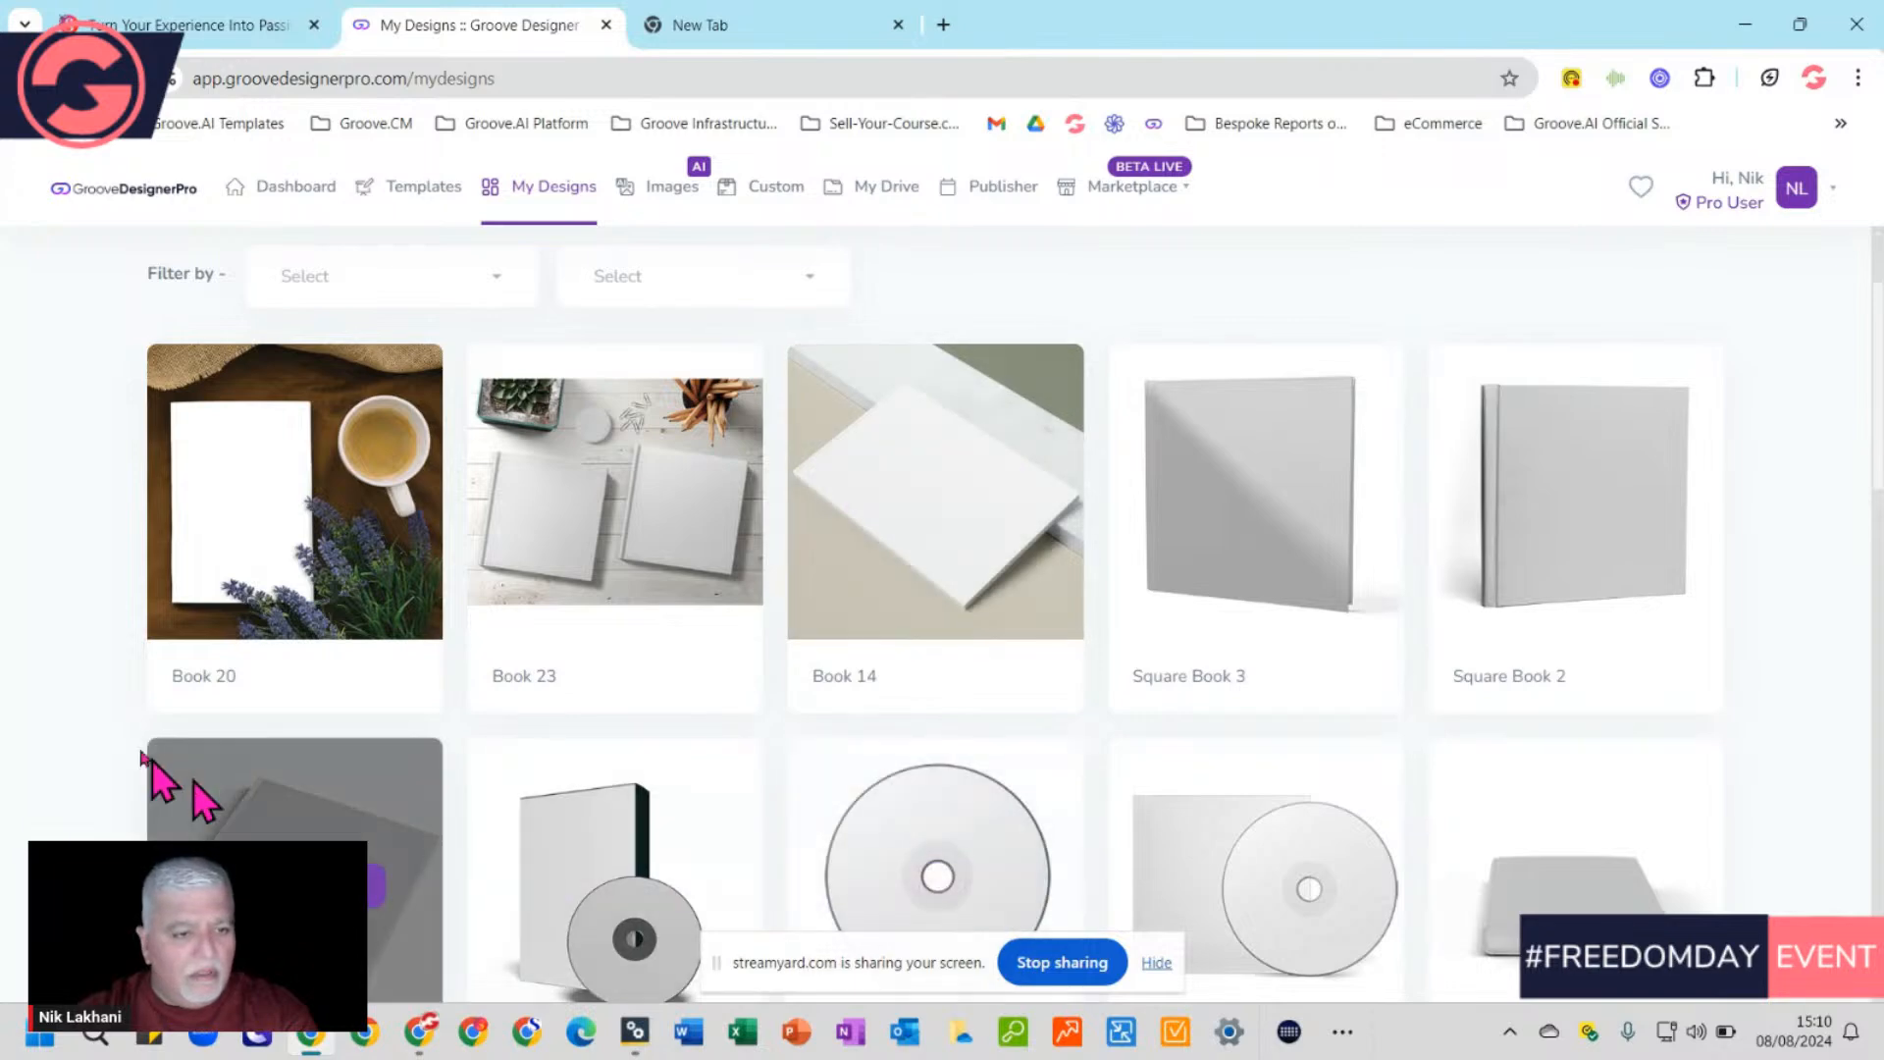
pyautogui.moveTo(194, 406)
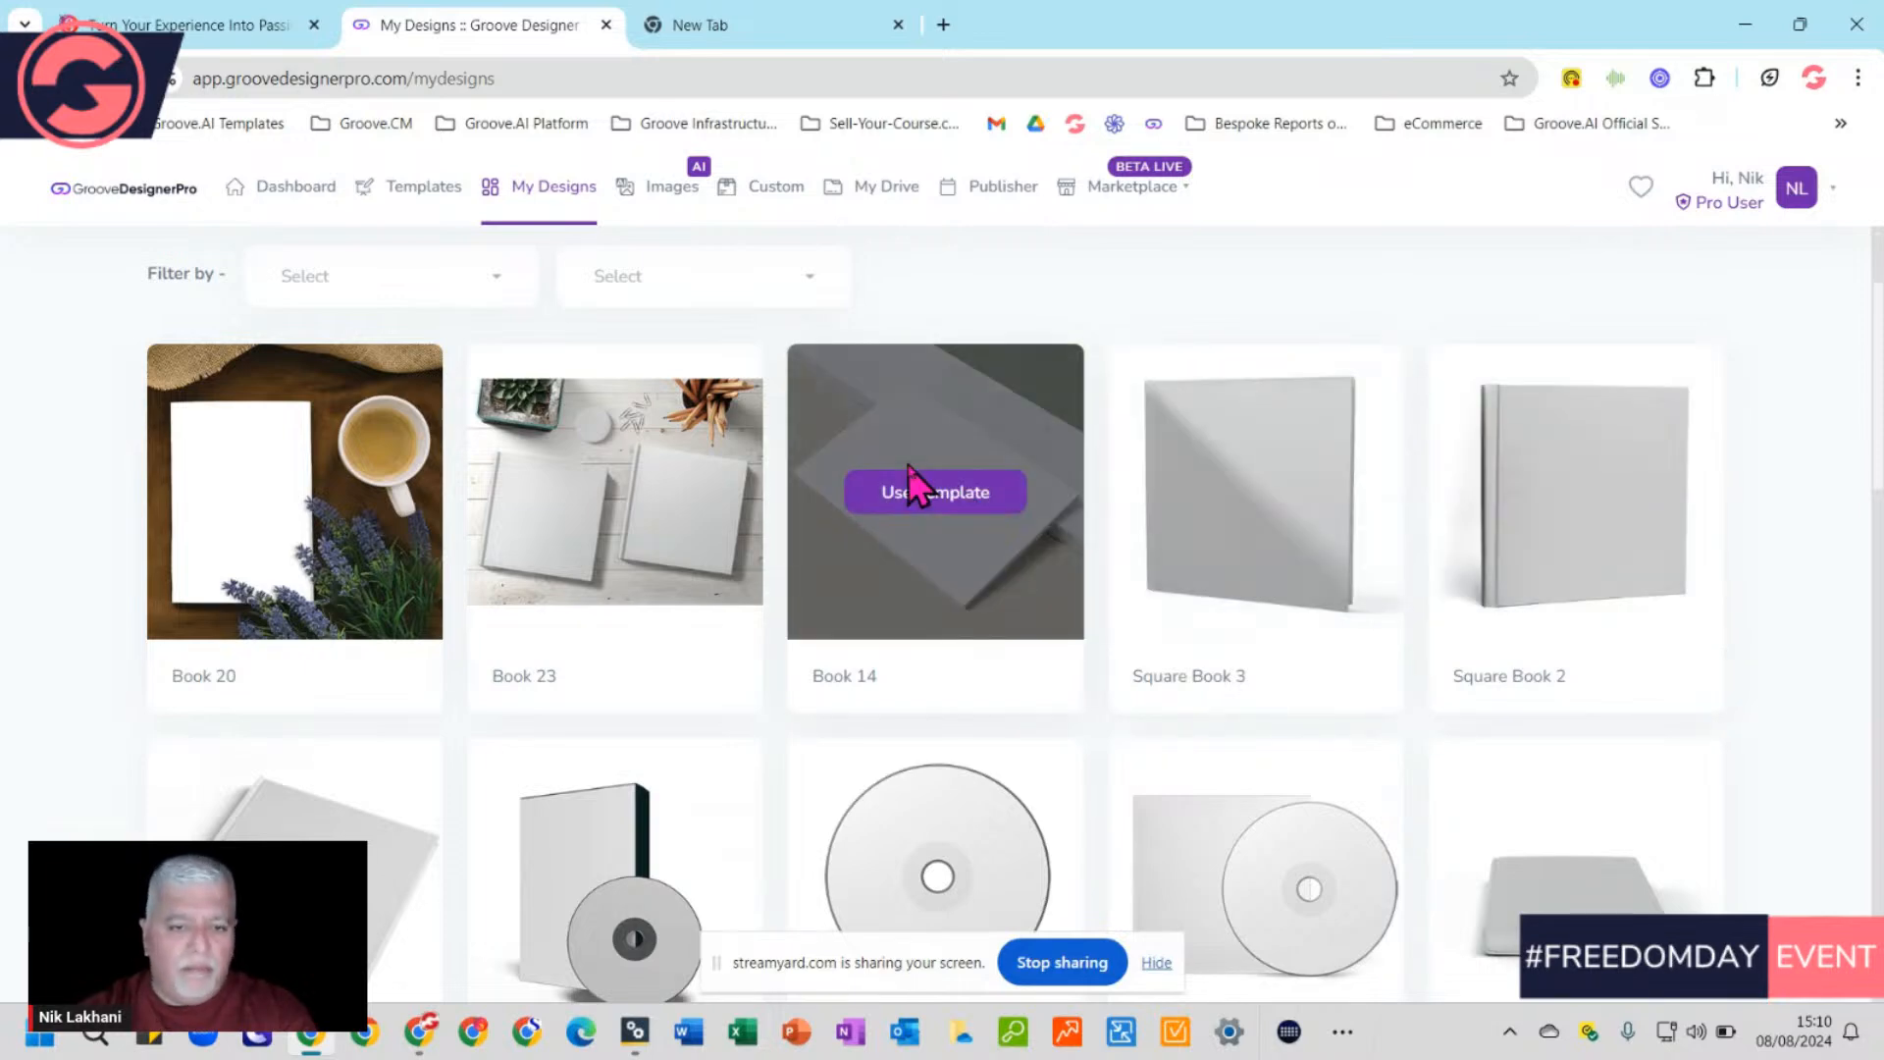
pyautogui.scroll(-1, 780, 682)
pyautogui.scroll(-3, 780, 682)
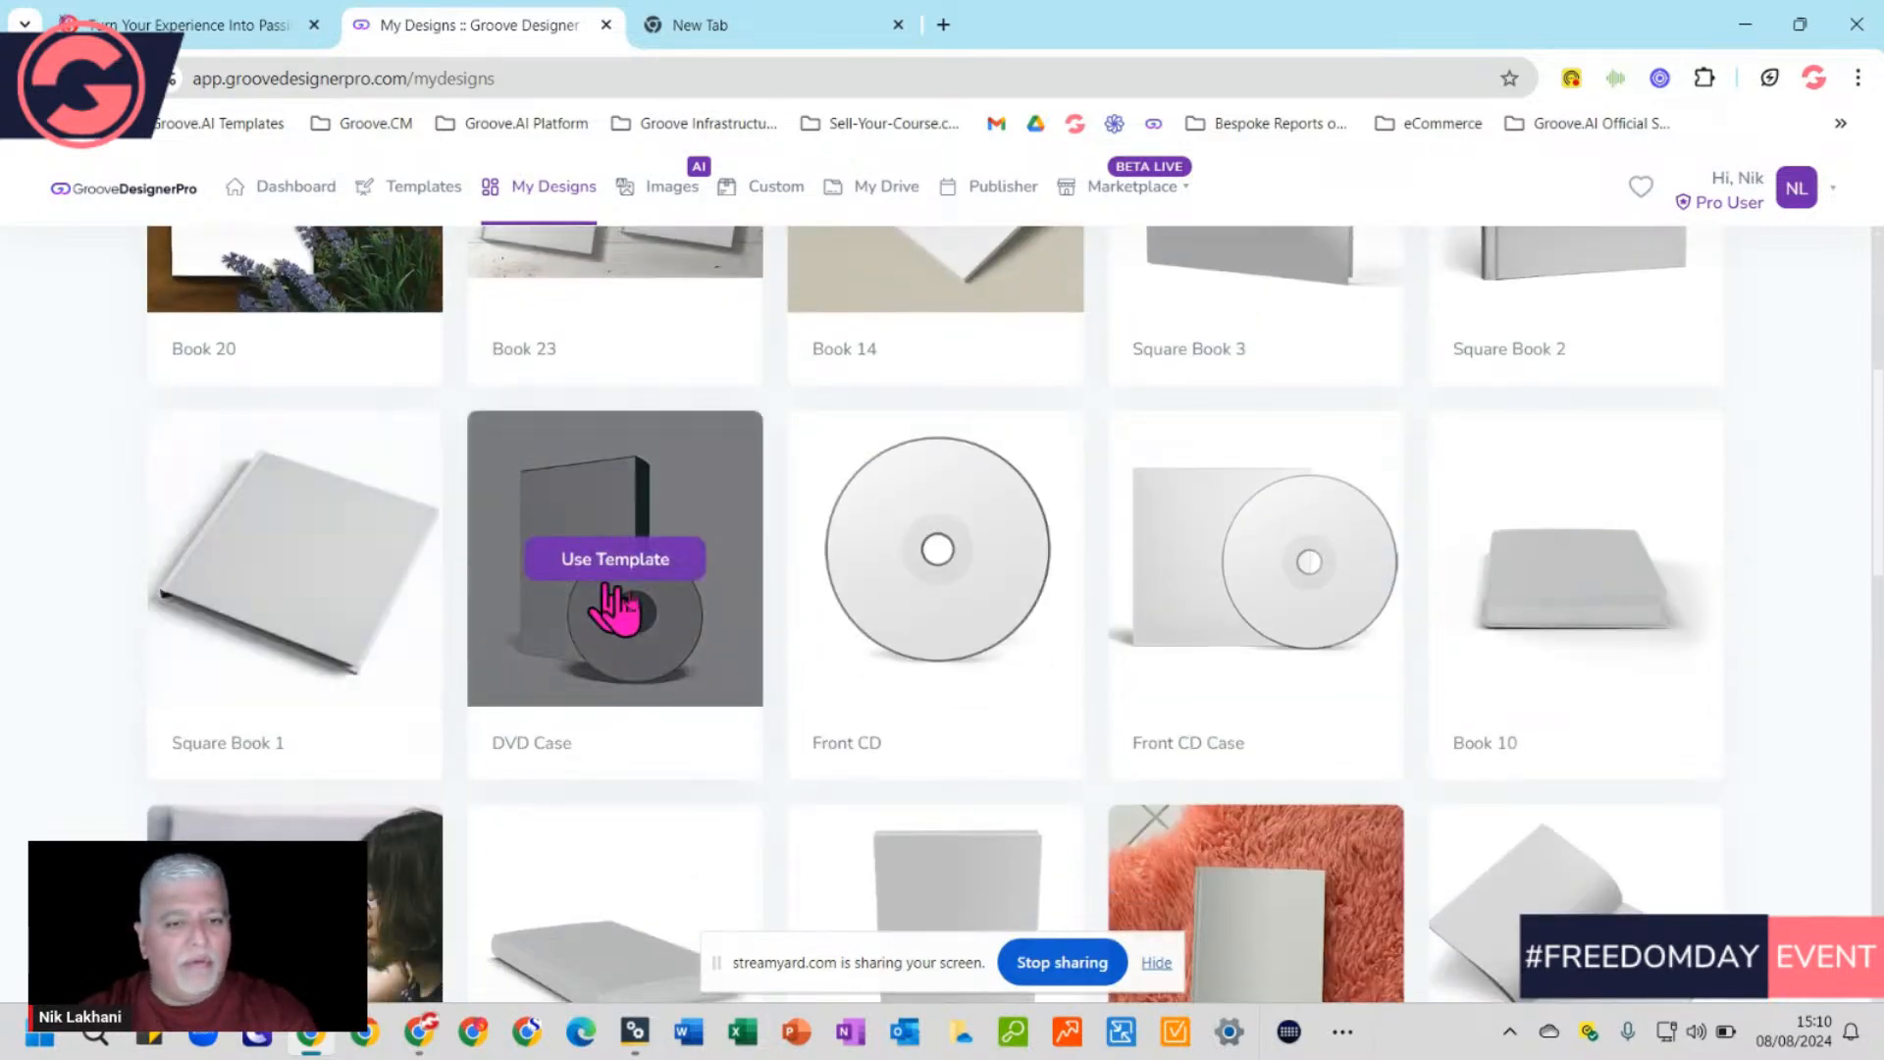
pyautogui.scroll(-3, 1422, 798)
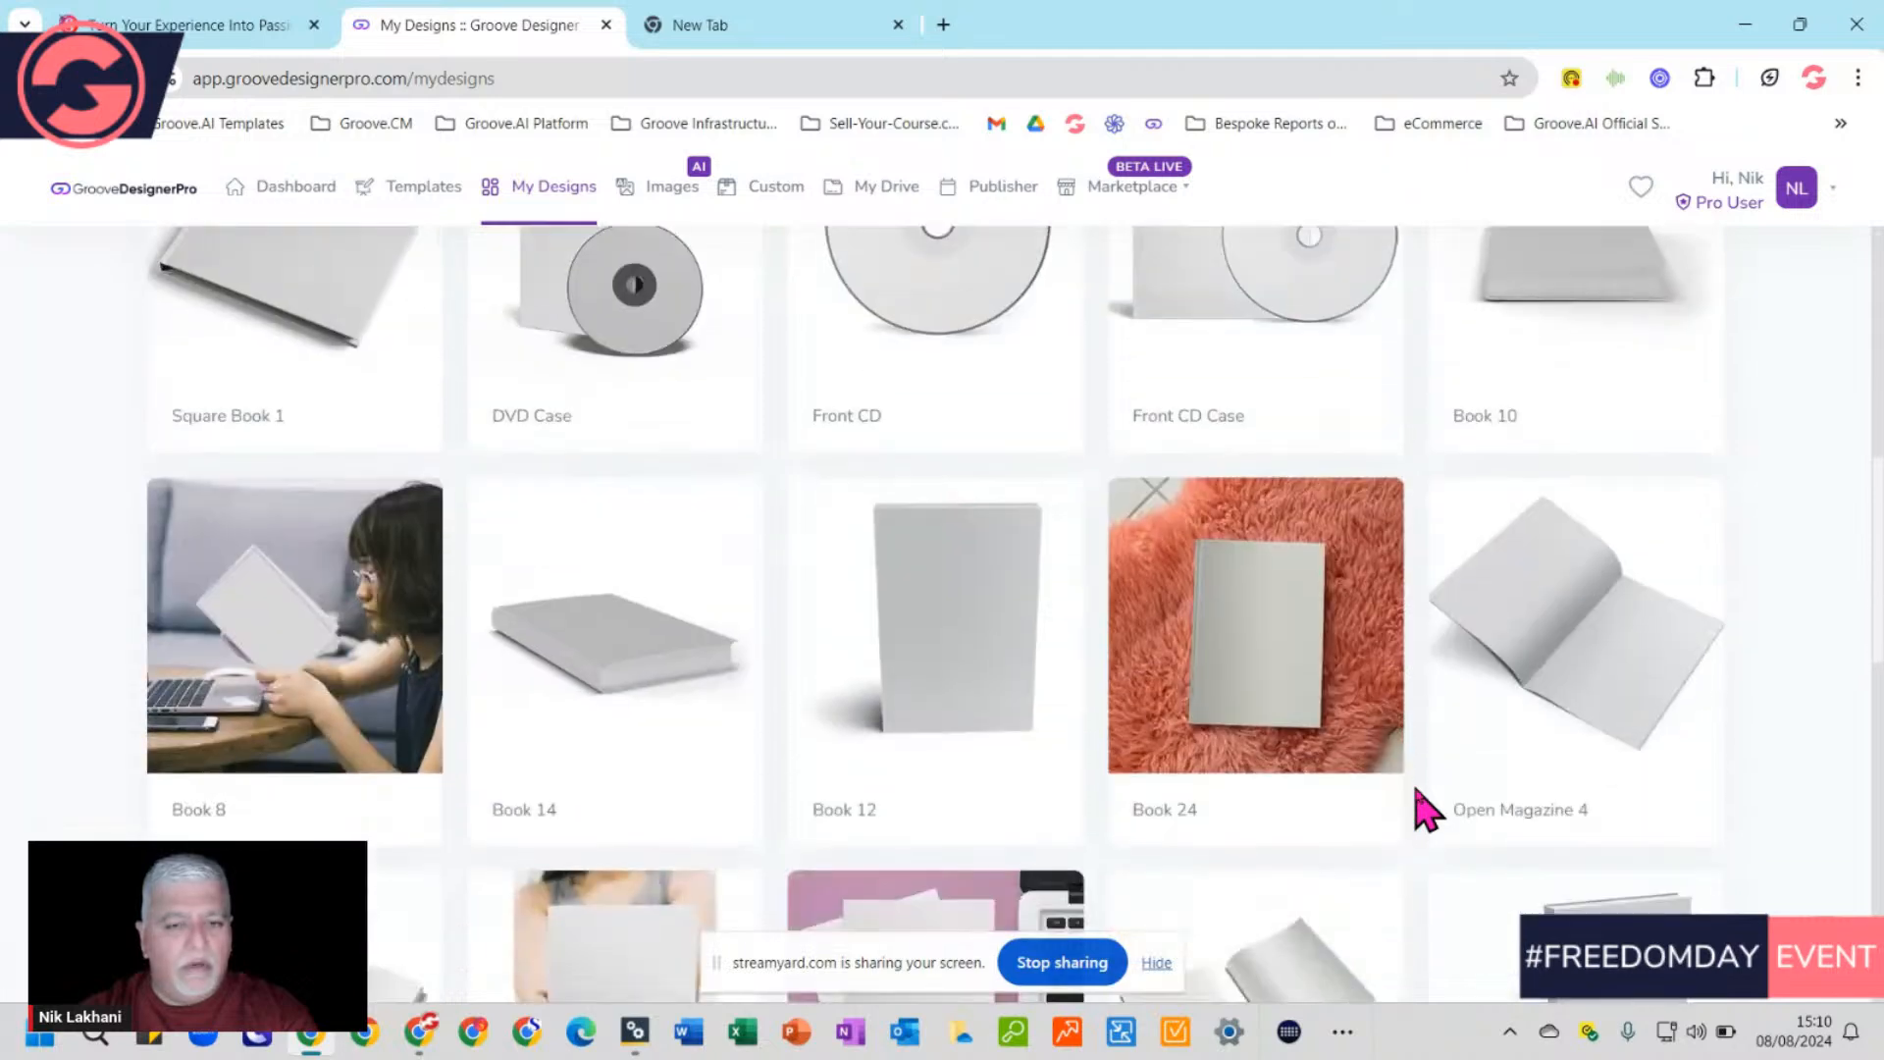
pyautogui.scroll(-3, 1422, 810)
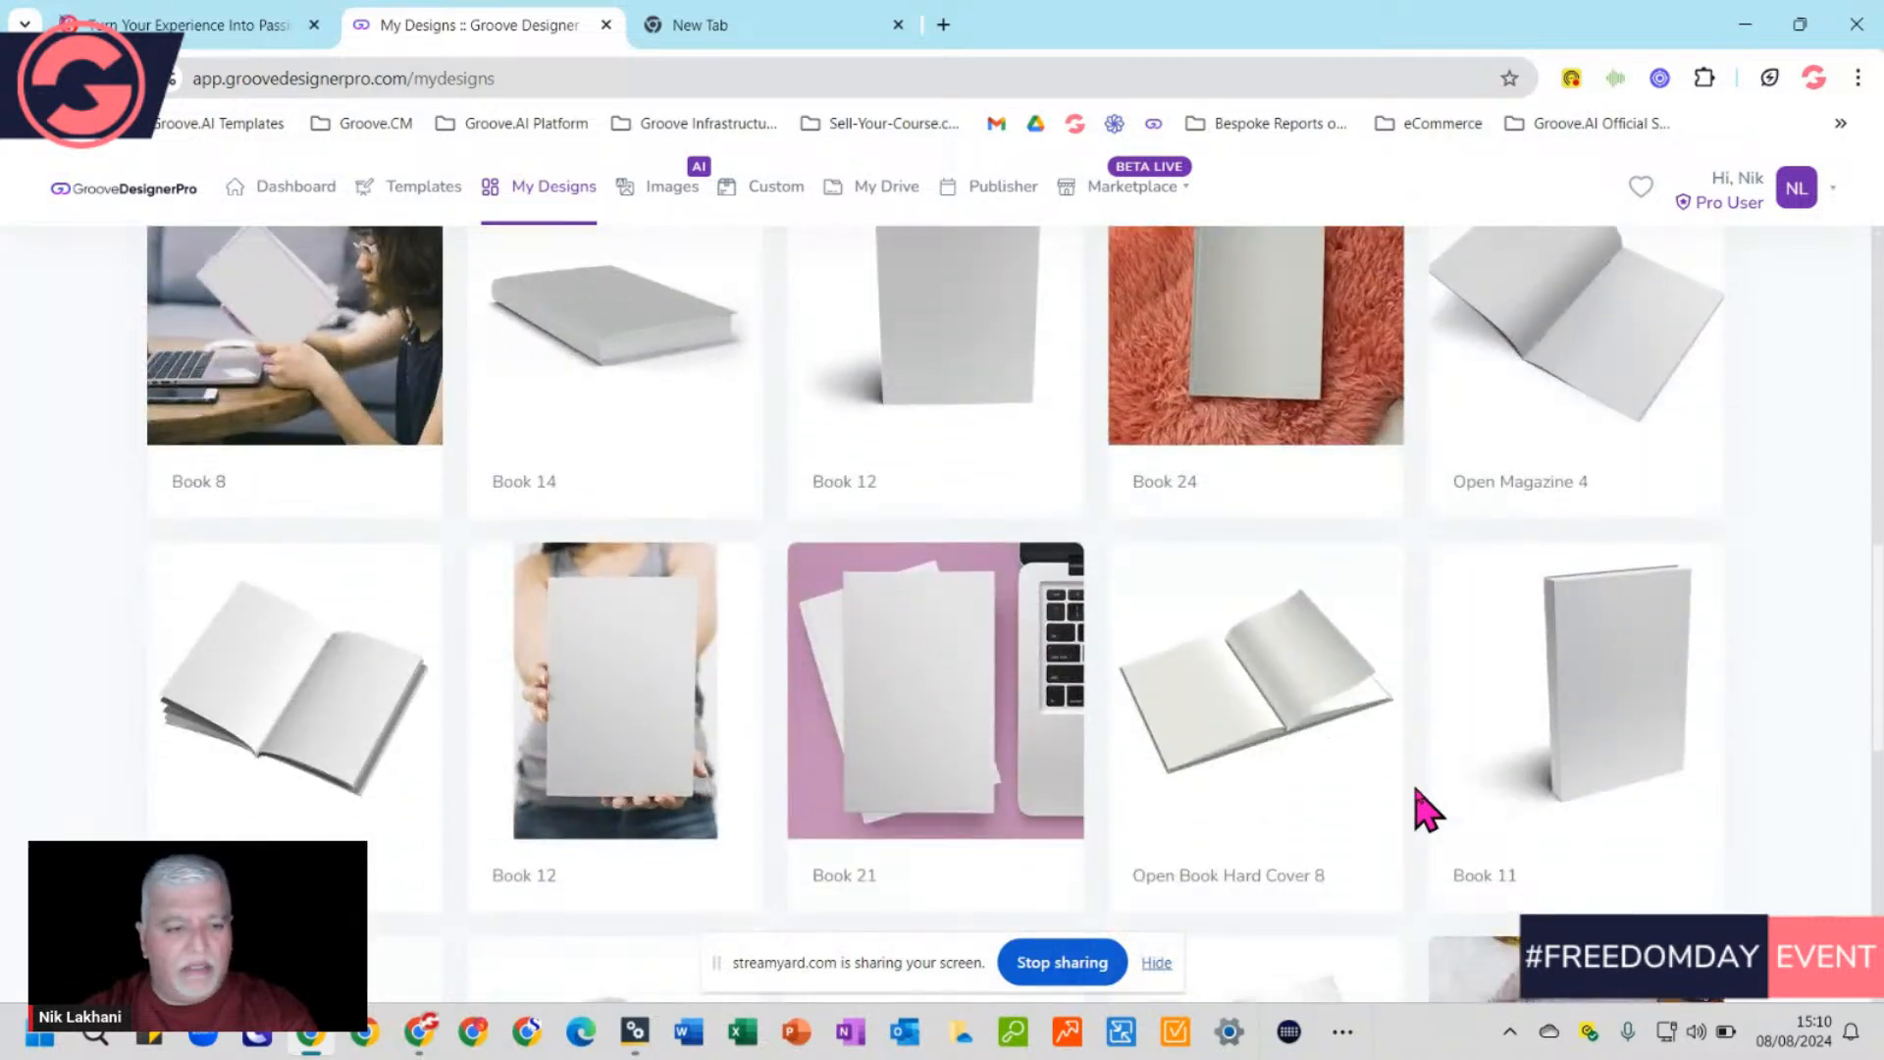
pyautogui.scroll(-2, 1425, 811)
pyautogui.scroll(-5, 1422, 810)
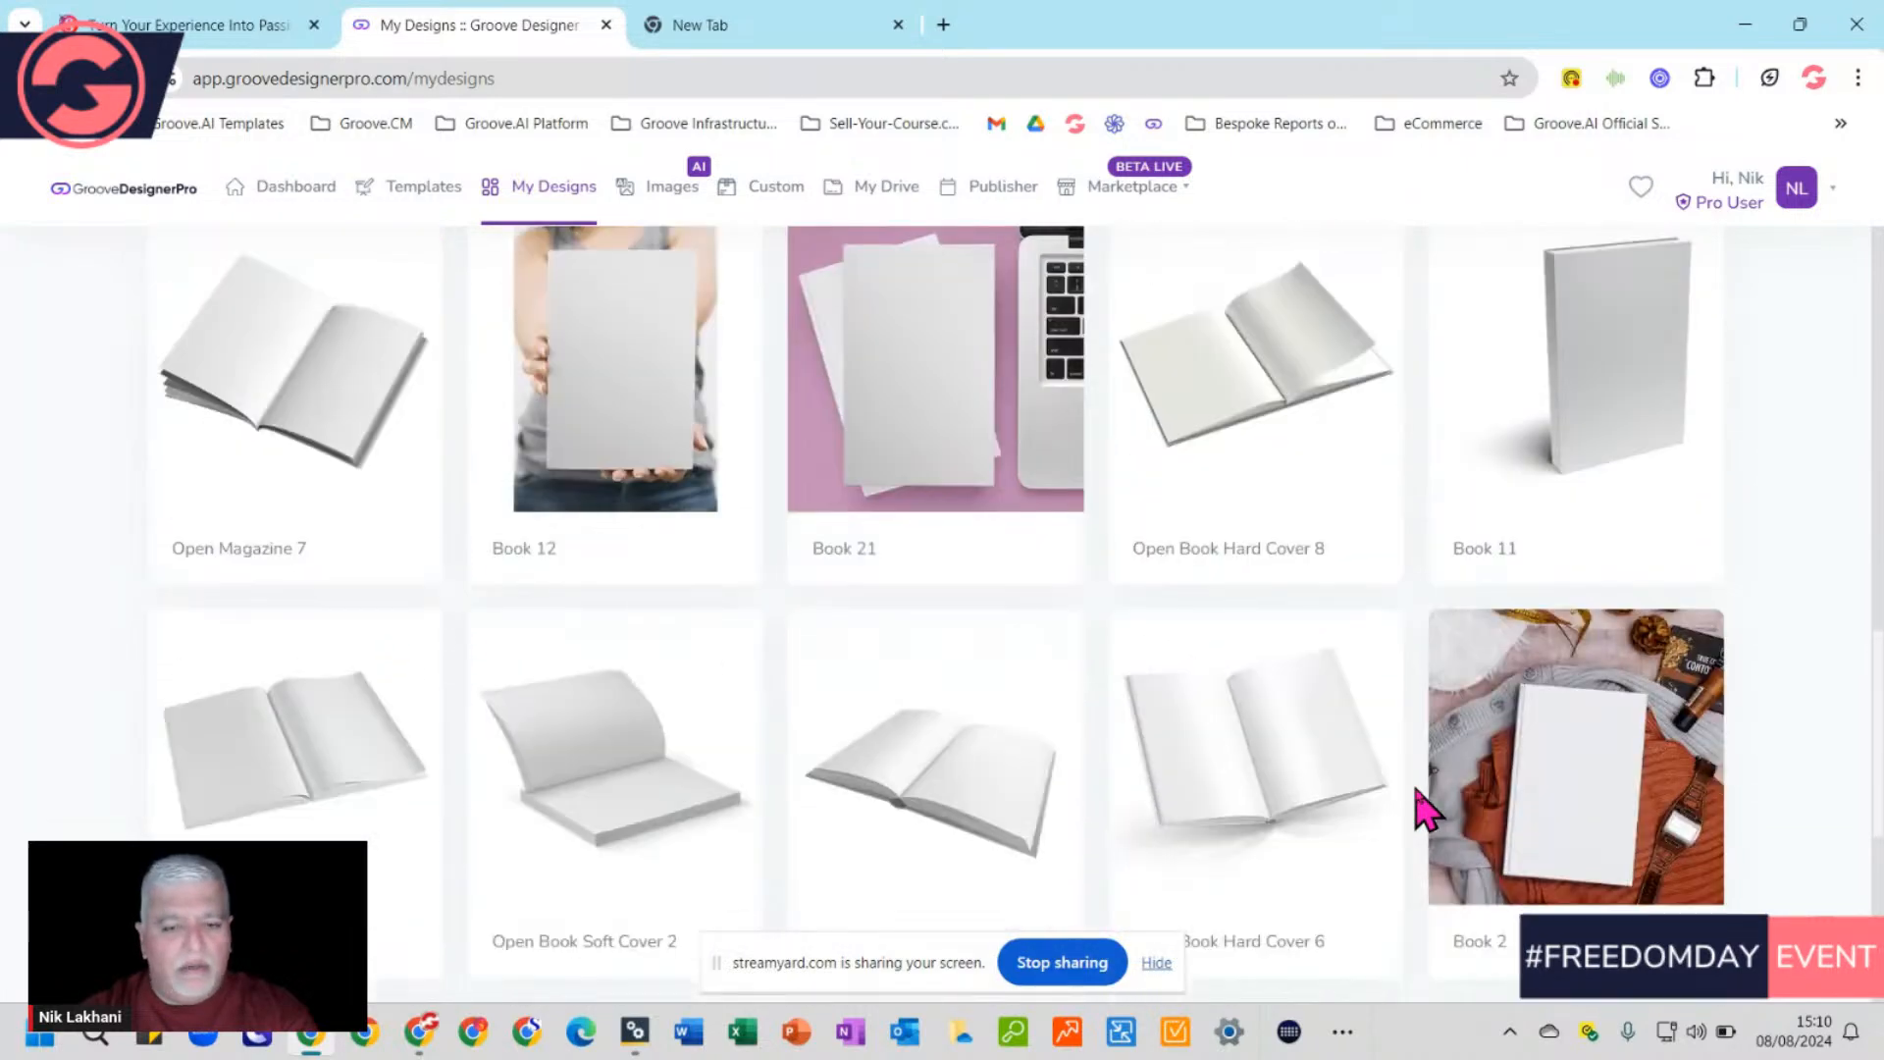
pyautogui.scroll(-2, 1425, 811)
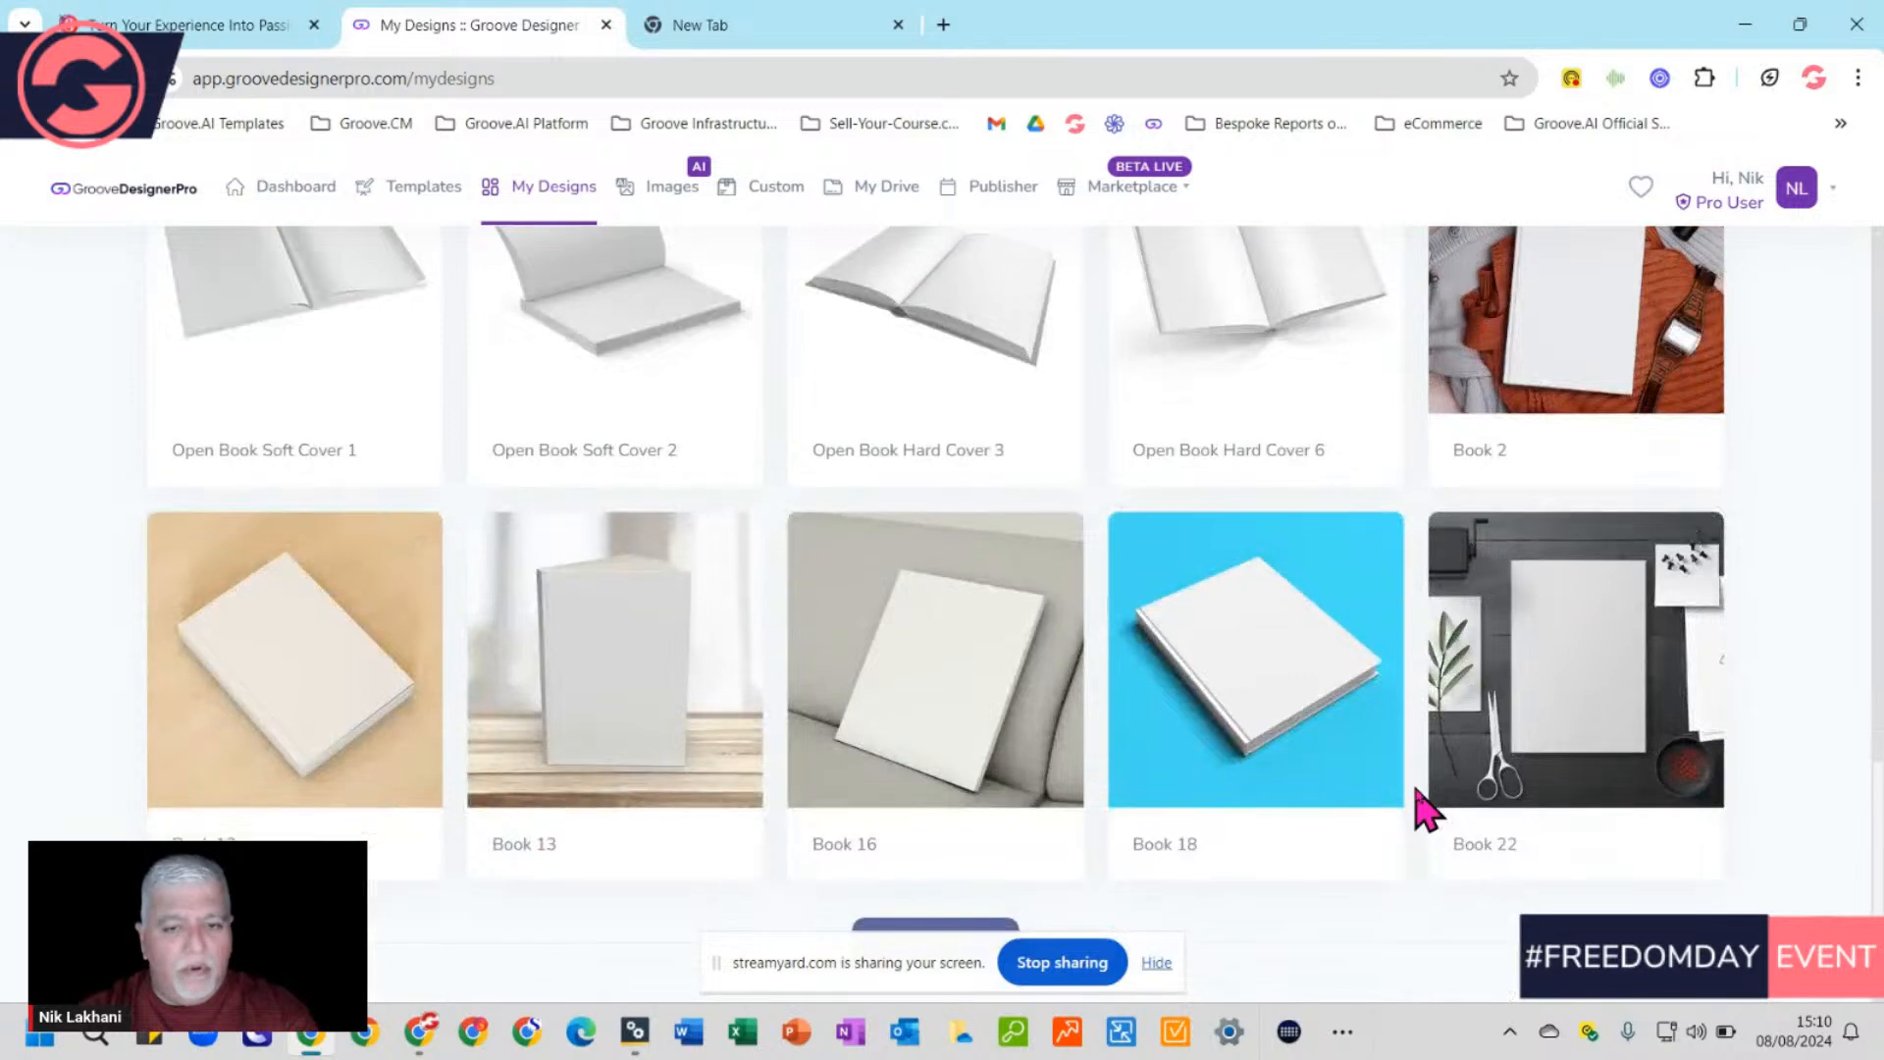
pyautogui.scroll(-1, 1424, 811)
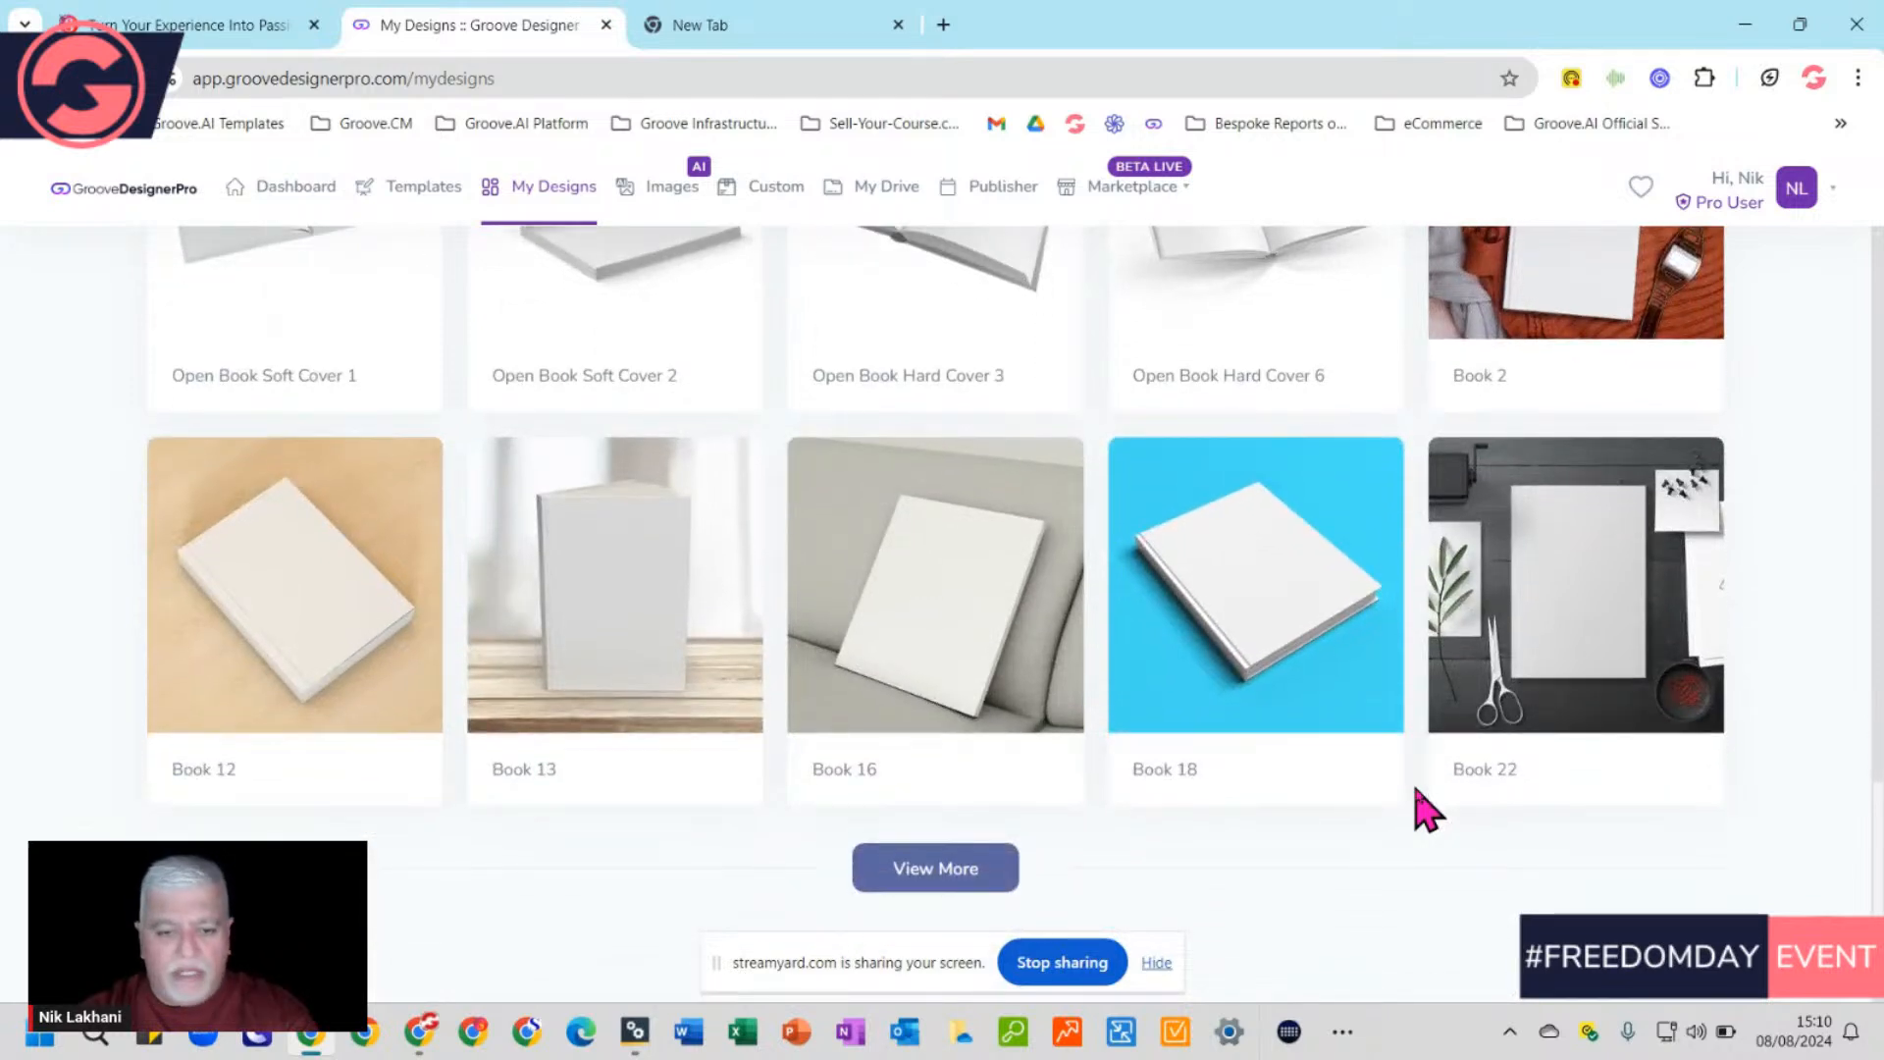
# Load more mockups and start a new design from the Book 6 mockup
pyautogui.click(912, 885)
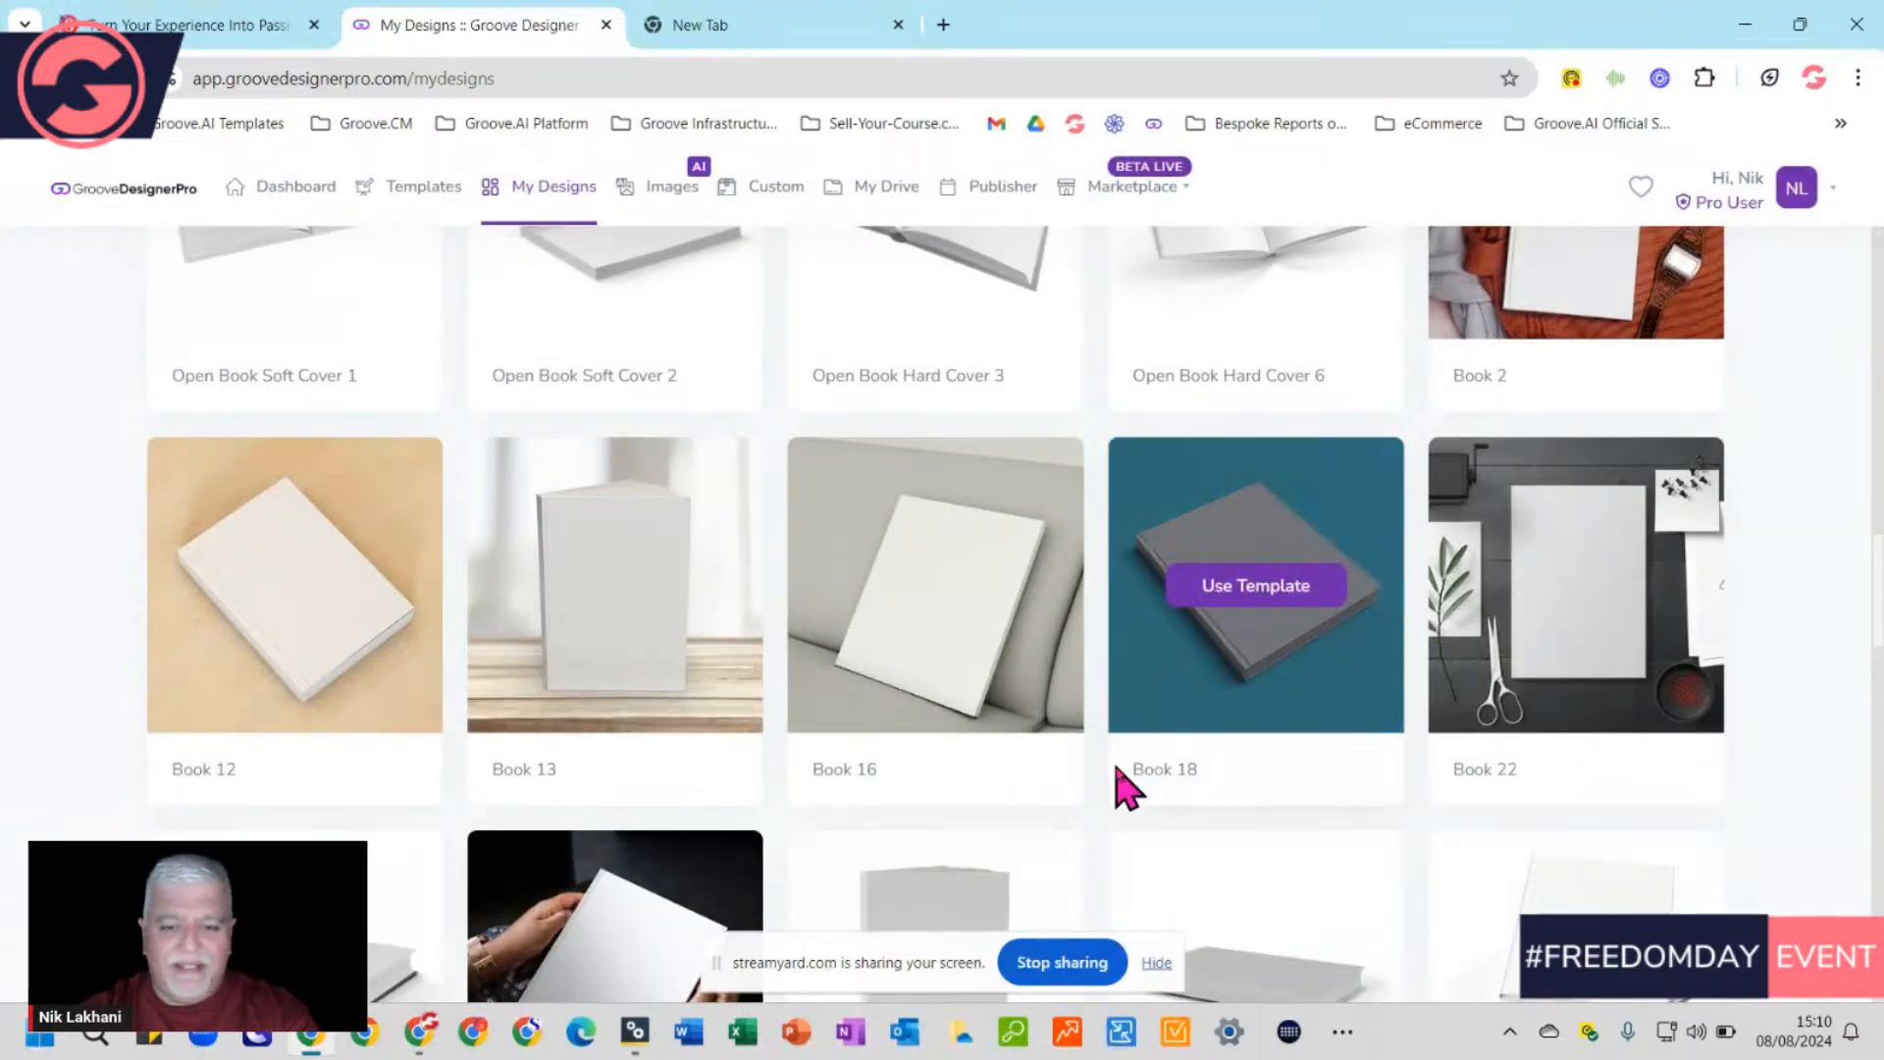
pyautogui.scroll(-3, 1119, 775)
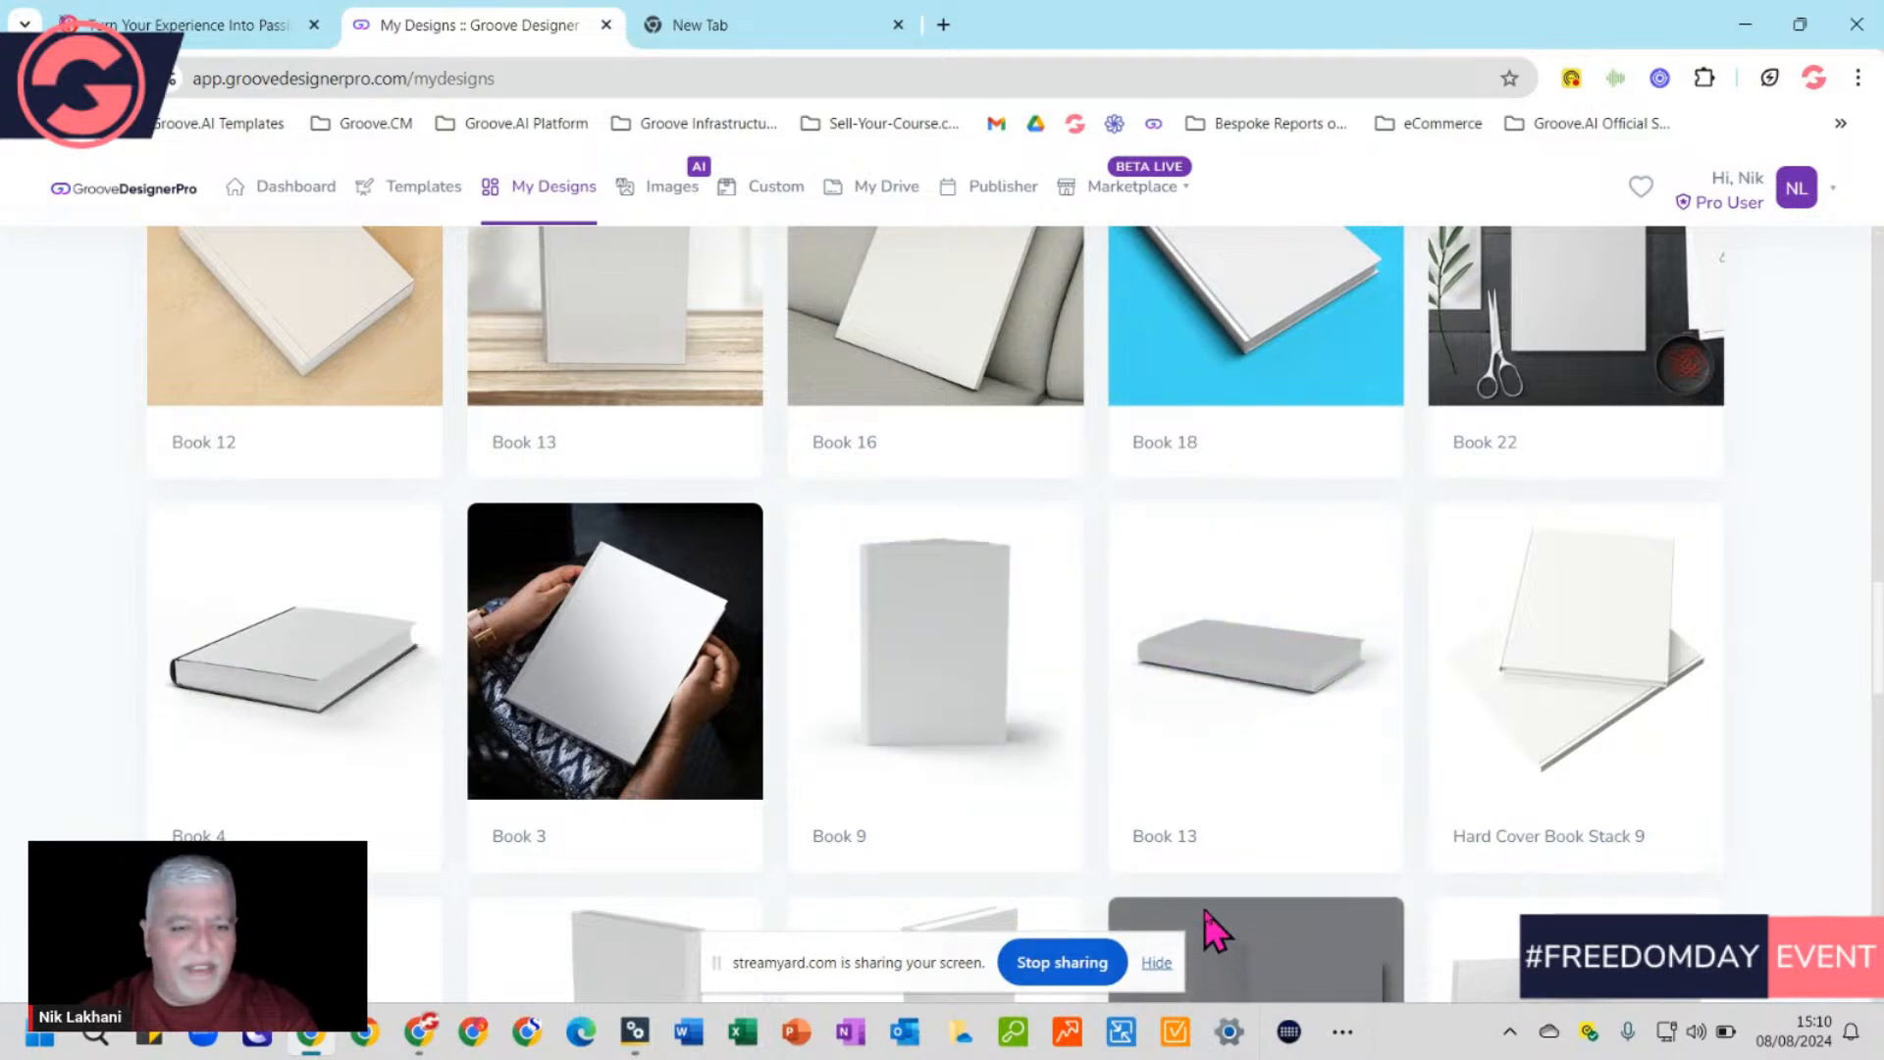
pyautogui.scroll(-3, 1205, 922)
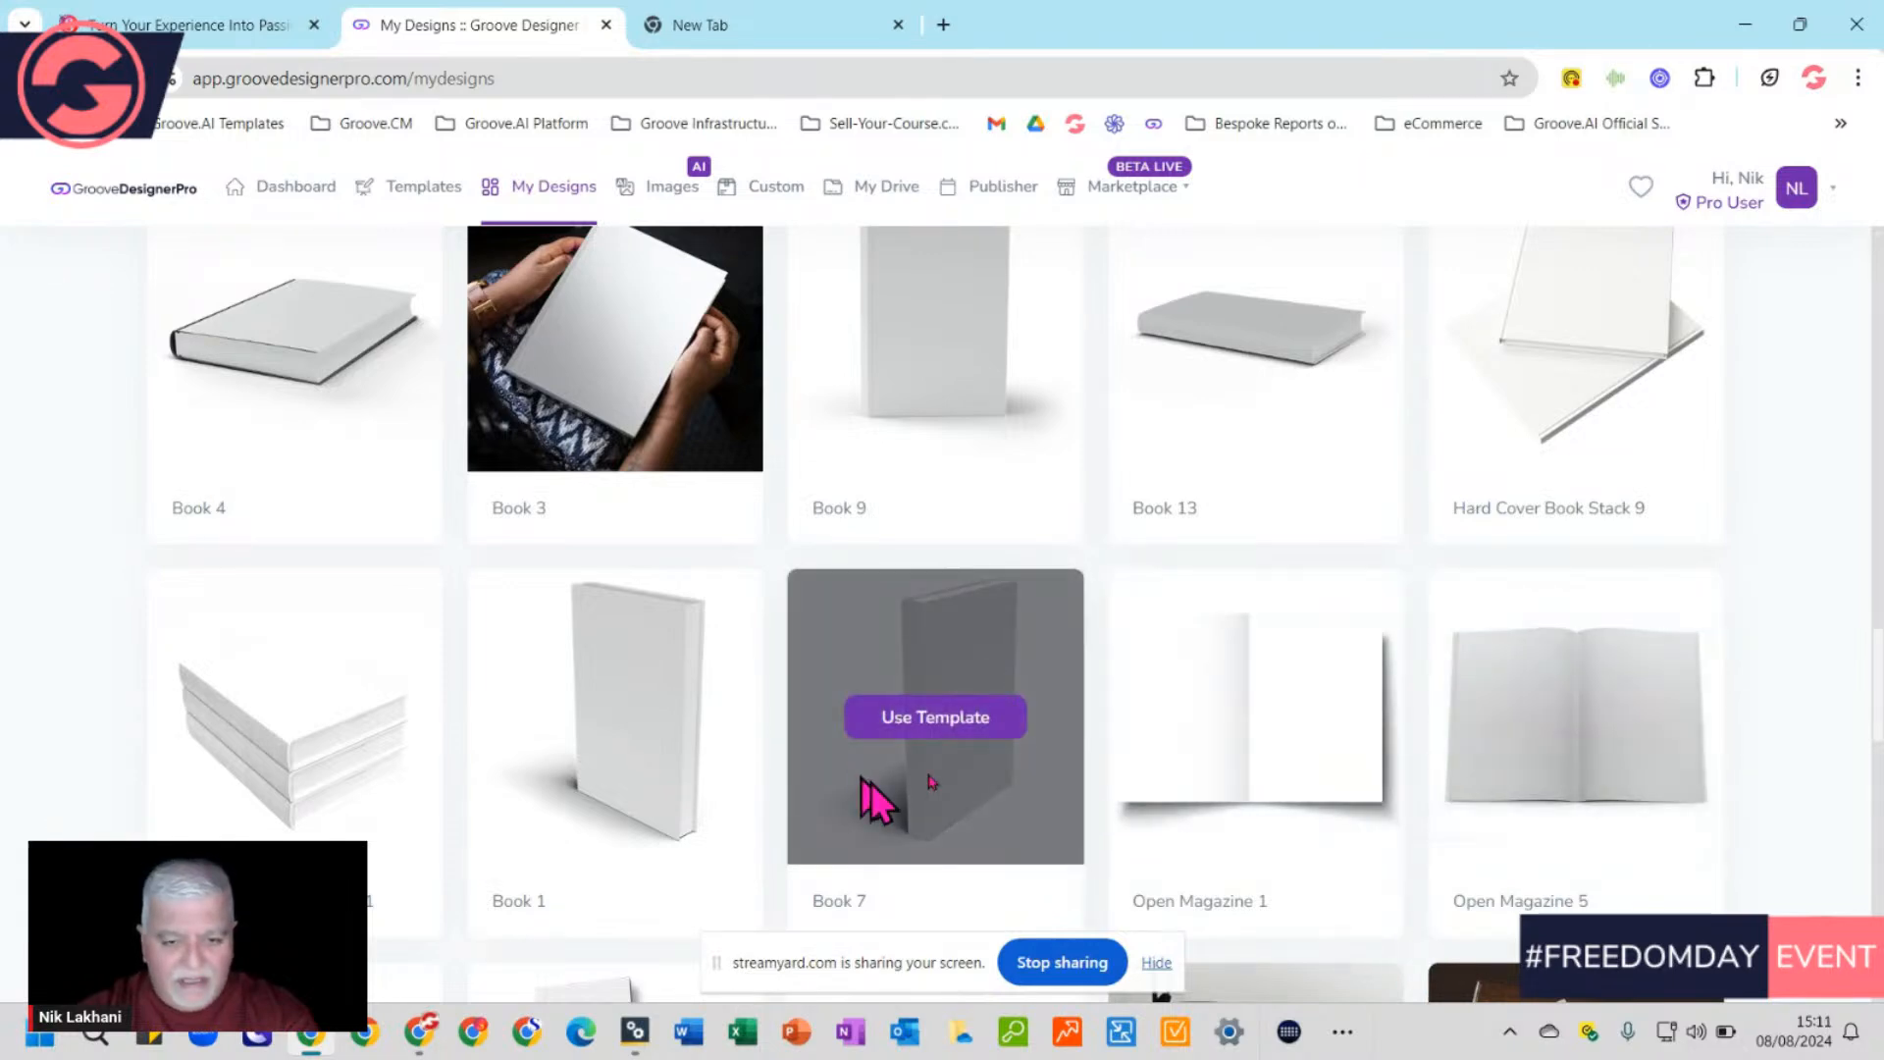
pyautogui.scroll(-3, 1236, 844)
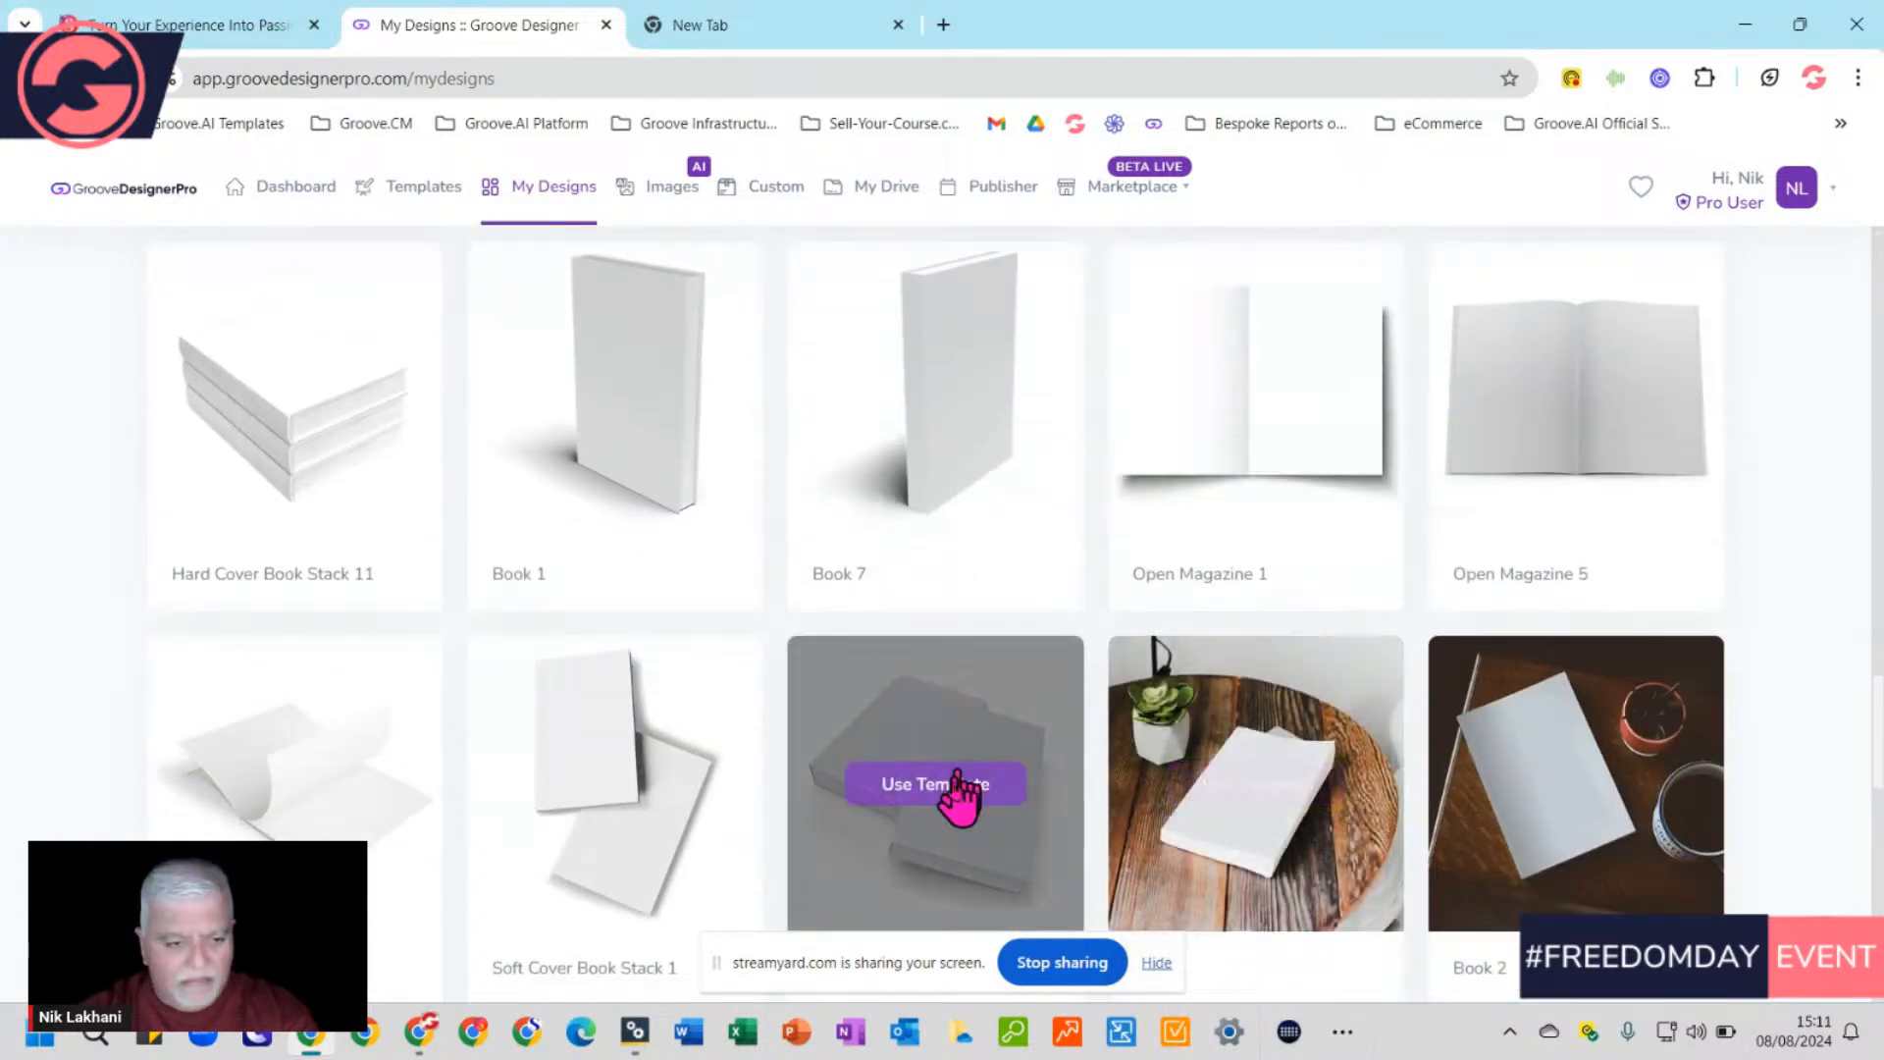
pyautogui.scroll(-6, 942, 854)
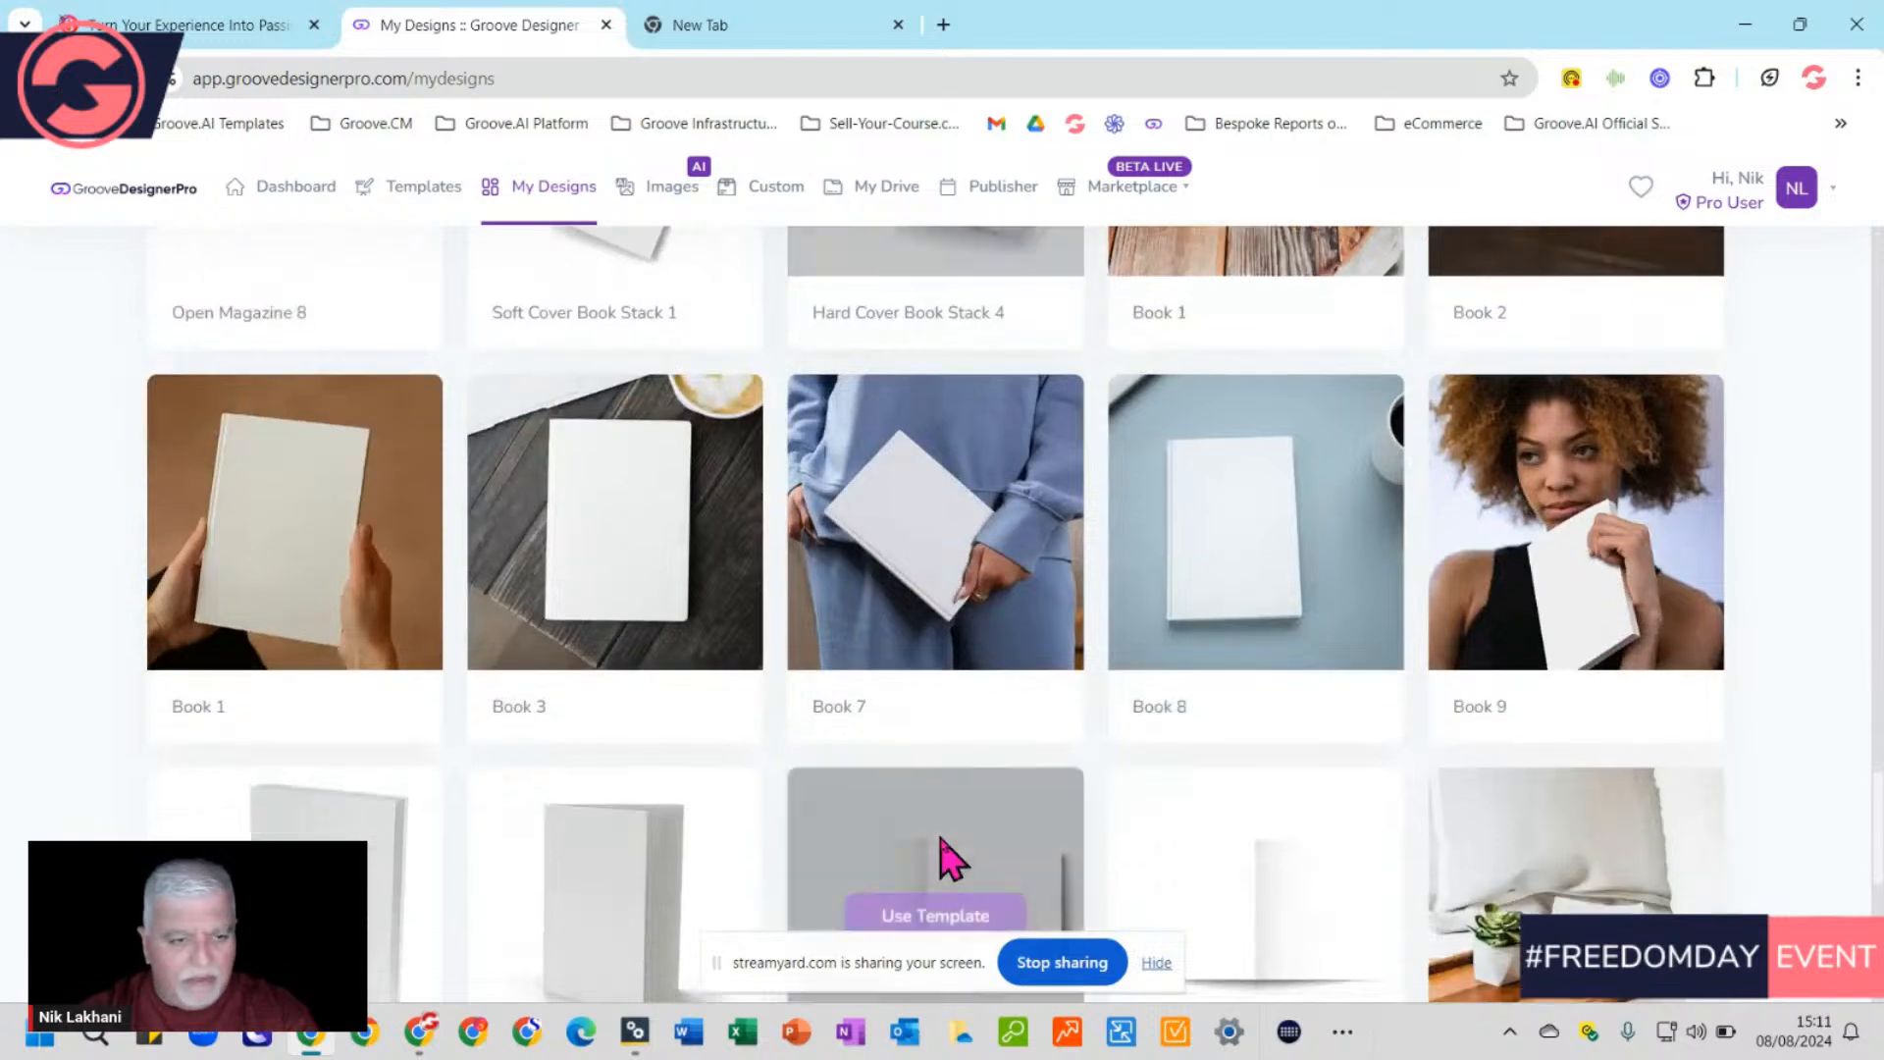
pyautogui.scroll(-2, 945, 858)
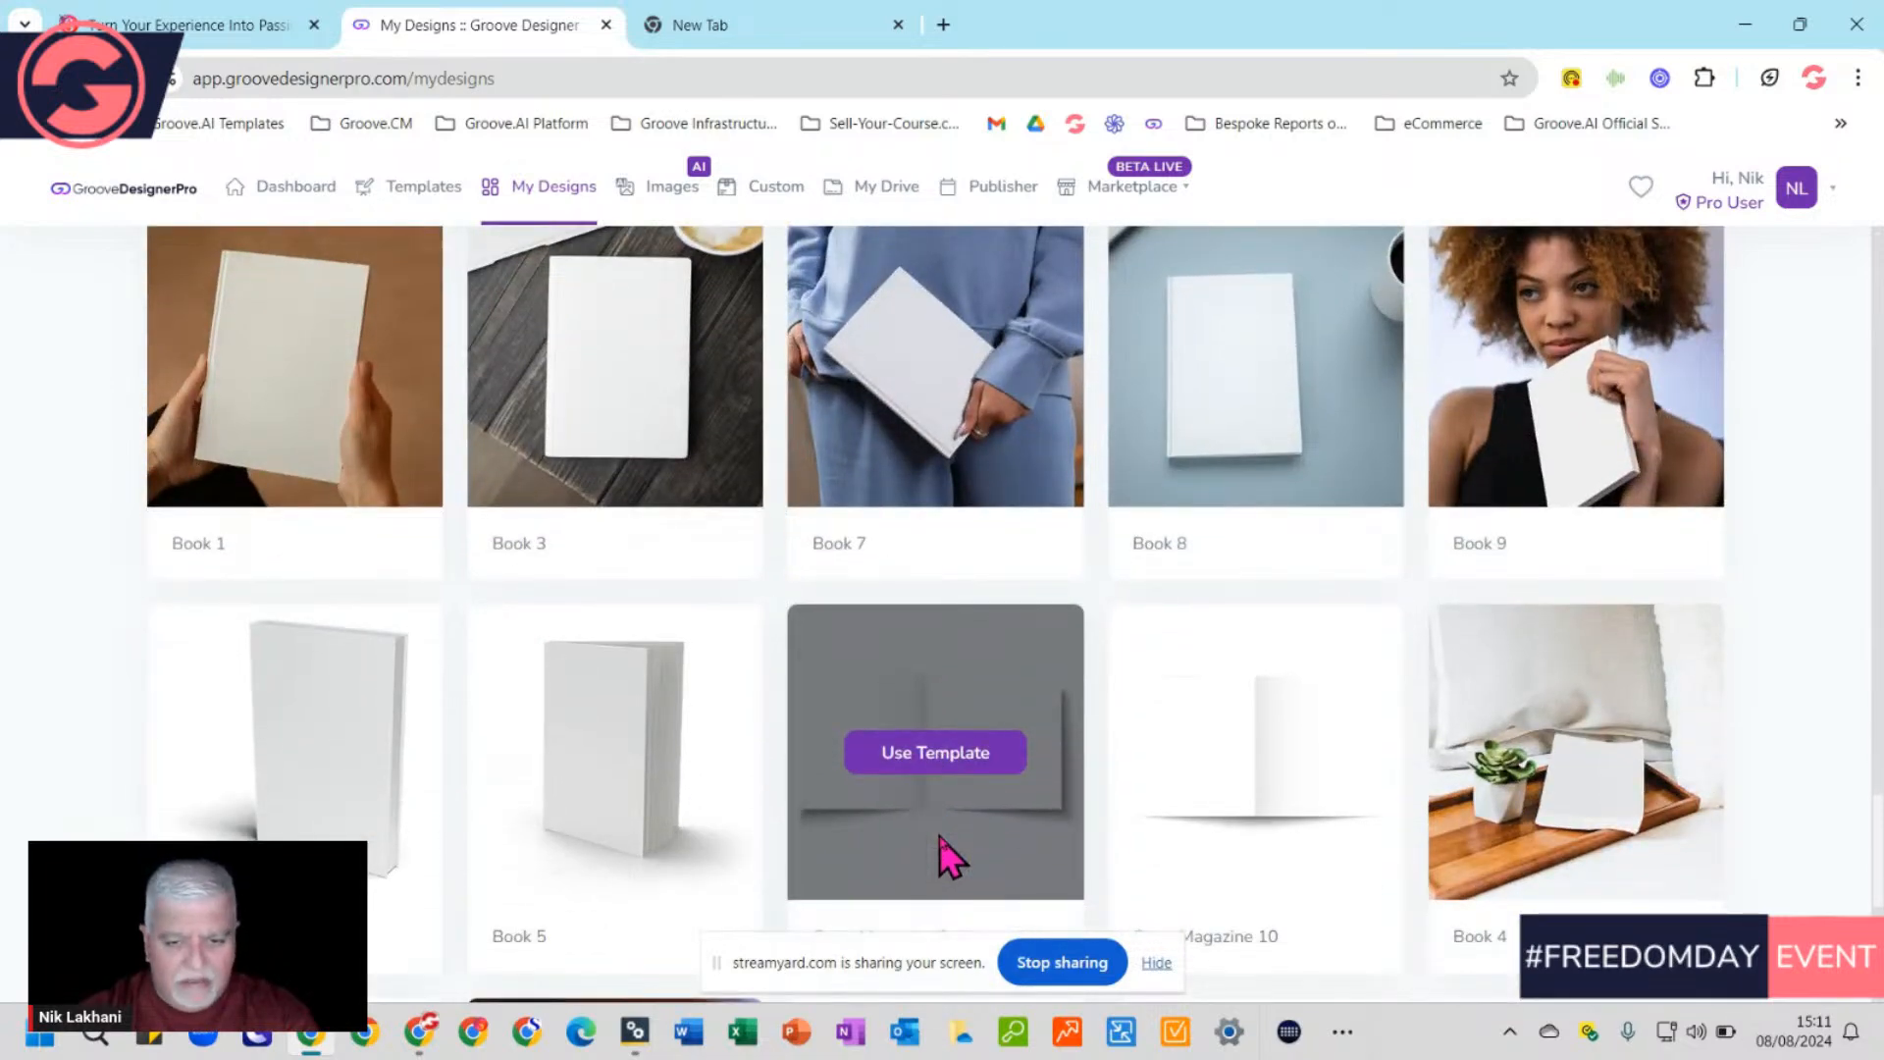
pyautogui.scroll(-5, 945, 859)
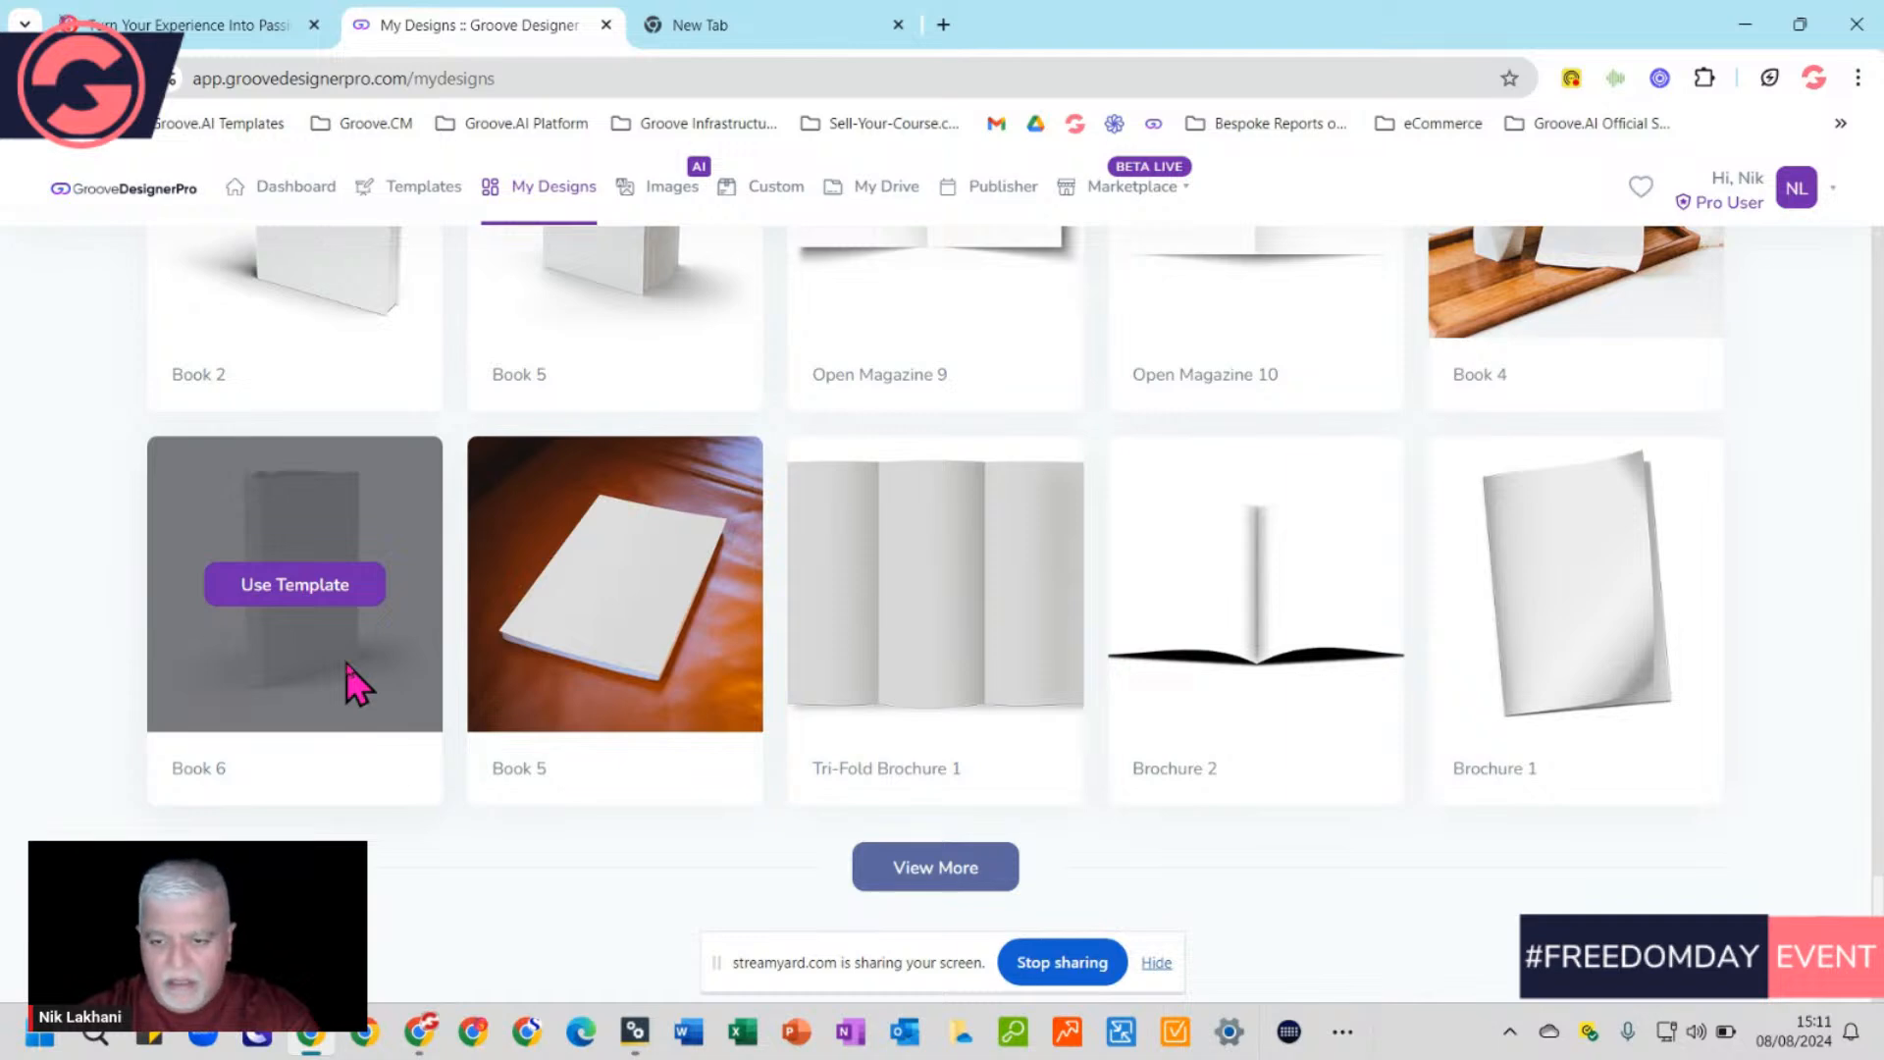
pyautogui.scroll(5, 348, 668)
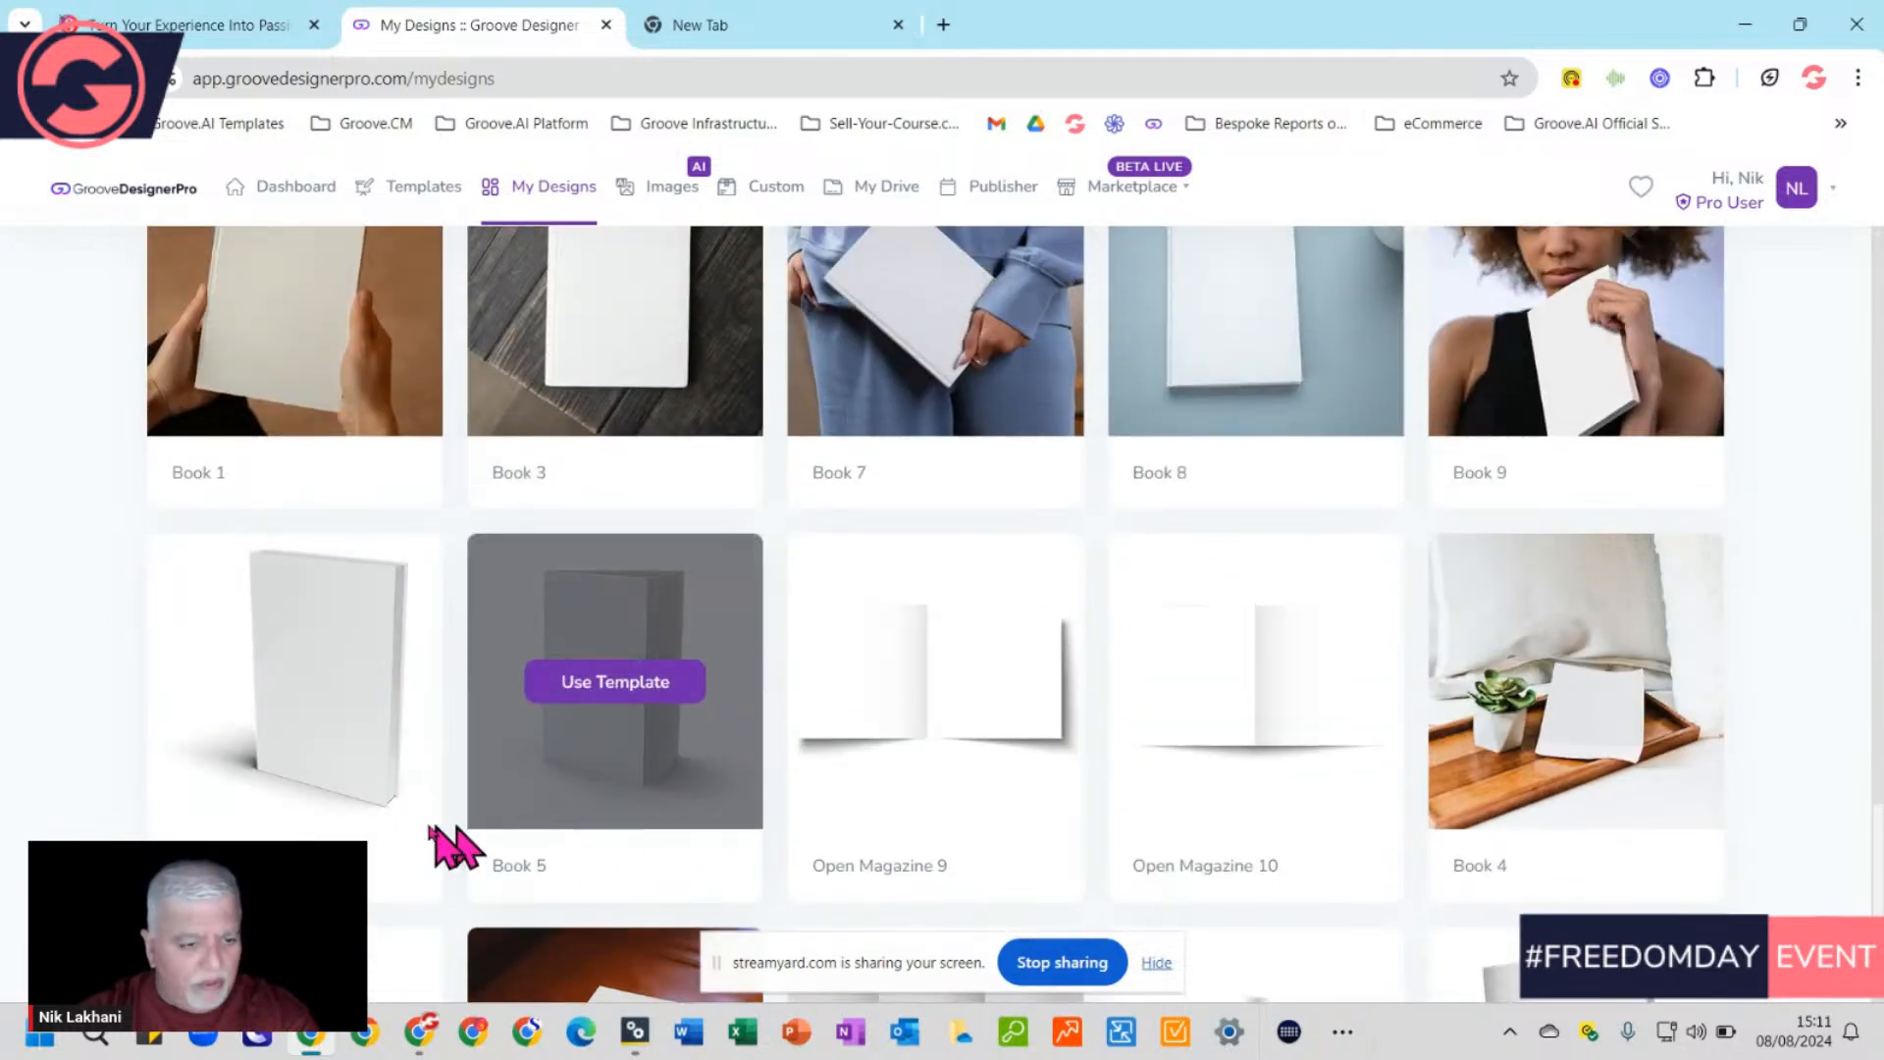
pyautogui.scroll(3, 1127, 760)
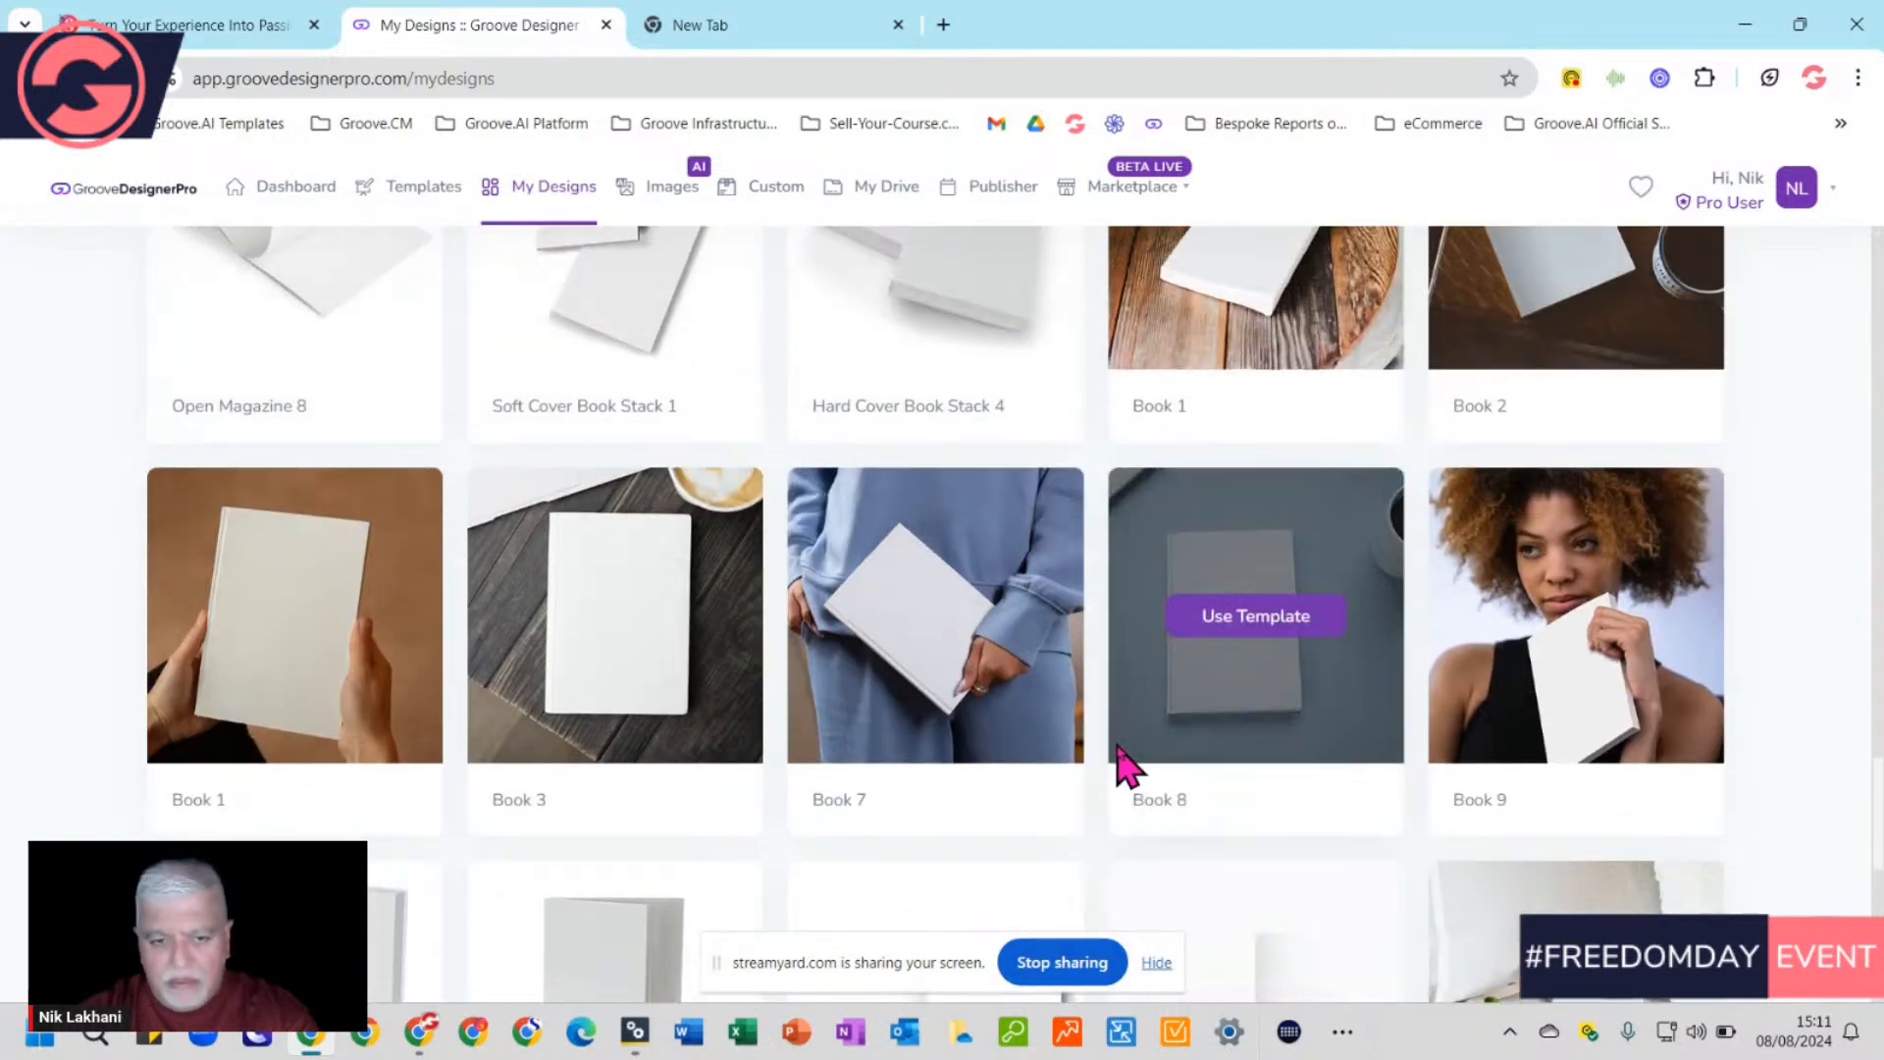
pyautogui.scroll(3, 1051, 778)
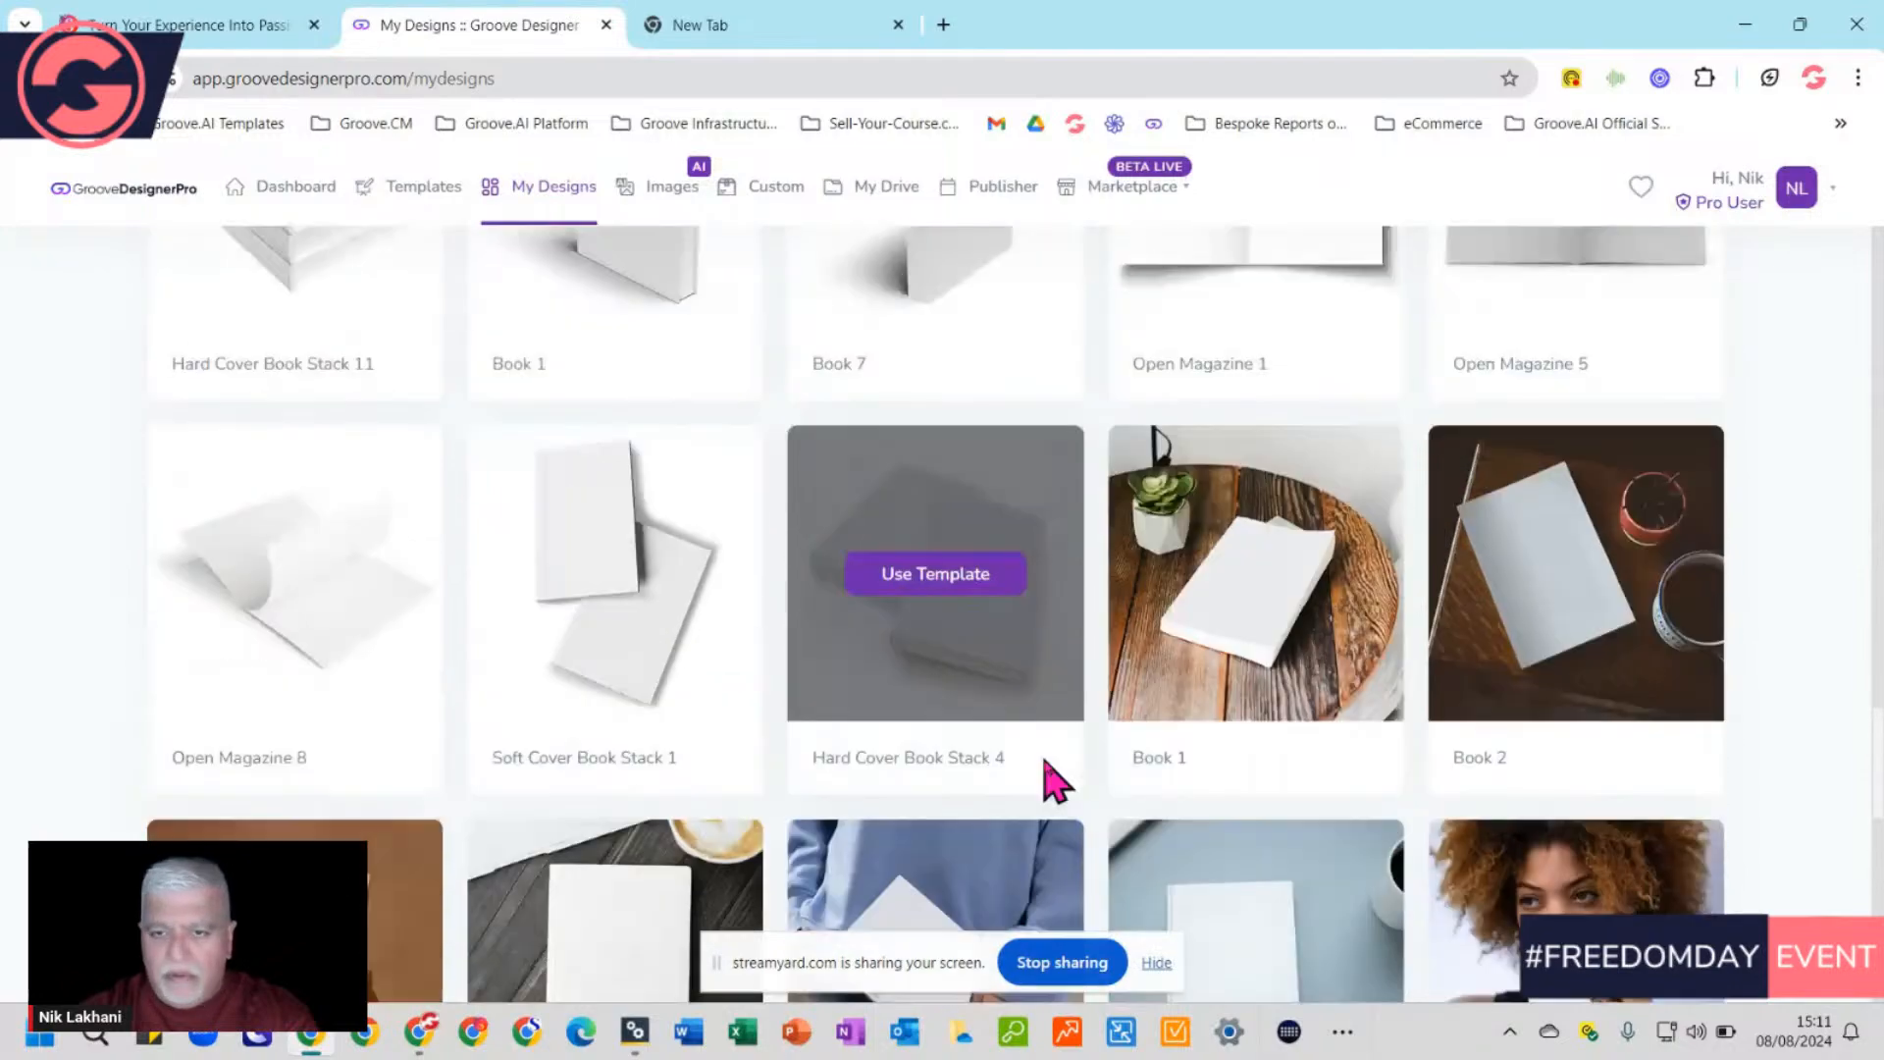
pyautogui.scroll(3, 1051, 778)
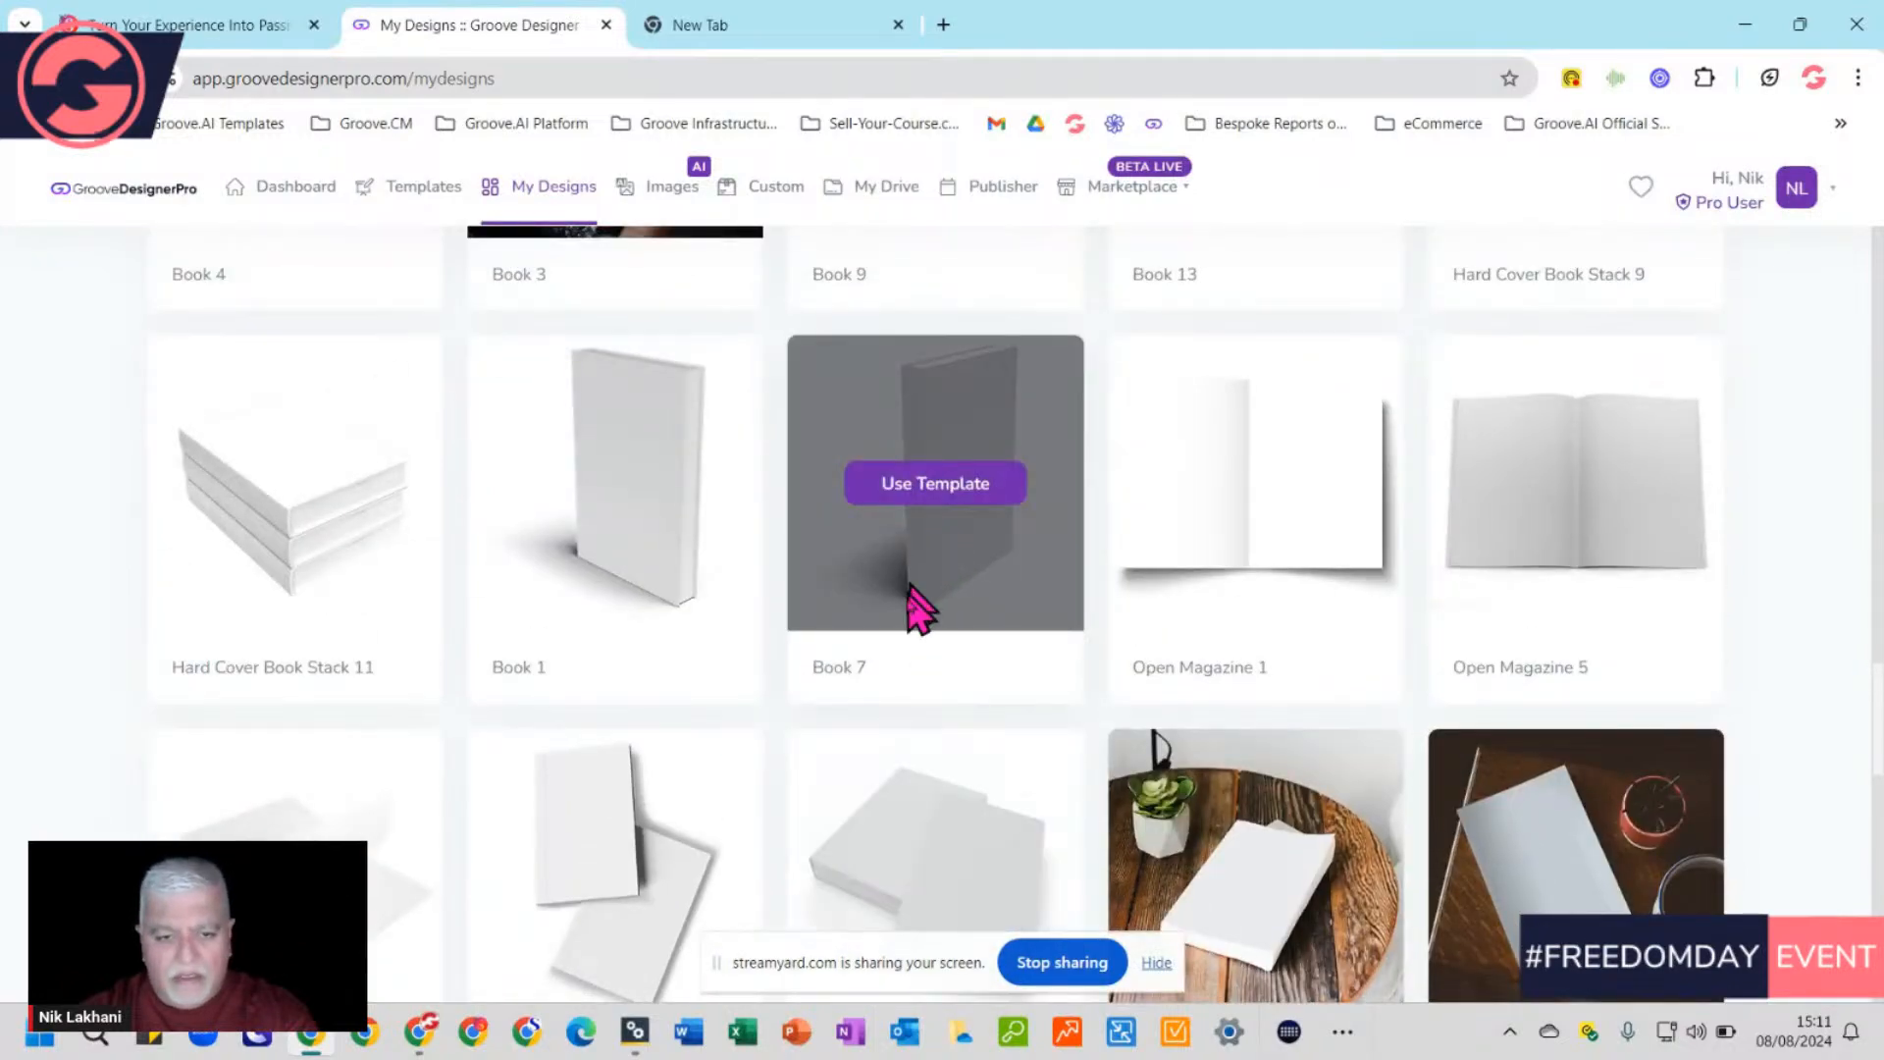
pyautogui.scroll(-10, 927, 704)
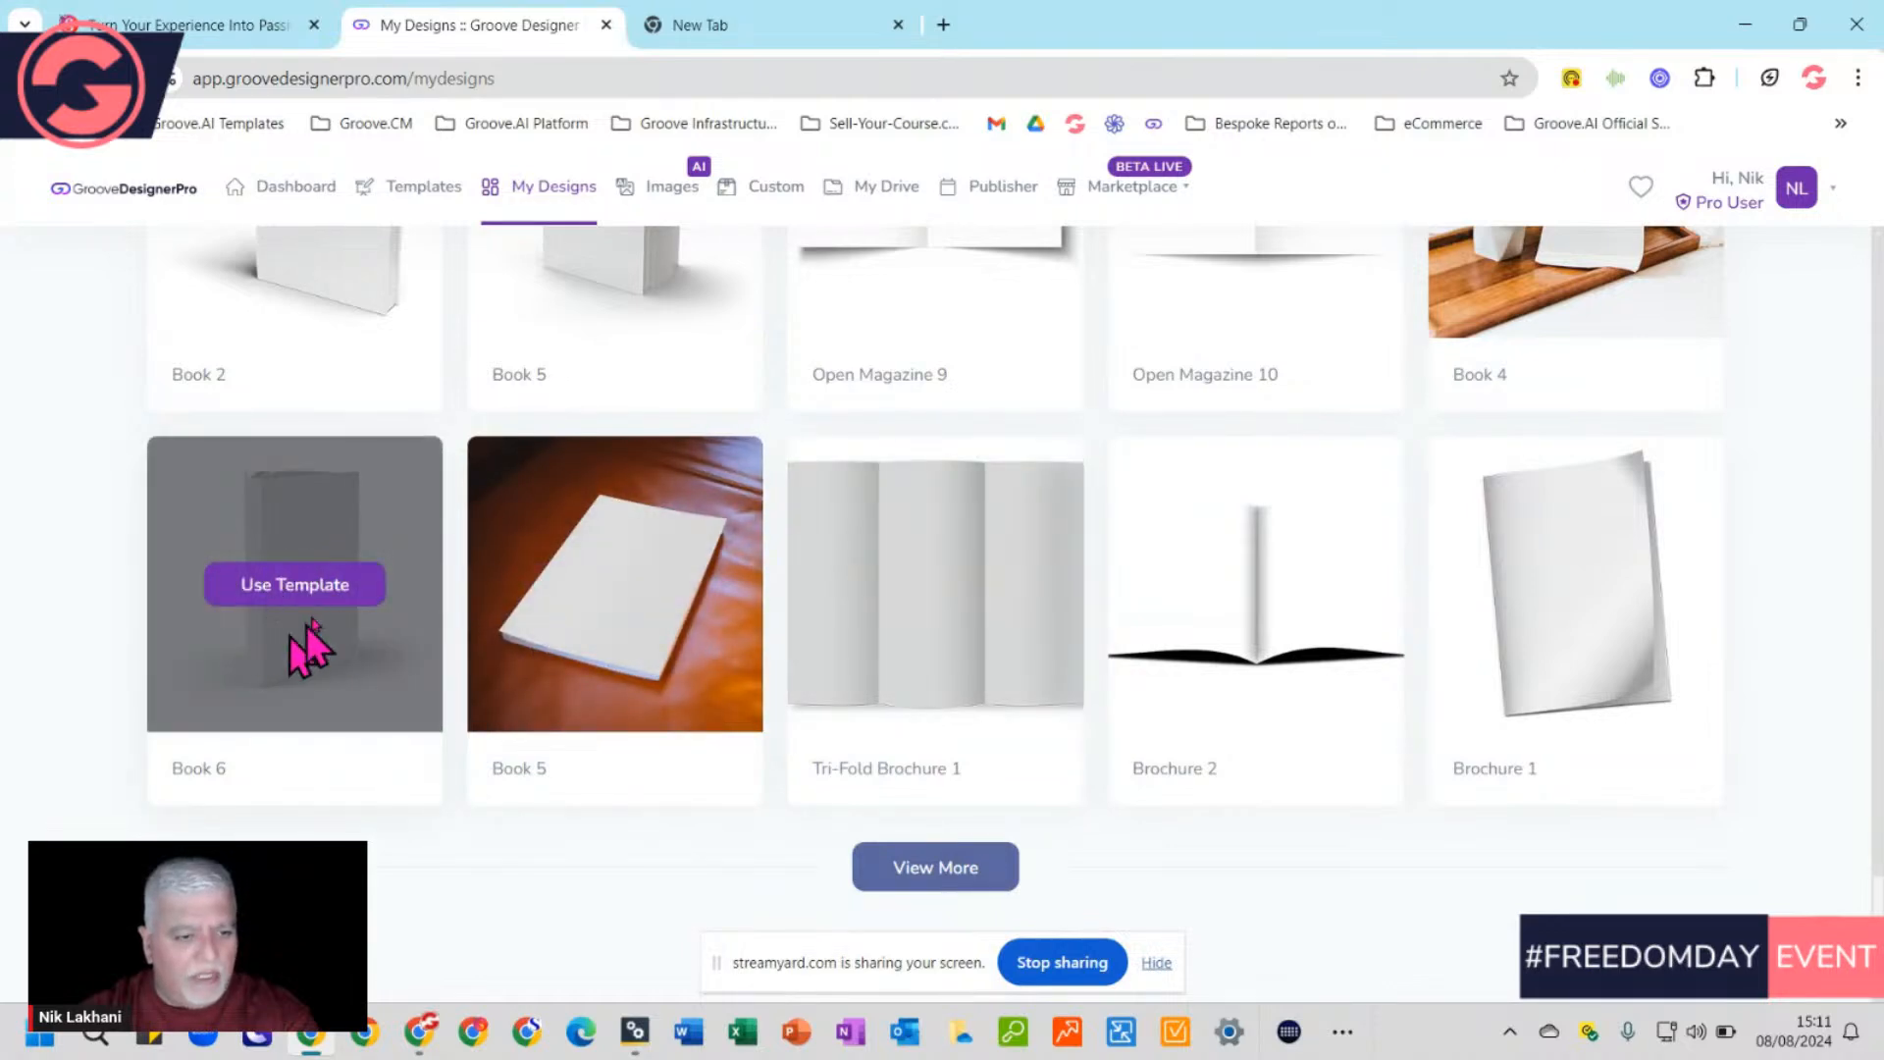
pyautogui.click(284, 606)
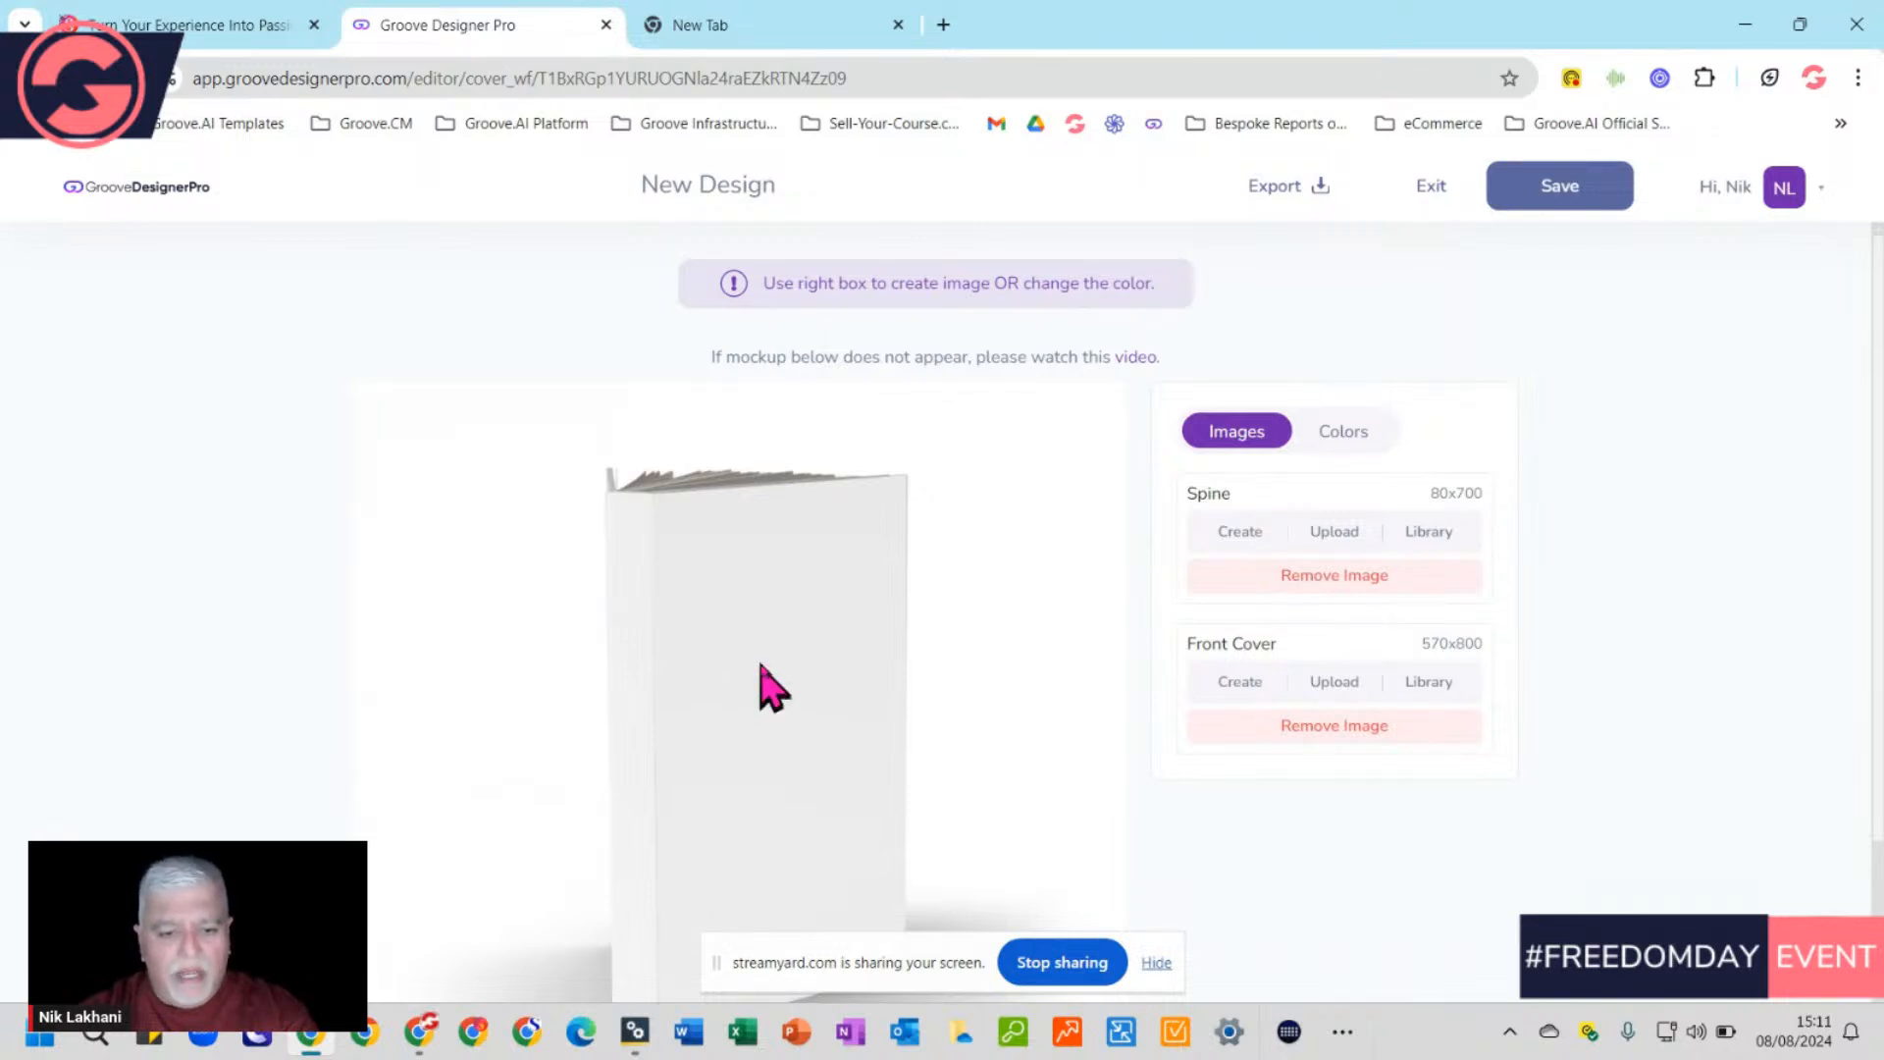
# Scroll the Book 6 editor to view the 3D book and its Spine and Front Cover slots
pyautogui.scroll(-2, 1001, 598)
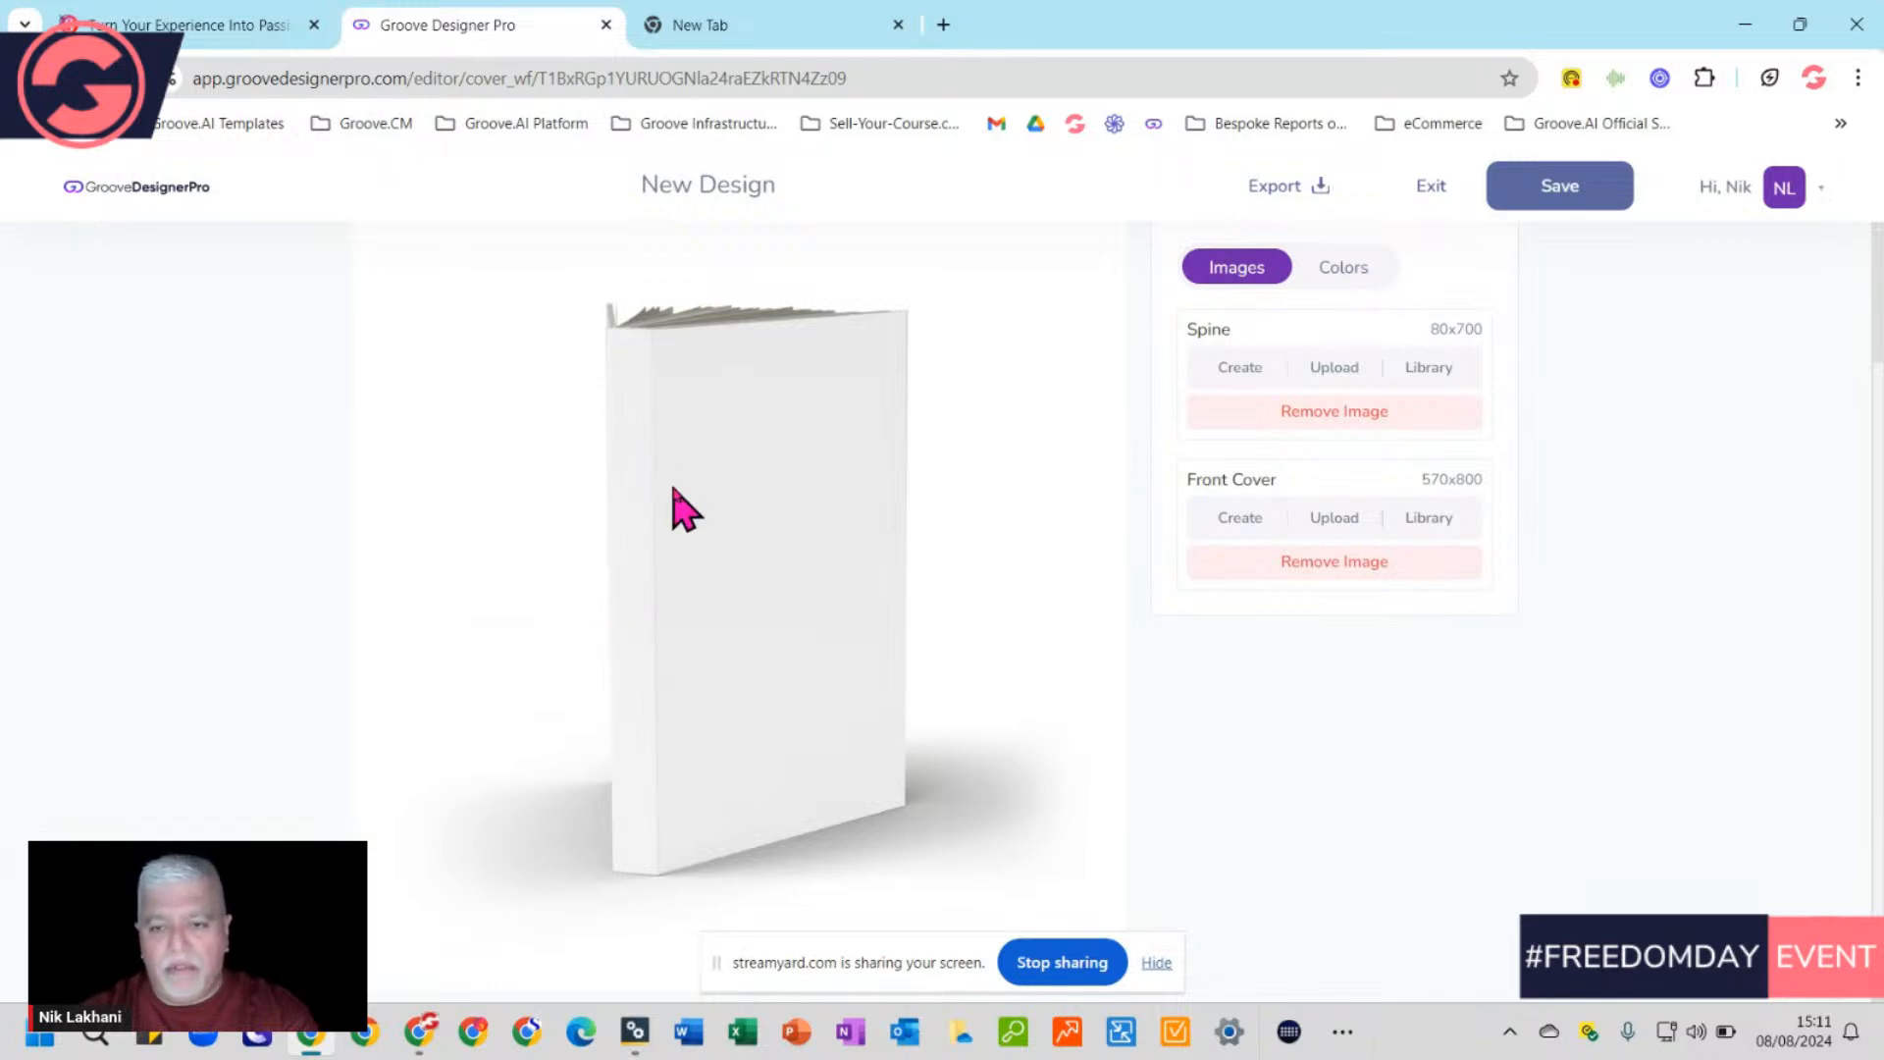
pyautogui.scroll(2, 883, 476)
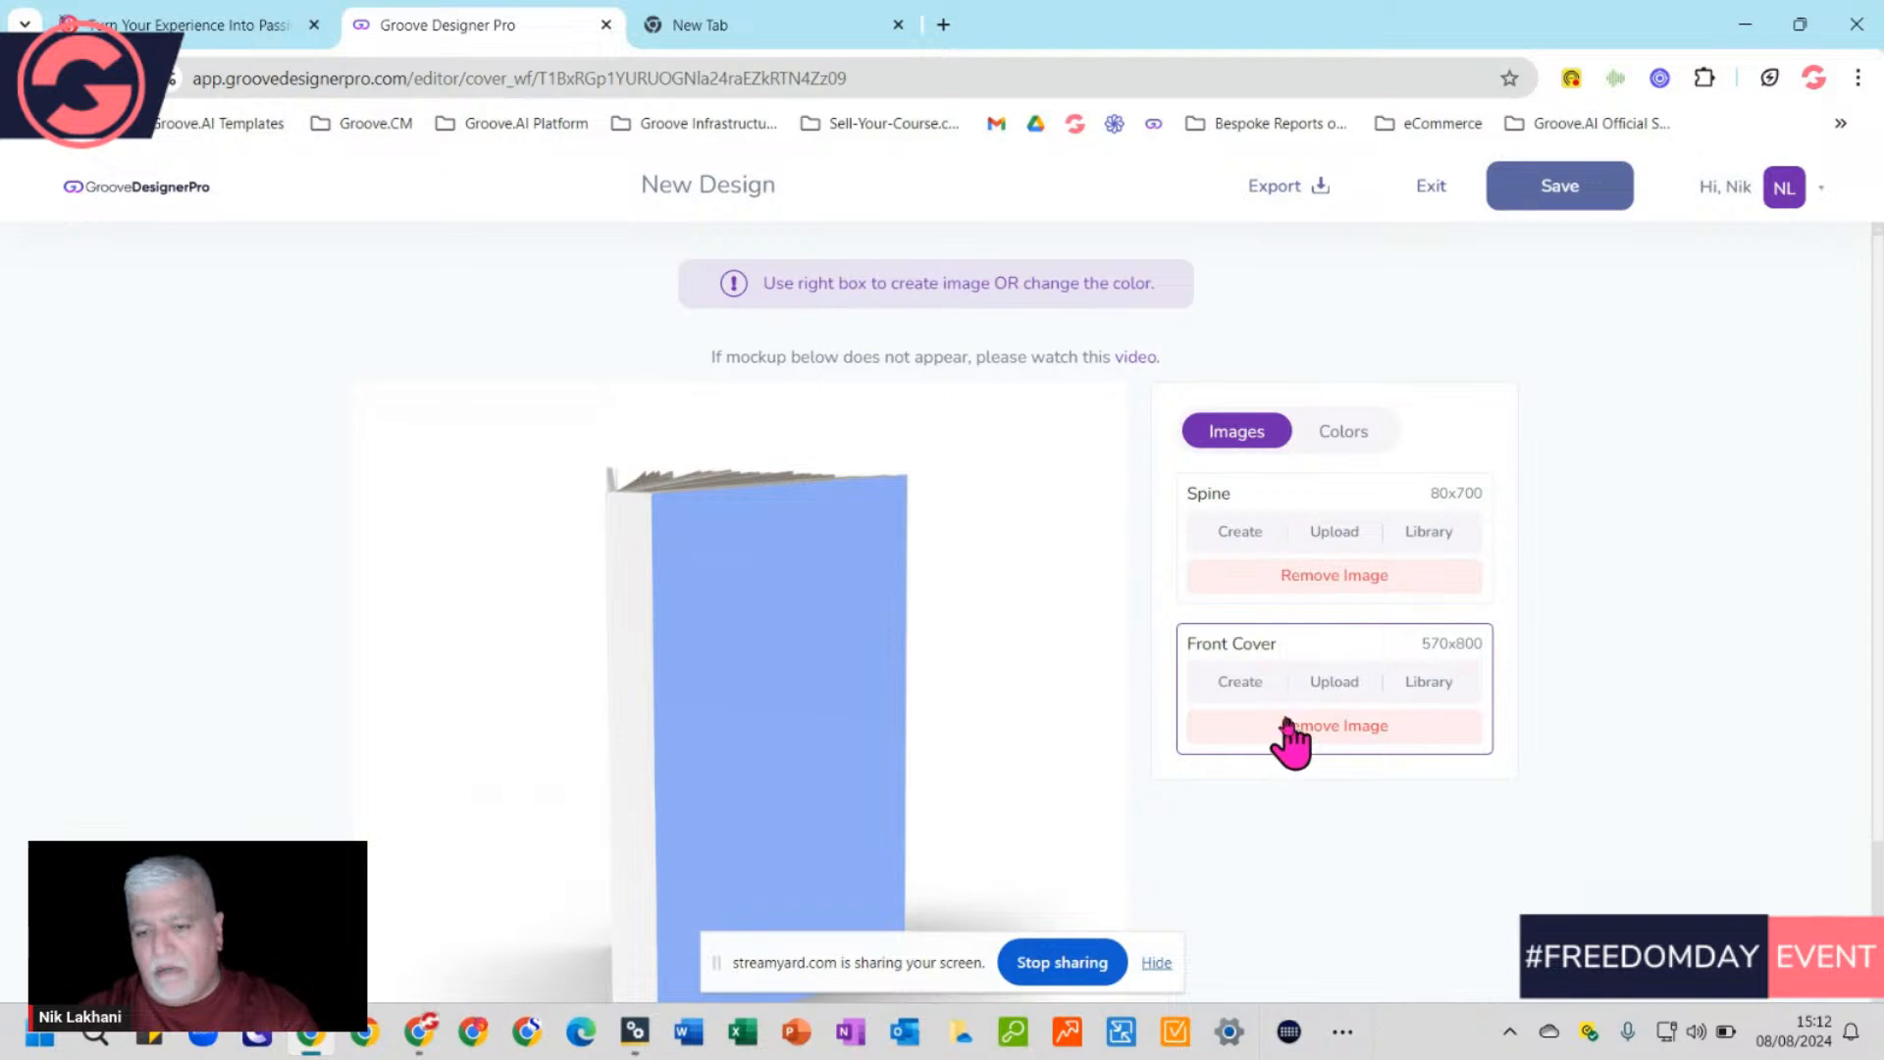
# Create a blank canvas for the Front Cover slot and bring up its Background settings
pyautogui.click(1239, 683)
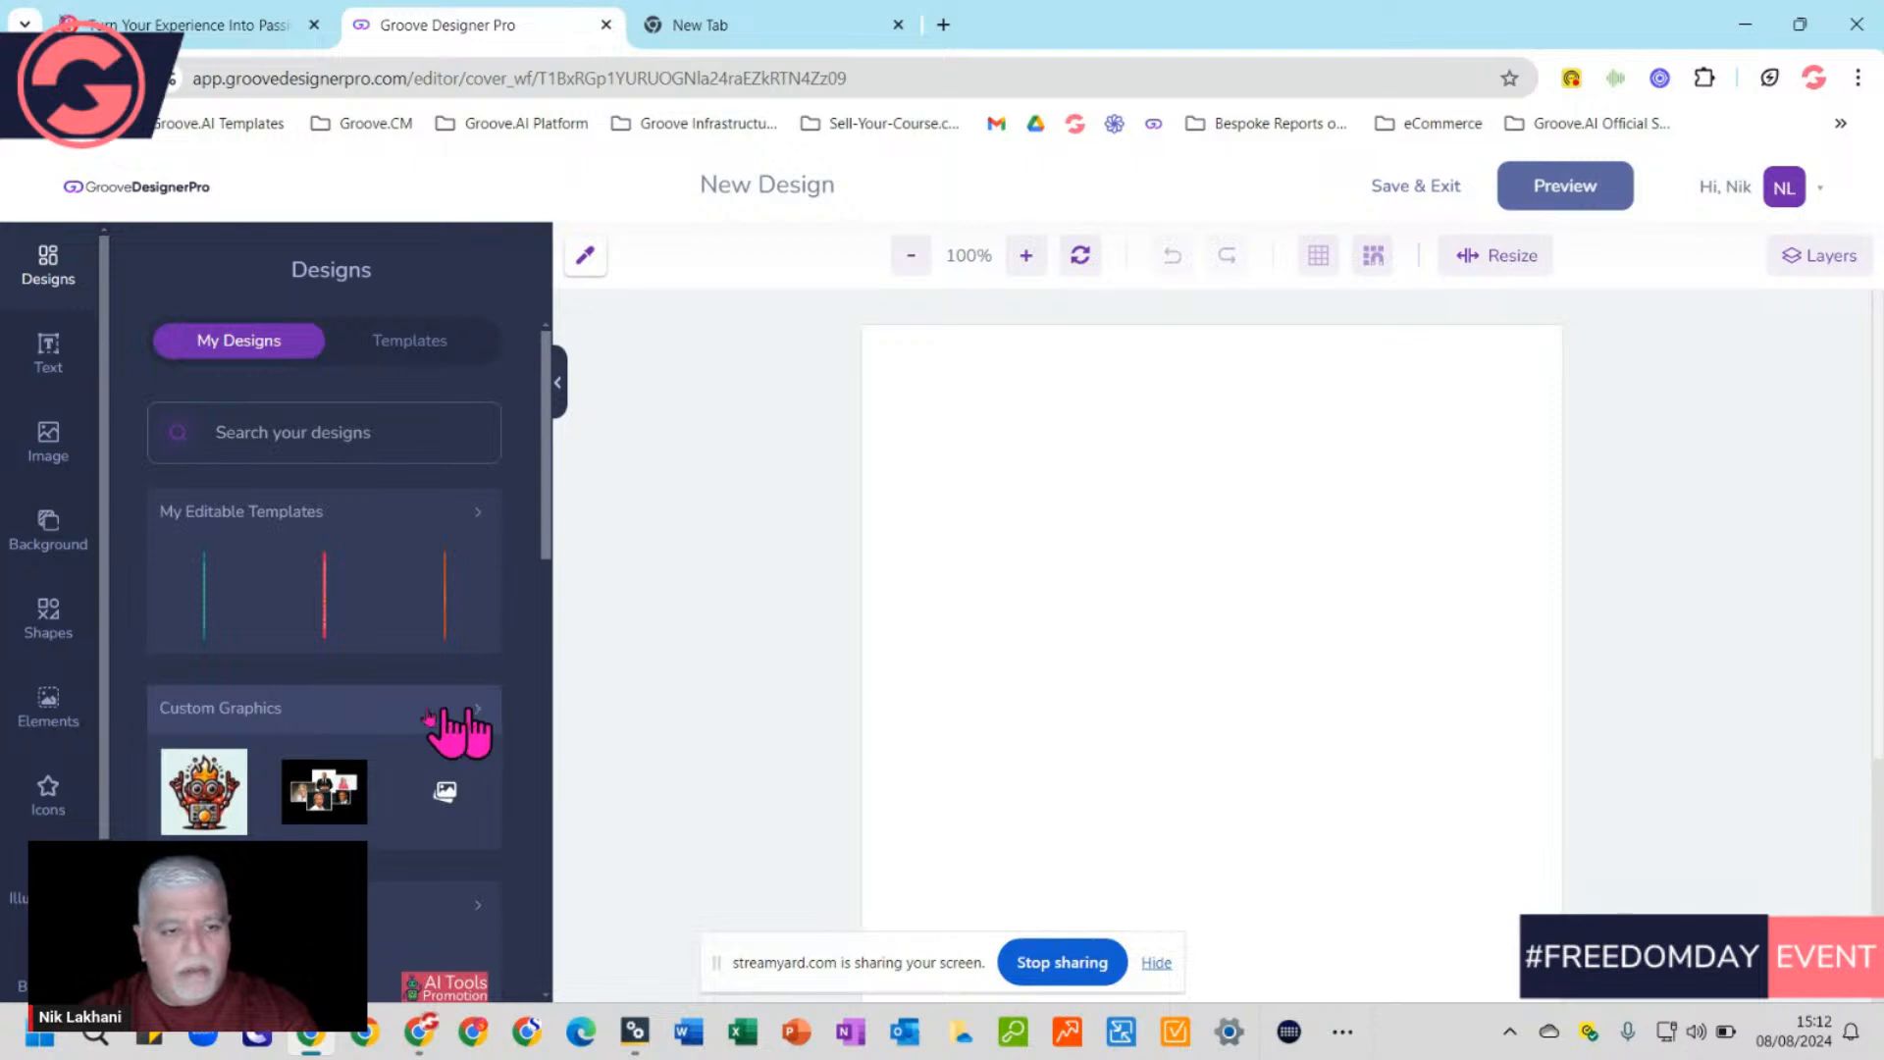
pyautogui.scroll(-5, 363, 721)
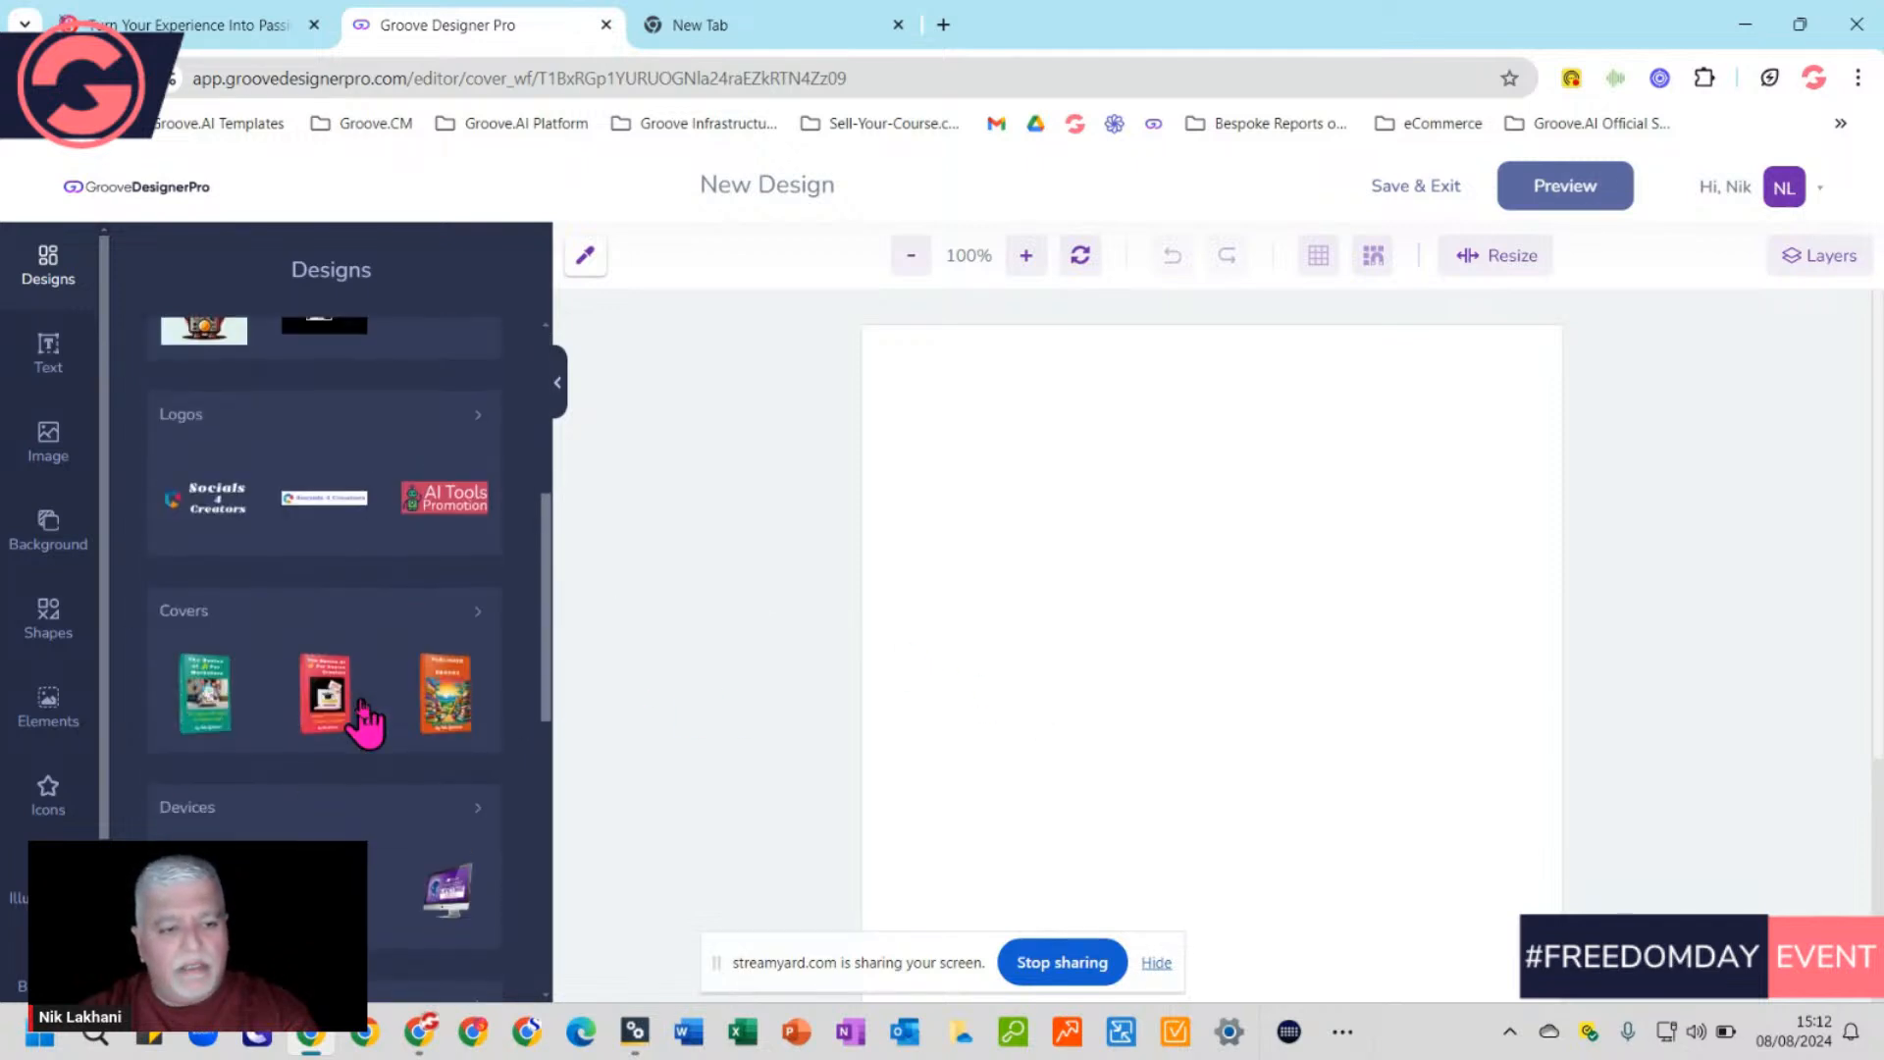
pyautogui.scroll(-2, 359, 714)
pyautogui.moveTo(344, 535)
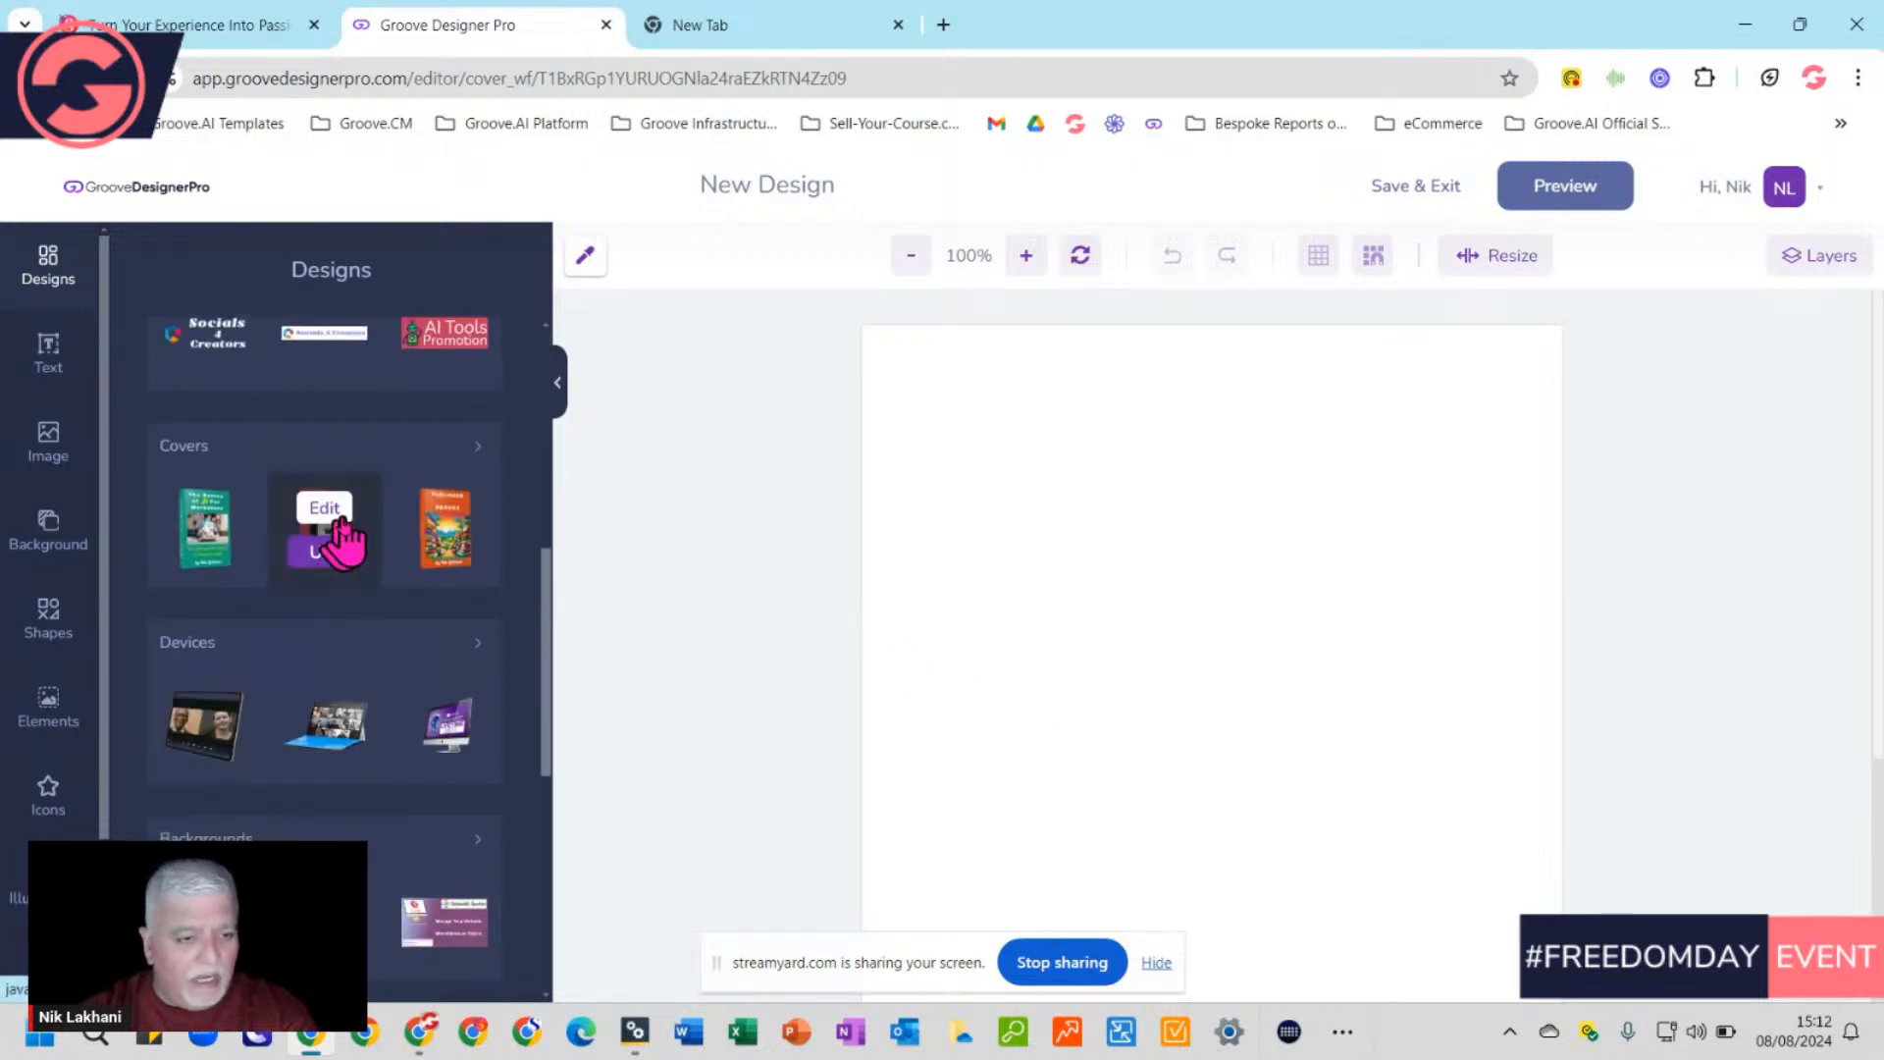
pyautogui.click(1037, 451)
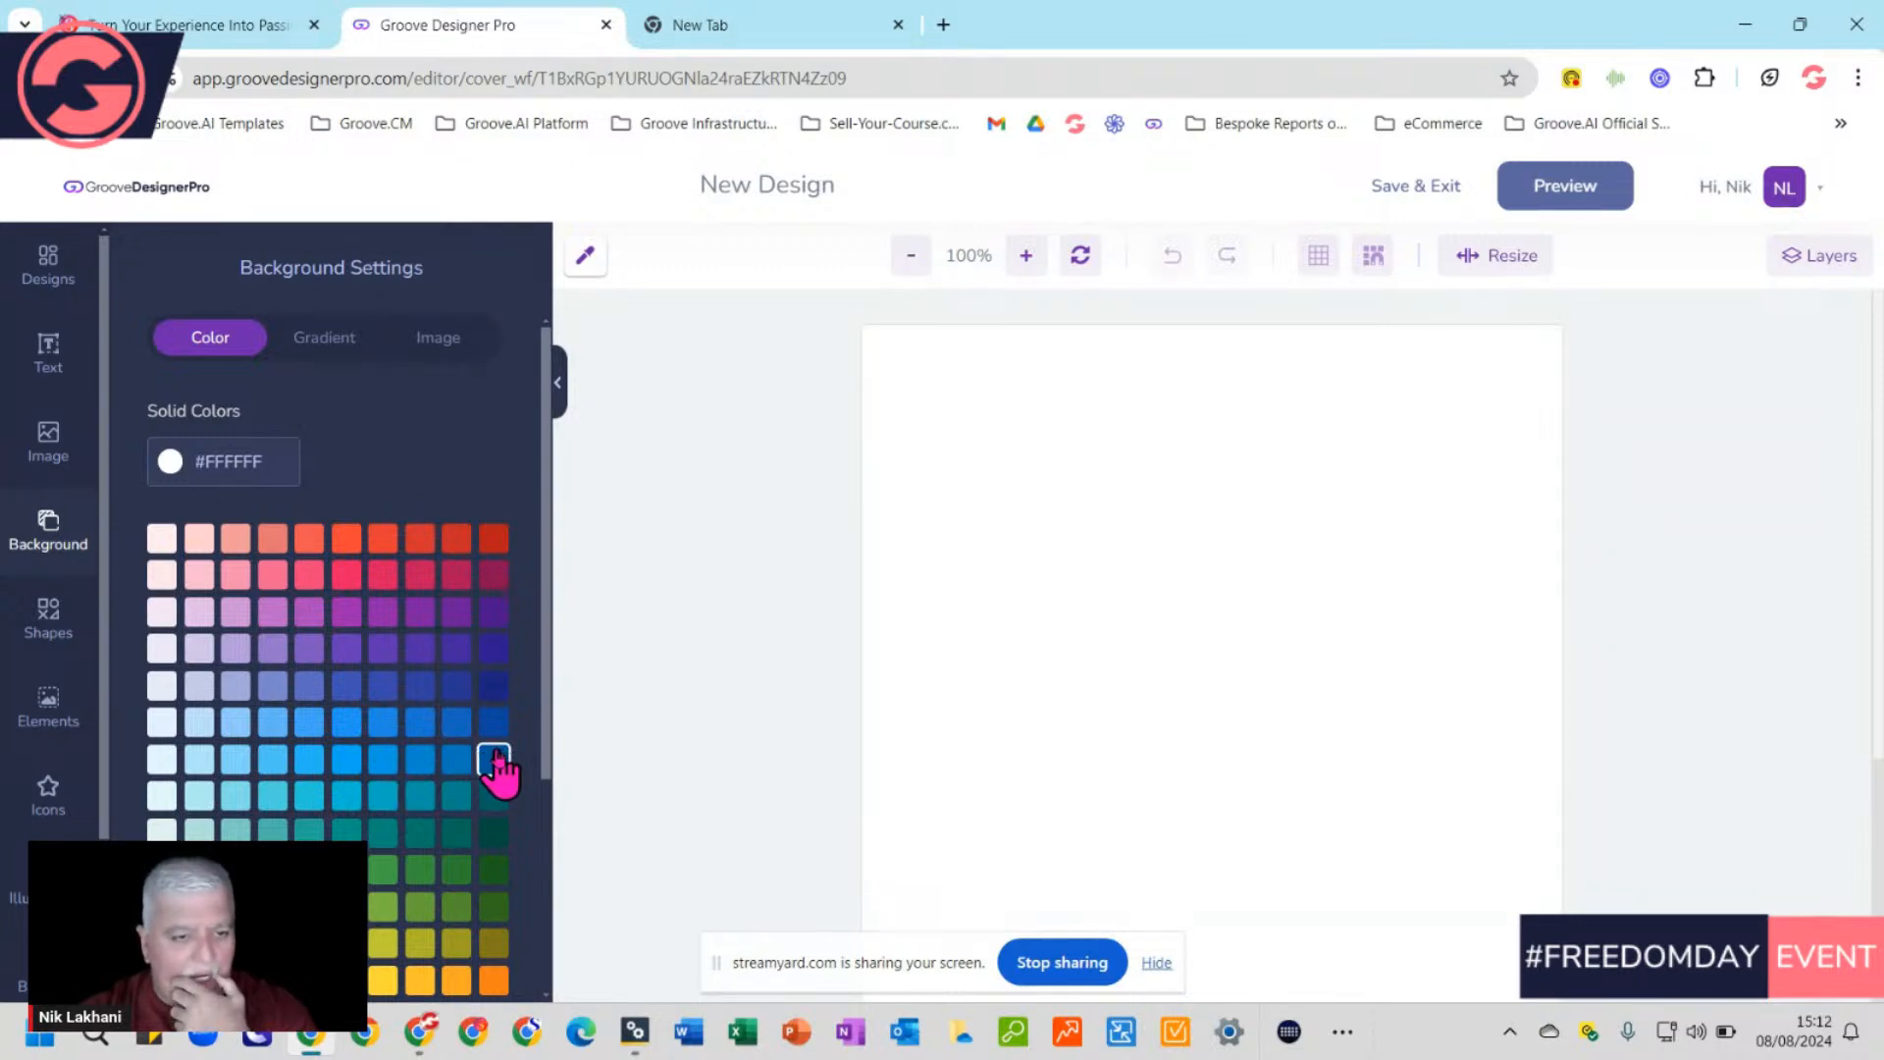
# Set the cover background to blue #16379D, then bring up the Text settings
pyautogui.click(493, 687)
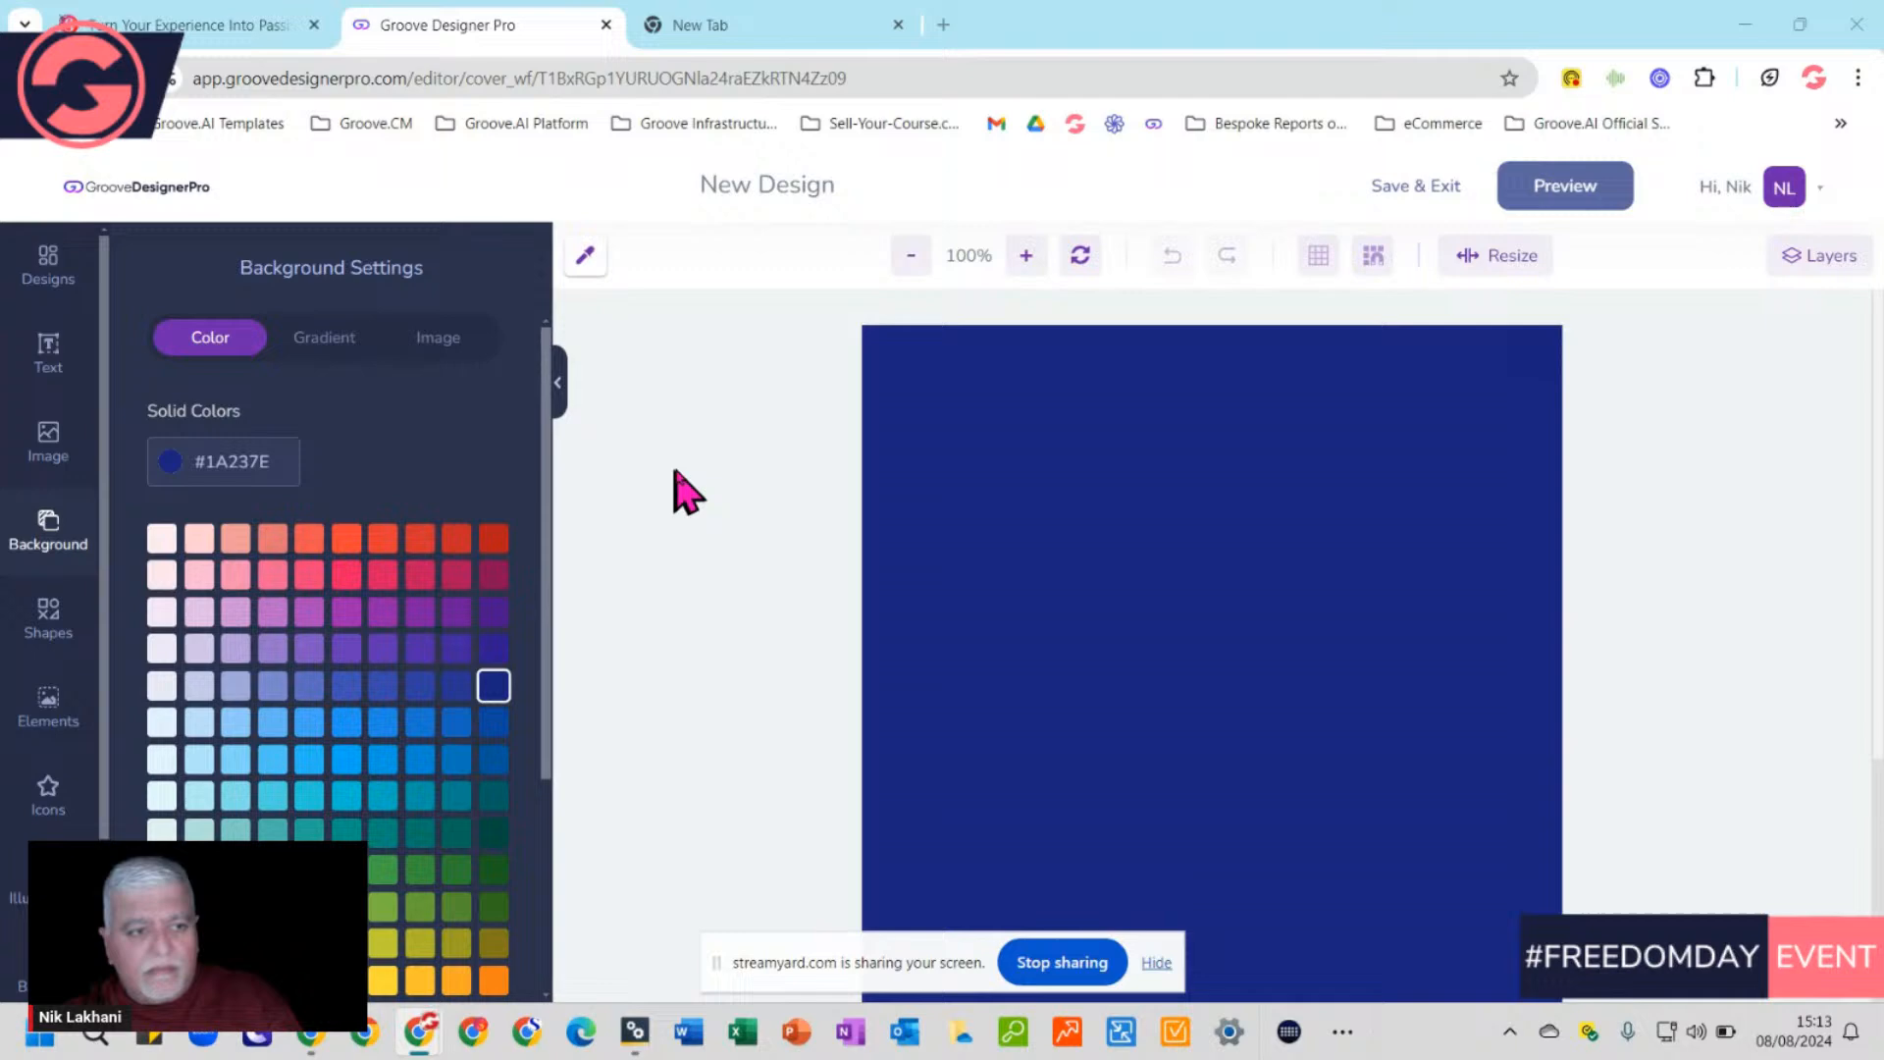
pyautogui.click(232, 464)
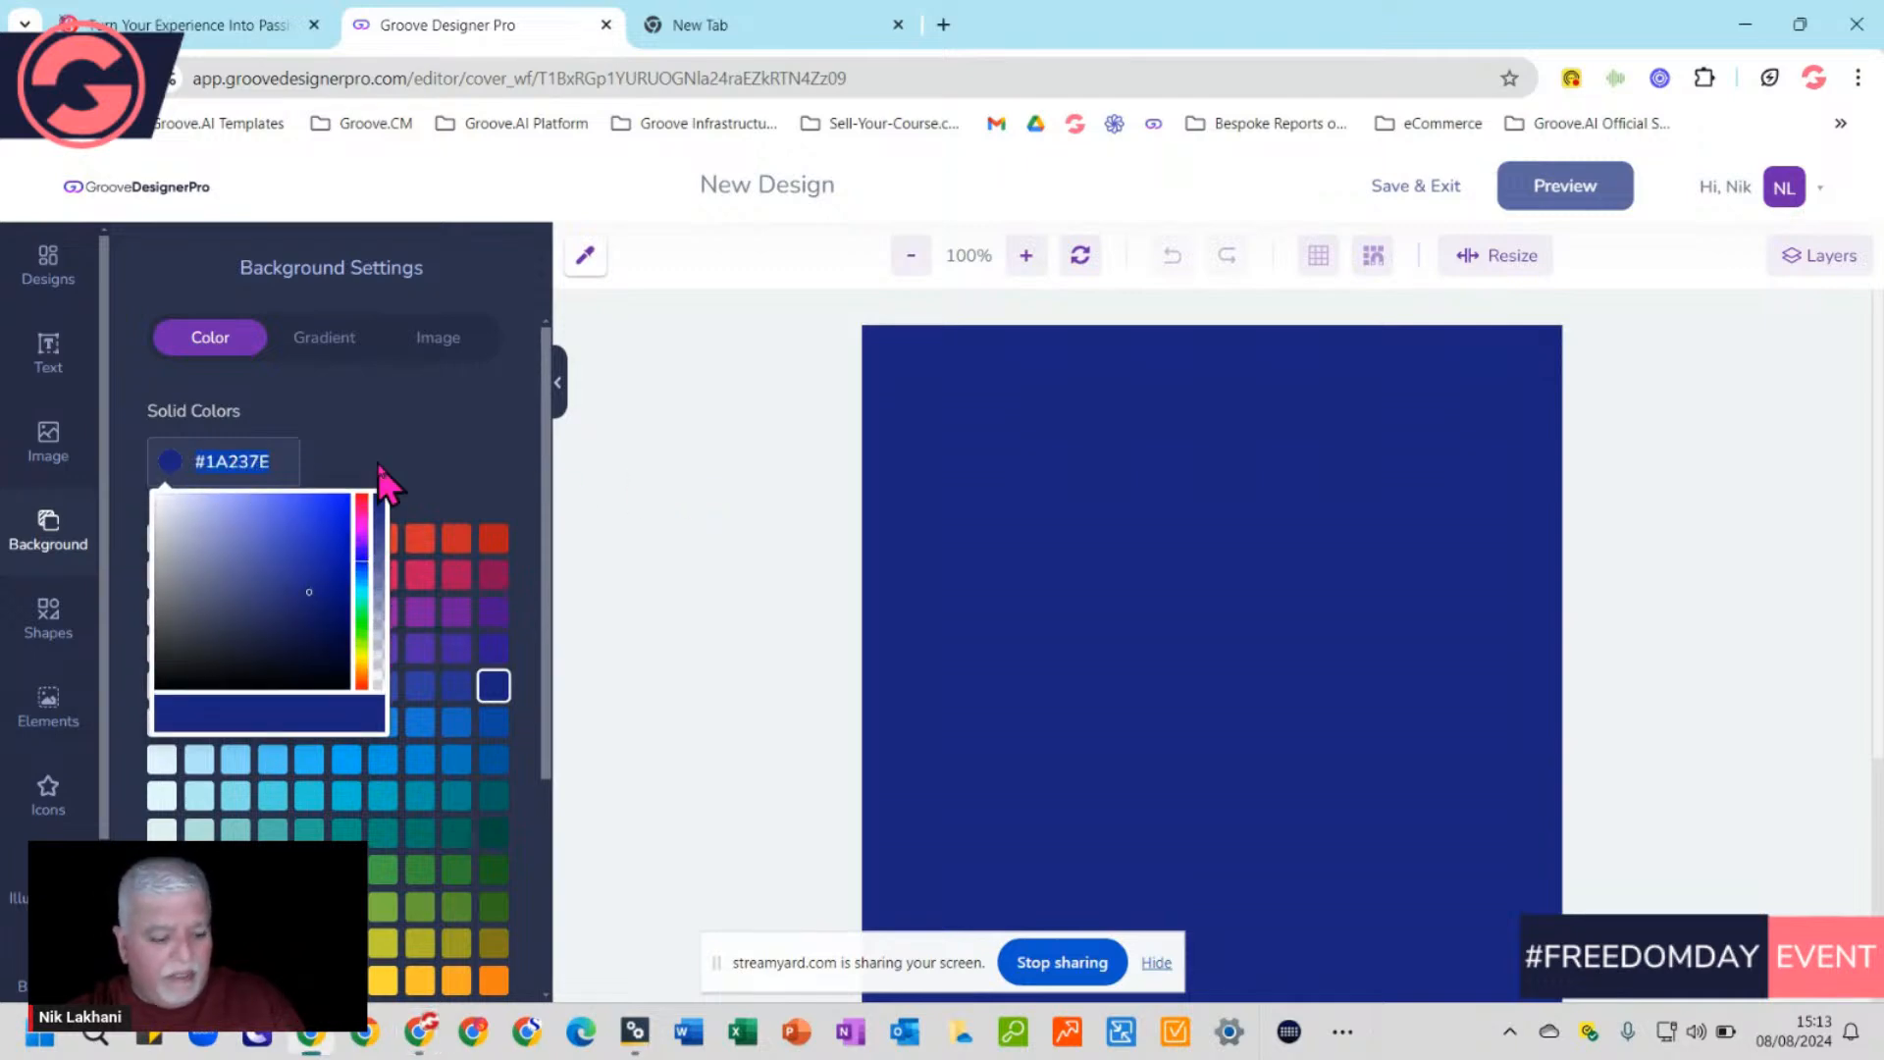
pyautogui.write('#16379D')
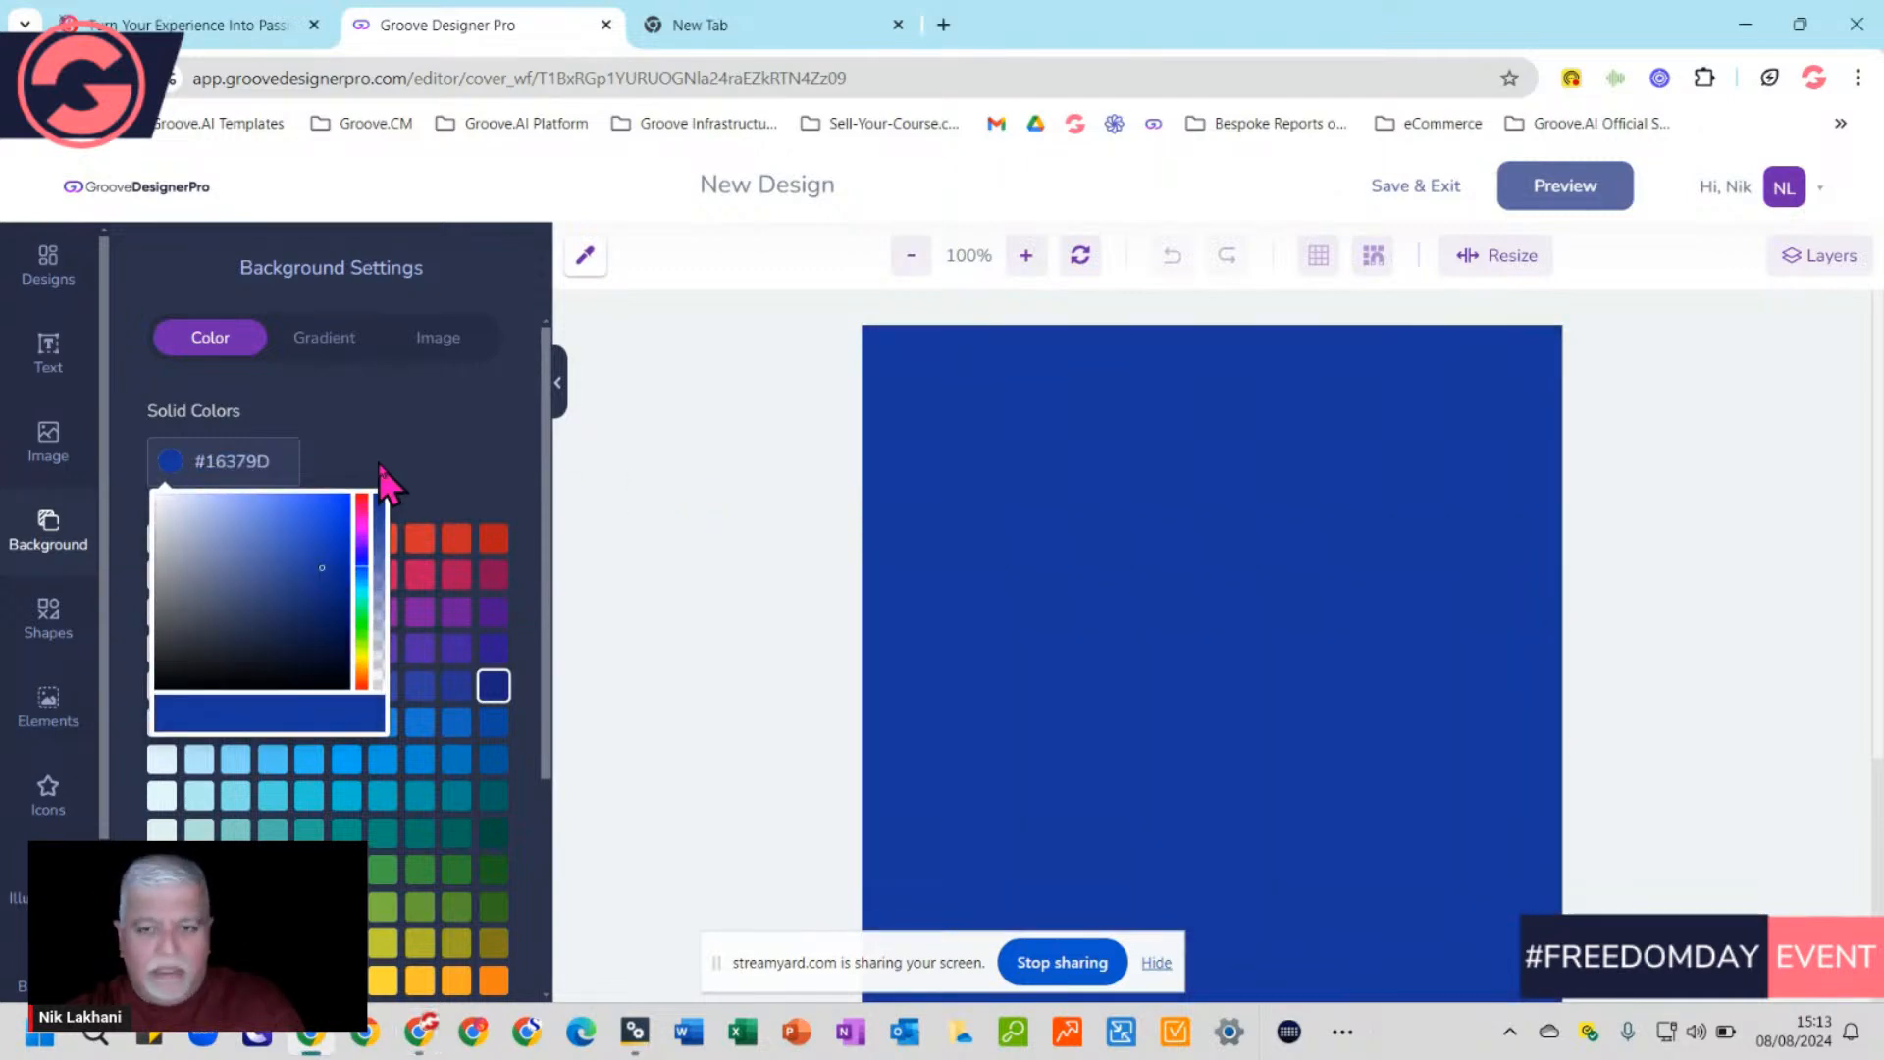
pyautogui.click(476, 456)
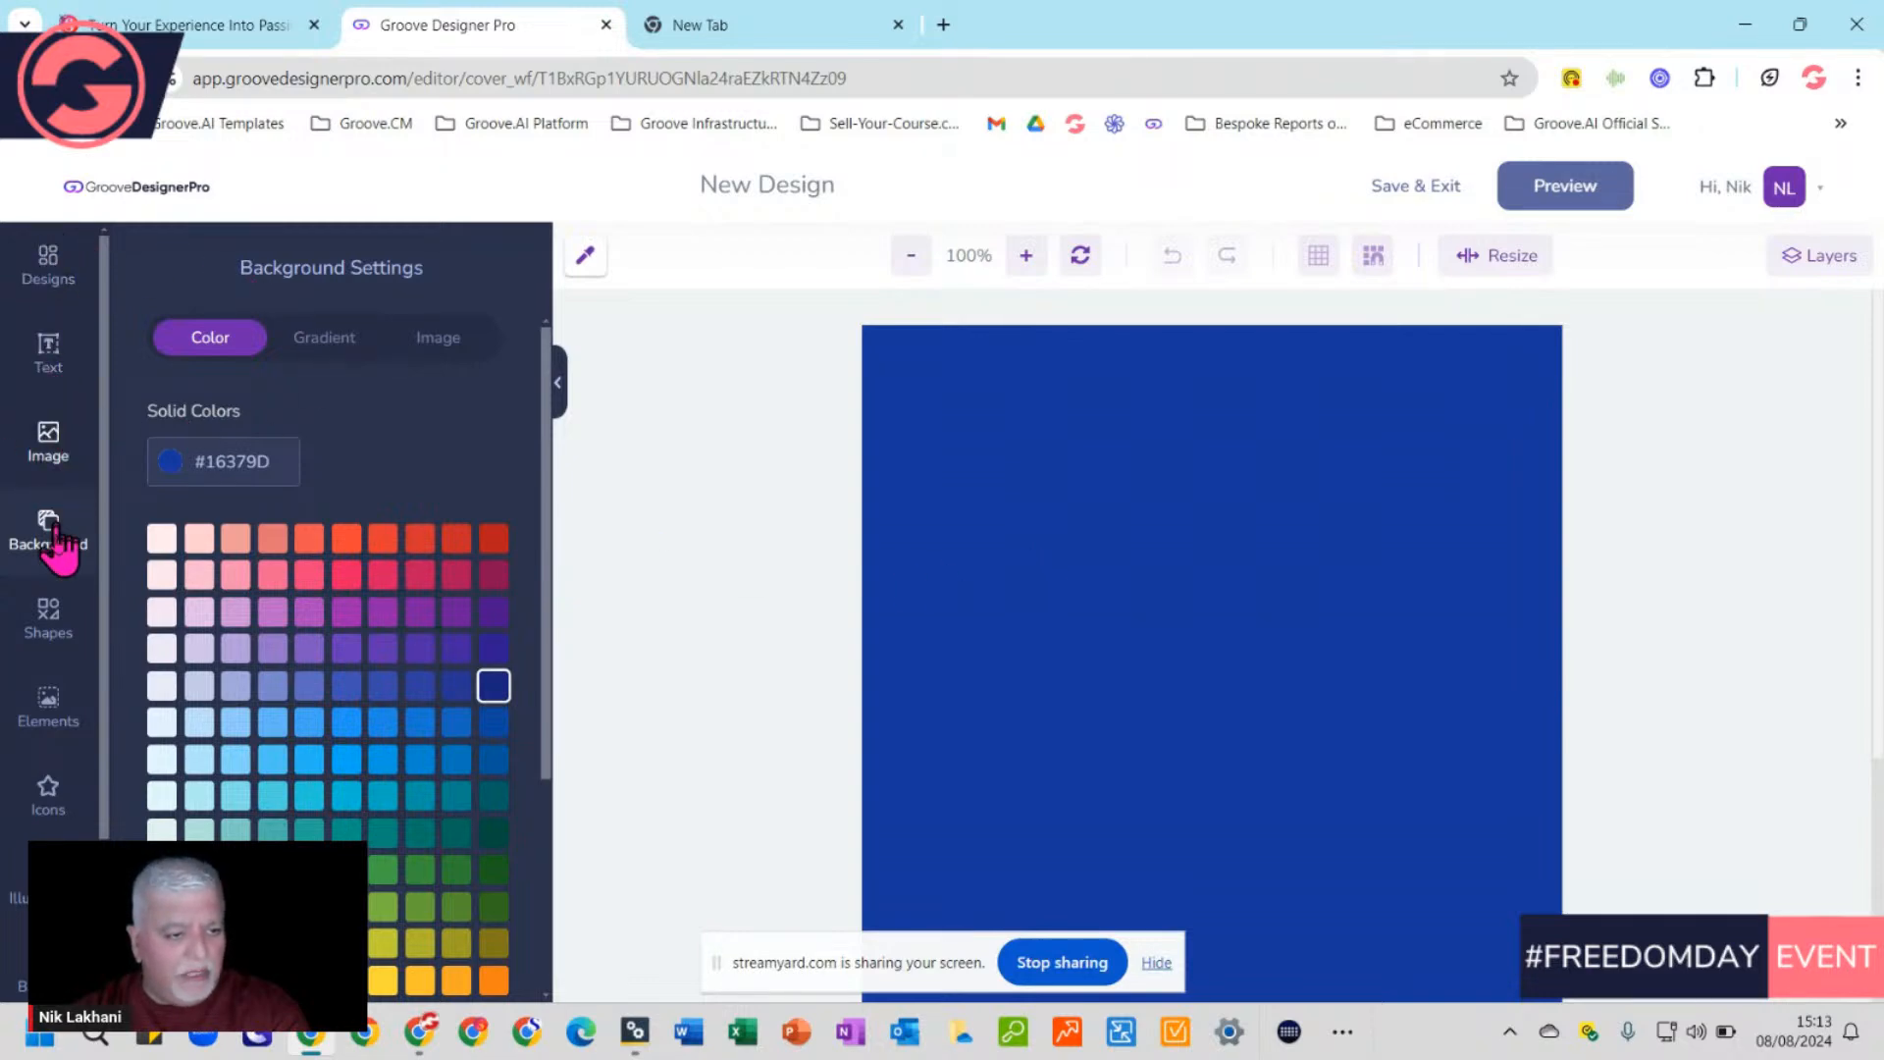
pyautogui.click(49, 351)
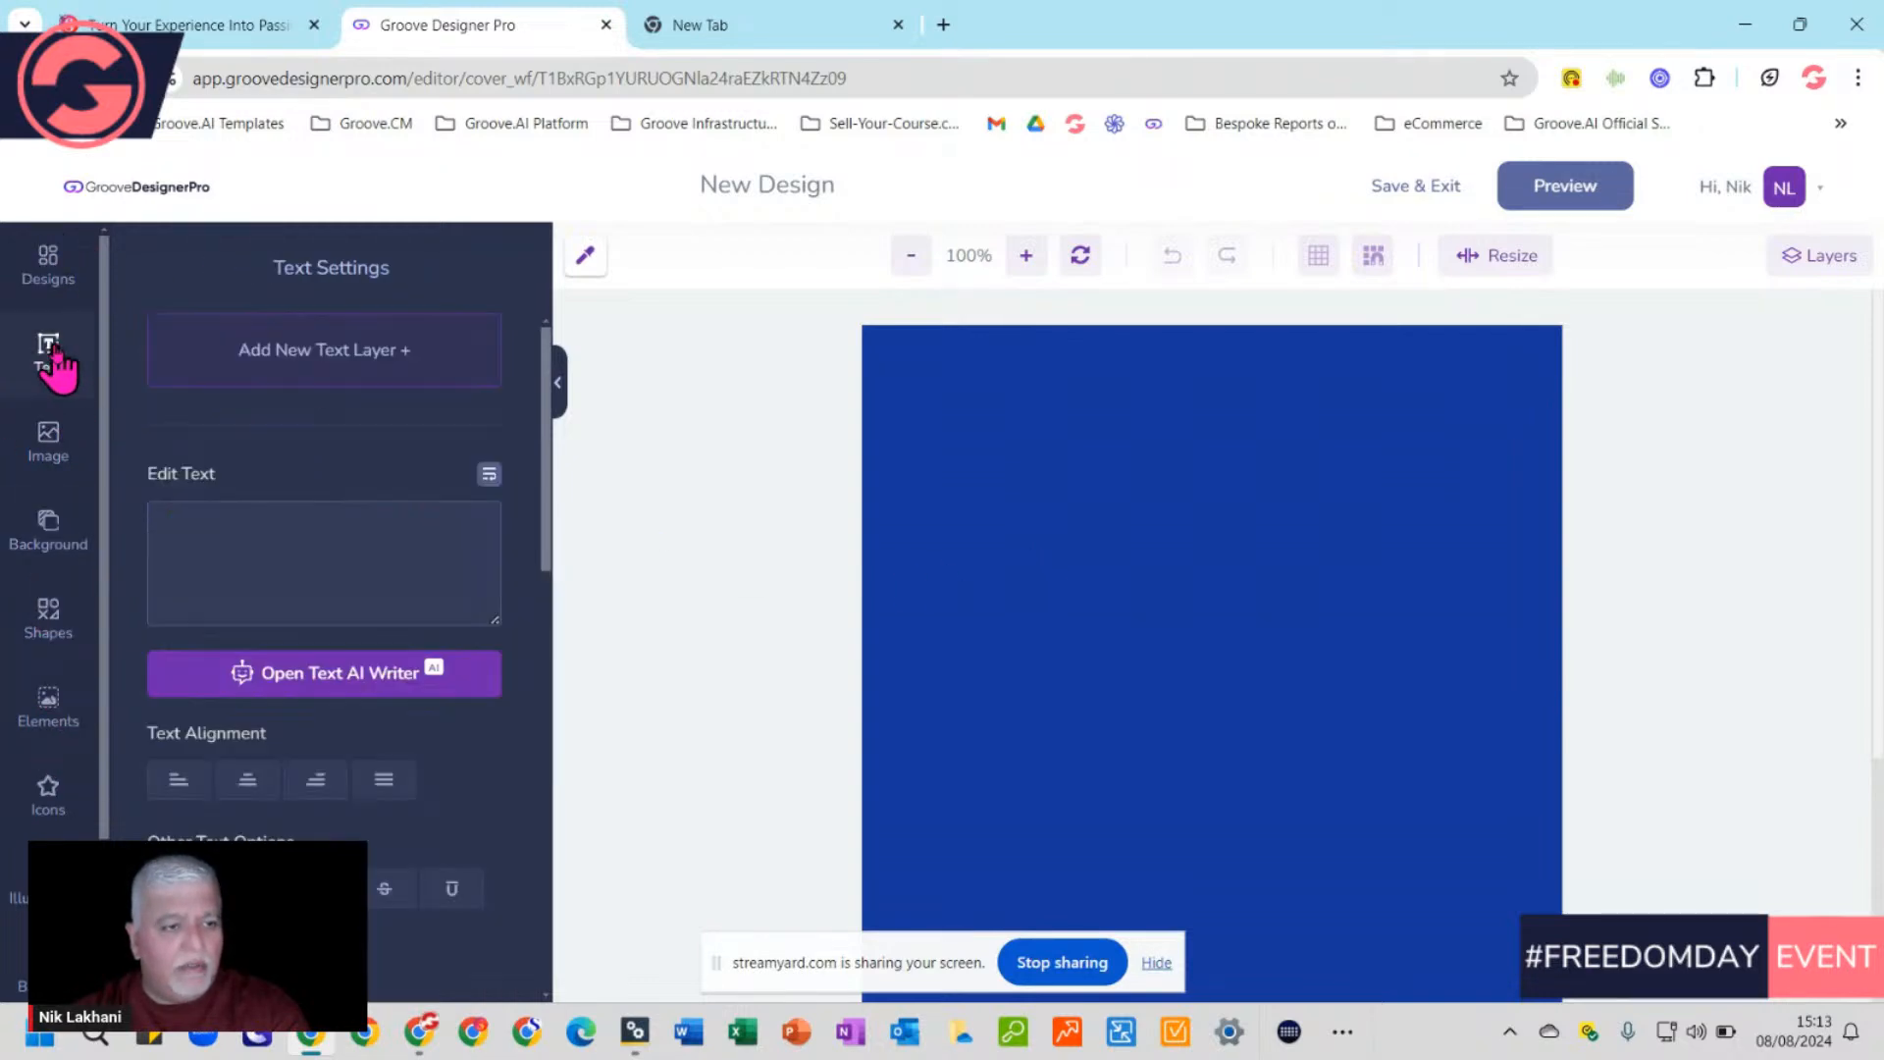
# Add a text layer and paste the course title over the 'New Text' placeholder
pyautogui.click(288, 352)
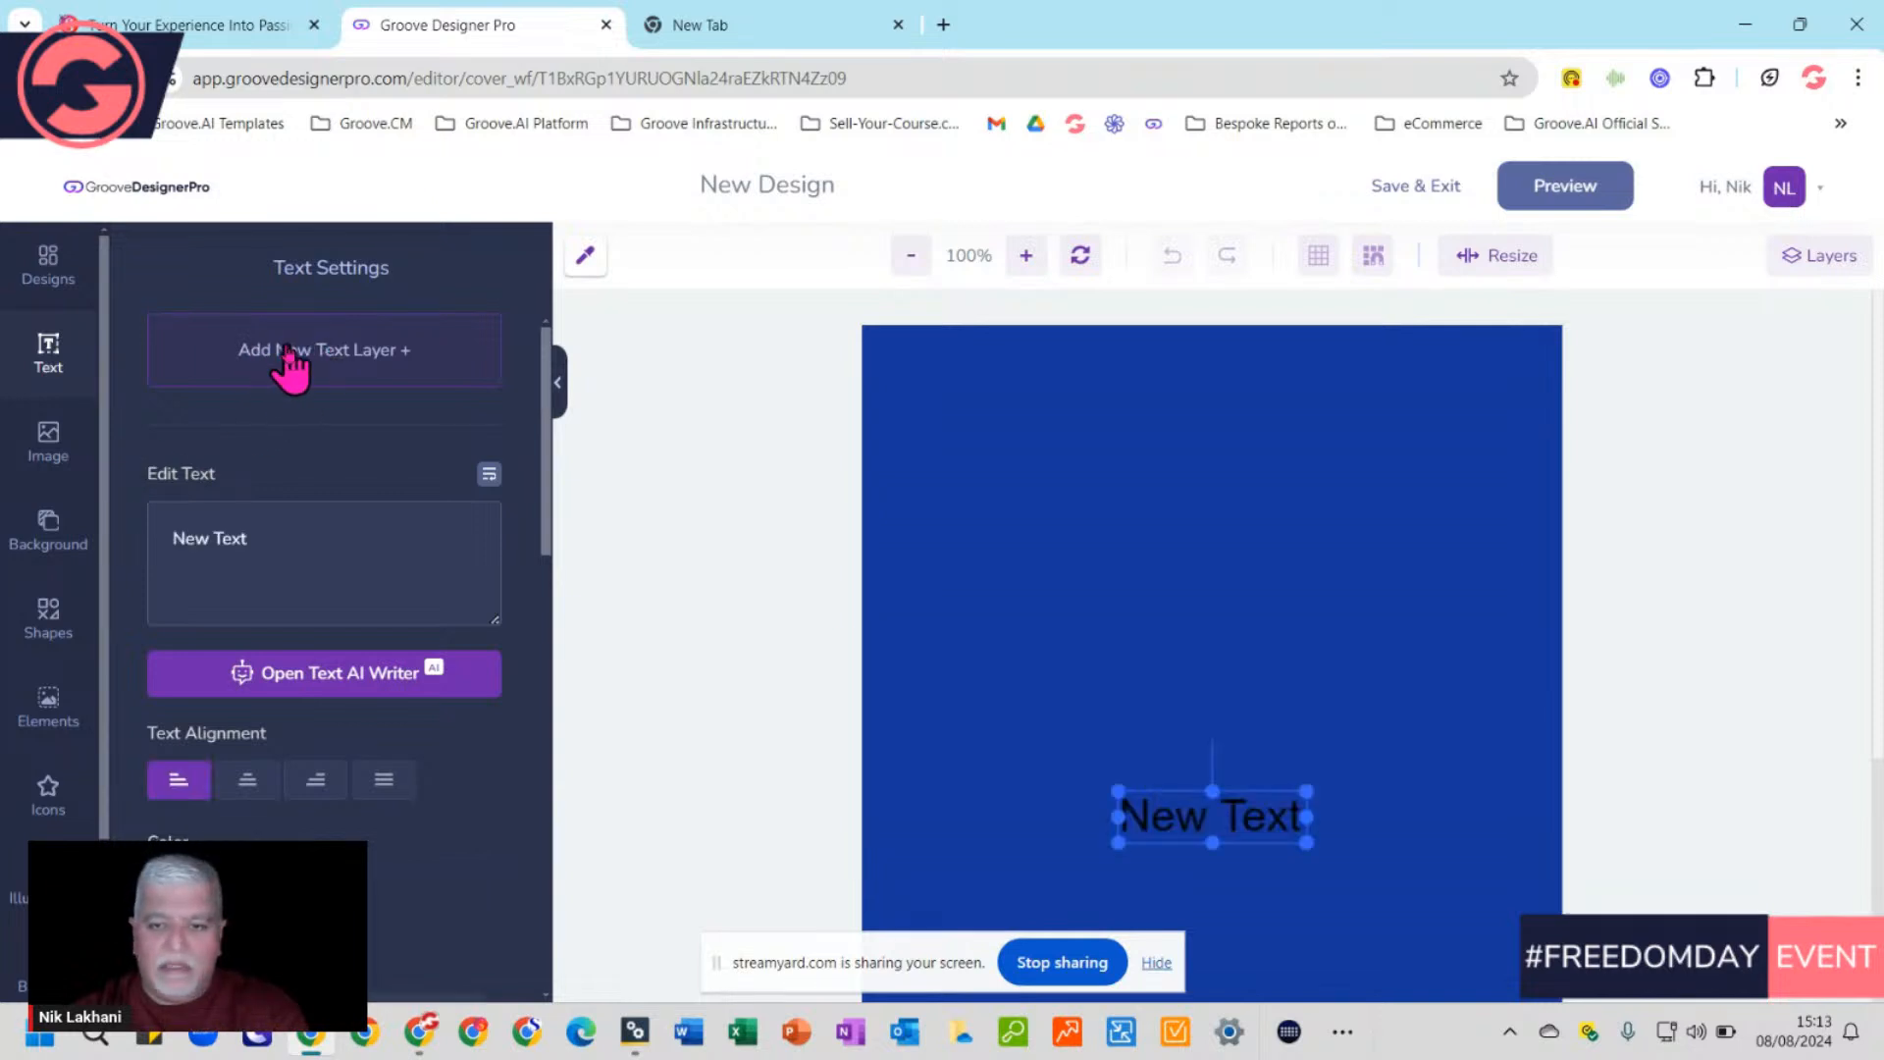
pyautogui.scroll(-3, 1533, 805)
pyautogui.scroll(3, 1532, 804)
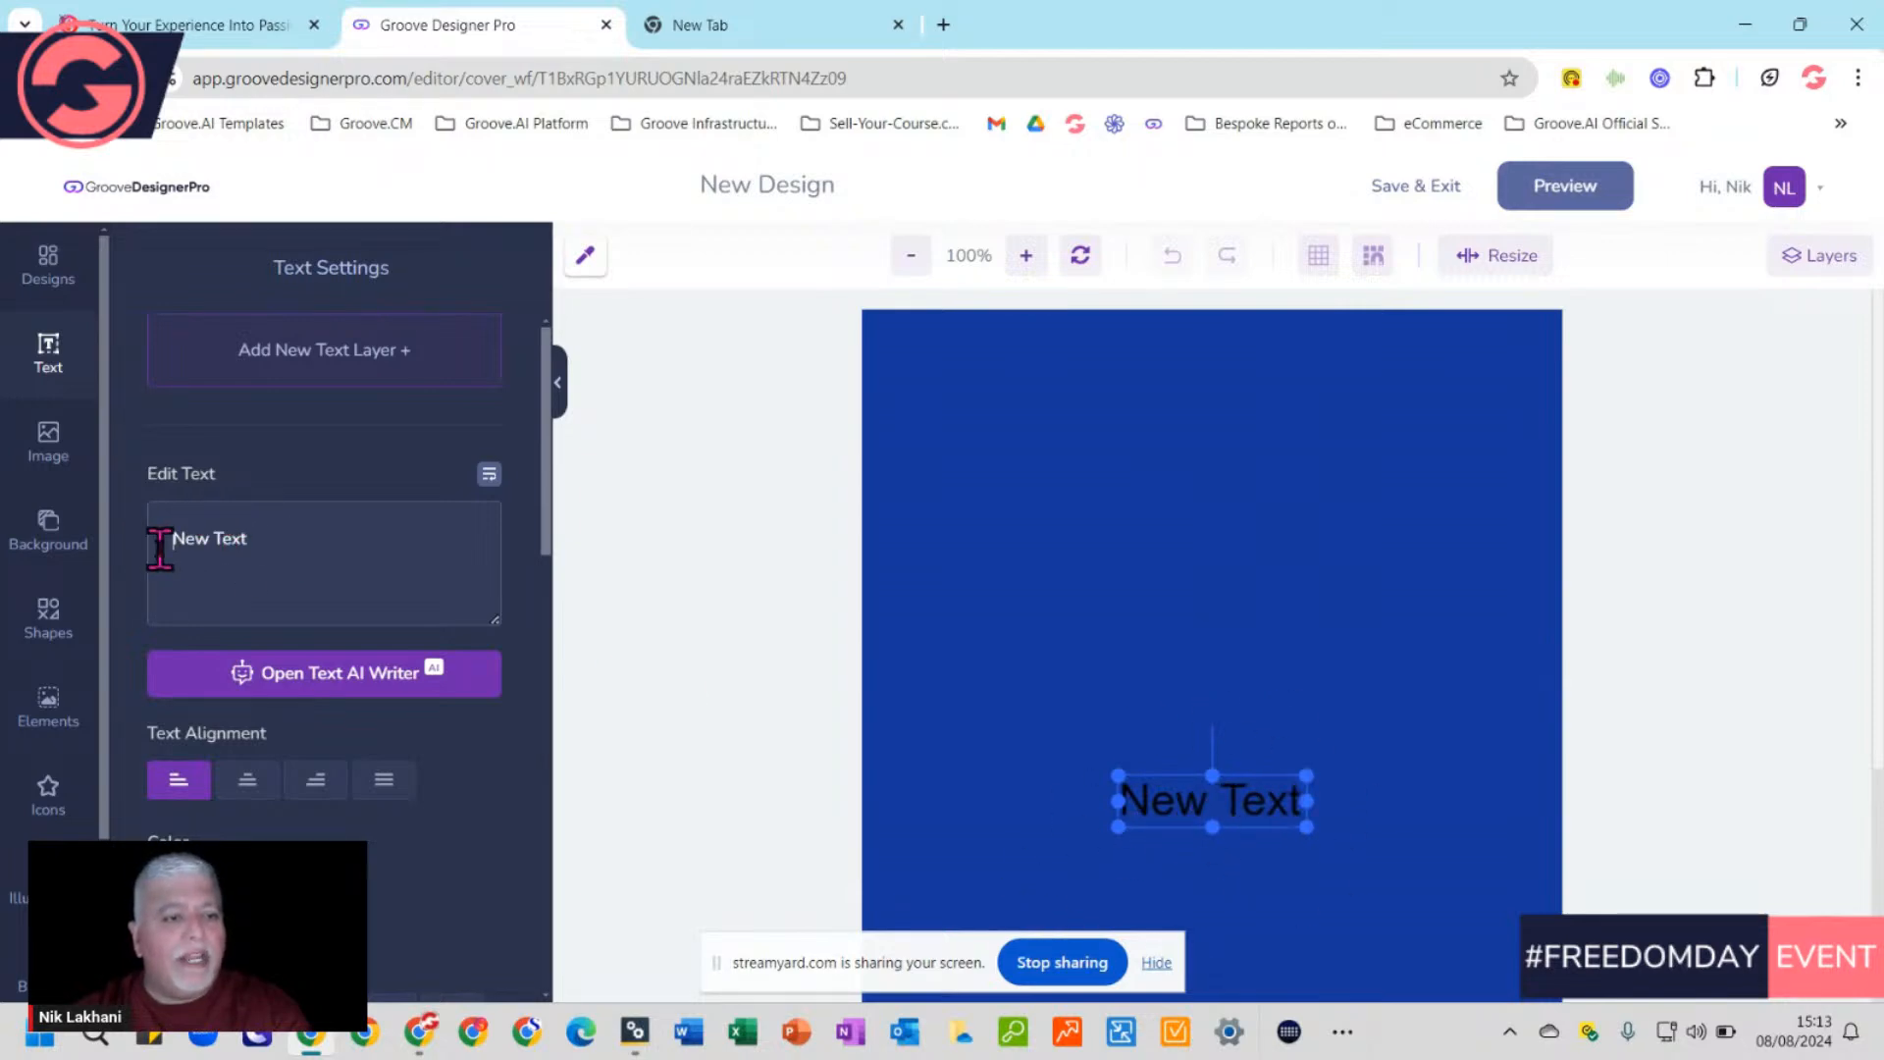
pyautogui.moveTo(157, 538); pyautogui.dragTo(304, 551)
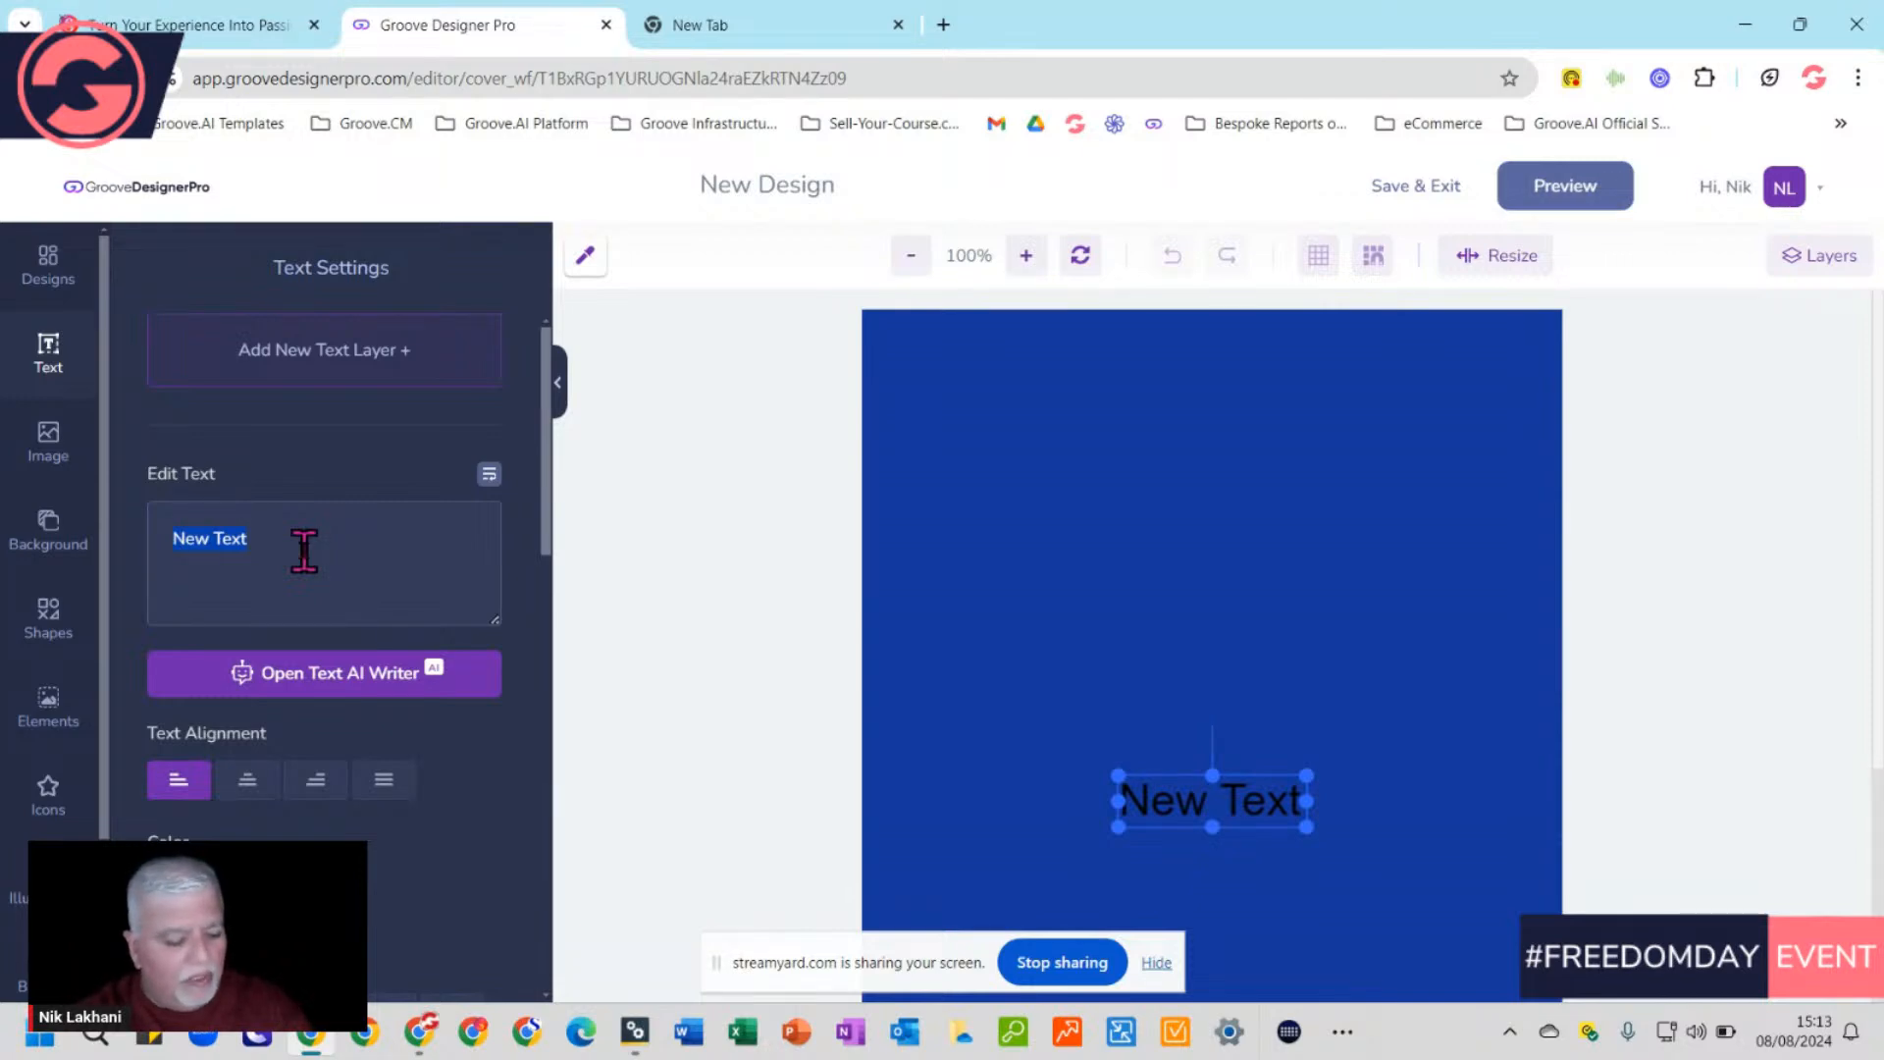
pyautogui.press('super')
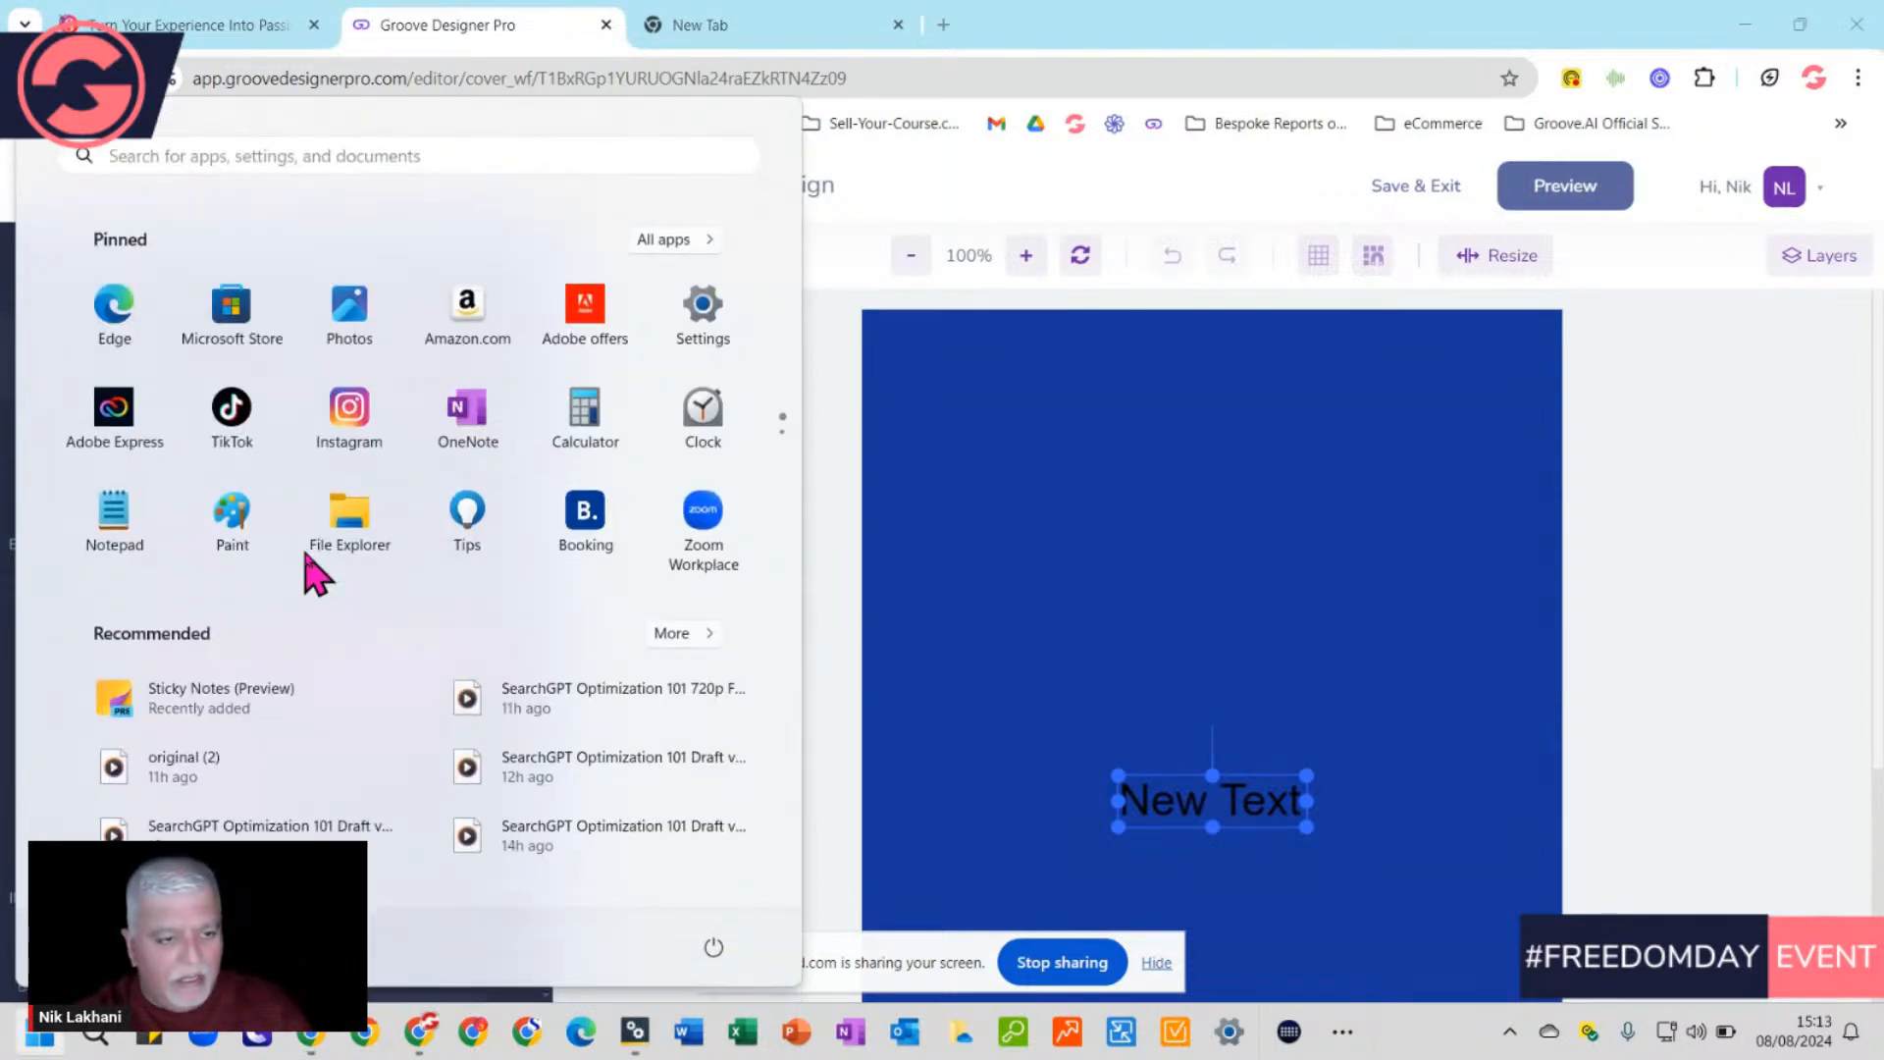
pyautogui.click(1057, 43)
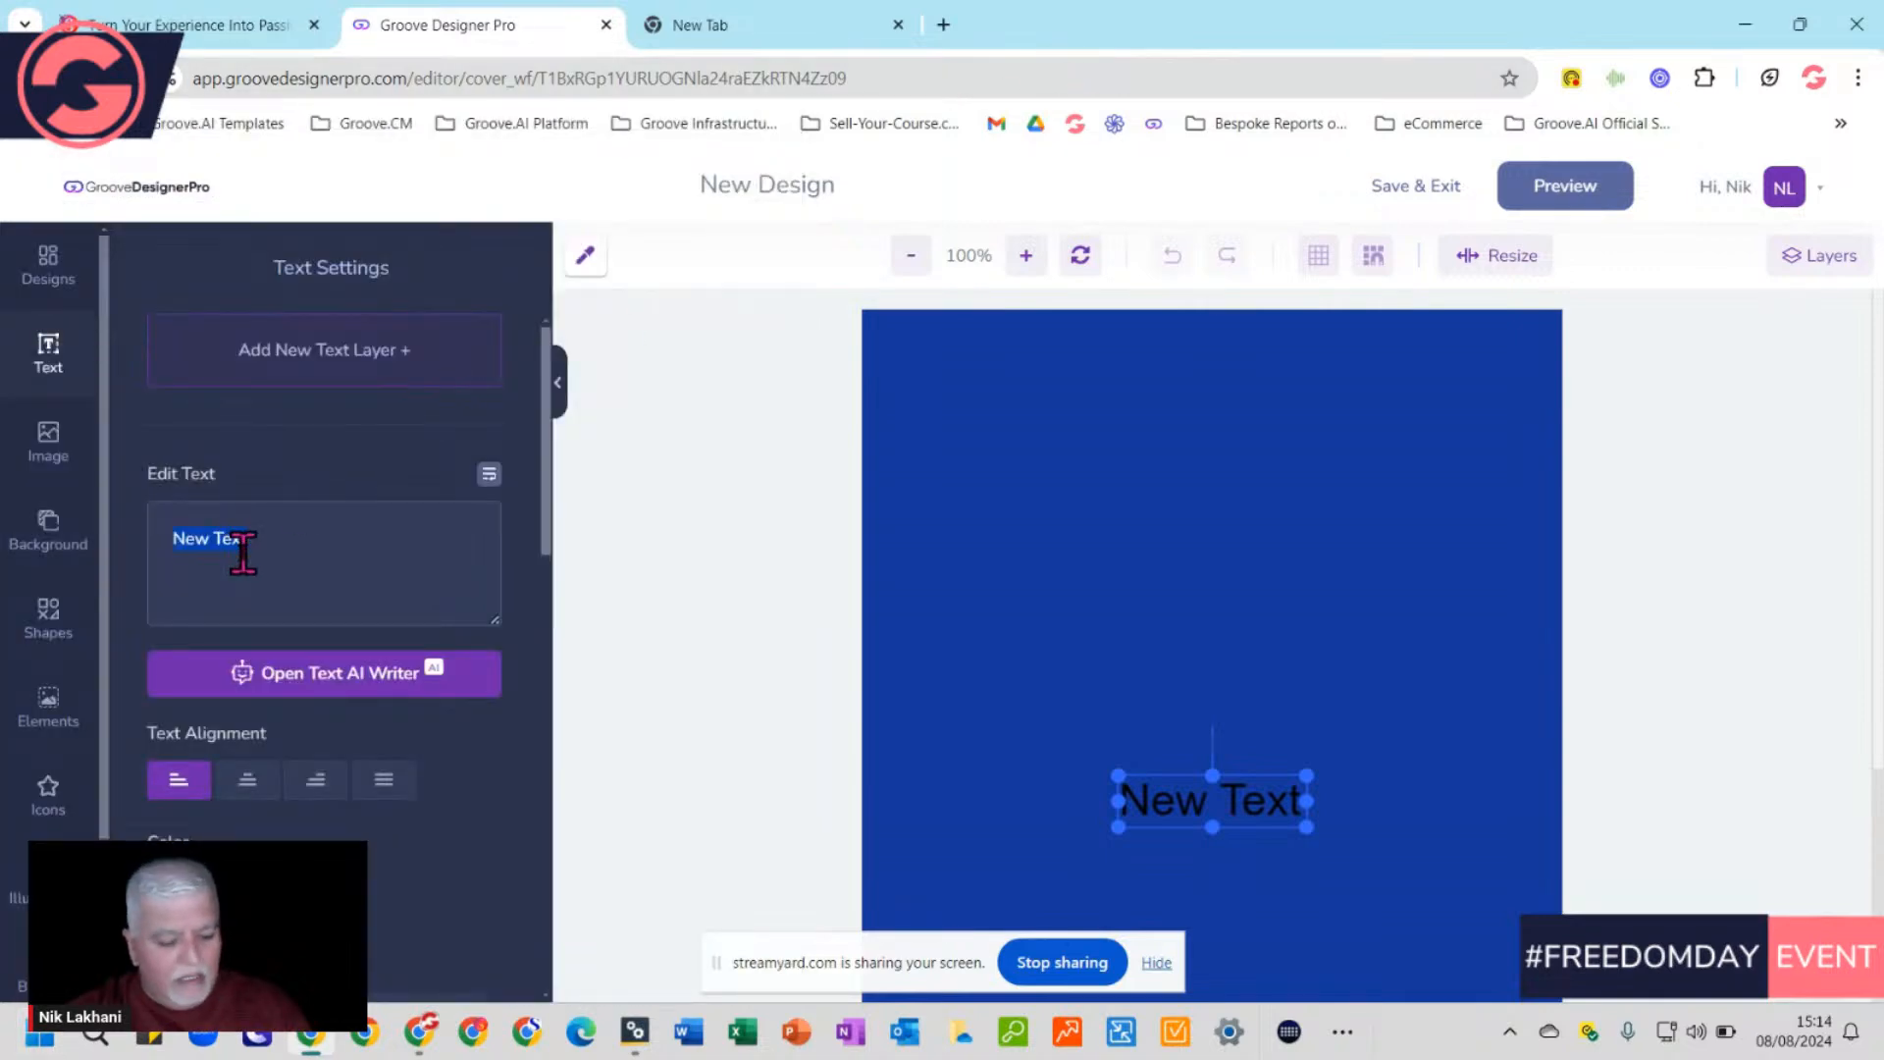
pyautogui.press('super+v')
pyautogui.click(409, 854)
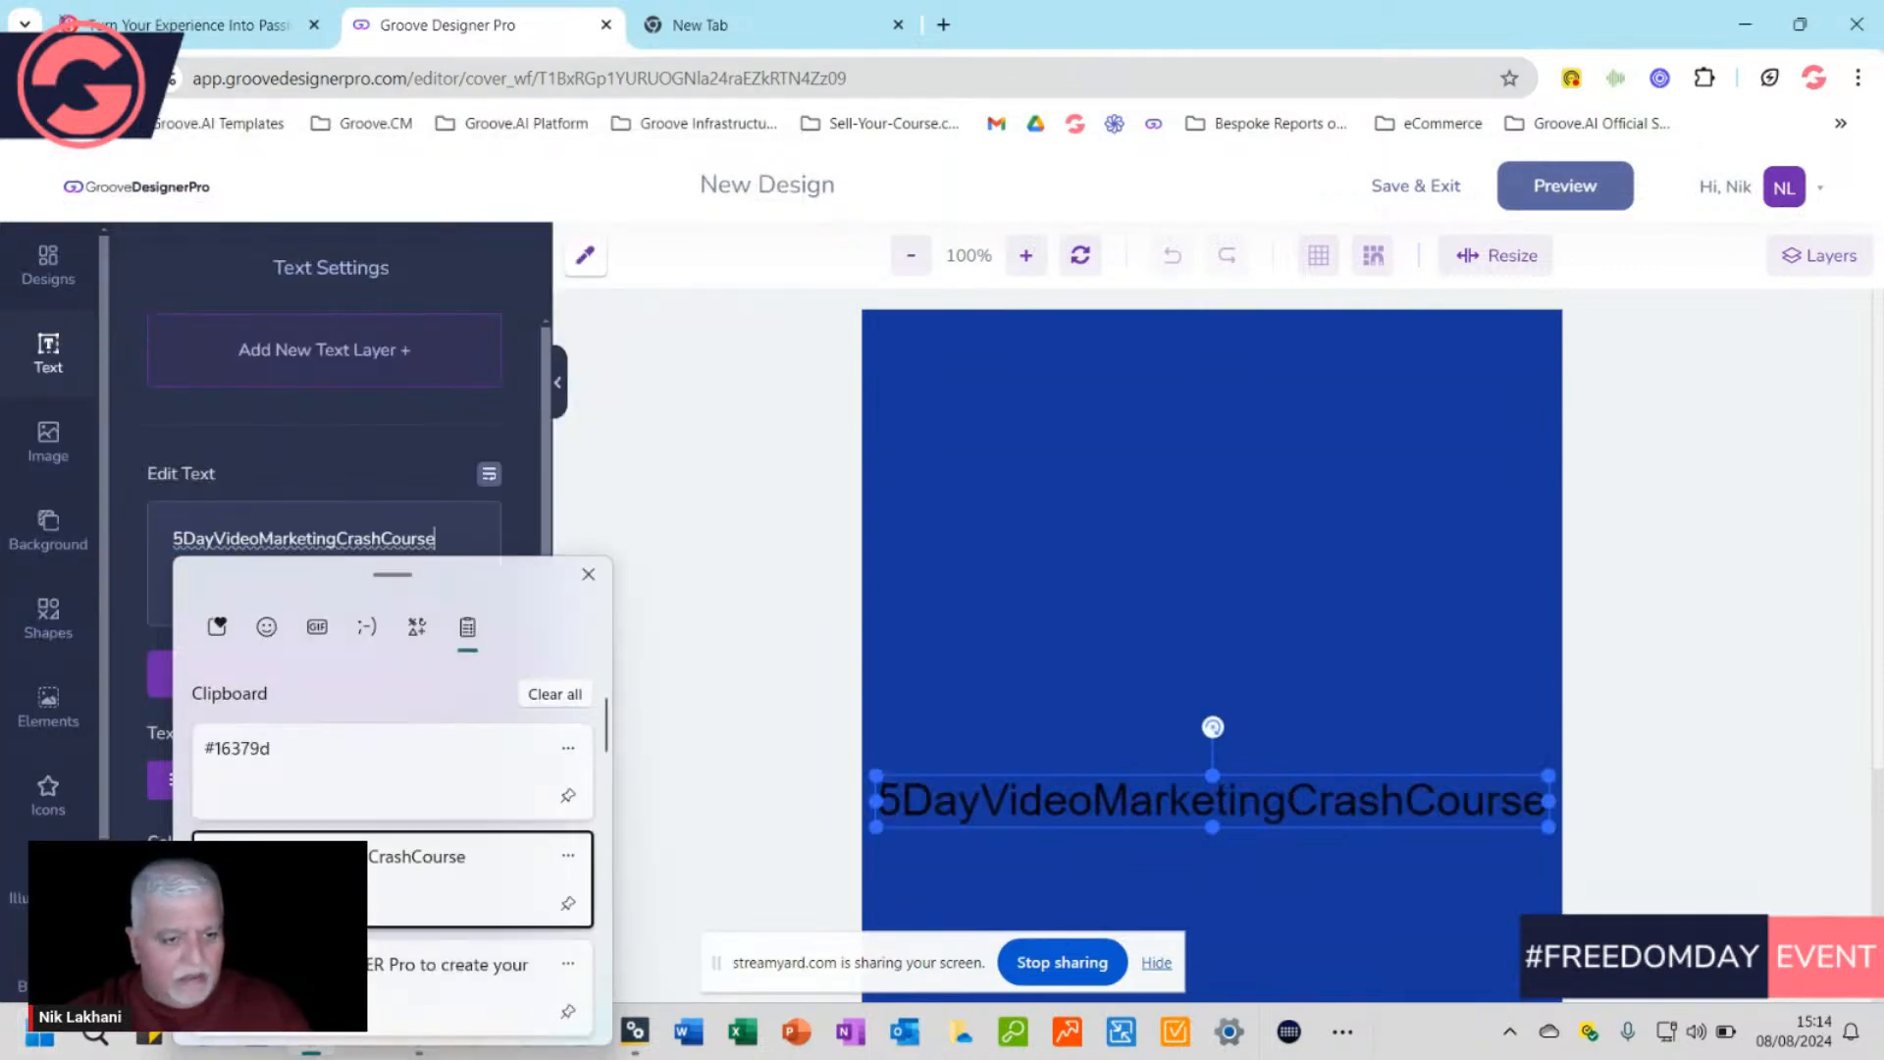
# Insert spaces so the title reads '5 Day Video Marketing Crash Course'
pyautogui.click(184, 542)
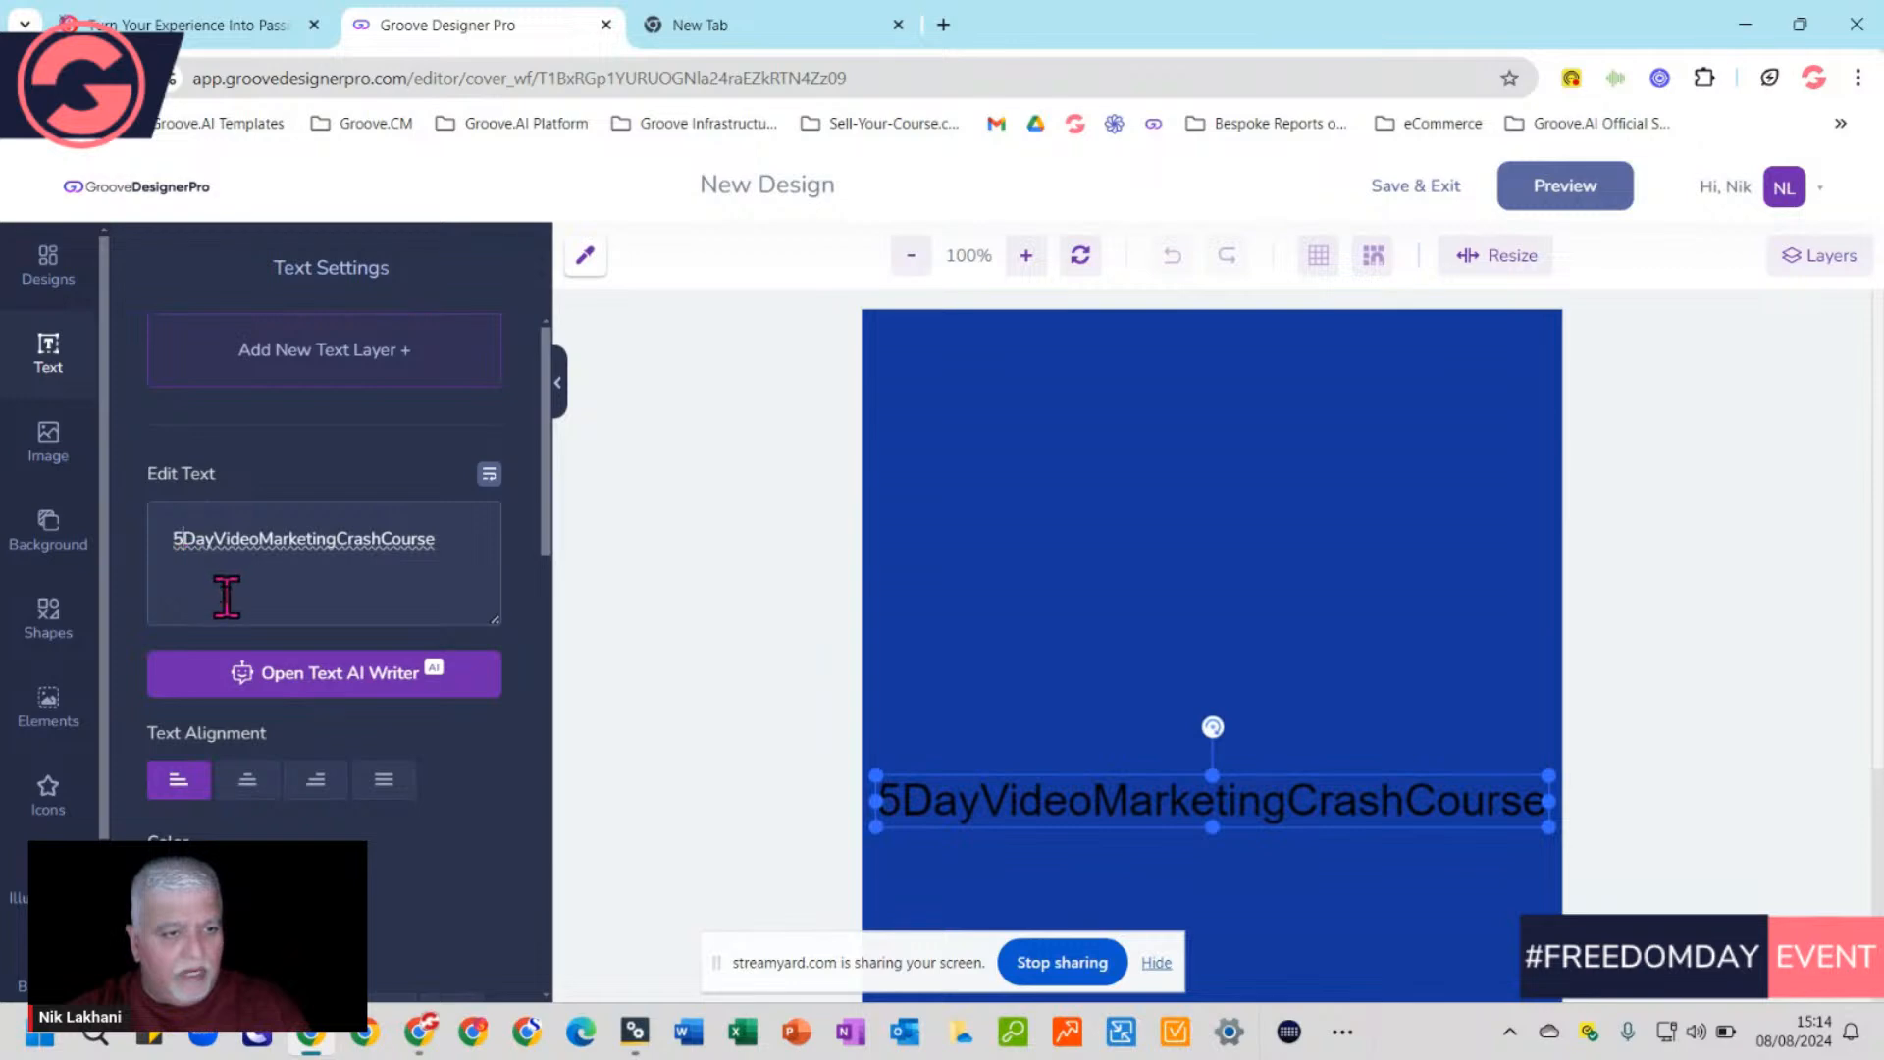
pyautogui.click(216, 539)
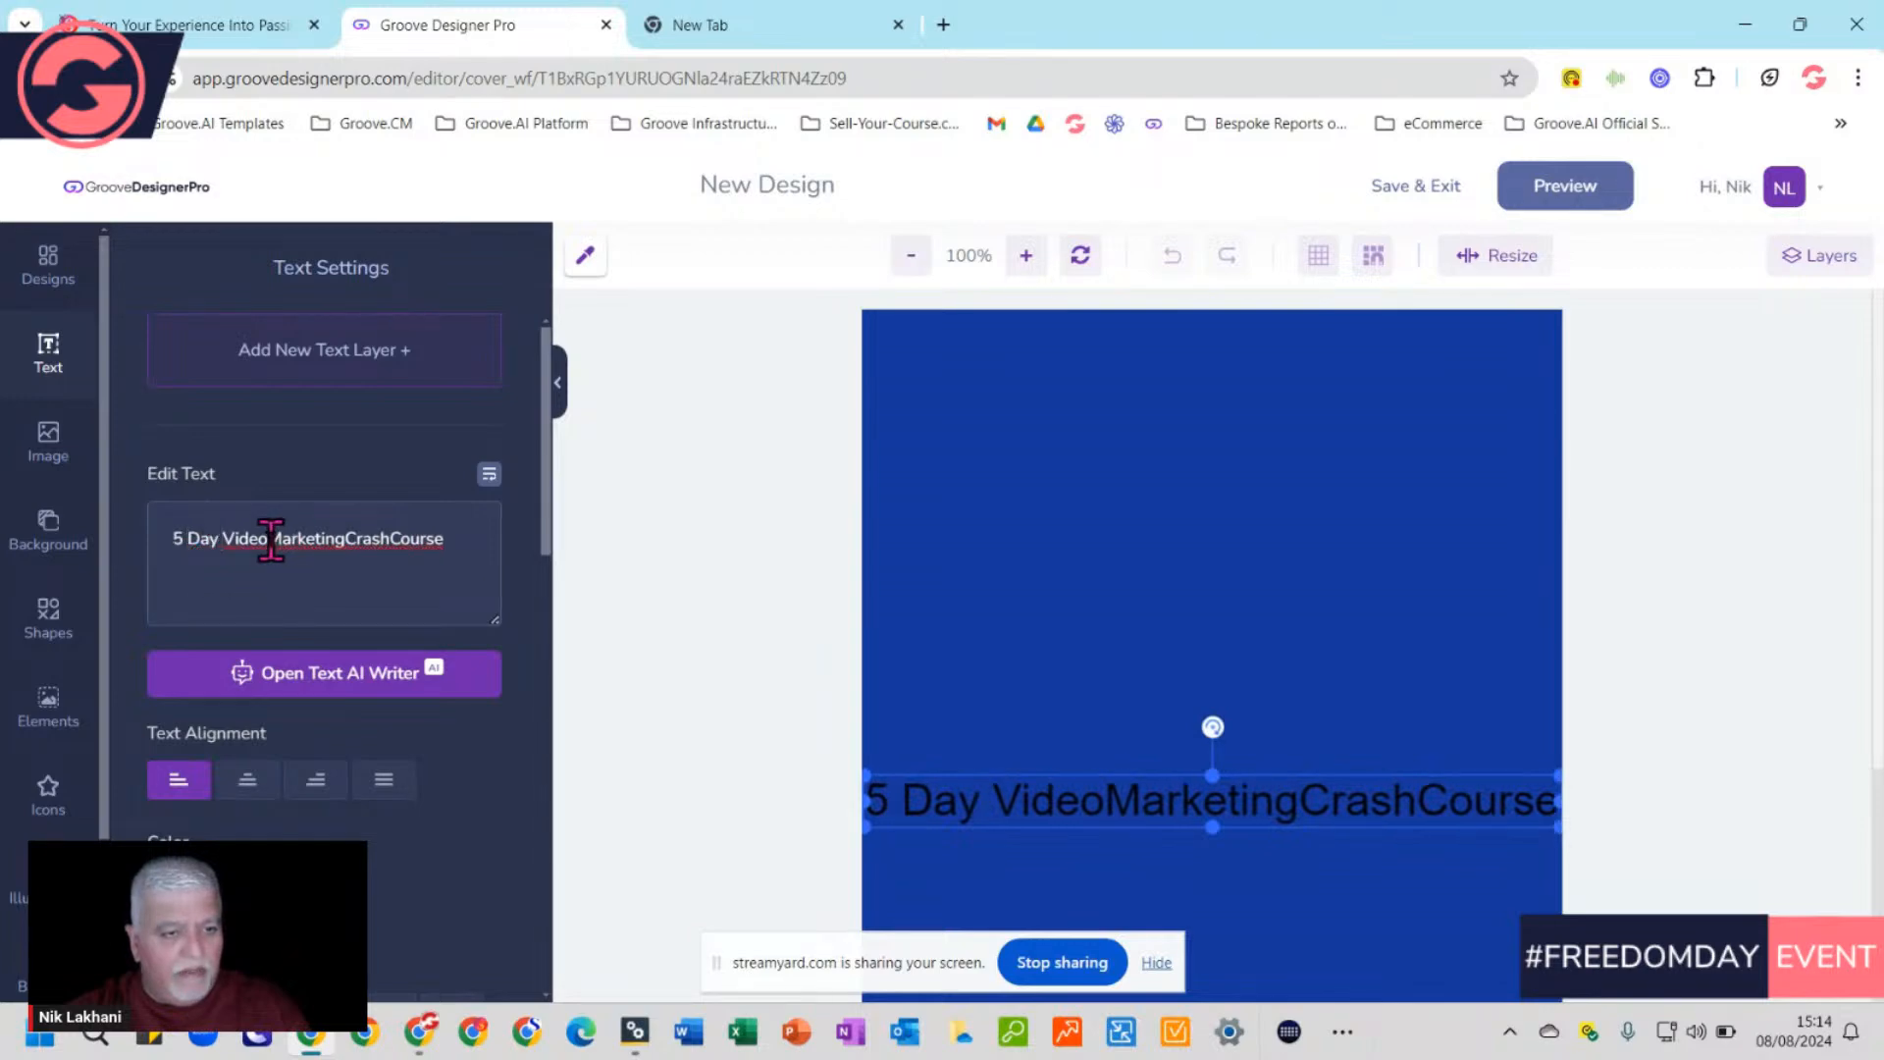
pyautogui.click(271, 539)
pyautogui.click(352, 539)
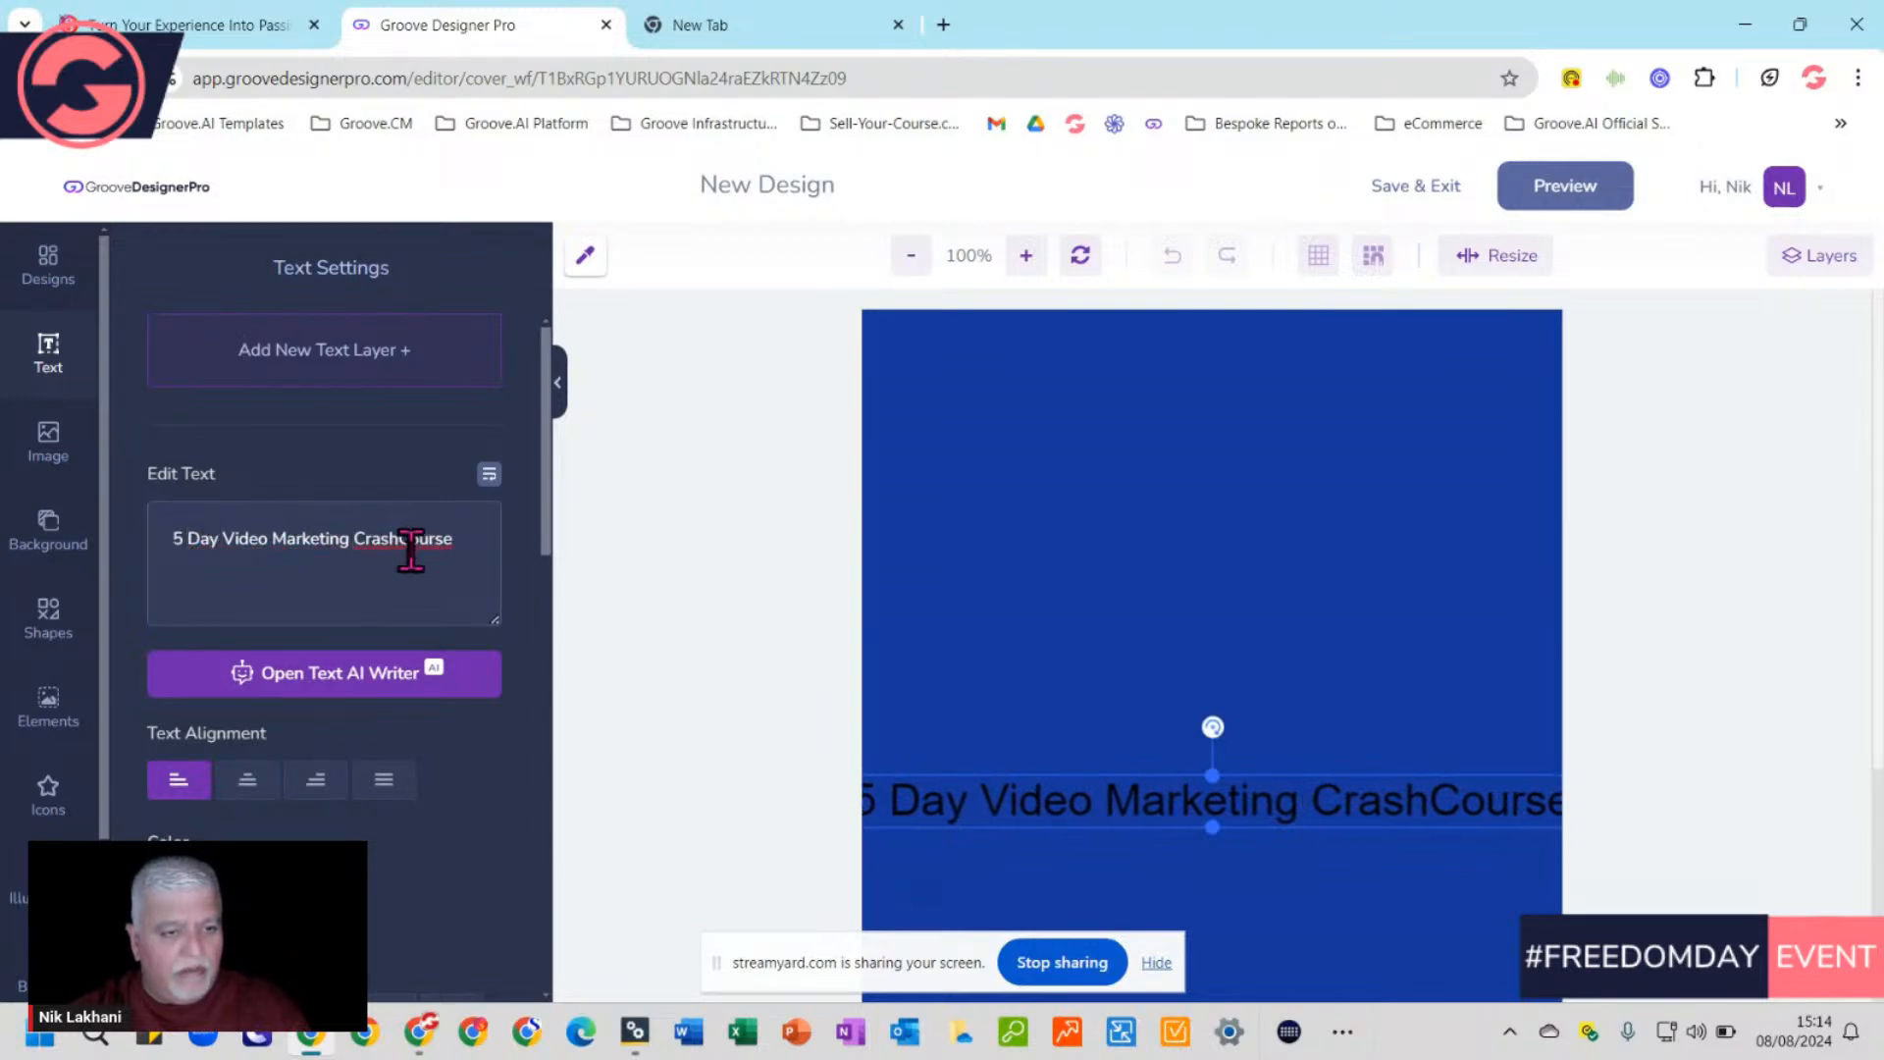
pyautogui.click(407, 539)
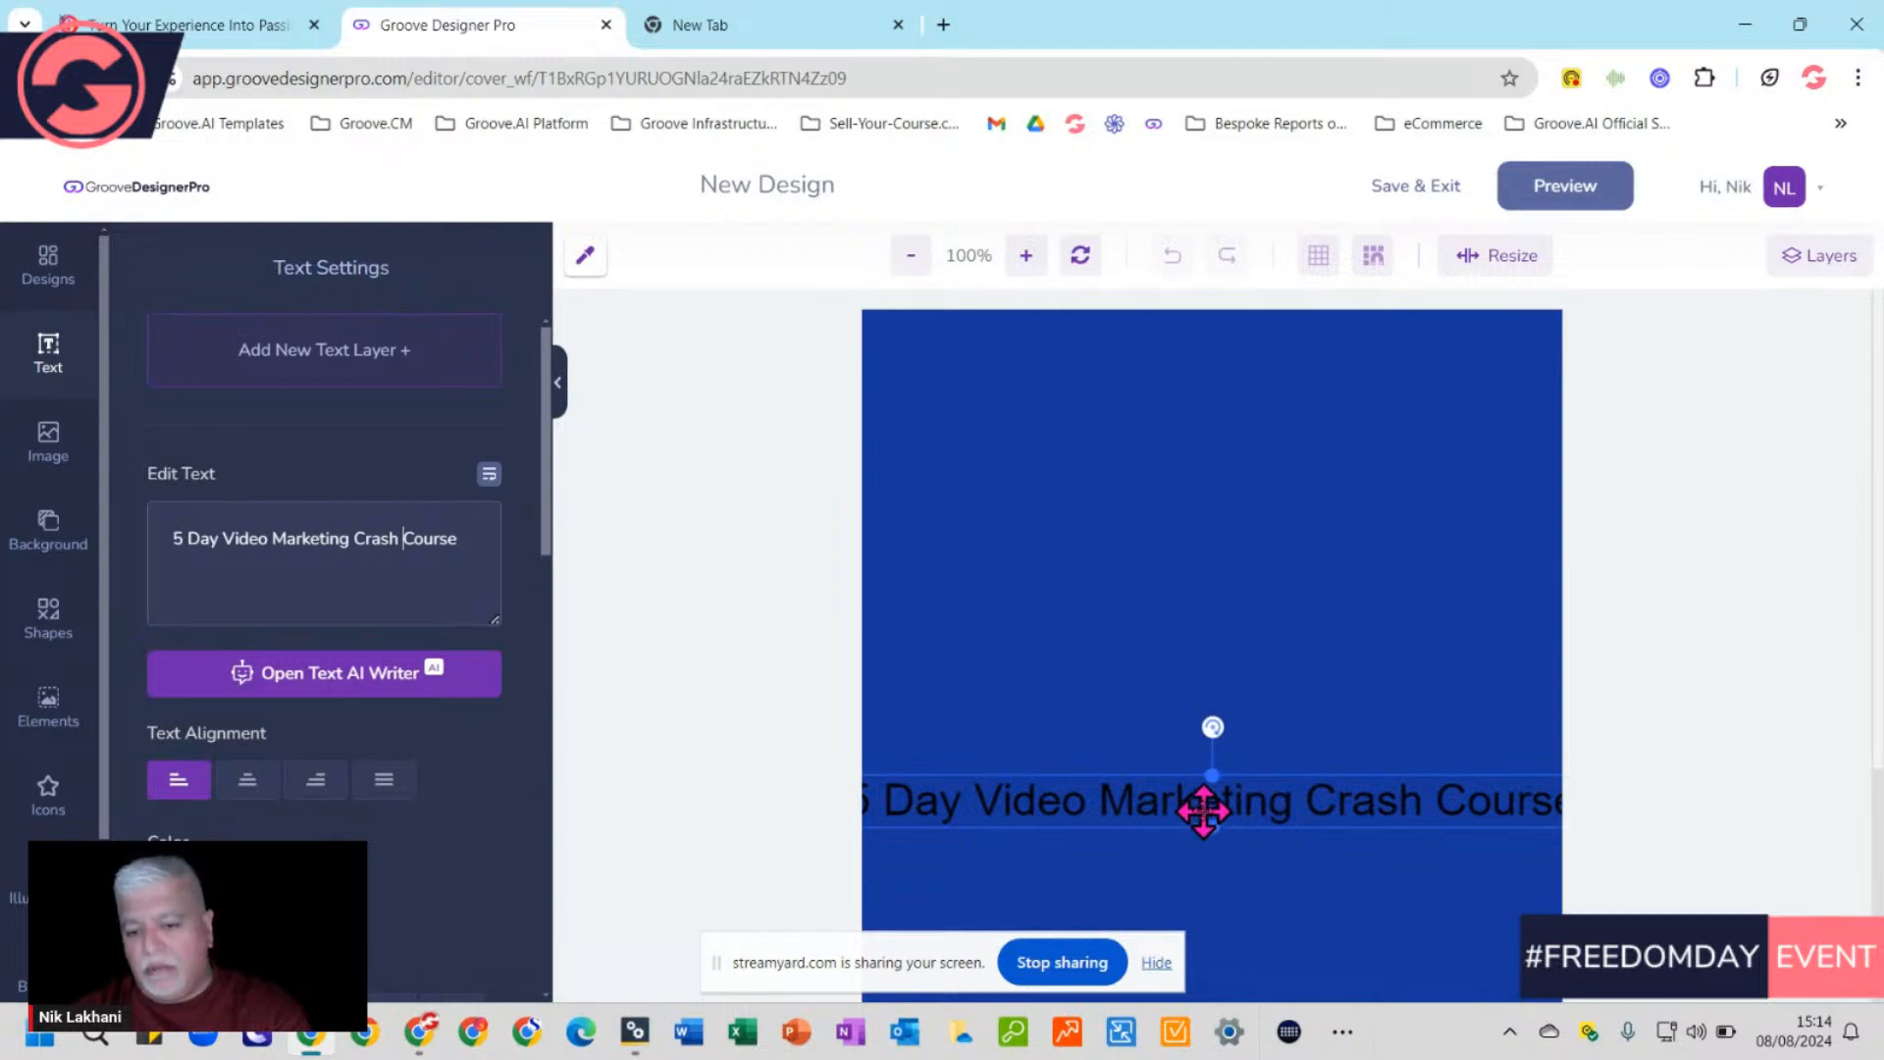
# Move the title higher and break it into '5 Day Video', 'Marketing', 'Crash Course'
pyautogui.moveTo(1211, 795); pyautogui.dragTo(1172, 510)
pyautogui.hotkey('alt', 'Tab')
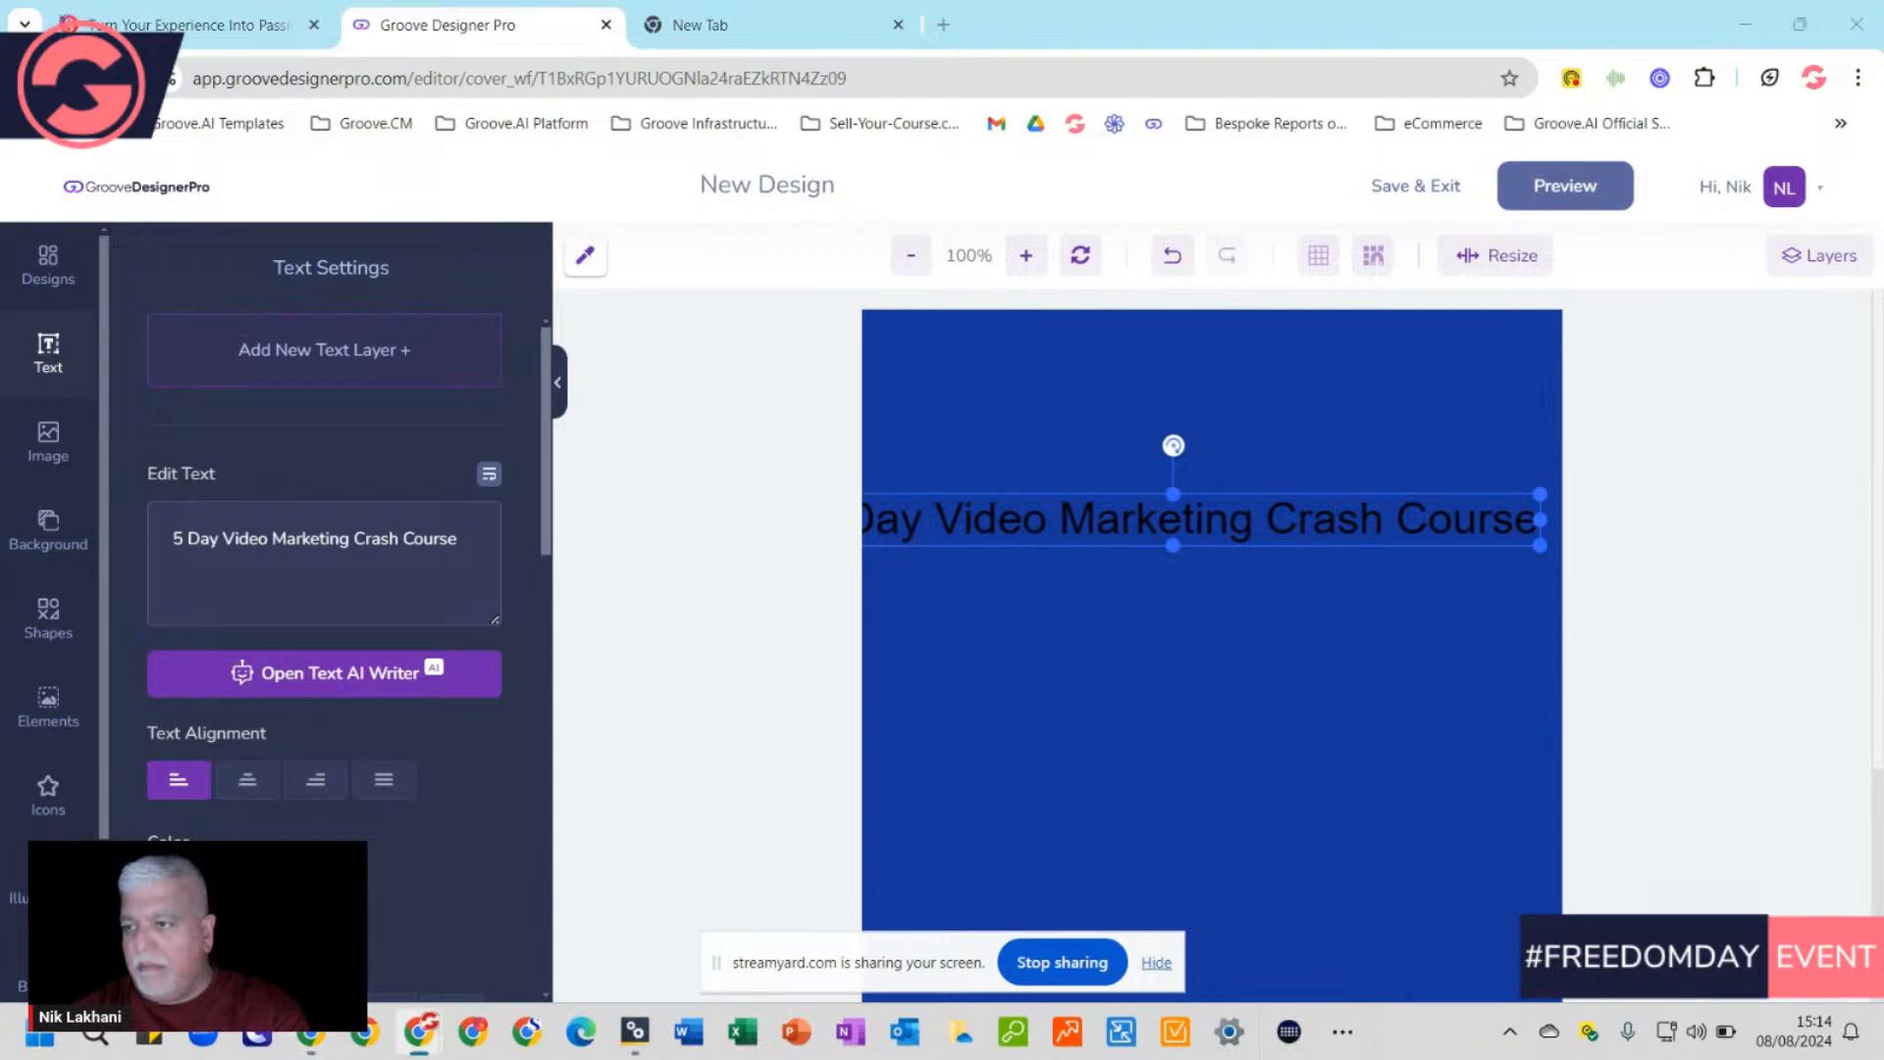
pyautogui.click(199, 538)
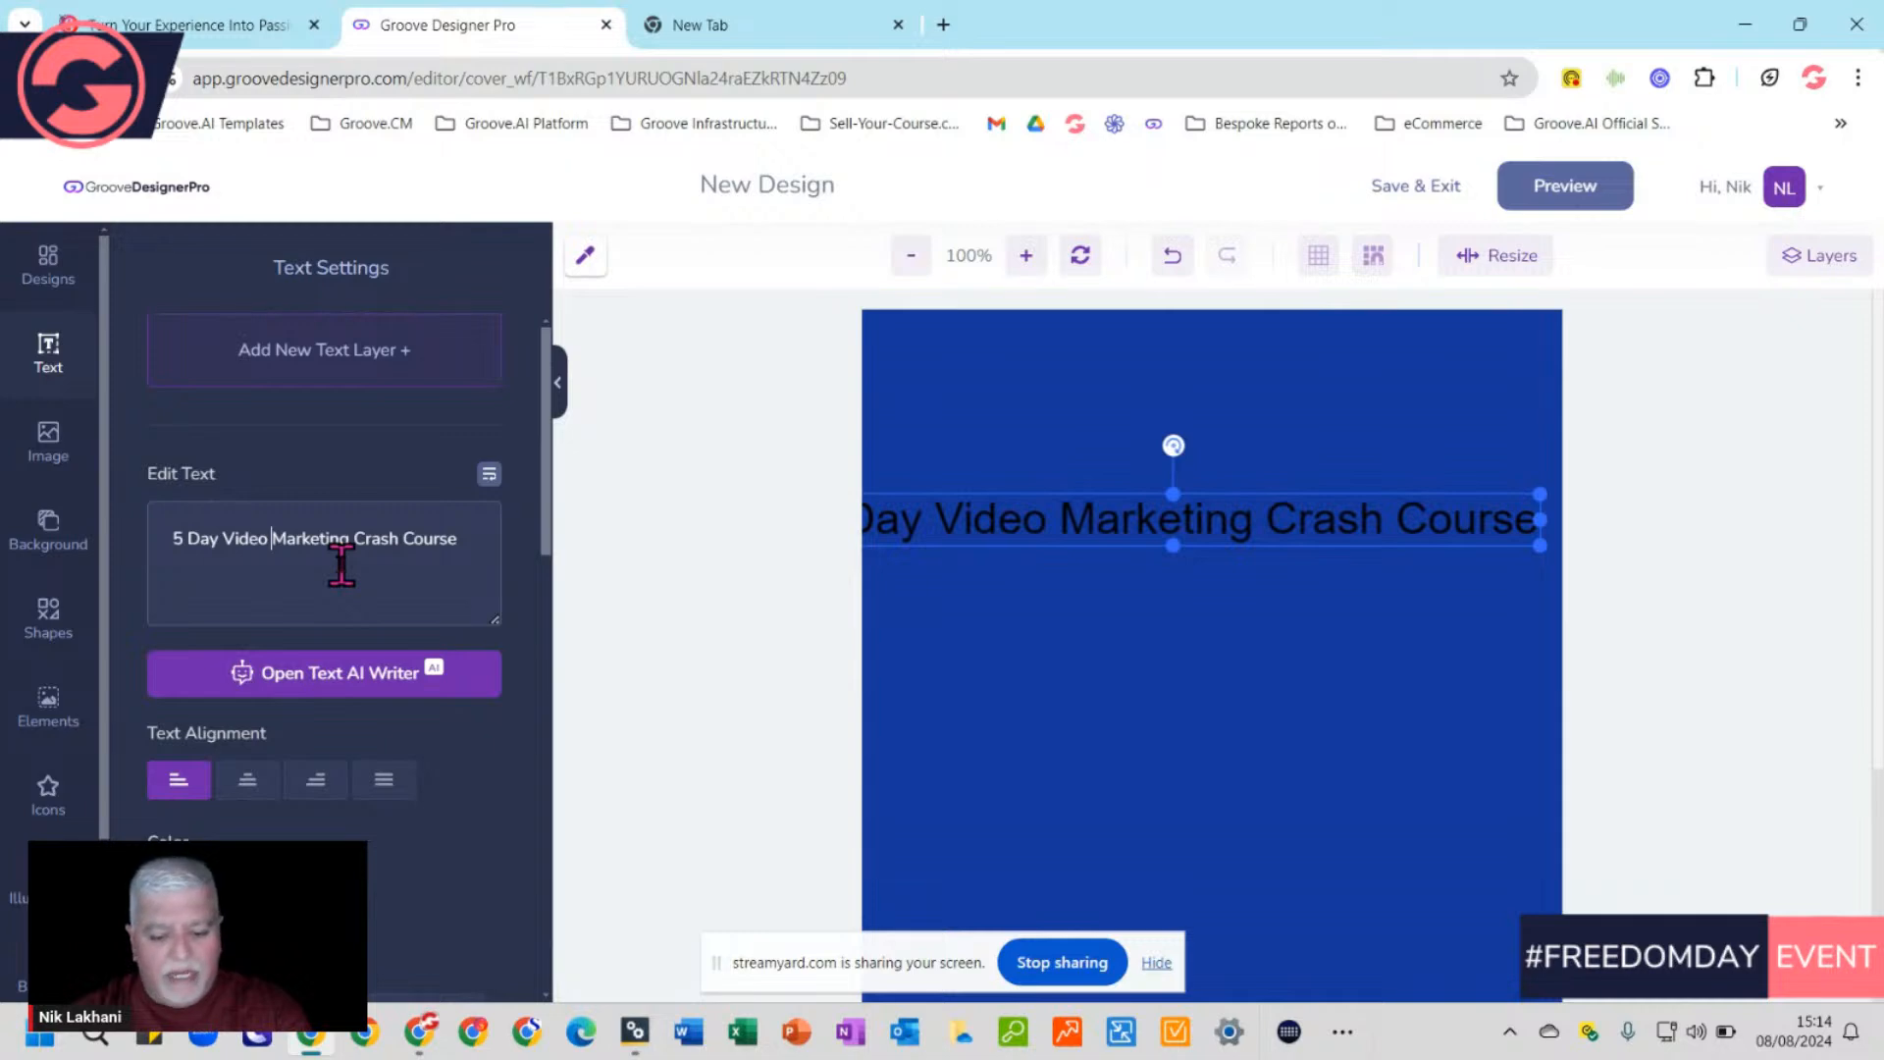
pyautogui.press('Return')
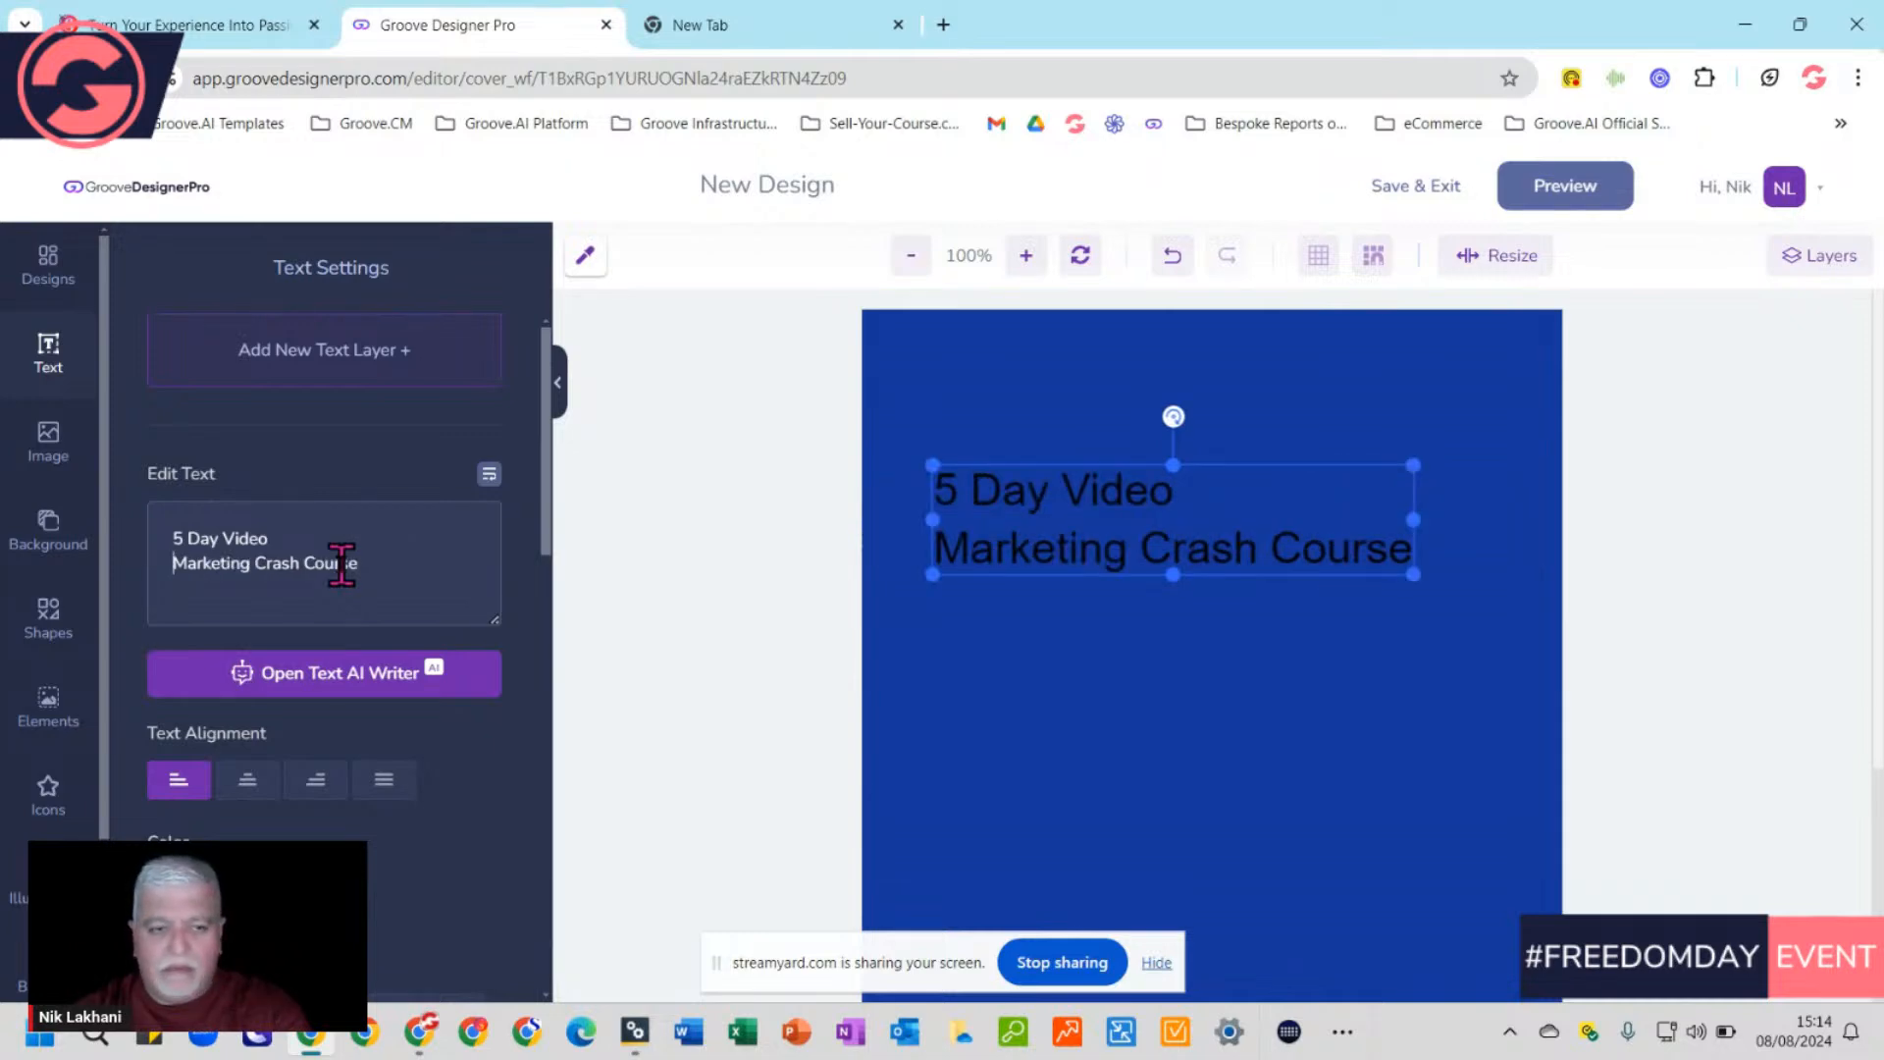
pyautogui.click(258, 566)
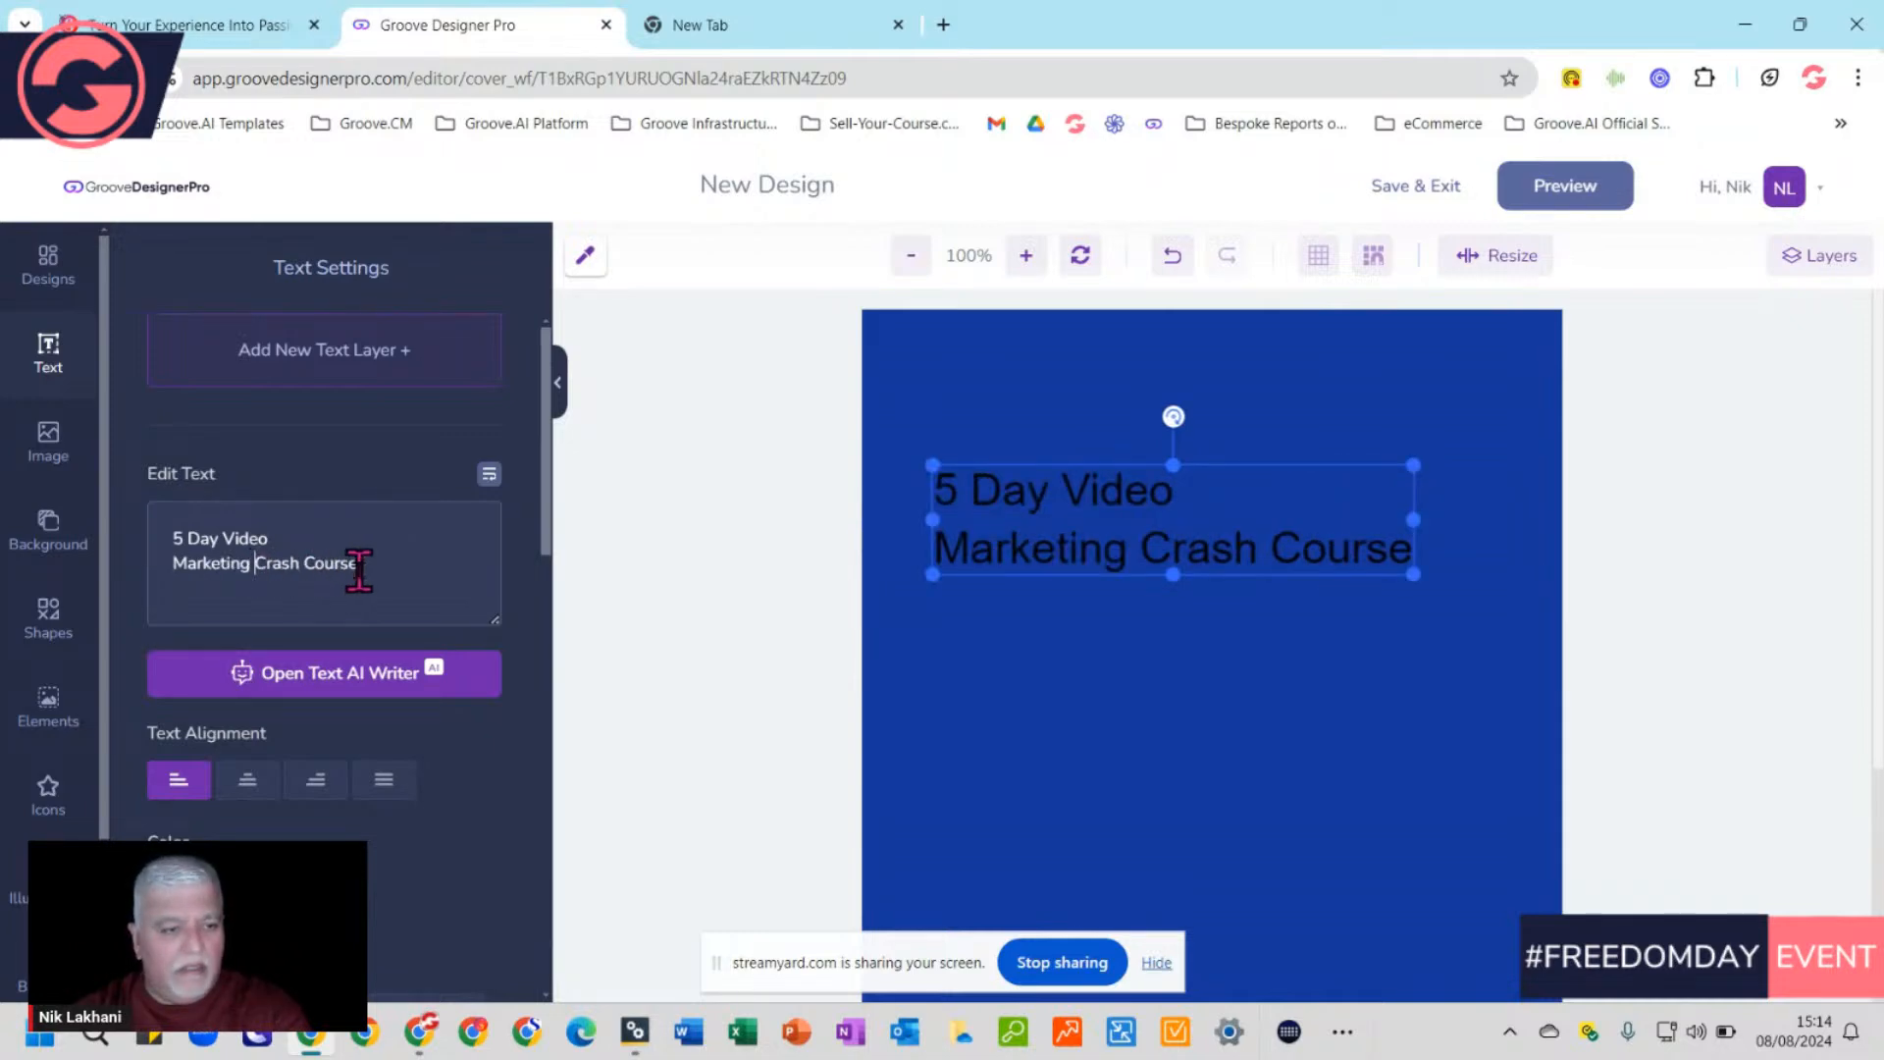
pyautogui.press('Return')
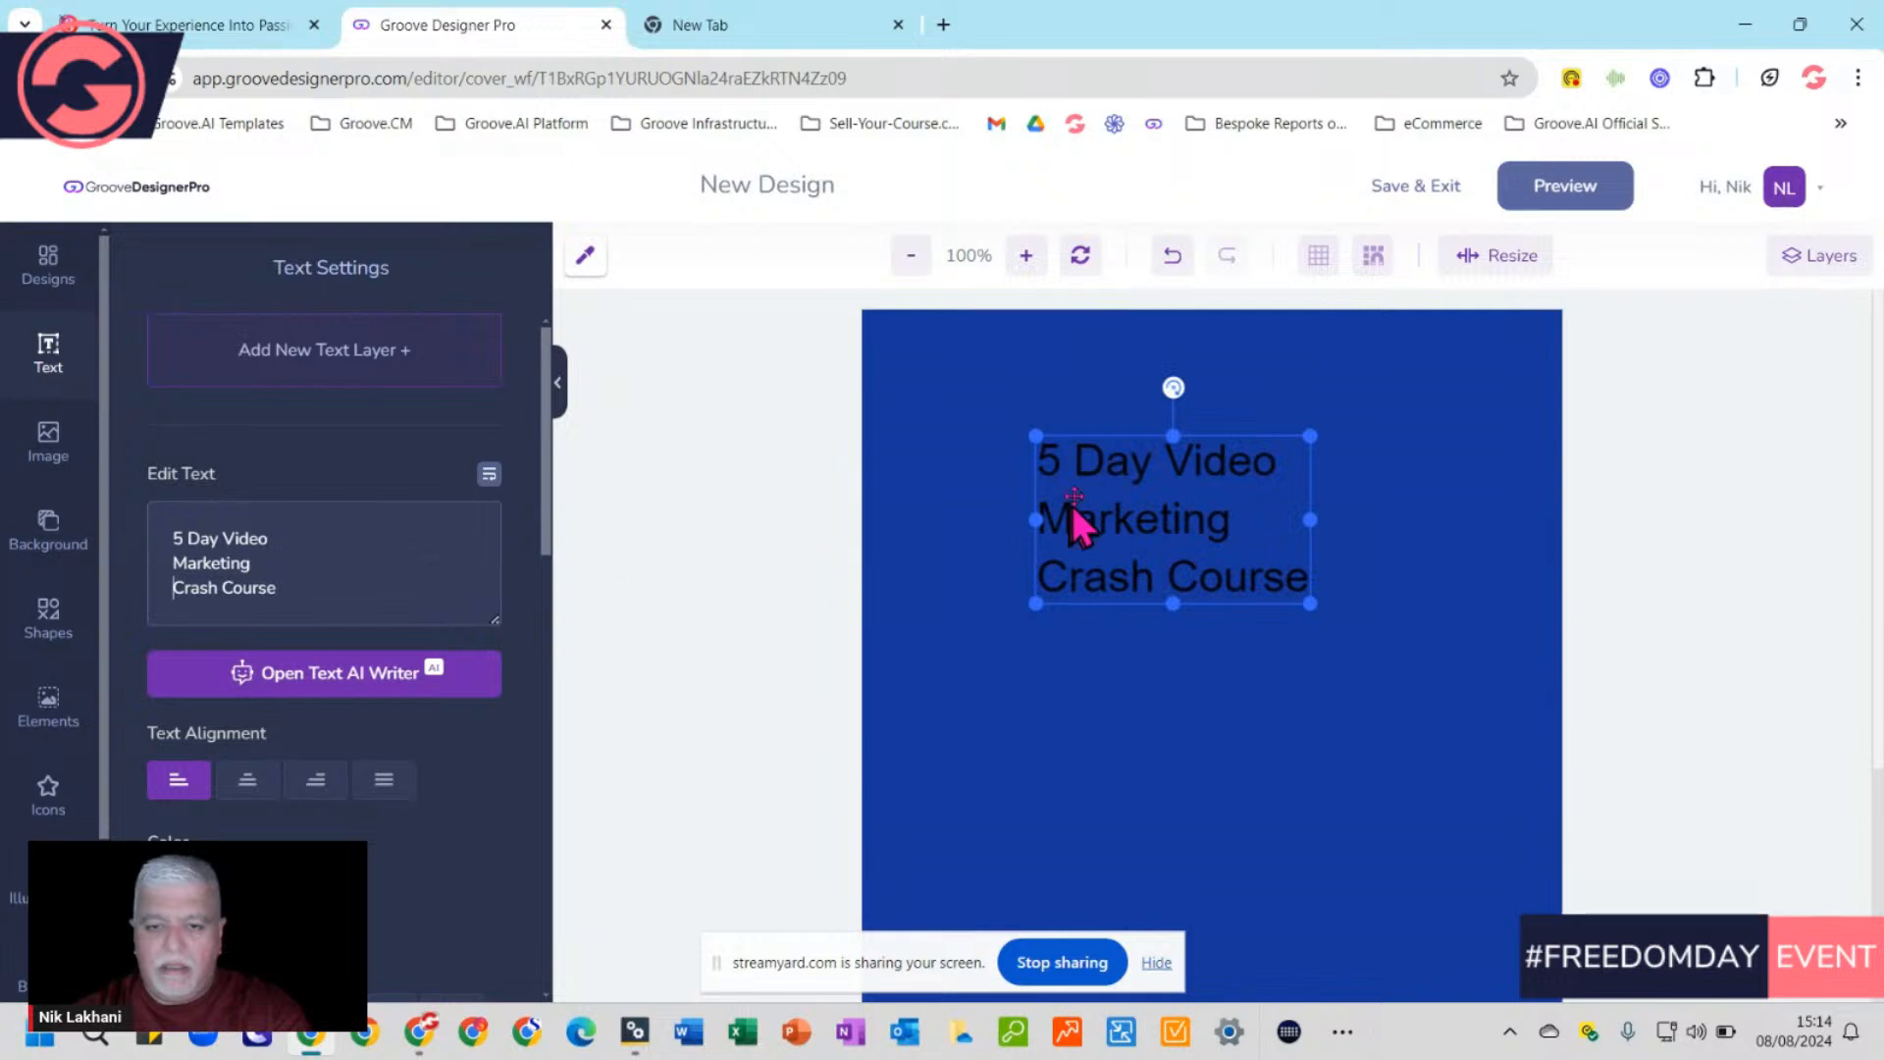
pyautogui.scroll(-1, 348, 717)
pyautogui.scroll(-5, 346, 706)
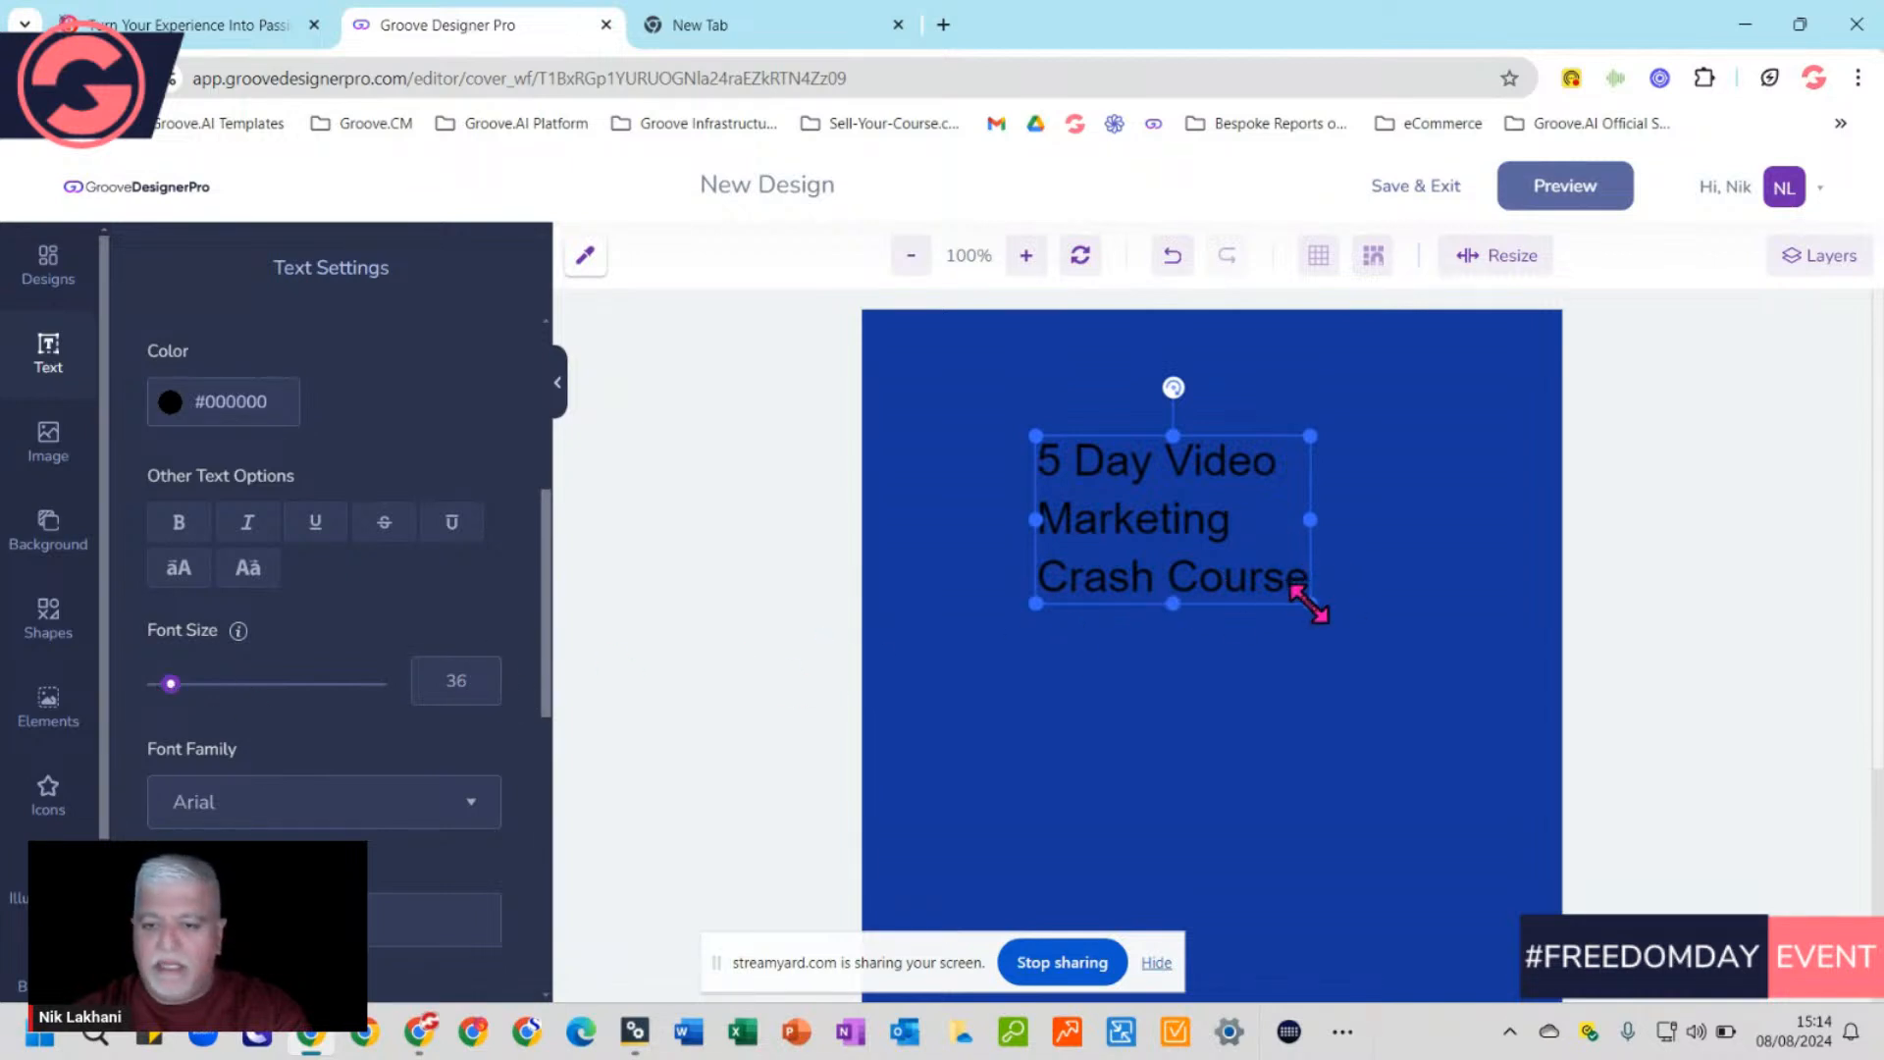
# Enlarge the title to about size 63, centre-align its lines, and nudge it upward
pyautogui.moveTo(1311, 603); pyautogui.dragTo(1422, 682)
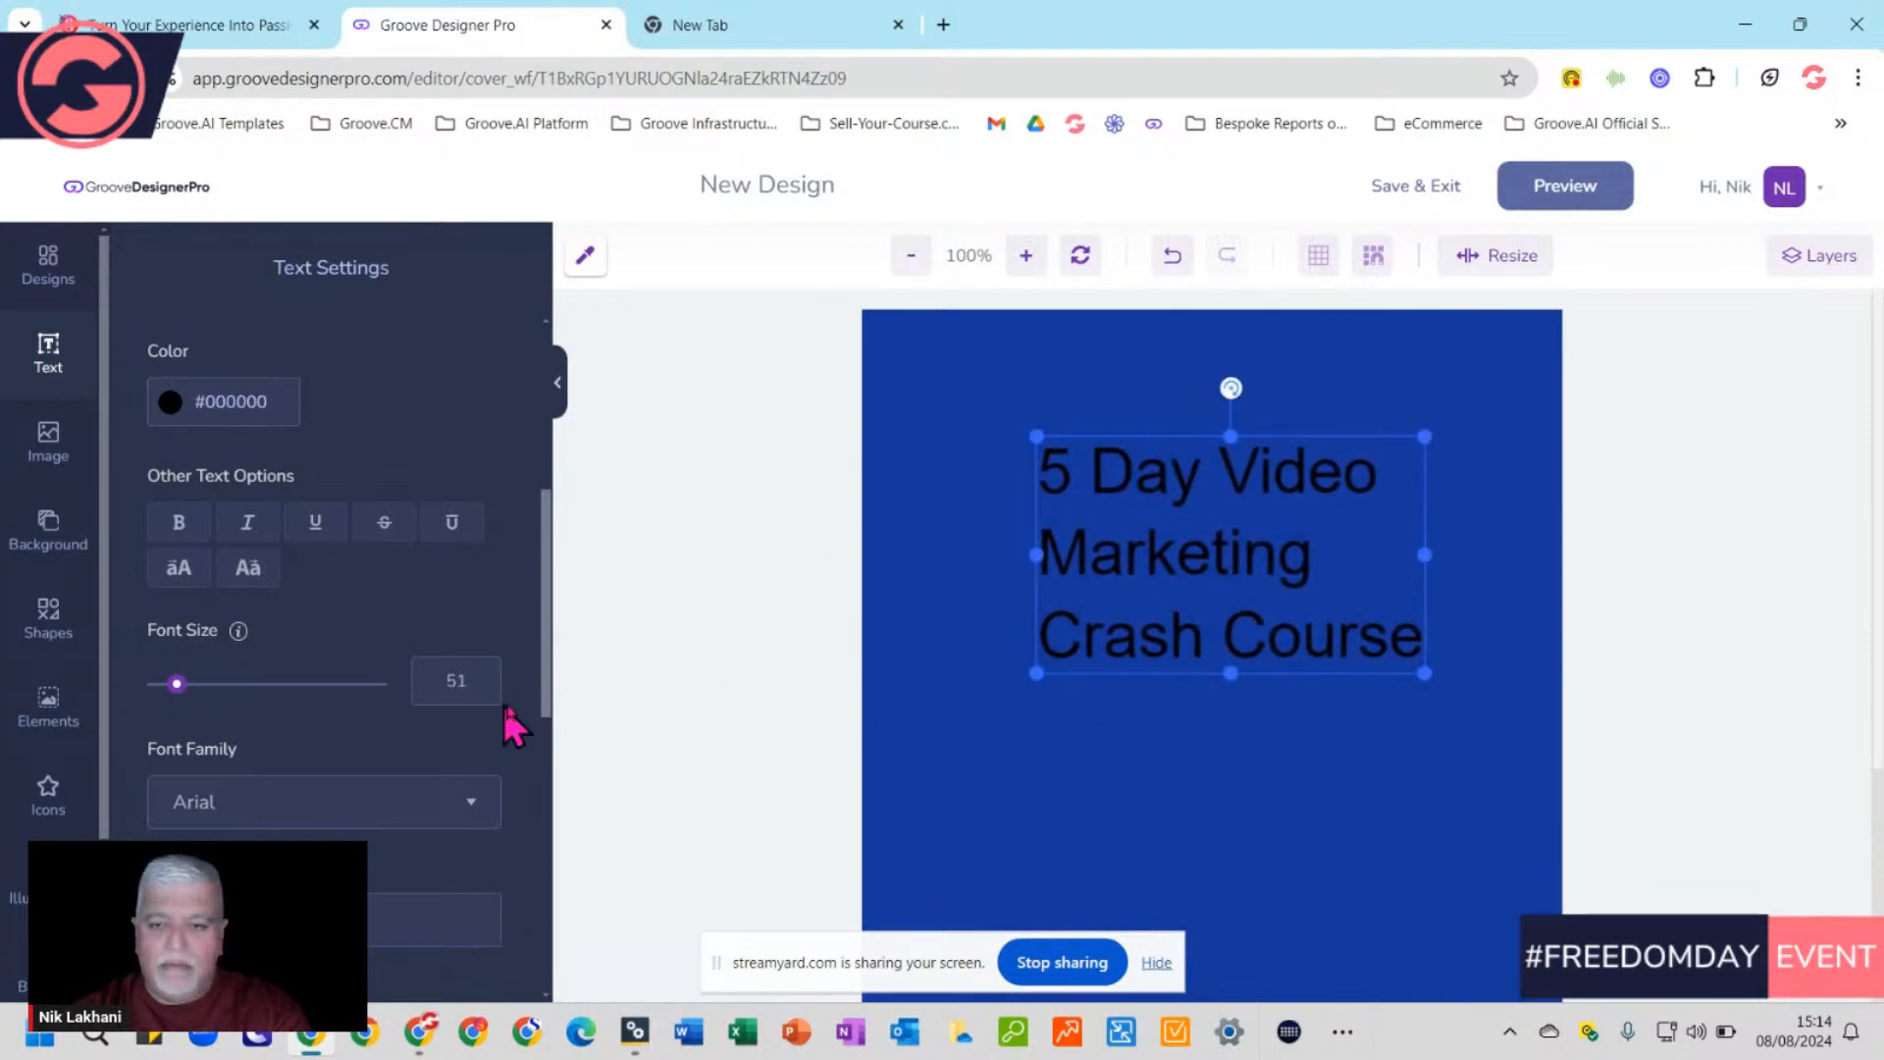
pyautogui.moveTo(1031, 425); pyautogui.dragTo(957, 359)
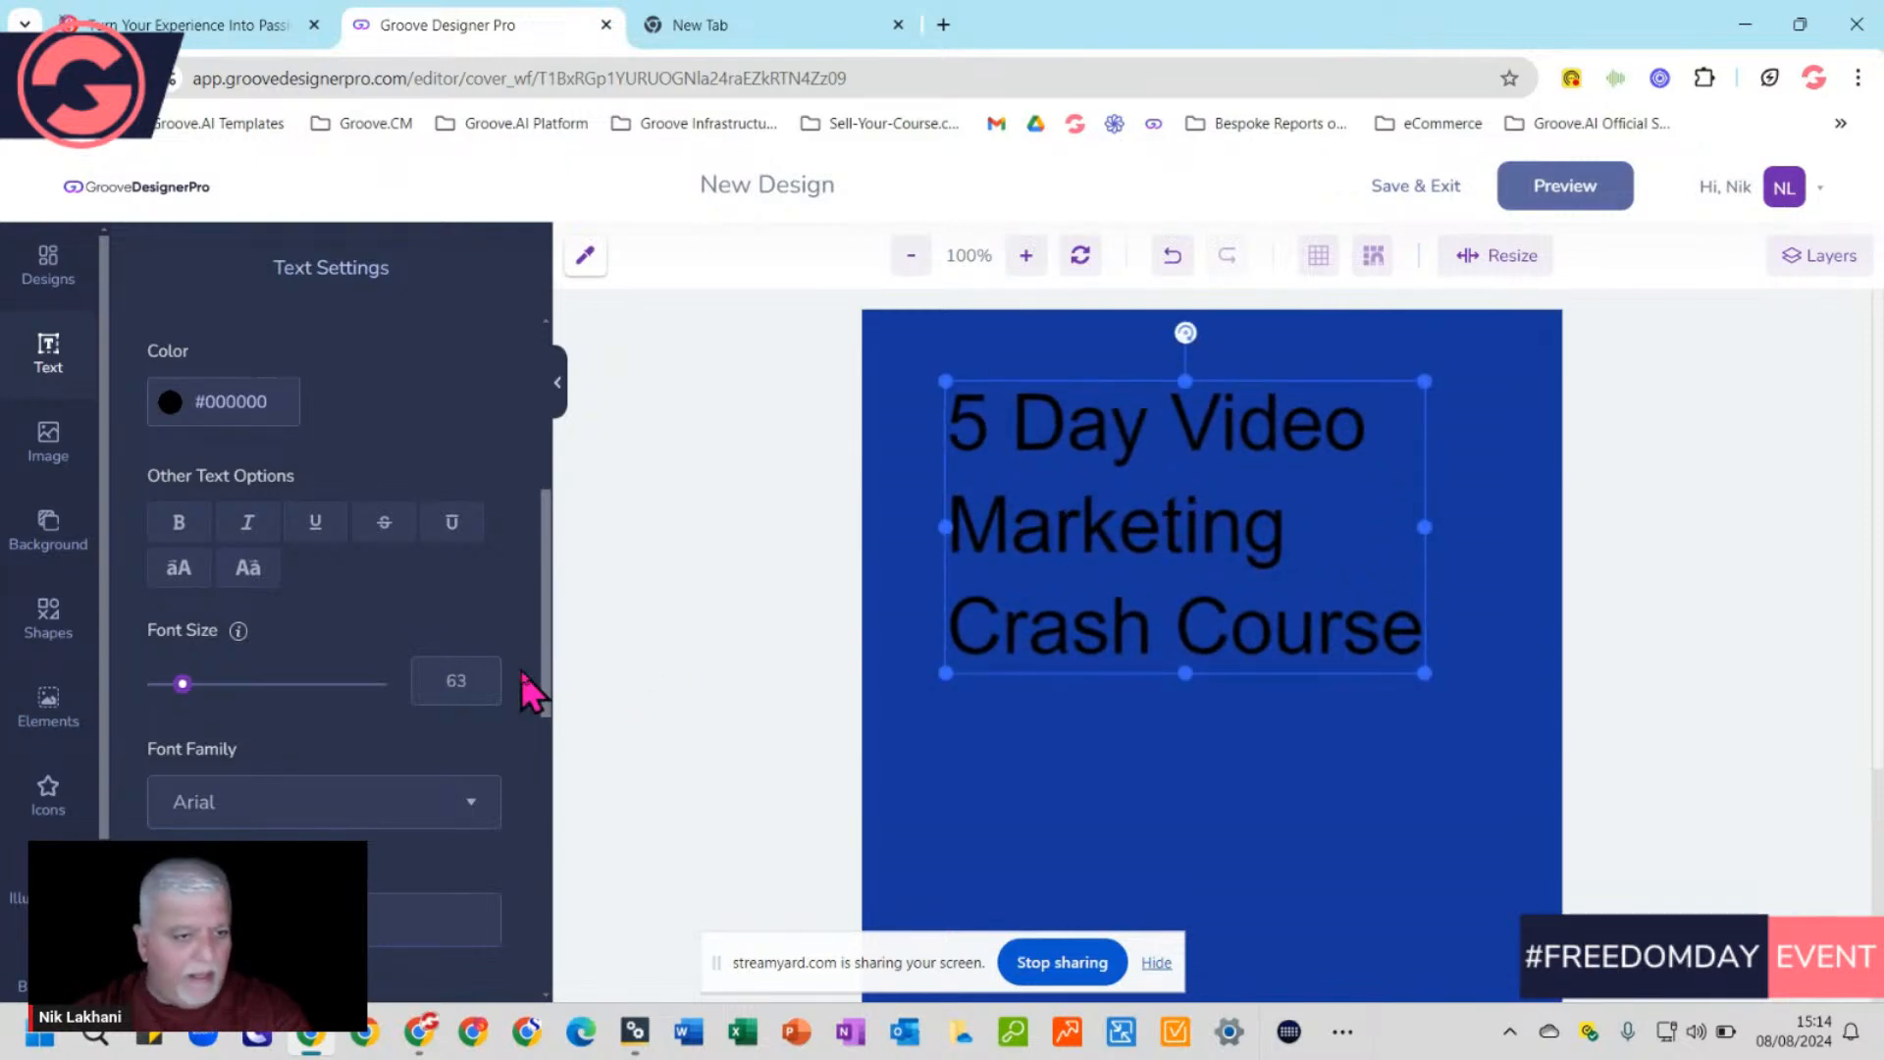
pyautogui.scroll(3, 521, 671)
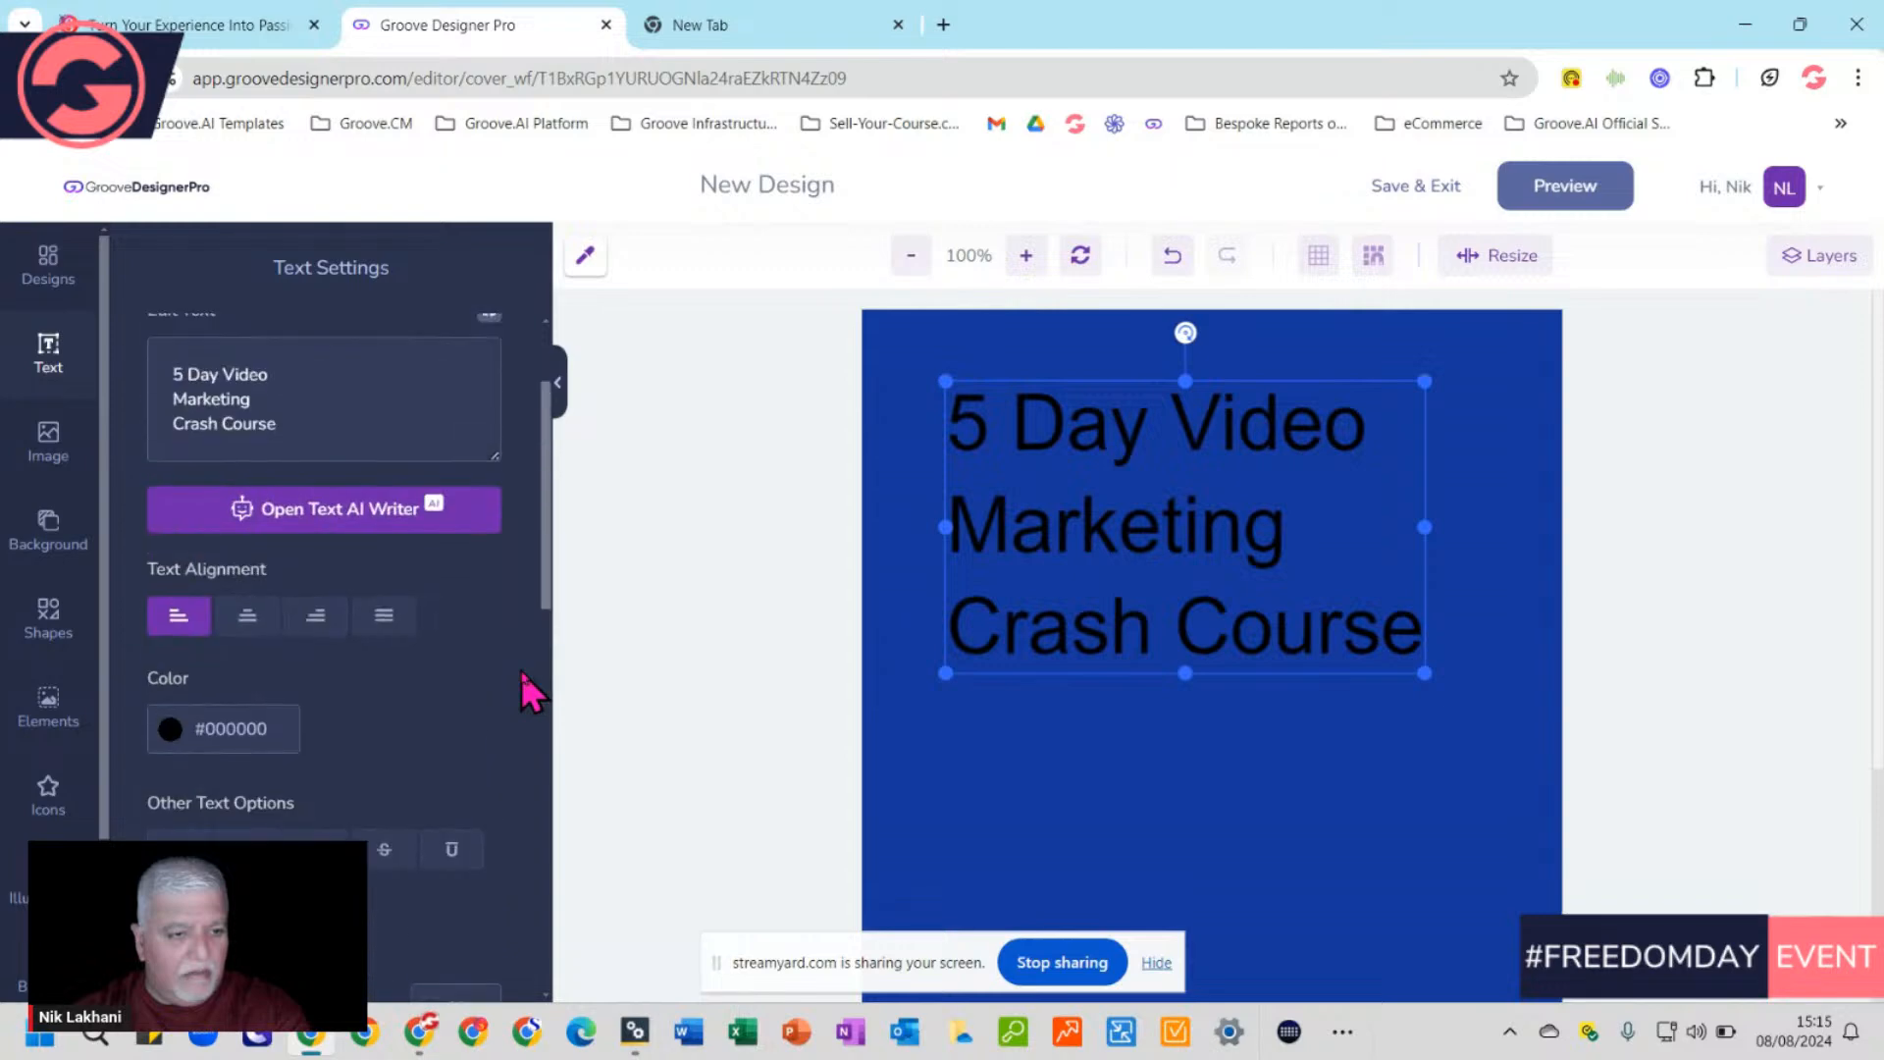
pyautogui.click(247, 616)
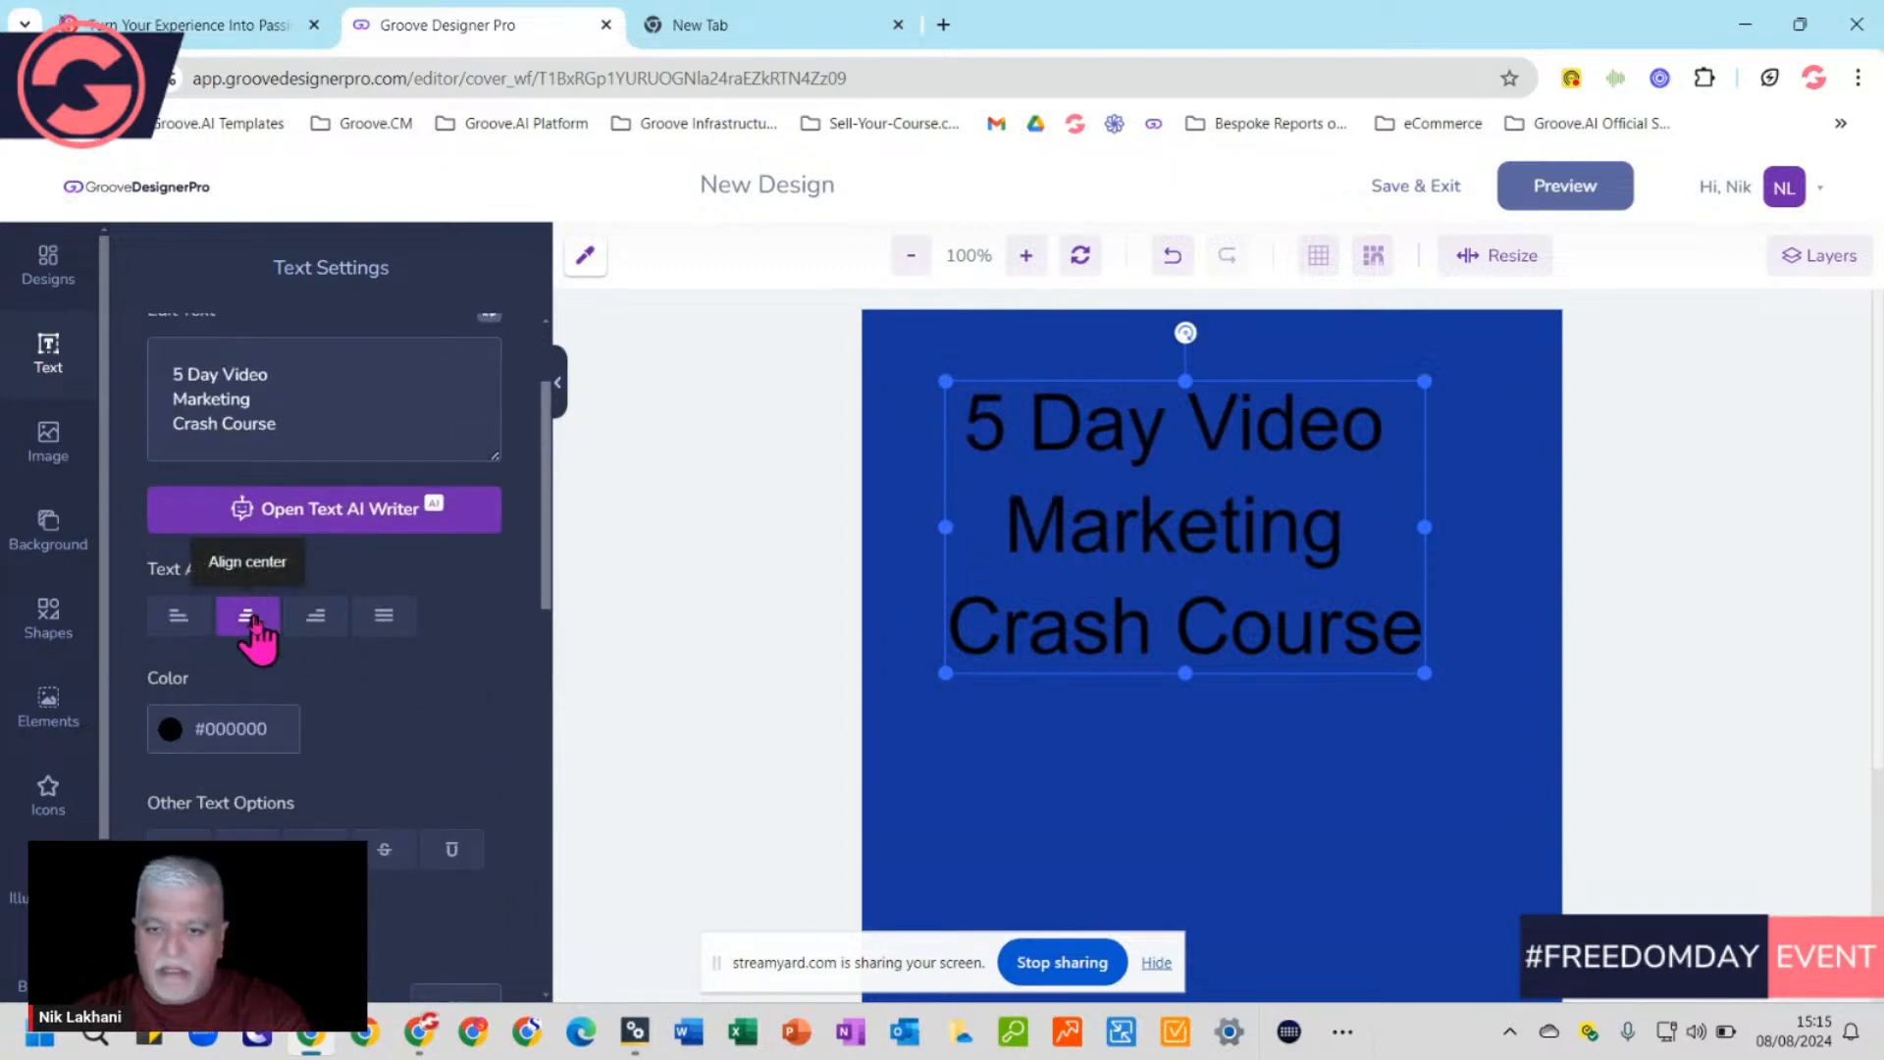
pyautogui.moveTo(1156, 495); pyautogui.dragTo(1182, 445)
# Stretch the title box outward until its three lines span the full cover width near the top
pyautogui.moveTo(971, 628); pyautogui.dragTo(863, 687)
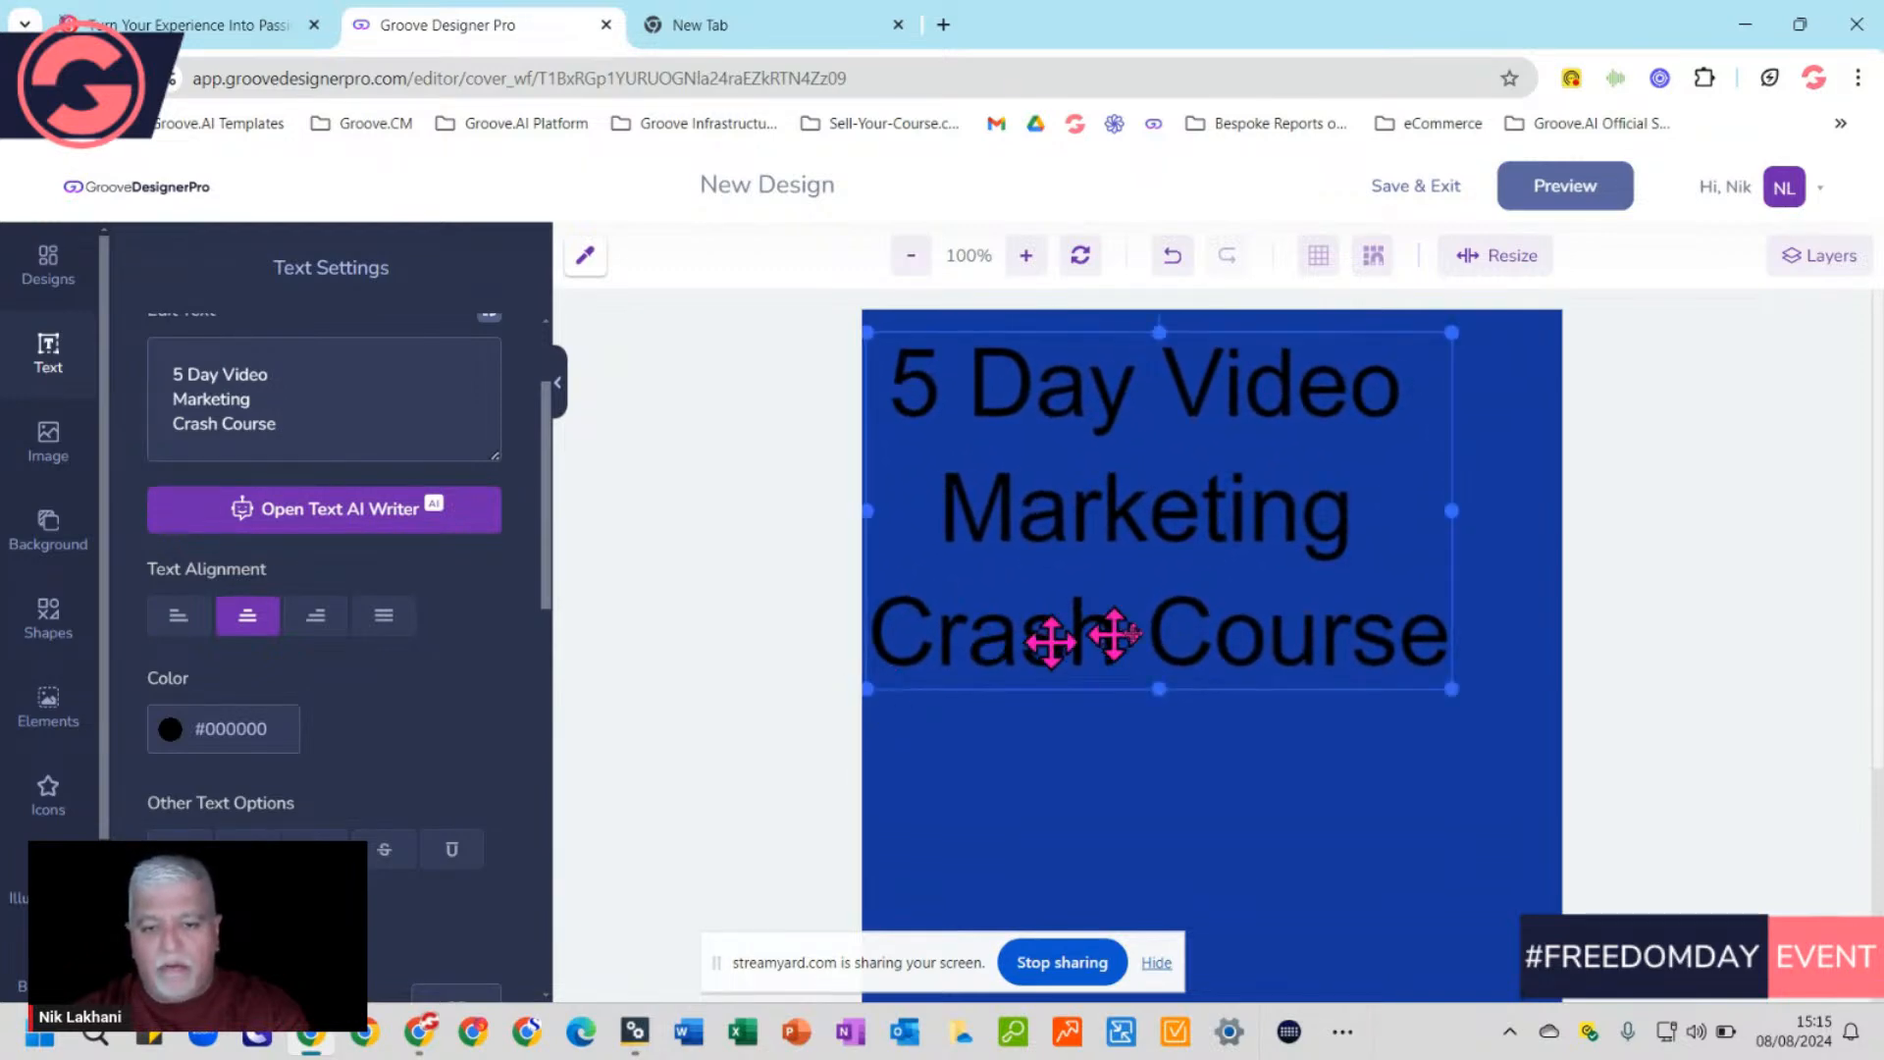
pyautogui.moveTo(1452, 687); pyautogui.dragTo(1559, 764)
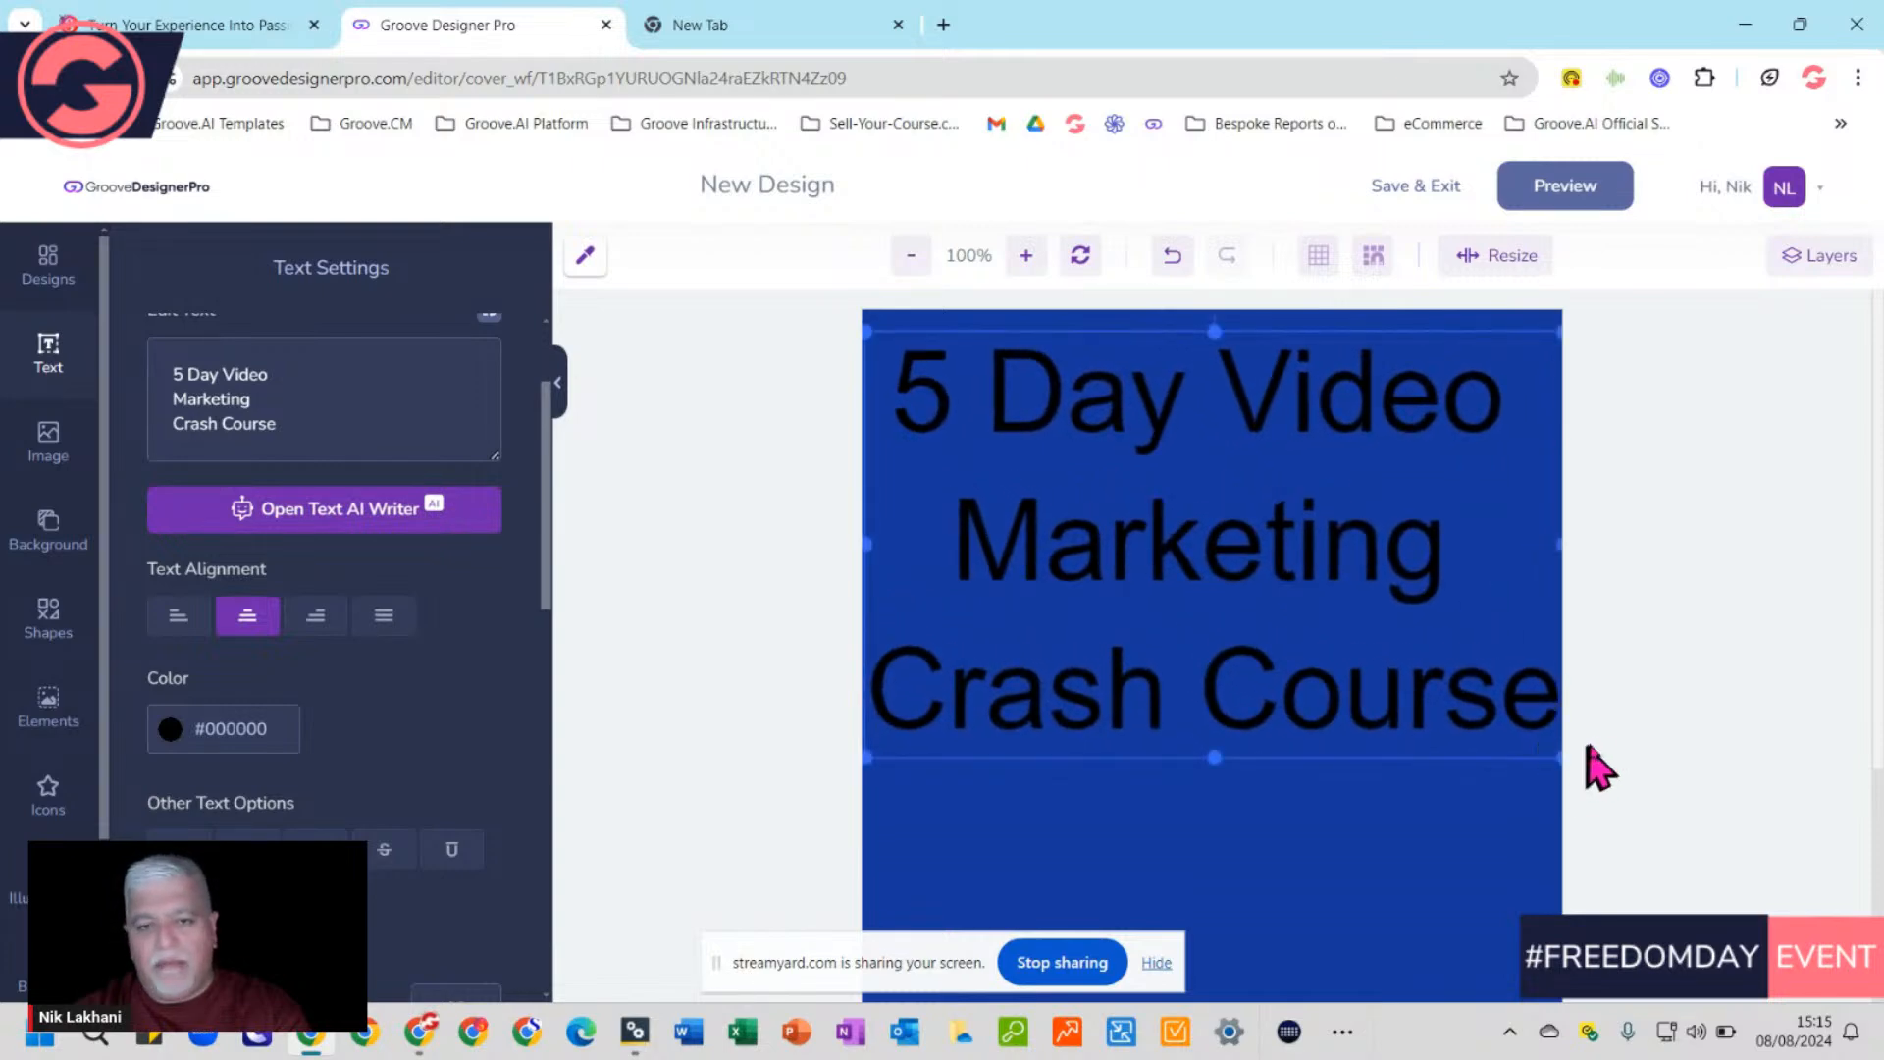
# Colour the title text white (#FFFFFF), deselect it, then select the title wording to copy
pyautogui.click(232, 734)
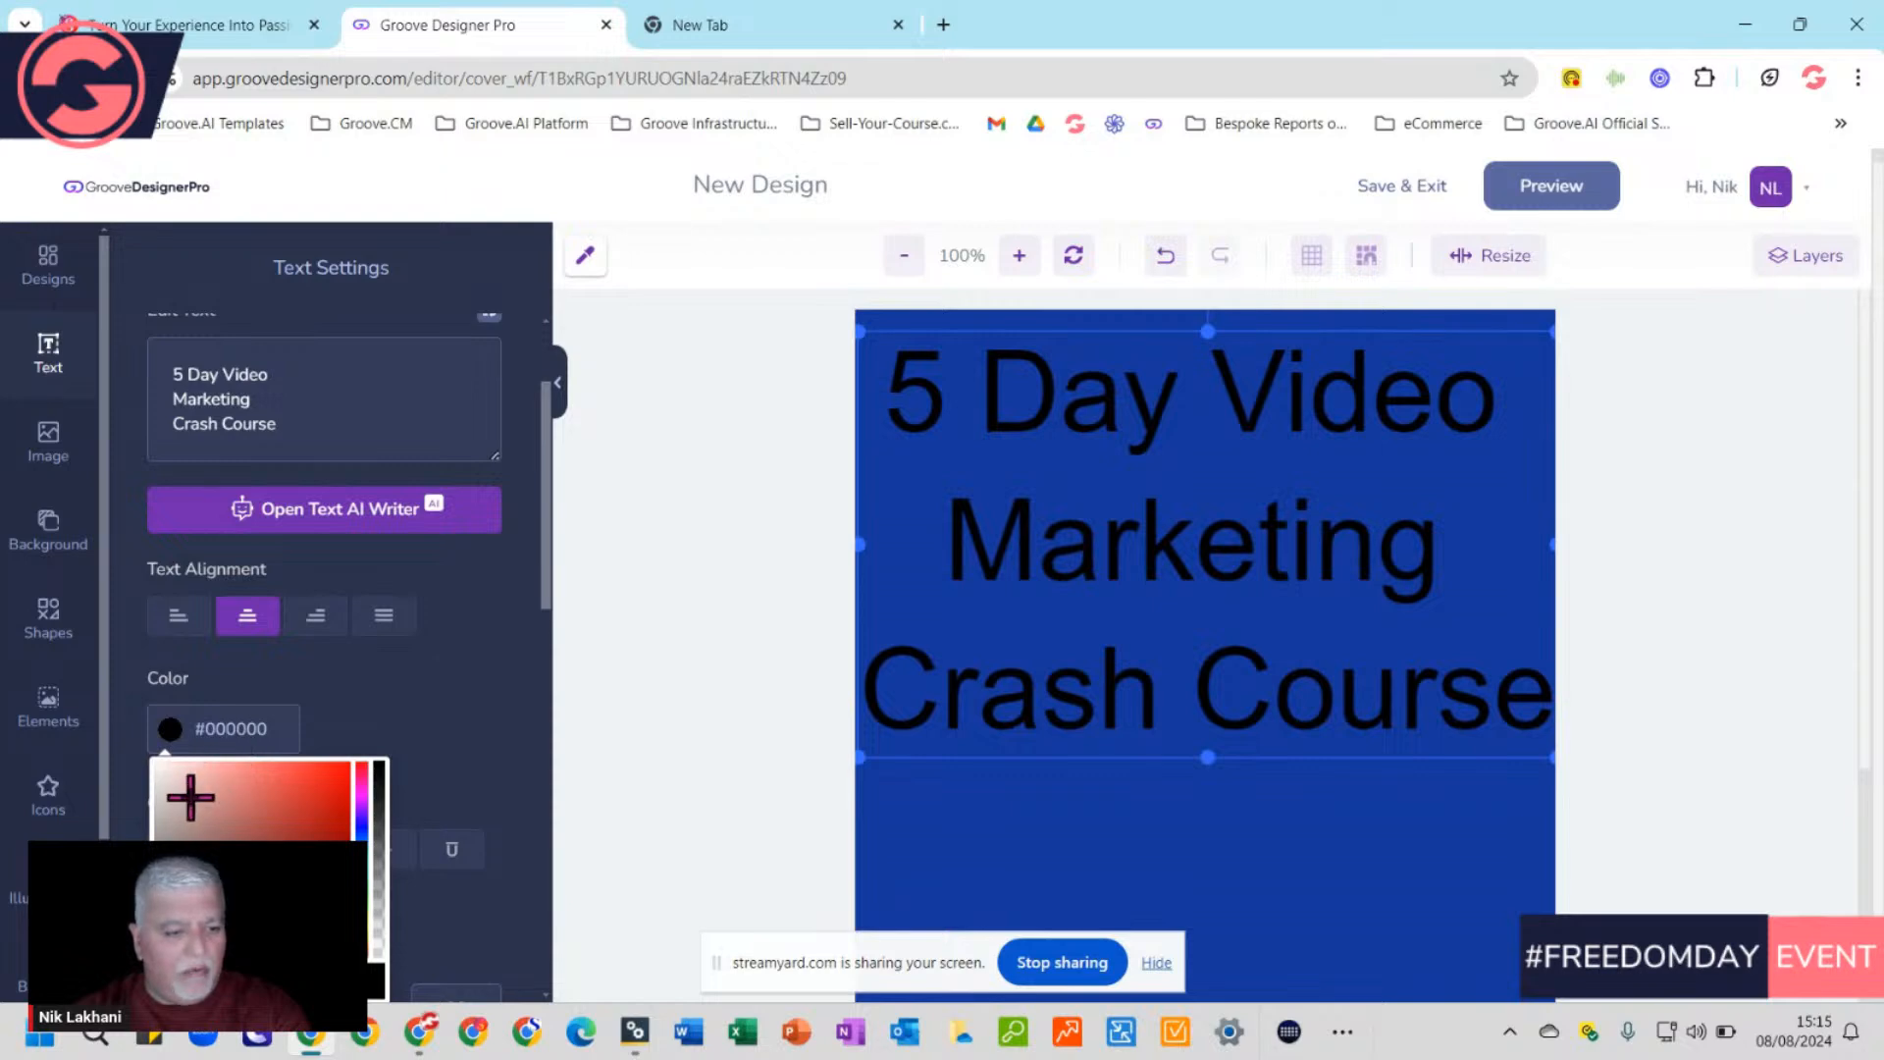
pyautogui.moveTo(203, 770); pyautogui.dragTo(148, 775)
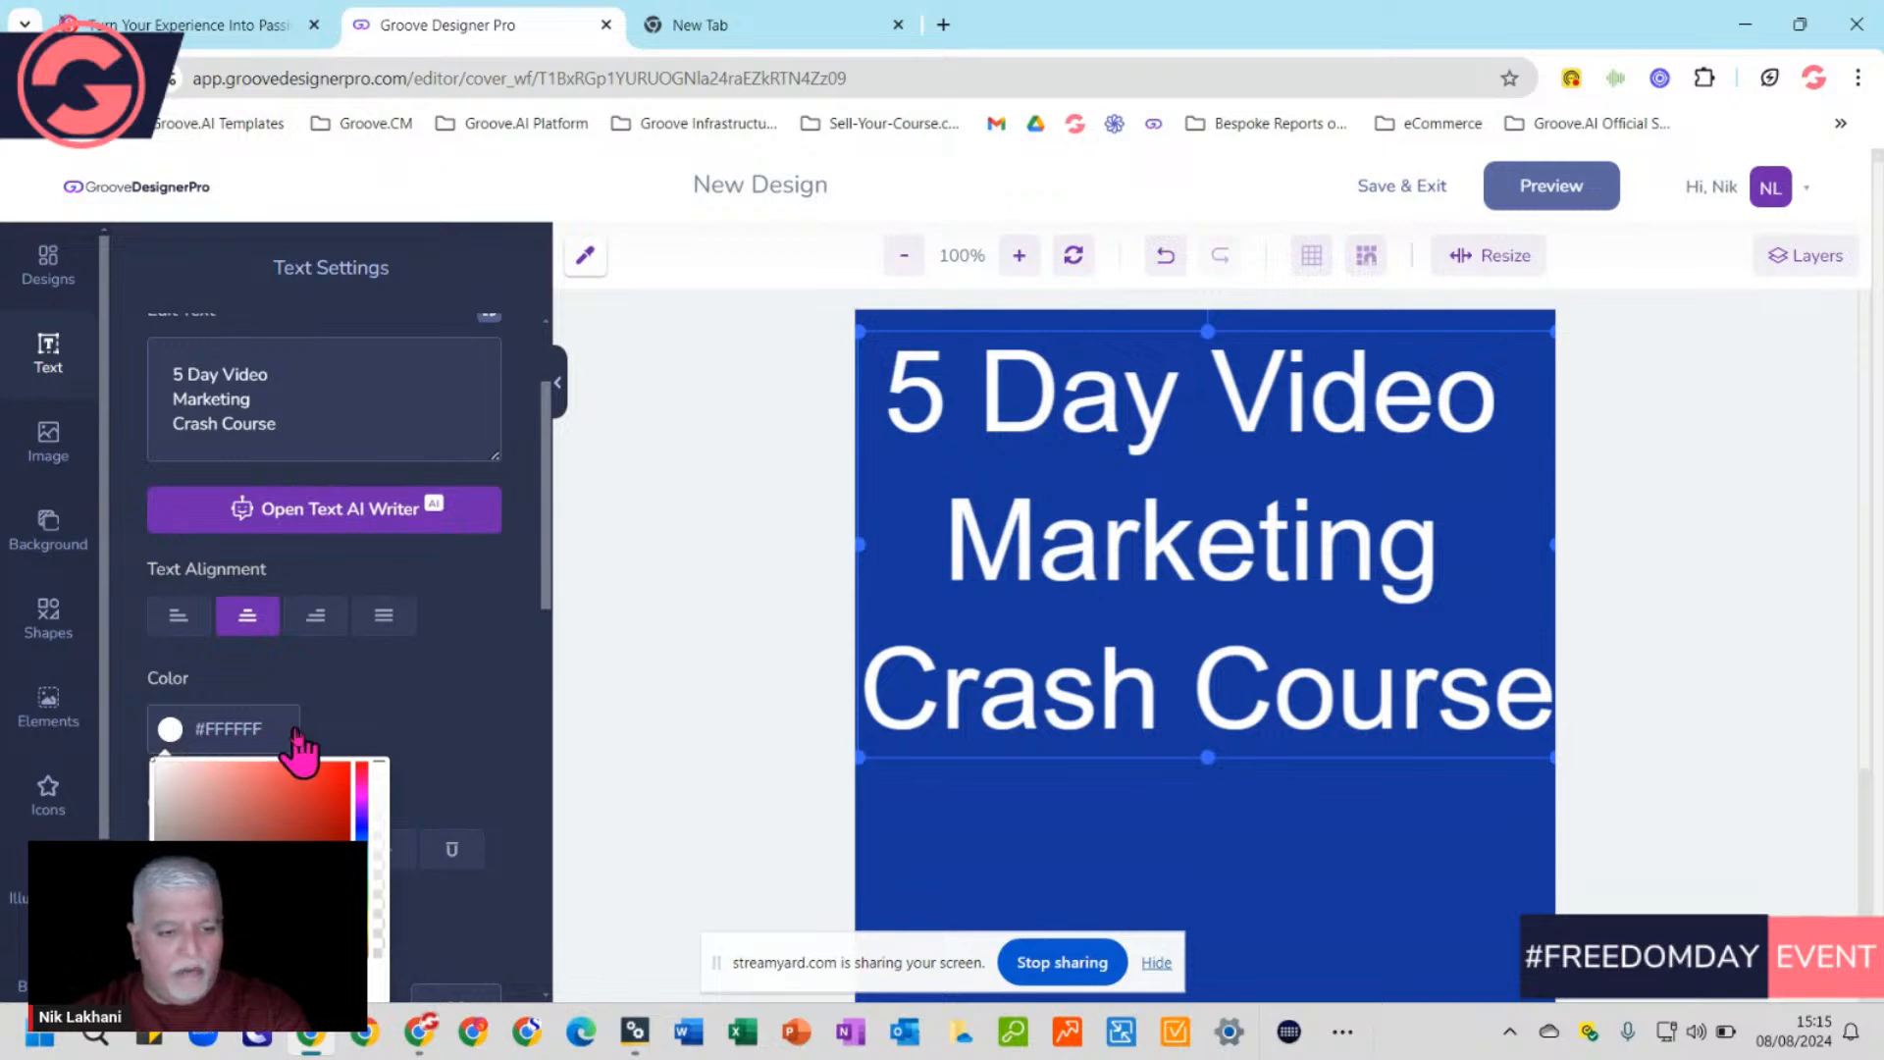
pyautogui.click(366, 691)
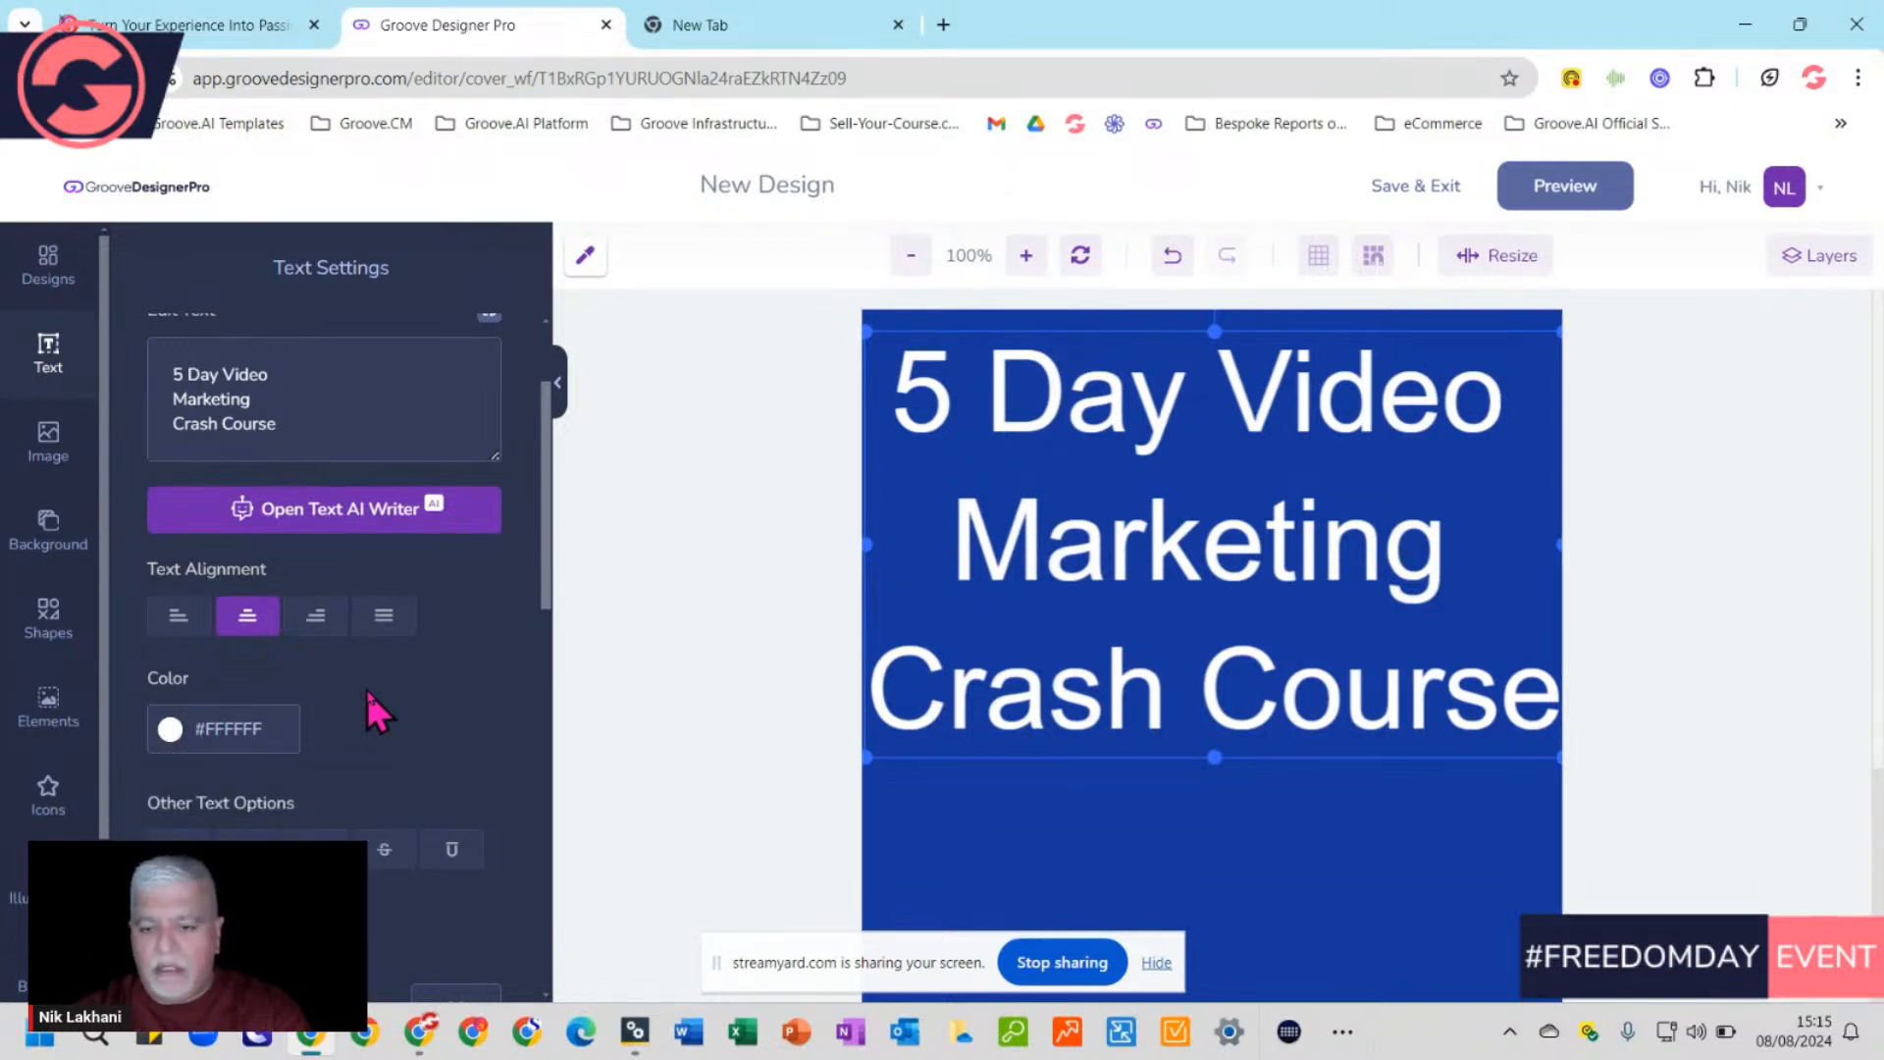
pyautogui.click(705, 183)
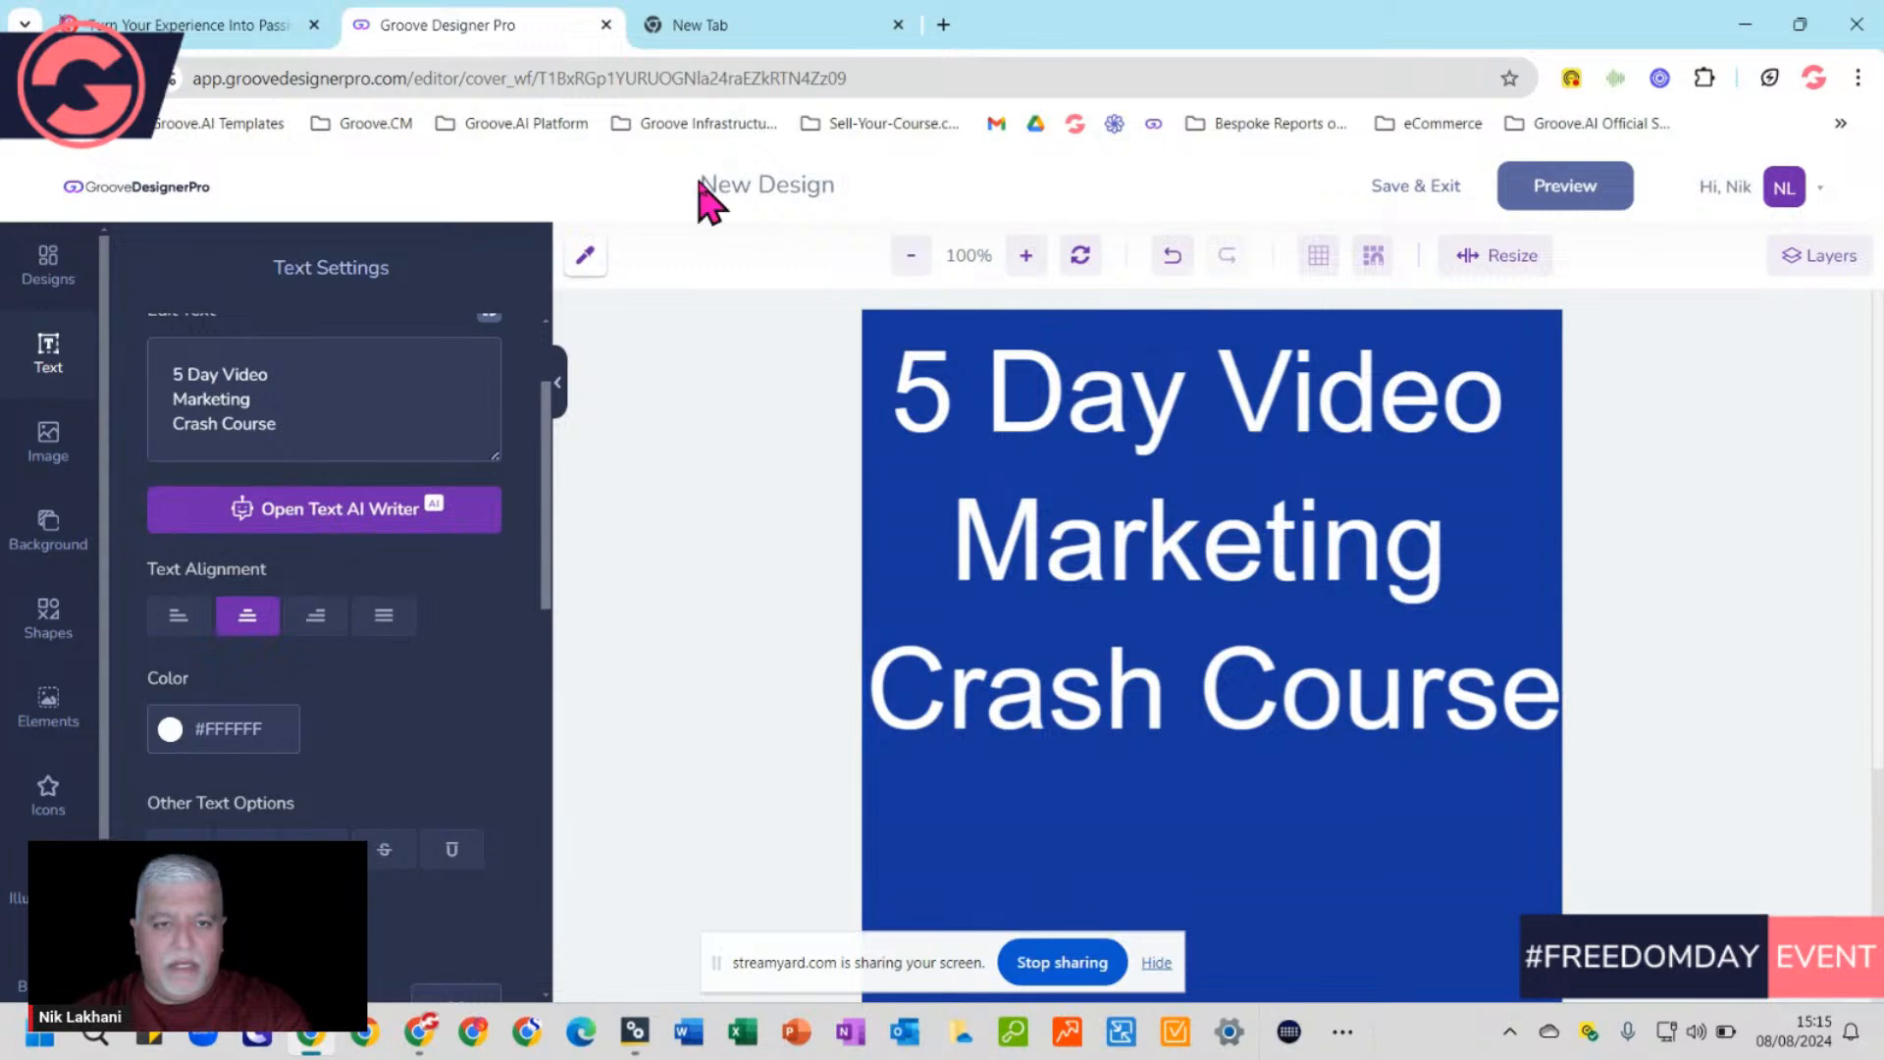
pyautogui.moveTo(279, 425); pyautogui.dragTo(168, 390)
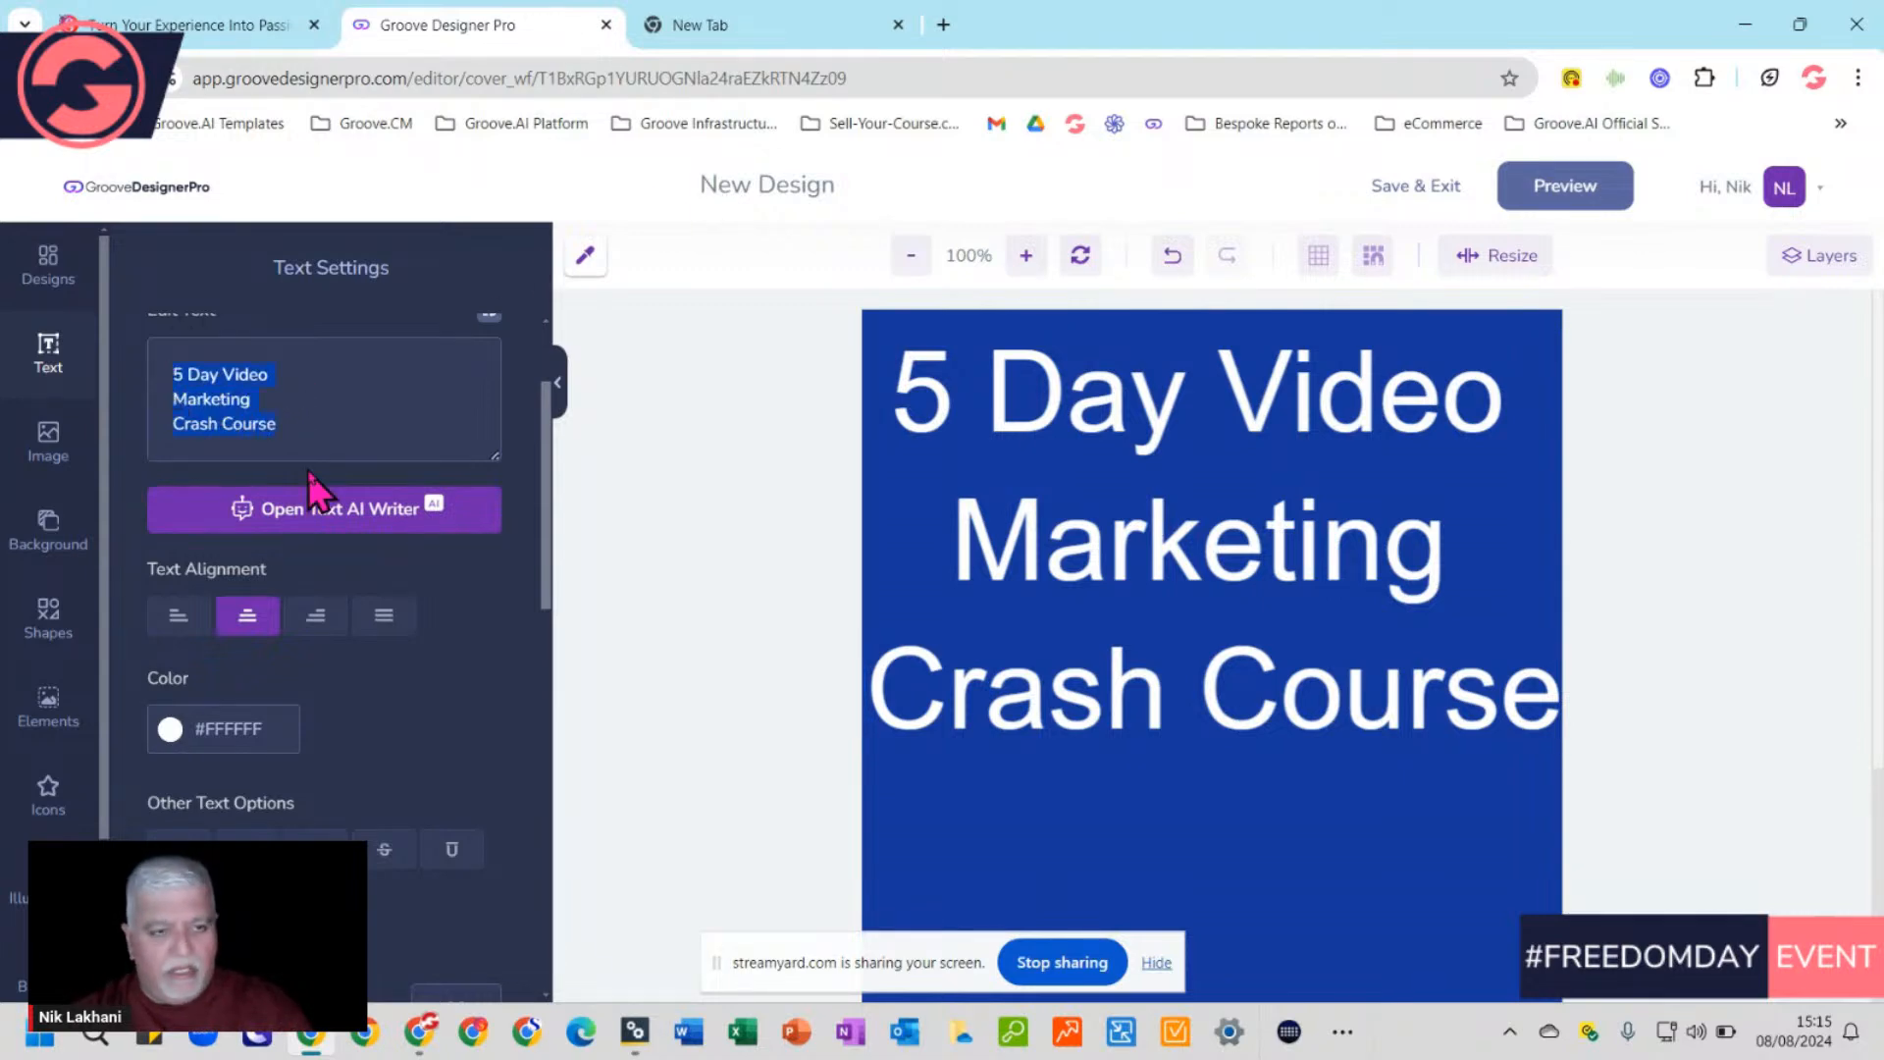
# Replace the design name 'New Design' with the copied title text from clipboard history
pyautogui.click(720, 183)
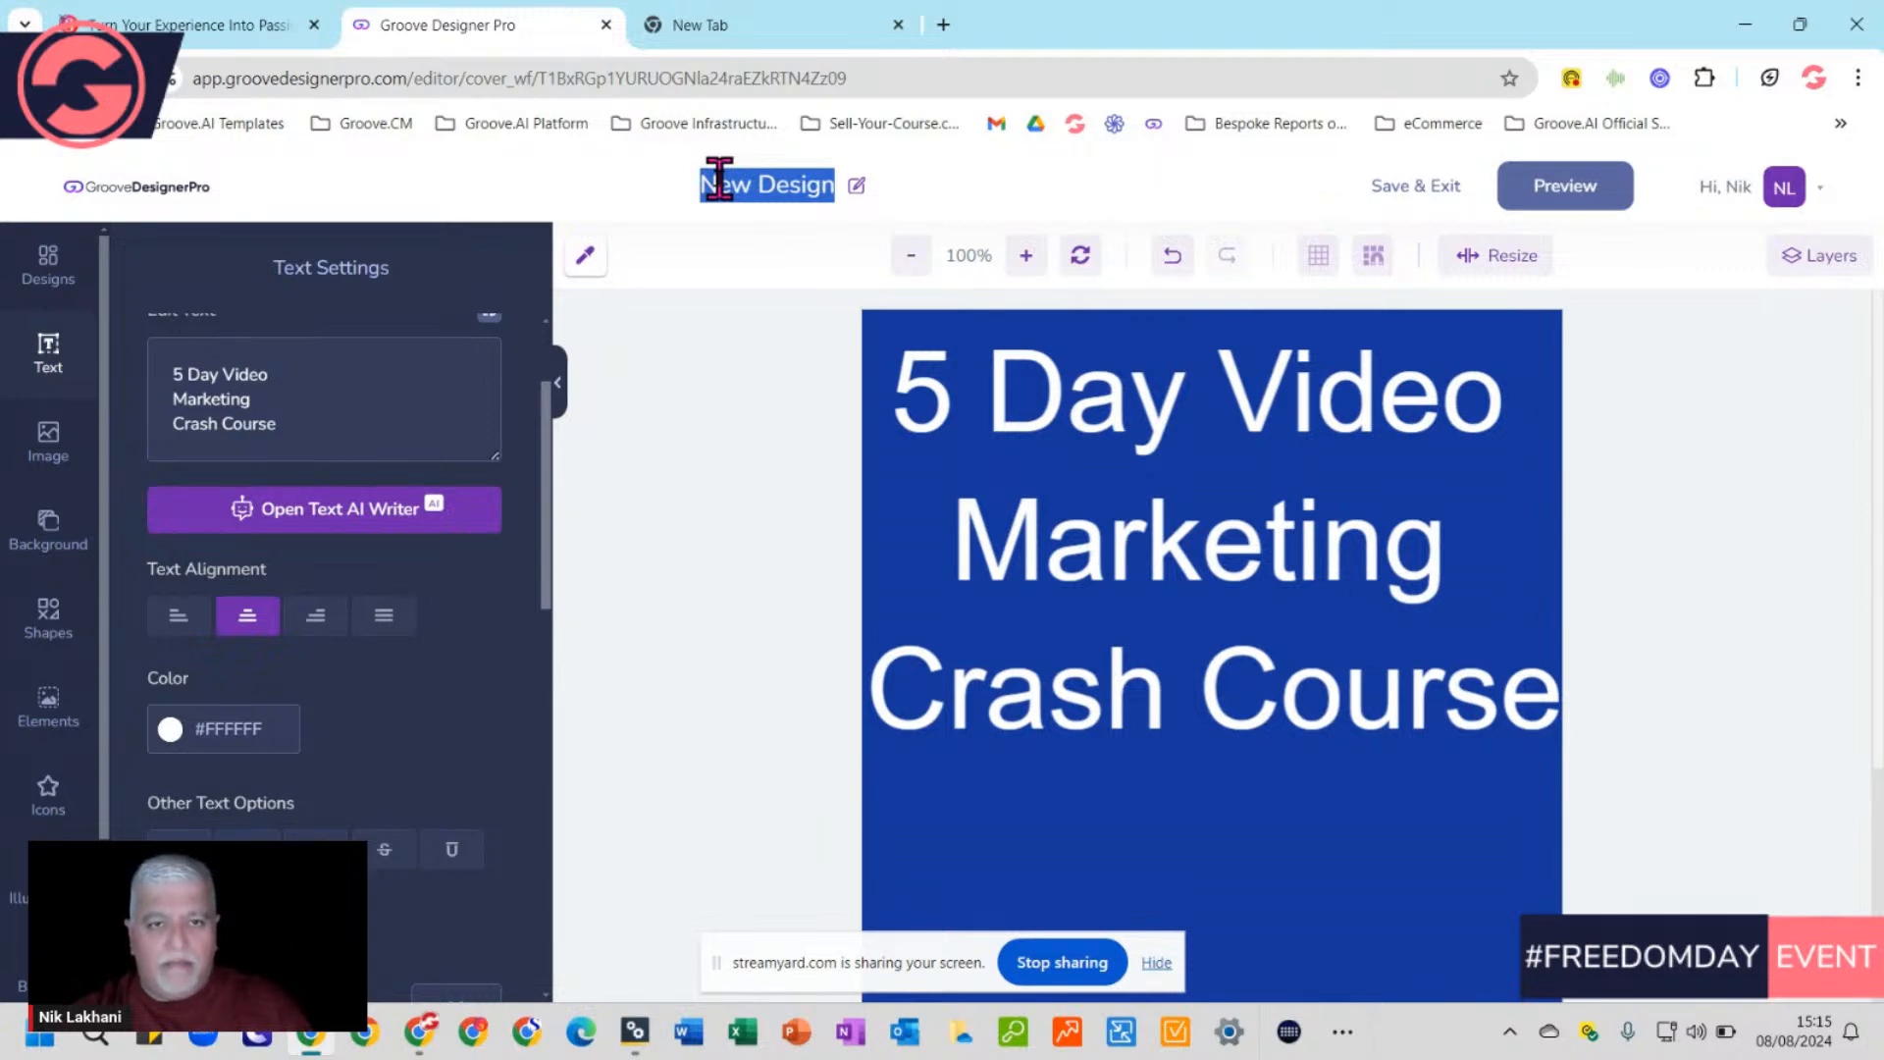
pyautogui.press('super+v')
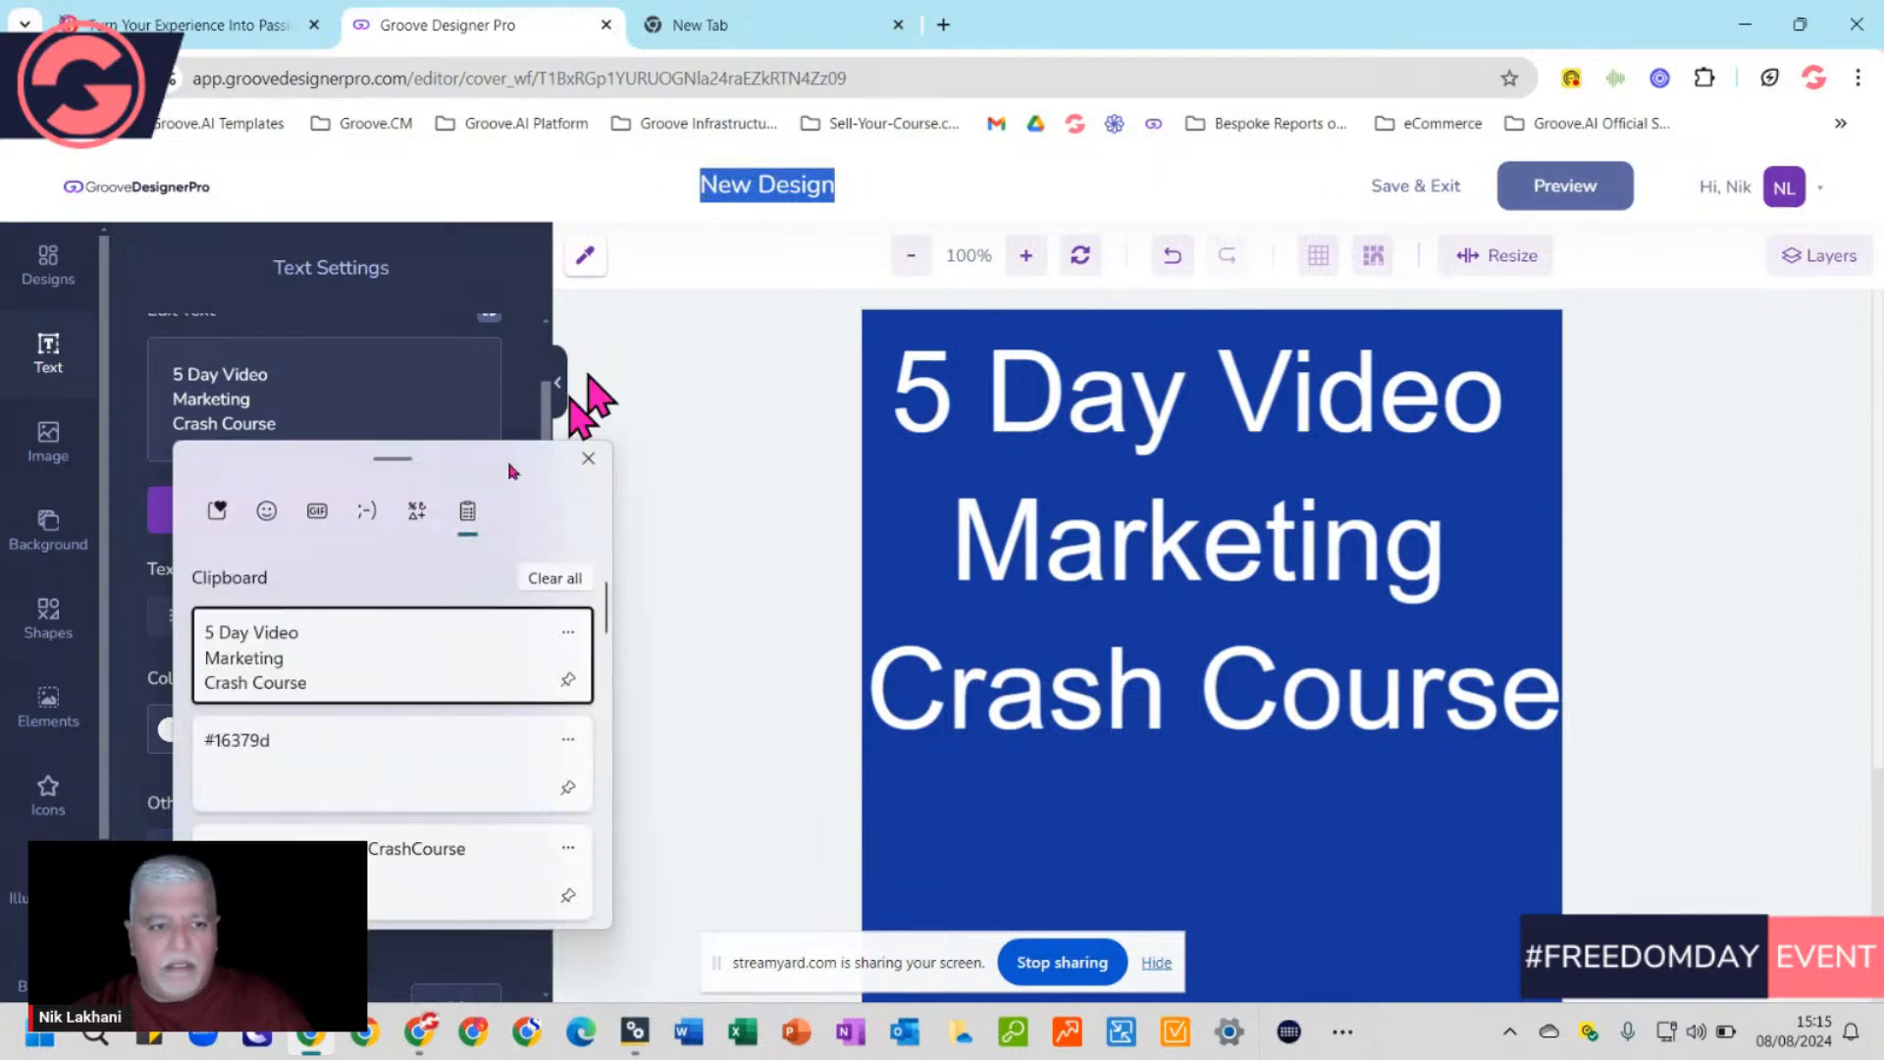
pyautogui.click(249, 651)
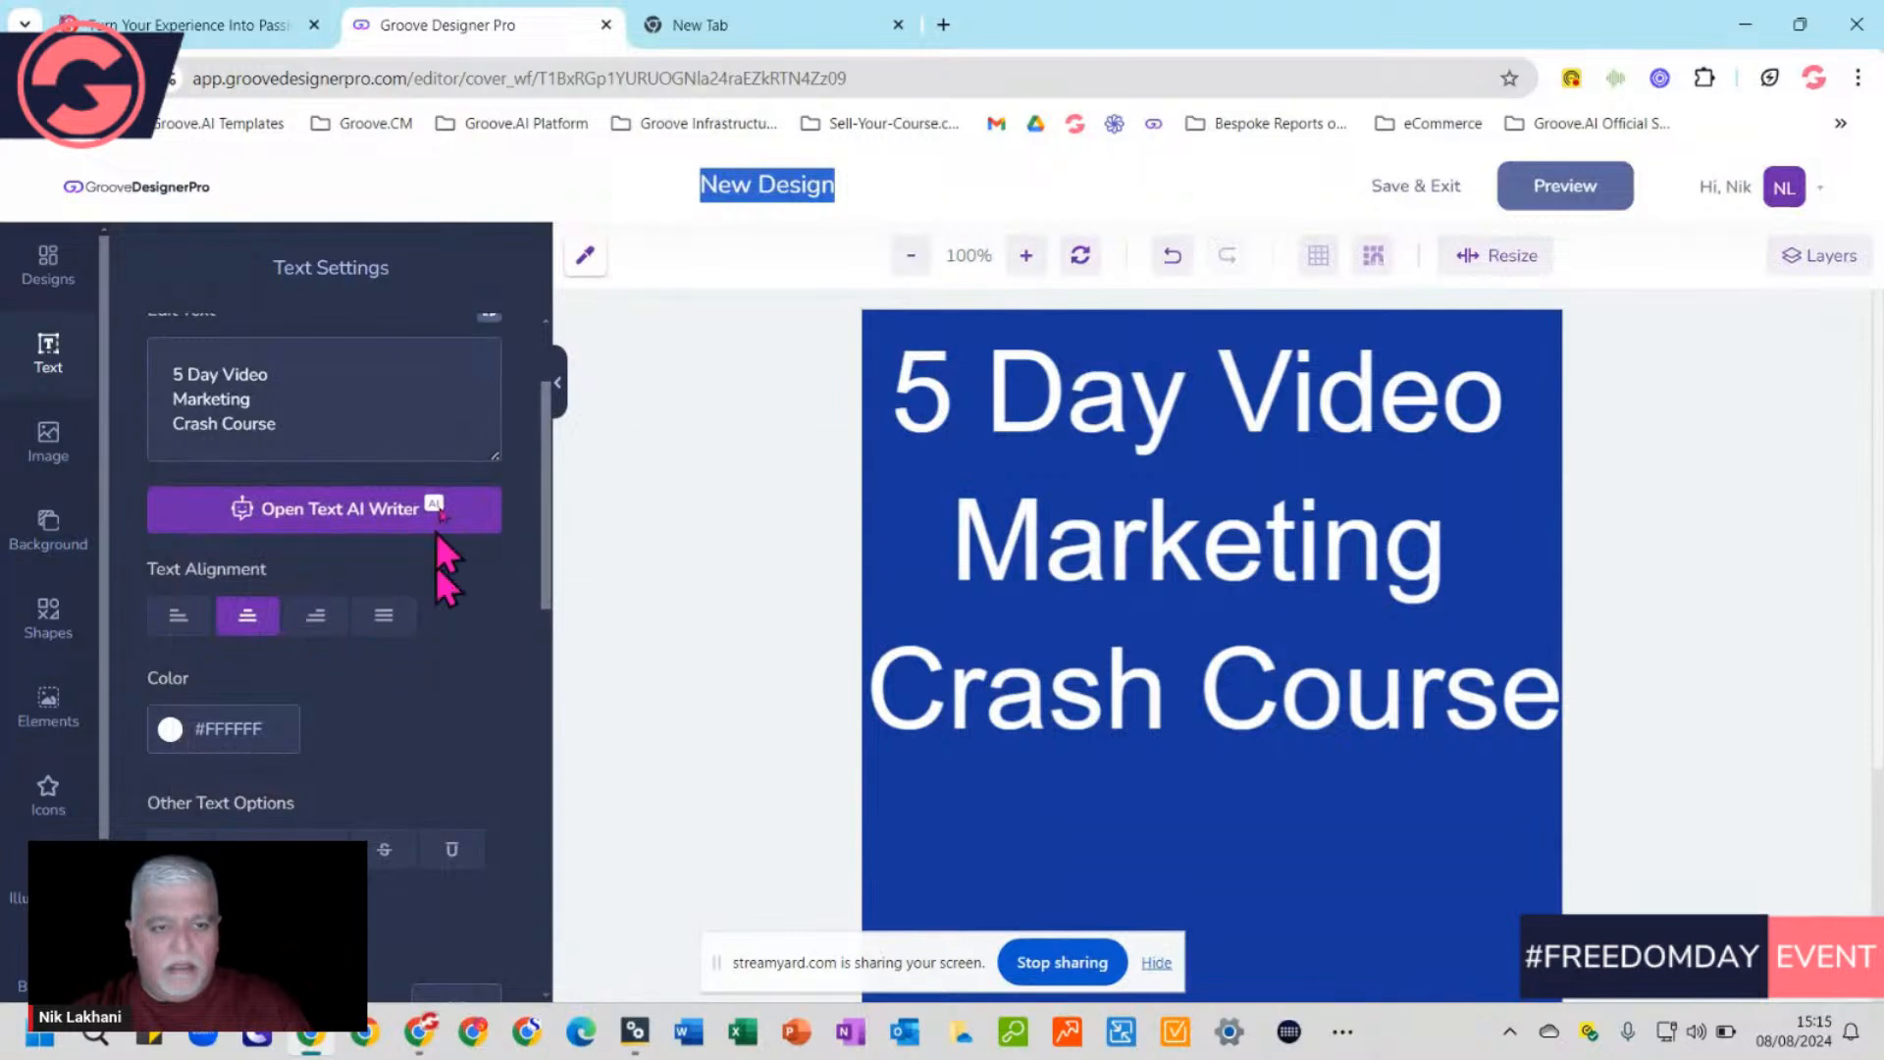
pyautogui.press('super+v')
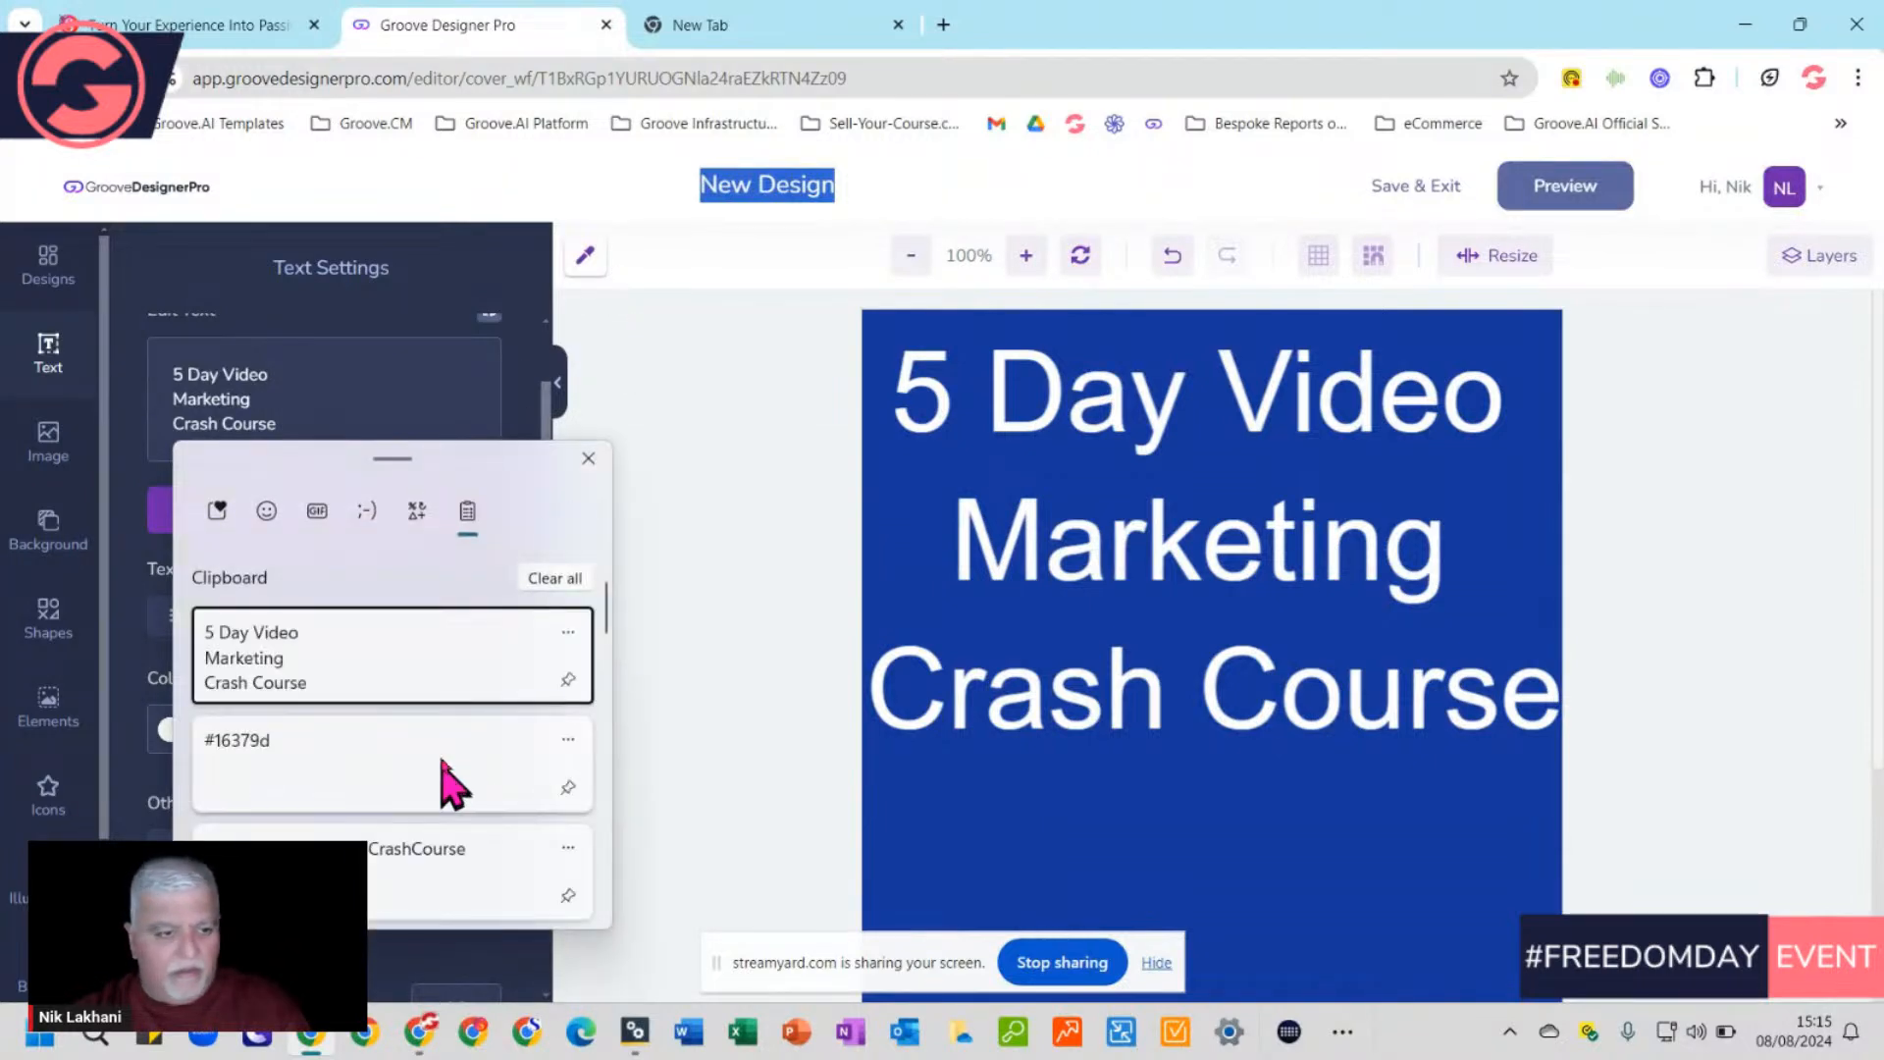
pyautogui.click(395, 844)
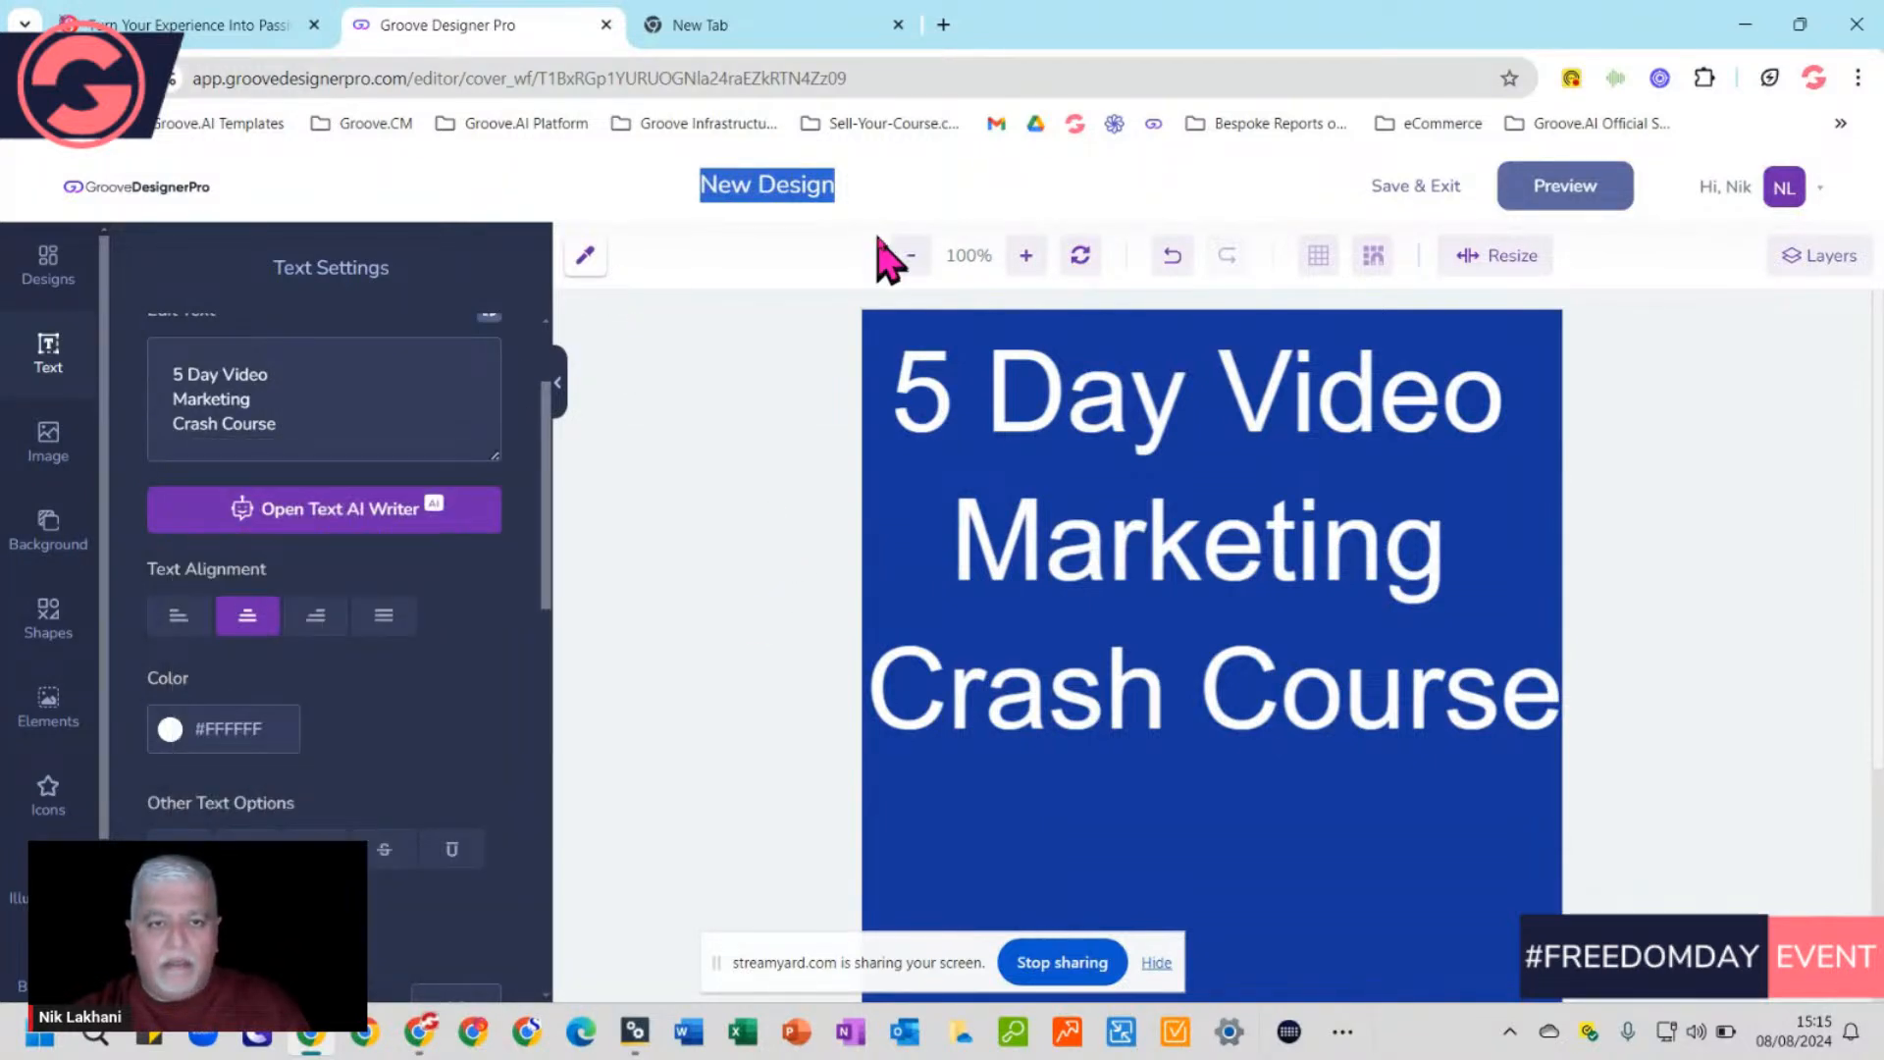
pyautogui.click(797, 186)
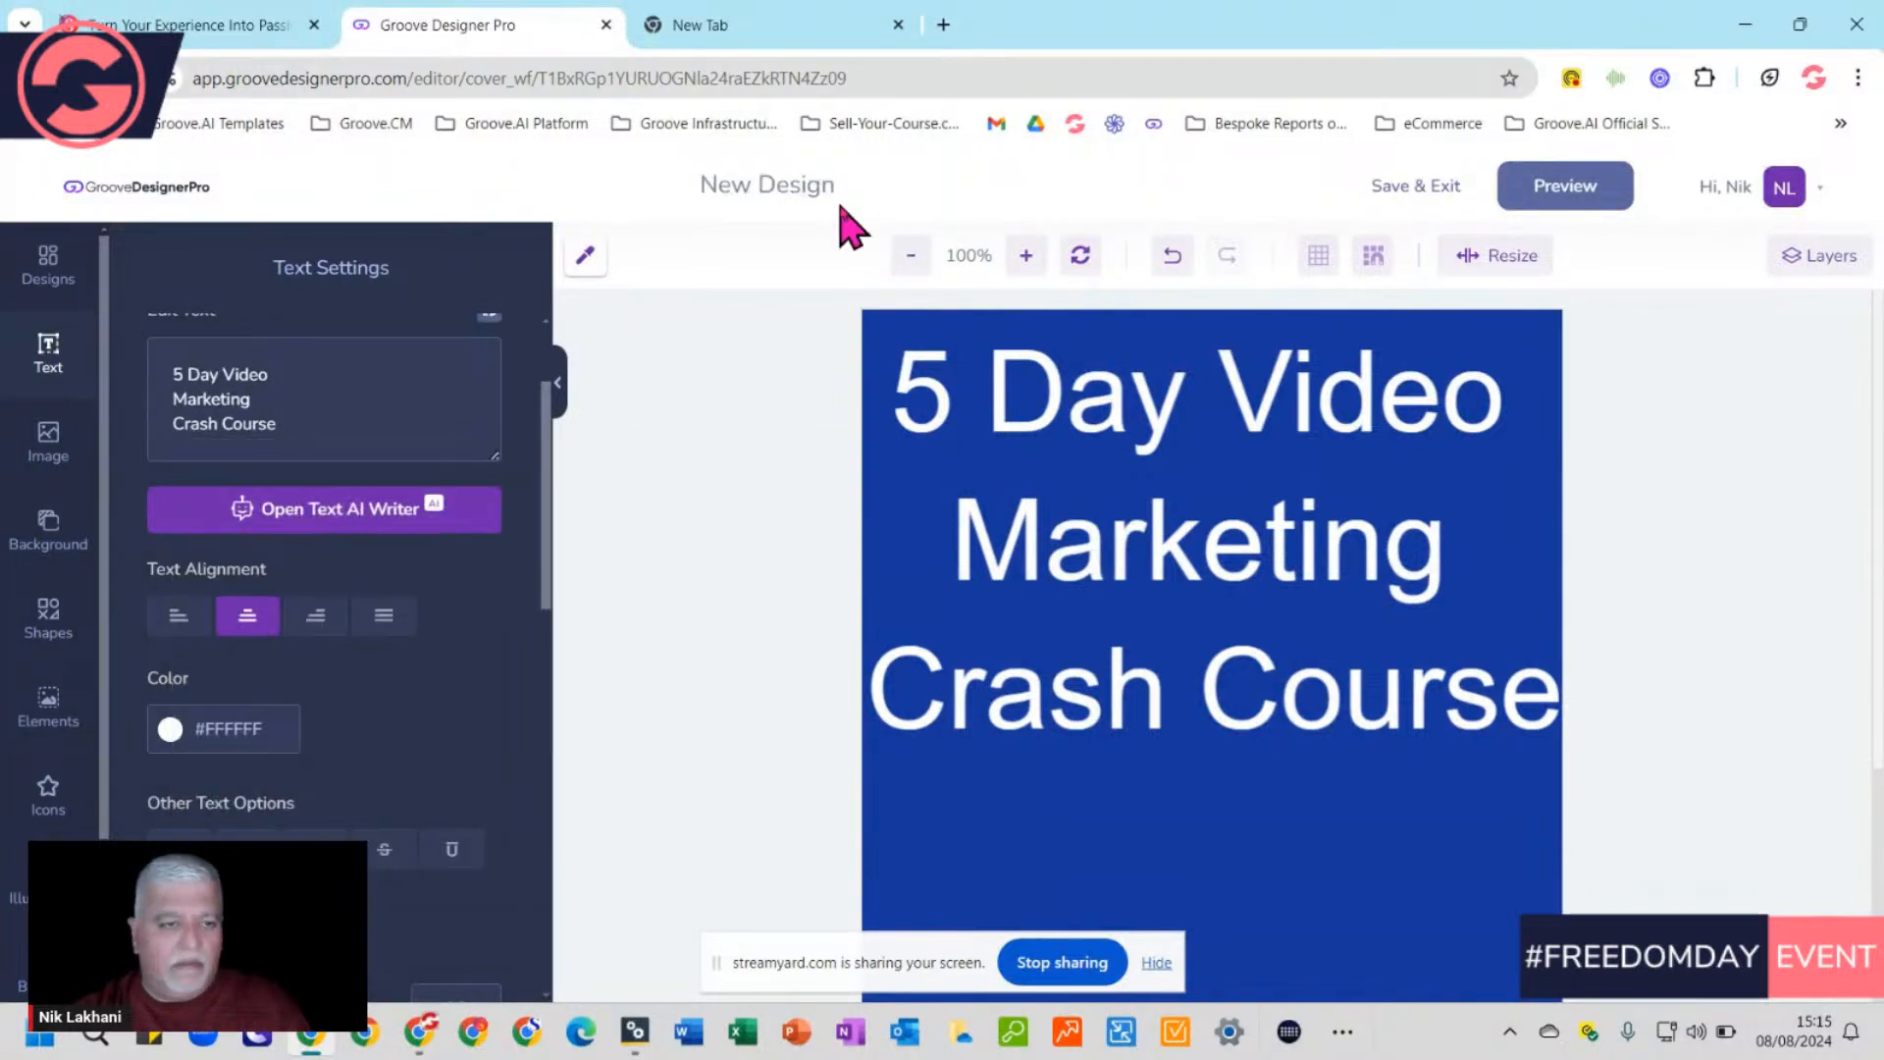
pyautogui.tripleClick(726, 185)
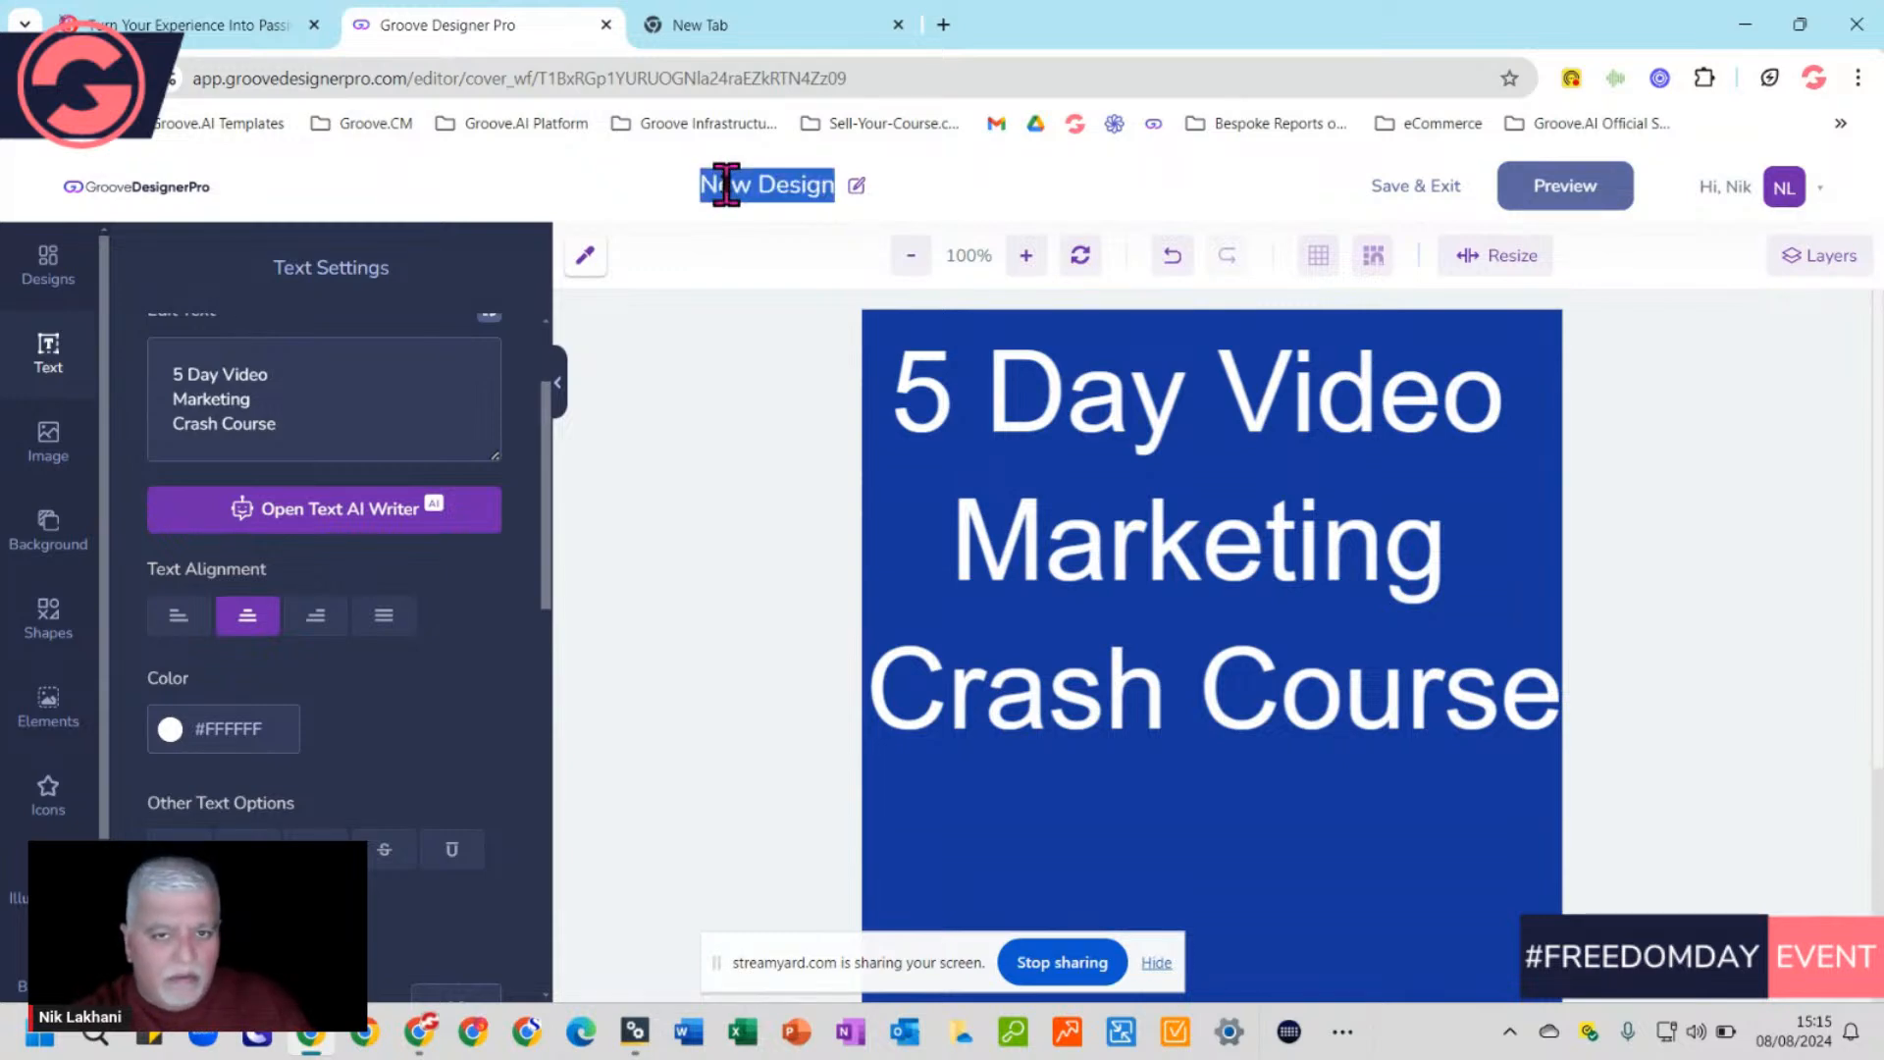
pyautogui.click(861, 186)
pyautogui.tripleClick(797, 185)
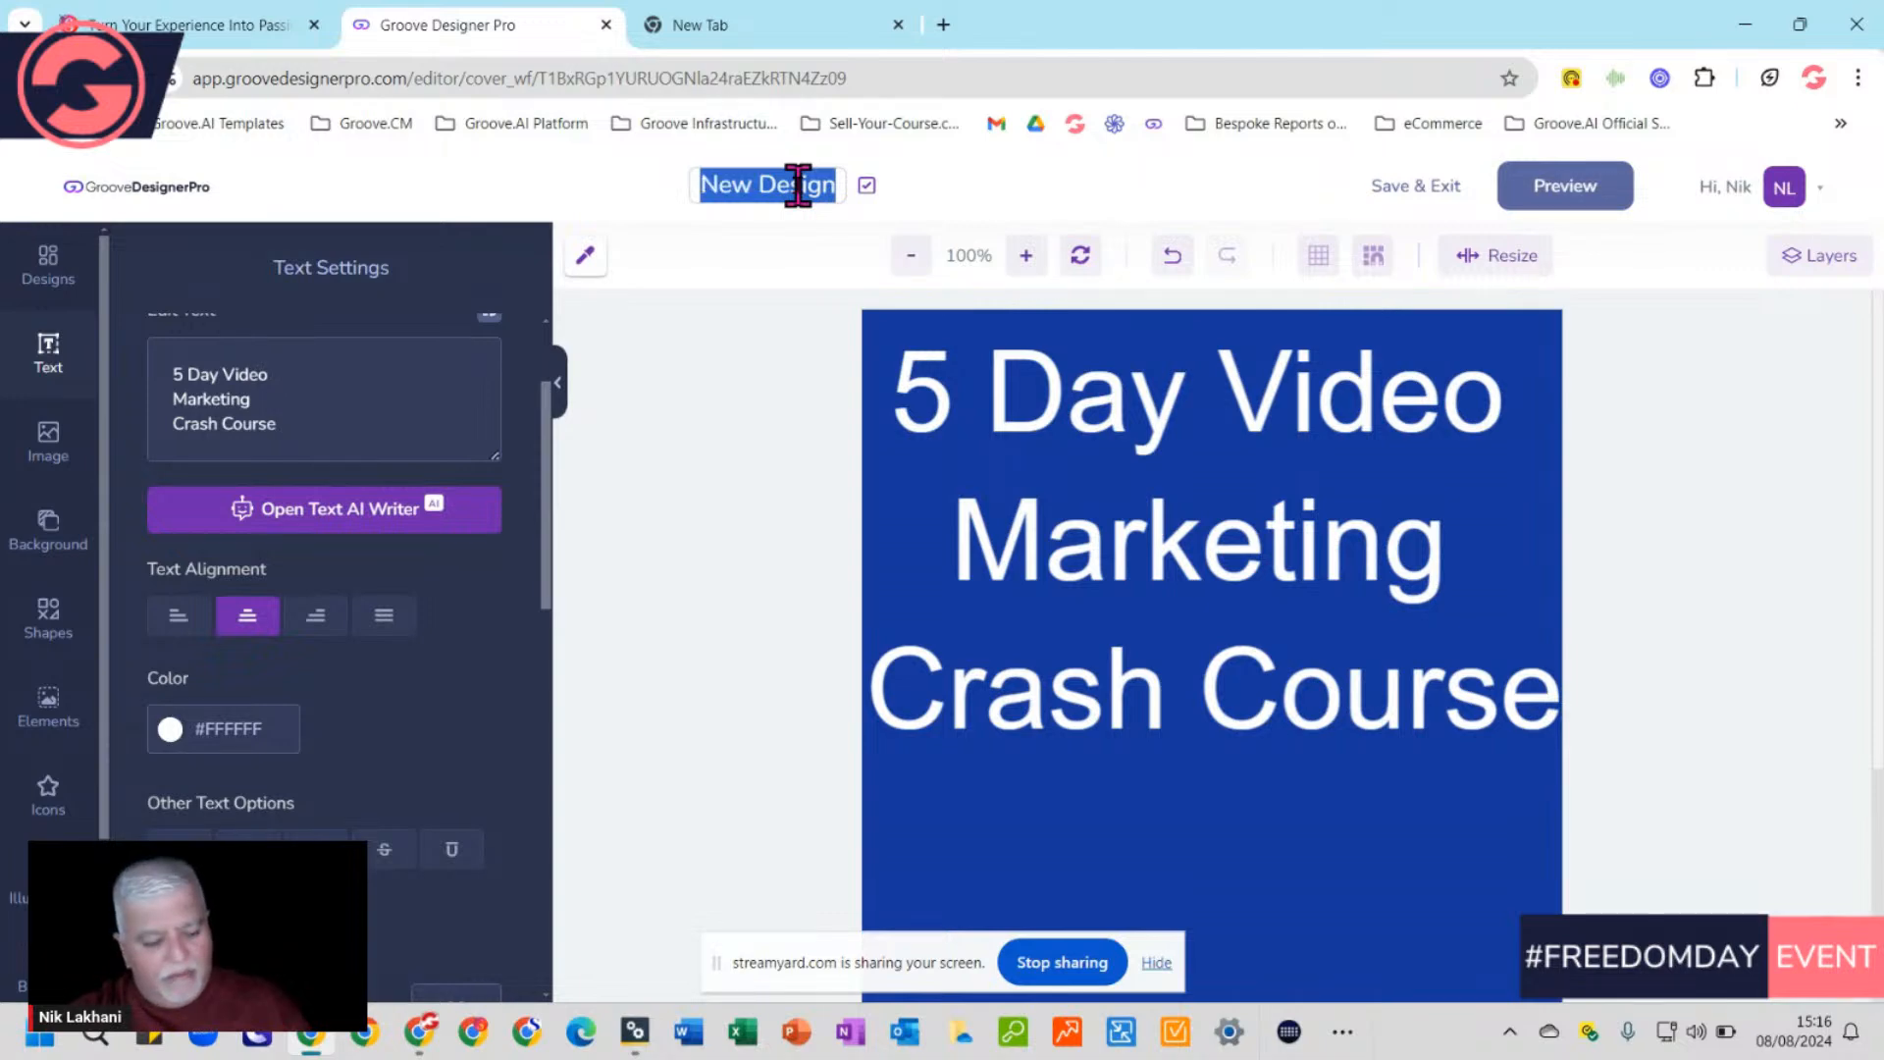
pyautogui.press('super+v')
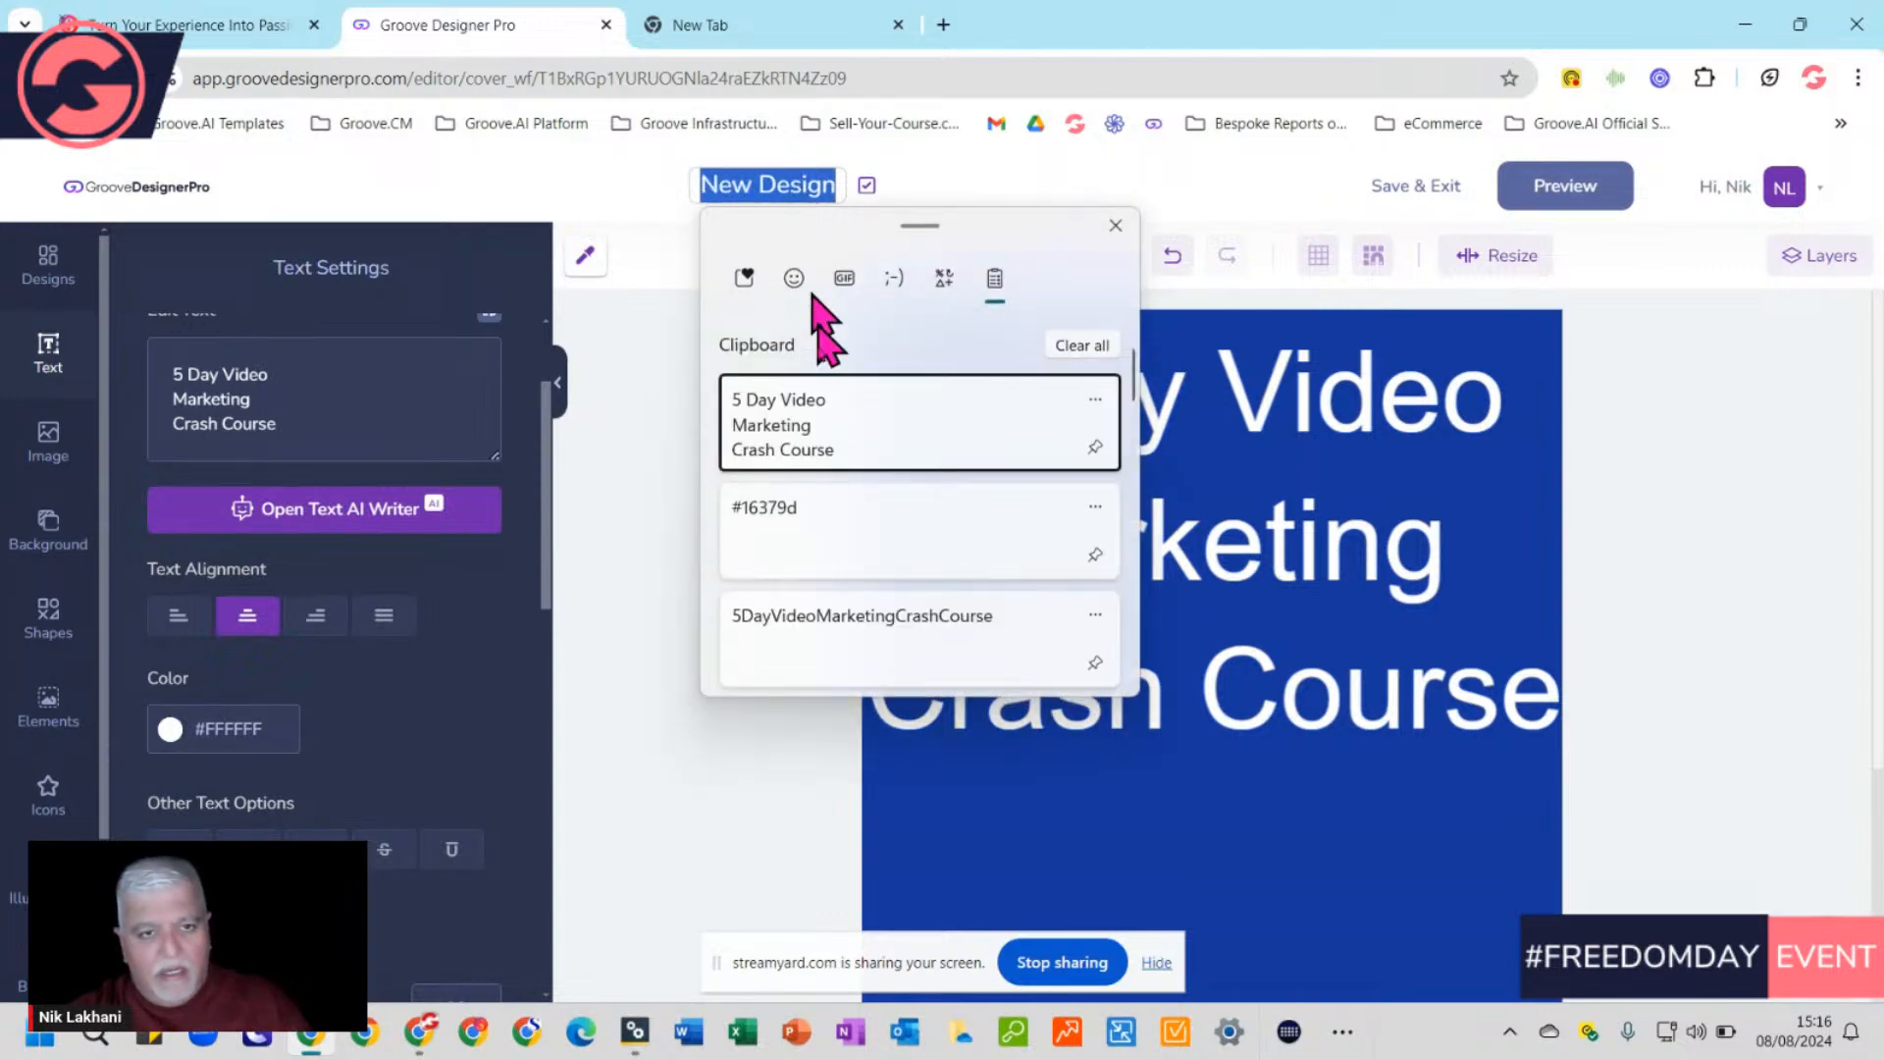
pyautogui.click(820, 628)
# Add spaces so the name reads '5 Day Video Marketing Crash Course' and confirm it
pyautogui.click(592, 184)
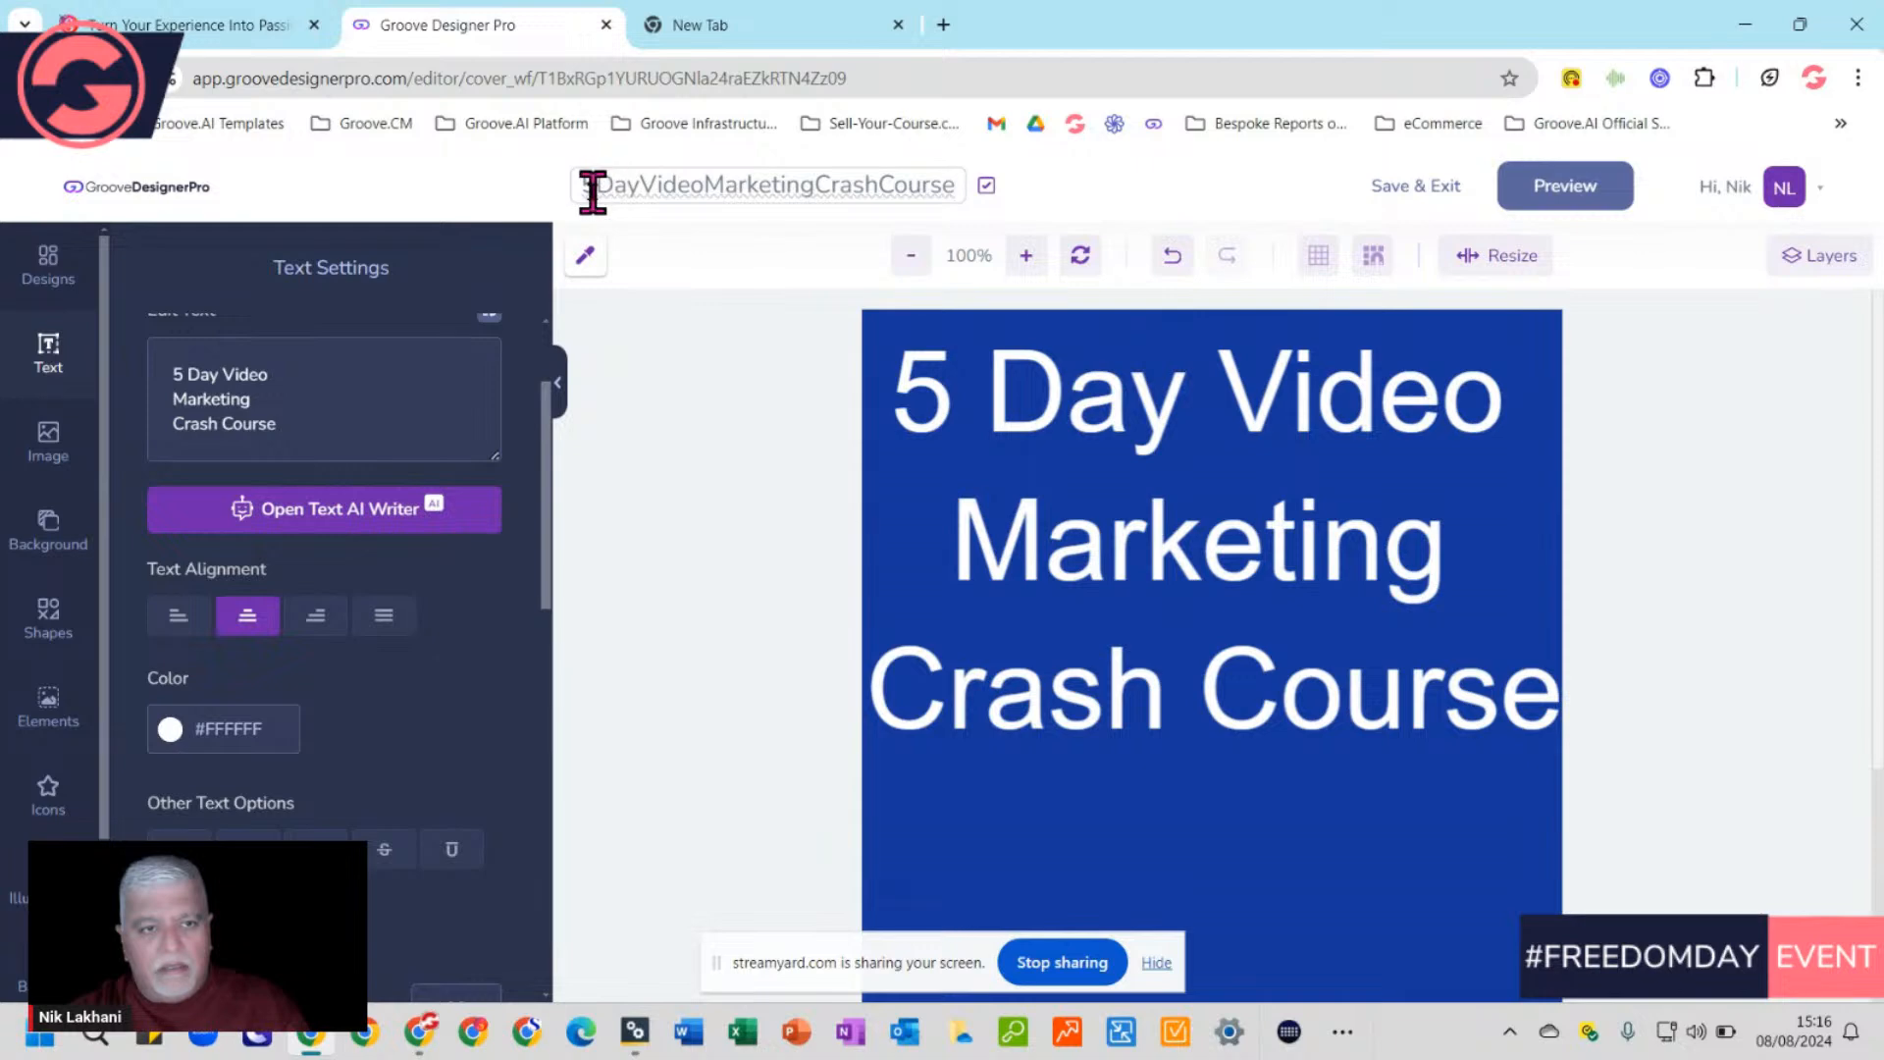
pyautogui.click(643, 184)
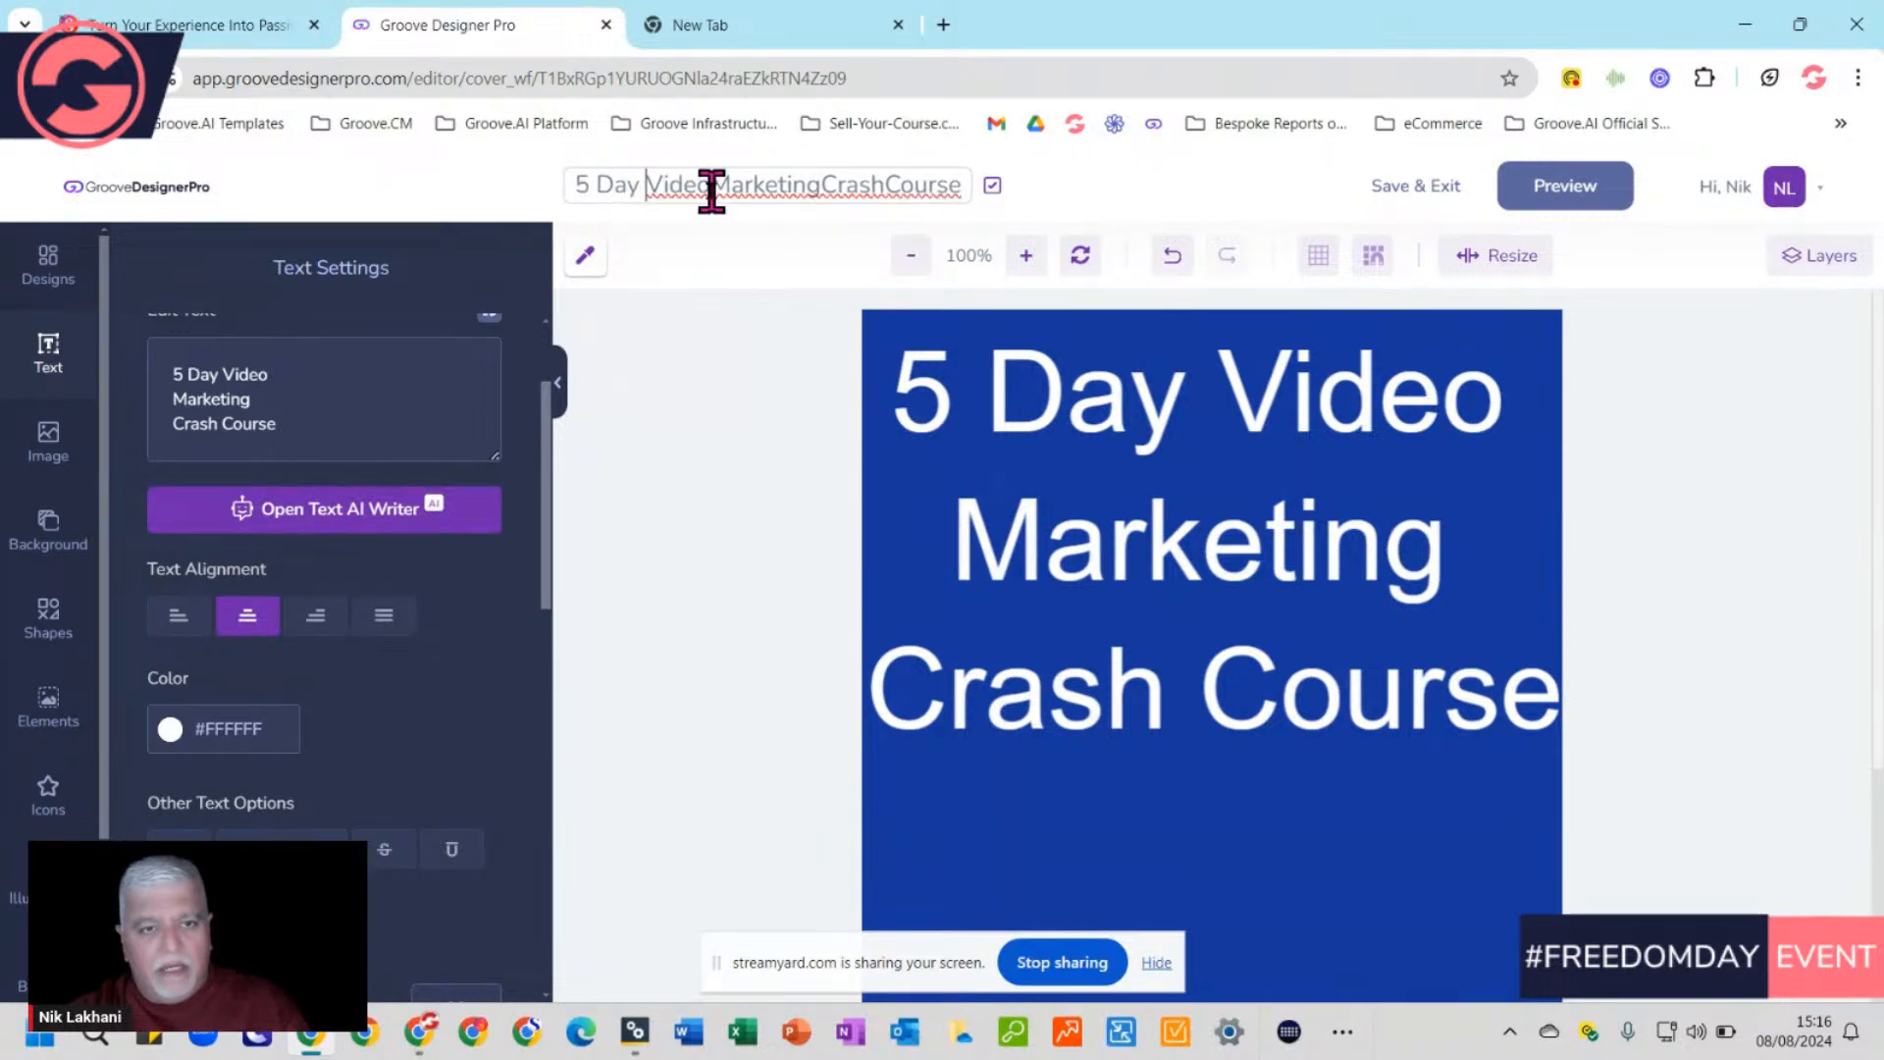
pyautogui.click(710, 187)
pyautogui.click(817, 185)
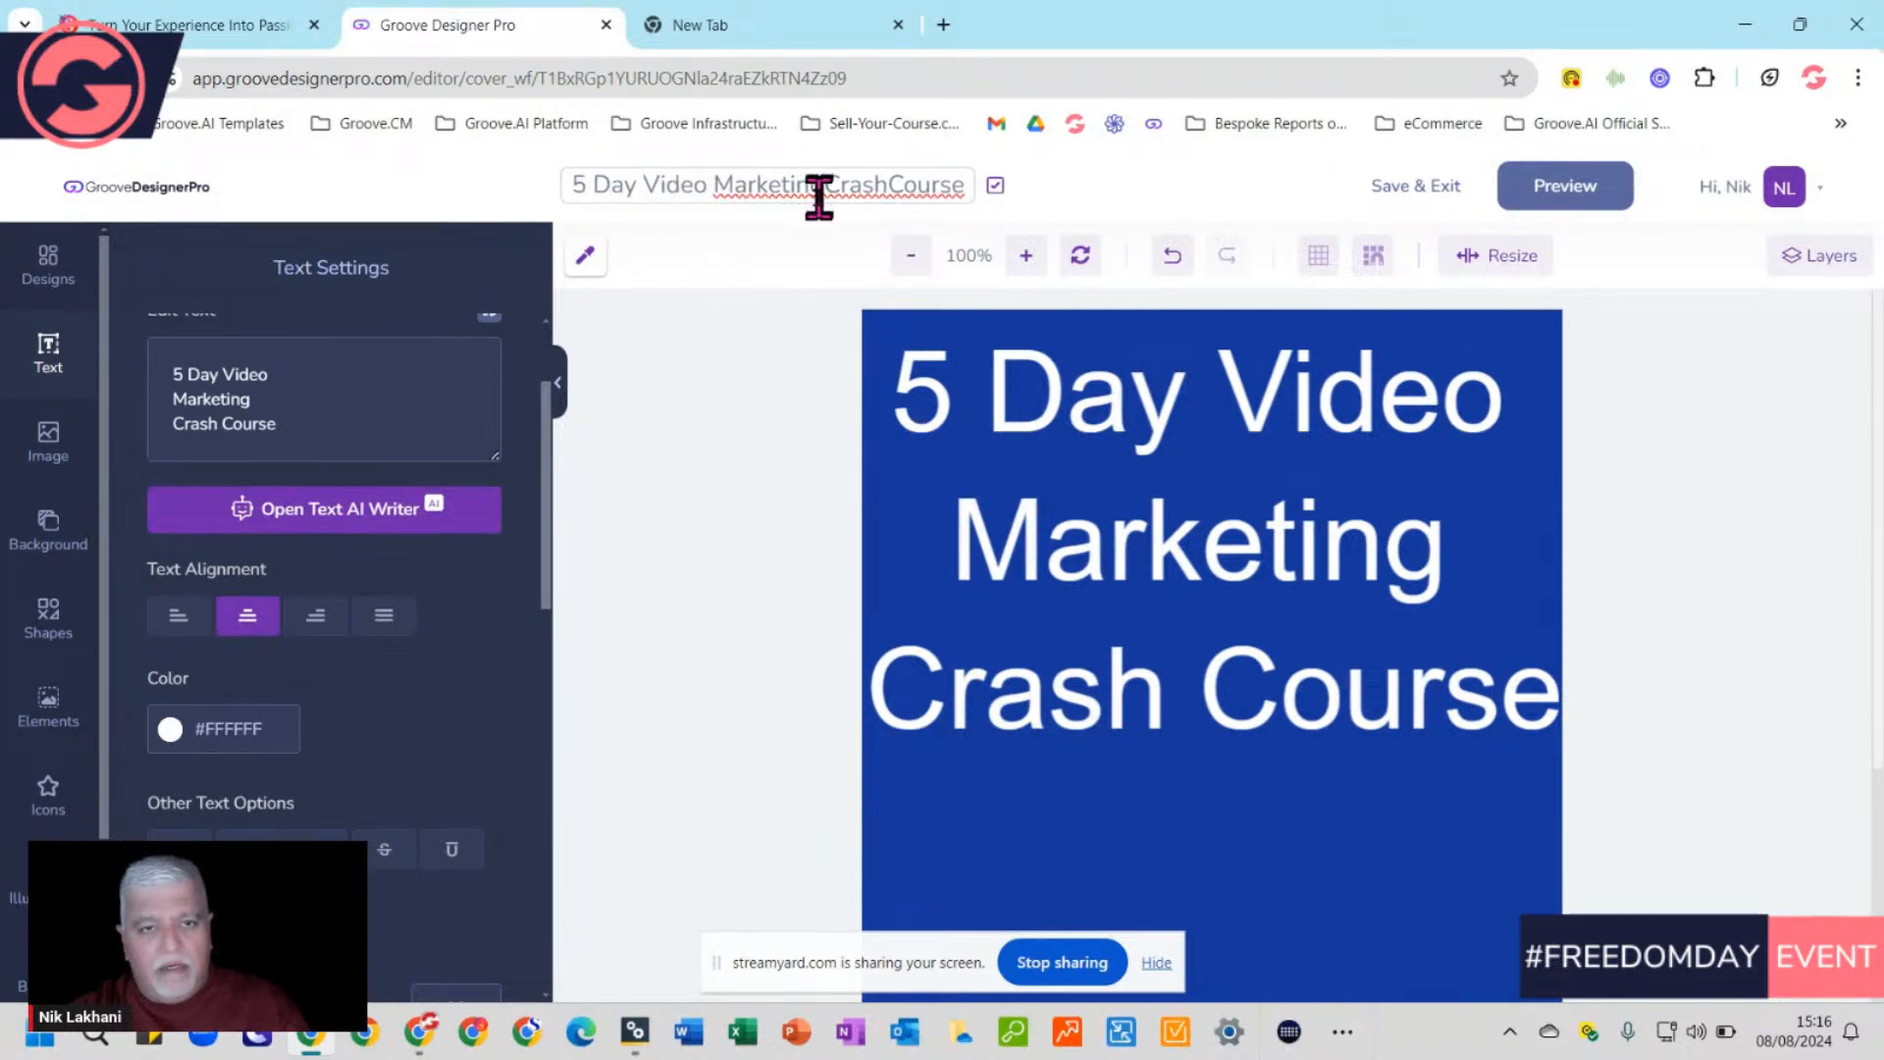
pyautogui.click(886, 187)
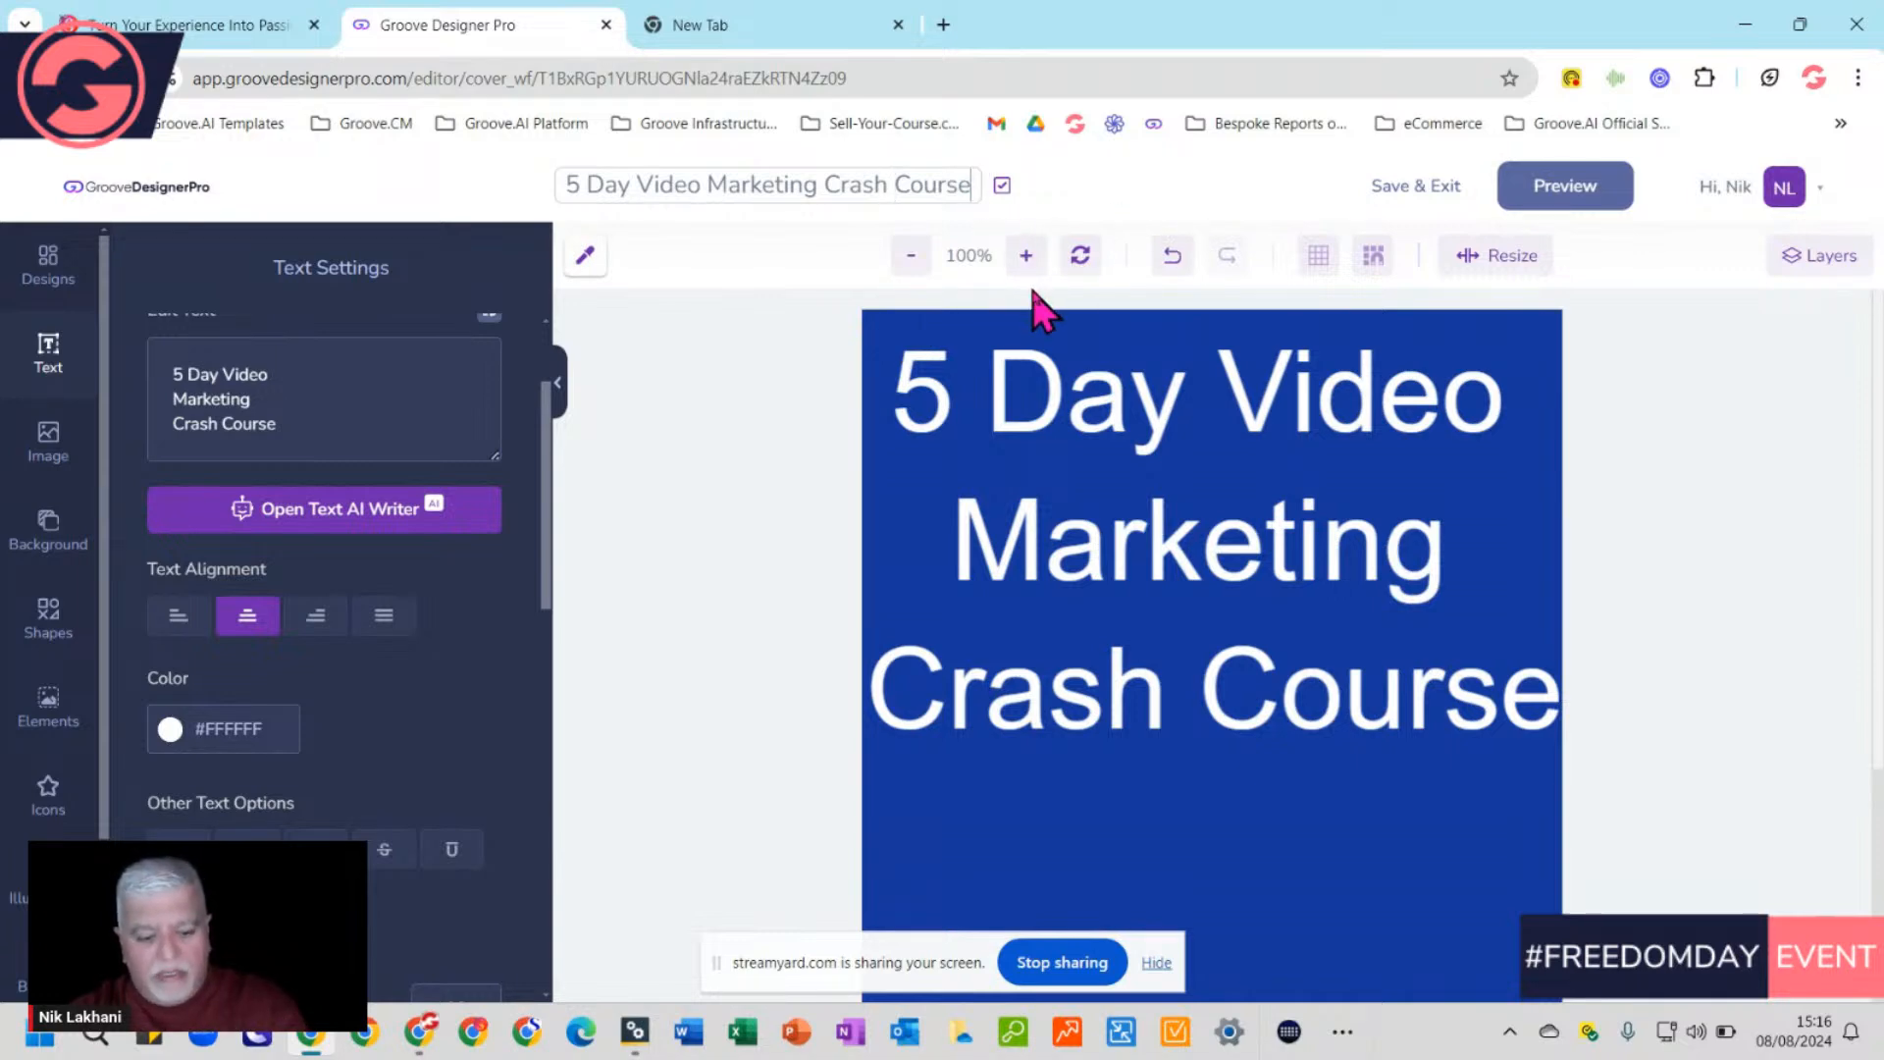
pyautogui.press('Return')
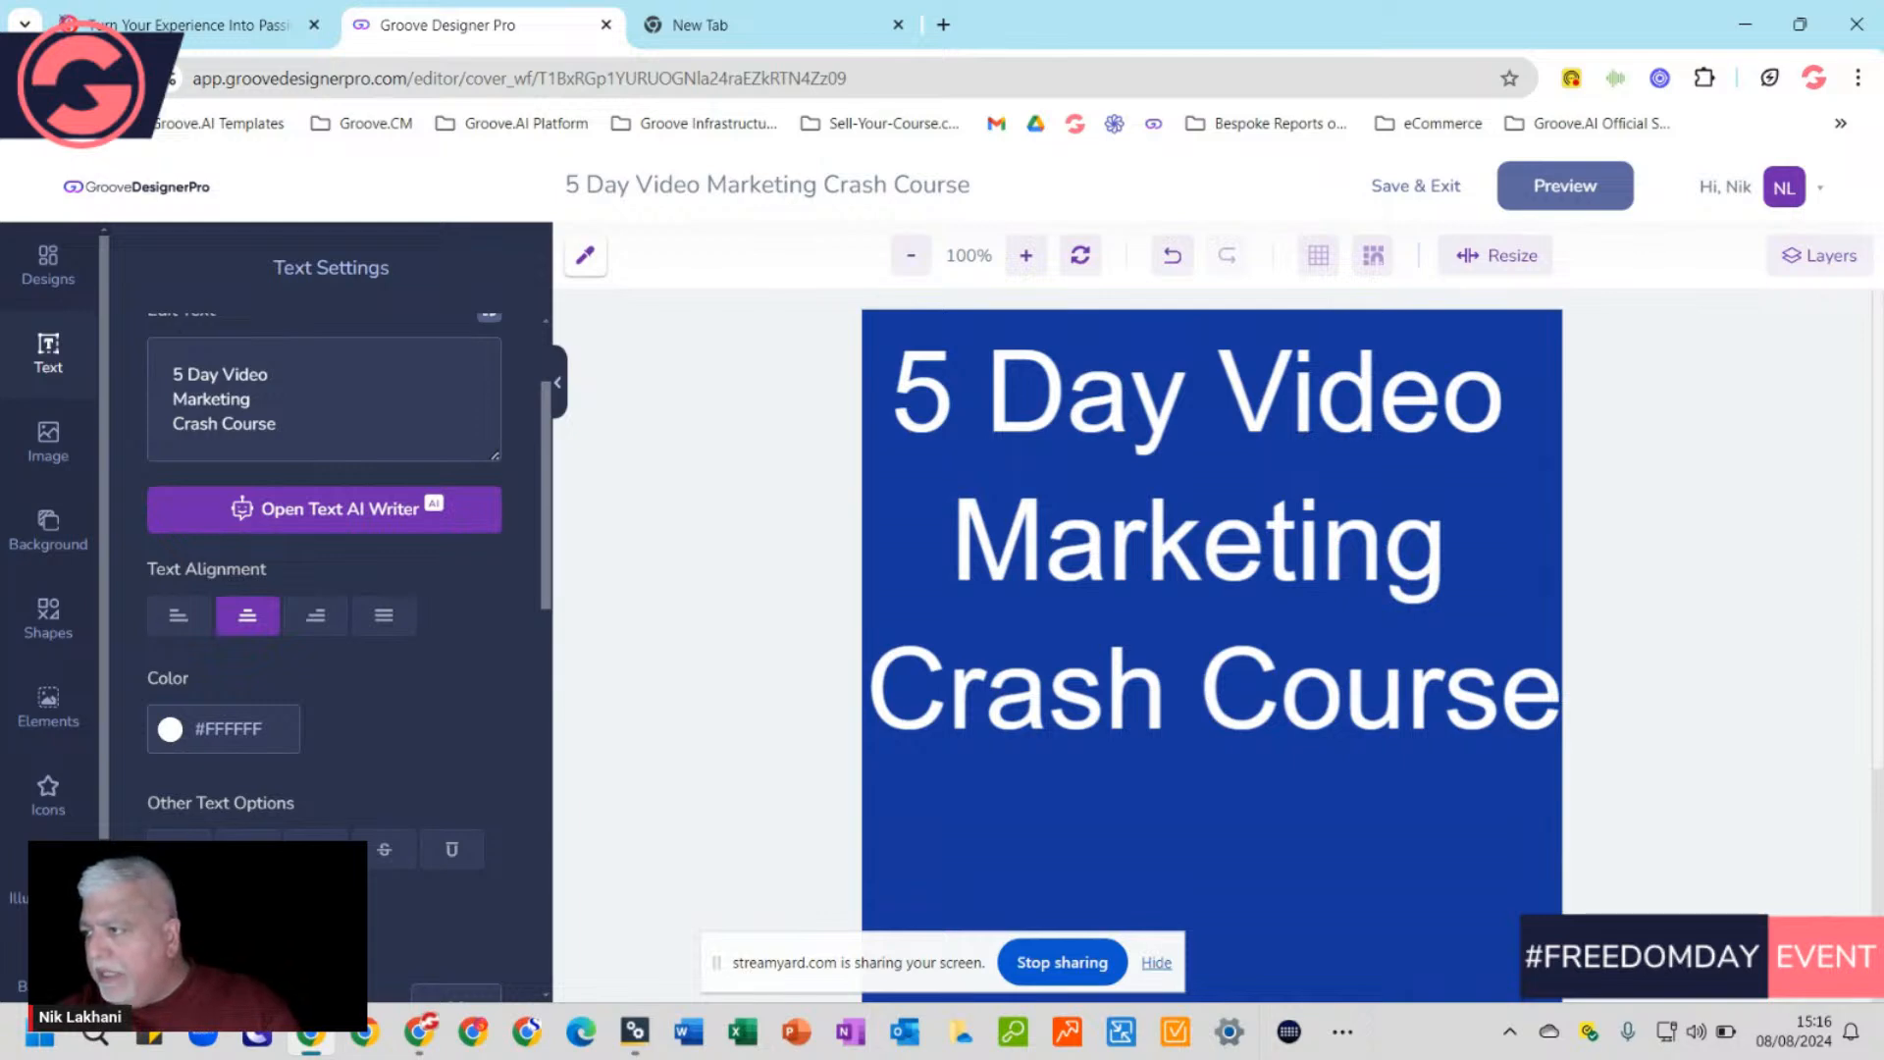
pyautogui.hotkey('alt', 'Tab')
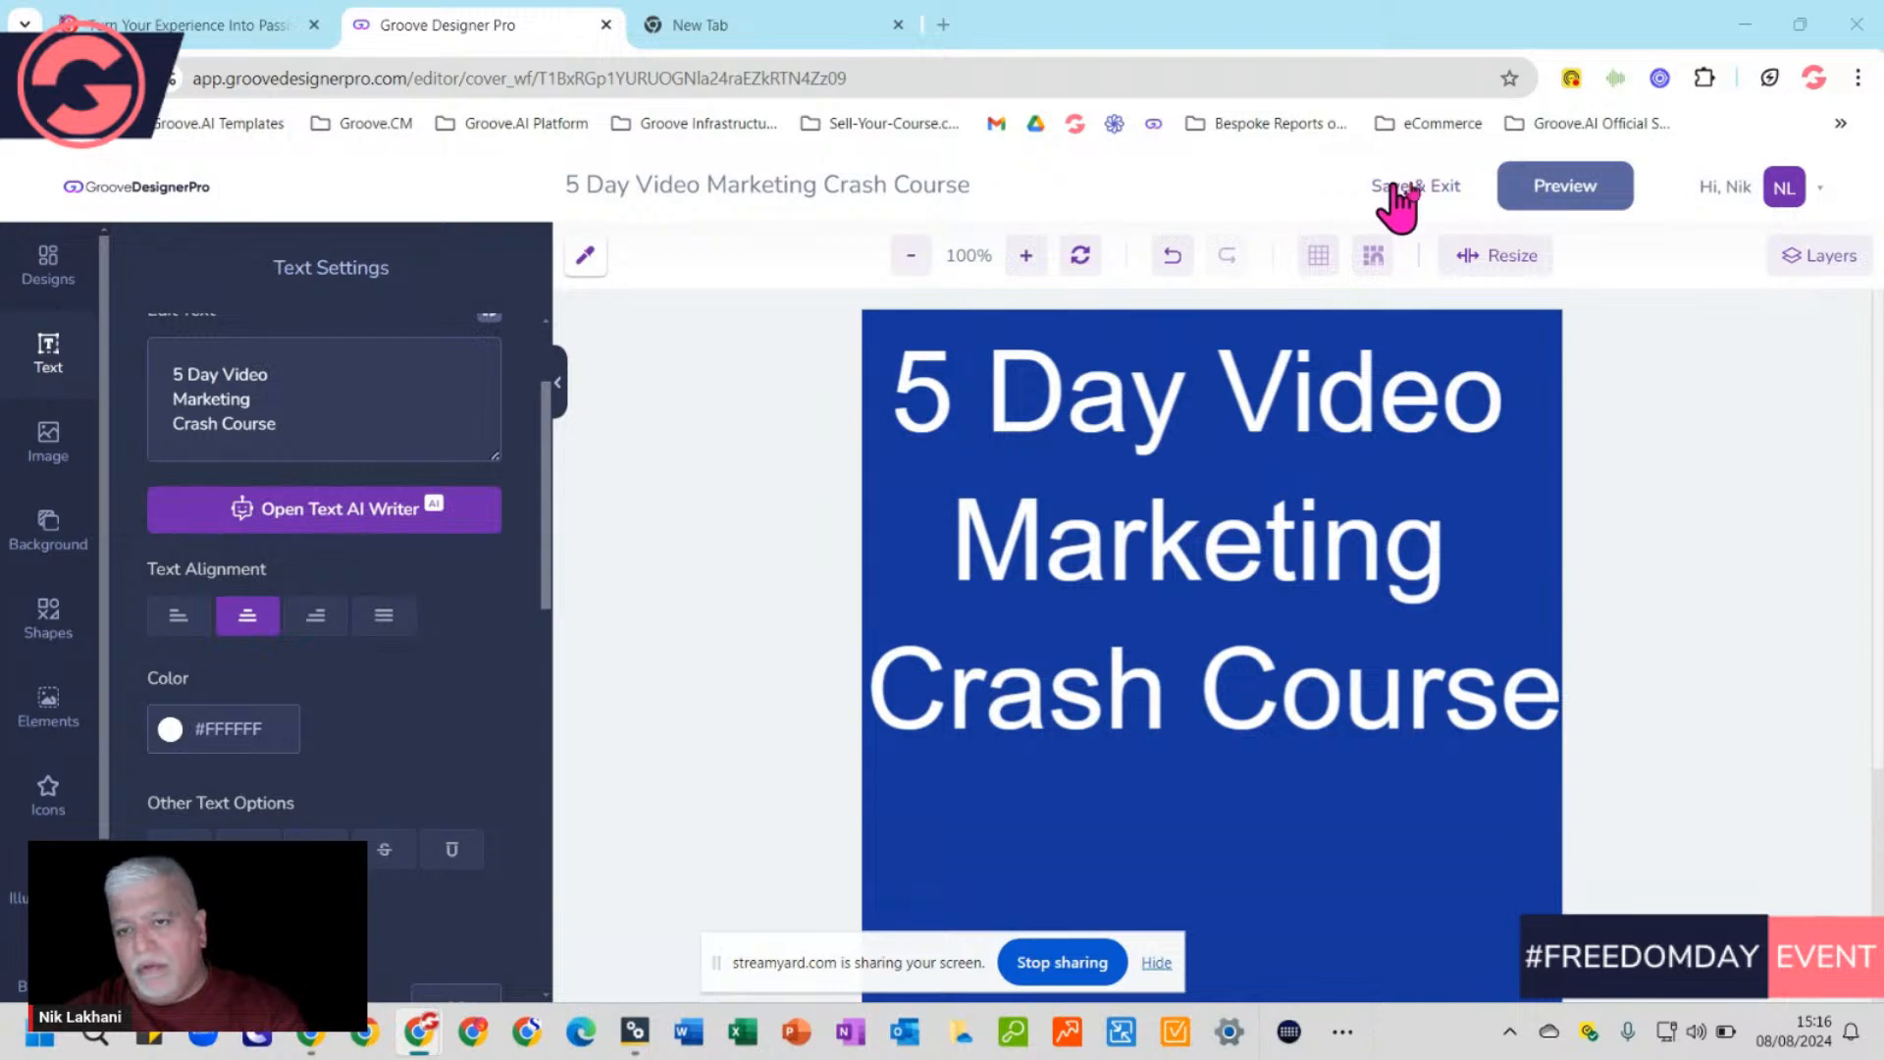
# Save and exit, viewing the blue cover with white title on the Book 6 3D mockup
pyautogui.click(1439, 208)
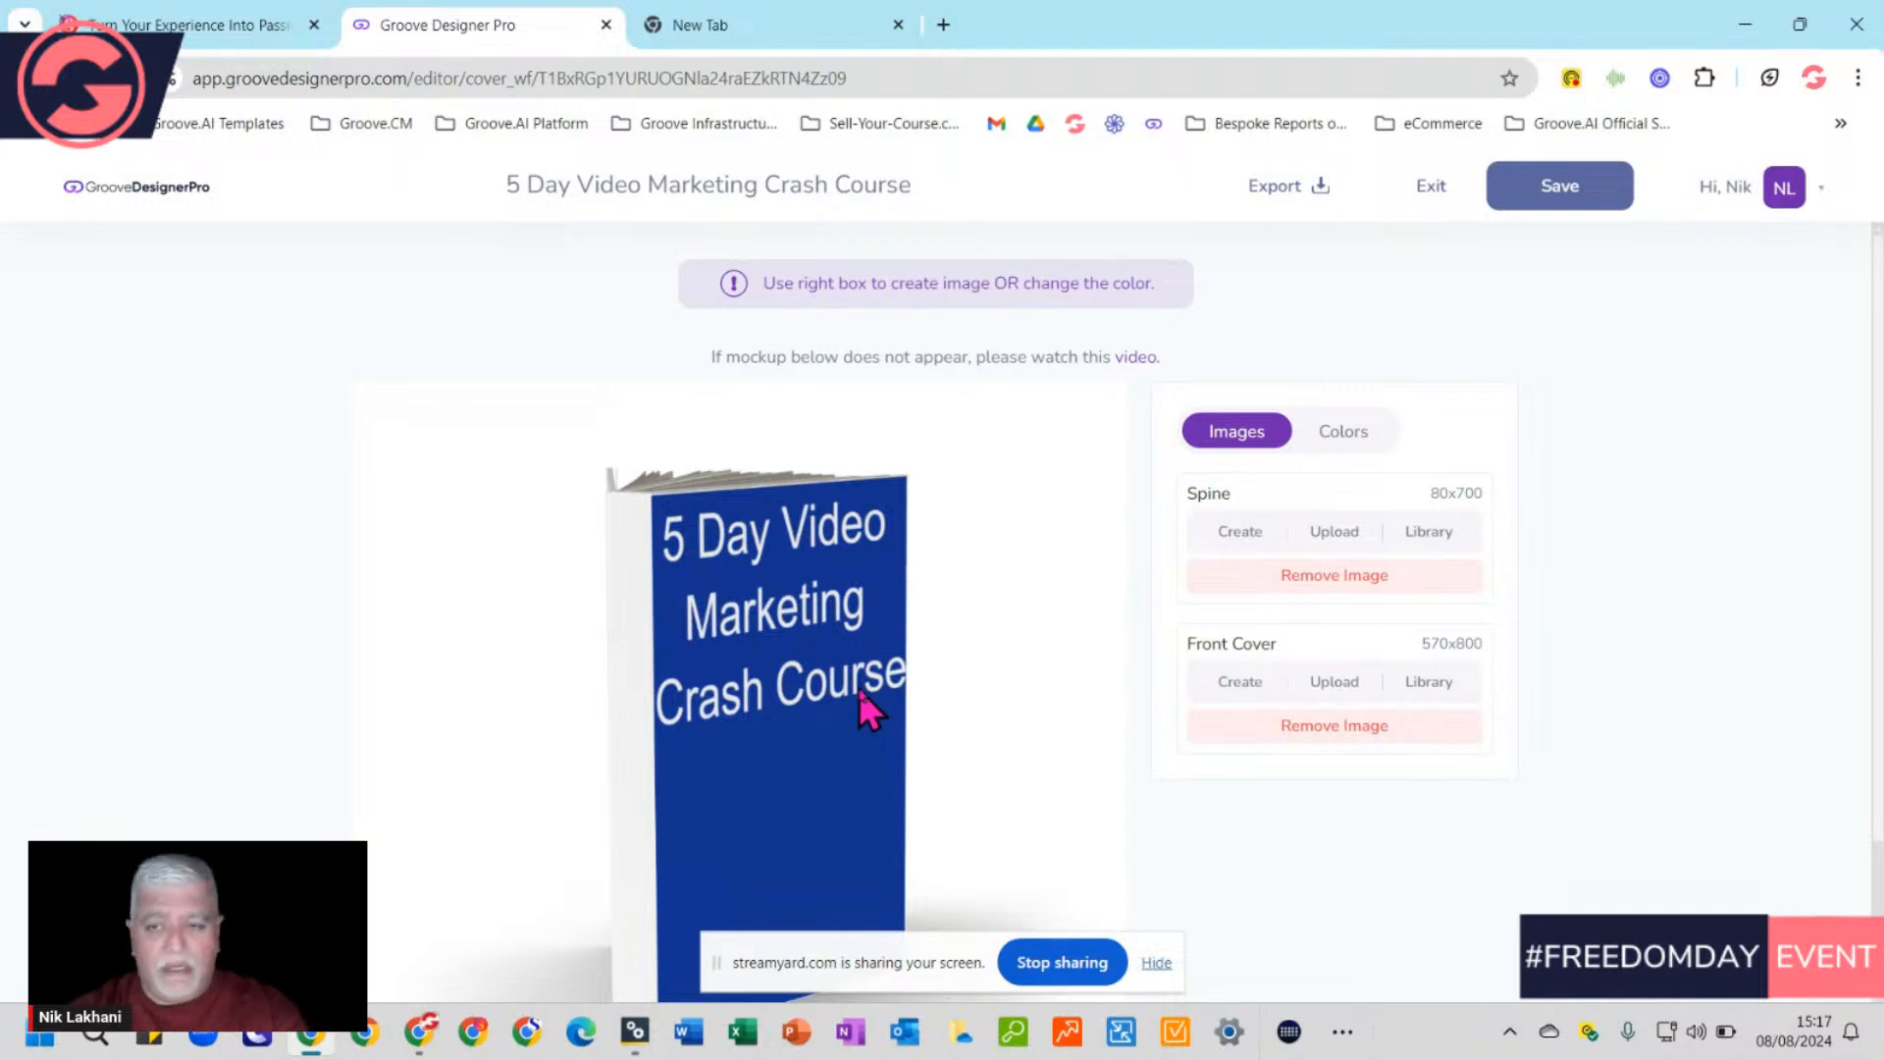
pyautogui.scroll(-2, 845, 692)
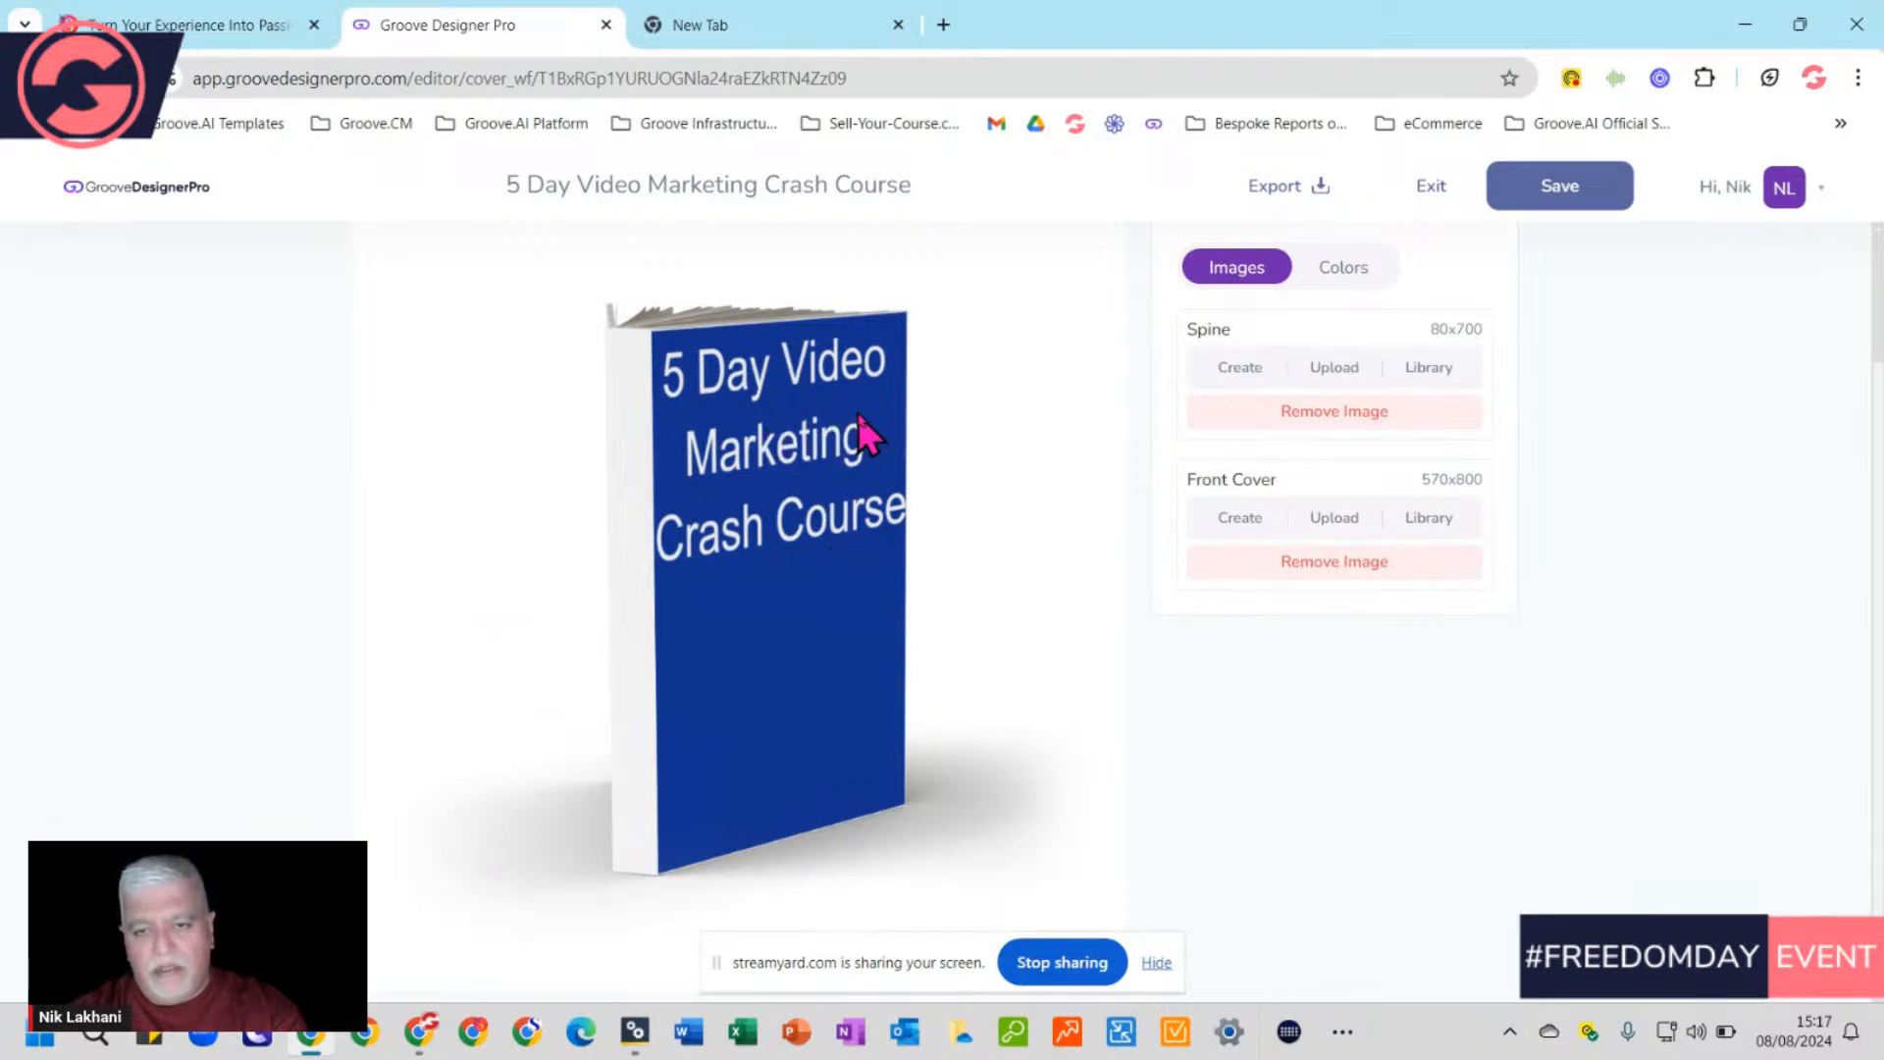
pyautogui.scroll(2, 856, 563)
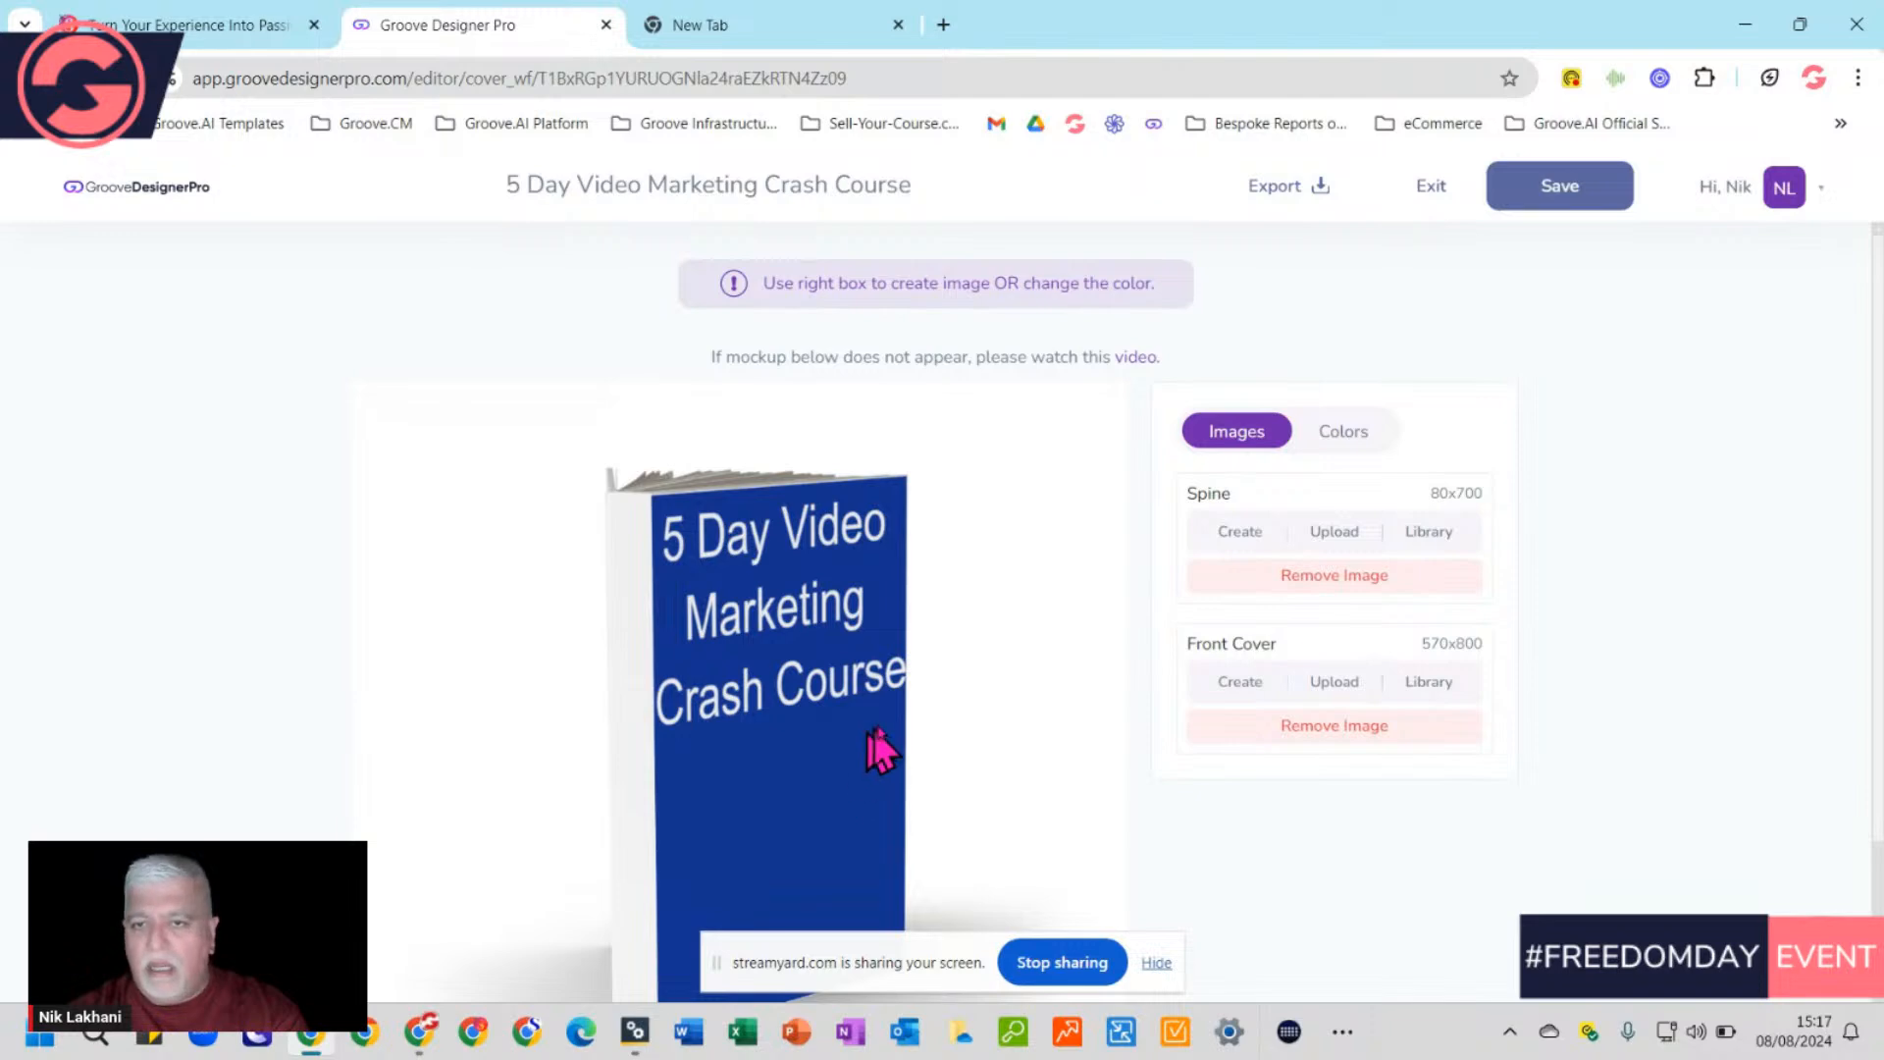
# Reopen the front cover and shrink the white title to fit inside the edges near the top
pyautogui.click(1249, 694)
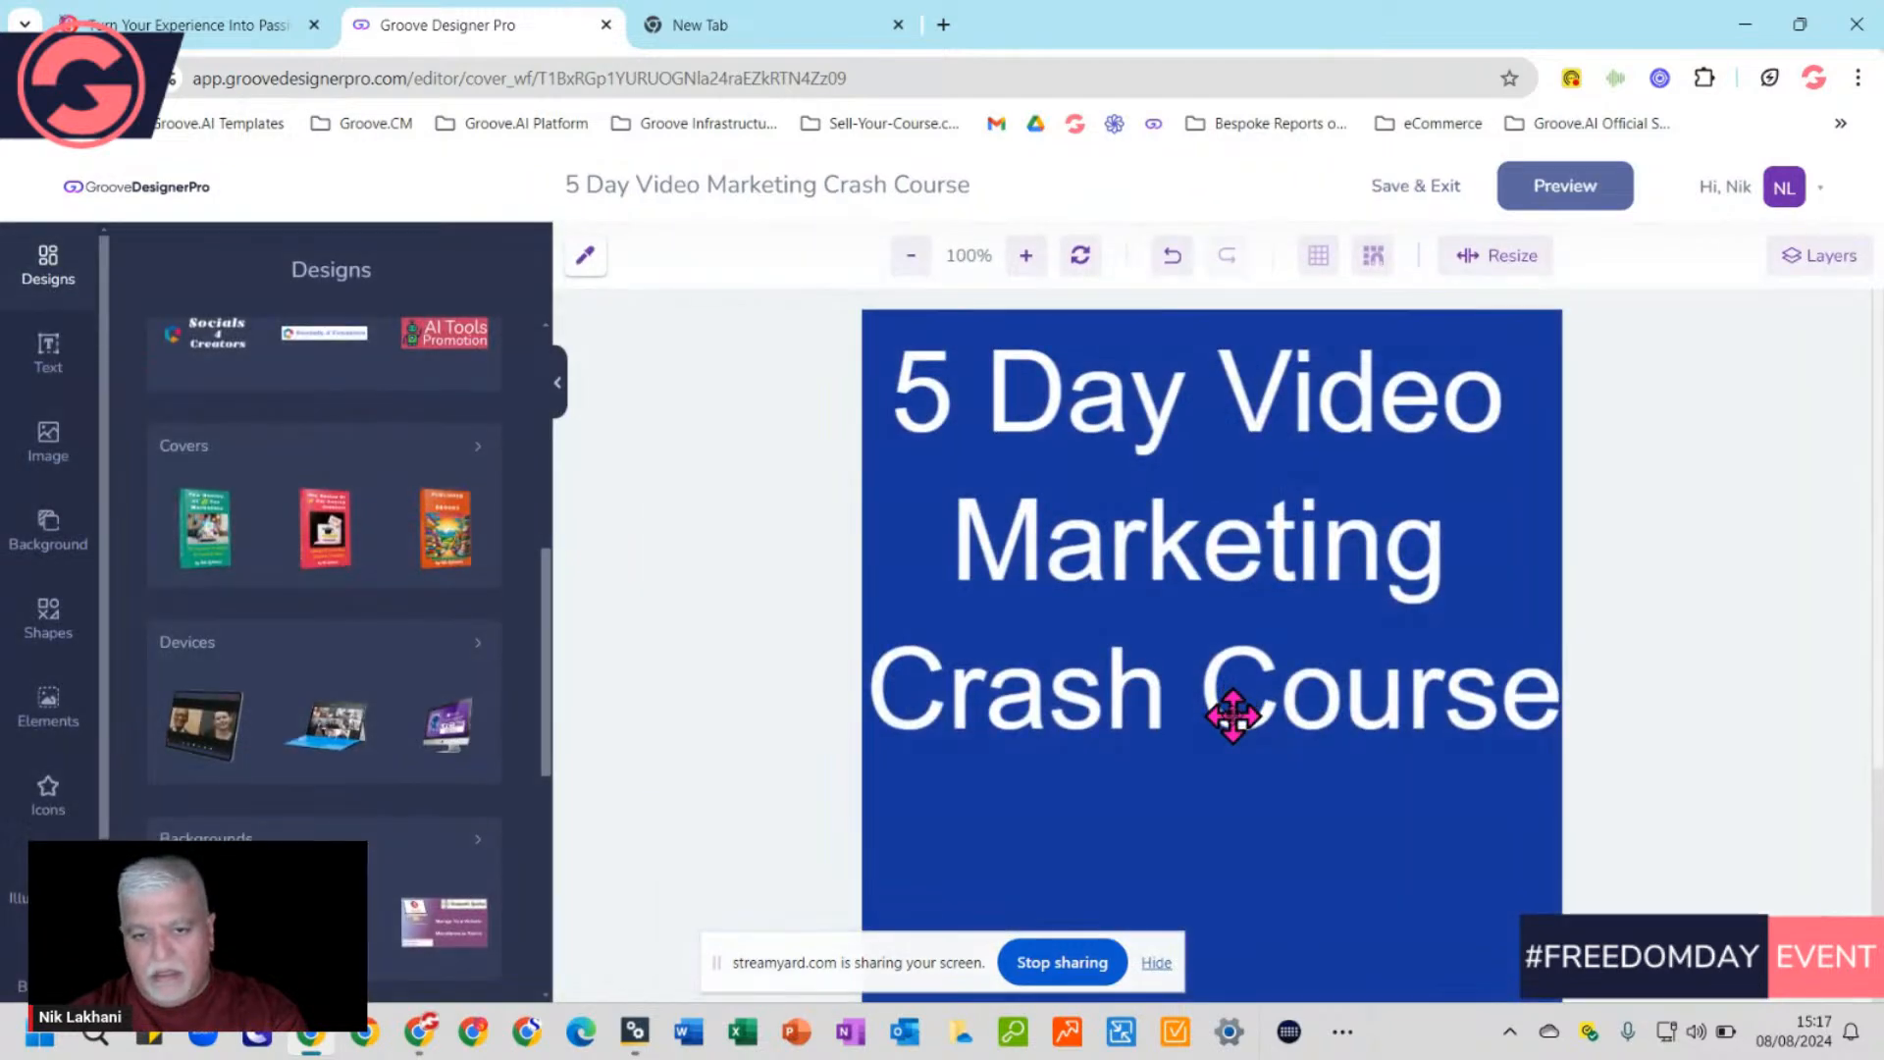
pyautogui.click(1080, 447)
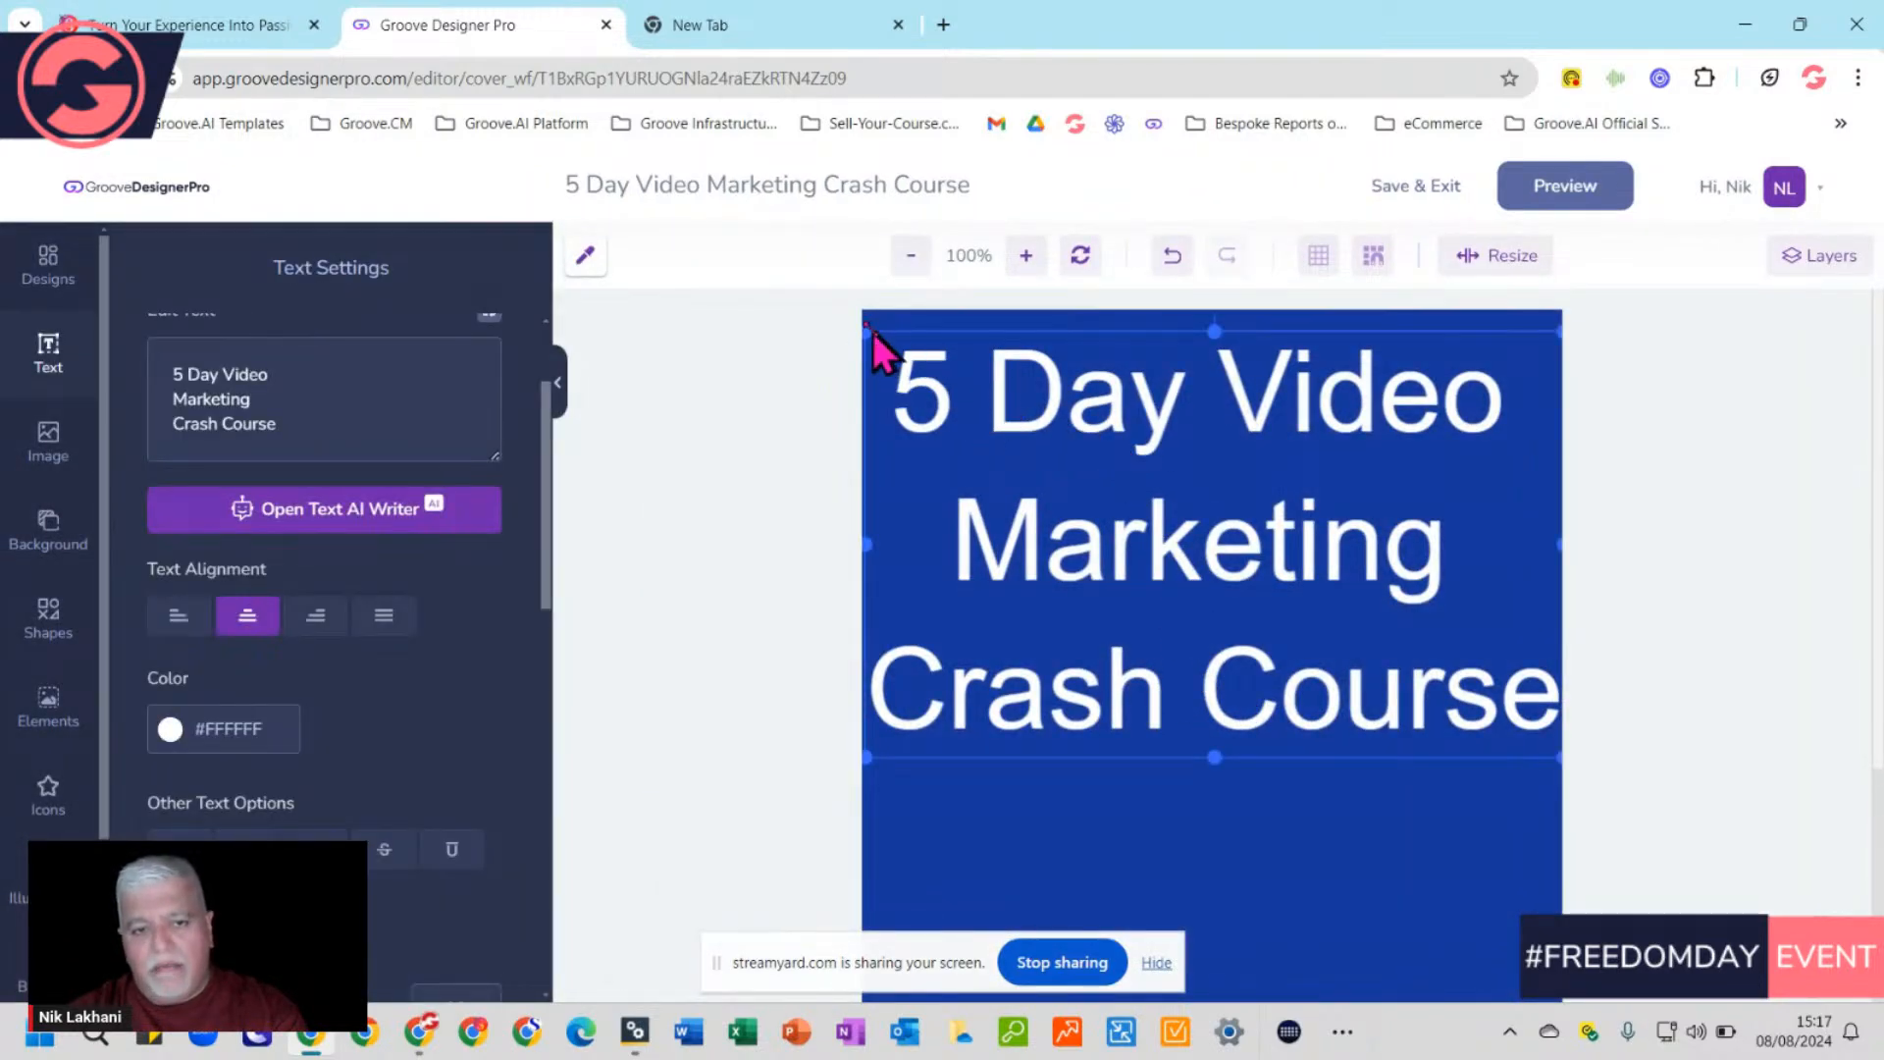
pyautogui.moveTo(868, 331); pyautogui.dragTo(942, 366)
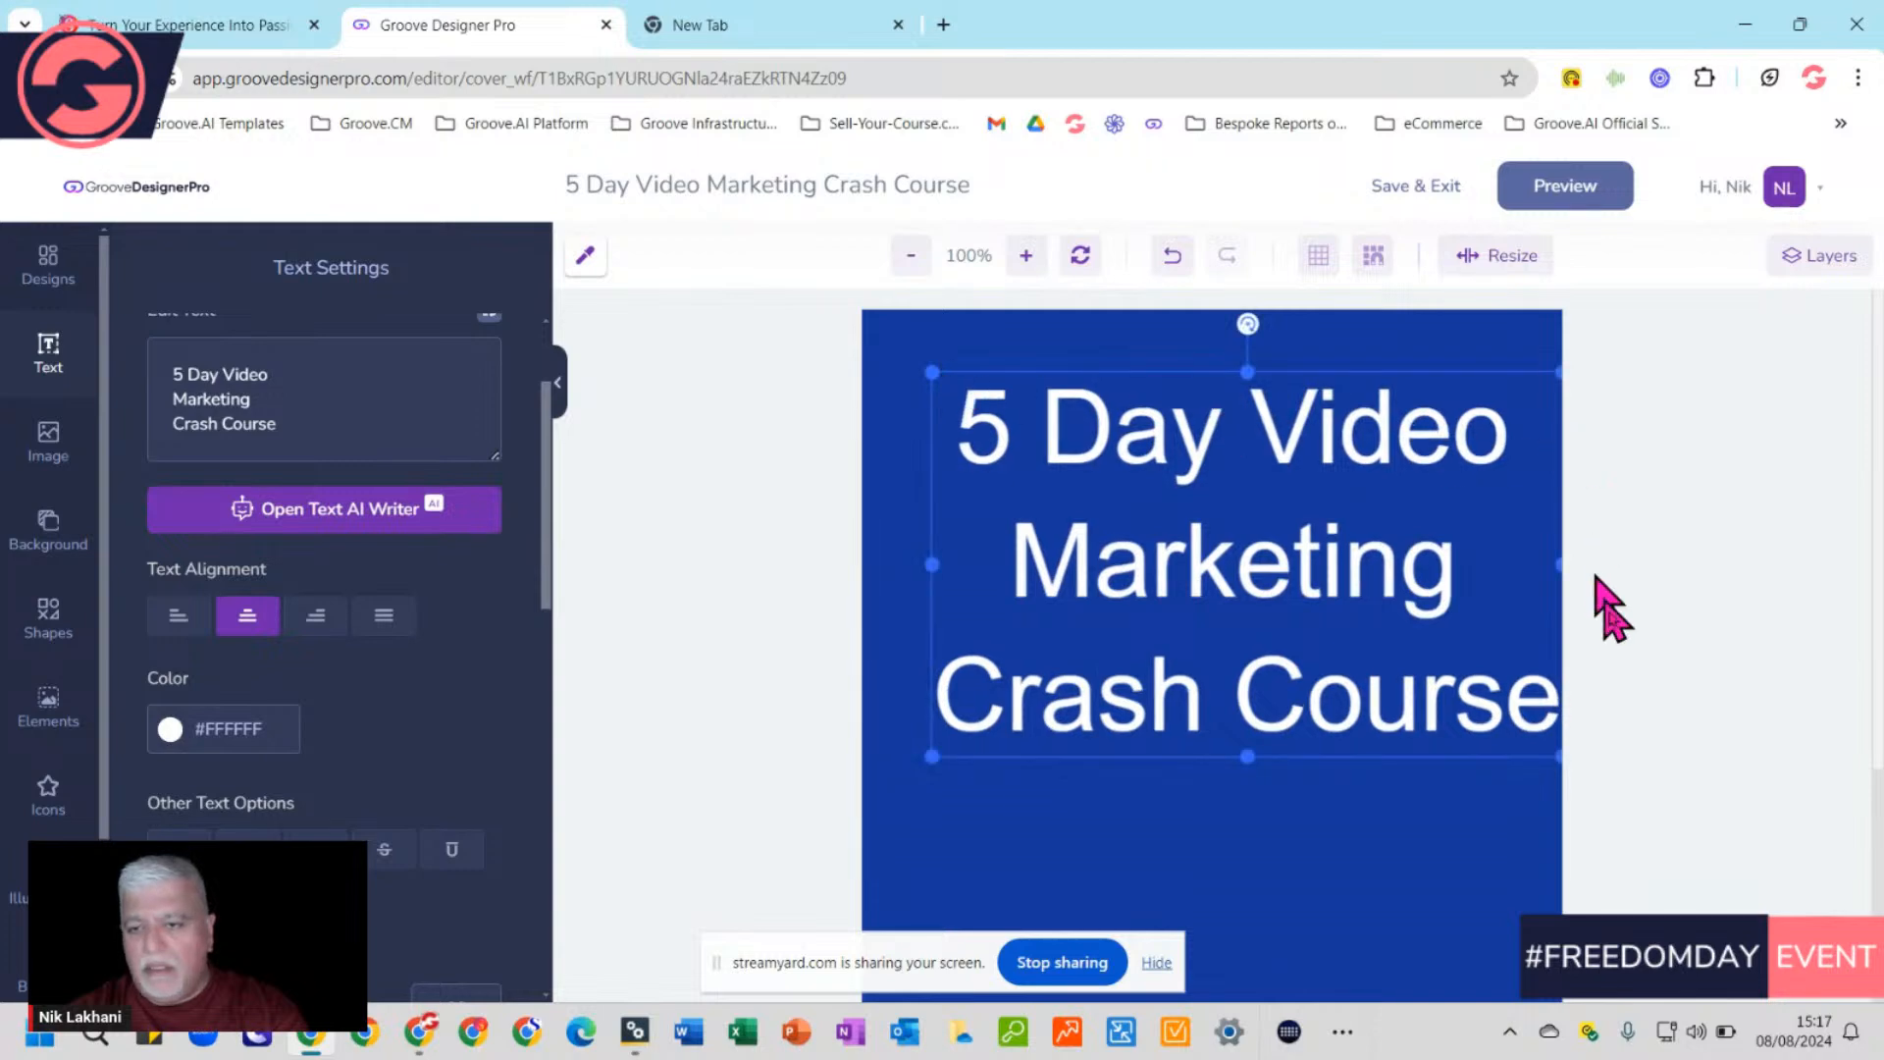
pyautogui.moveTo(1560, 757); pyautogui.dragTo(1443, 707)
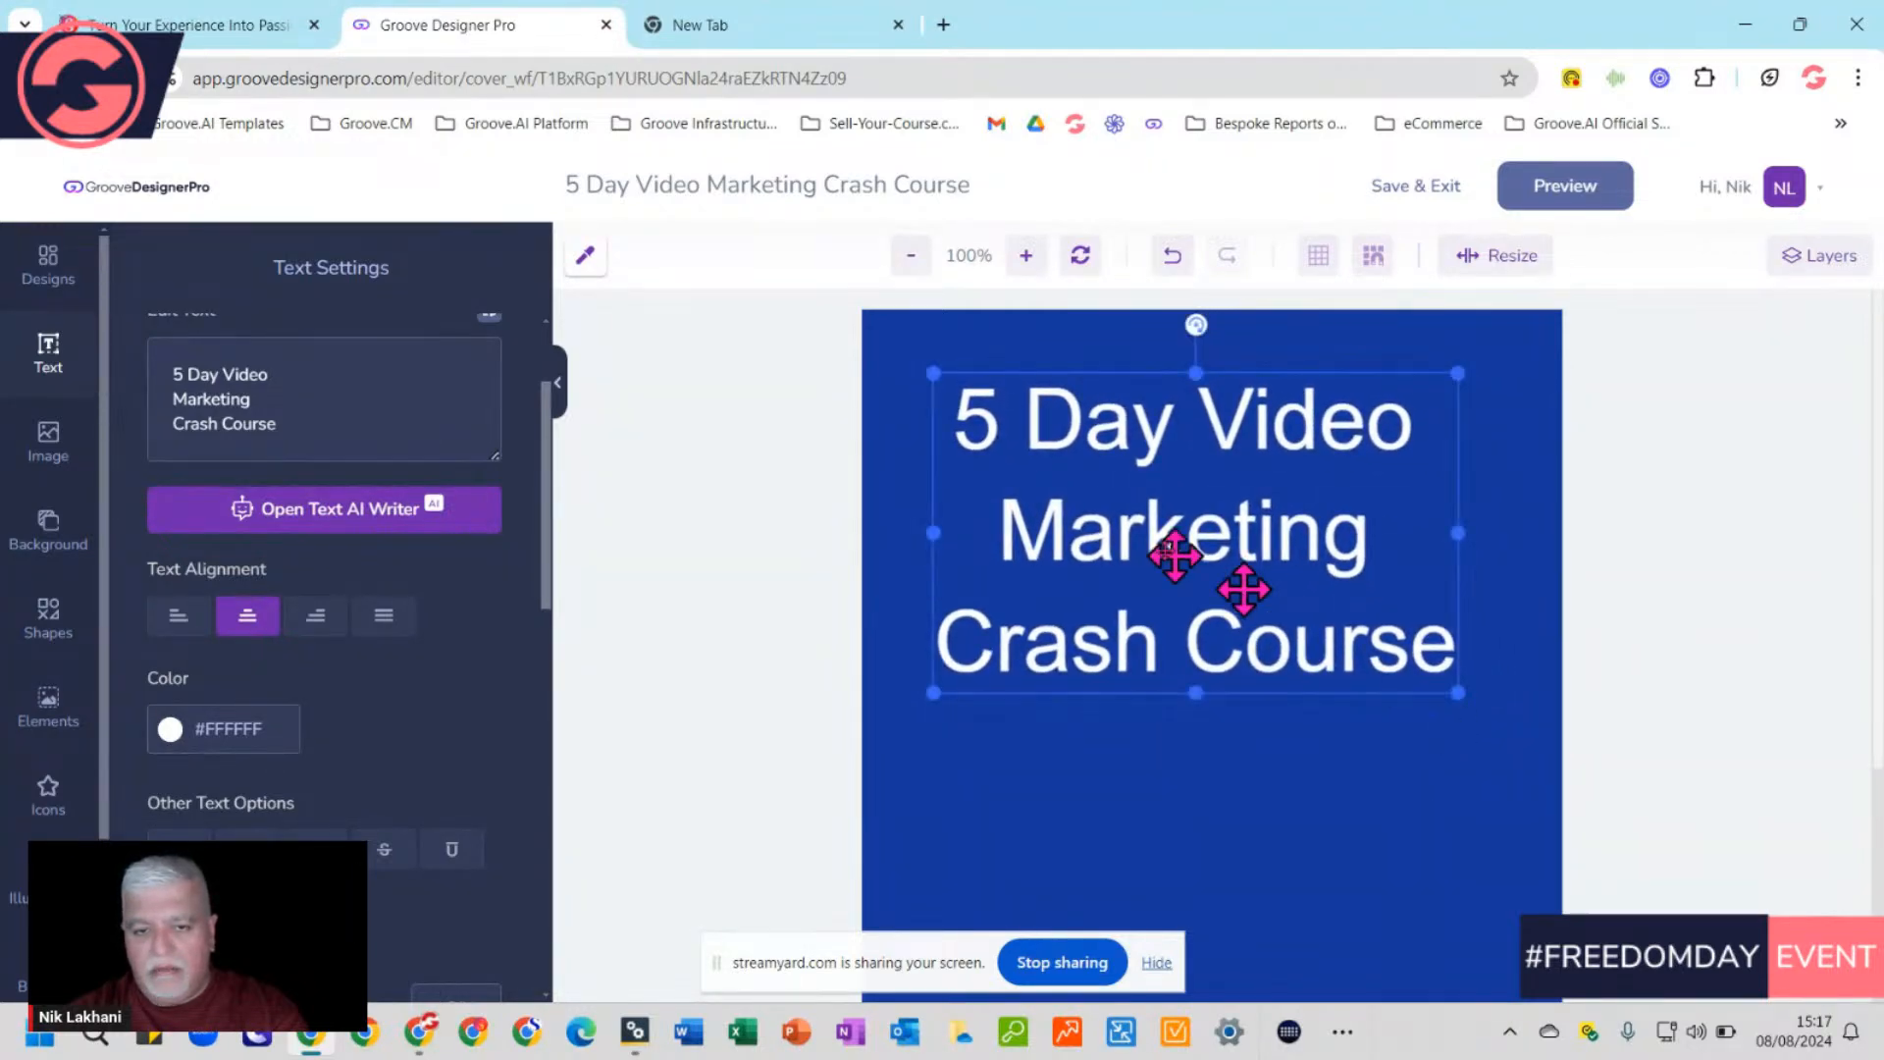
pyautogui.moveTo(1191, 521); pyautogui.dragTo(1227, 499)
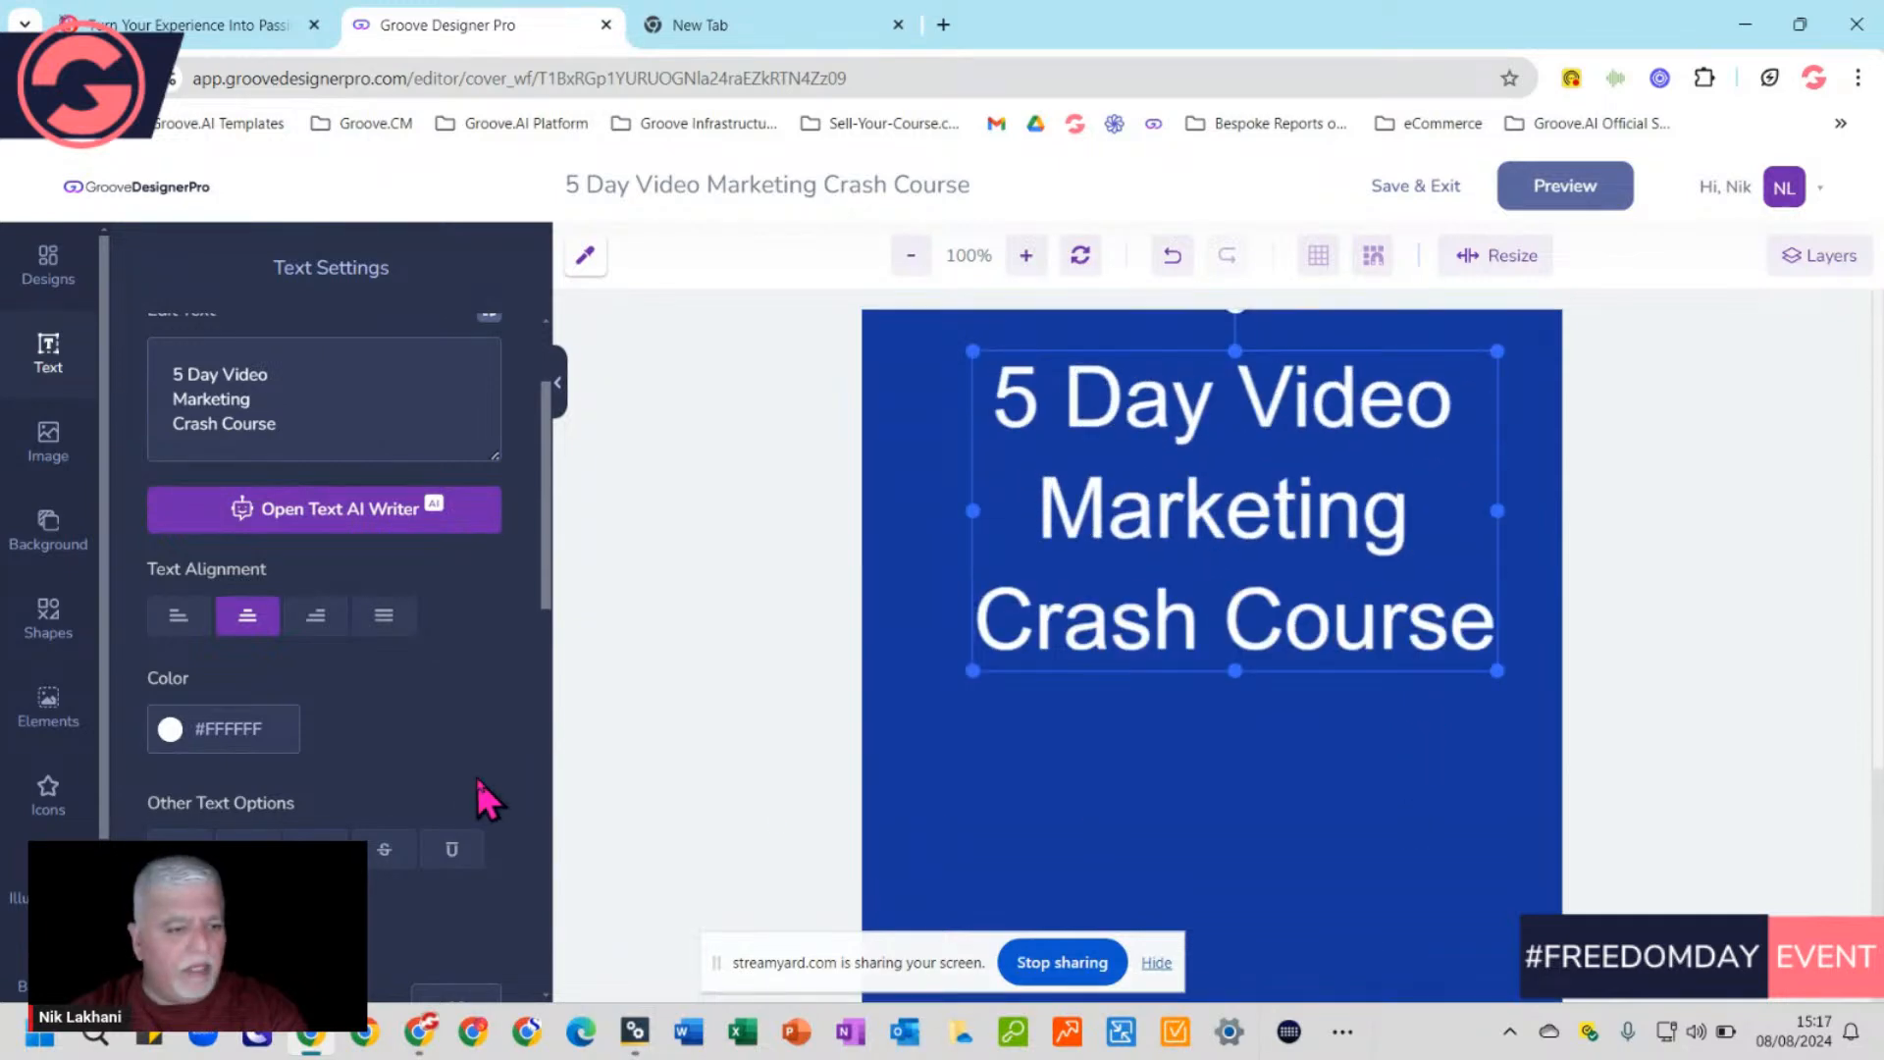
# Deselect the title and browse the uploaded images library of logos and boxer illustrations
pyautogui.click(1217, 785)
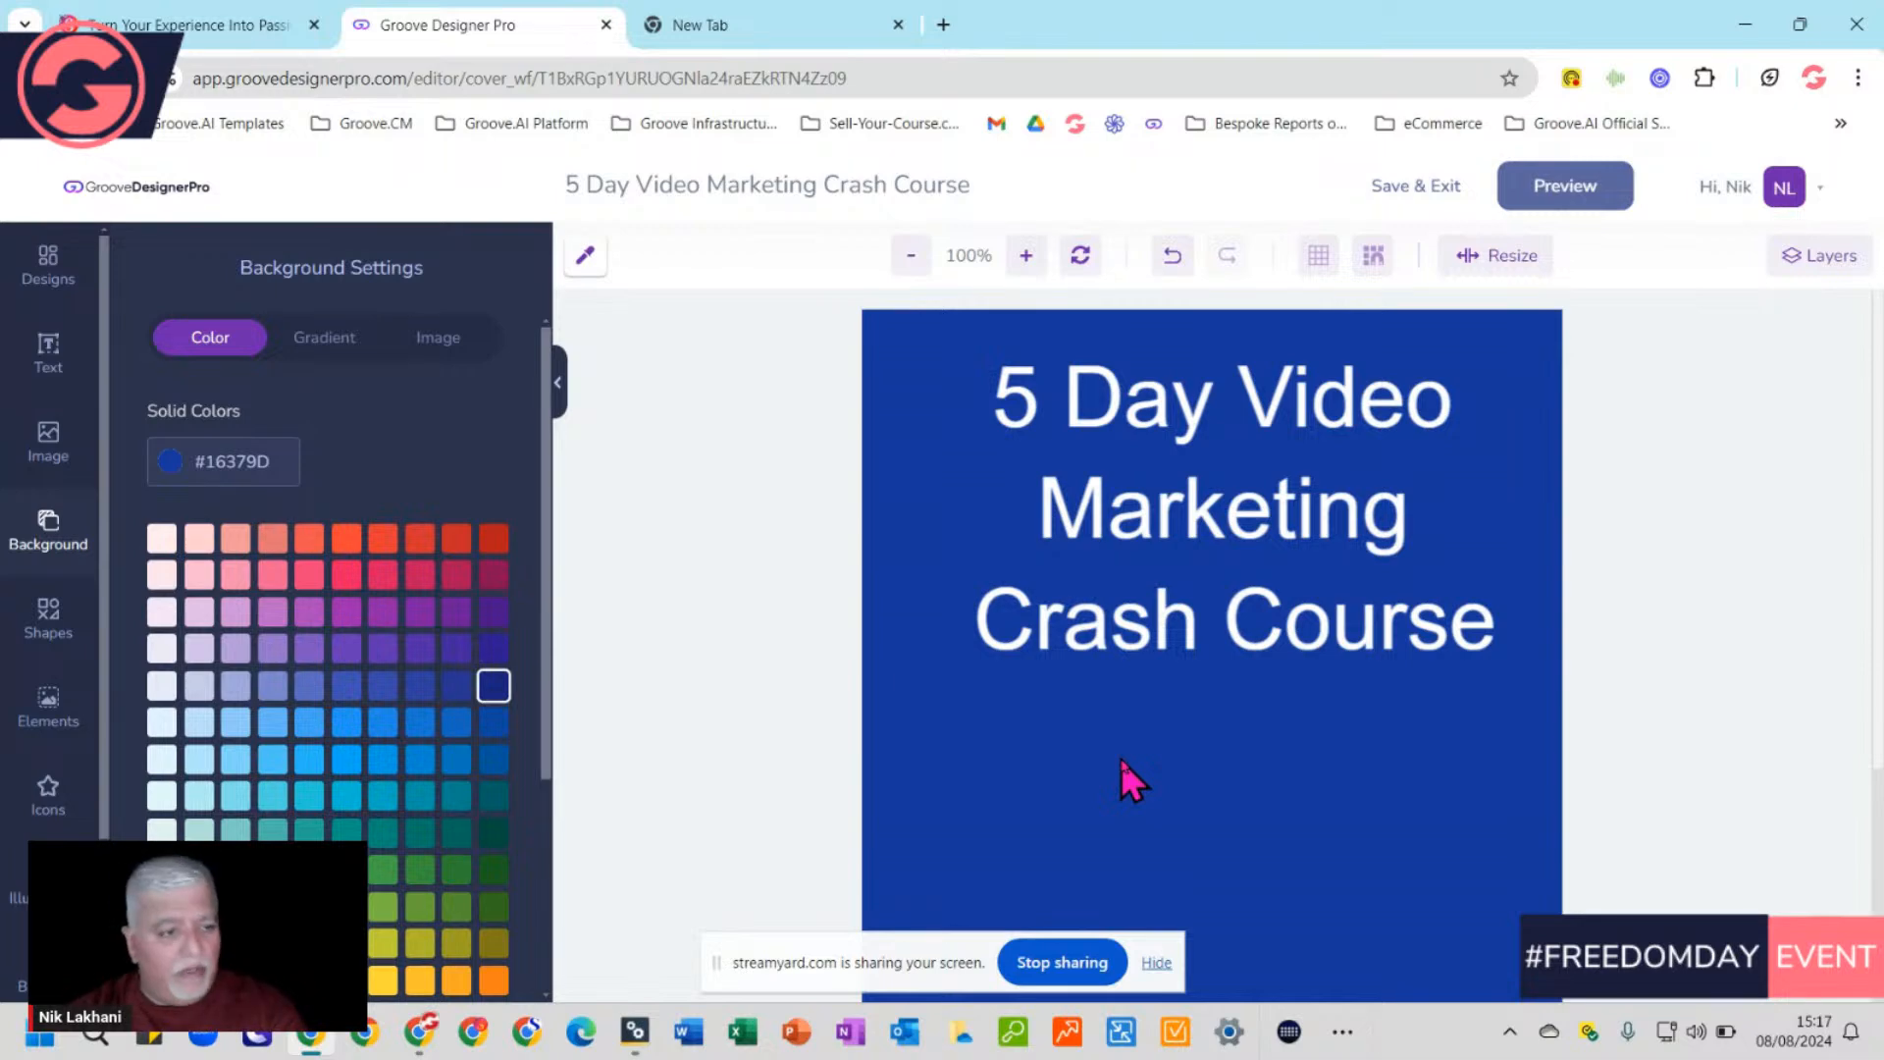
pyautogui.click(47, 442)
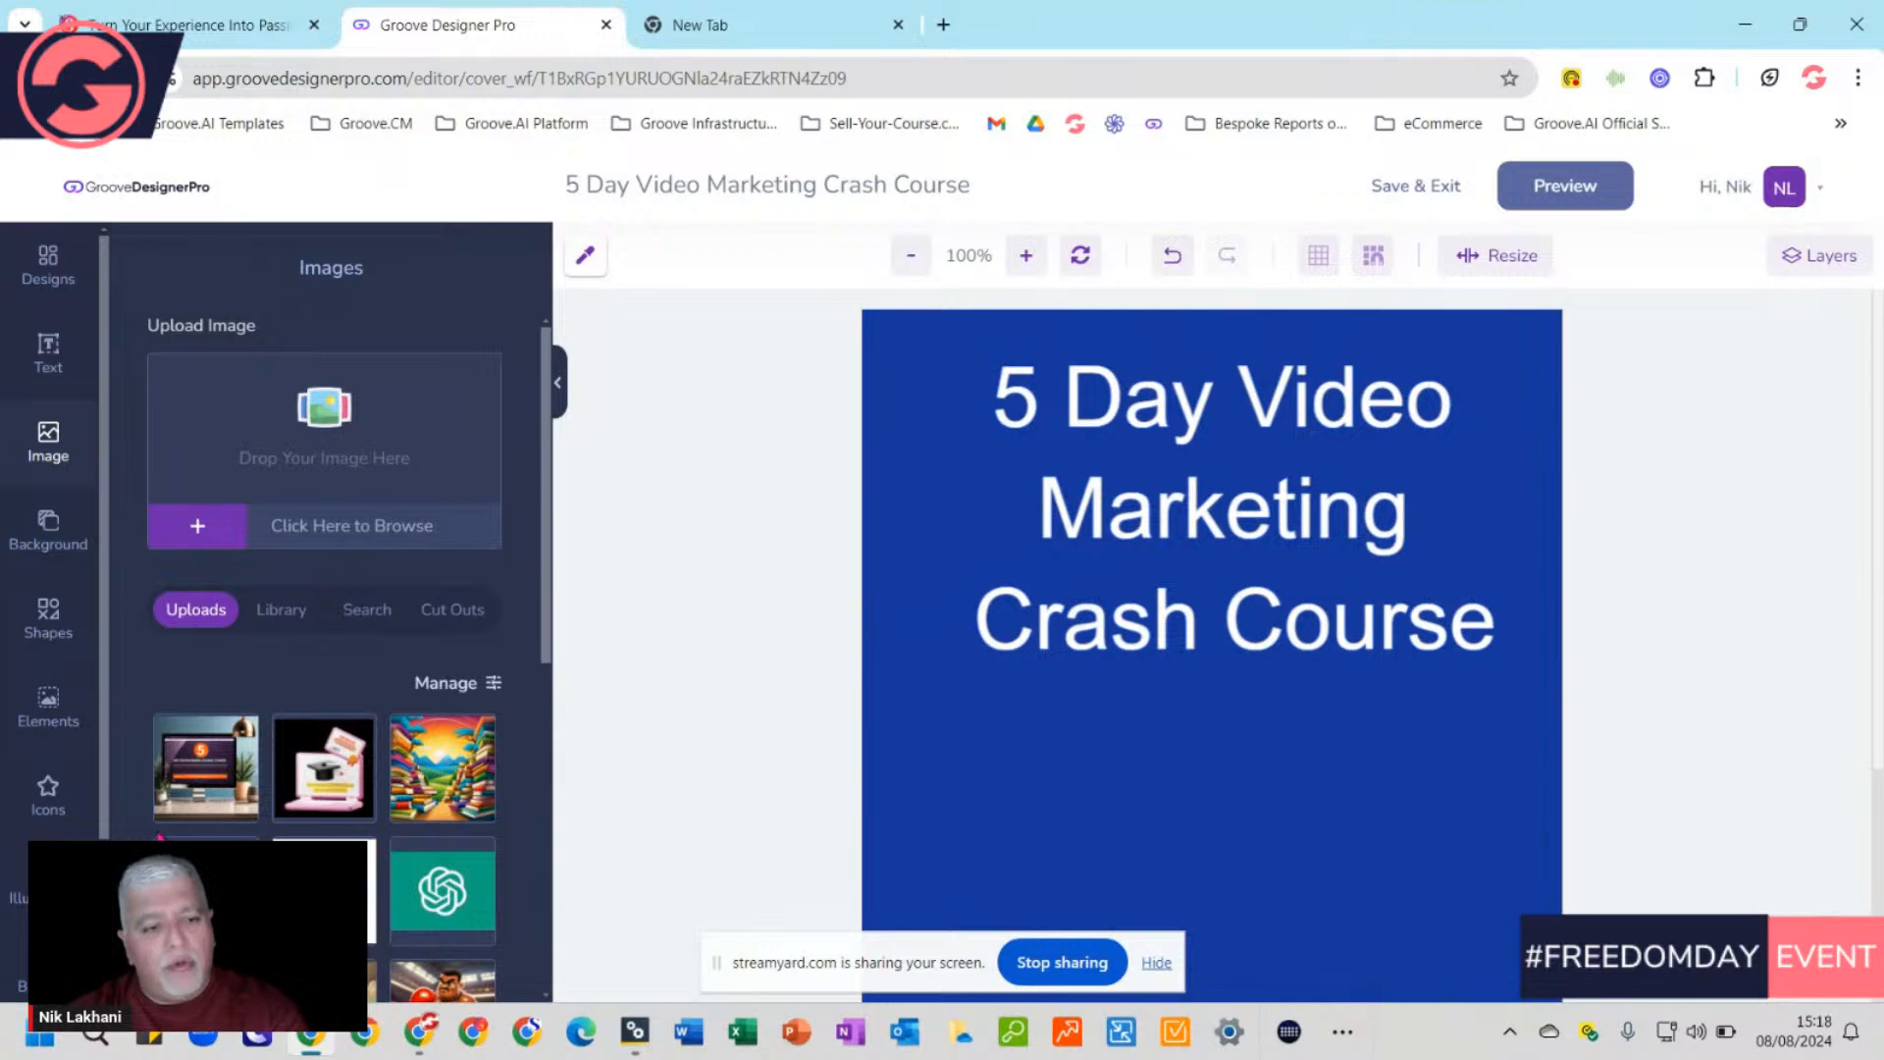
pyautogui.scroll(-2, 378, 898)
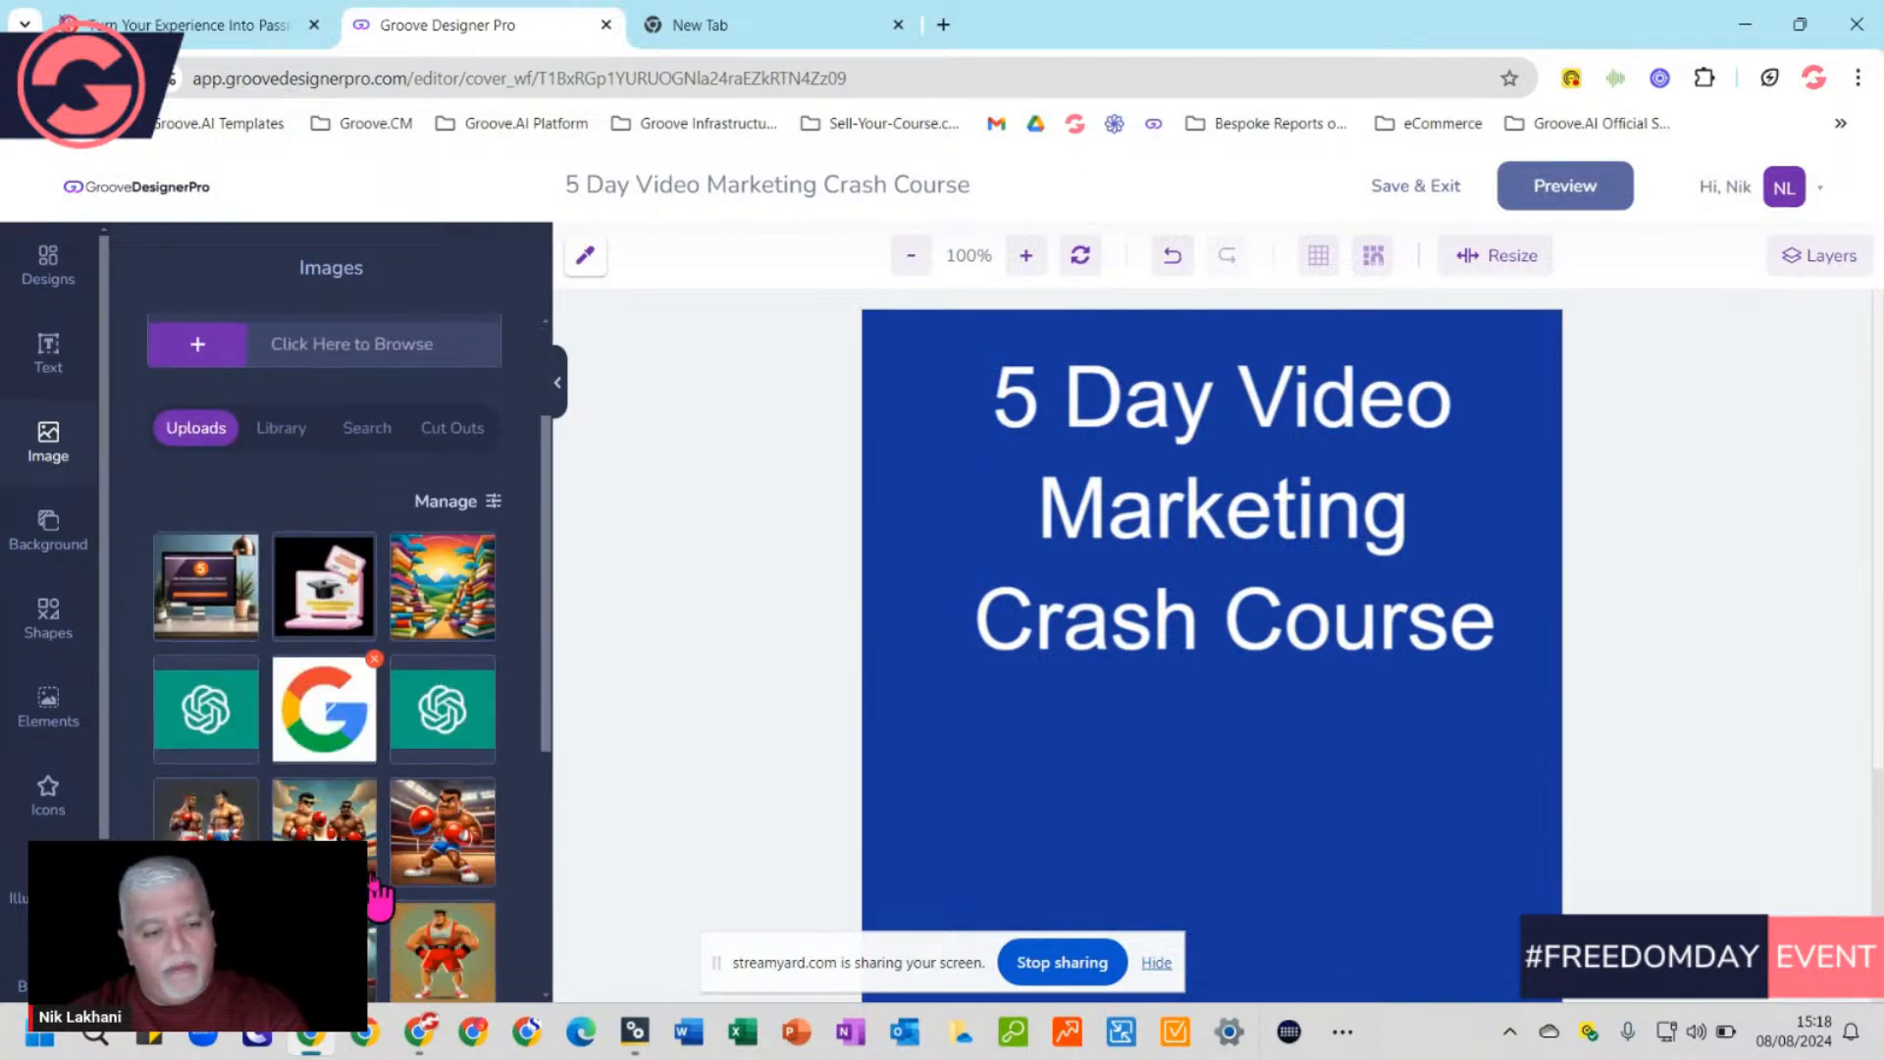
pyautogui.scroll(-2, 378, 898)
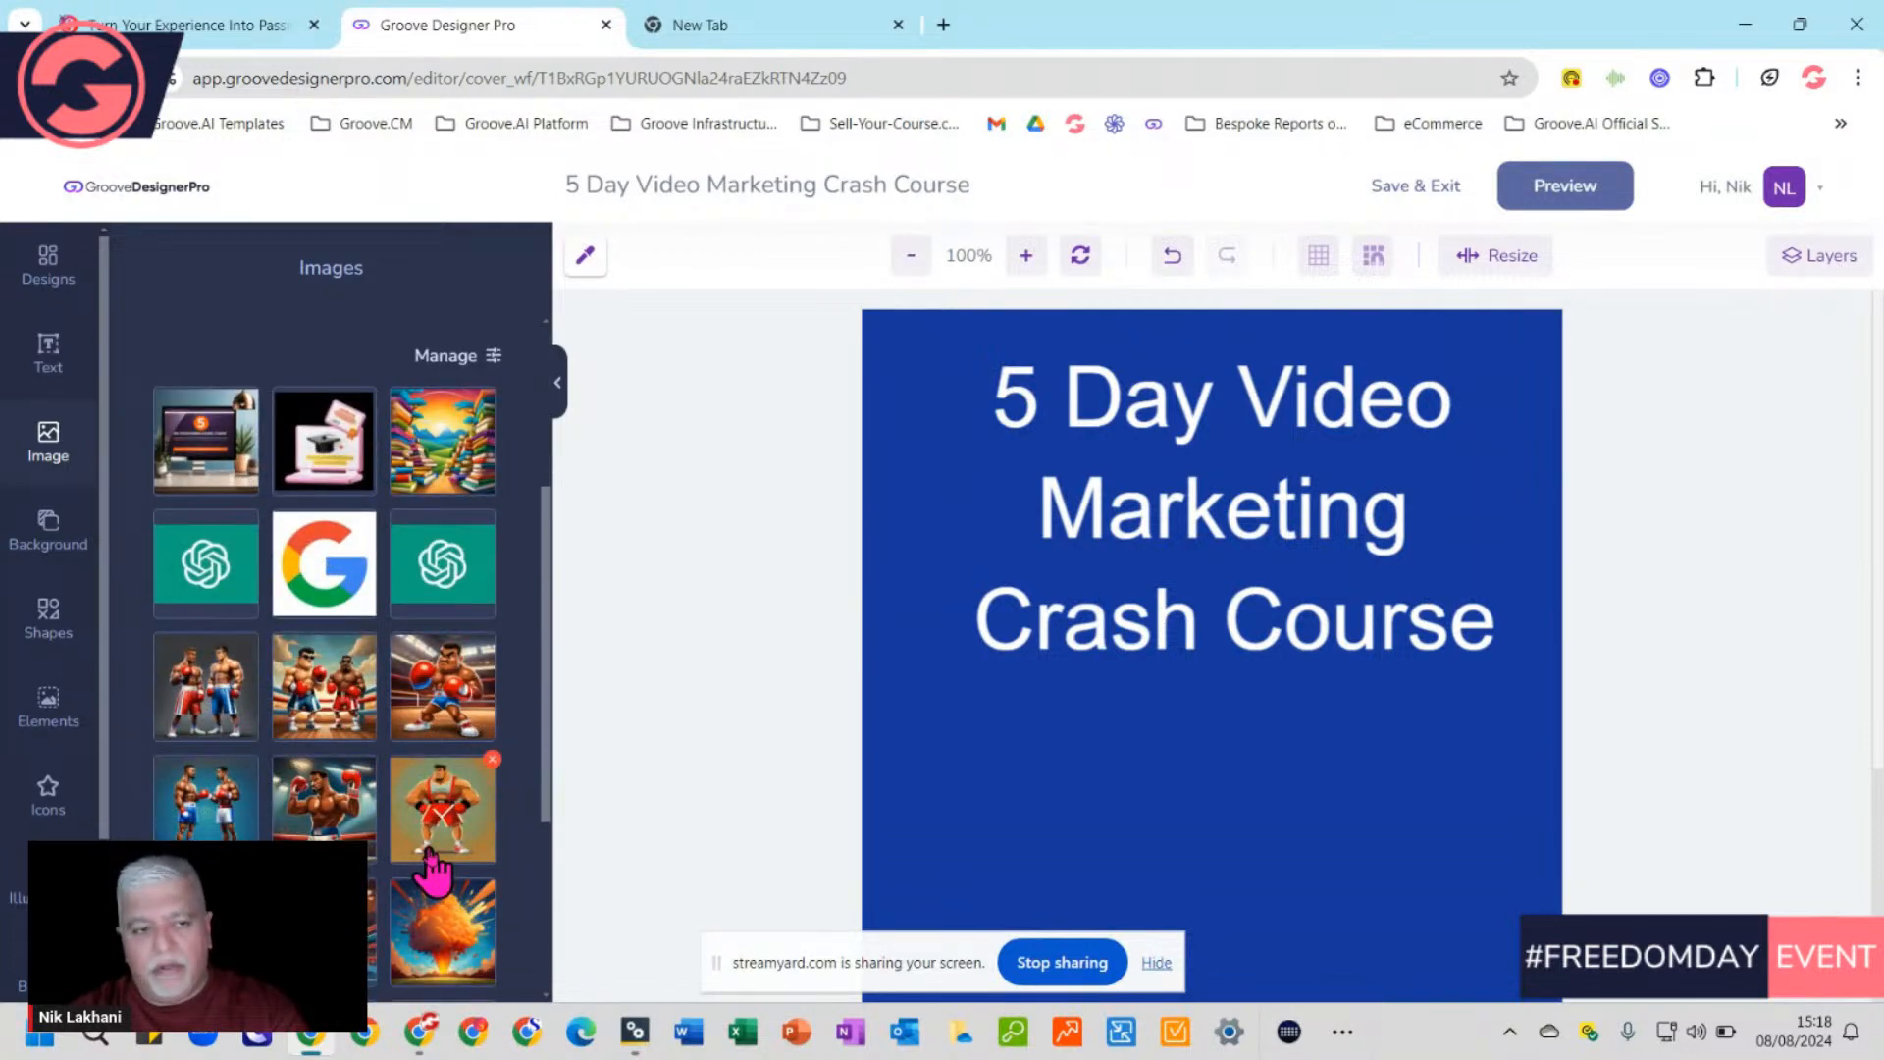
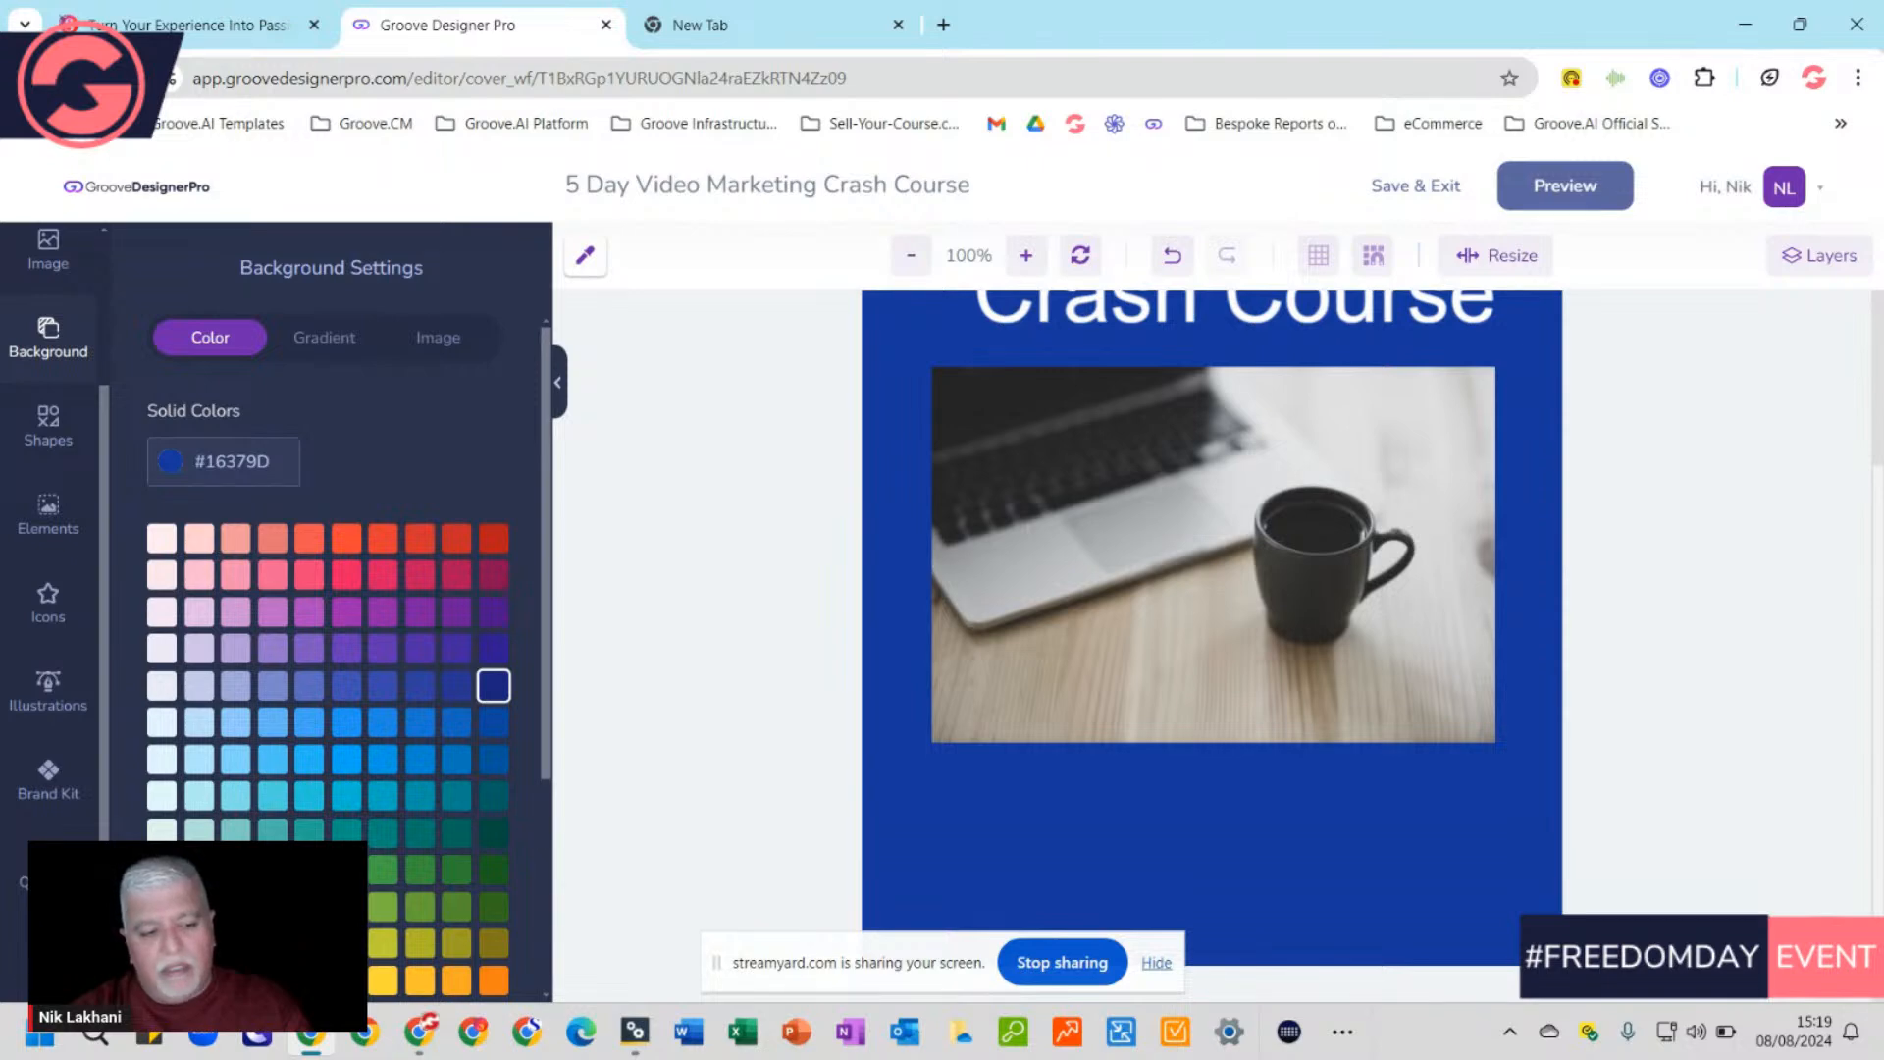
# Open the Image AI generator from the left sidebar for the blue crash-course cover
pyautogui.click(49, 958)
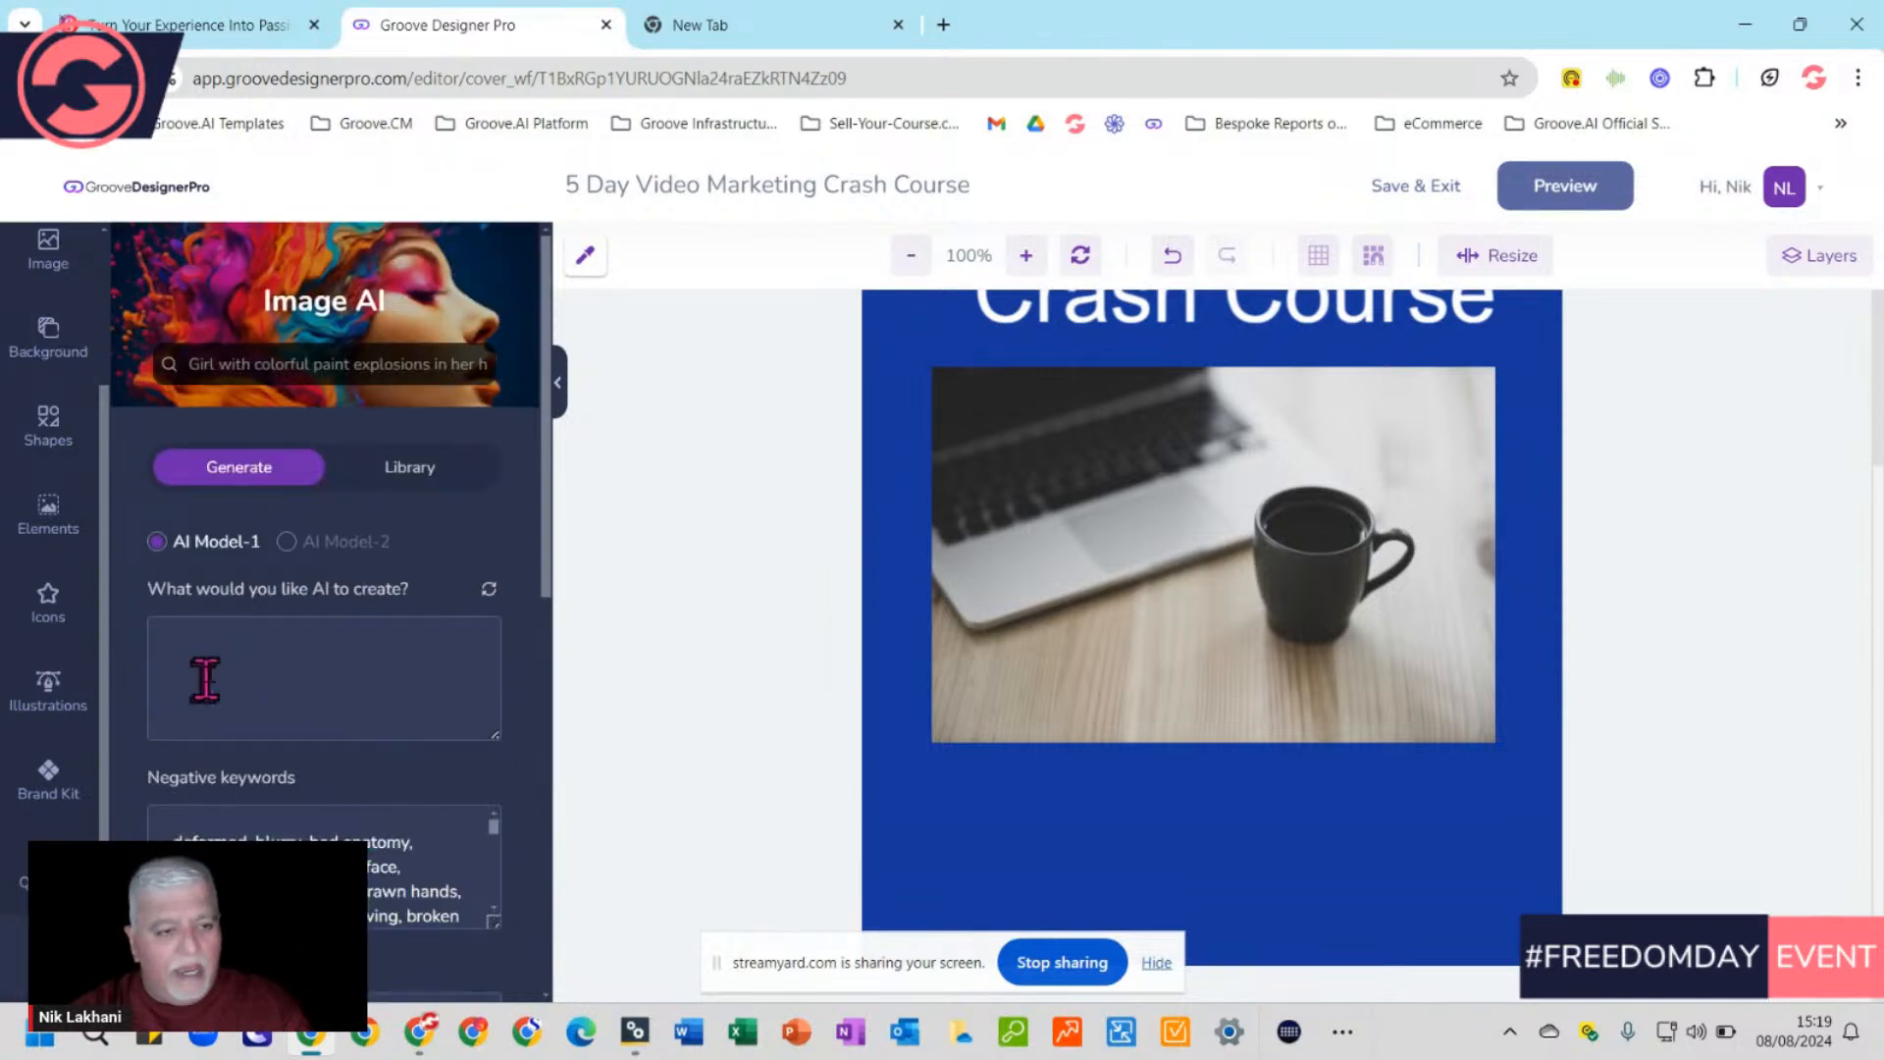
# Enter the prompt 'crestee an image of picting a 5 Day Marketing Course' and choose 2 image variations
pyautogui.click(243, 651)
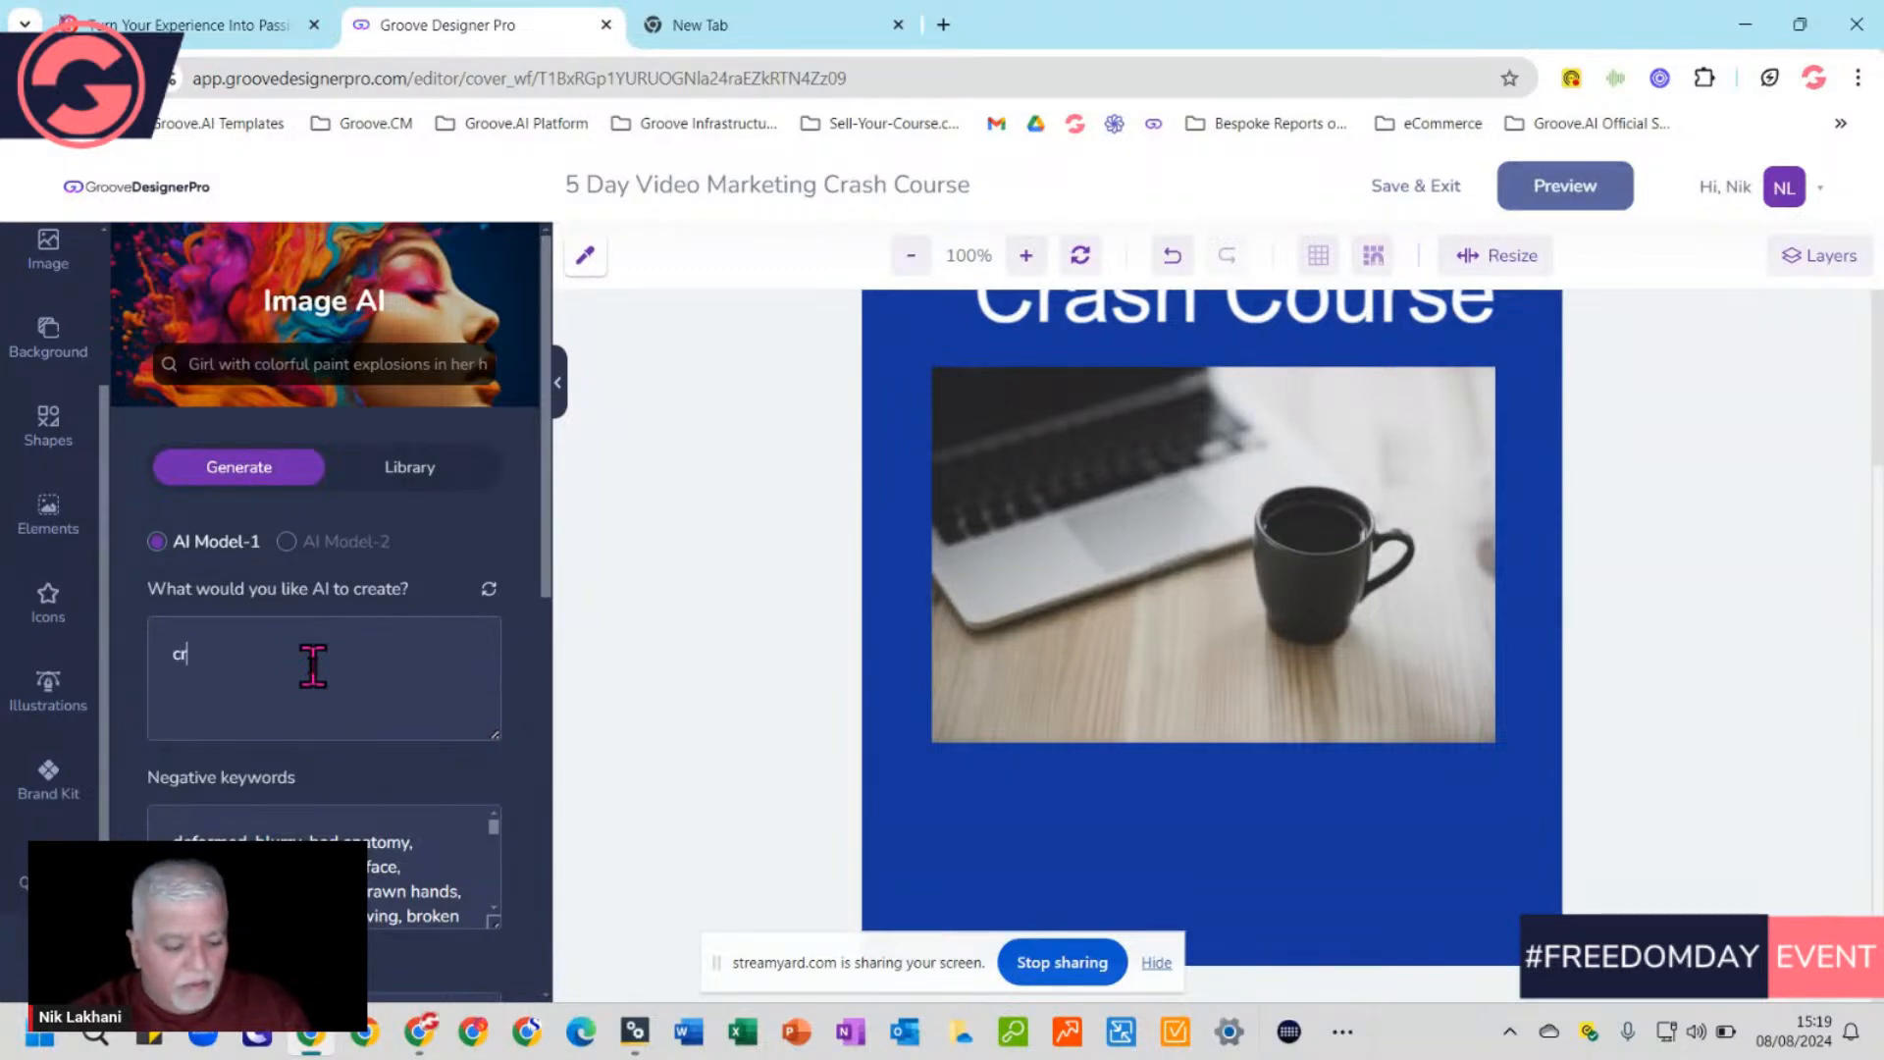
pyautogui.write('cre')
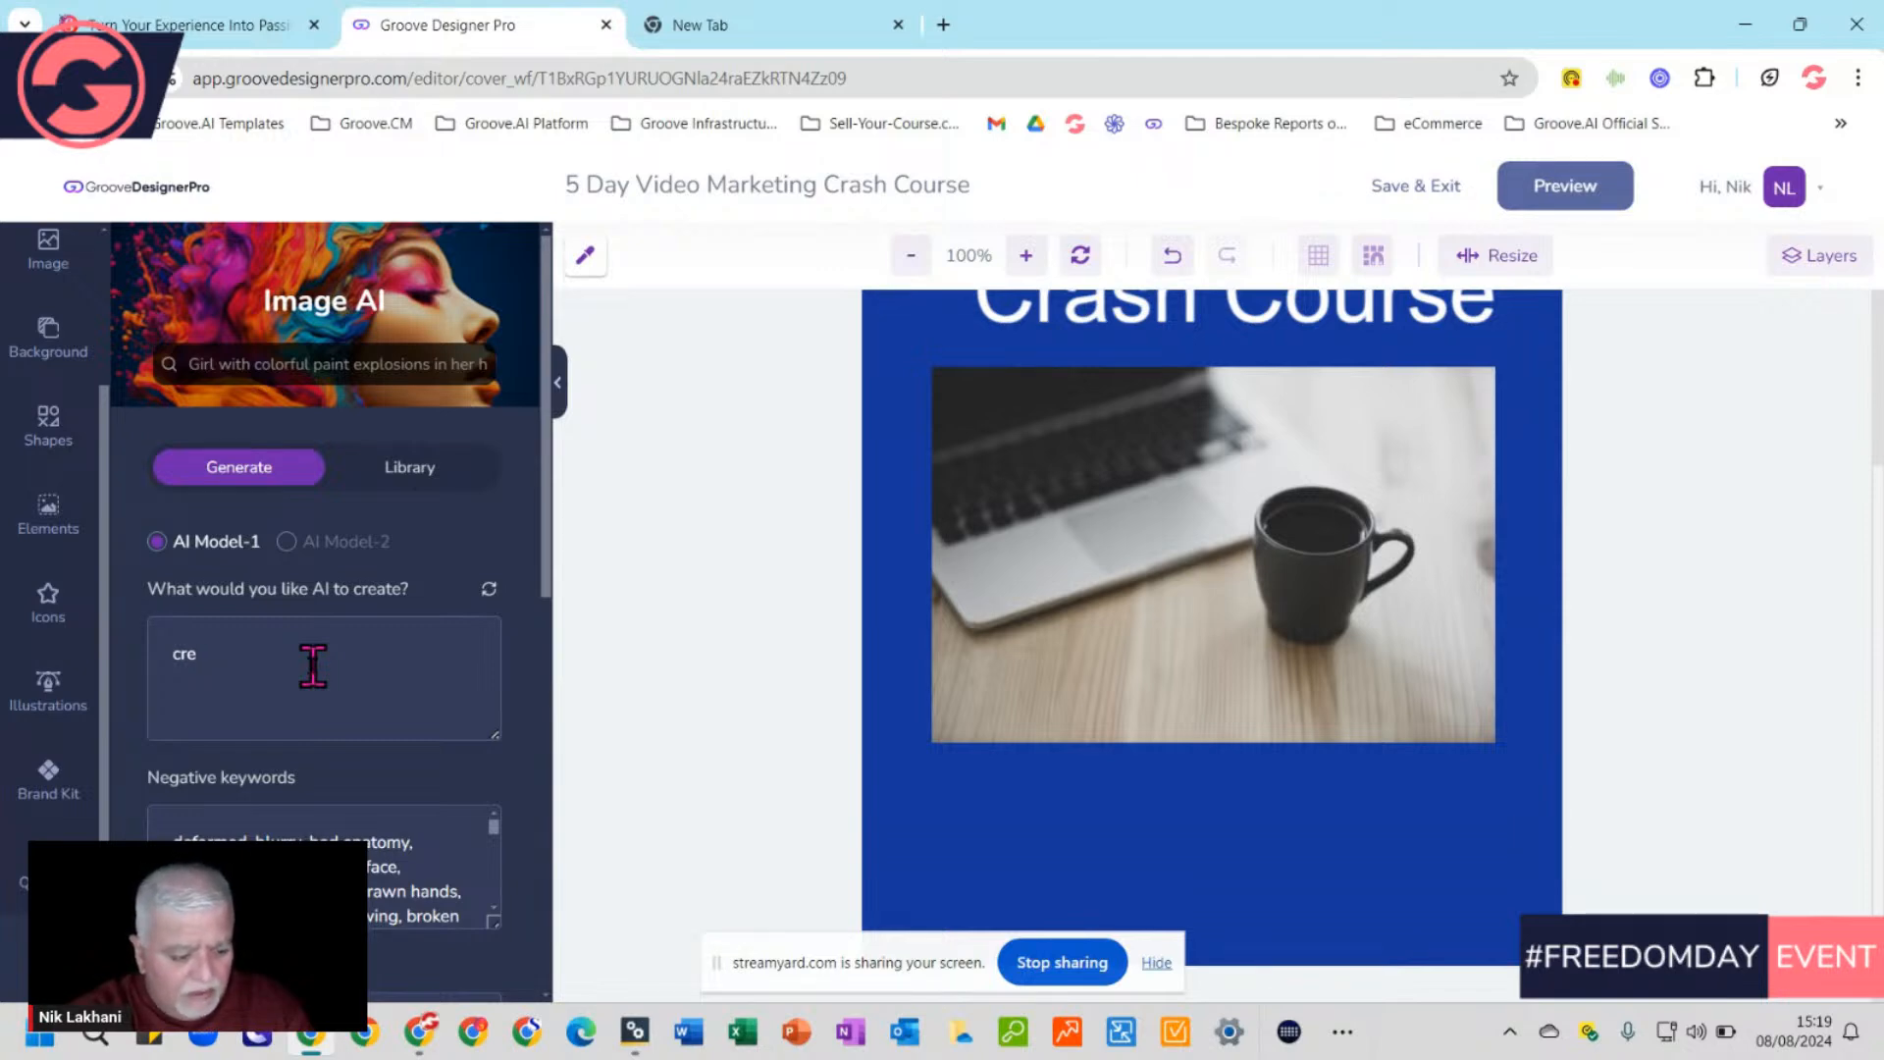
pyautogui.write('stee an ')
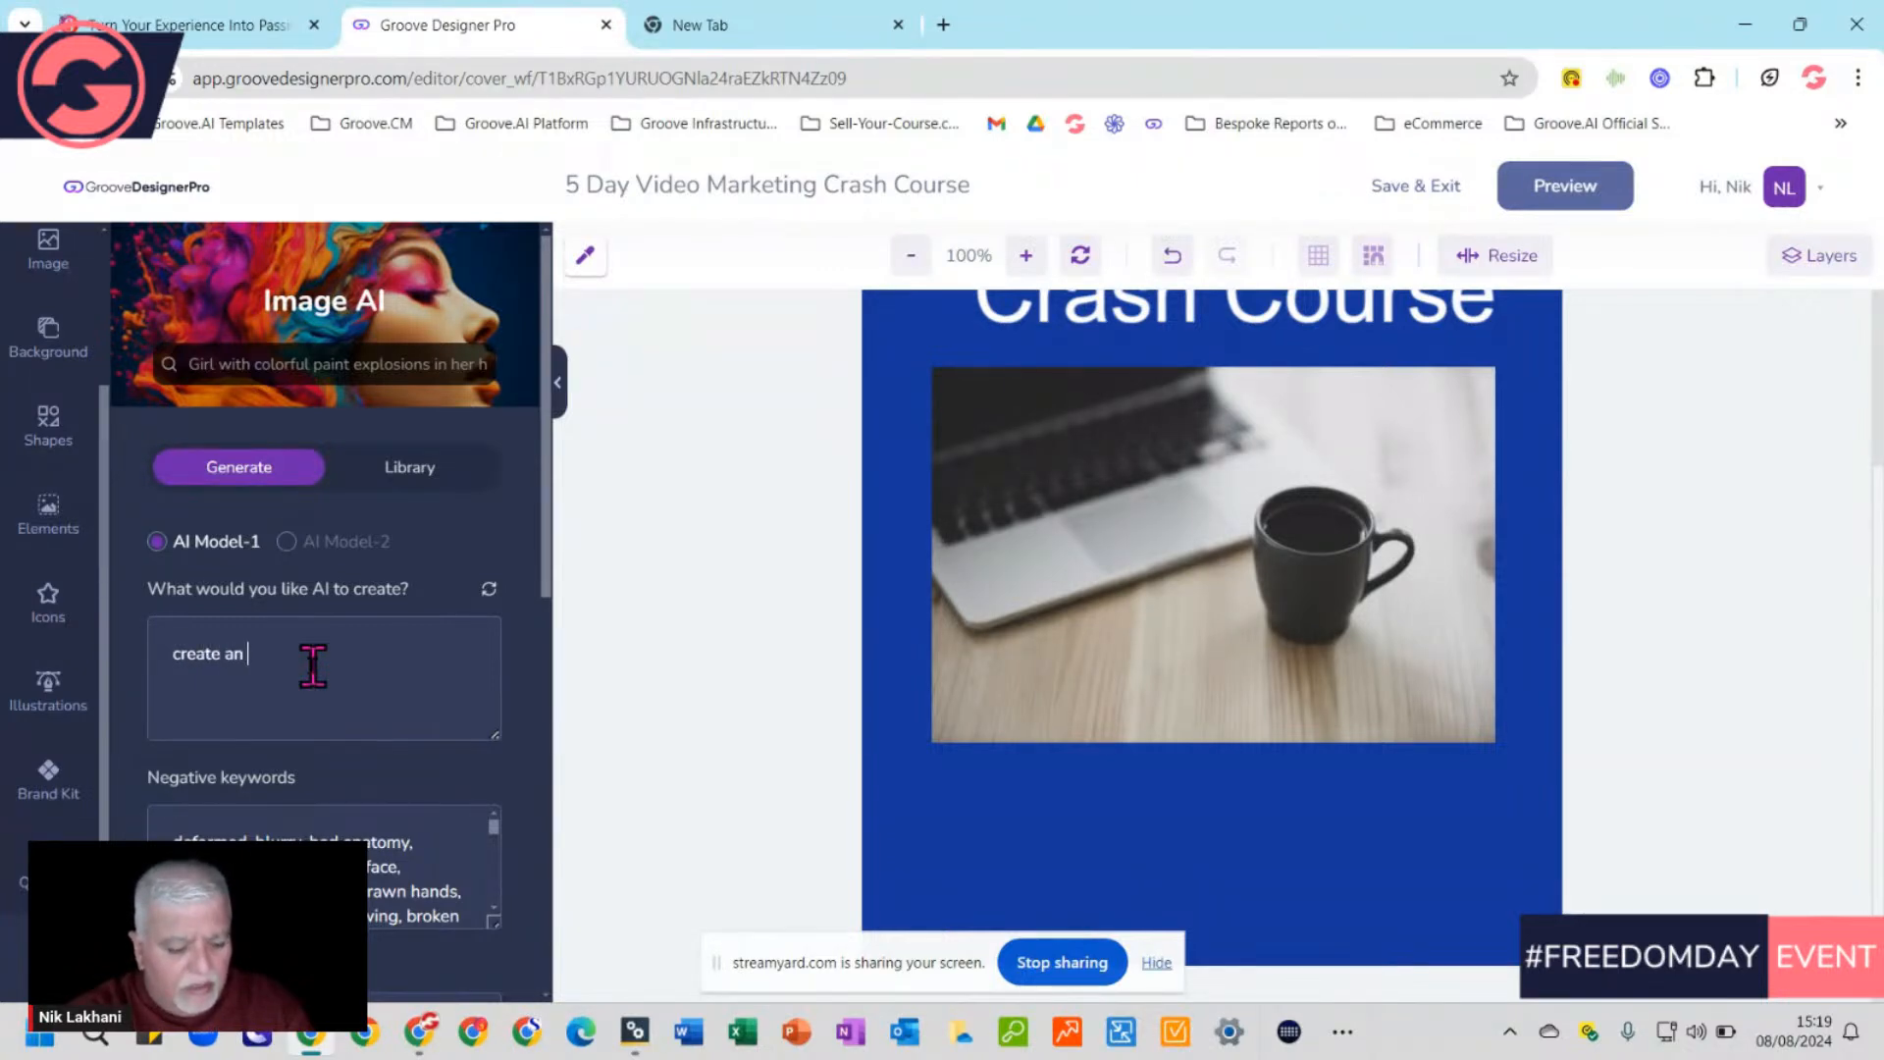
pyautogui.write('image')
pyautogui.write(' of picting ')
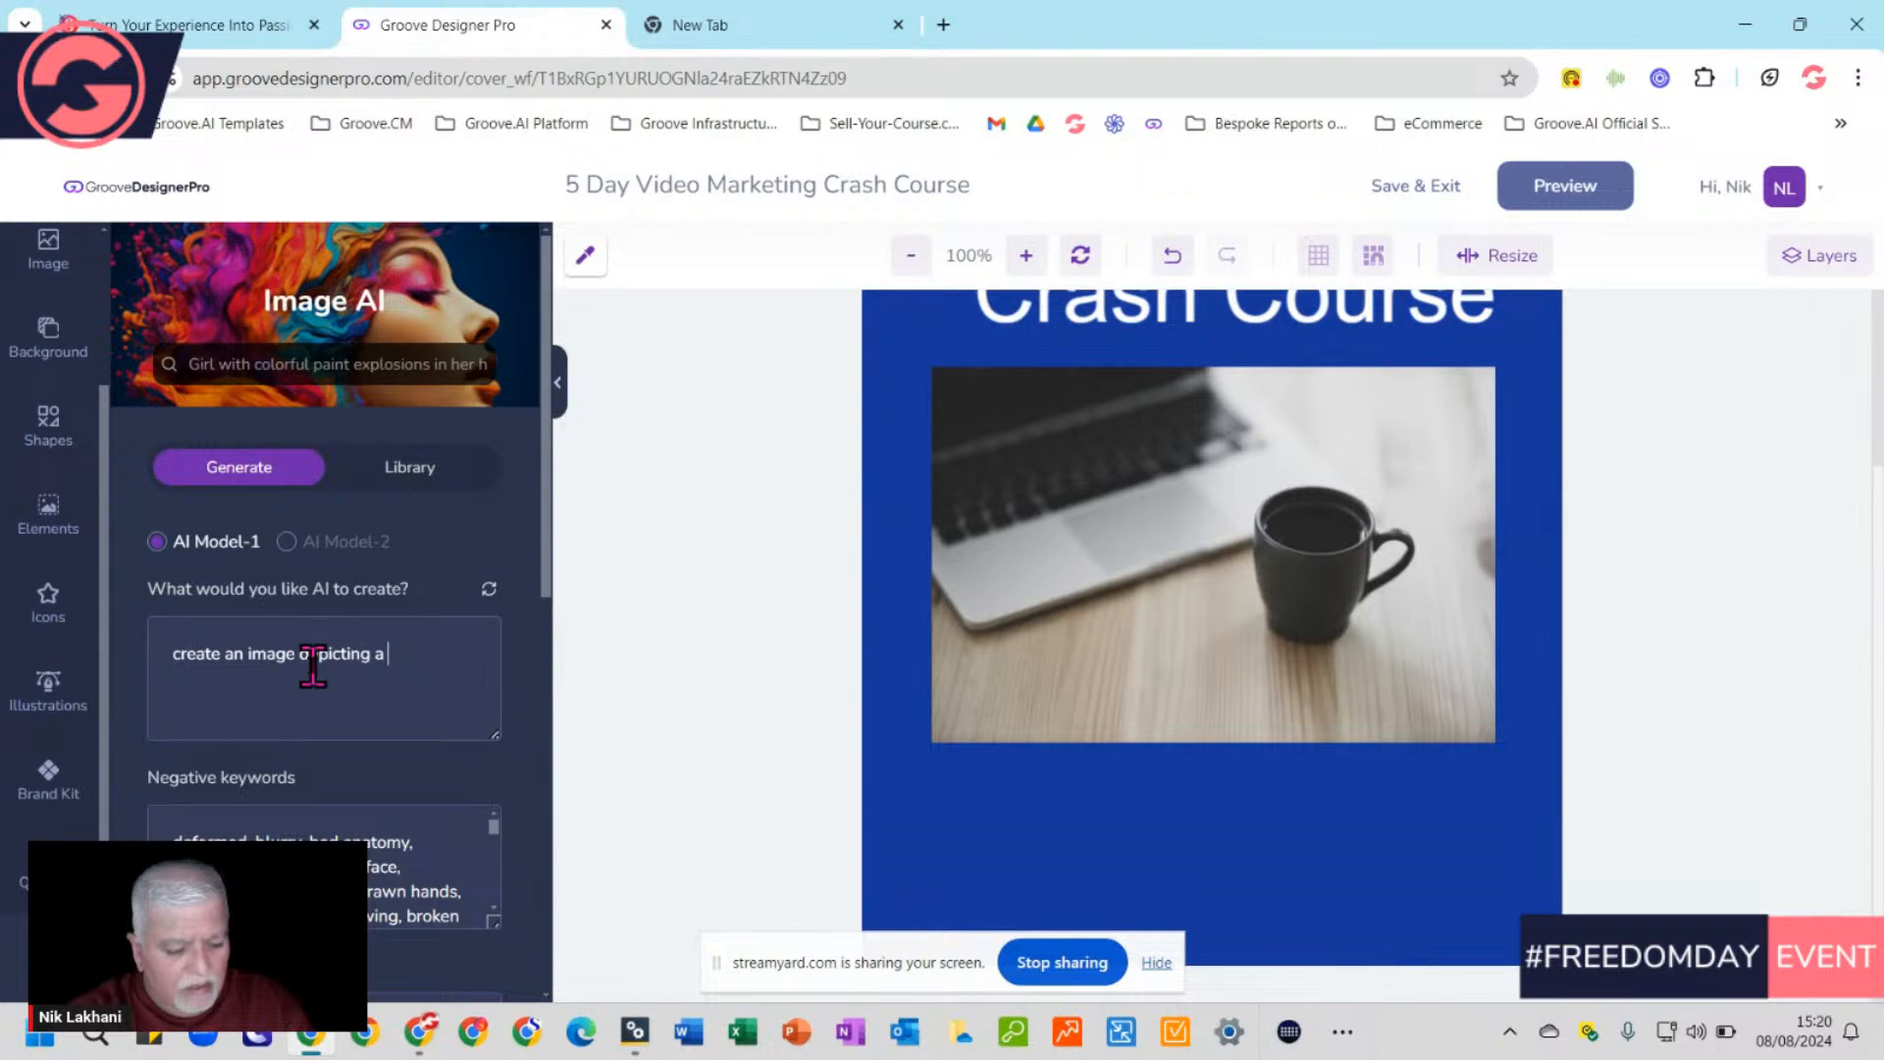
pyautogui.write('a 5 Day ')
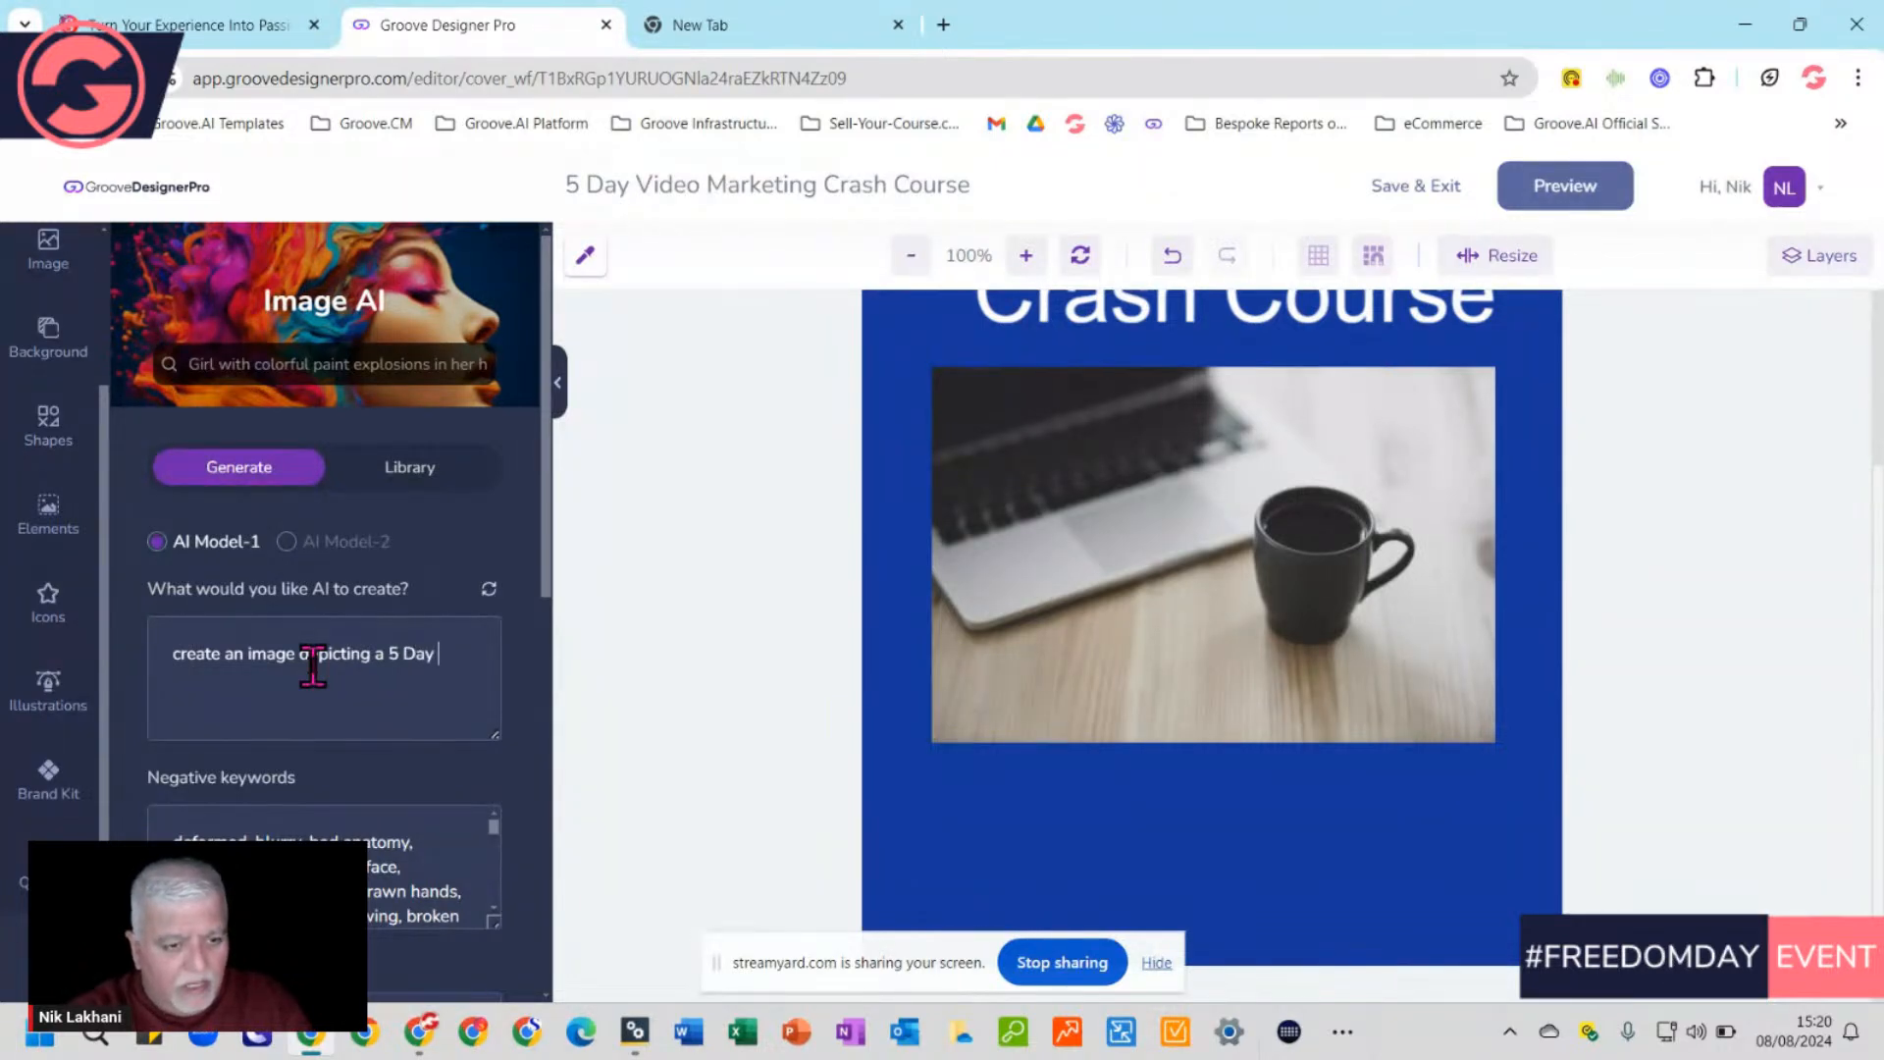
pyautogui.write('Marke')
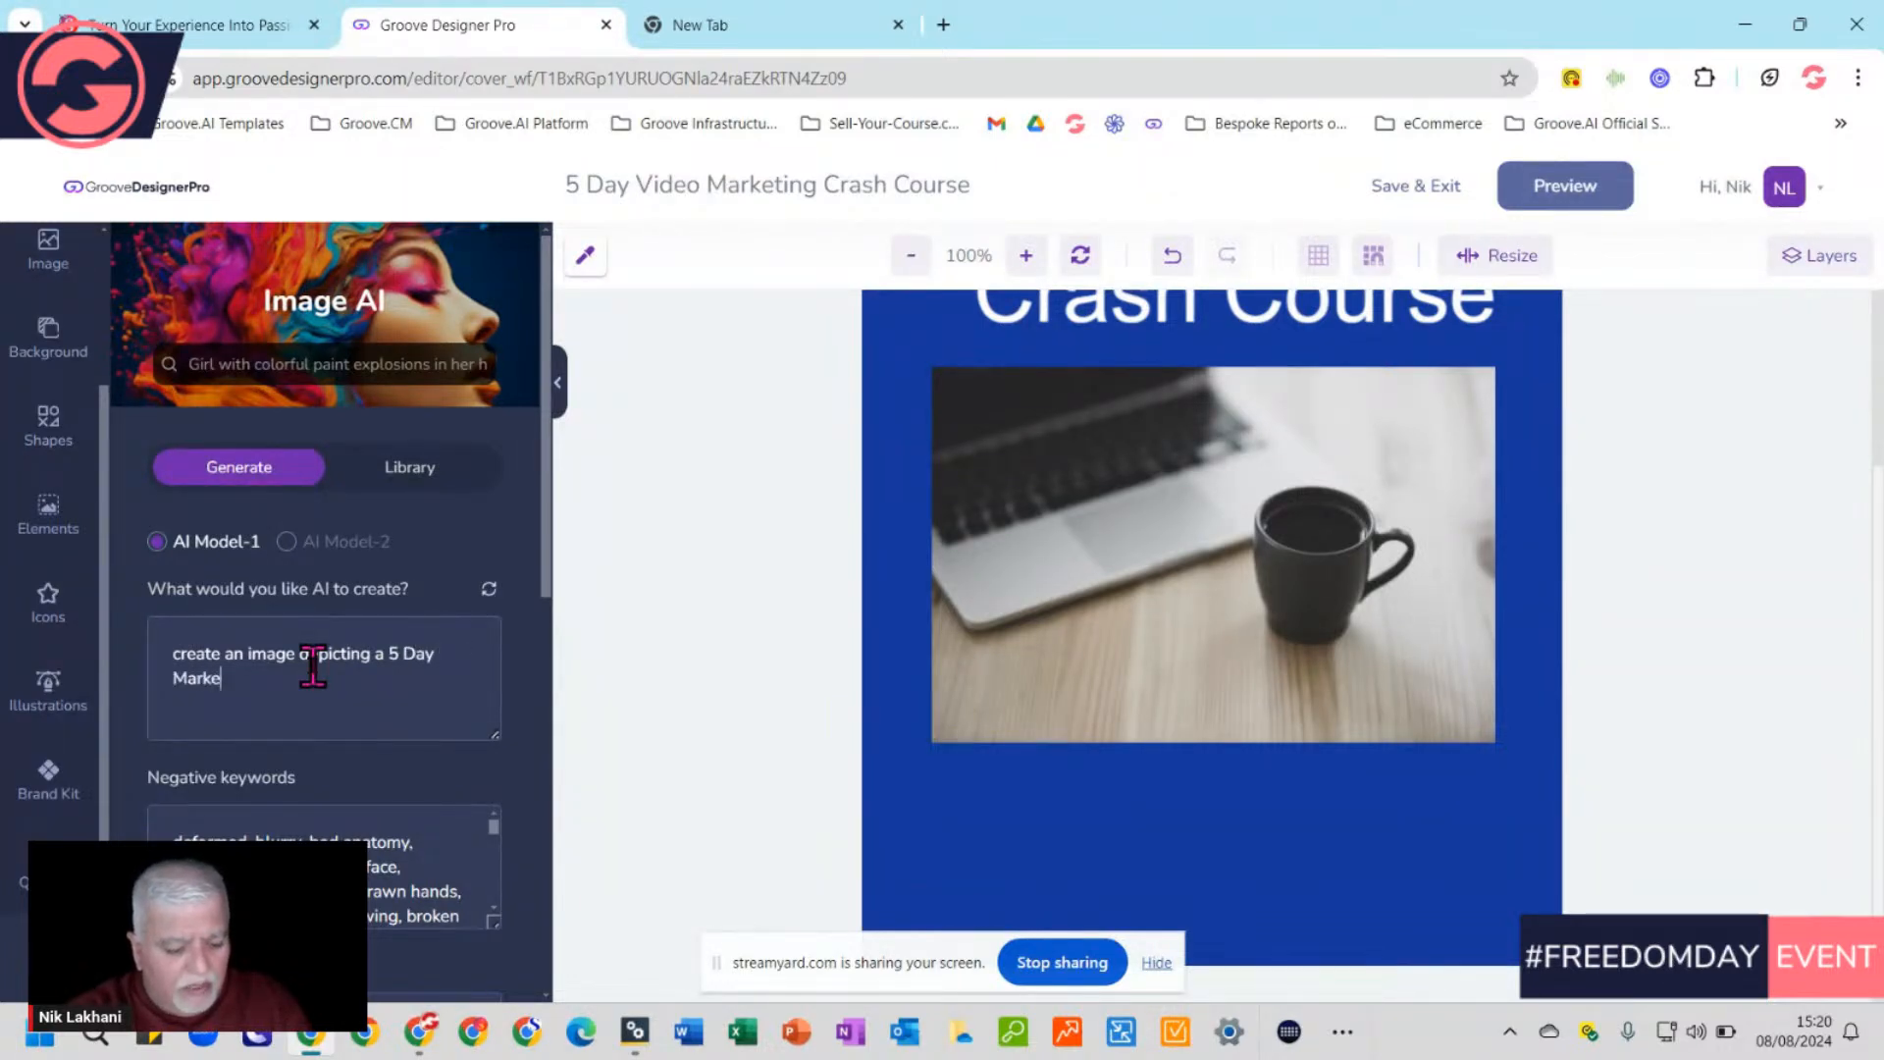
pyautogui.write('ting Cours')
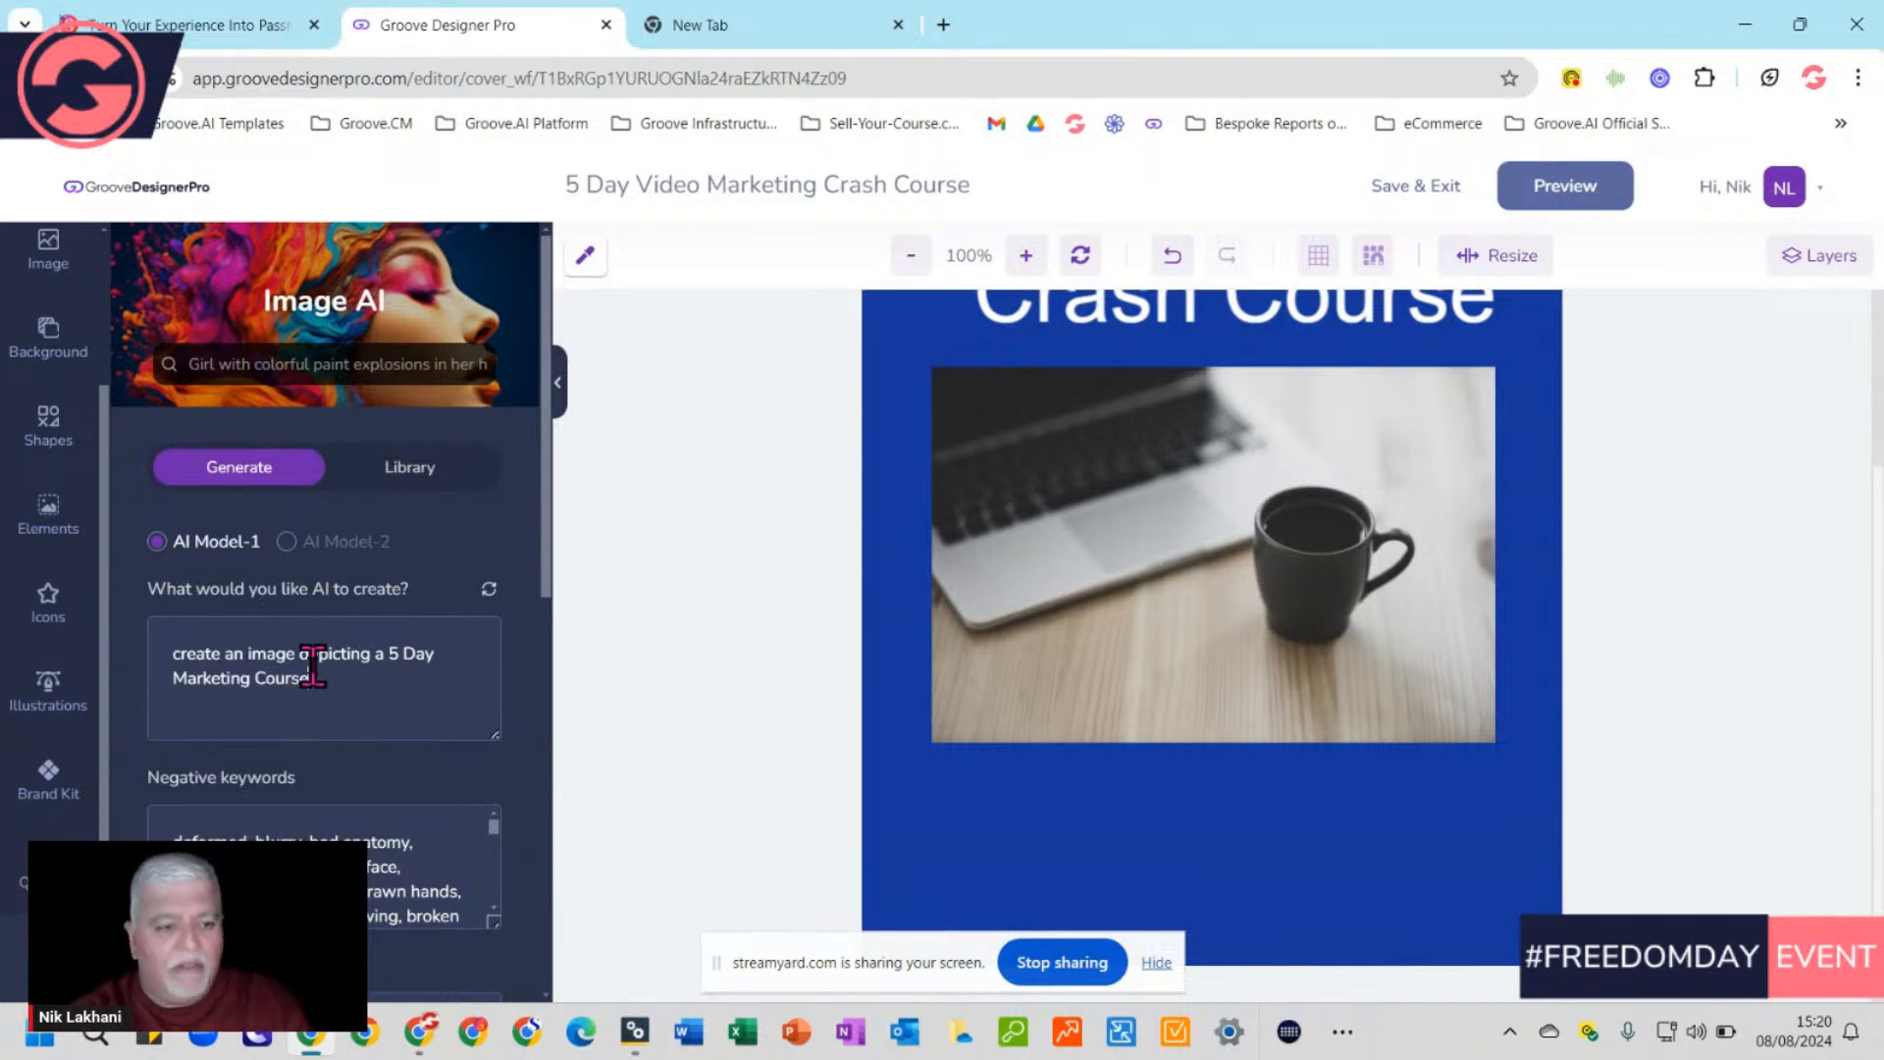
pyautogui.write('e')
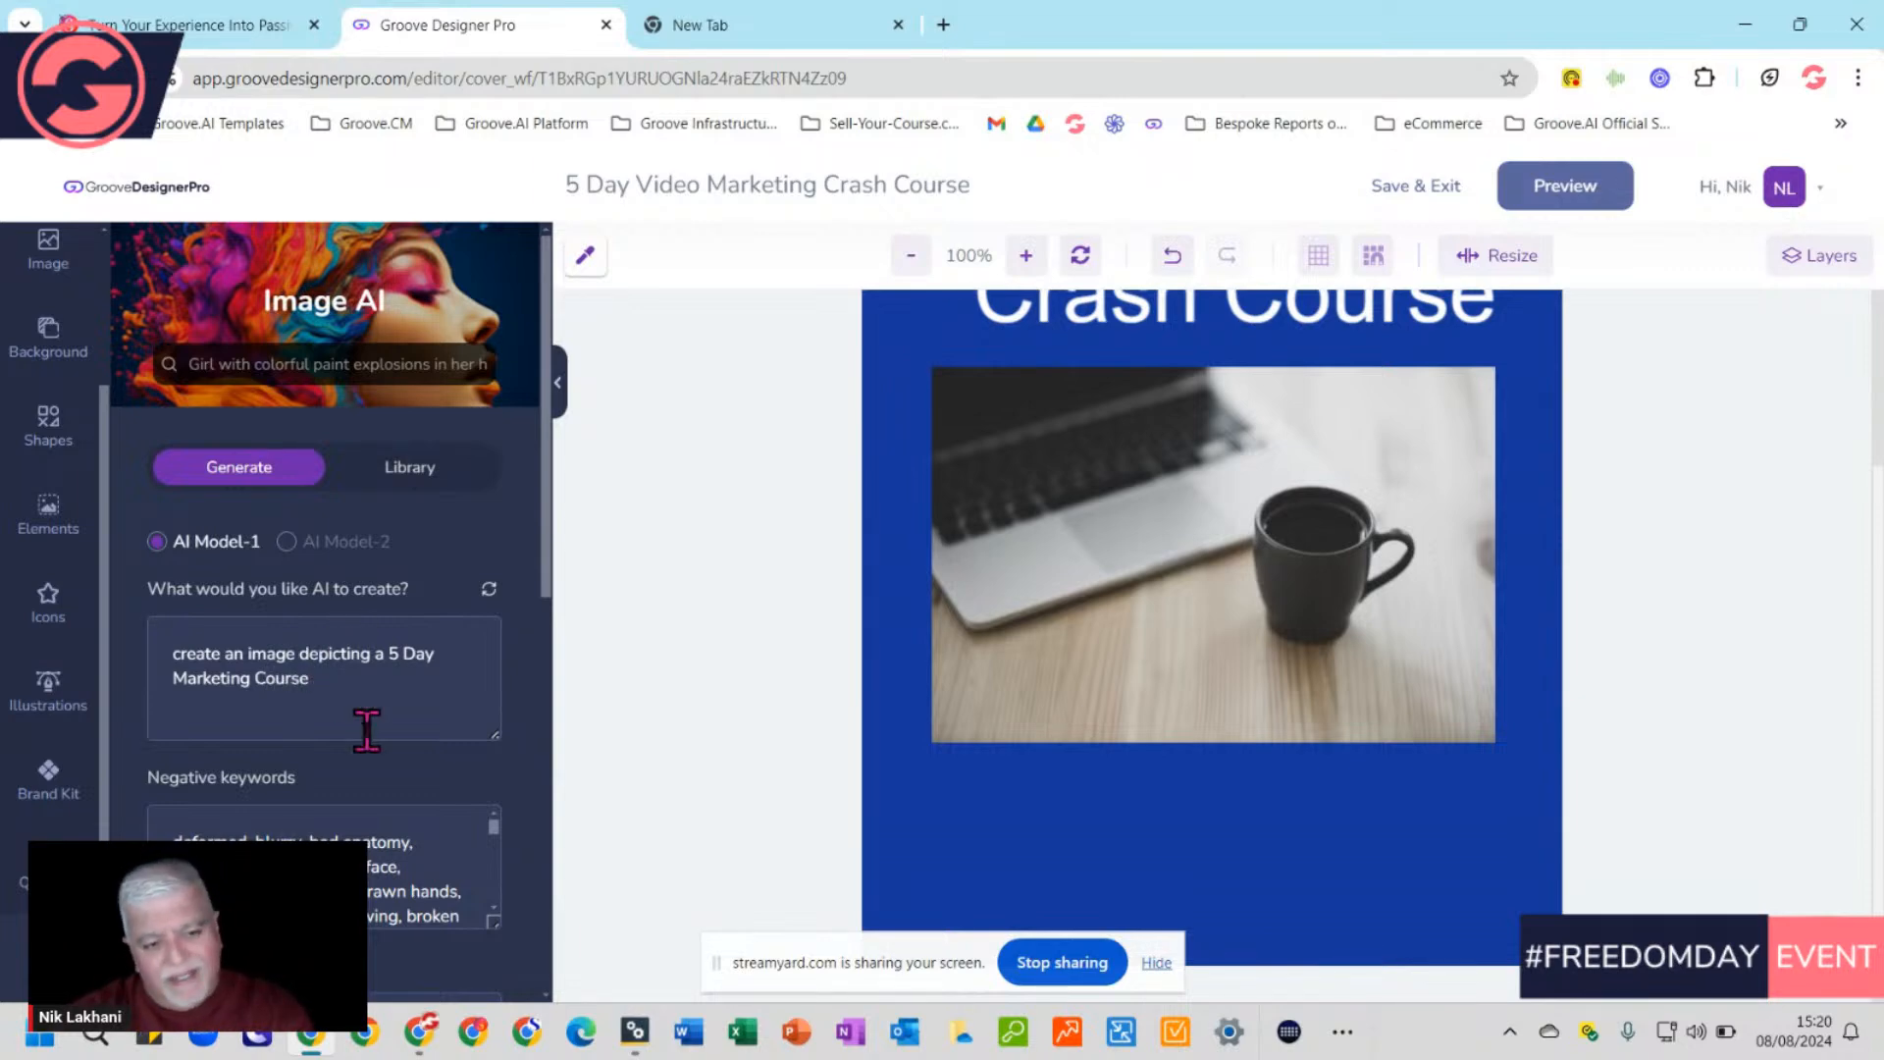
pyautogui.scroll(-3, 362, 736)
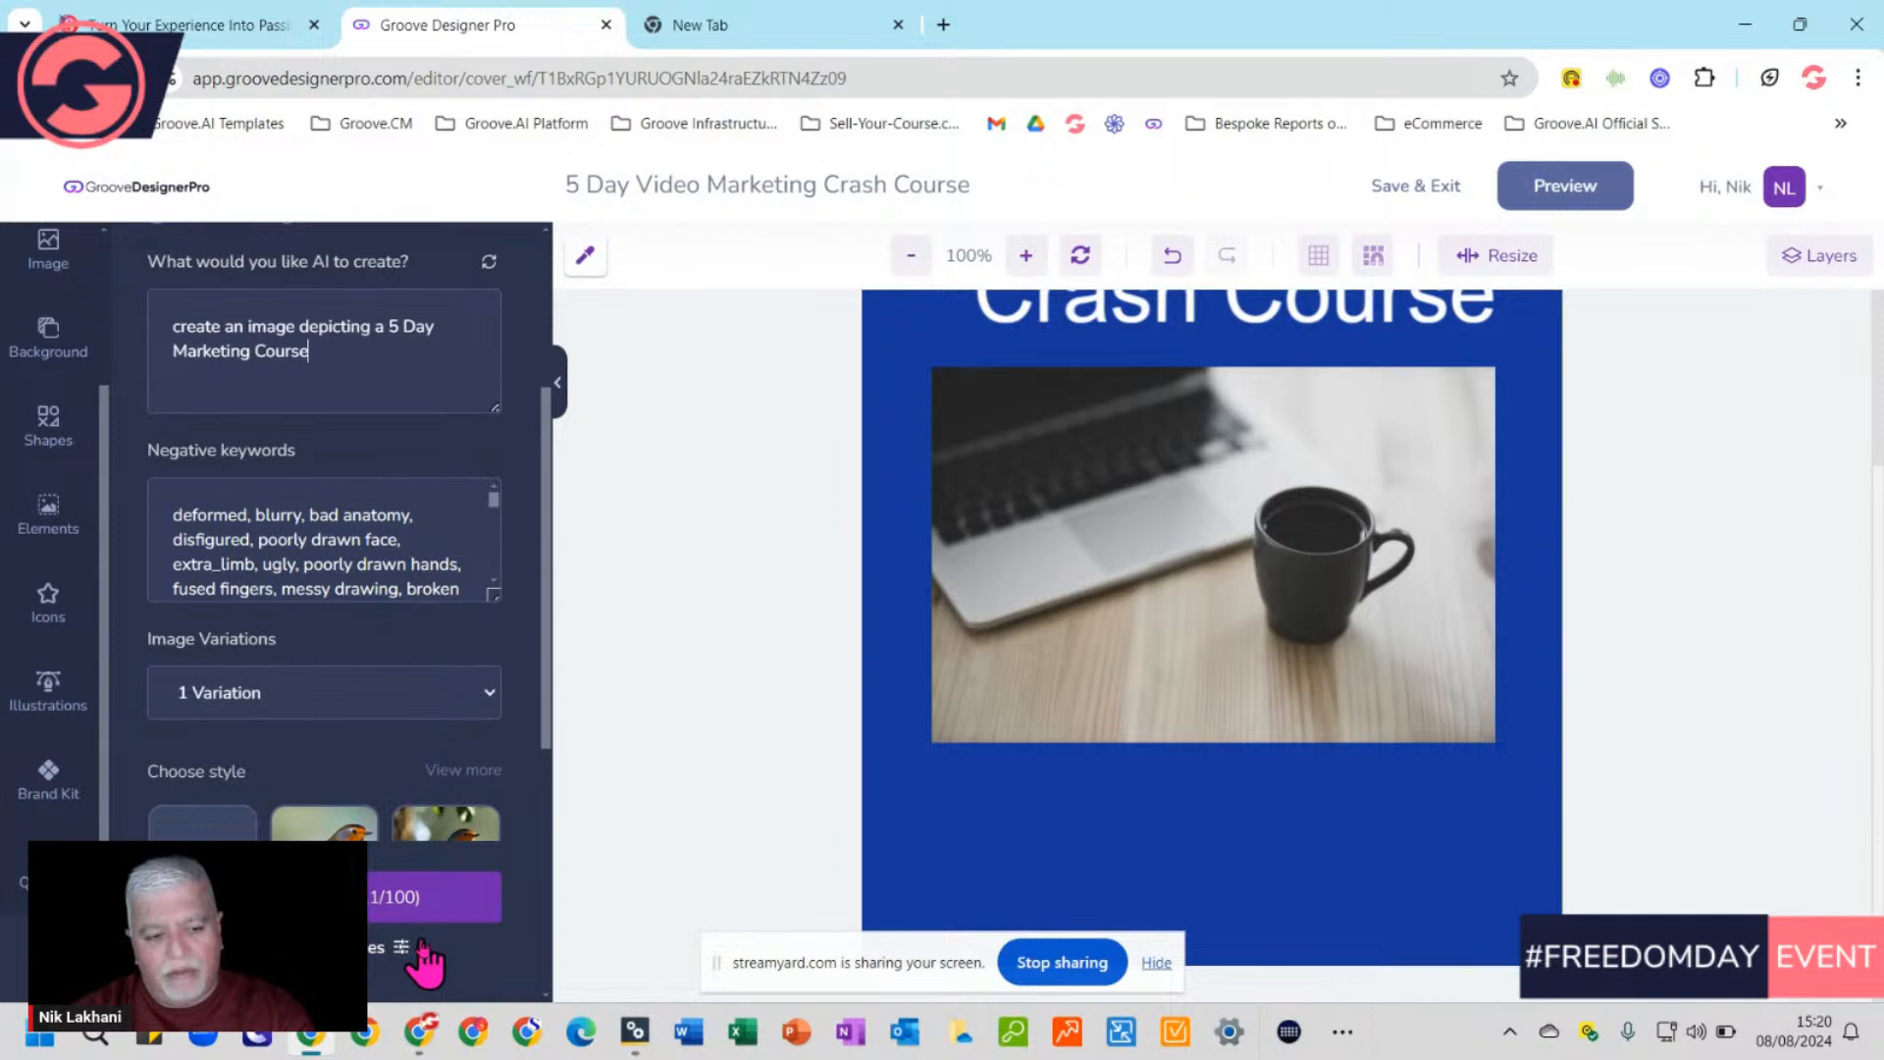
pyautogui.scroll(-2, 446, 846)
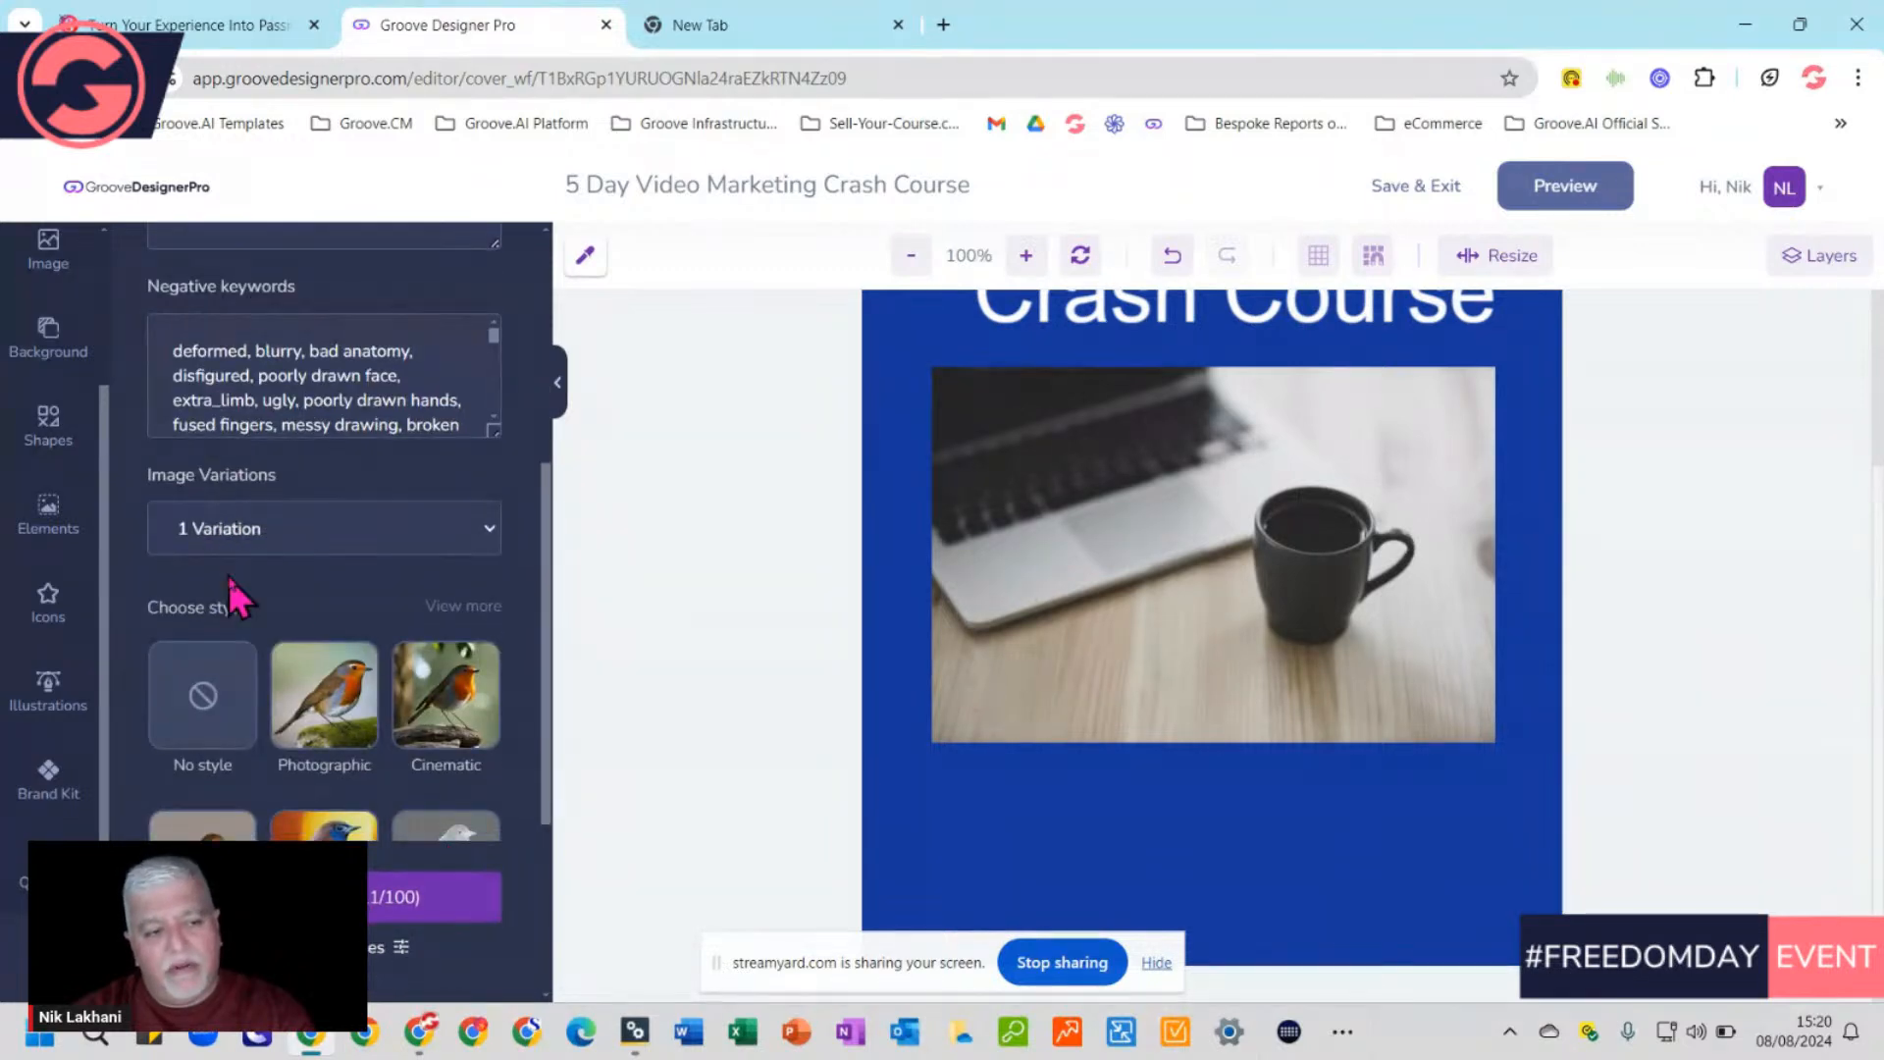
pyautogui.click(490, 529)
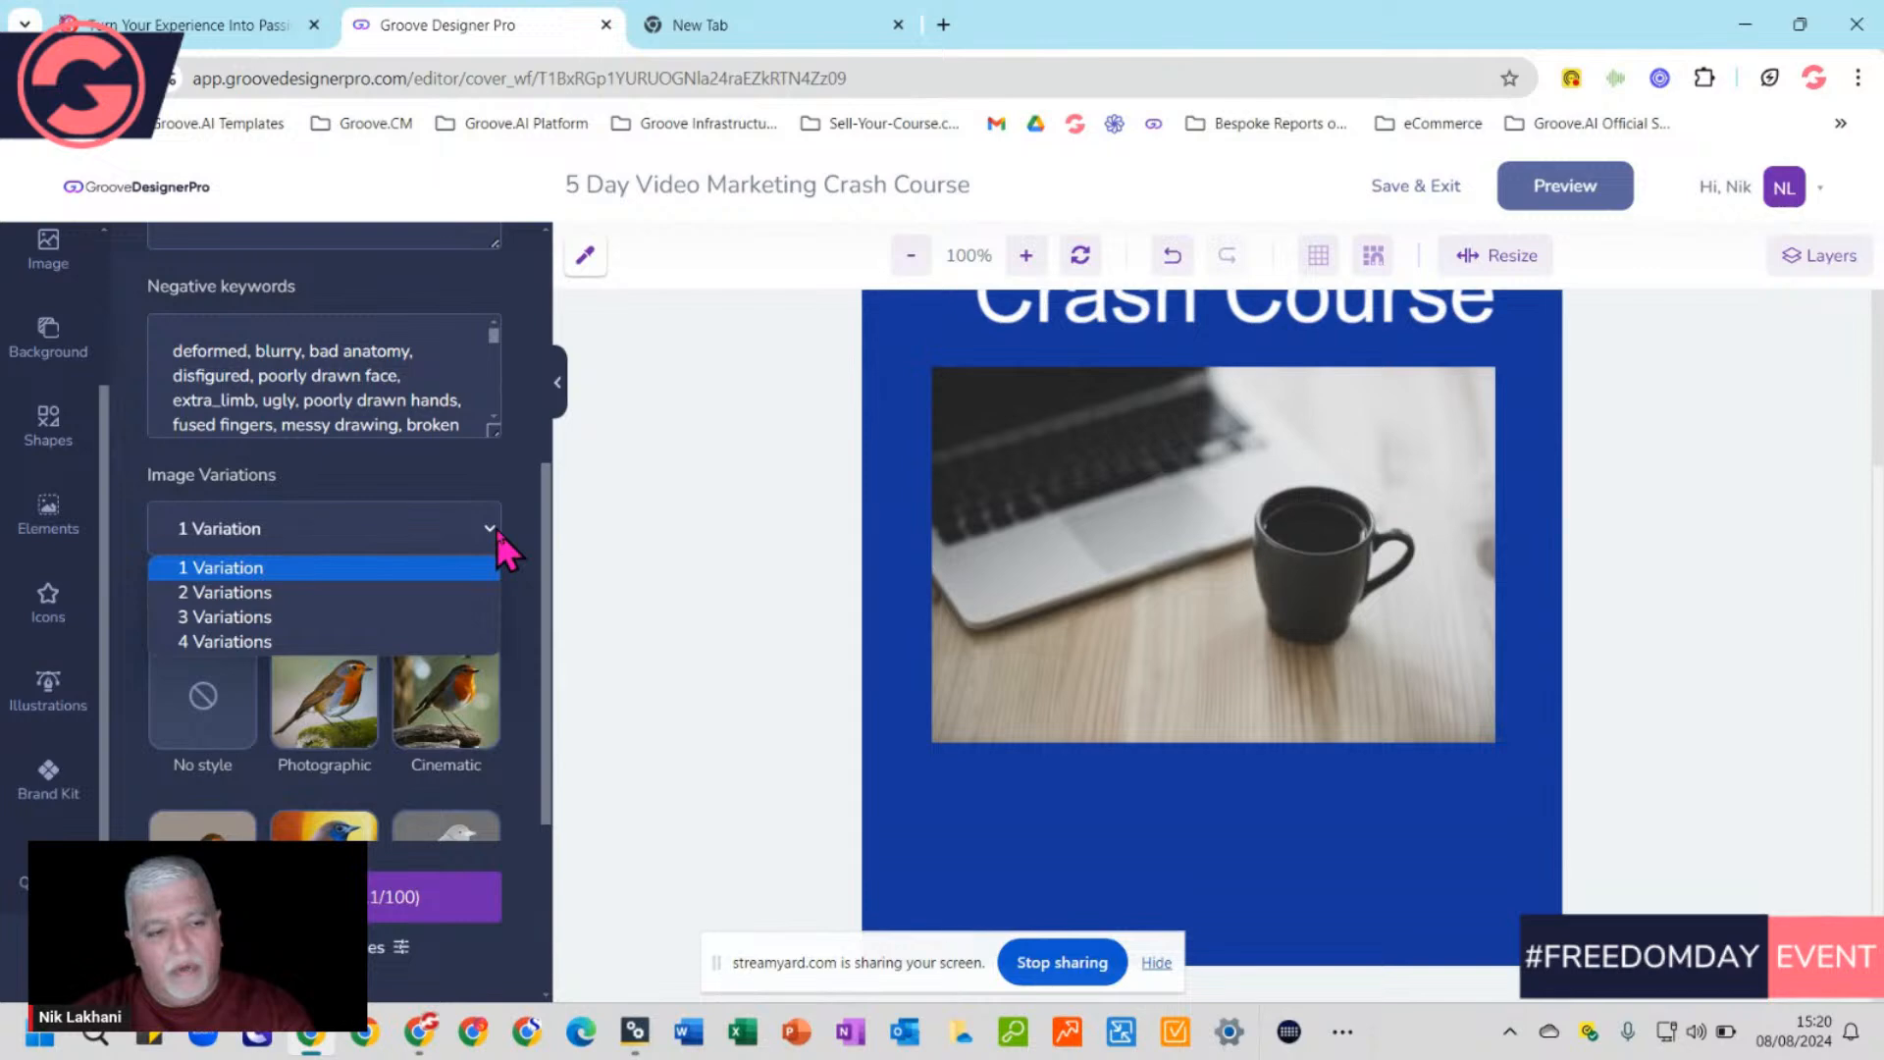
pyautogui.click(236, 592)
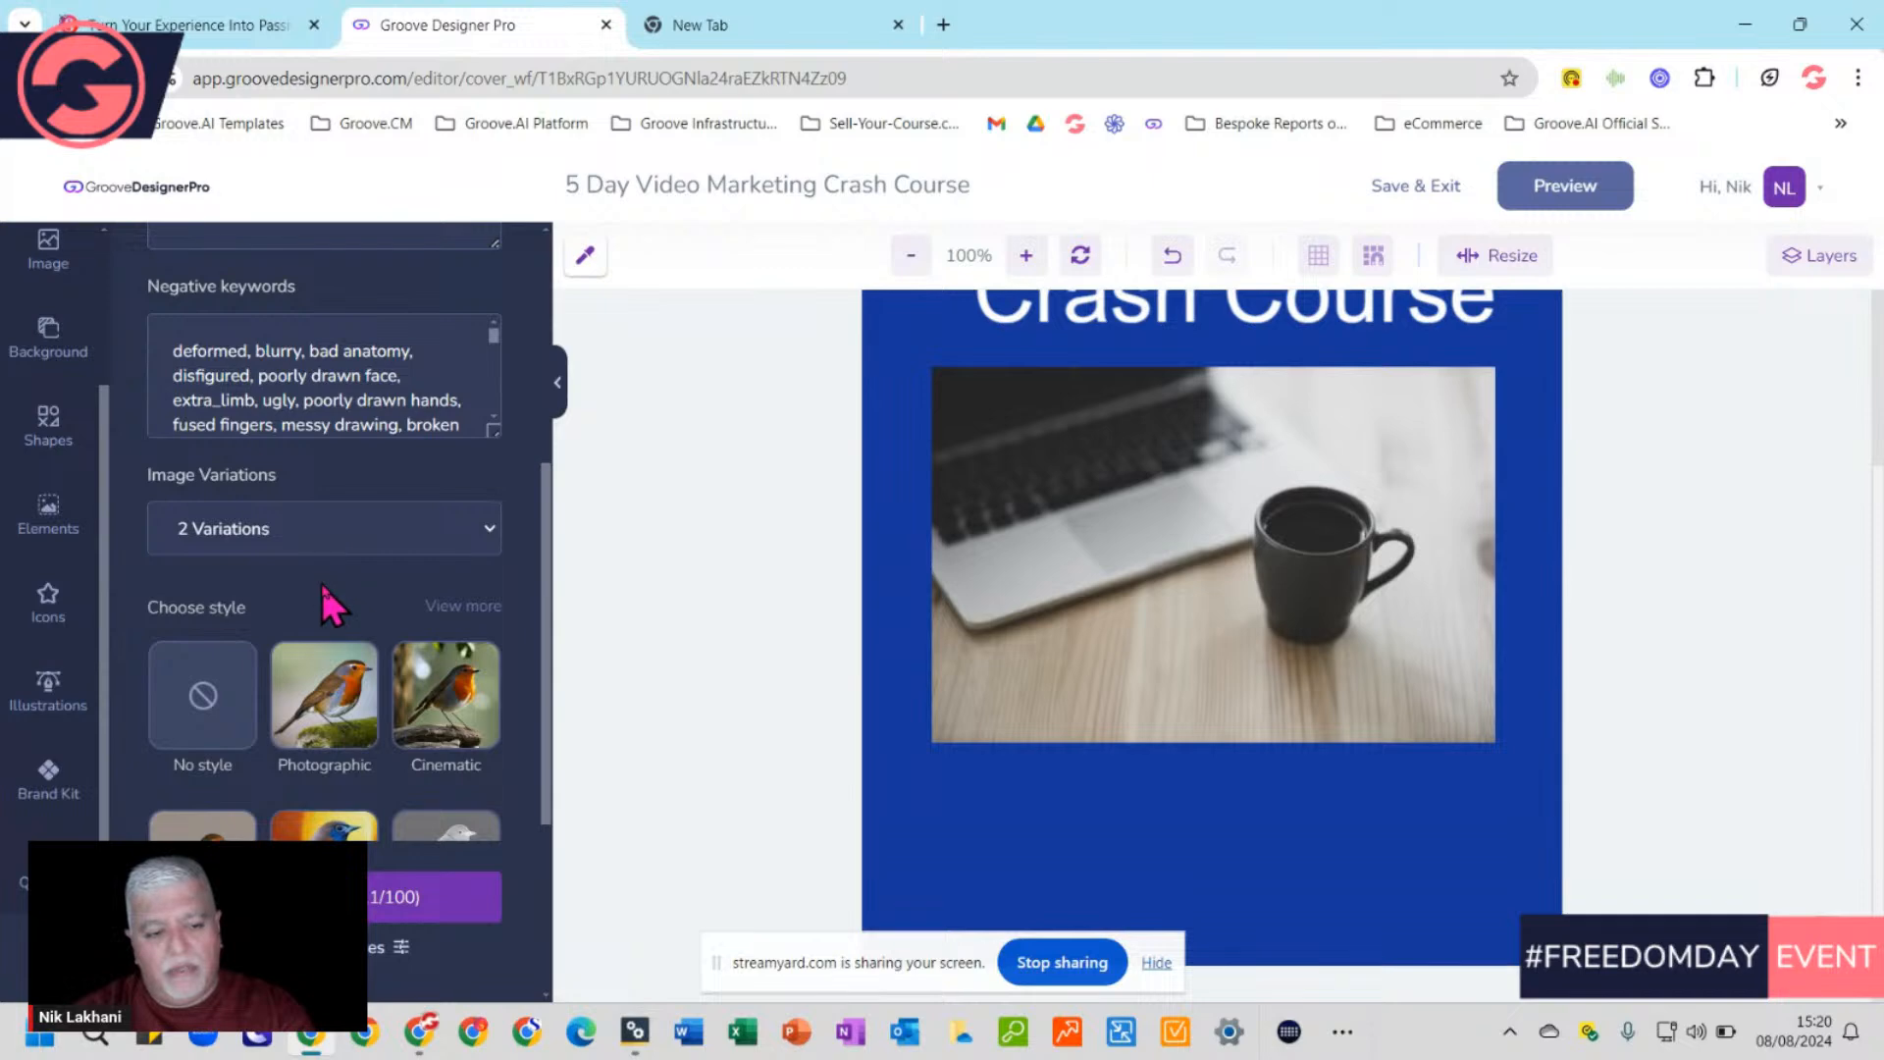
# Generate the AI images and place the colourful wave-design brochure image on the cover
pyautogui.click(485, 895)
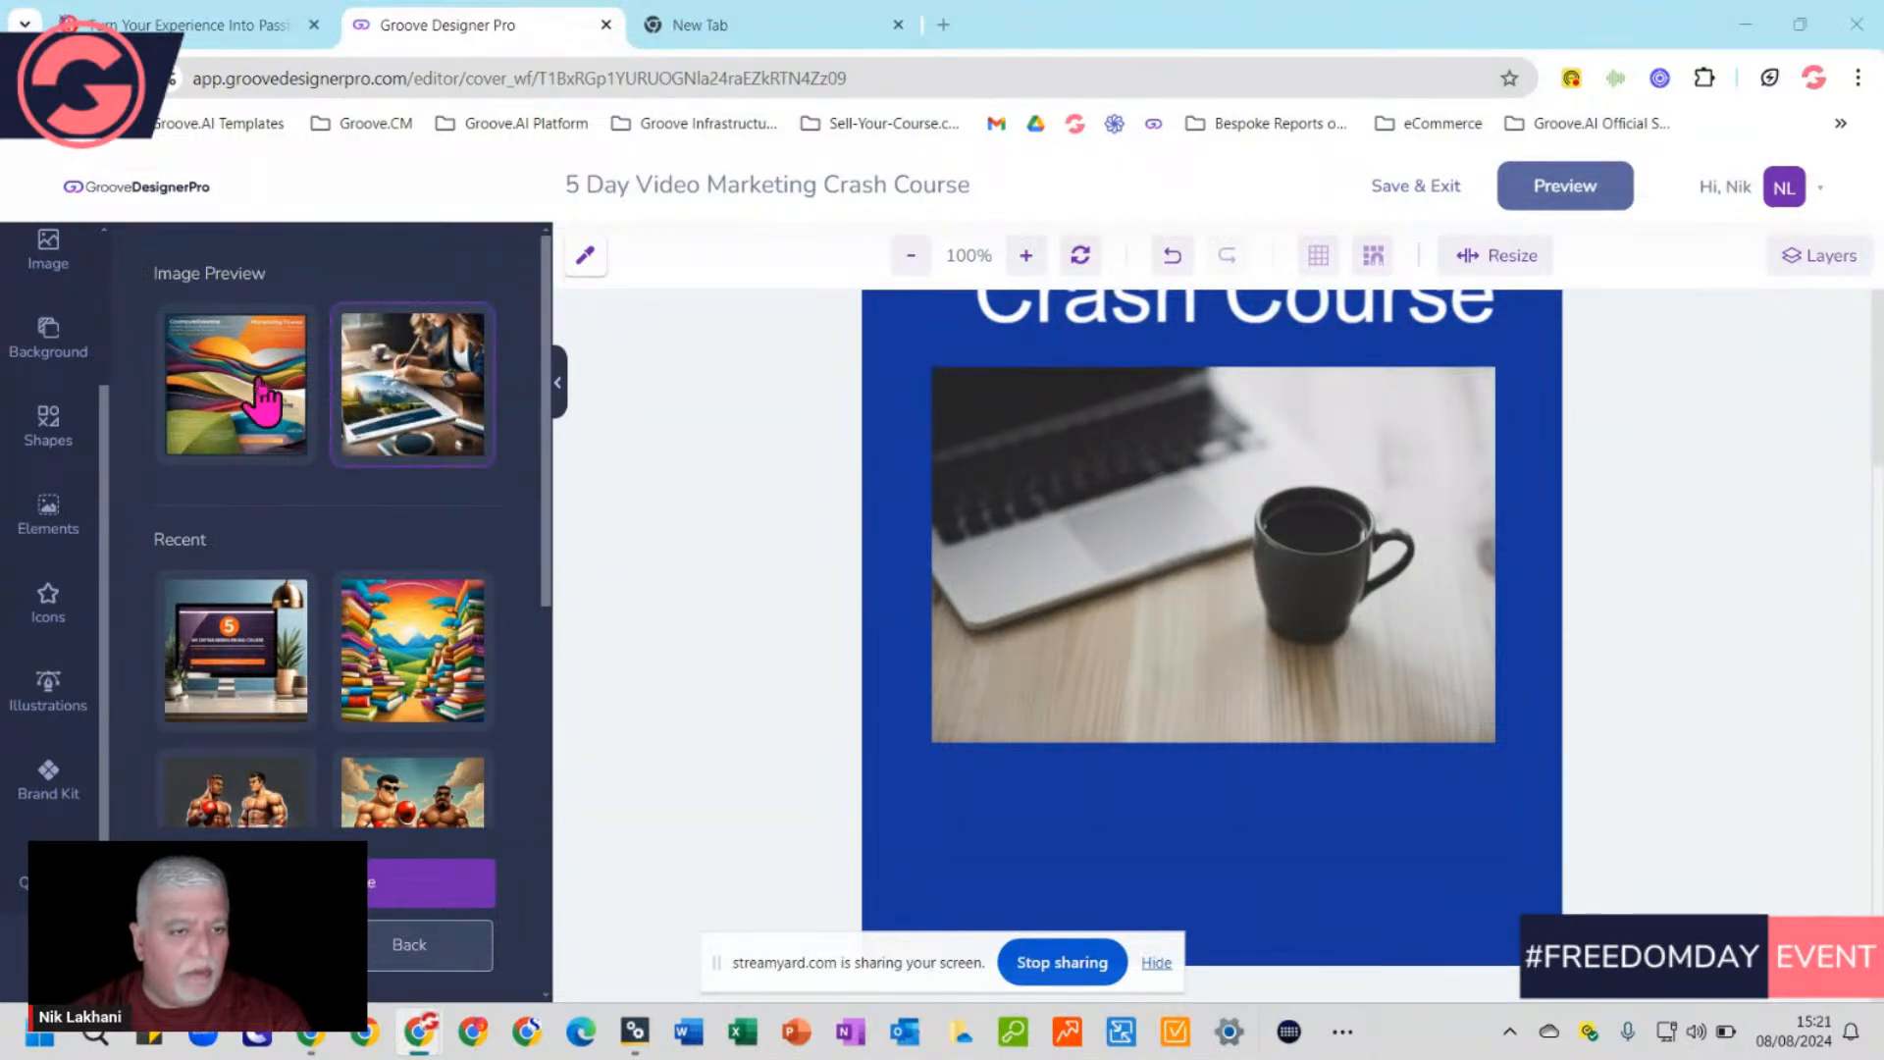
pyautogui.click(199, 385)
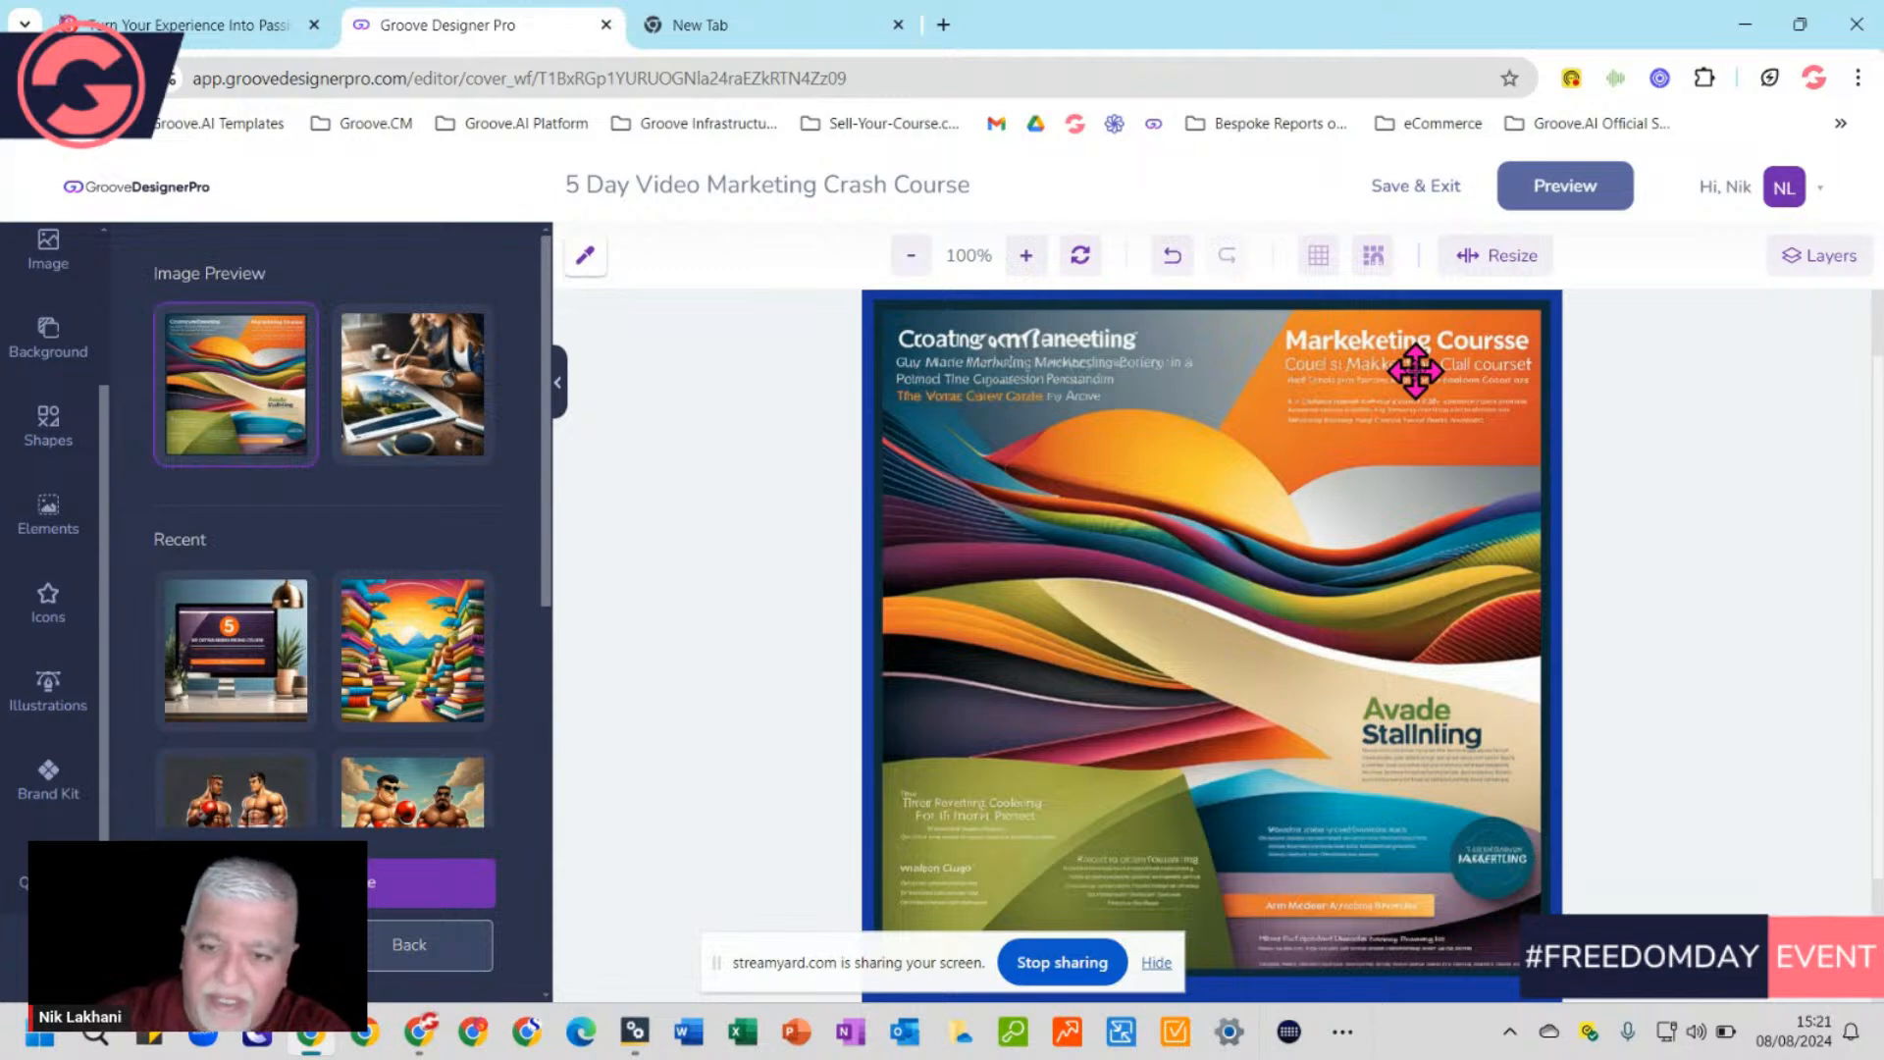
pyautogui.scroll(-2, 1415, 371)
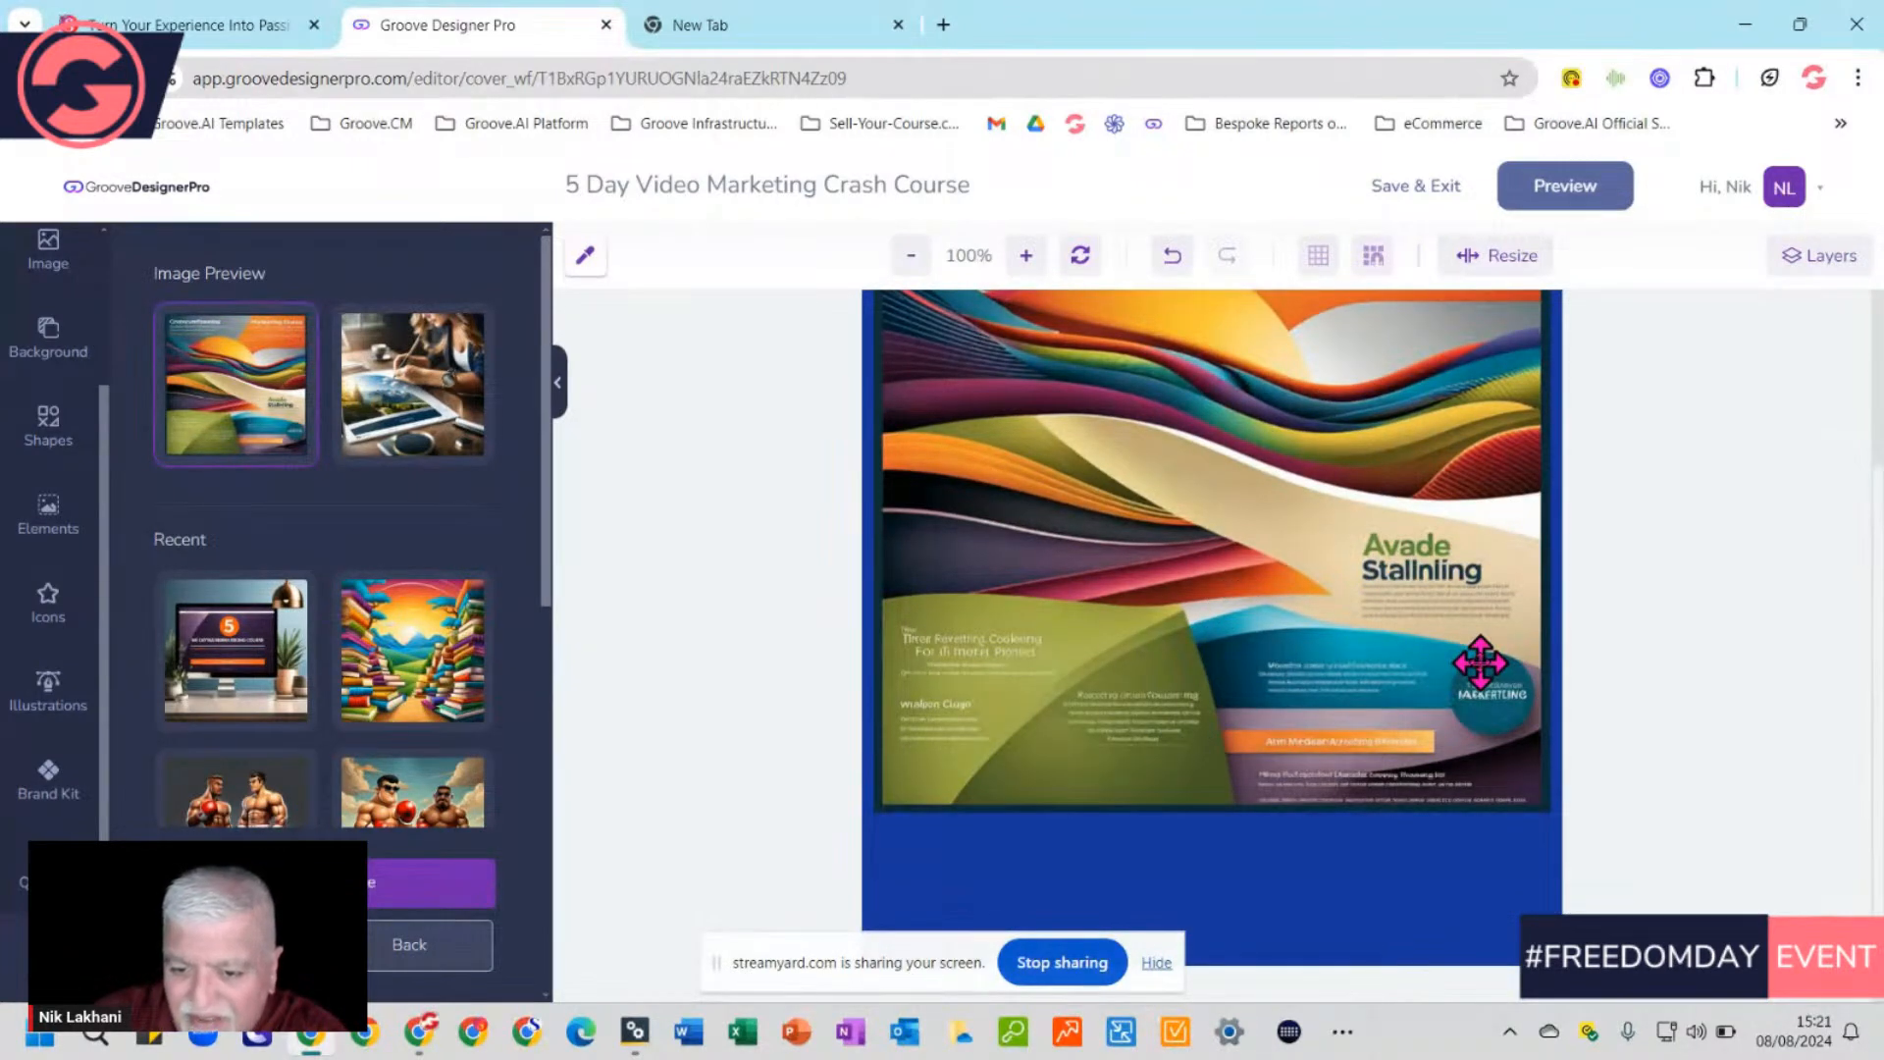
pyautogui.scroll(4, 1480, 663)
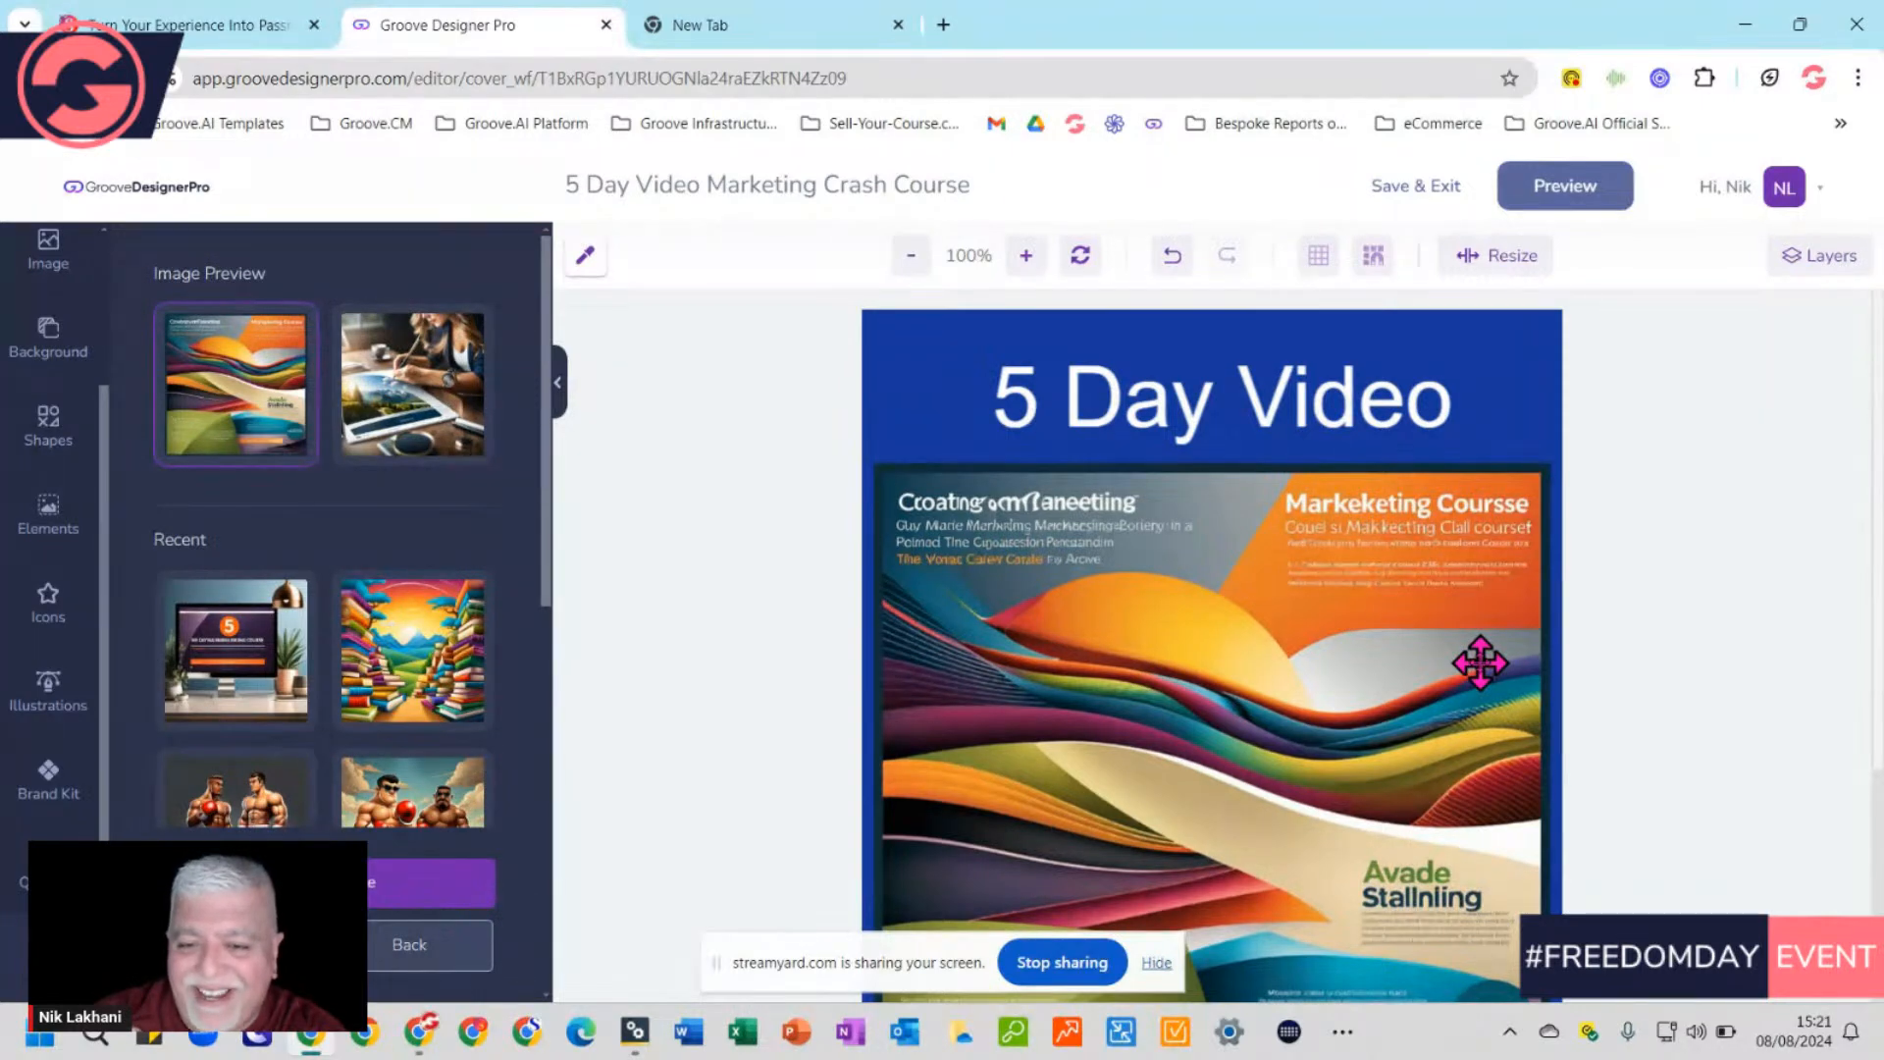
# Replace the brochure image on the cover with the woman-drawing AI image
pyautogui.click(1208, 619)
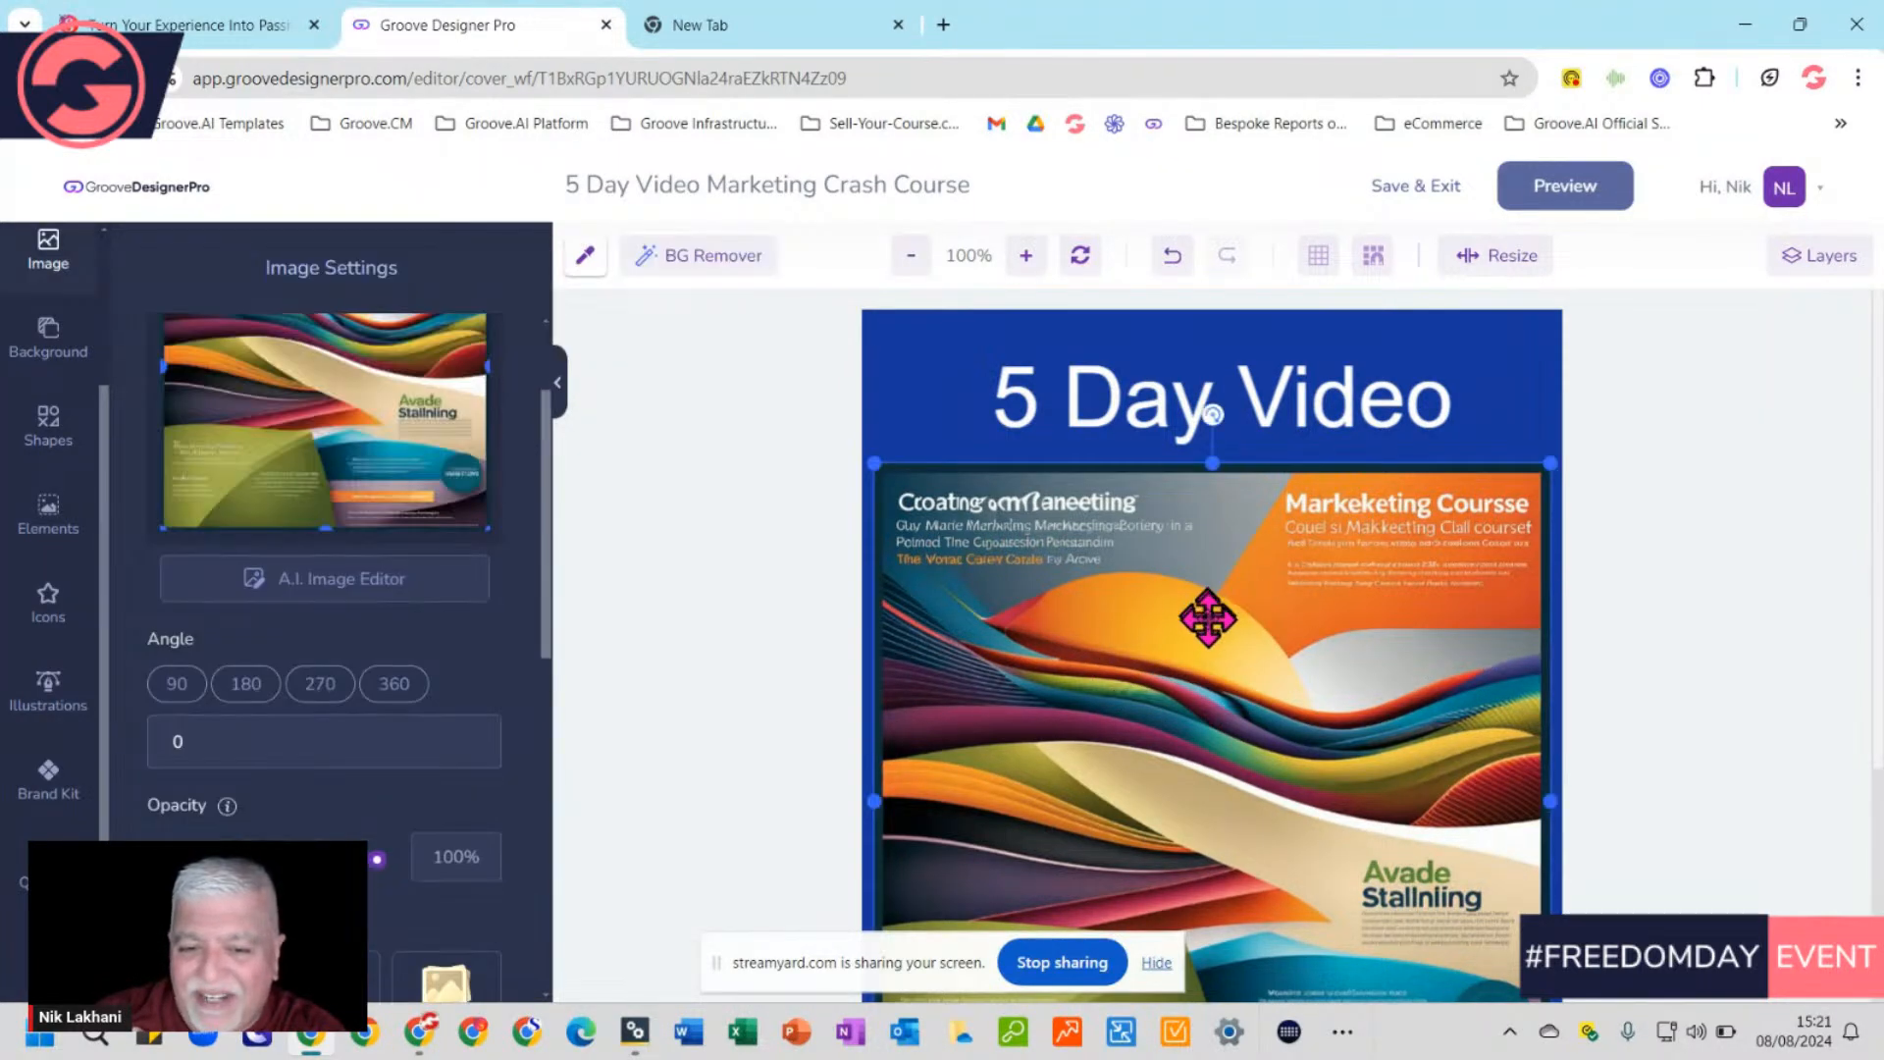
pyautogui.press('Delete')
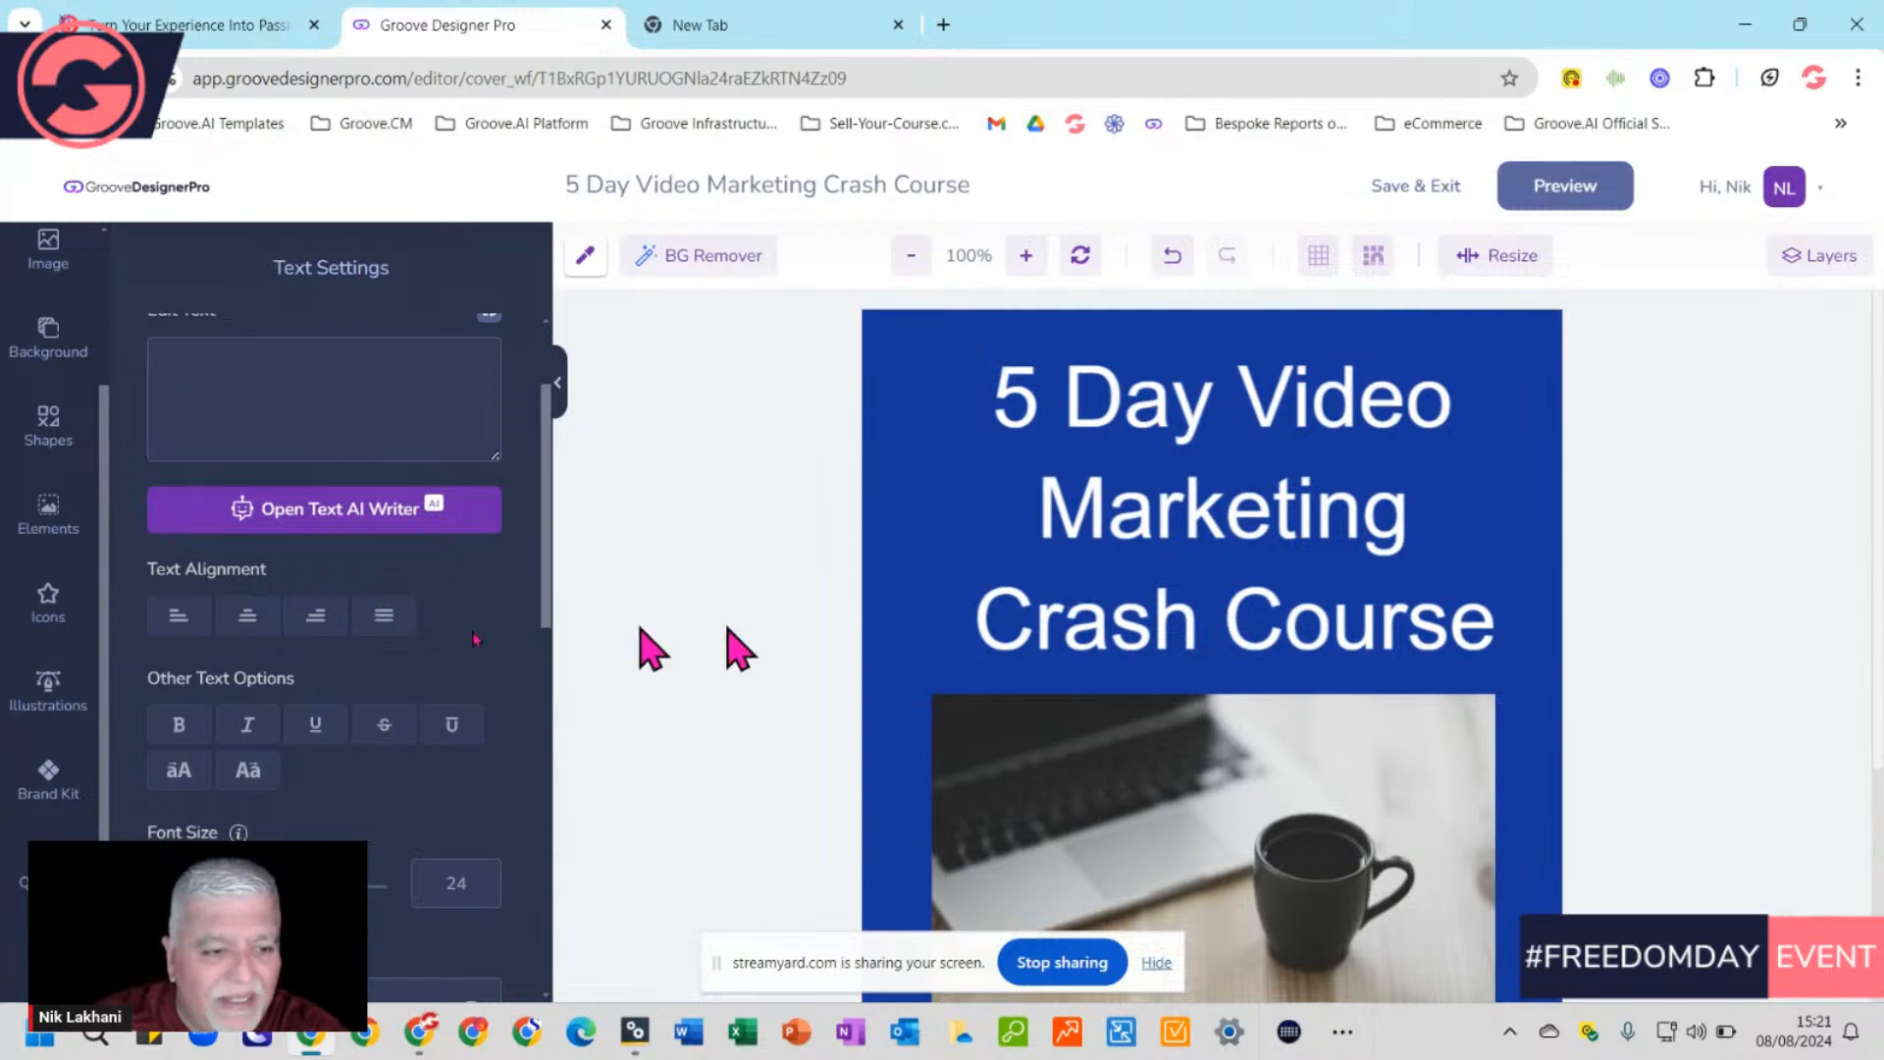
pyautogui.click(46, 961)
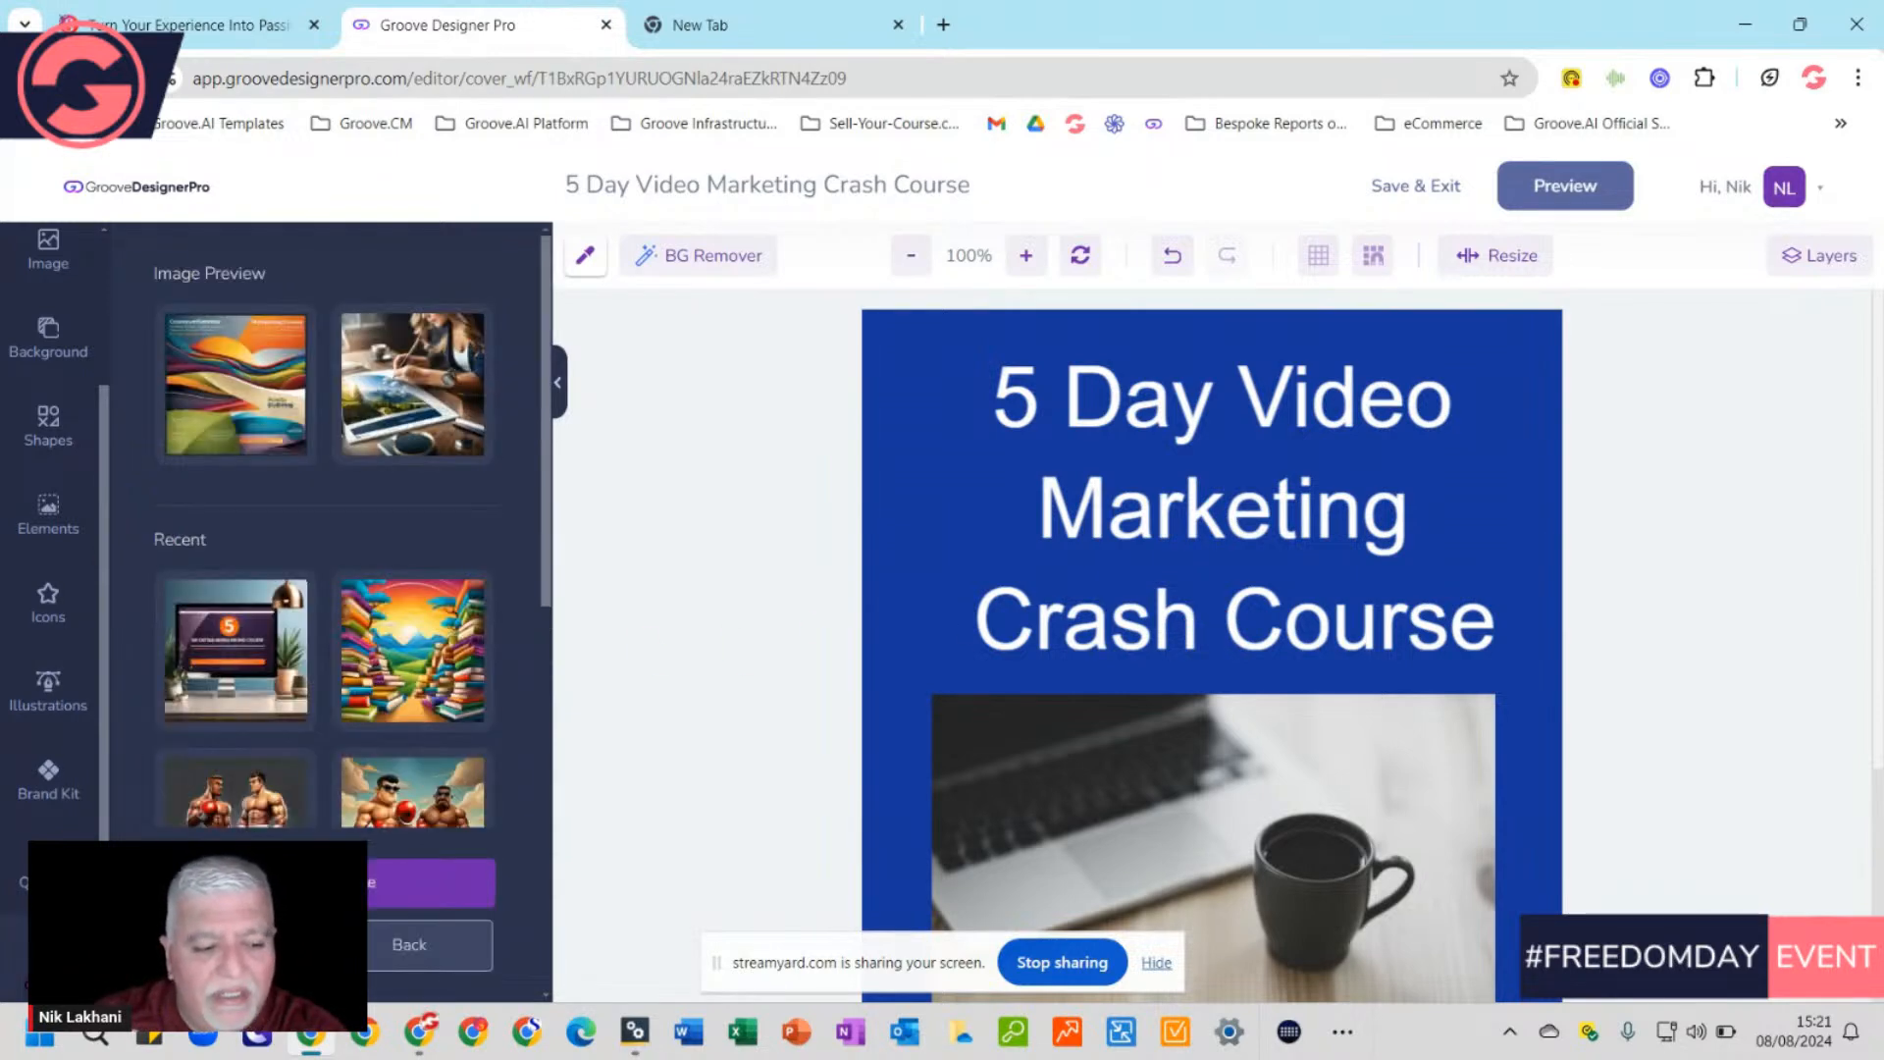
pyautogui.click(420, 378)
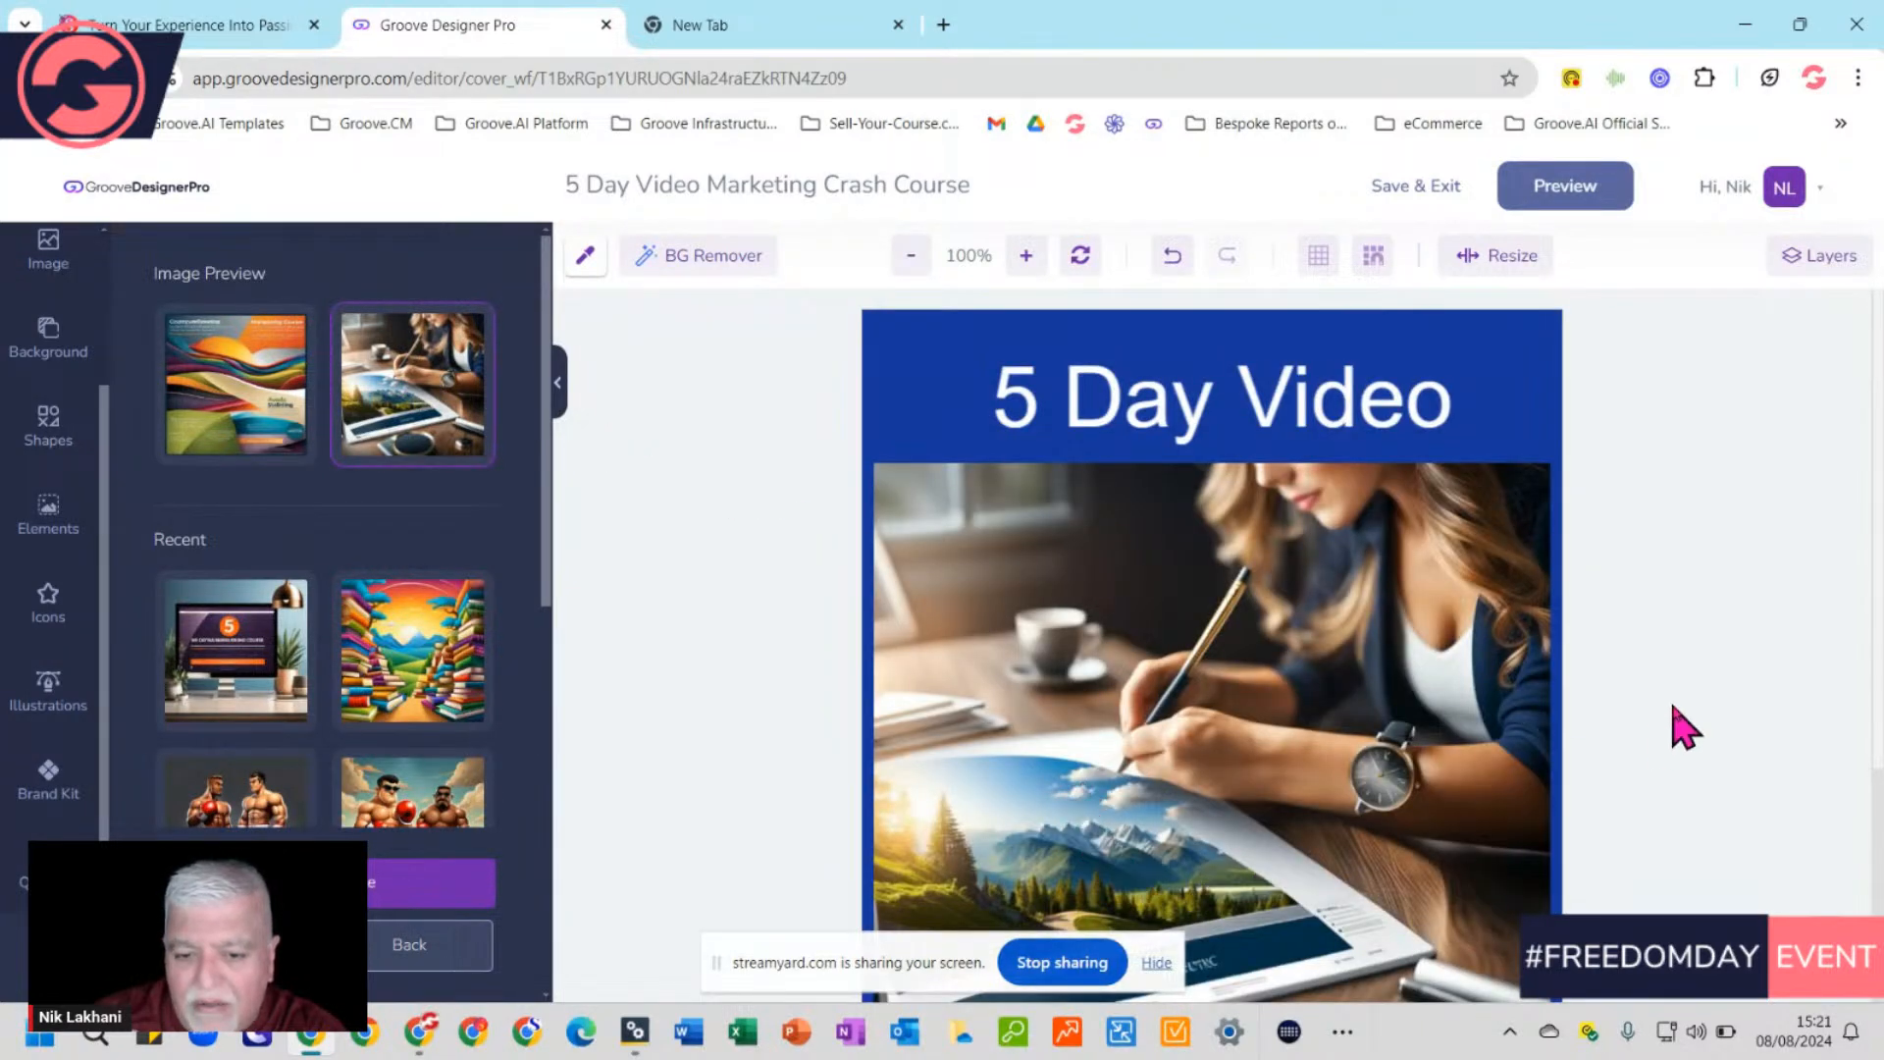
pyautogui.scroll(-3, 1399, 795)
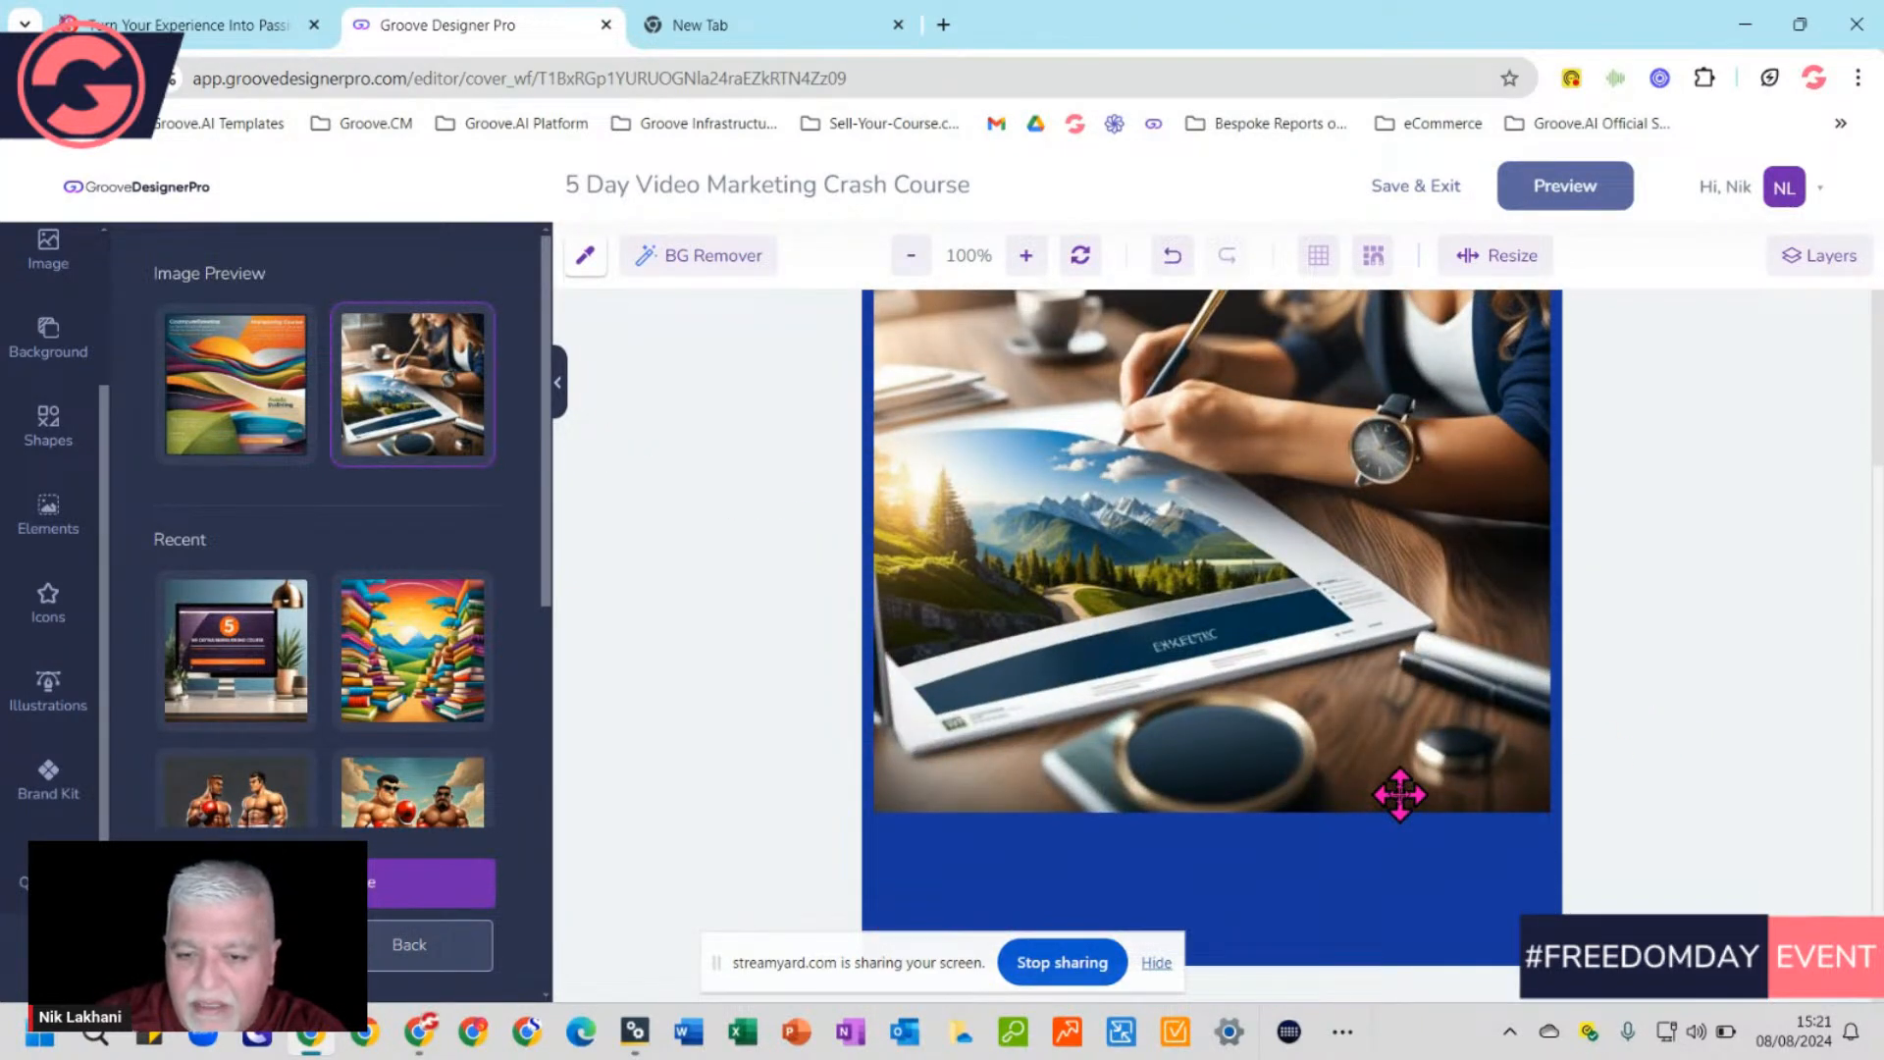
pyautogui.scroll(3, 1400, 793)
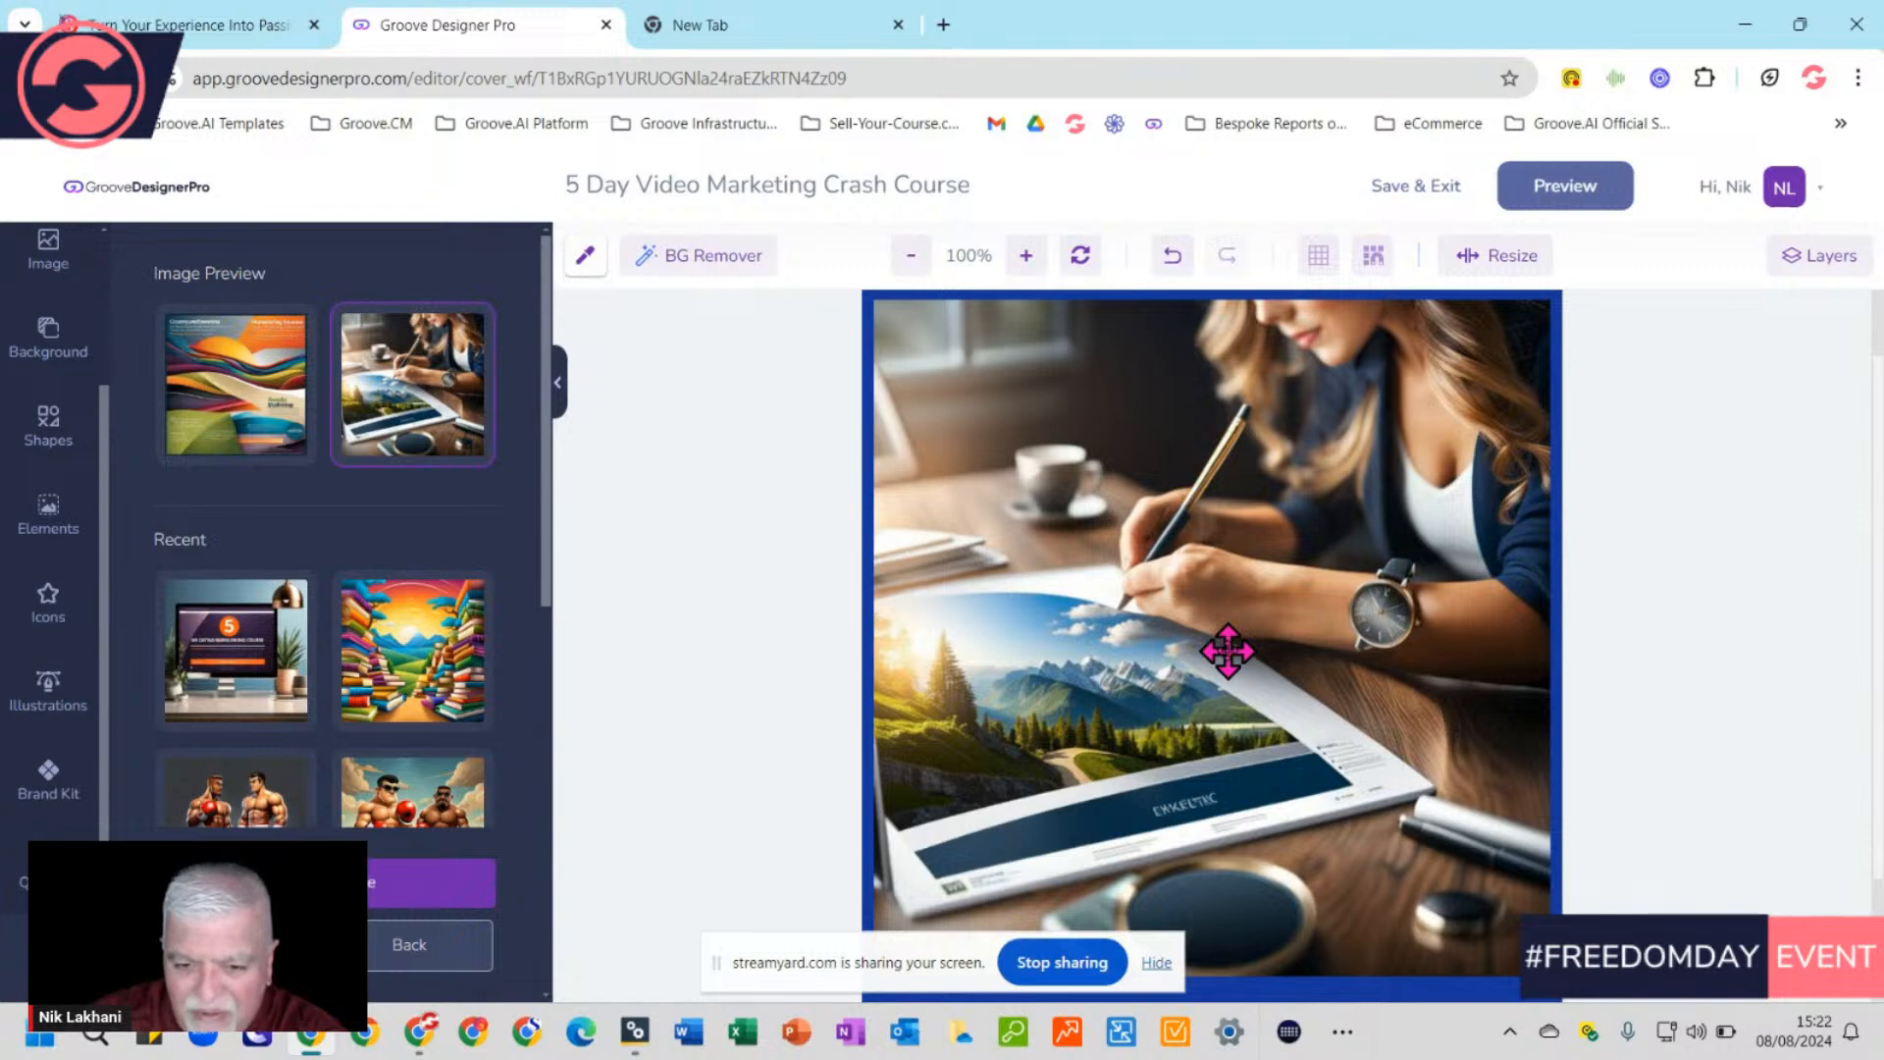
# Delete the woman-drawing image so the laptop-and-coffee photo shows again
pyautogui.scroll(2, 1228, 650)
pyautogui.scroll(-2, 1227, 651)
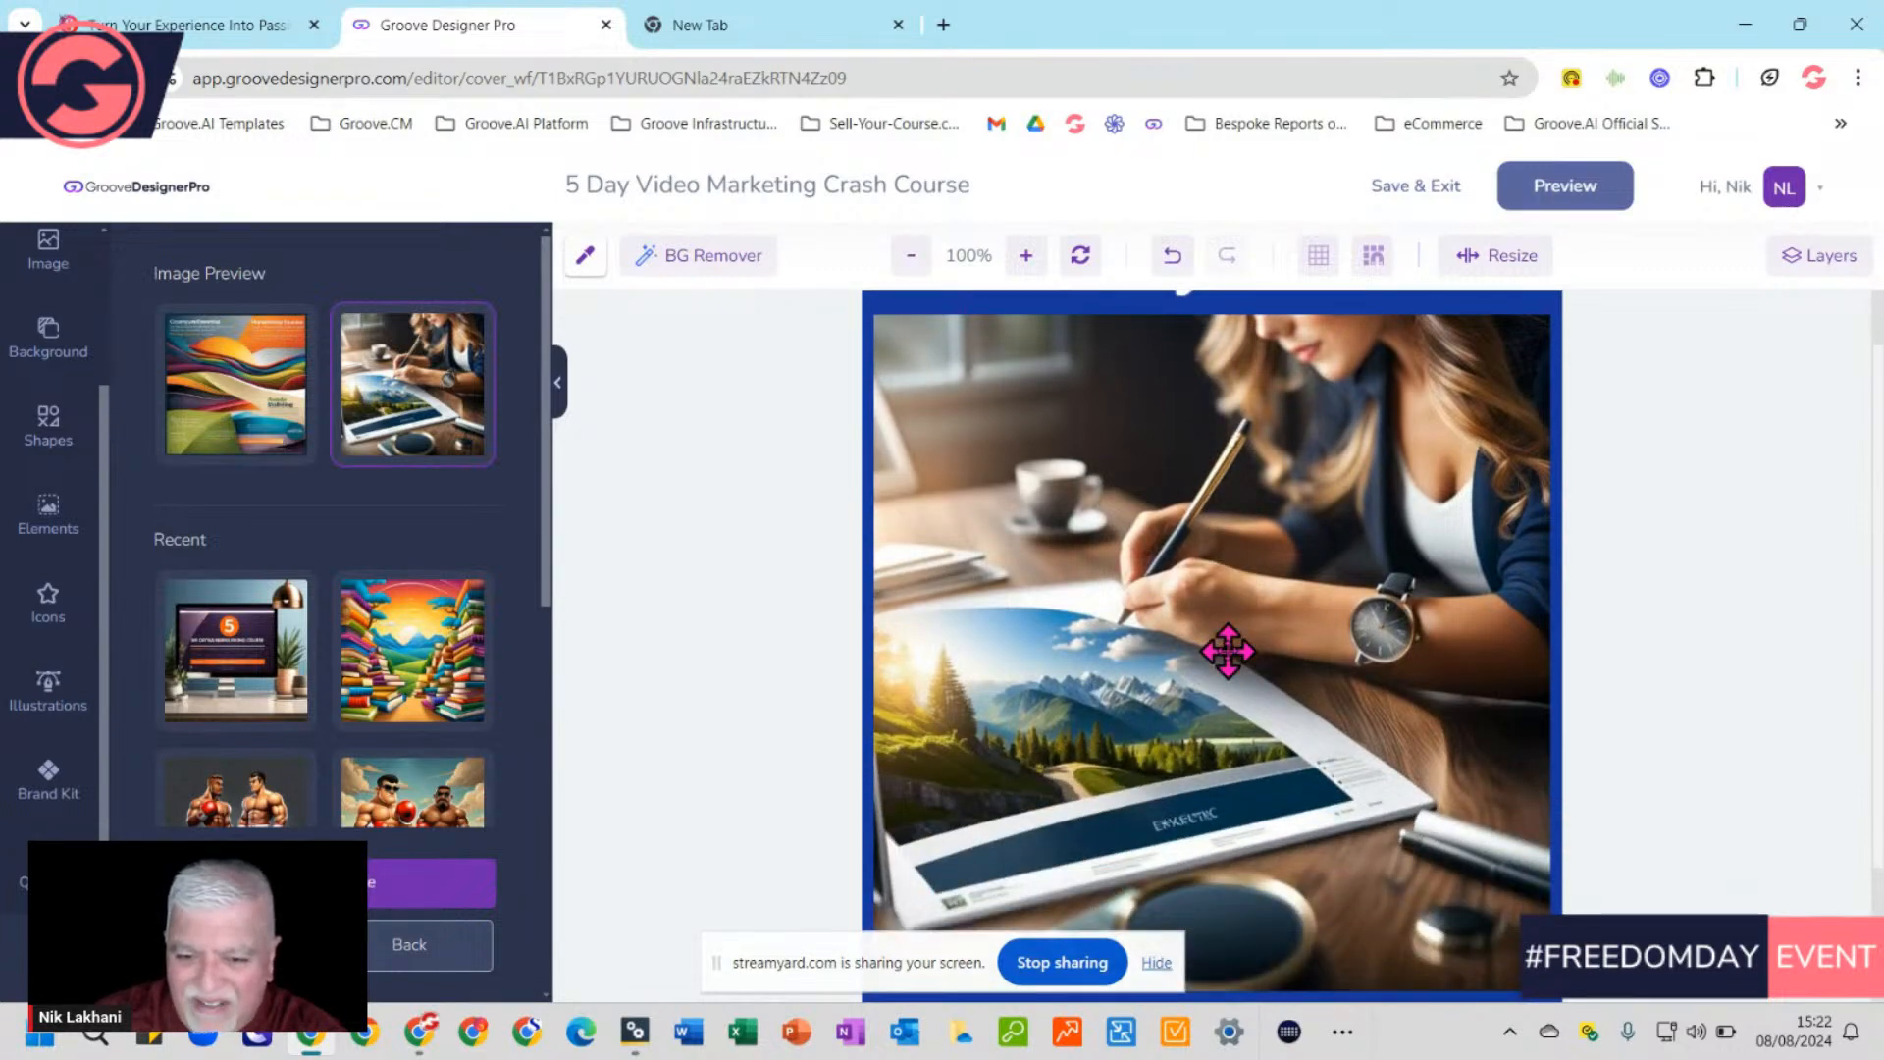
pyautogui.click(1131, 422)
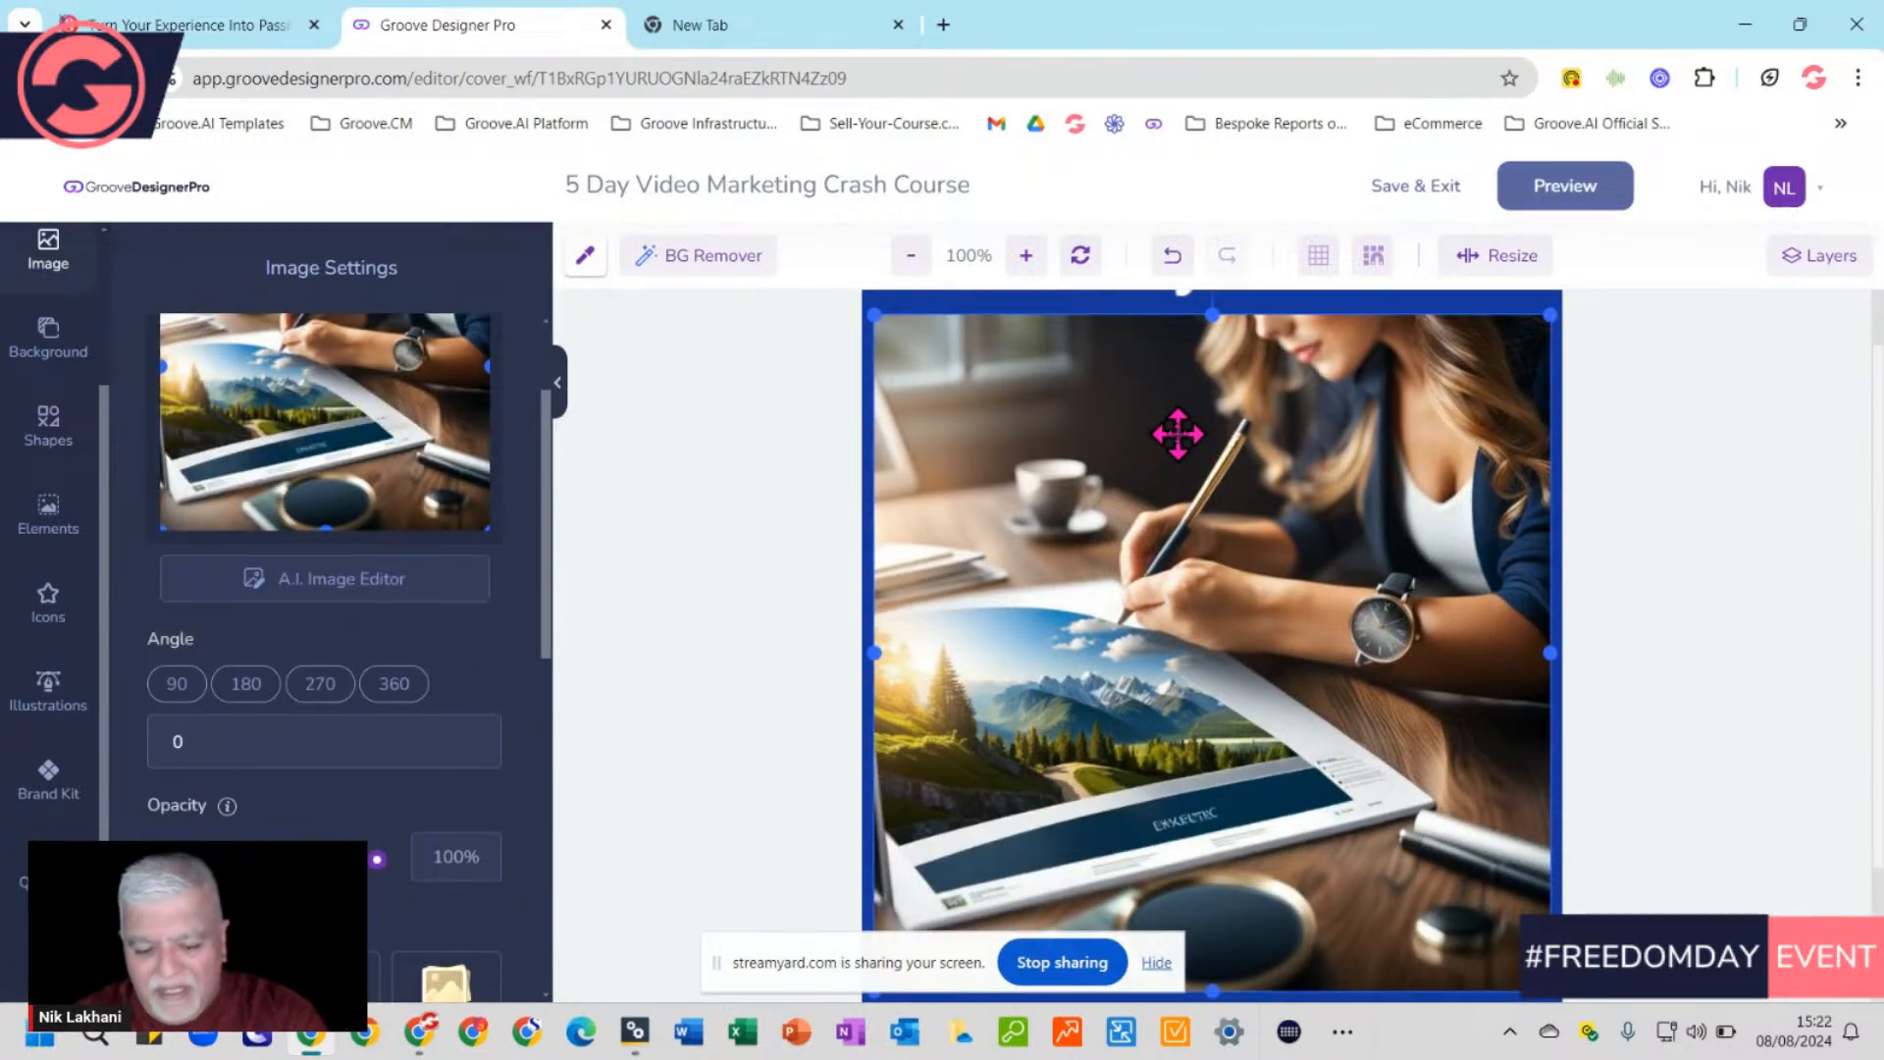
pyautogui.press('Delete')
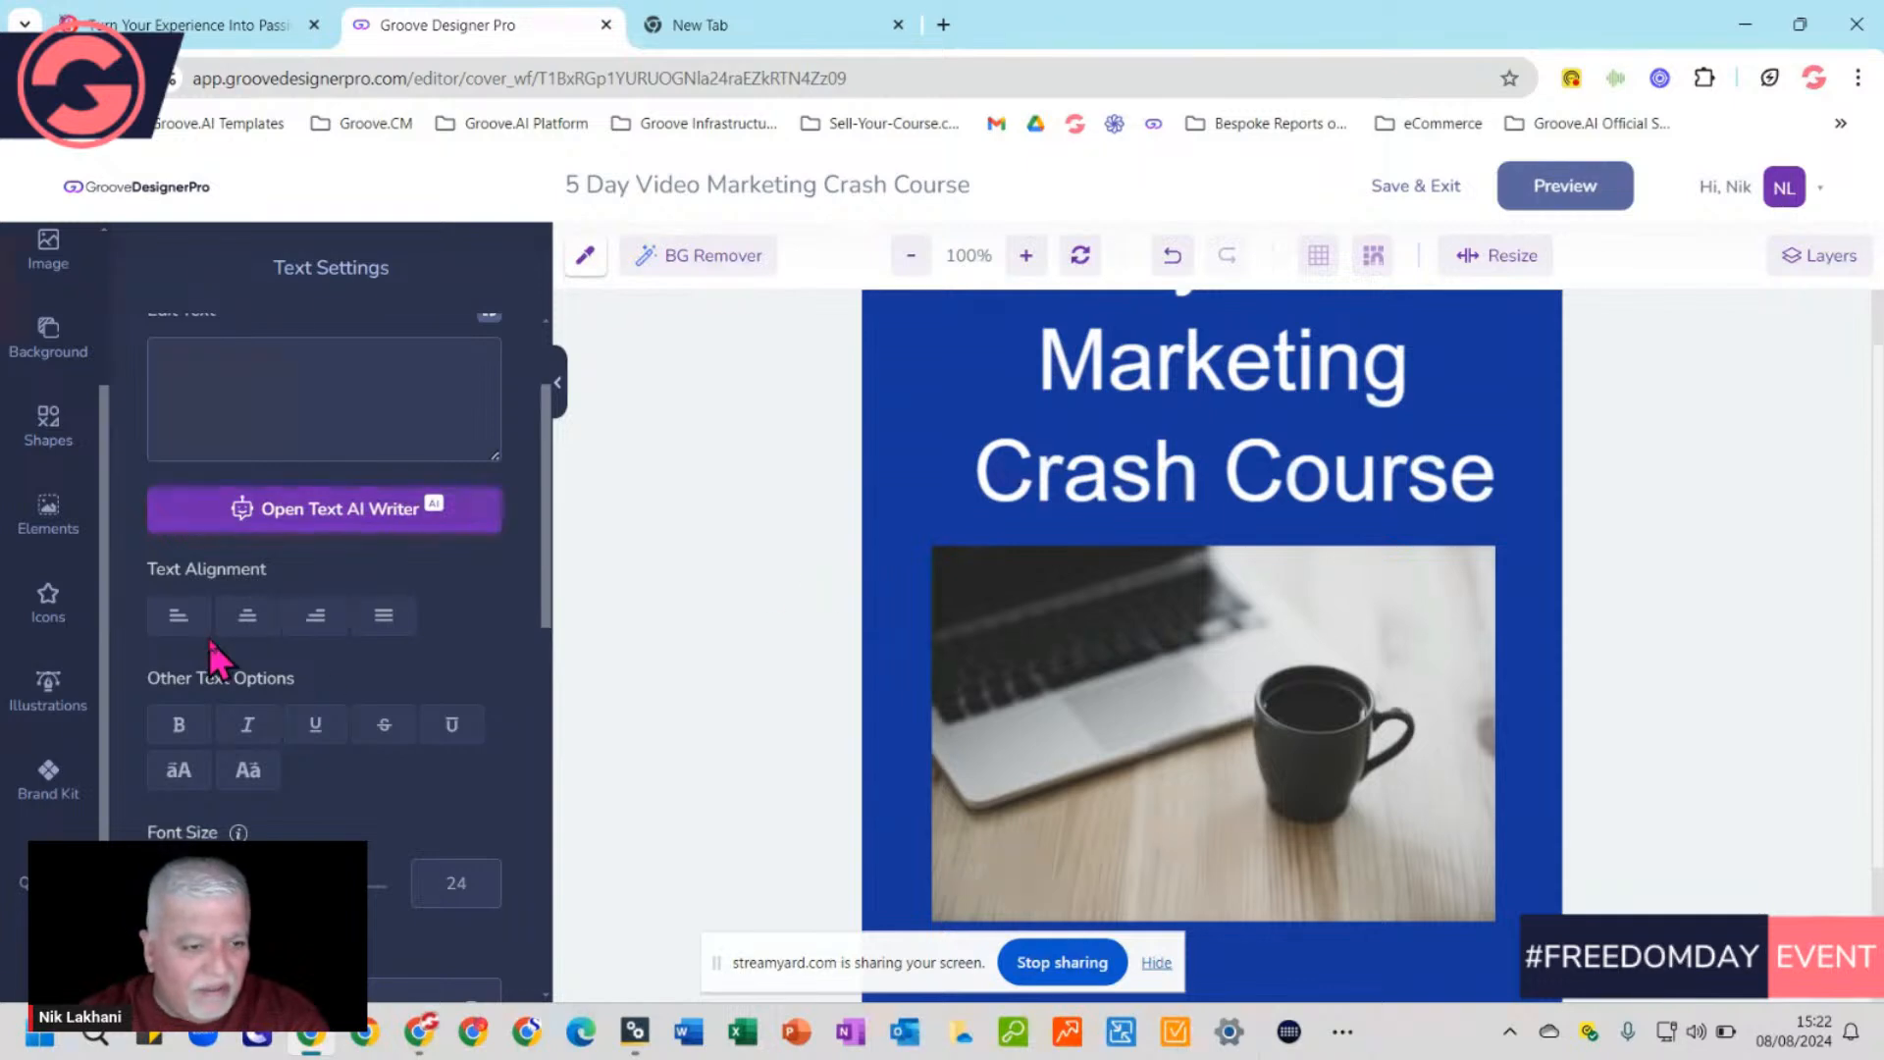
# Deselect the laptop photo to show Background Settings with the solid #16379D blue
pyautogui.scroll(2, 320, 677)
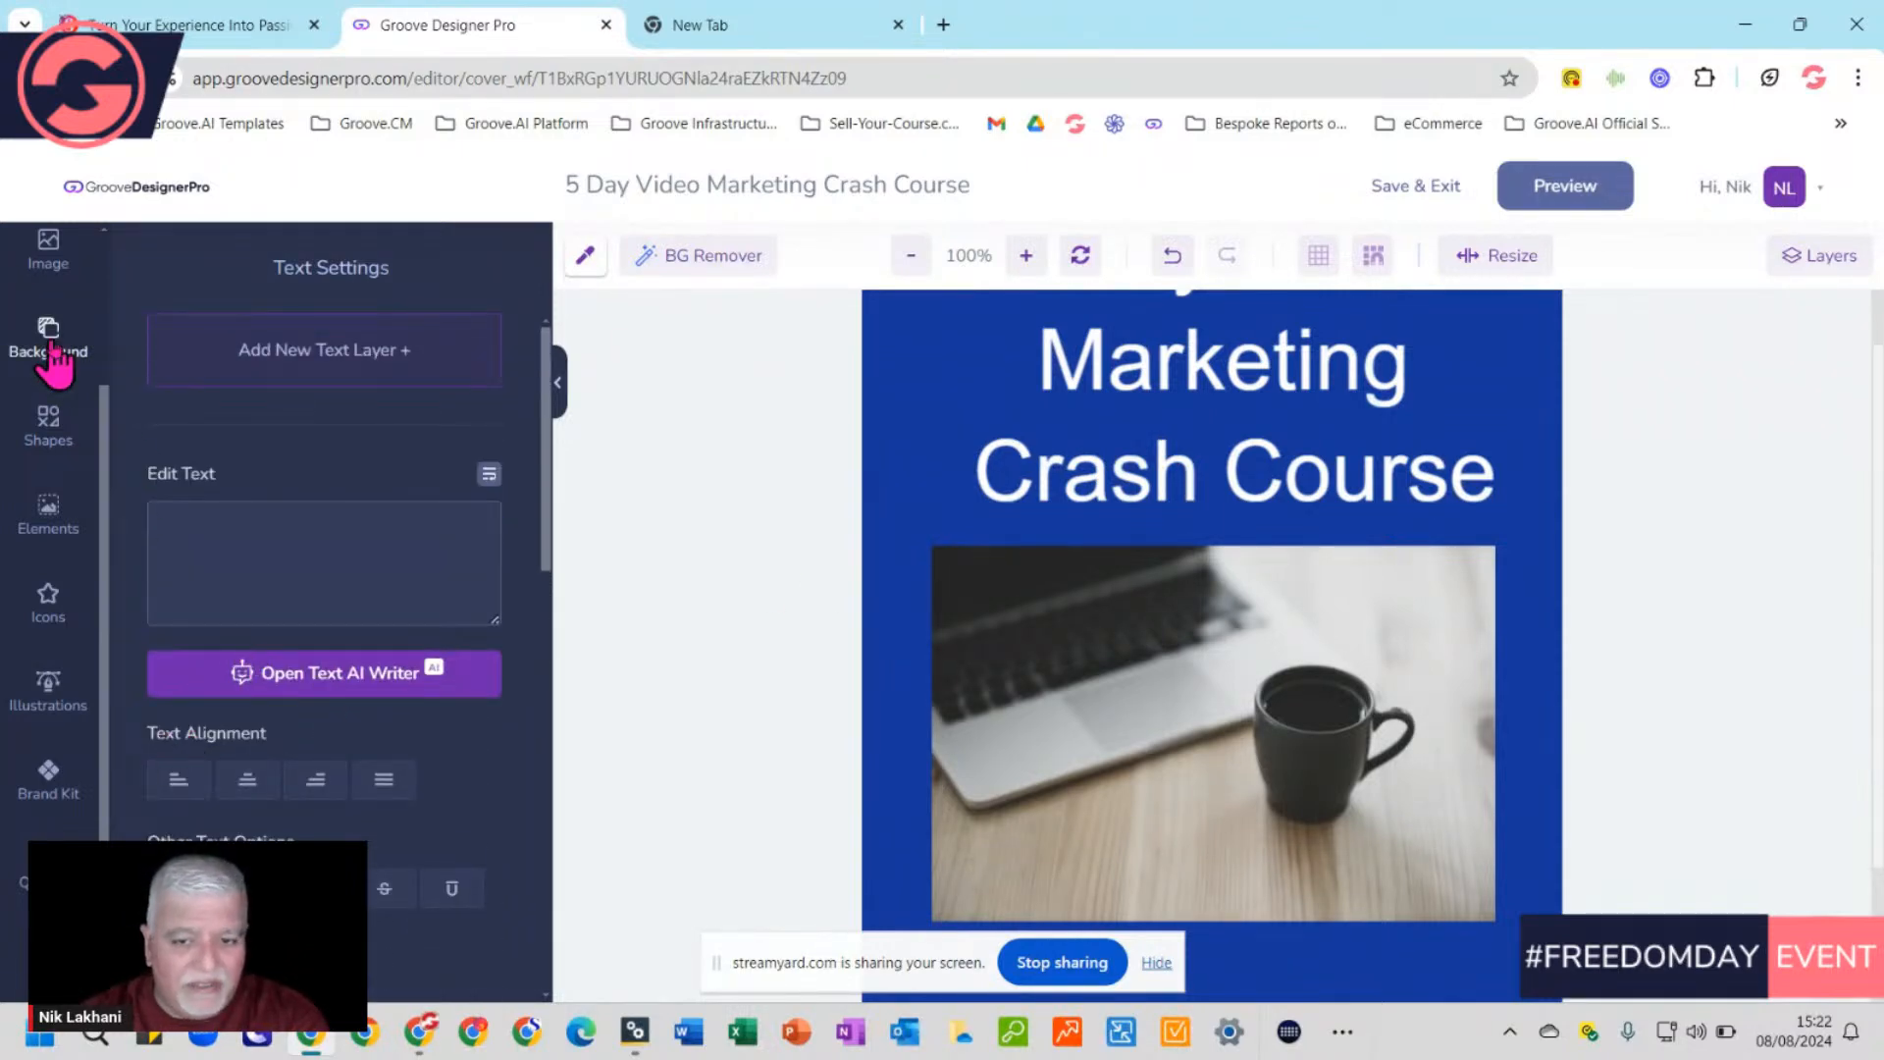
pyautogui.click(1087, 662)
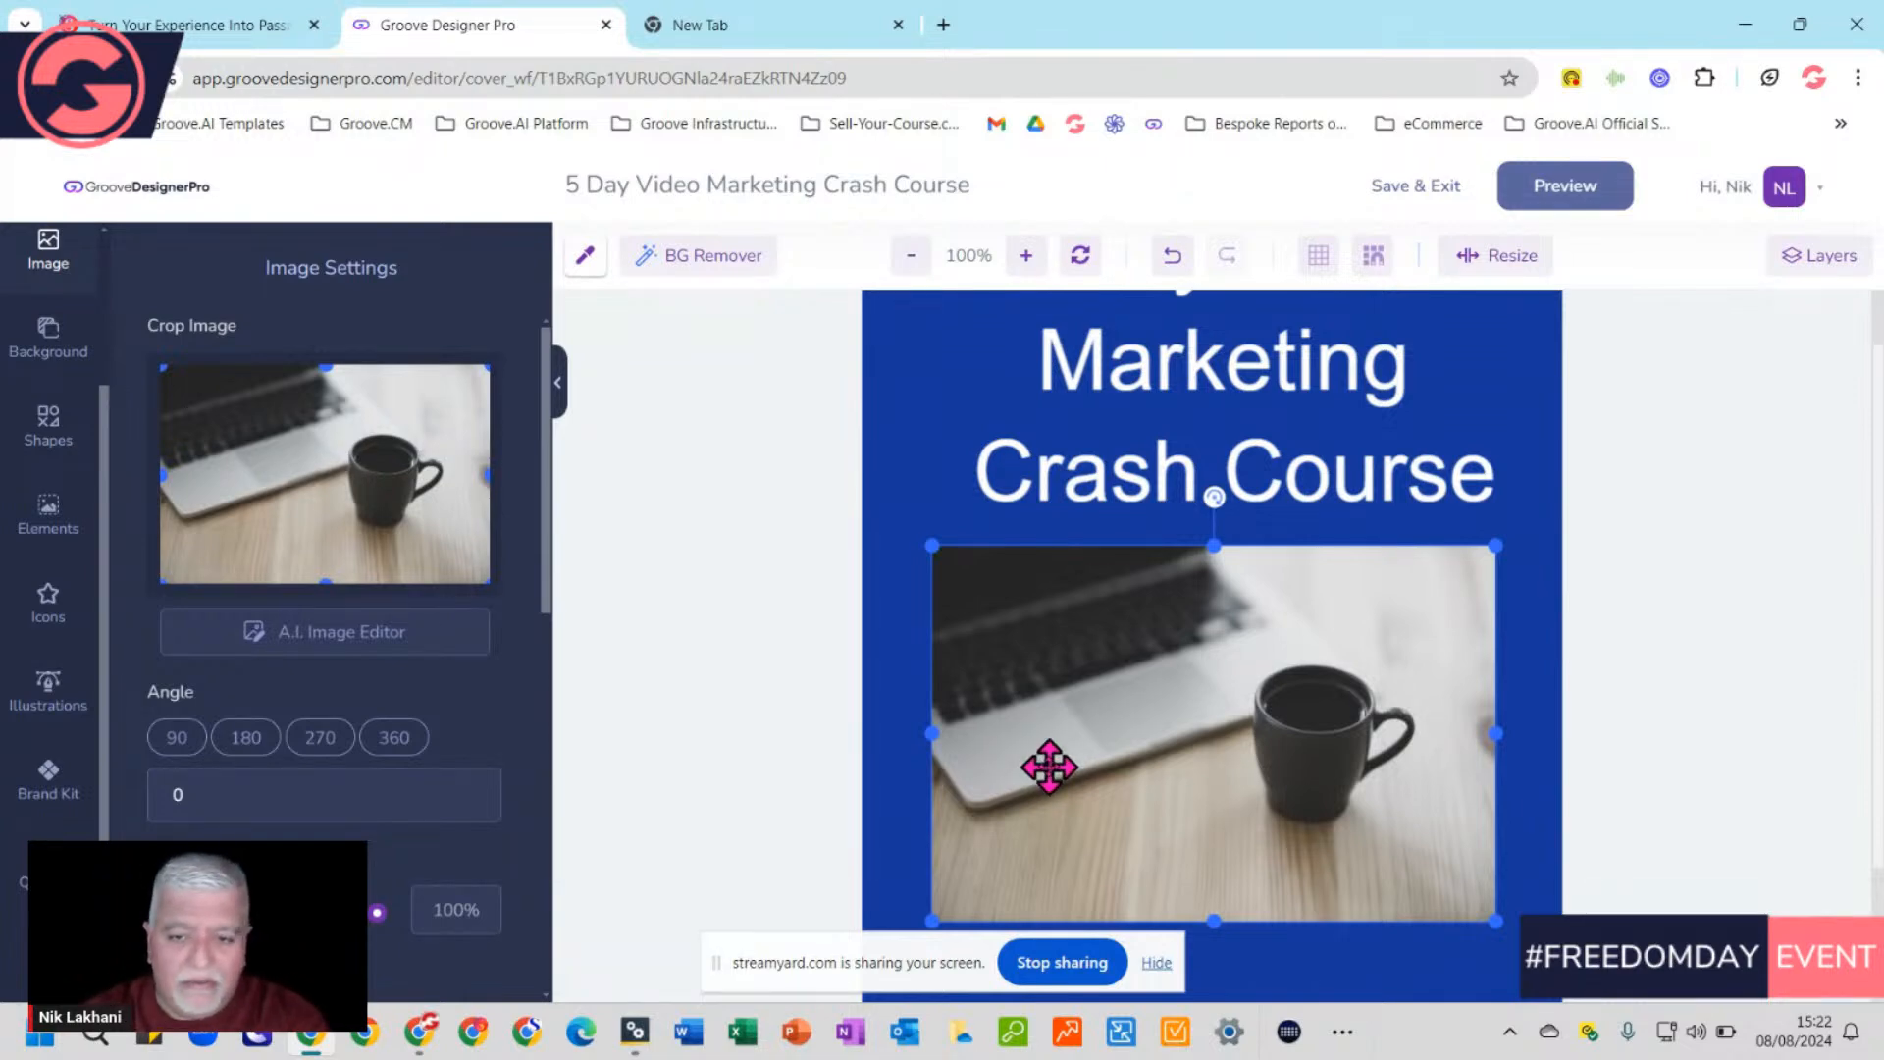
pyautogui.click(925, 467)
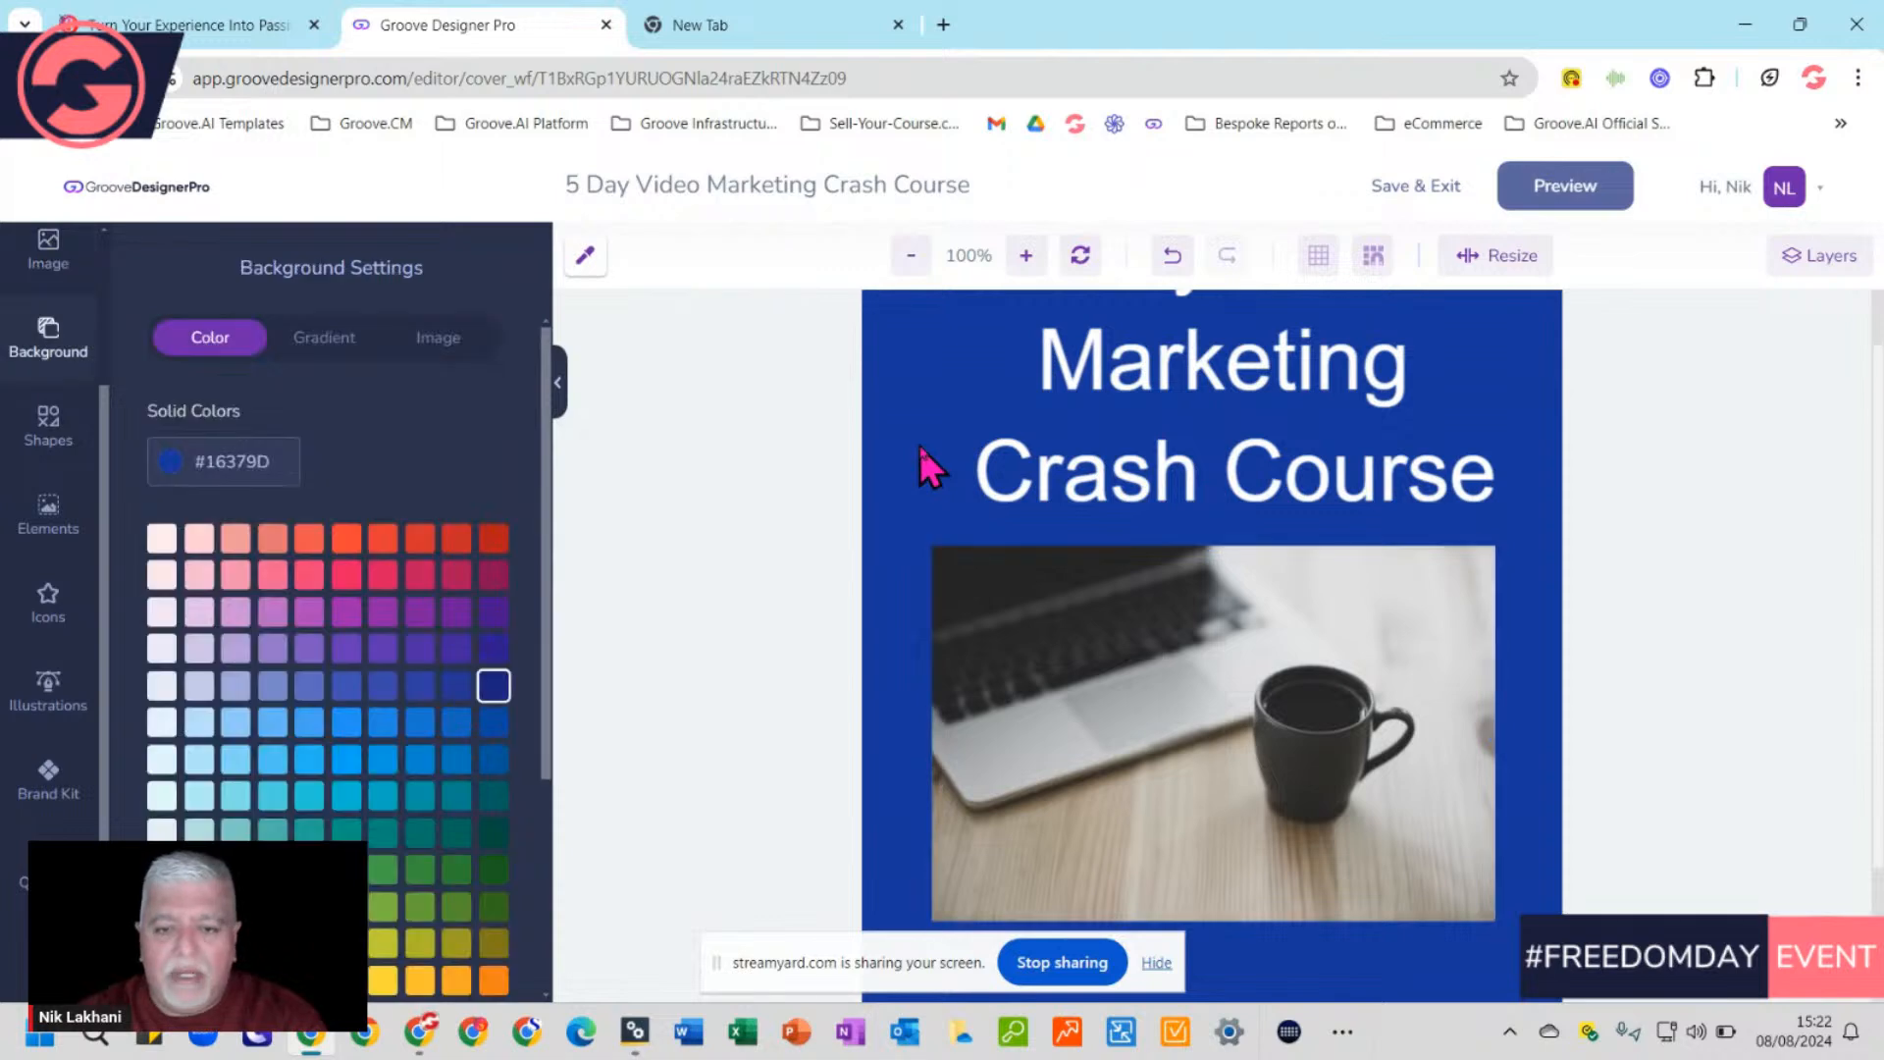
pyautogui.scroll(-2, 1451, 609)
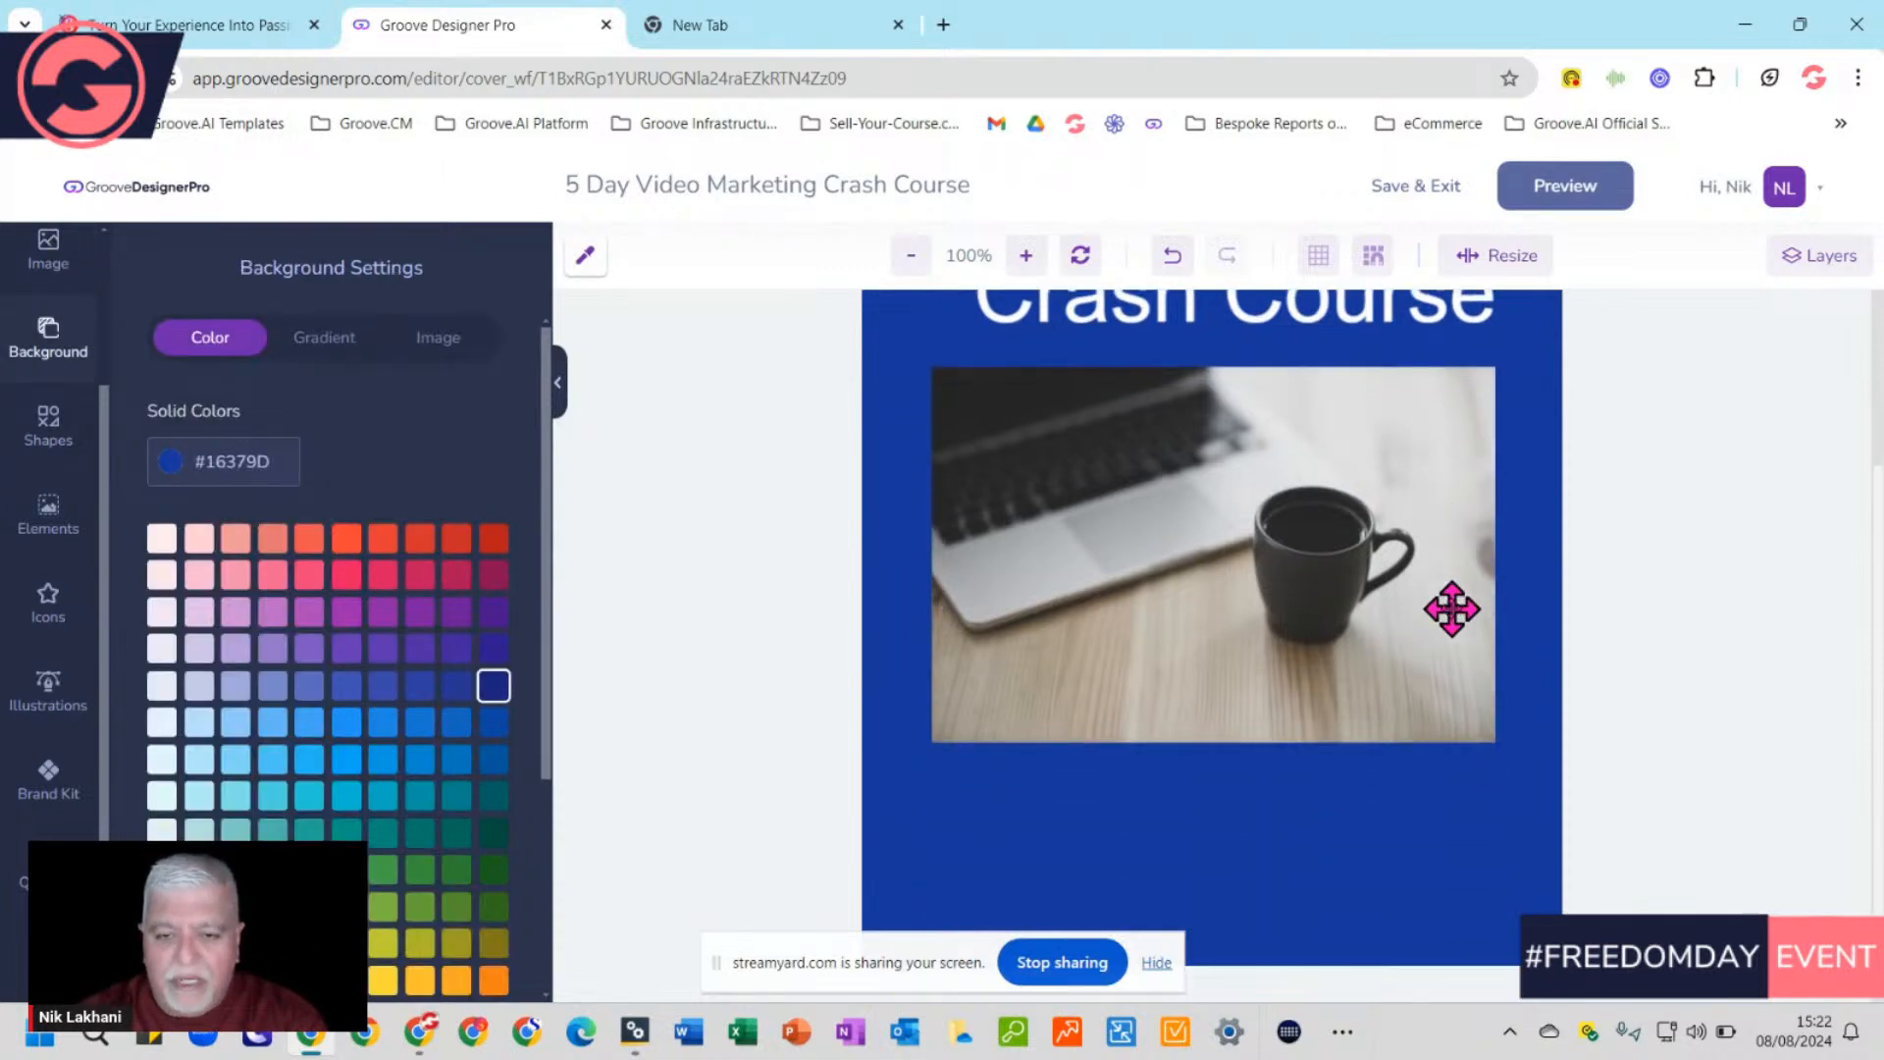
pyautogui.scroll(3, 1451, 609)
pyautogui.scroll(-3, 1451, 609)
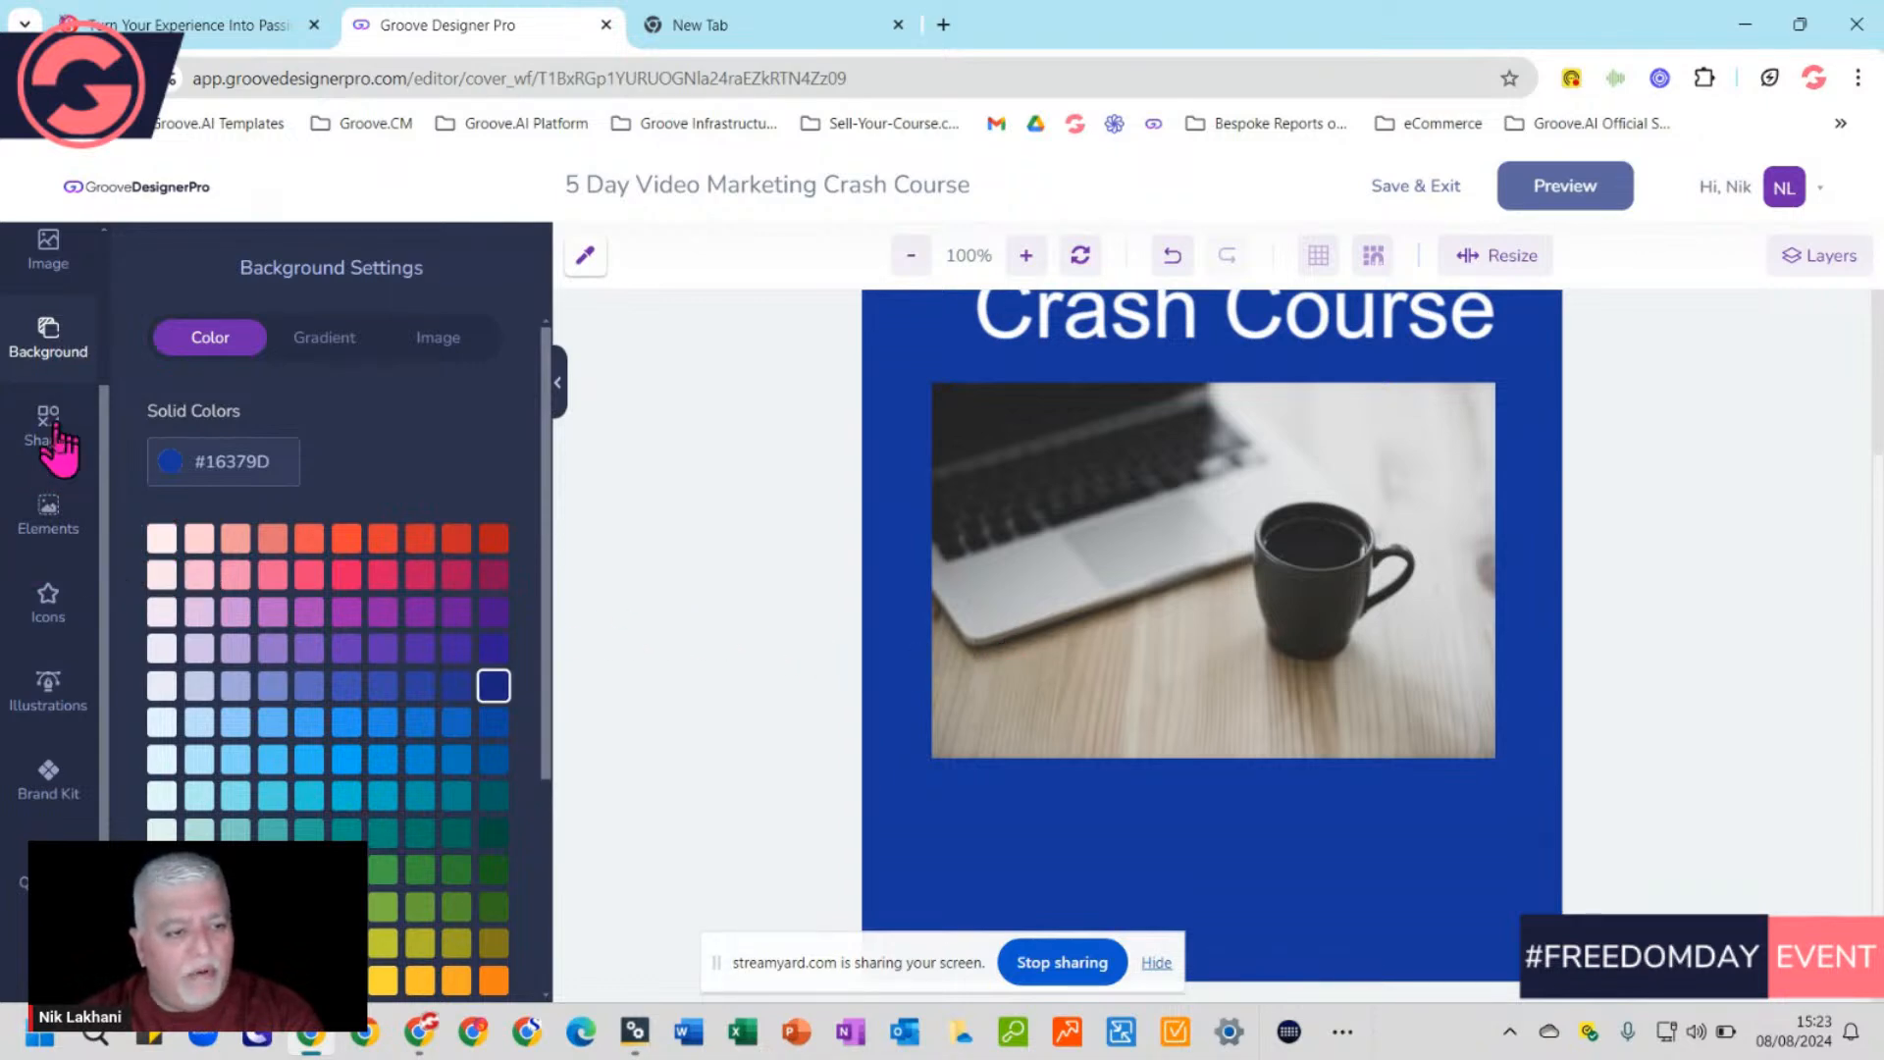
pyautogui.scroll(2, 67, 560)
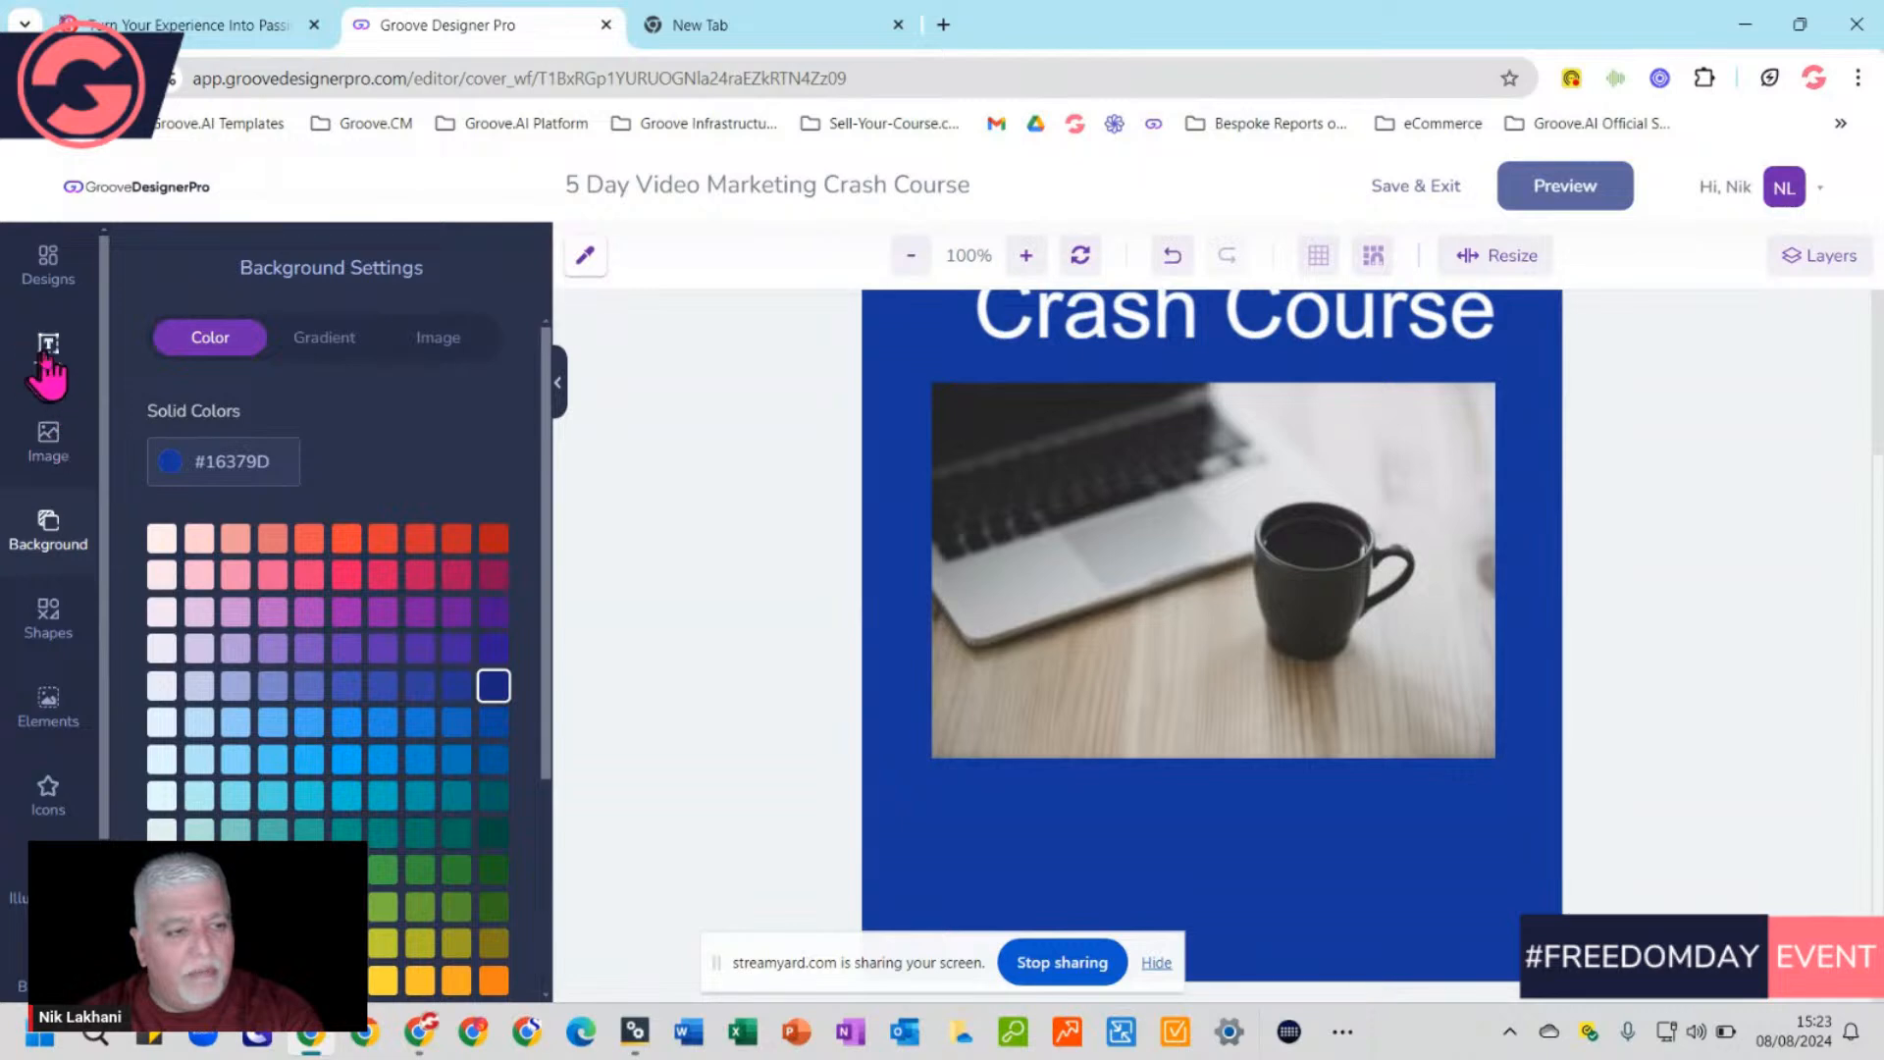
# Add a text layer below the photo reading 'Your Next Steps In Your Marketing Journey'
pyautogui.click(46, 347)
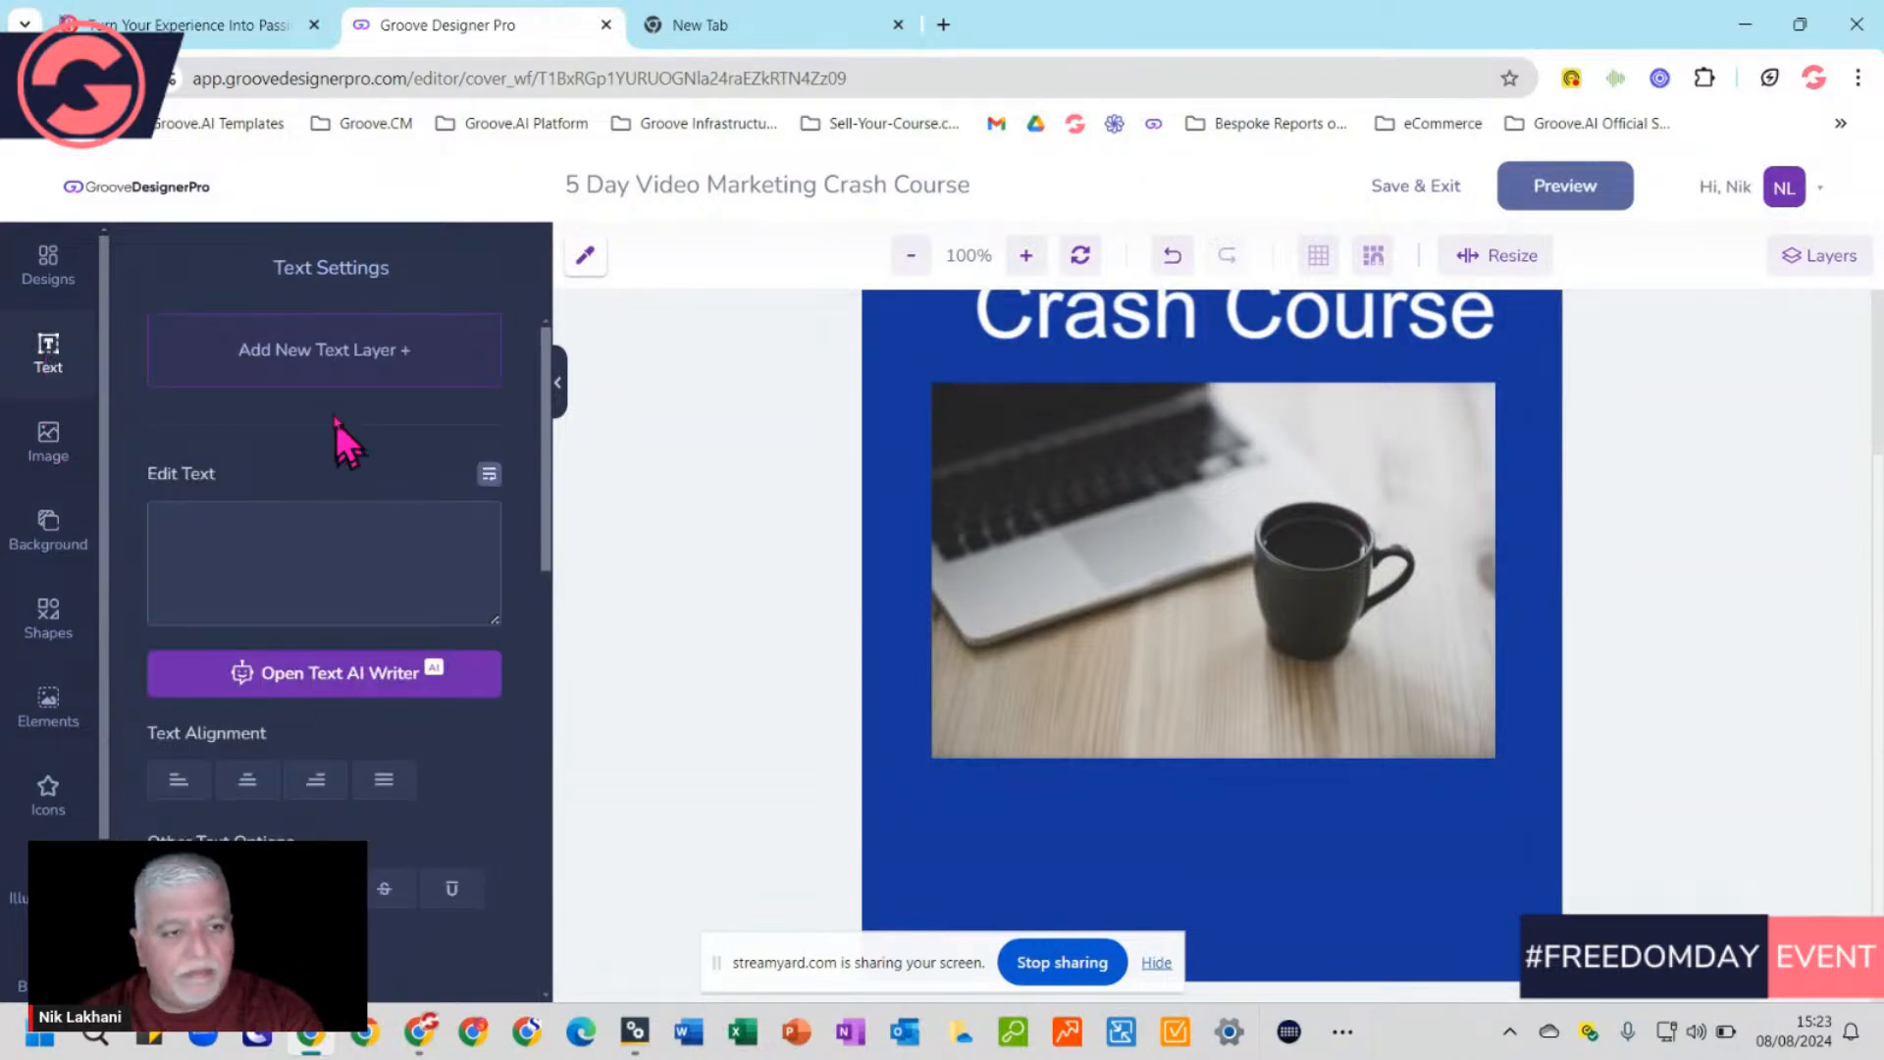
pyautogui.click(309, 358)
pyautogui.moveTo(1215, 481); pyautogui.dragTo(992, 831)
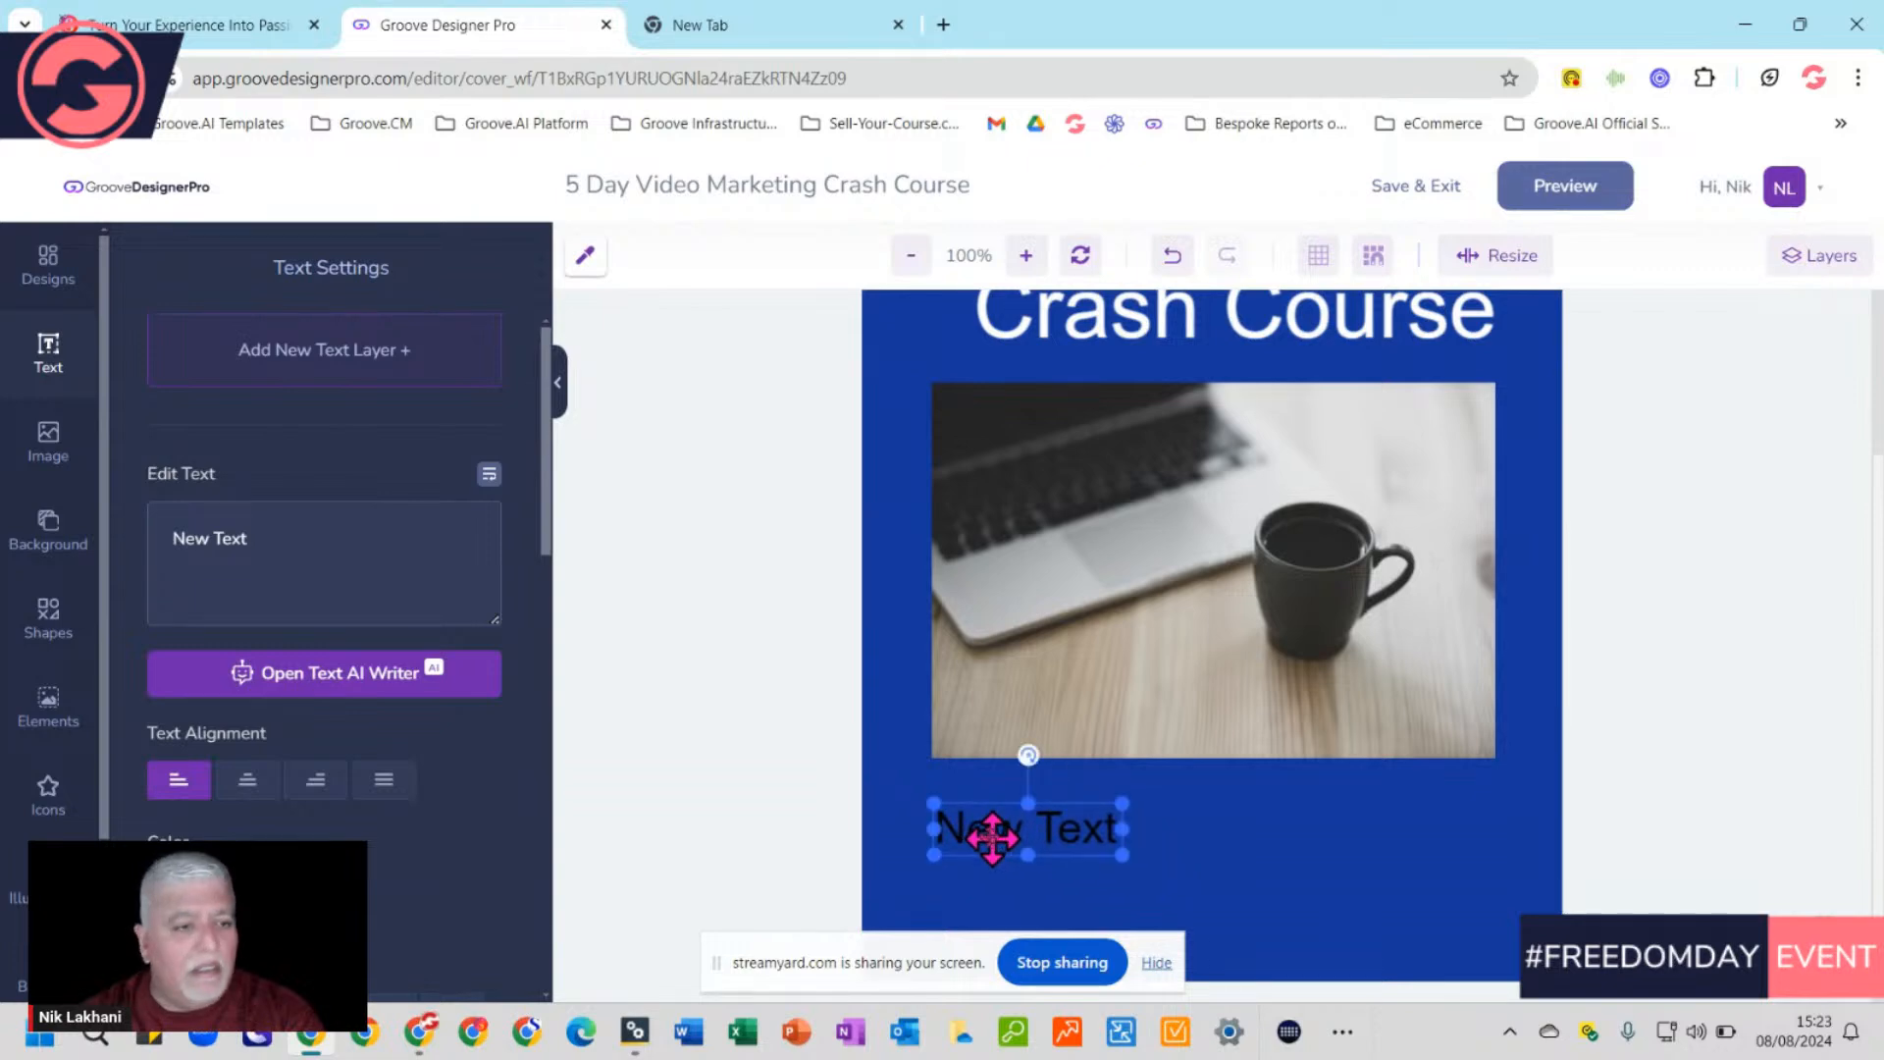
pyautogui.moveTo(286, 540); pyautogui.dragTo(157, 557)
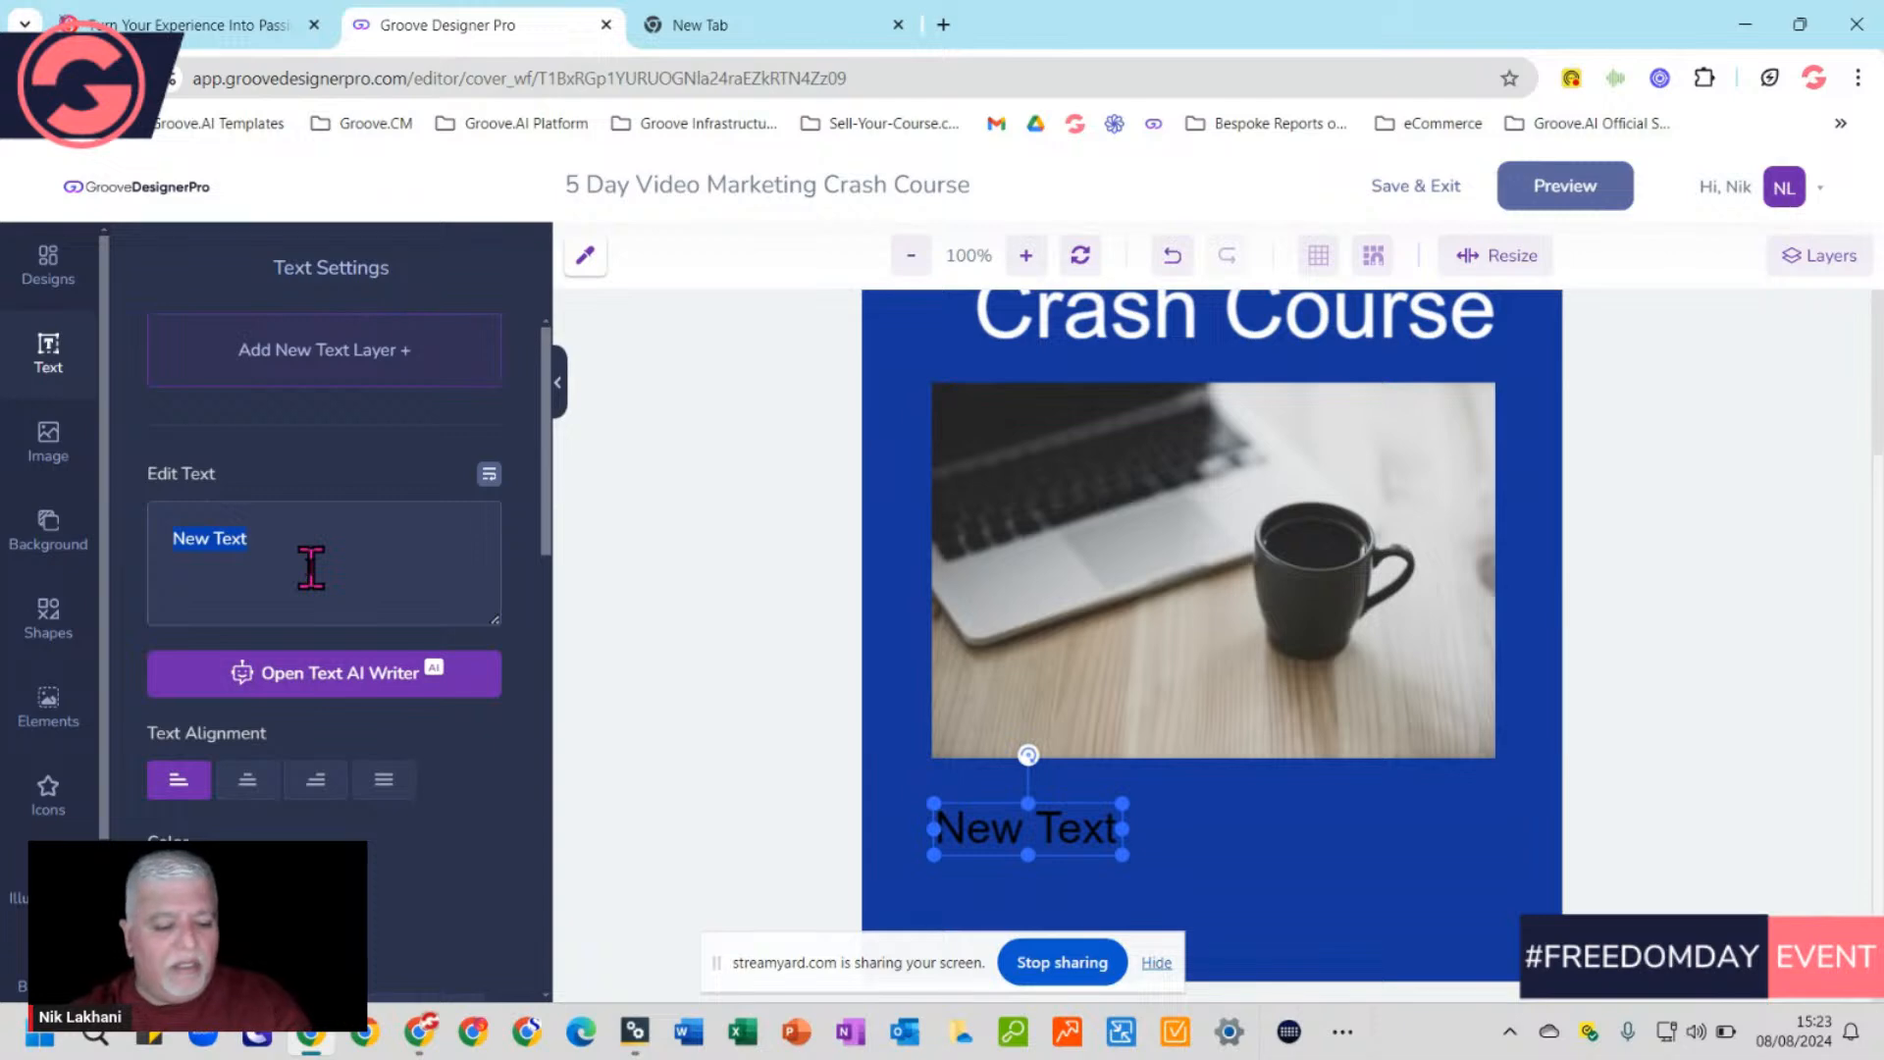
pyautogui.write('Y')
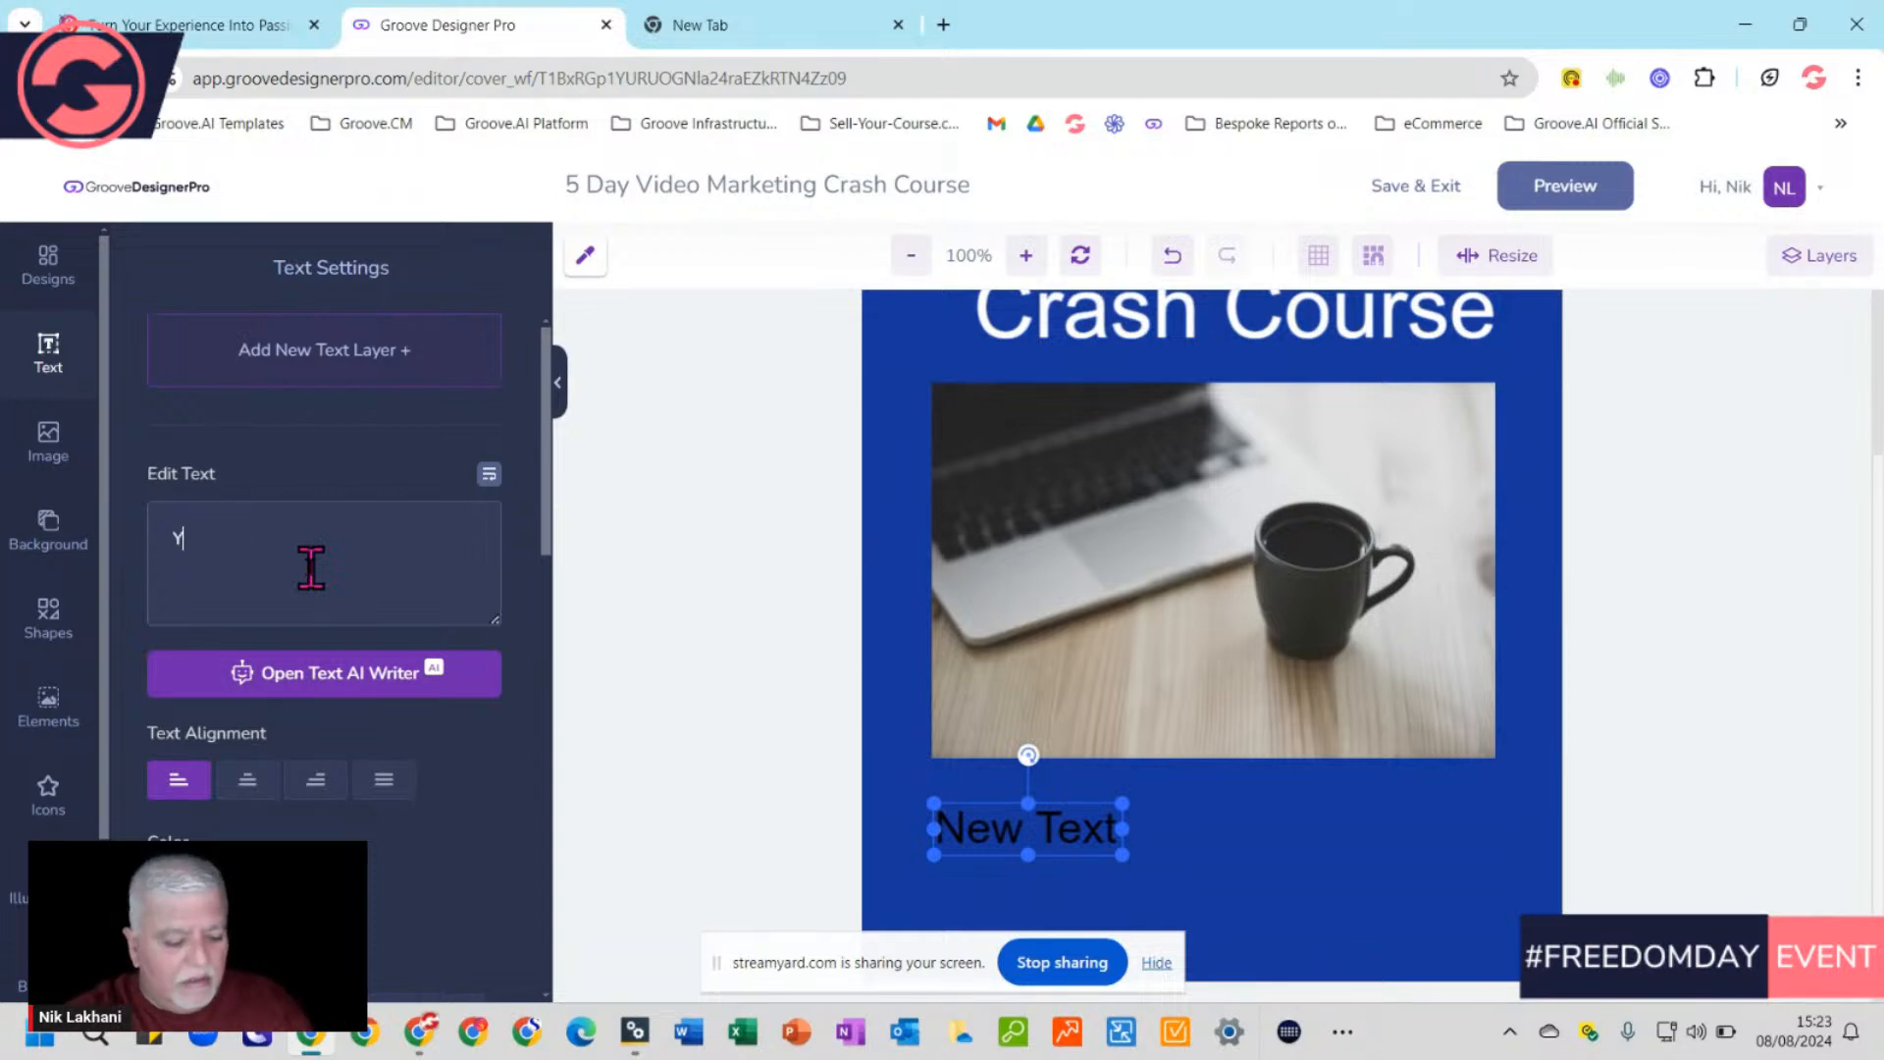
pyautogui.write('our ')
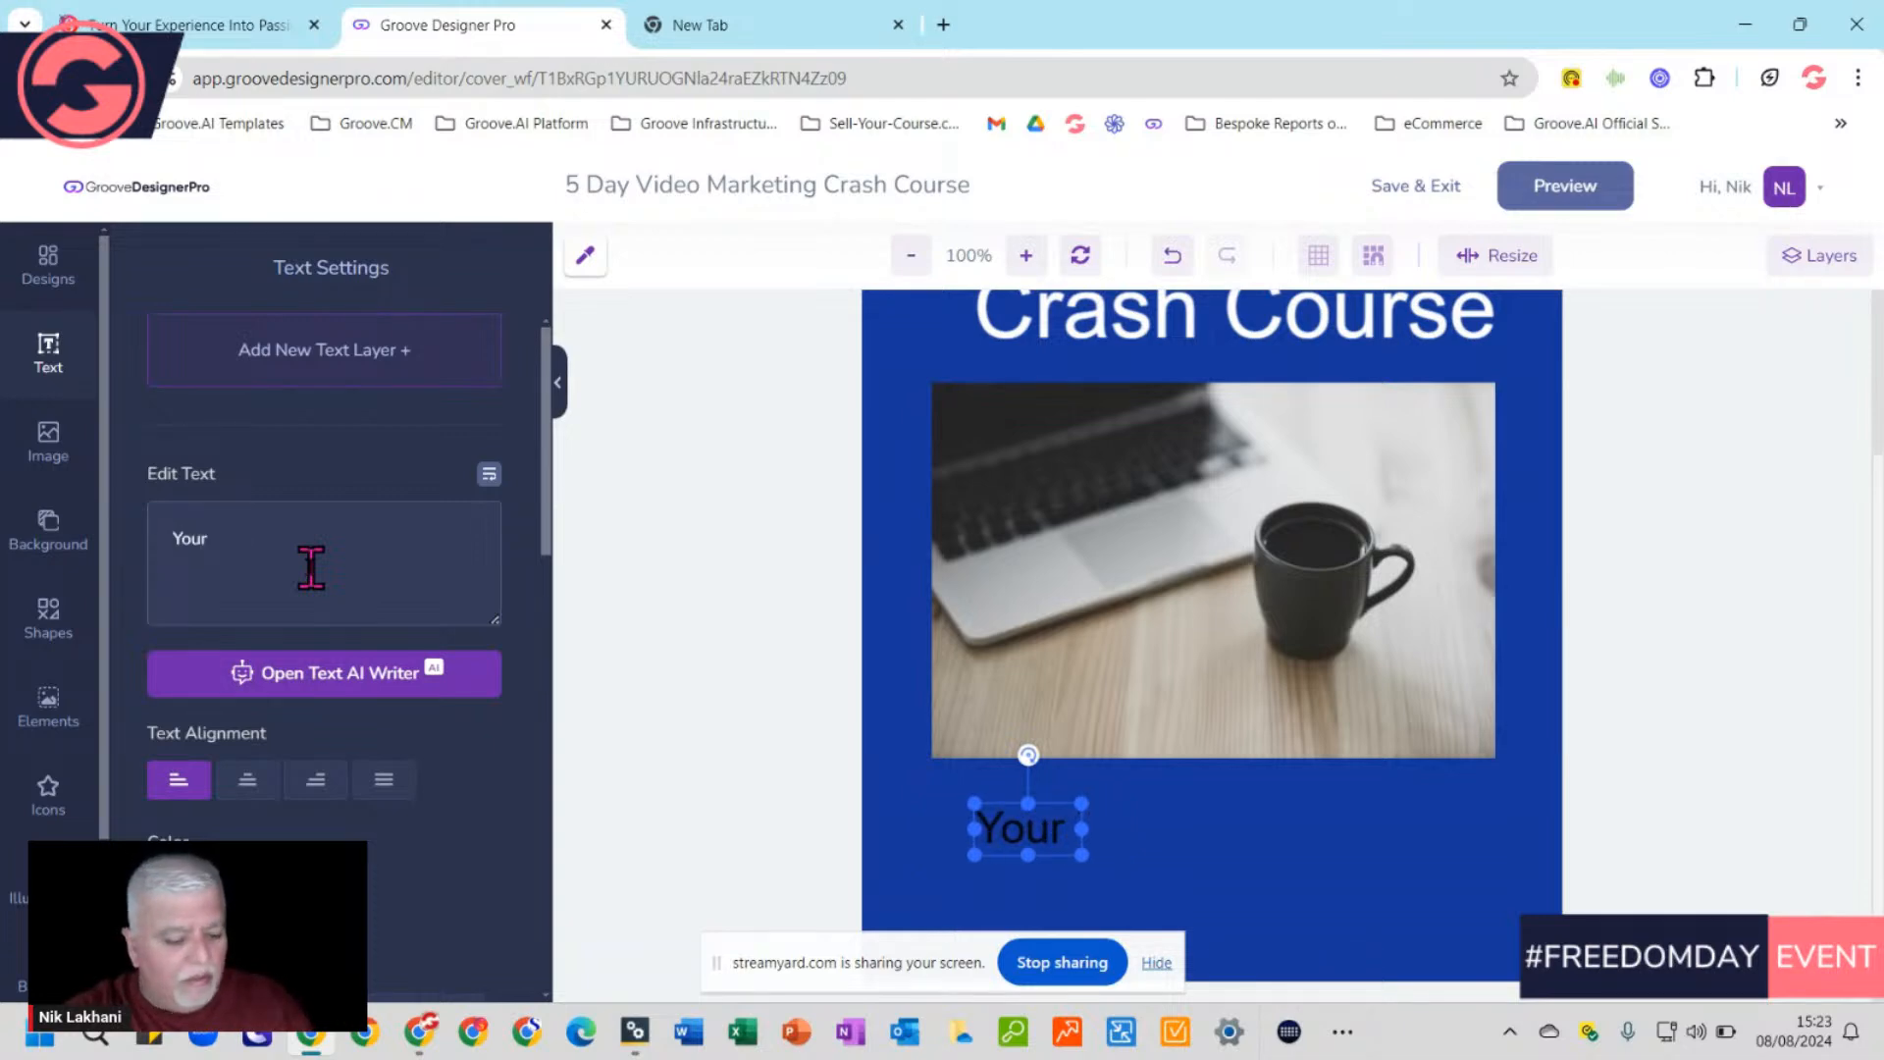
pyautogui.write('Next ')
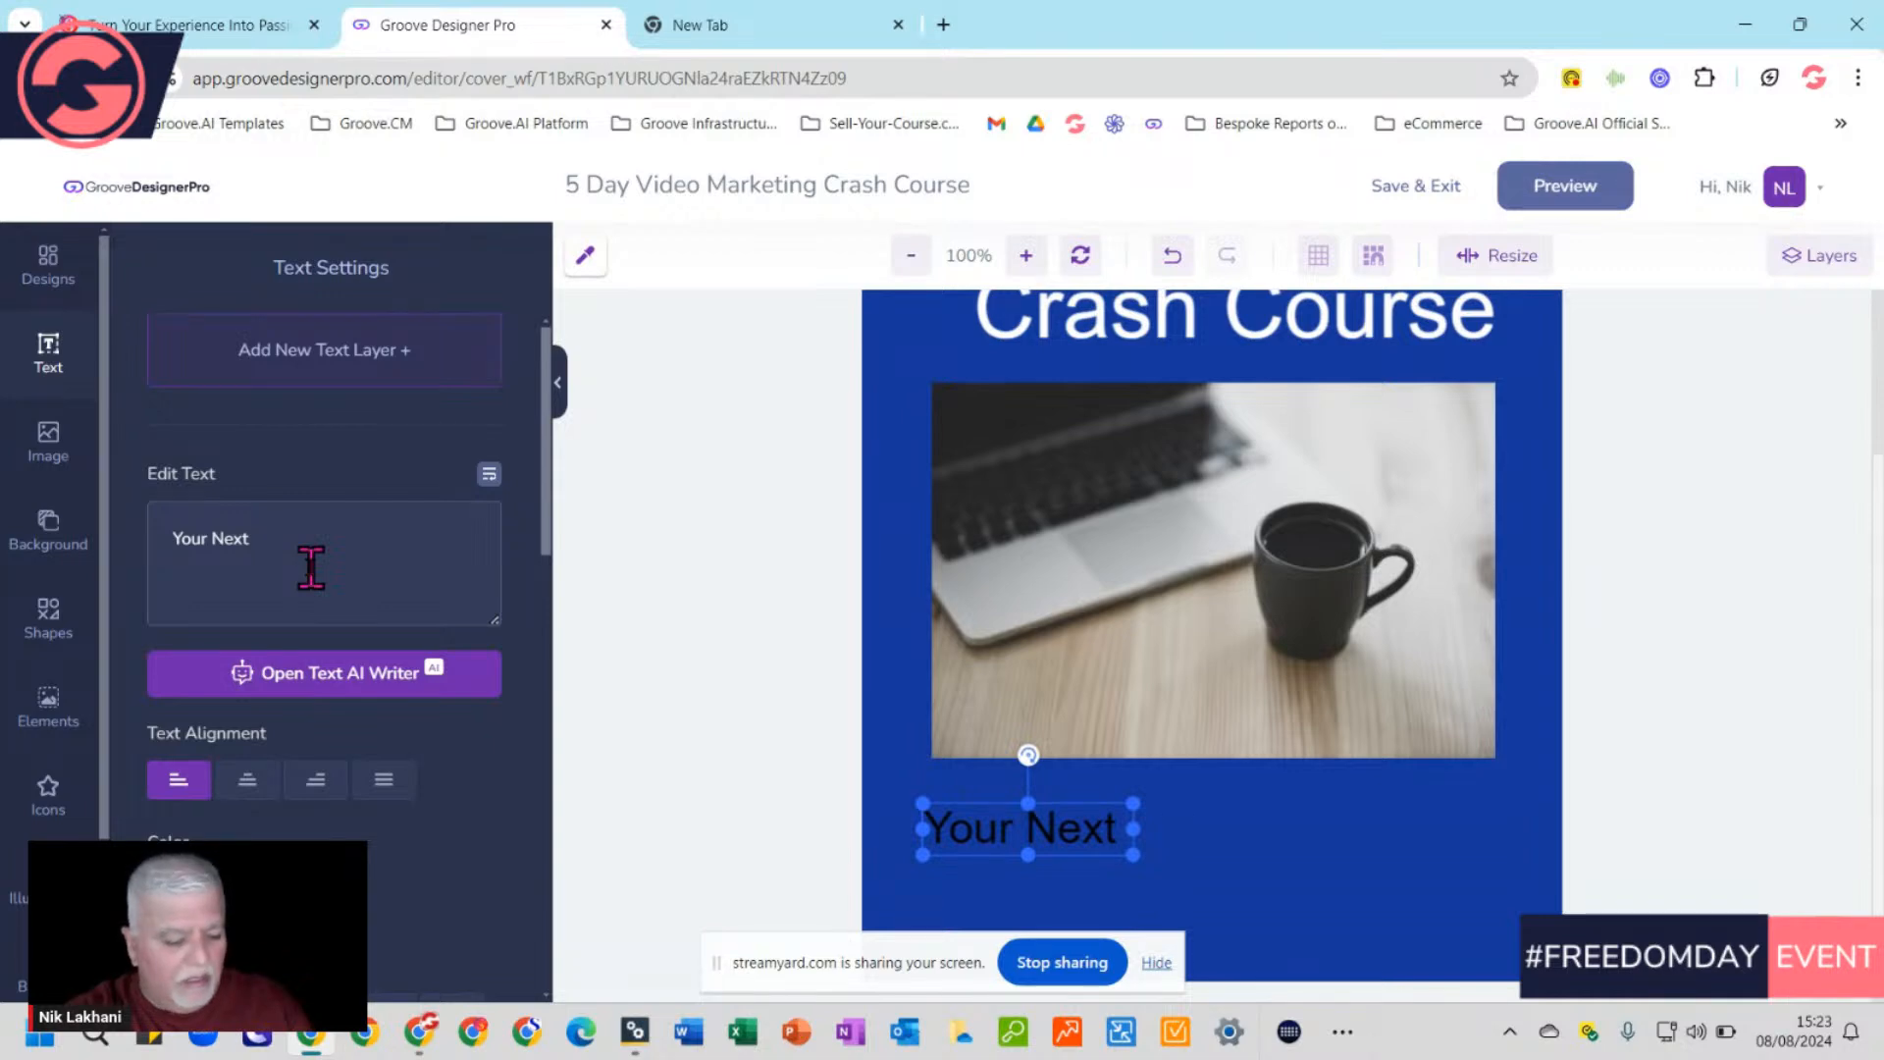
pyautogui.write('Steps')
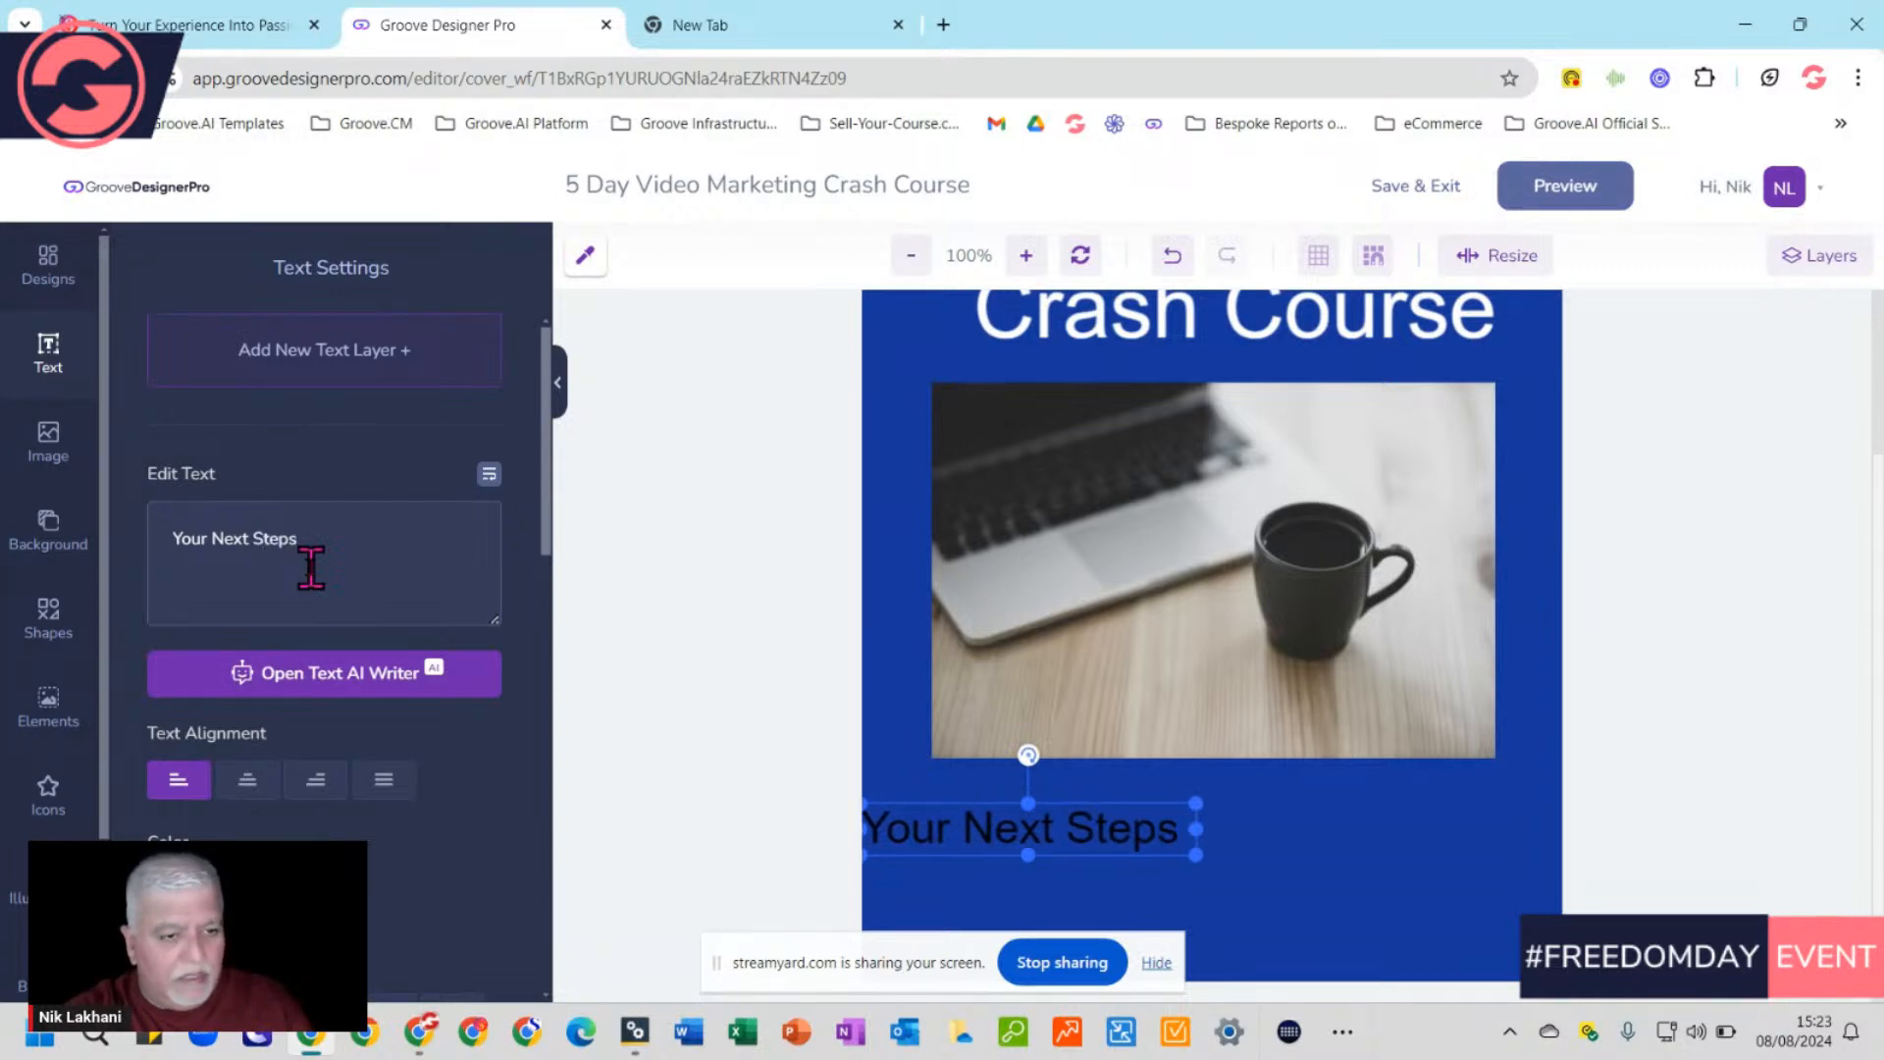
pyautogui.write(' In Your')
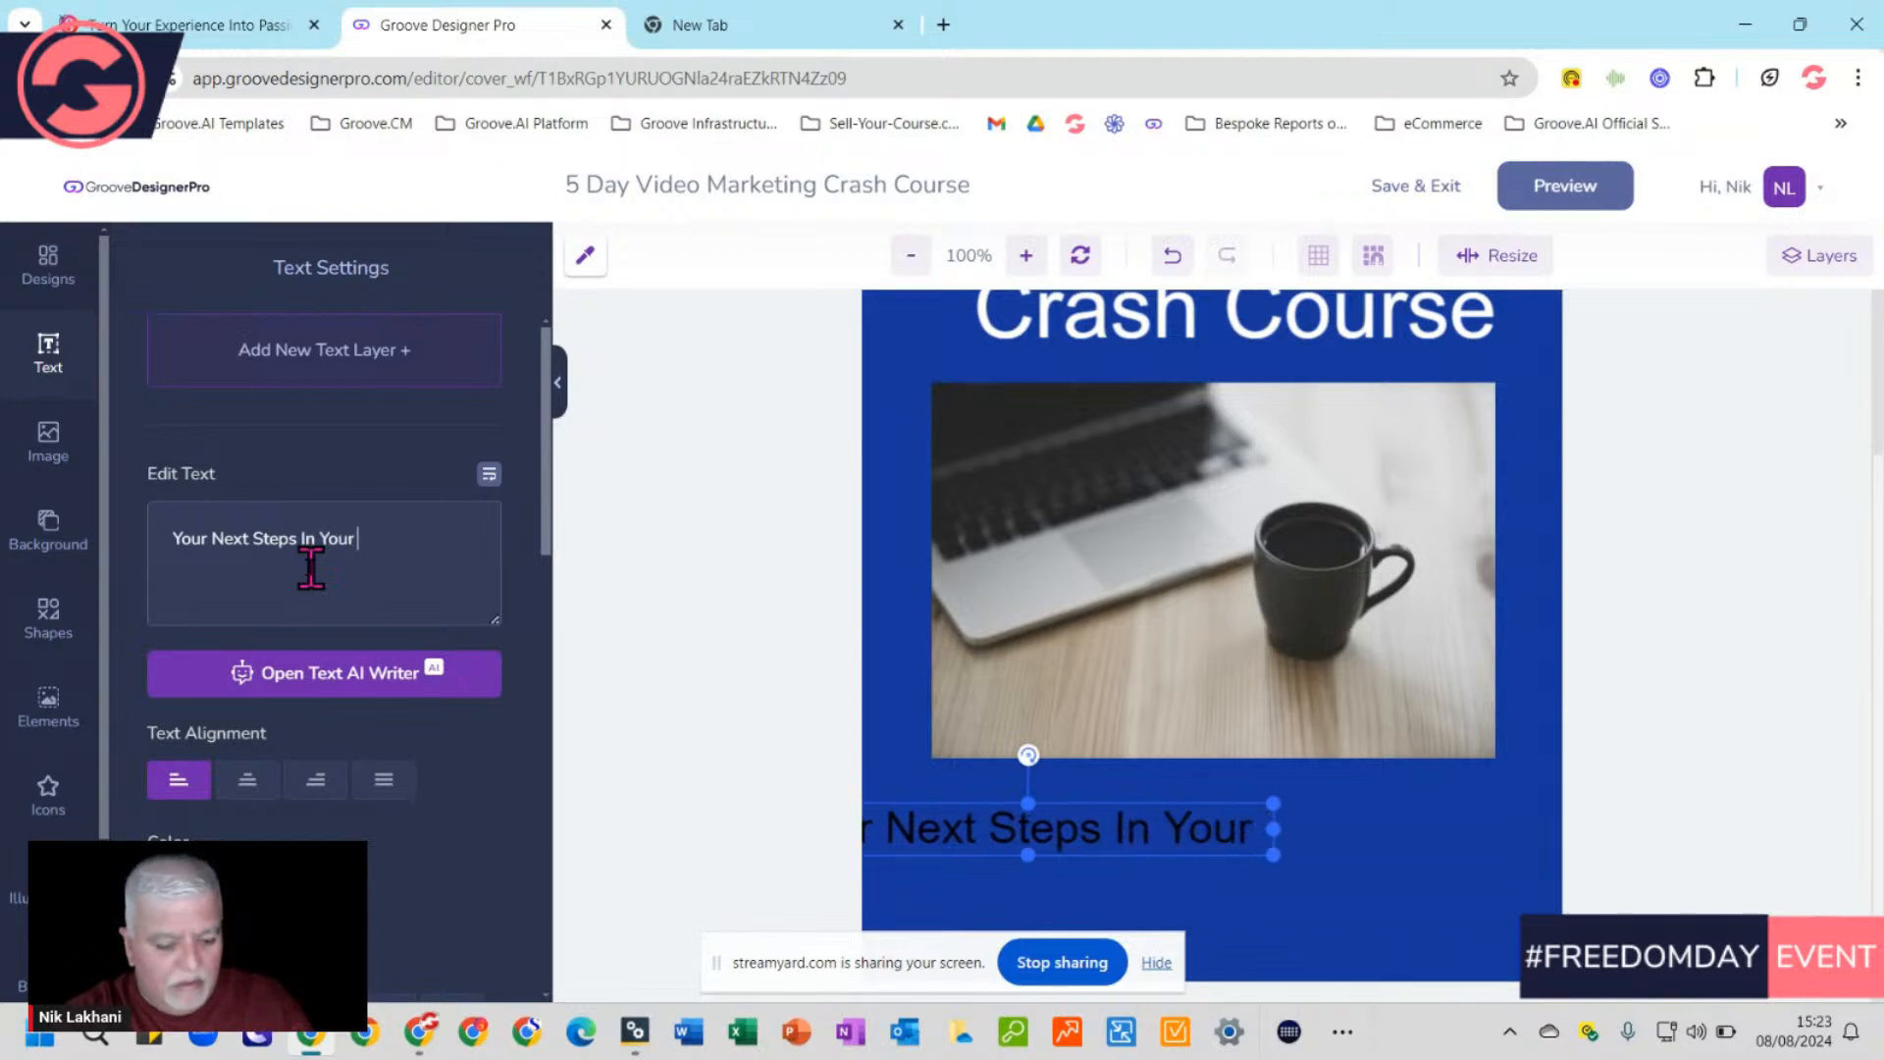
pyautogui.write(' Marketin')
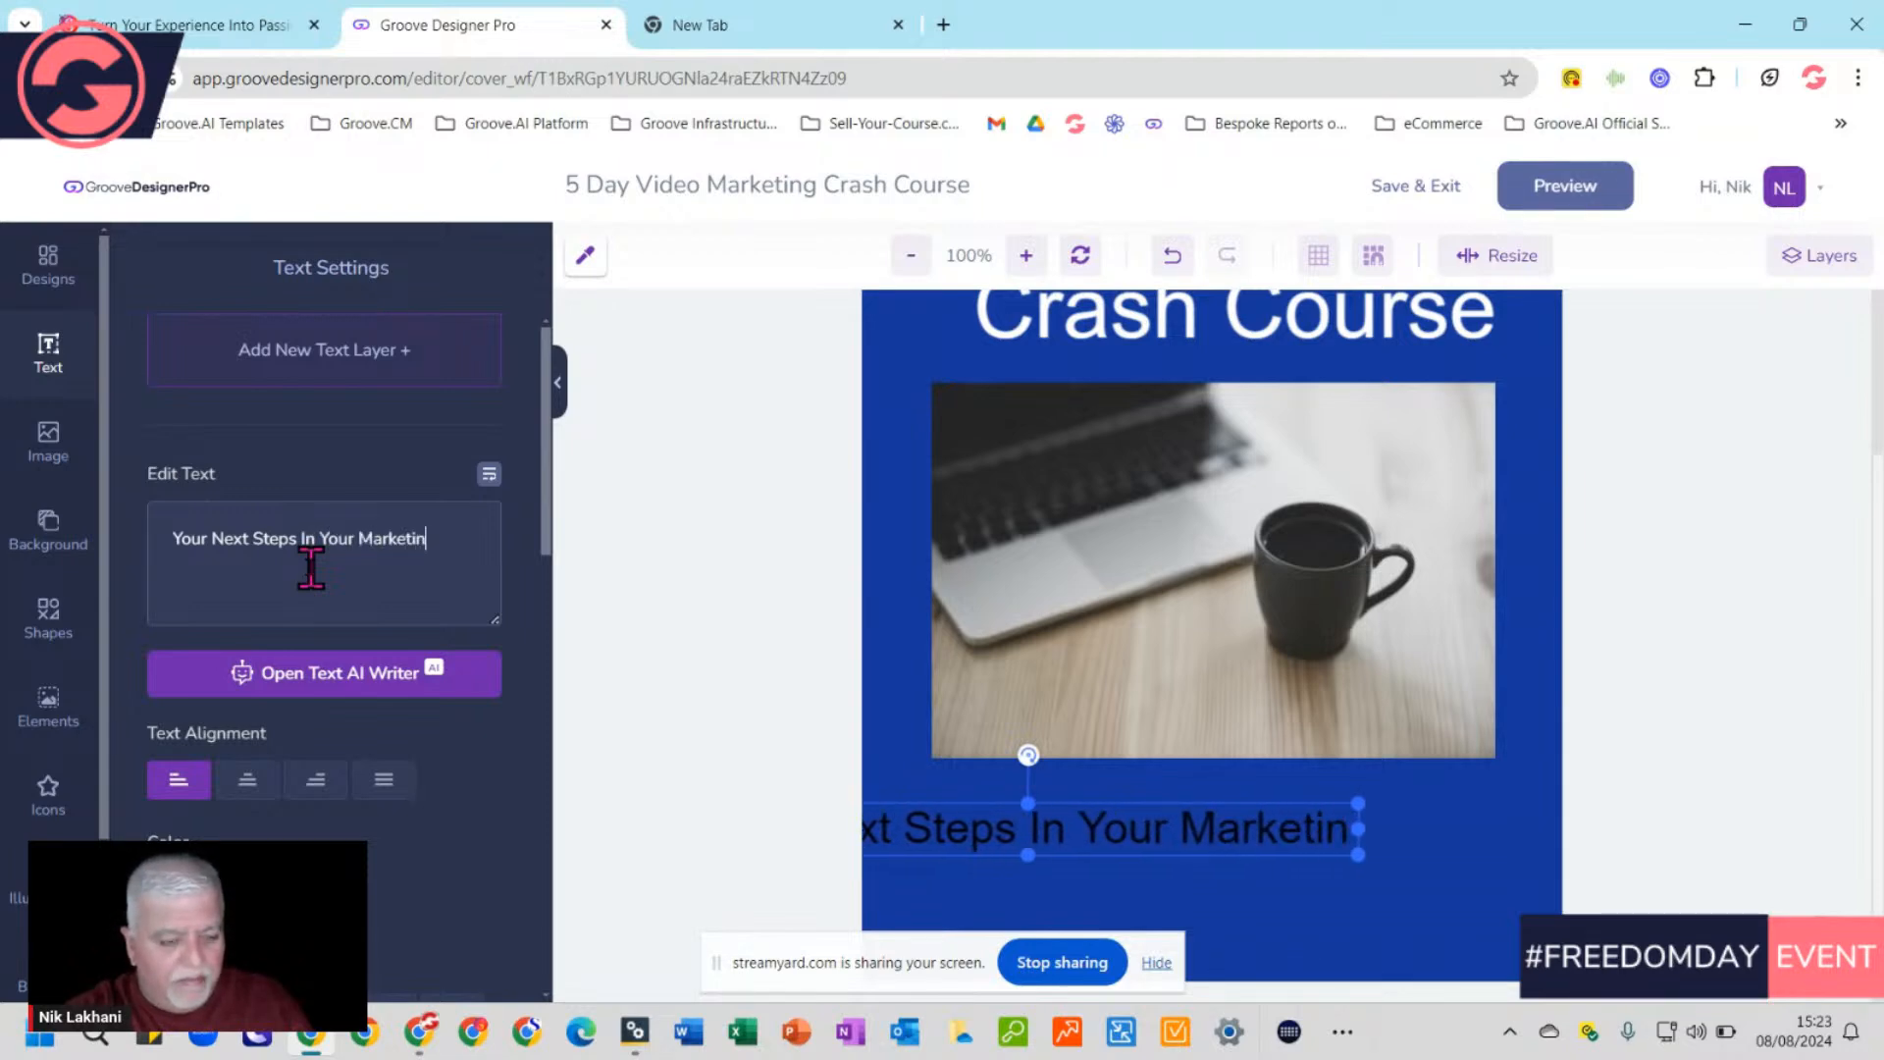
pyautogui.write('g Jou')
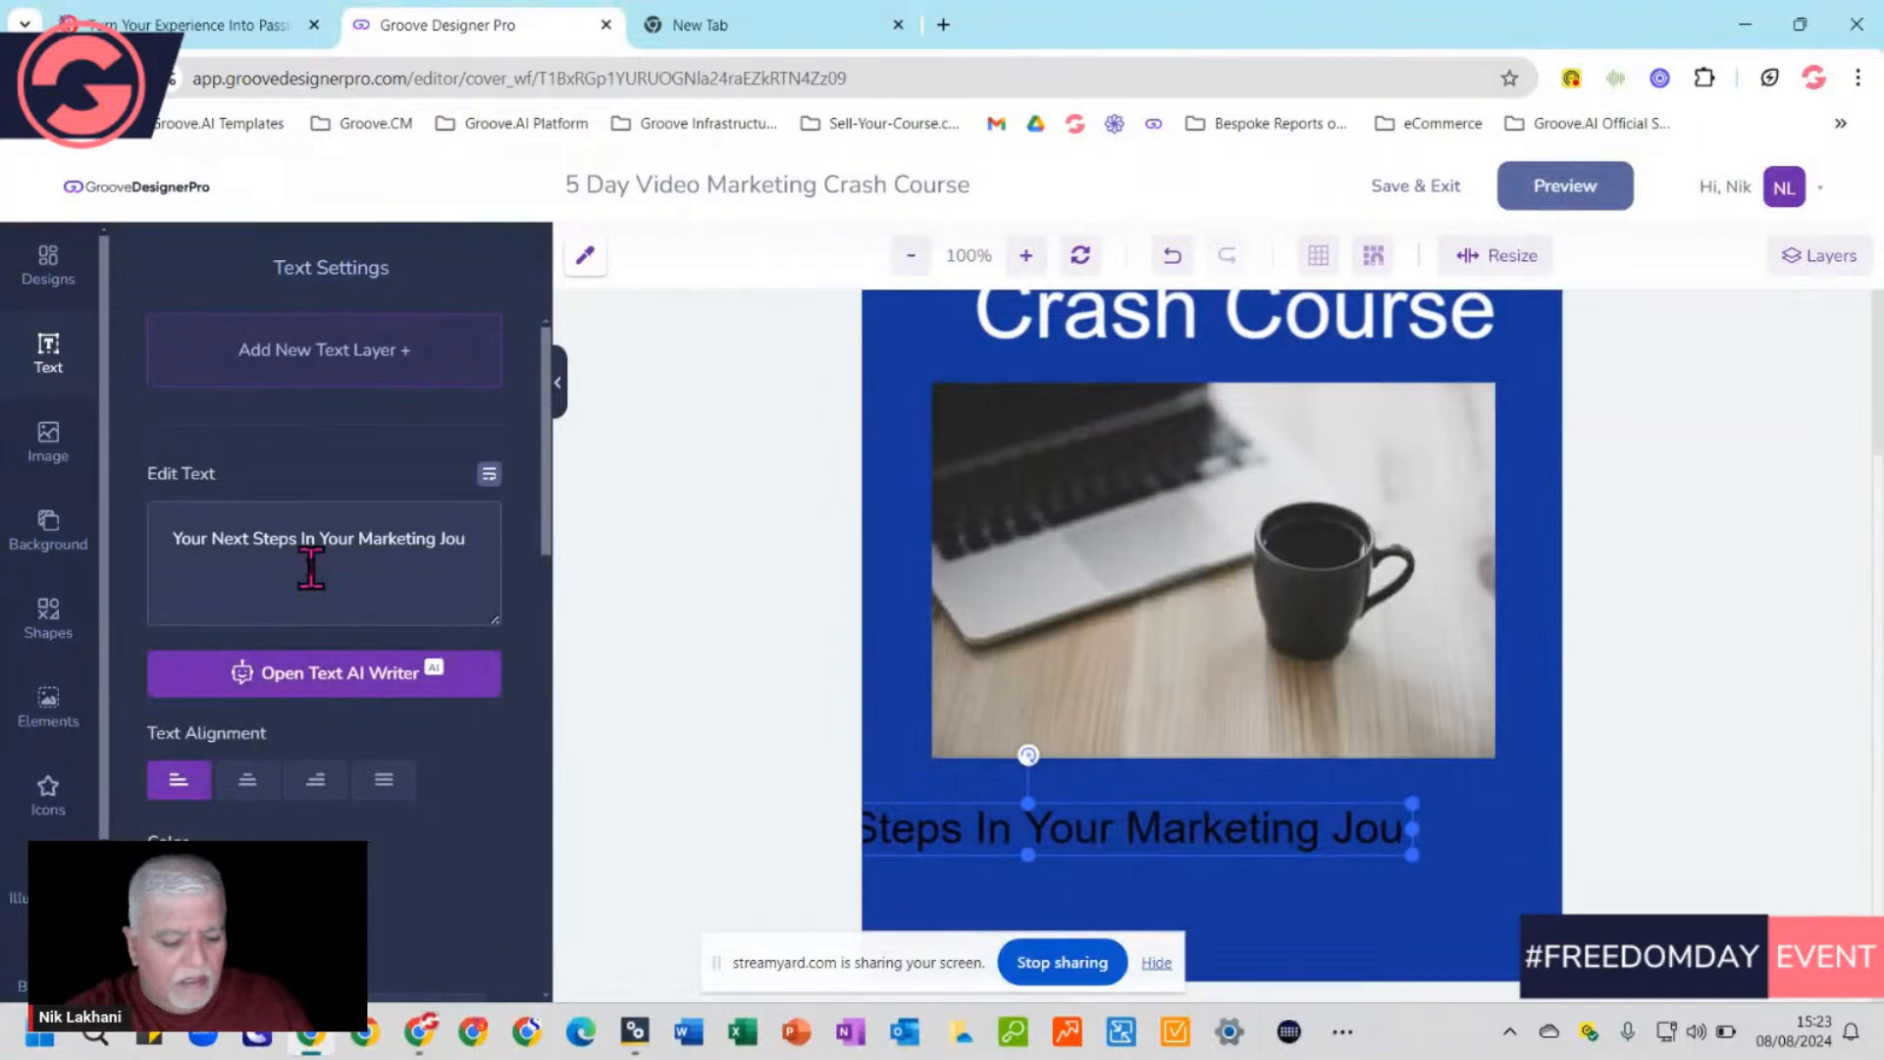
pyautogui.write('rney')
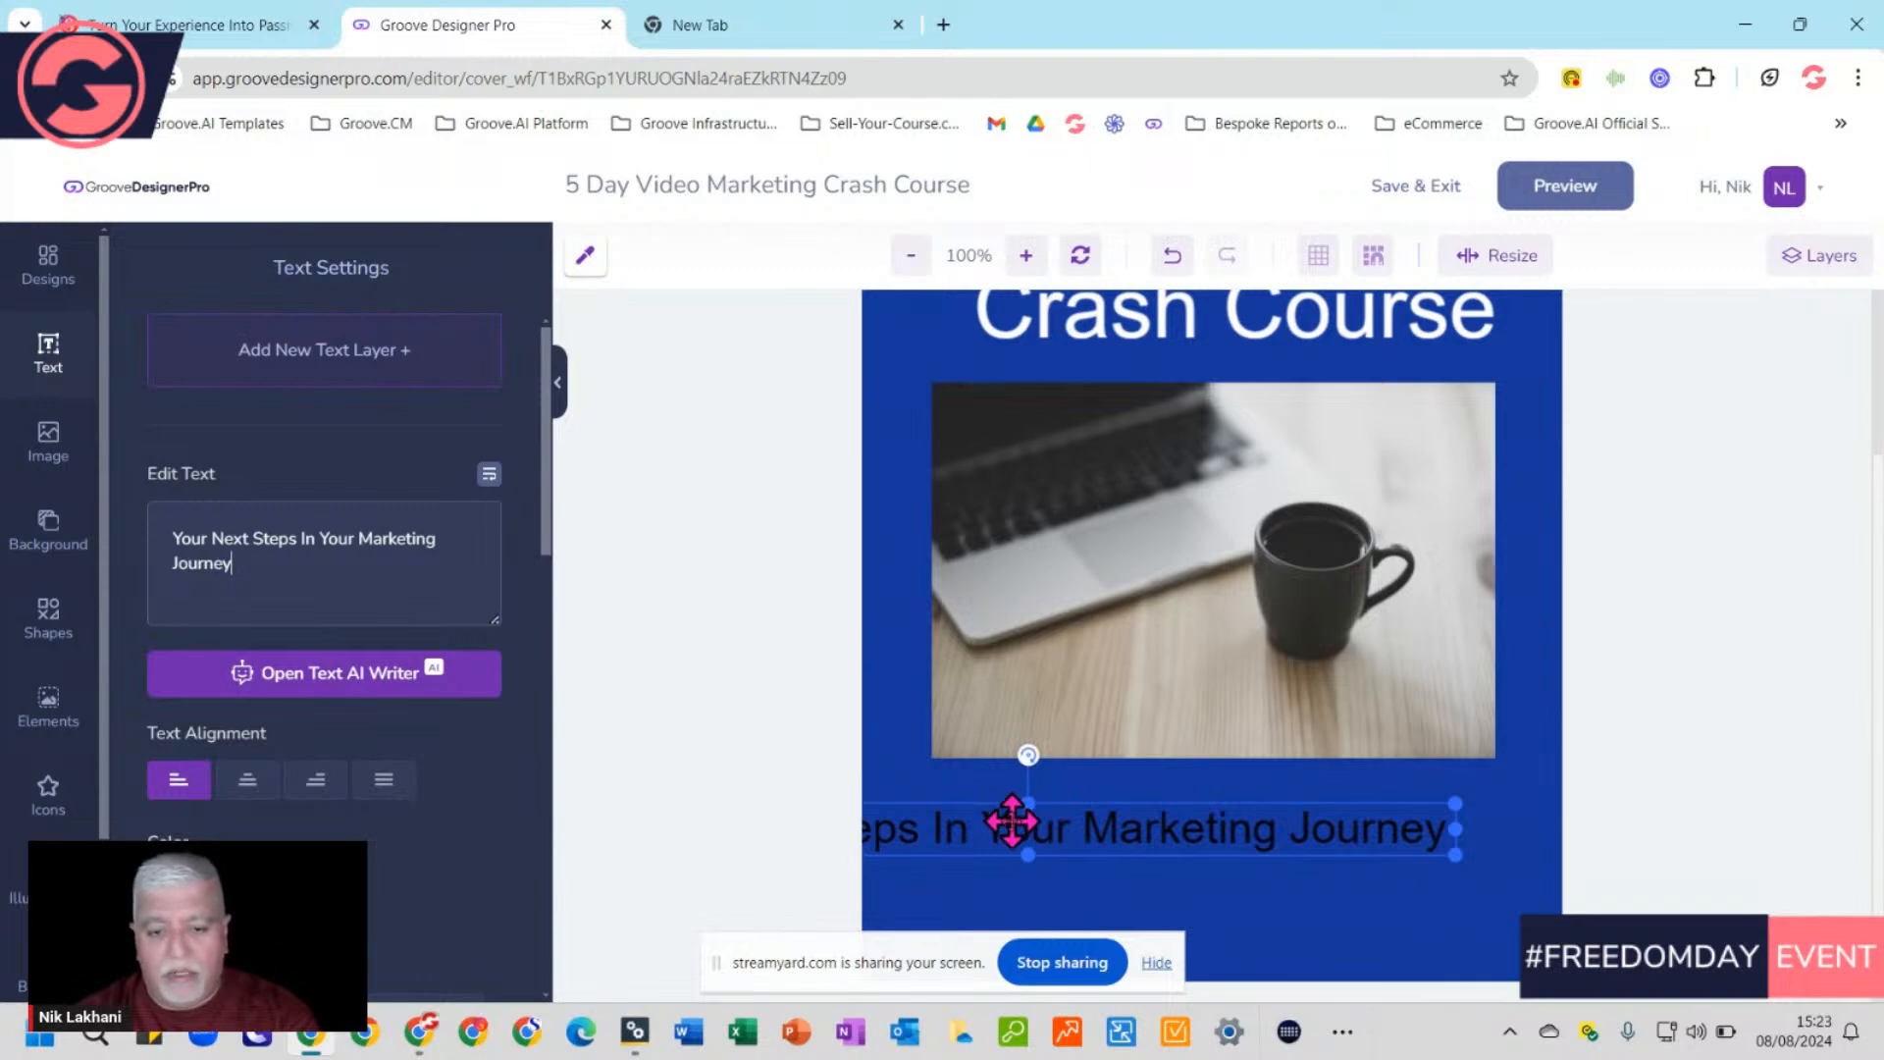
# Break the subtitle into two centred lines before the second 'Your' and centre it under the photo
pyautogui.moveTo(1030, 824); pyautogui.dragTo(1120, 823)
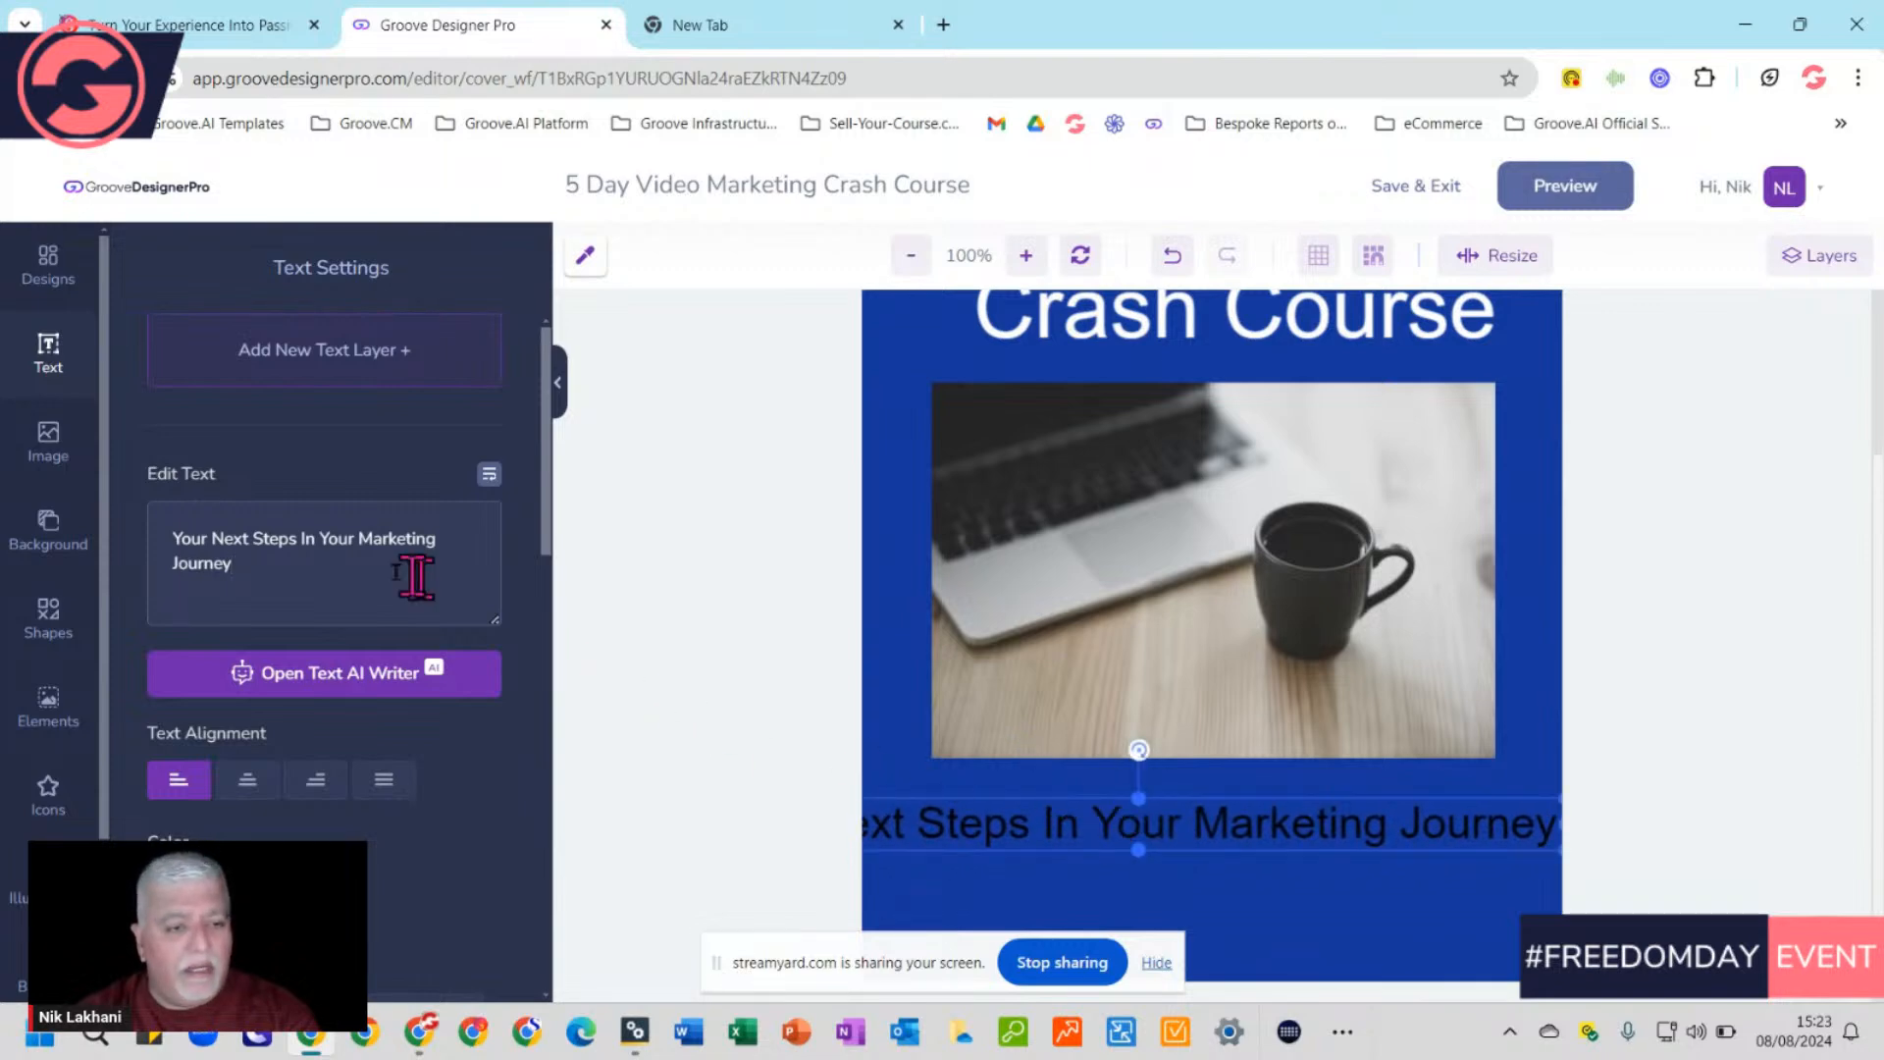
pyautogui.click(320, 541)
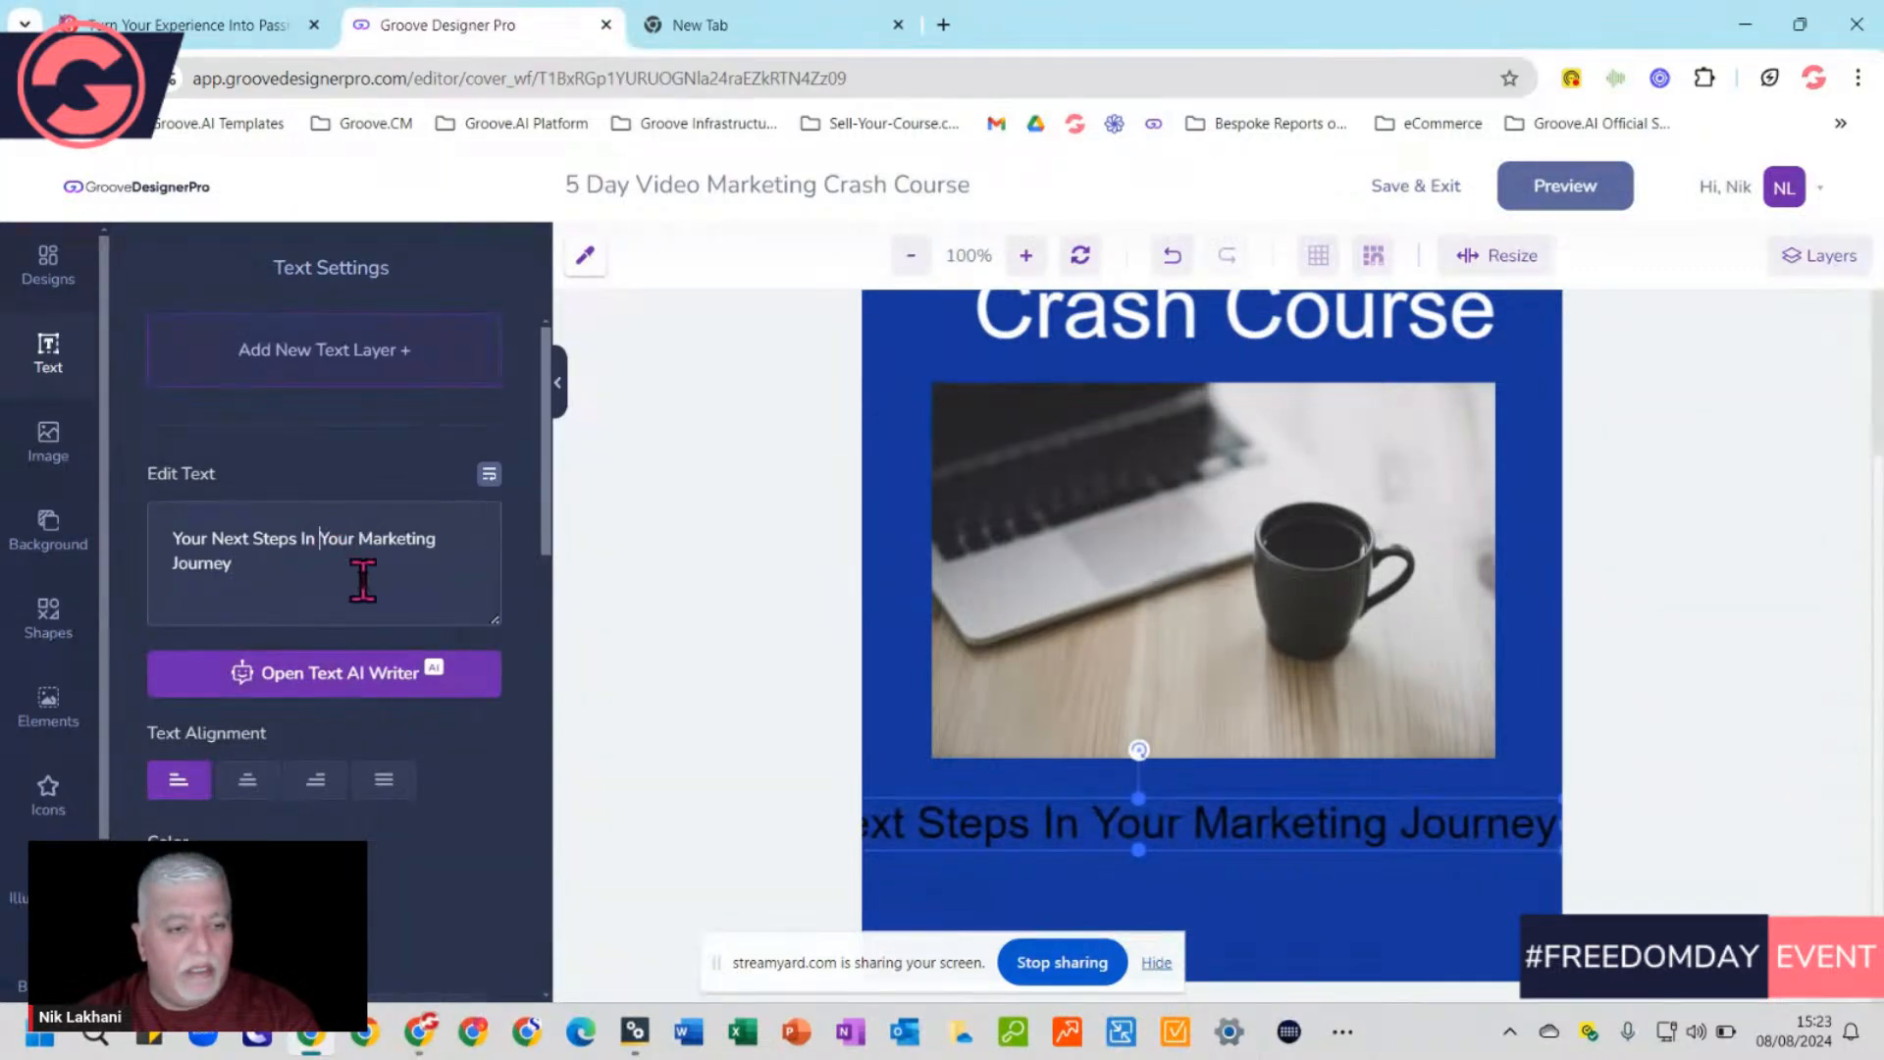
pyautogui.press('Return')
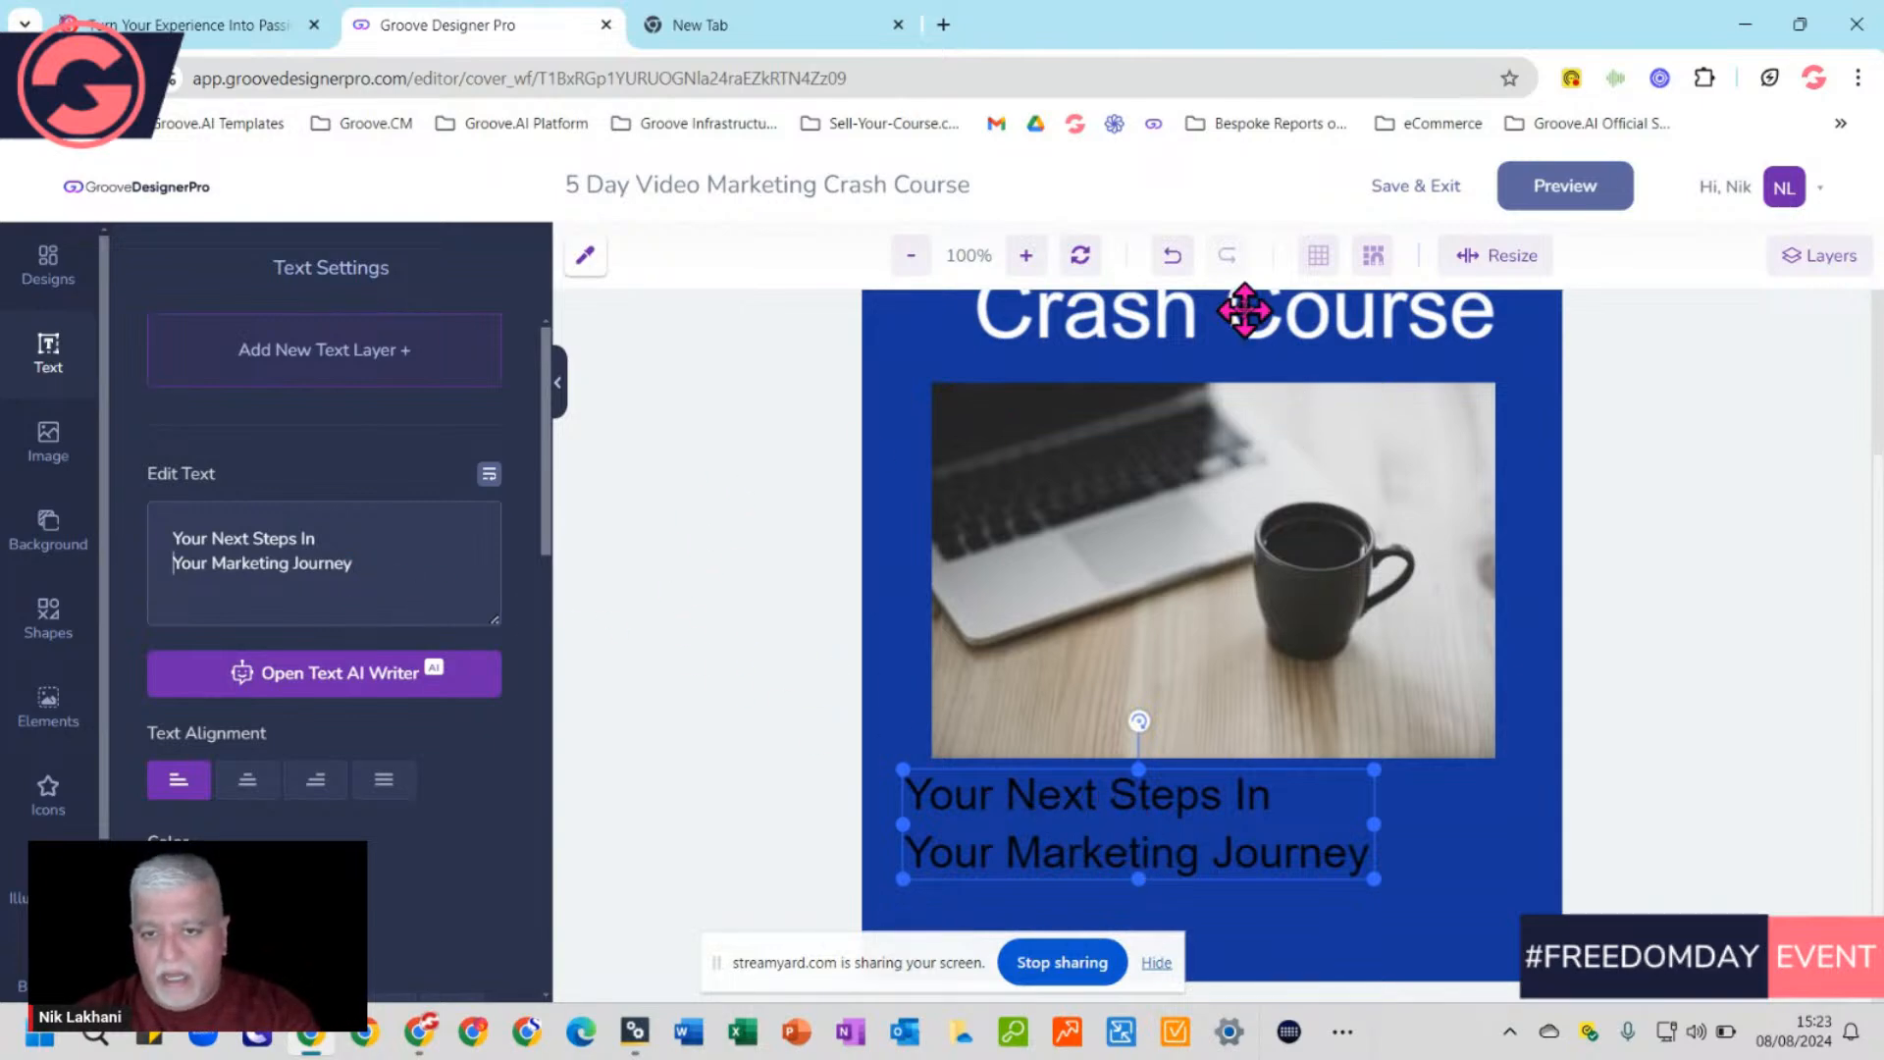
pyautogui.click(247, 782)
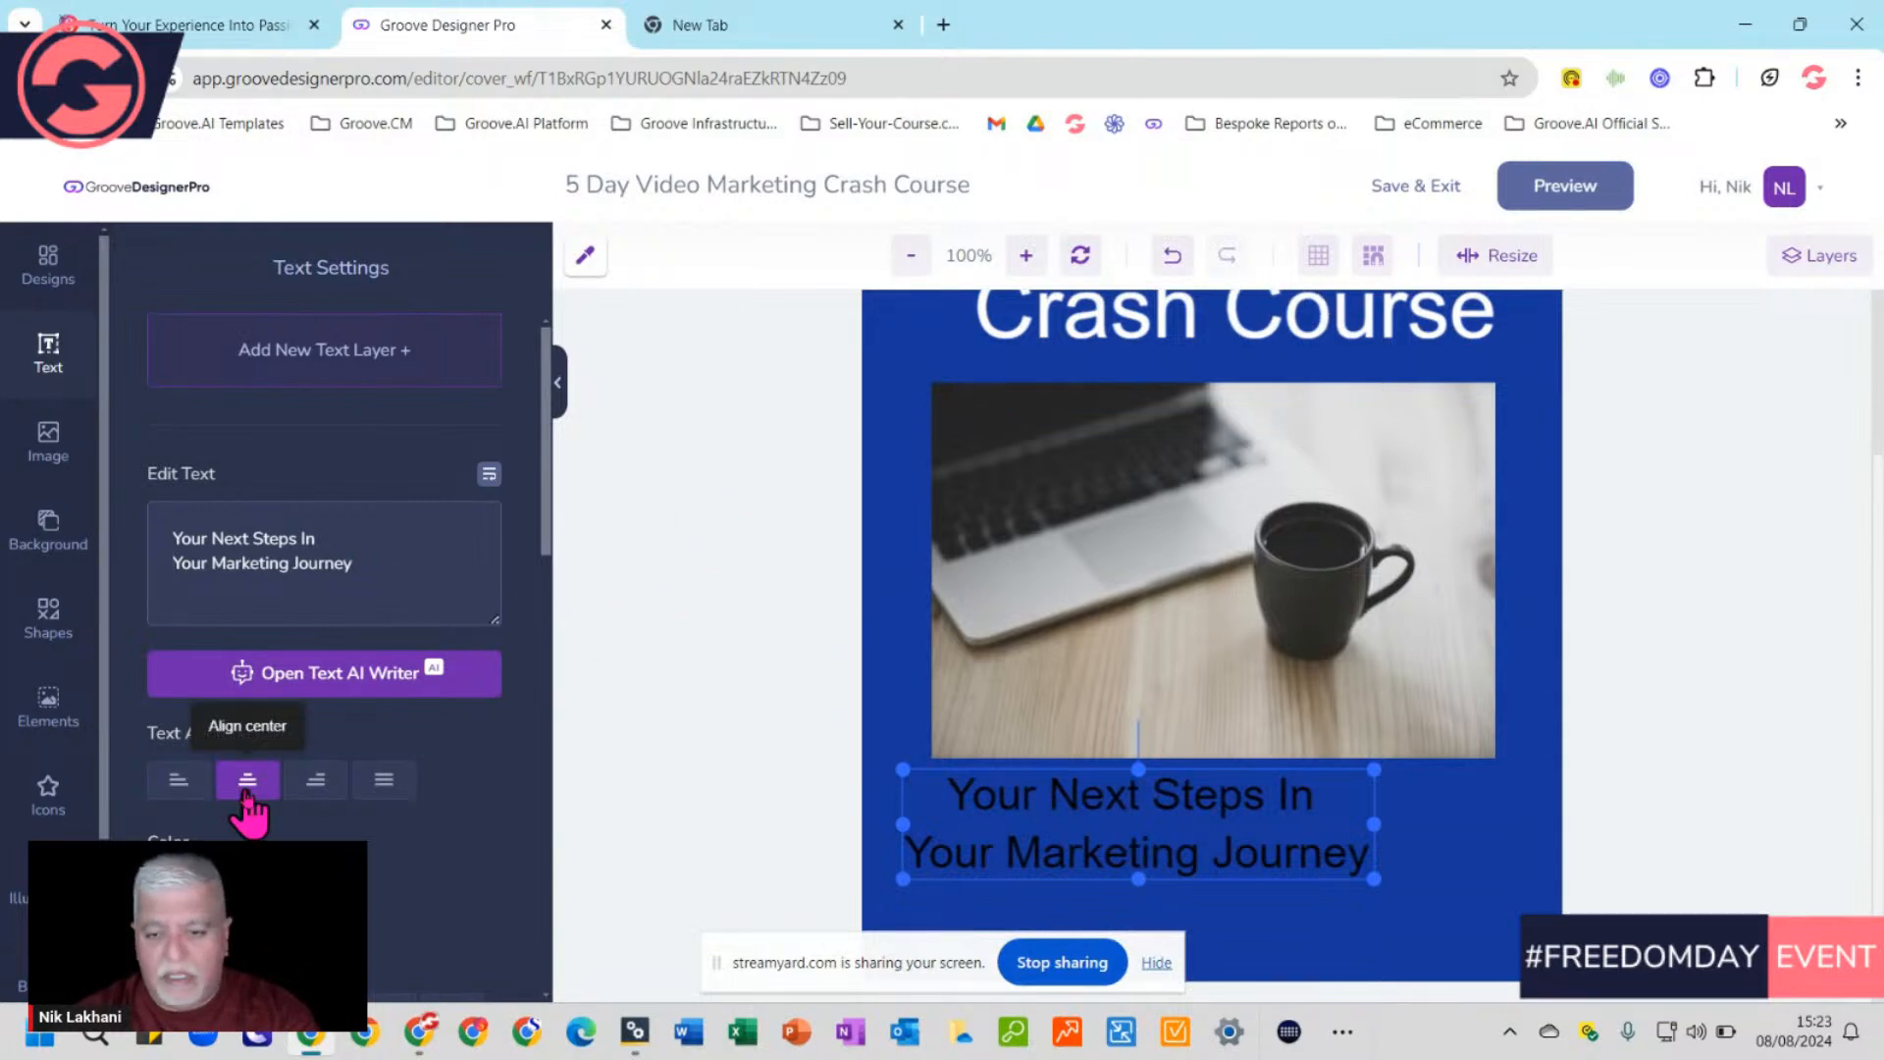
pyautogui.moveTo(1123, 826); pyautogui.dragTo(1203, 846)
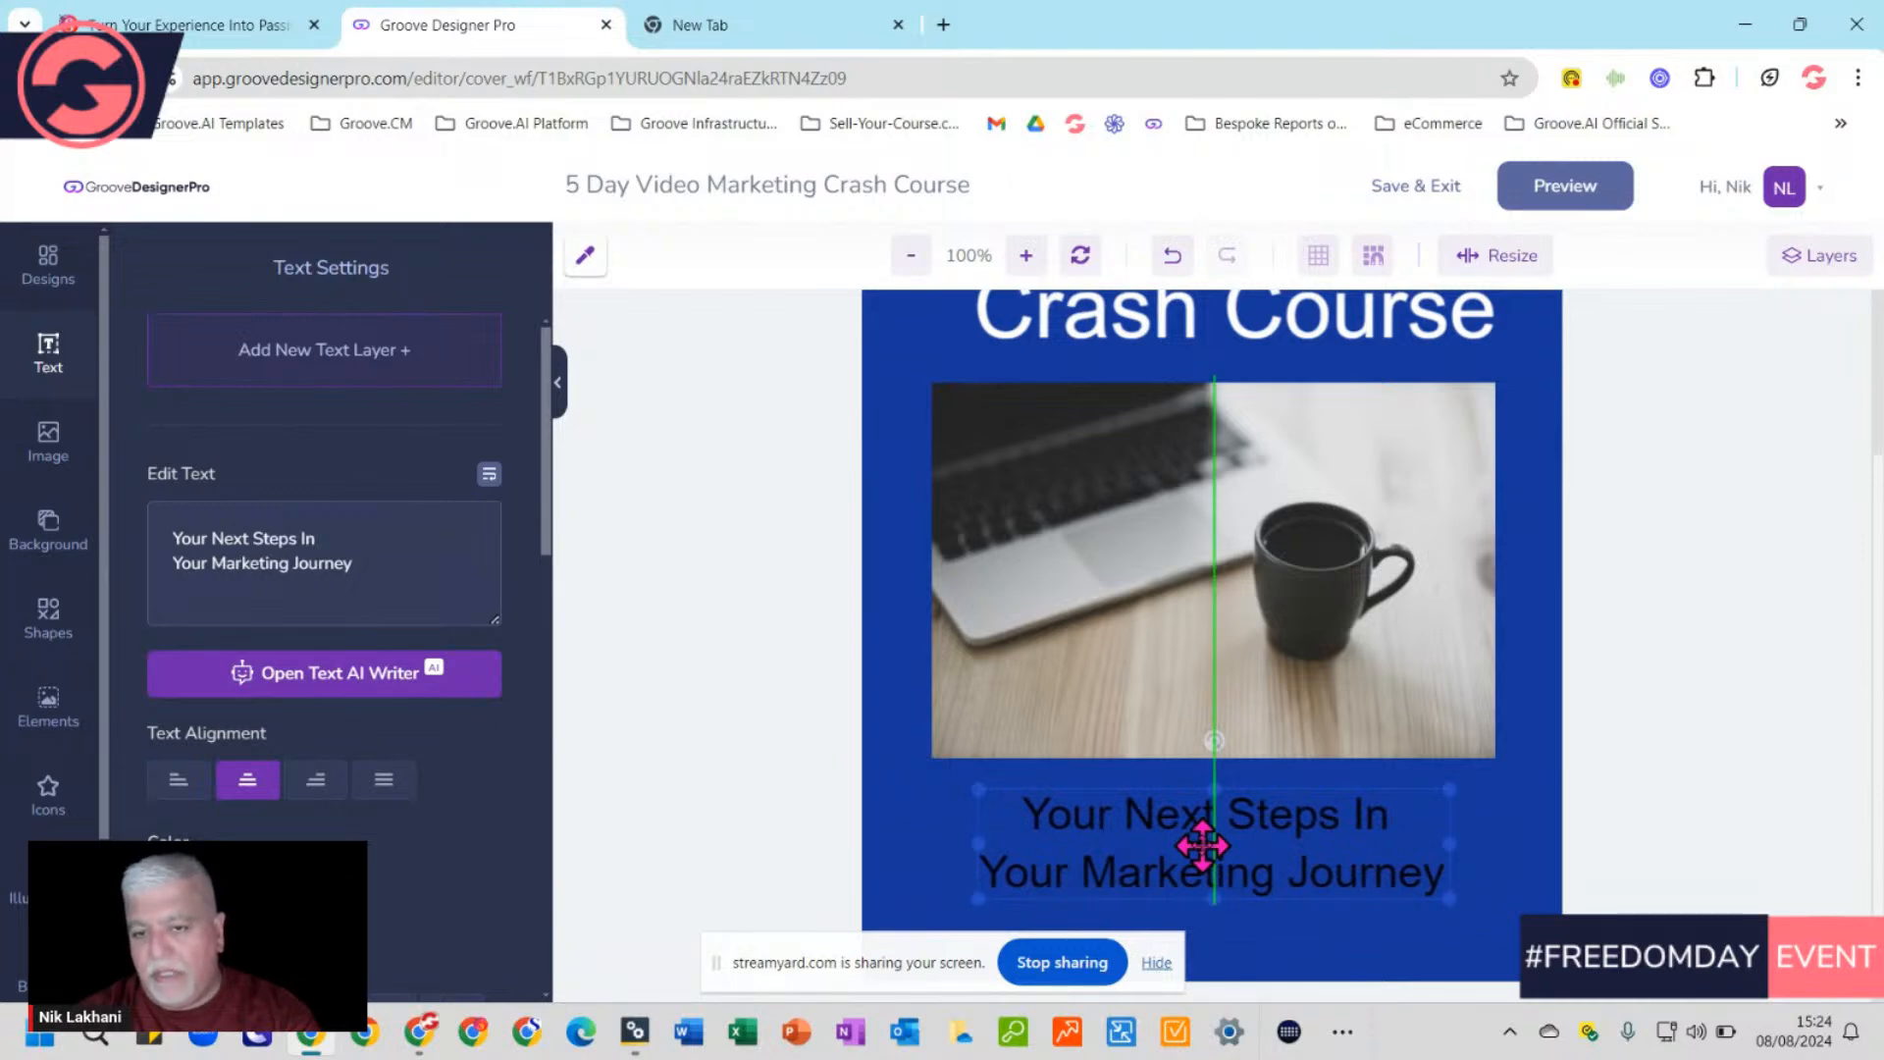
pyautogui.moveTo(1203, 846); pyautogui.dragTo(1205, 848)
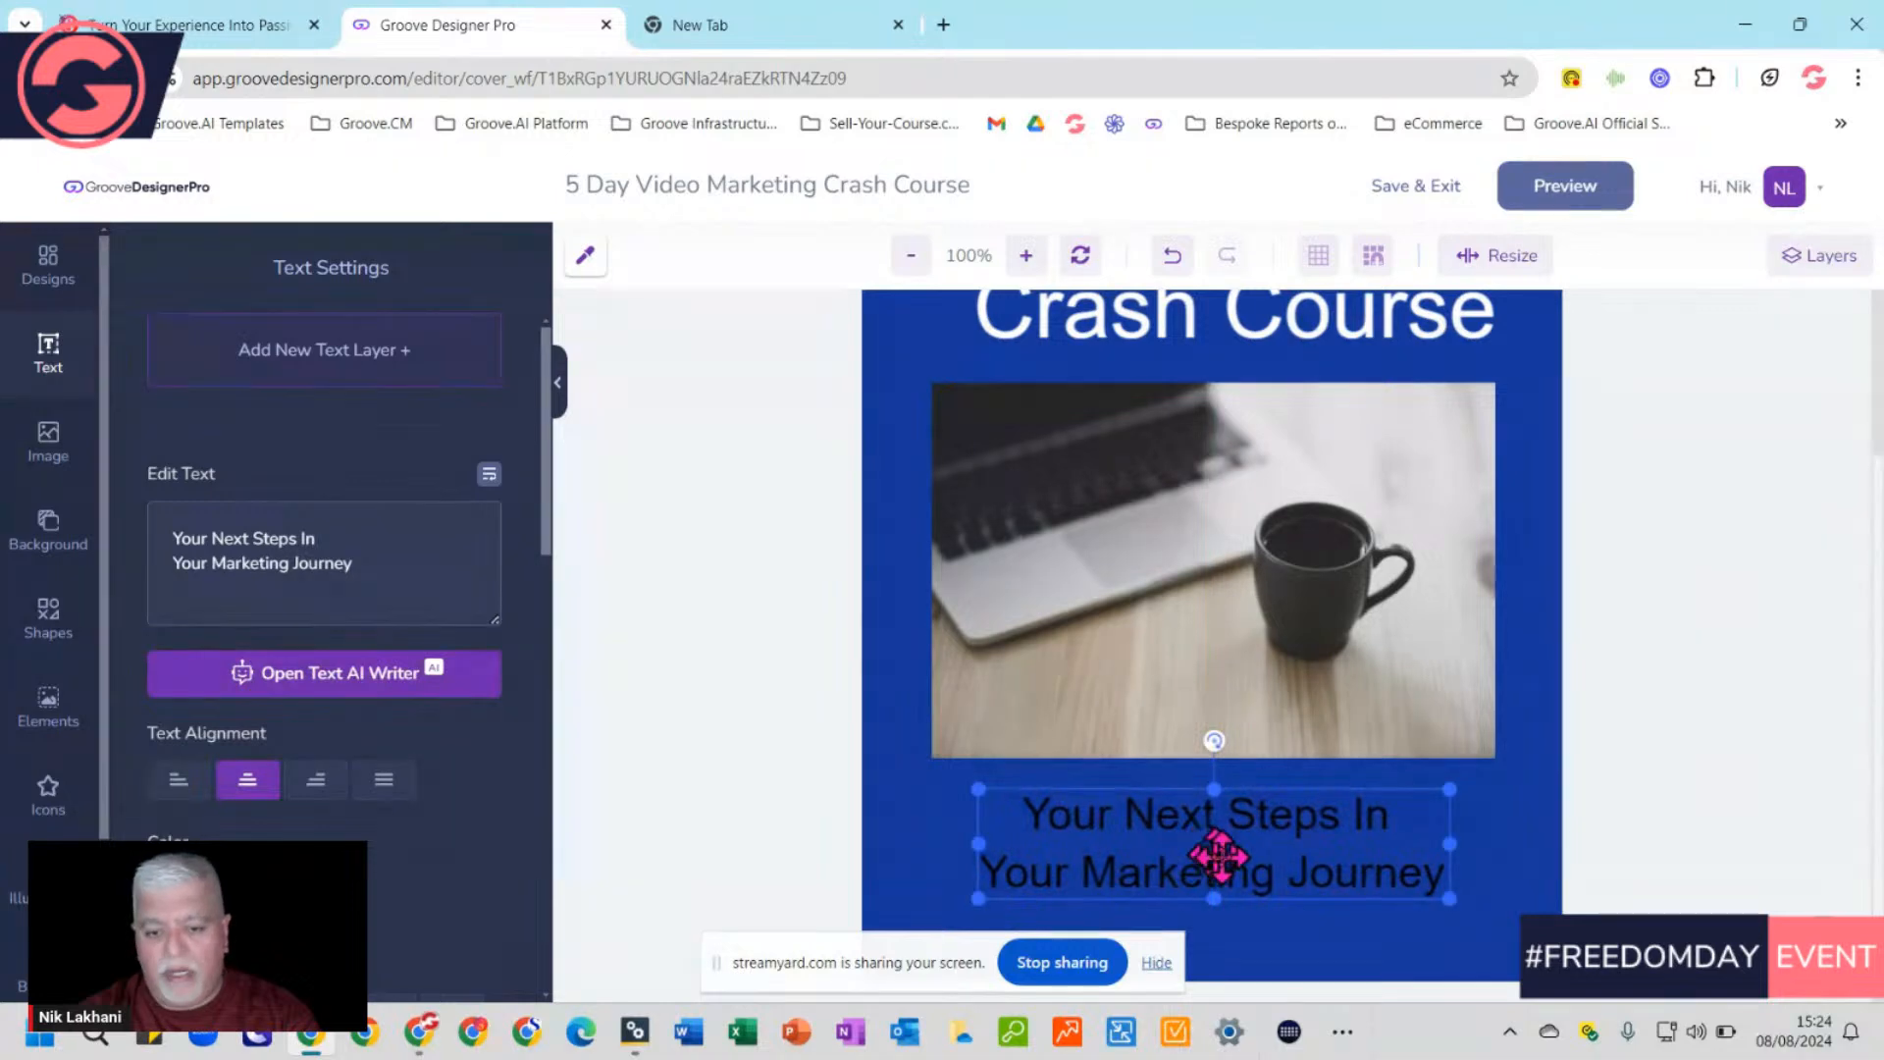
pyautogui.scroll(-1, 1321, 896)
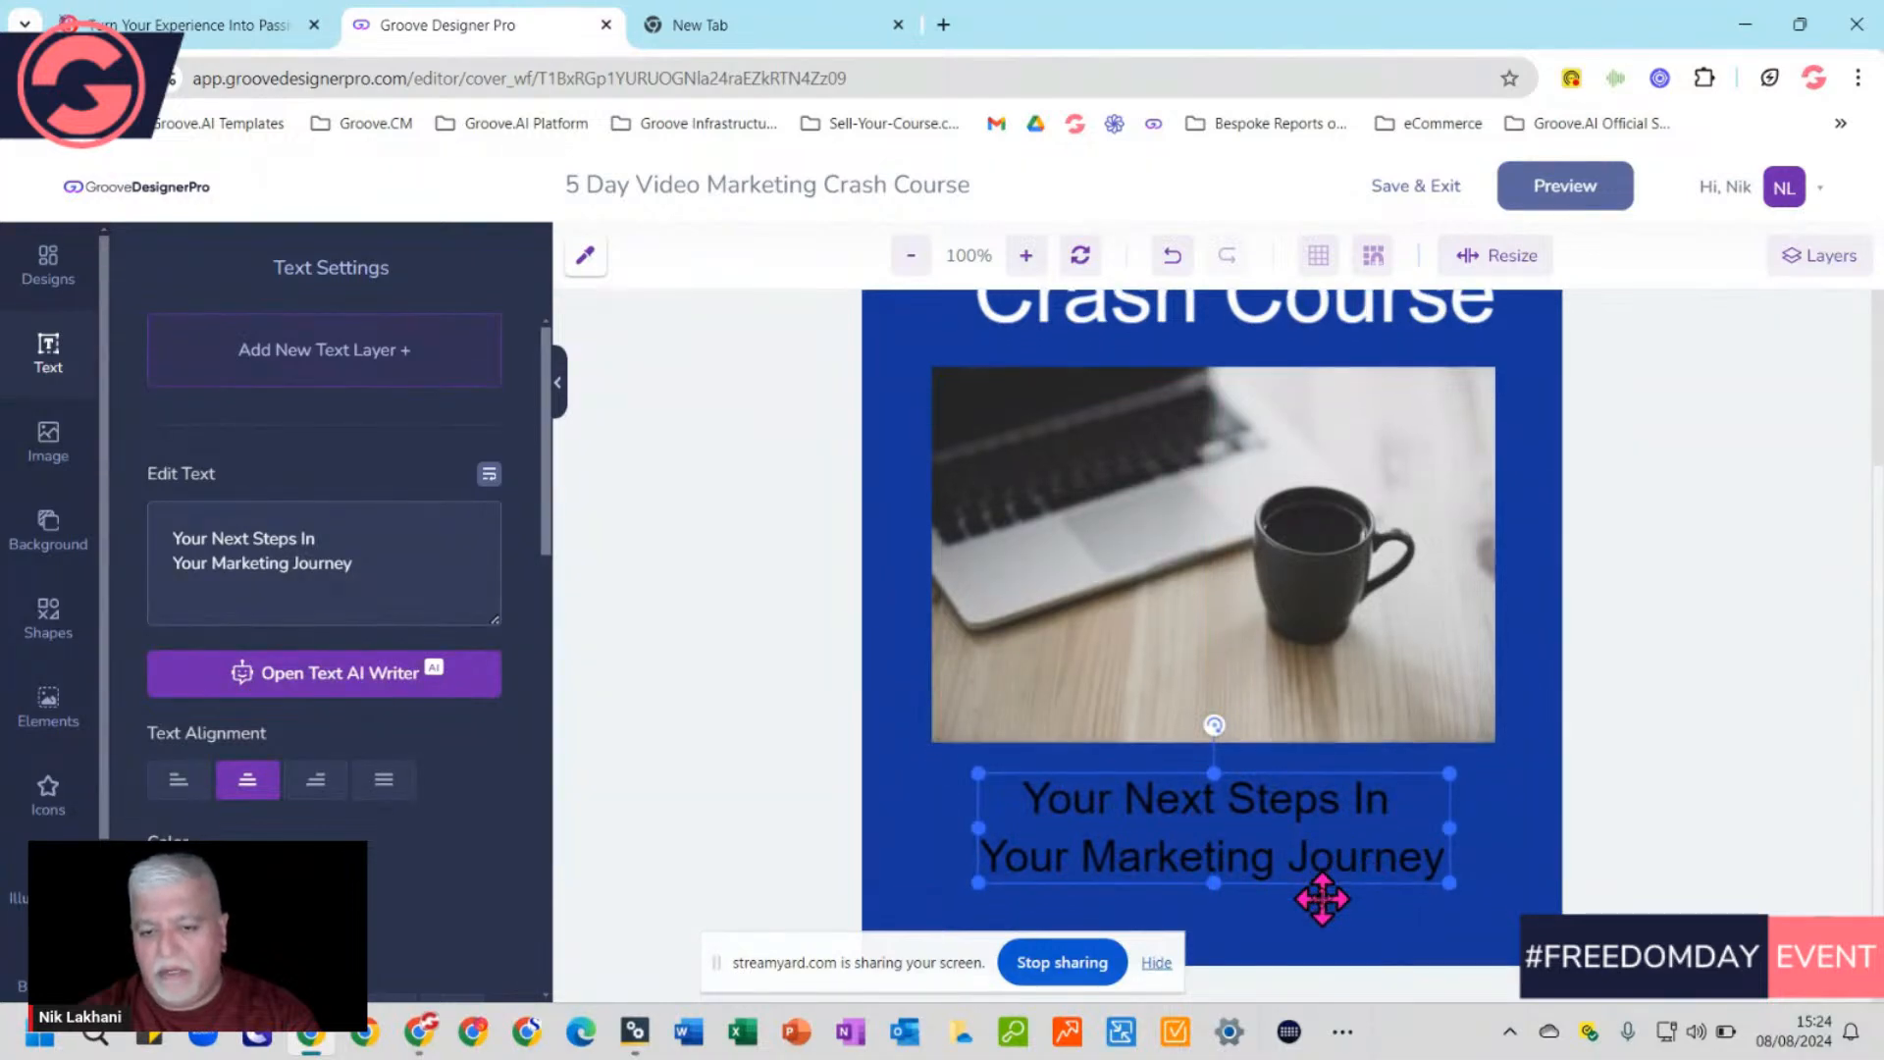
pyautogui.click(1515, 889)
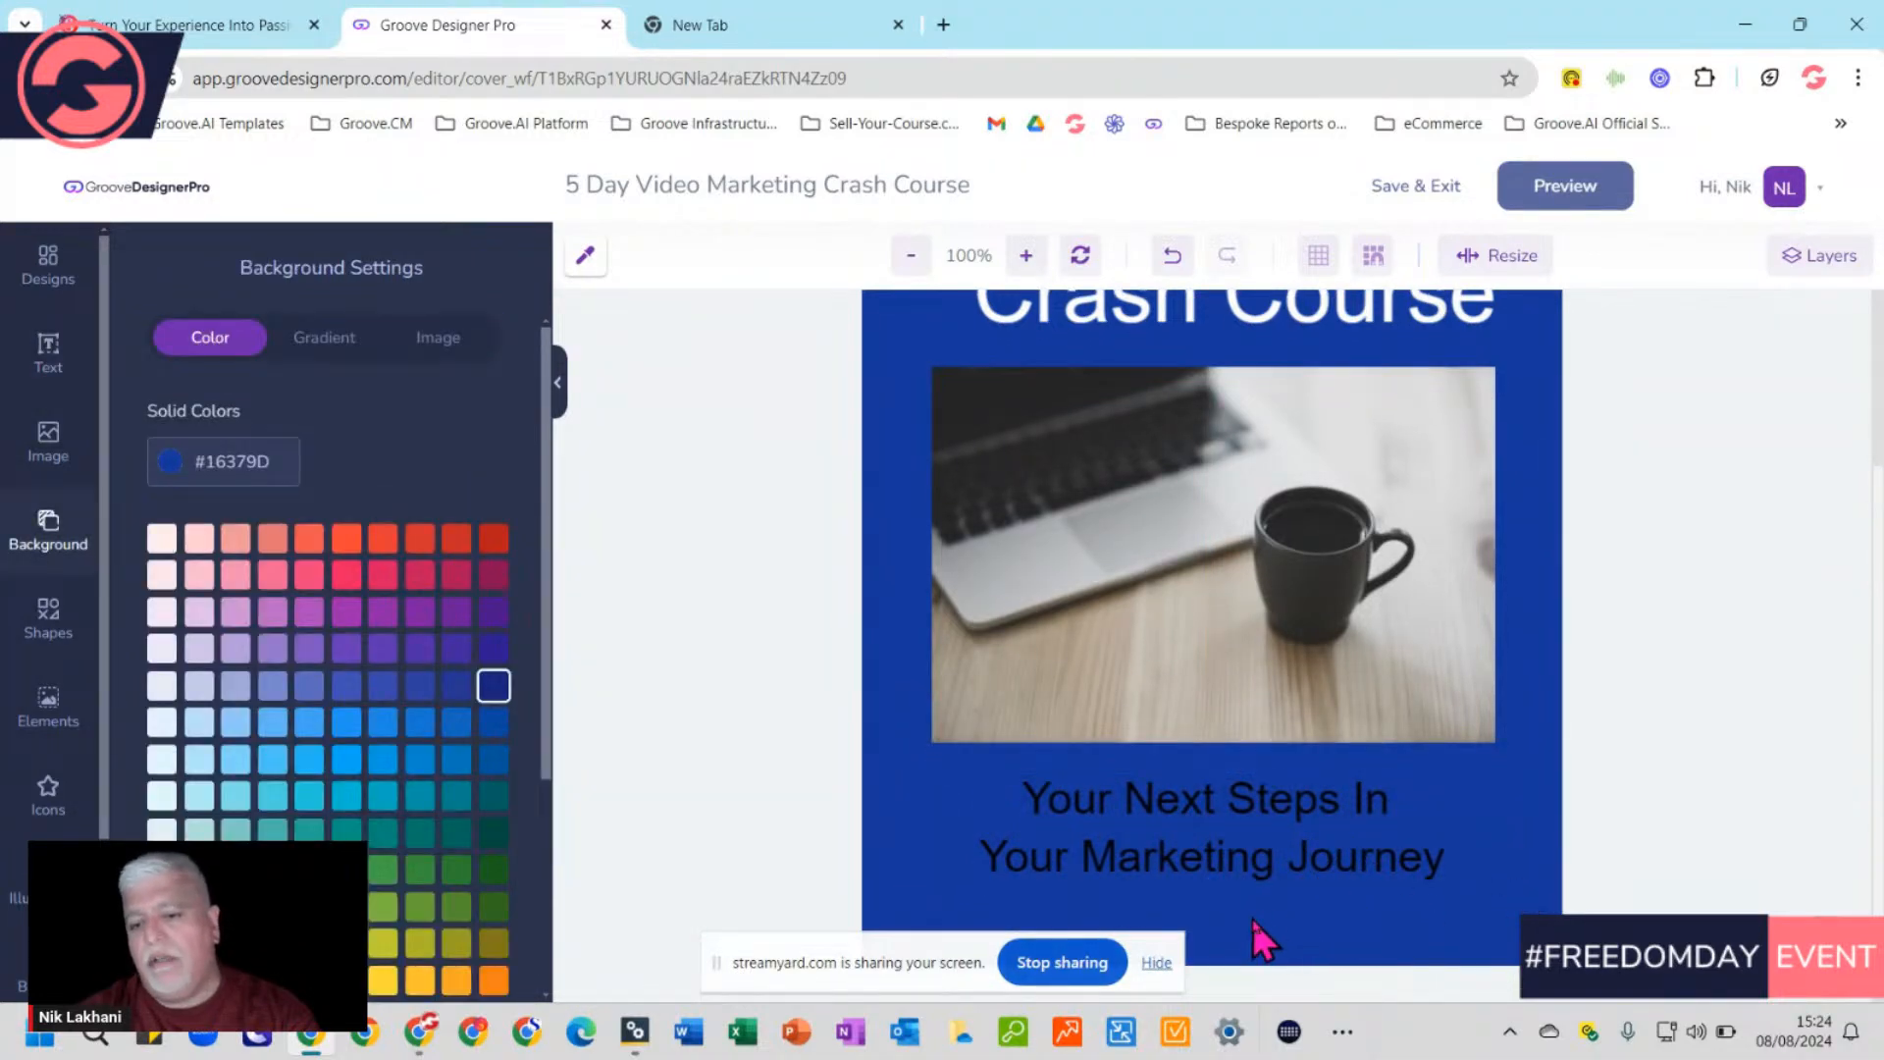
# Add a new text layer with the author's name and place it beneath the subtitle
pyautogui.click(48, 355)
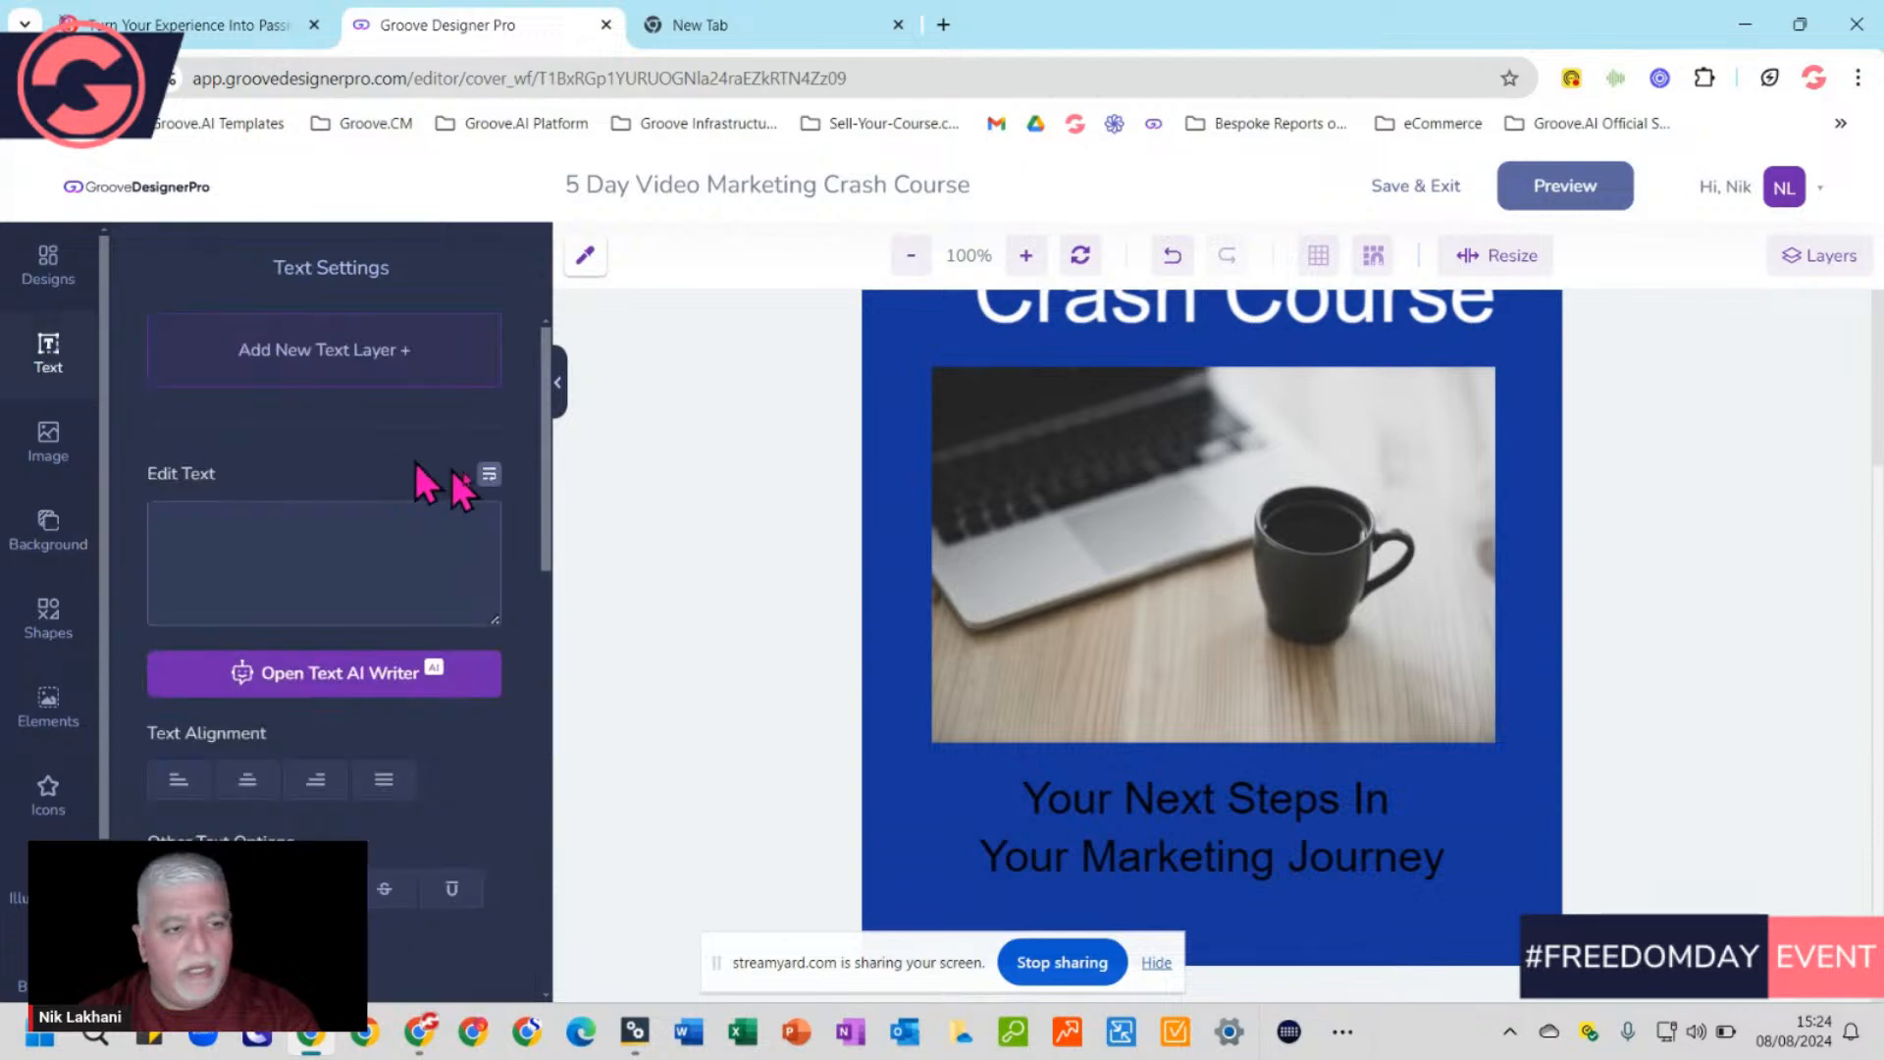
pyautogui.click(357, 380)
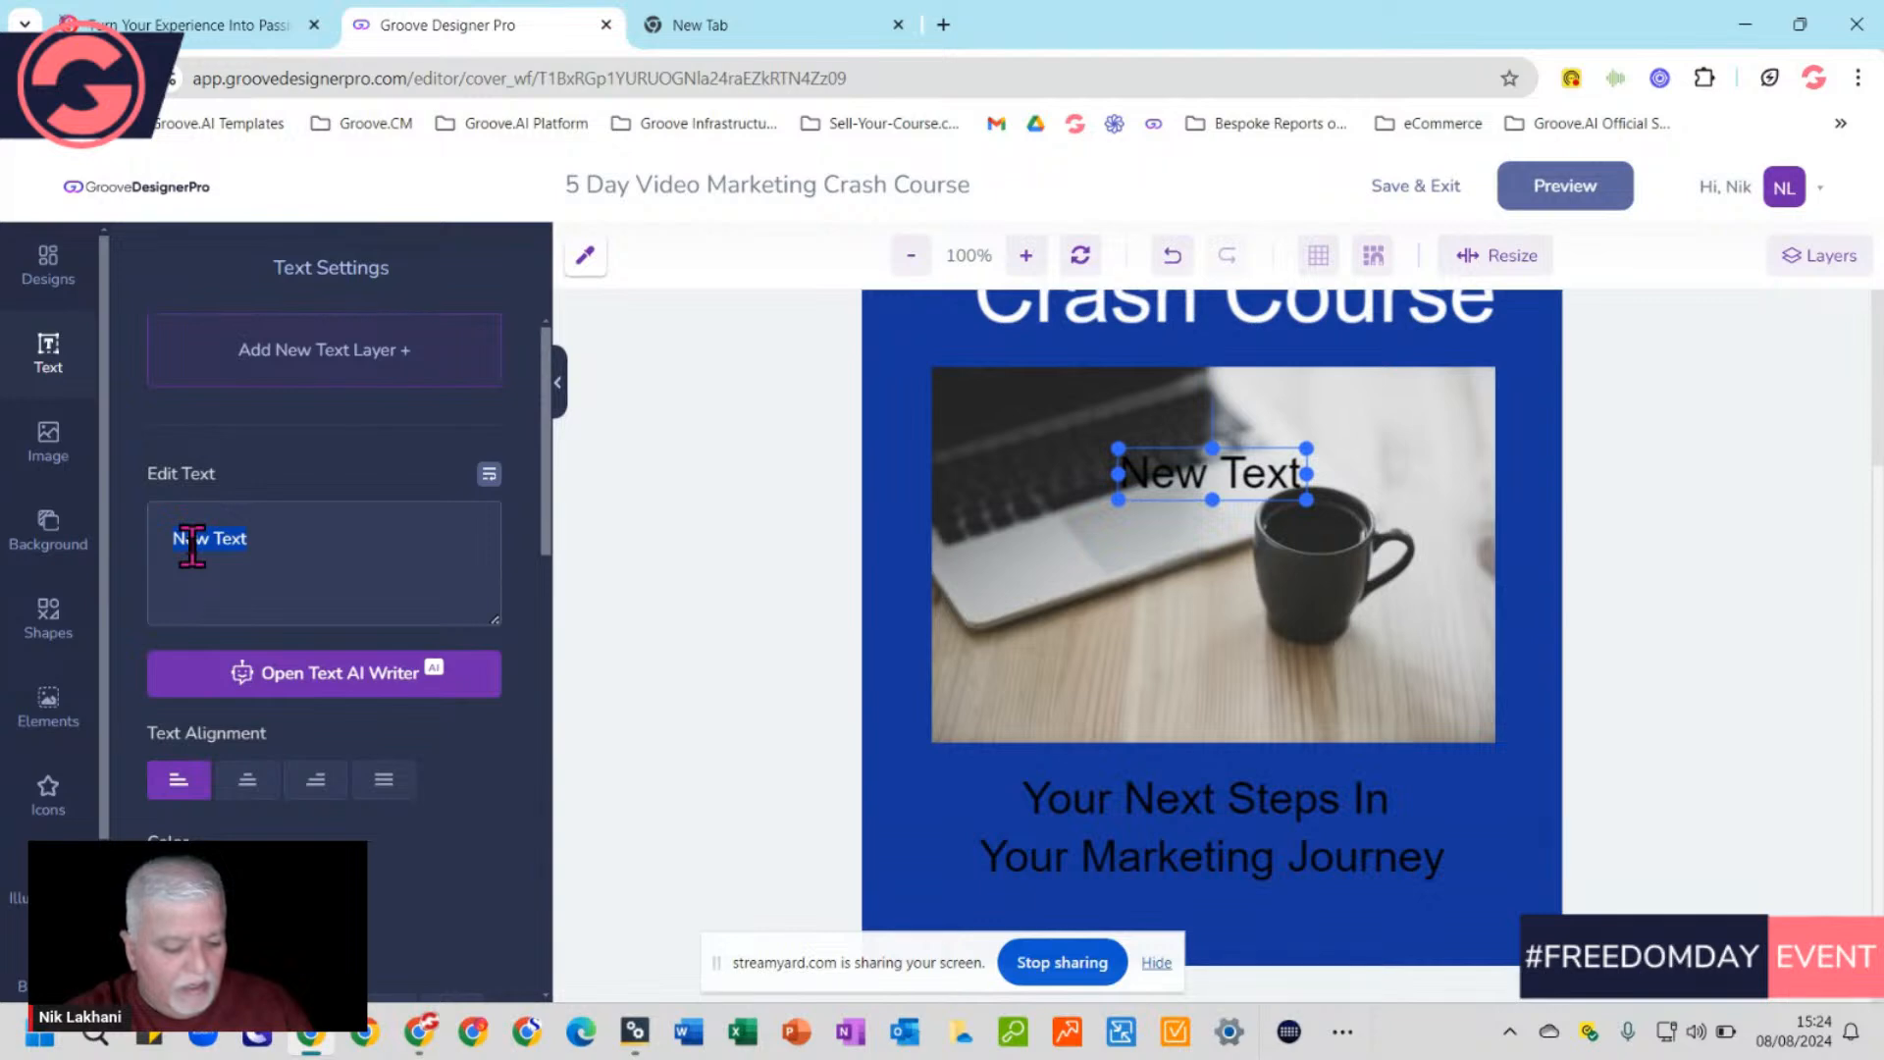
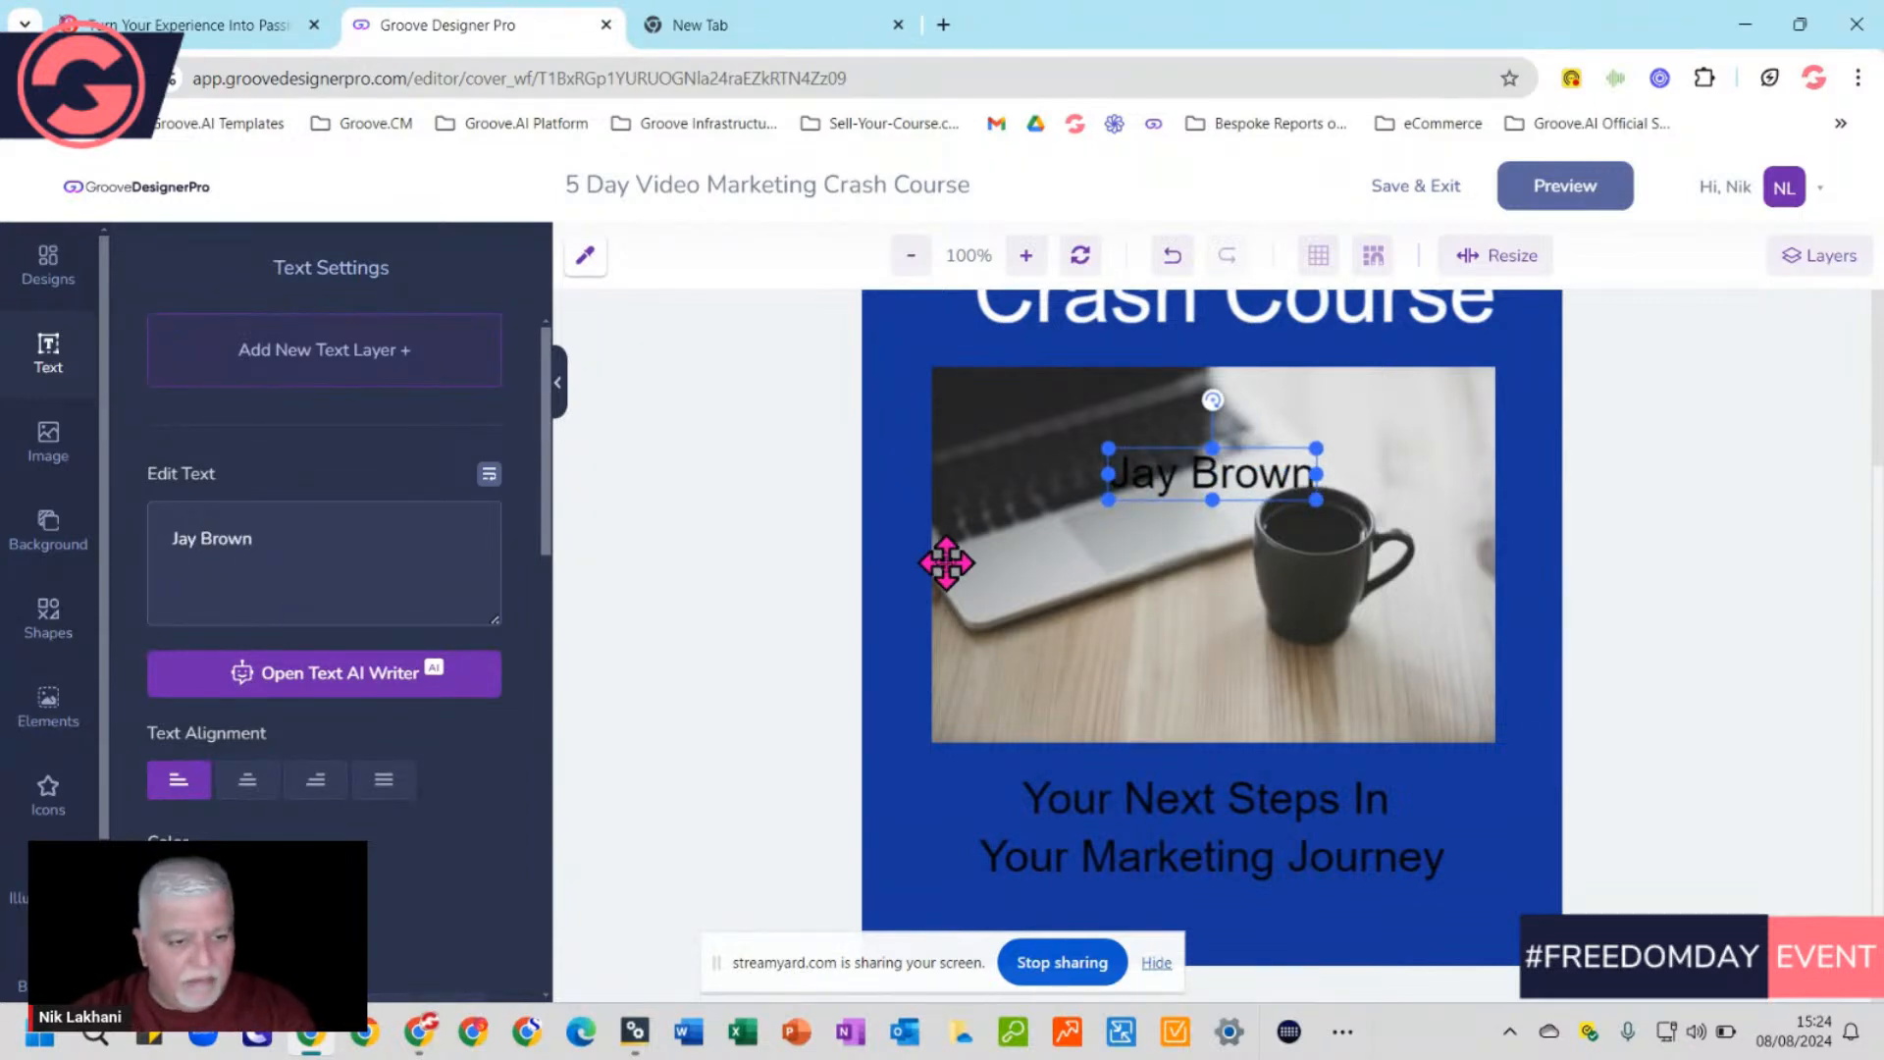
pyautogui.moveTo(1207, 475); pyautogui.dragTo(1406, 939)
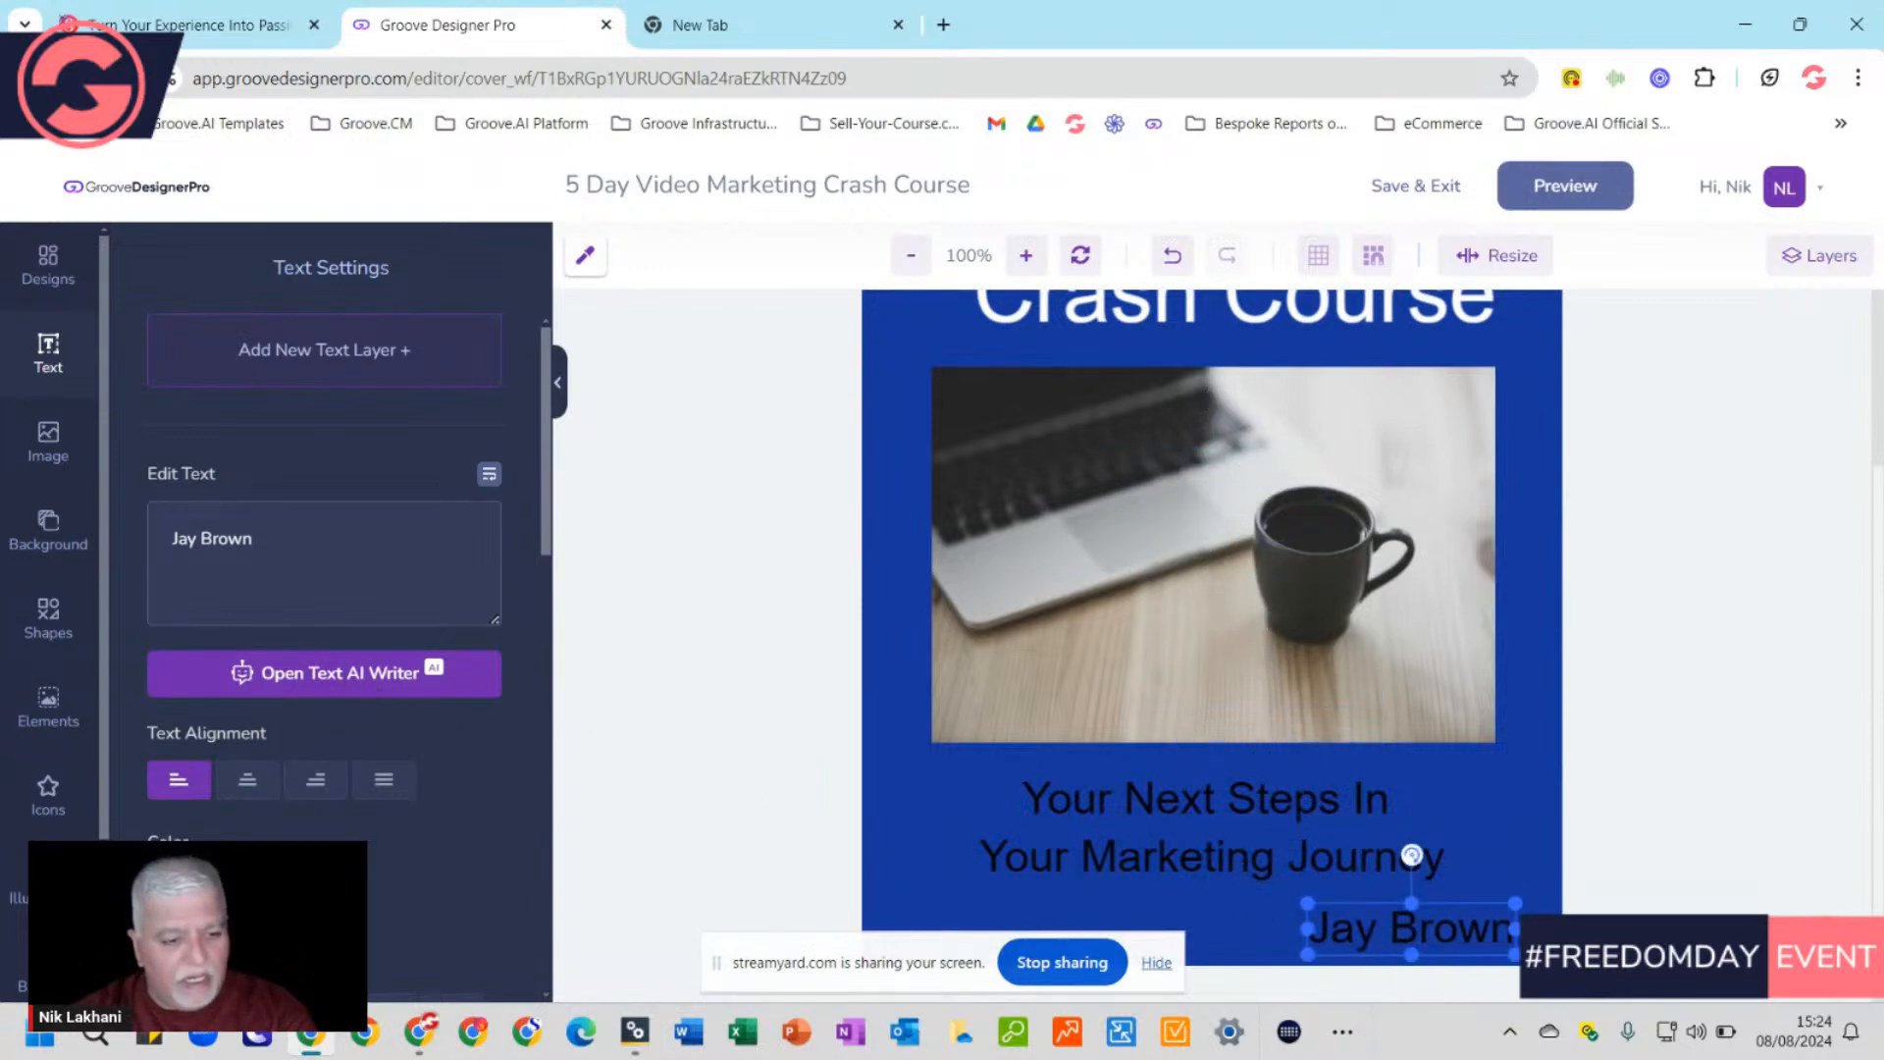
# Make the author's name white (#FFFFFF) at font size 21, nudged toward the bottom right
pyautogui.scroll(-5, 196, 589)
pyautogui.click(176, 407)
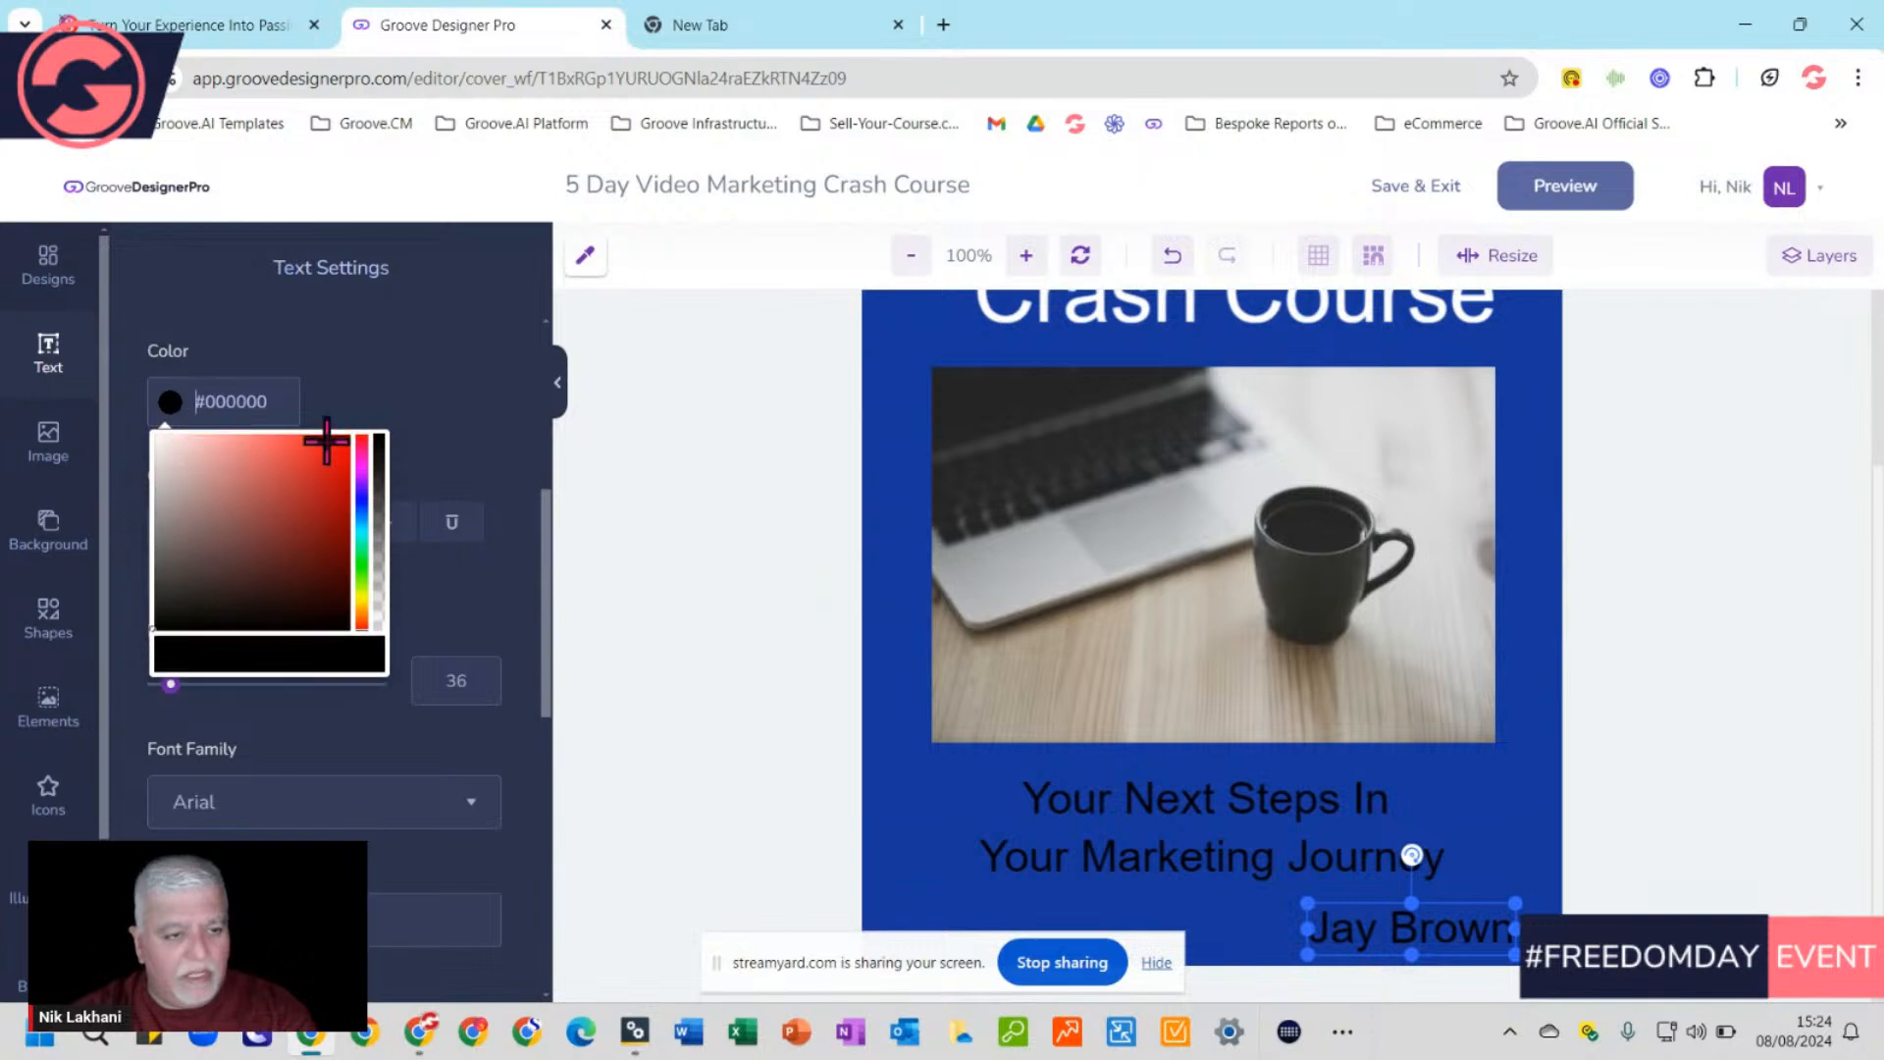
pyautogui.click(177, 461)
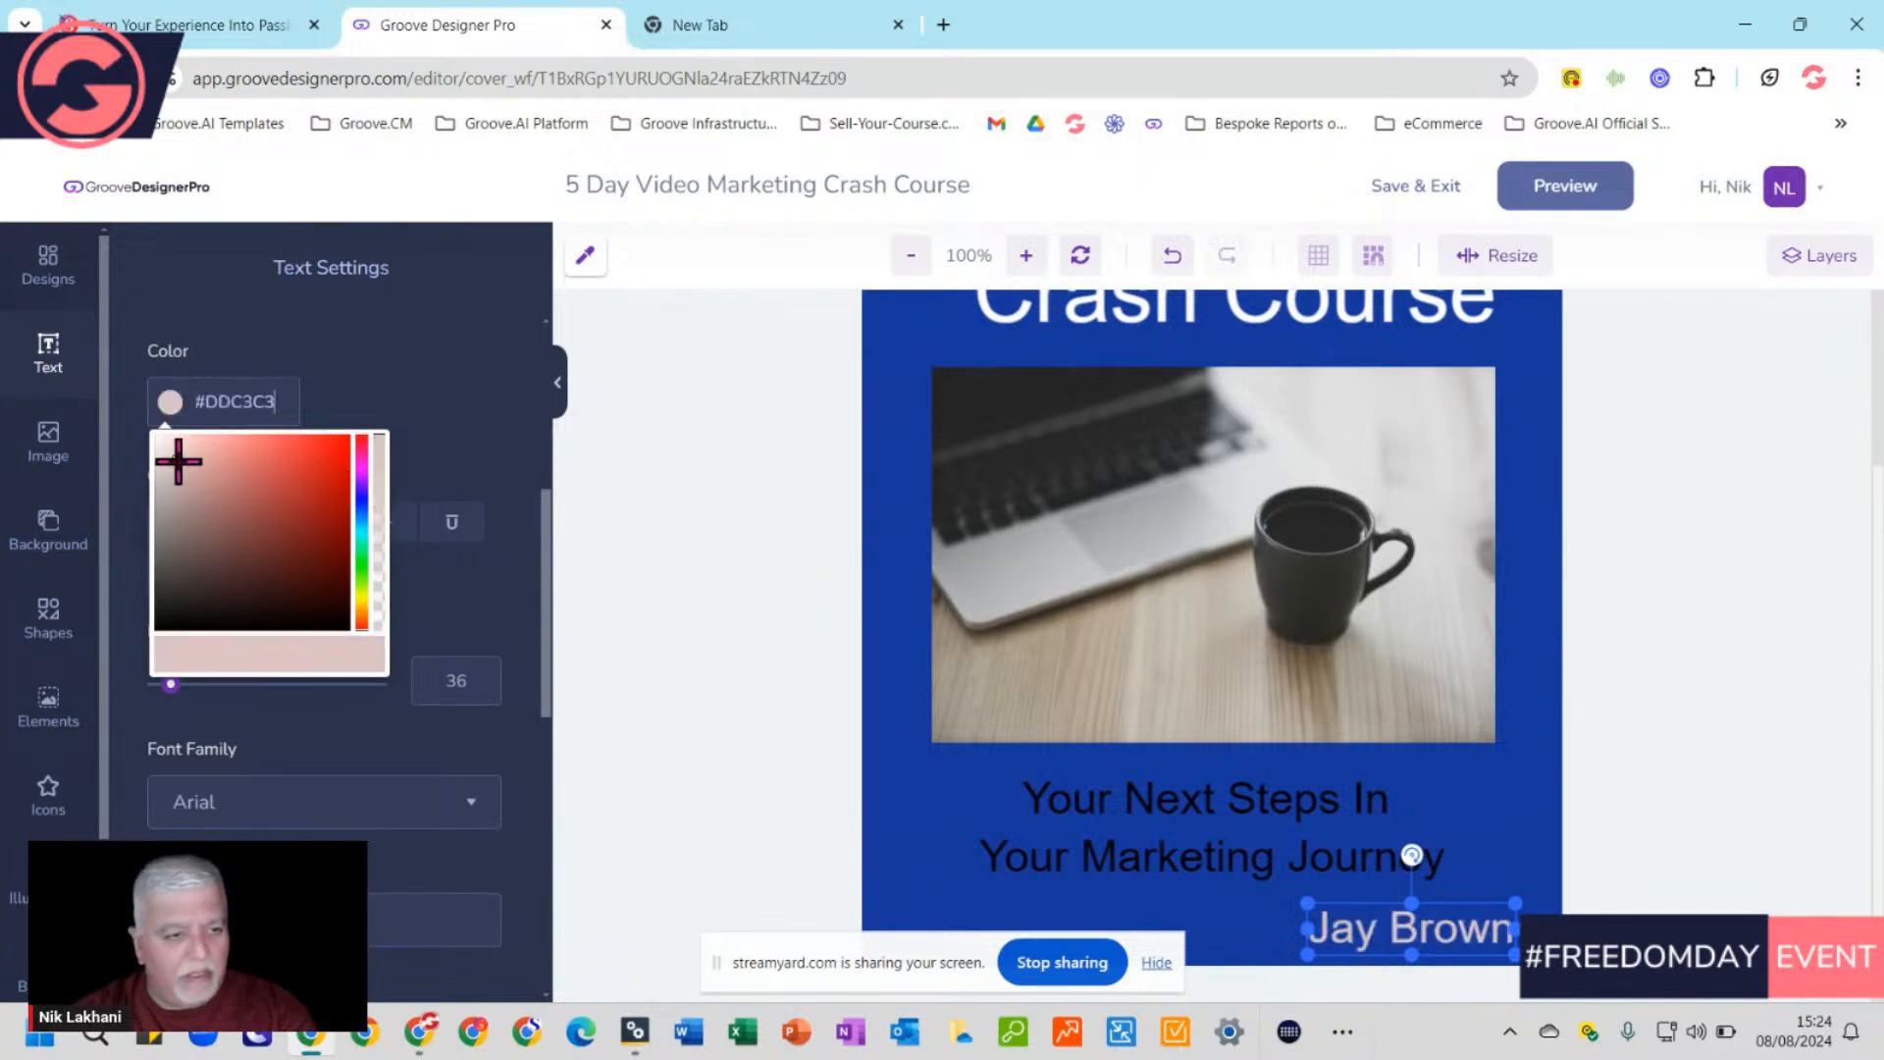
pyautogui.moveTo(178, 461)
pyautogui.mouseDown()
pyautogui.moveTo(152, 473)
pyautogui.moveTo(153, 436)
pyautogui.mouseUp()
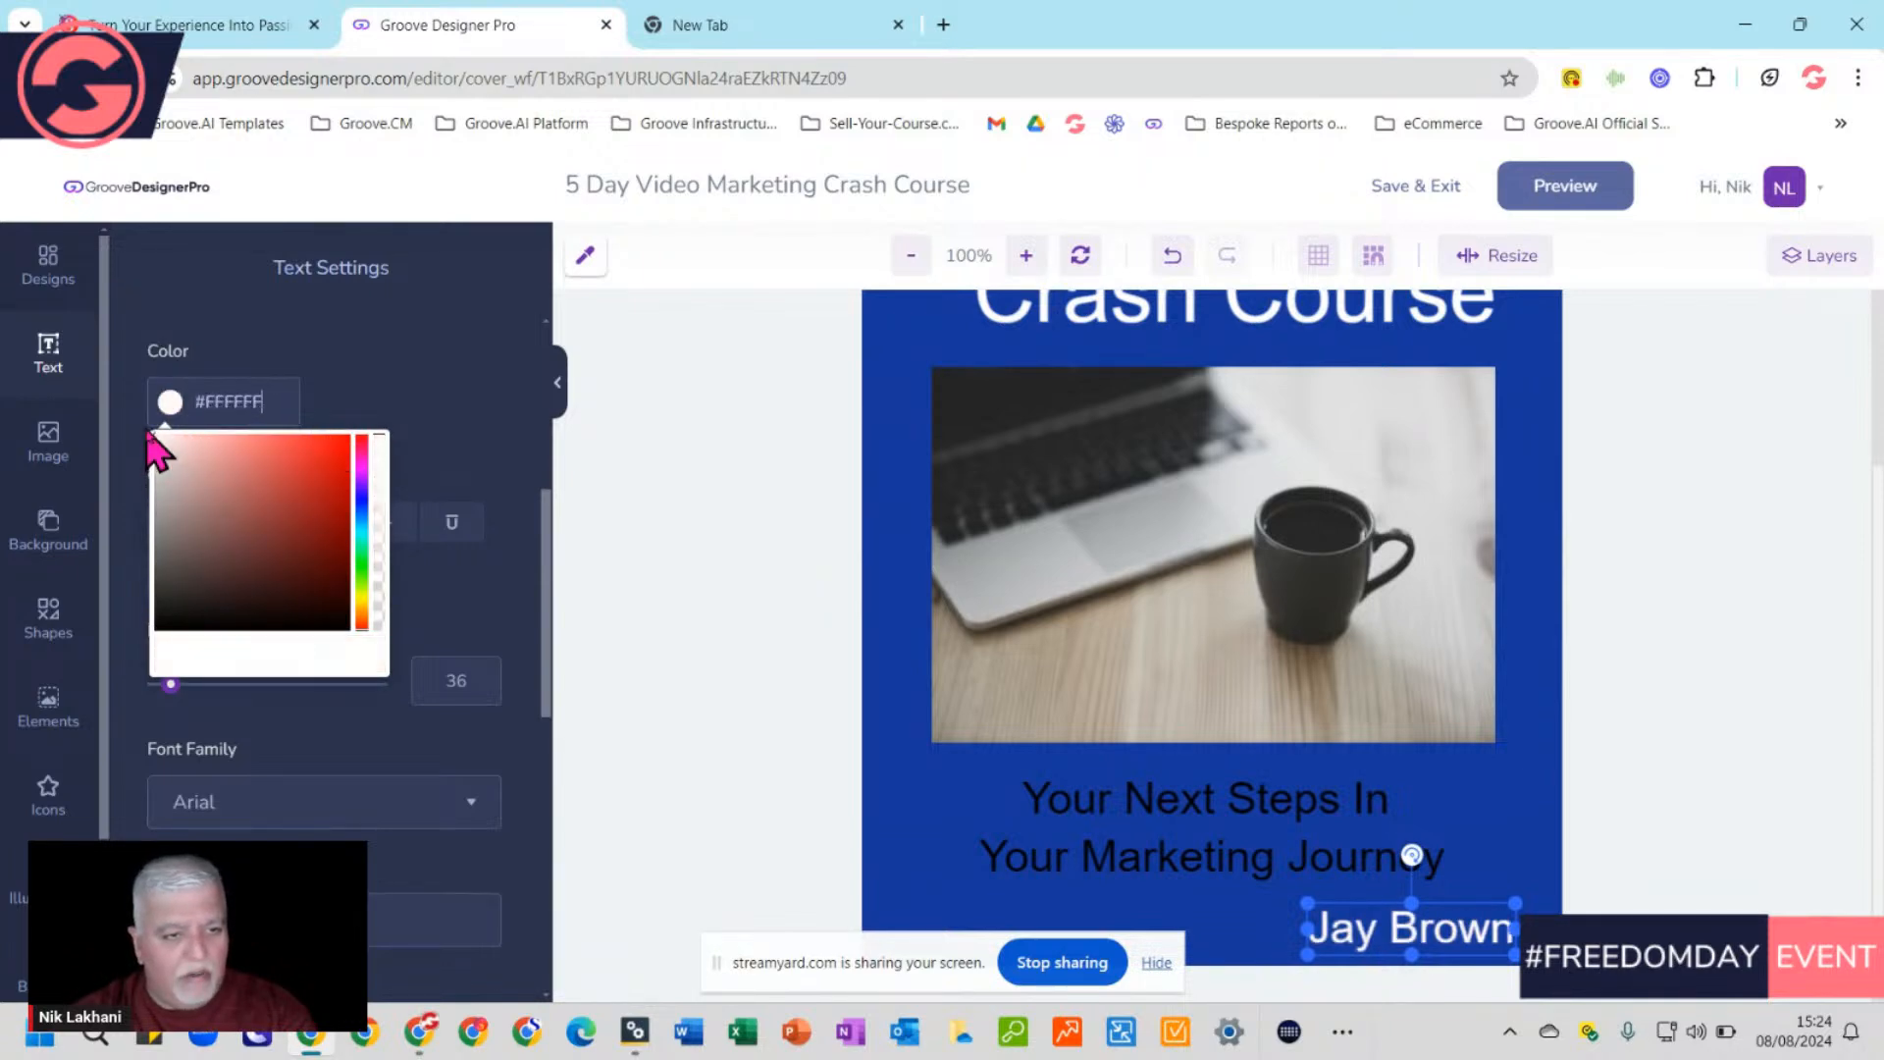
pyautogui.click(461, 584)
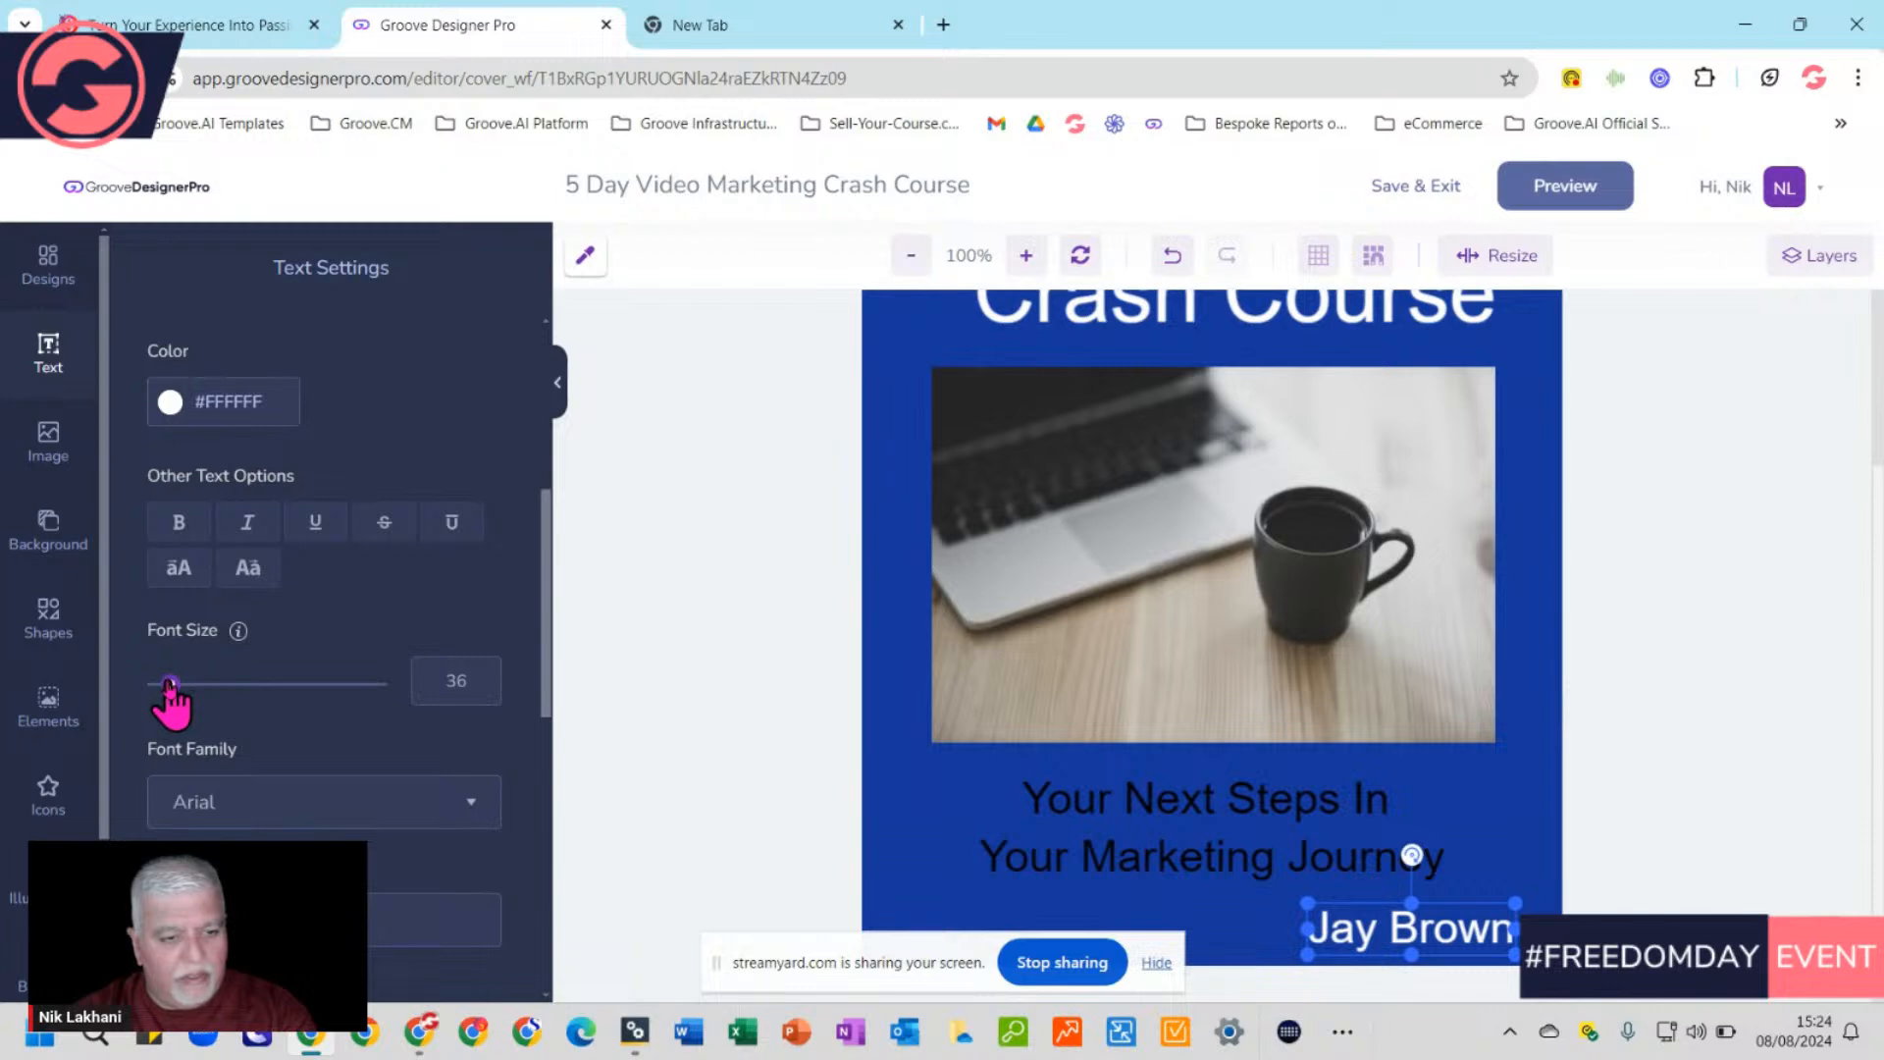
pyautogui.moveTo(170, 684); pyautogui.dragTo(164, 685)
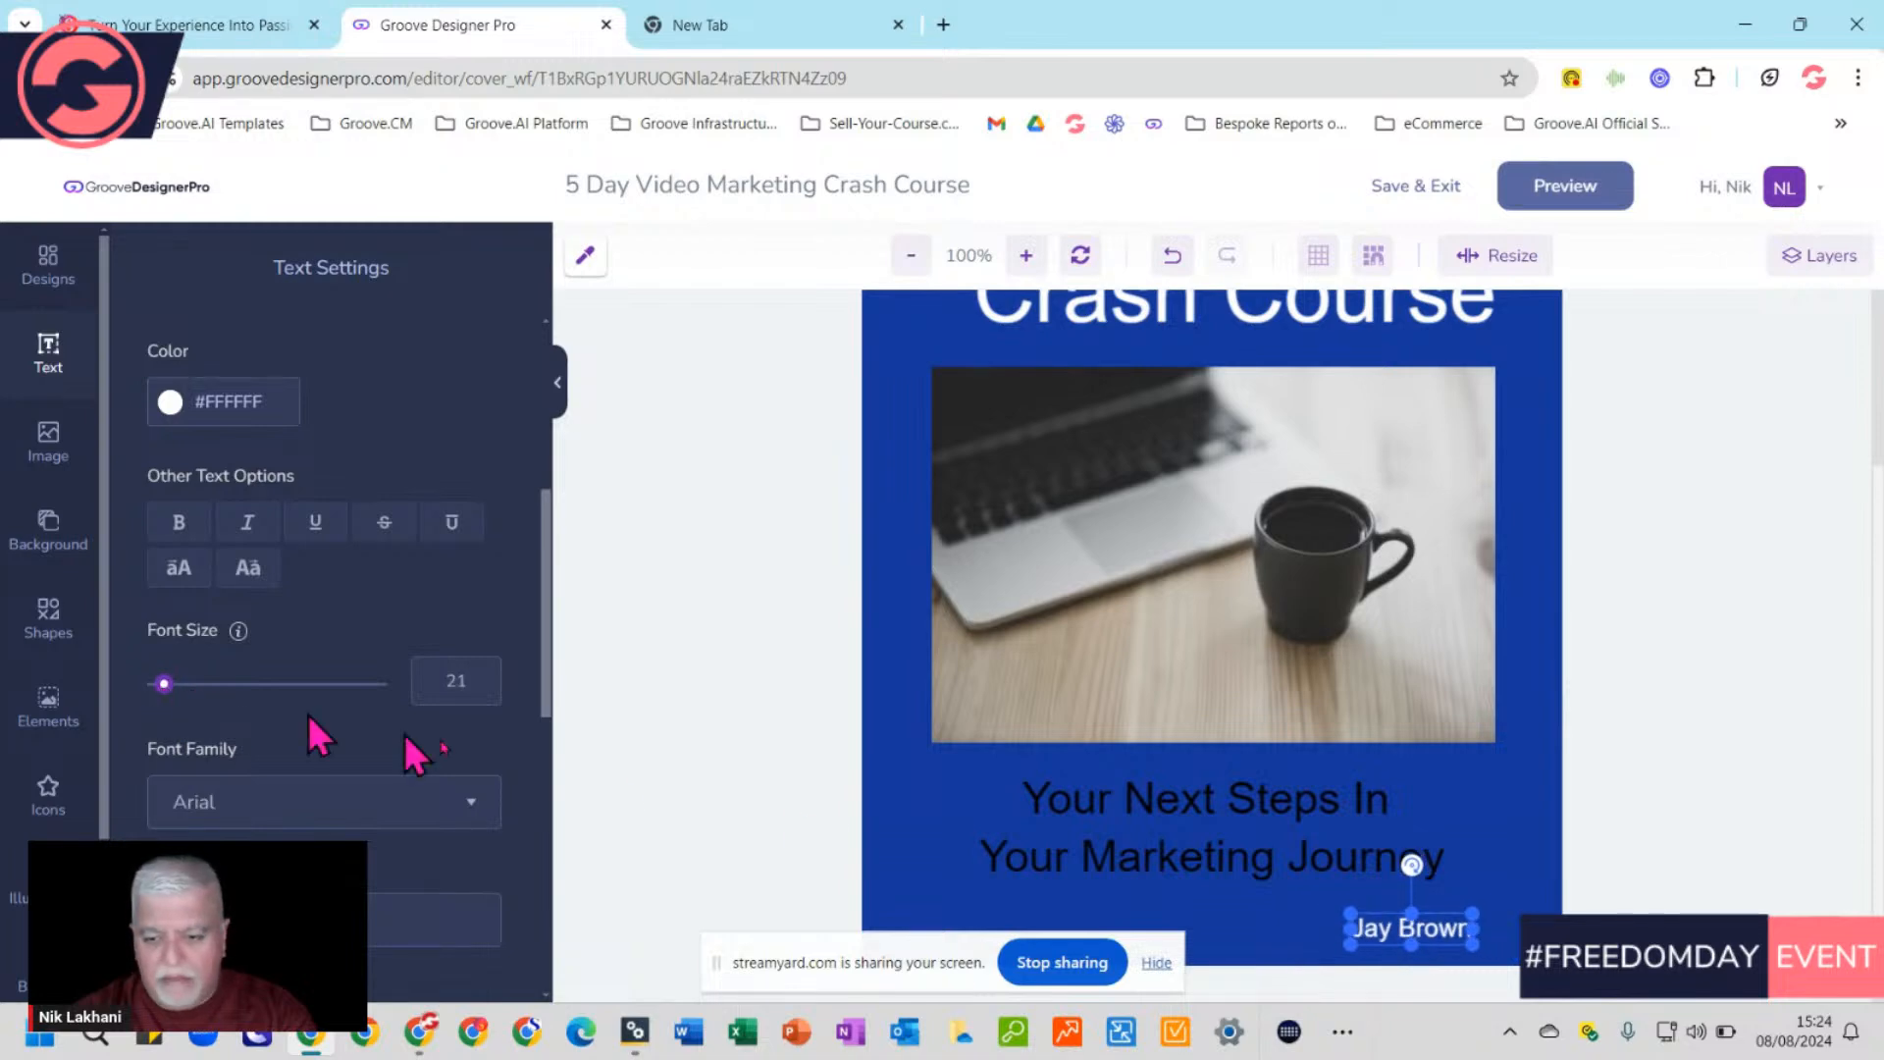
pyautogui.click(1502, 826)
pyautogui.moveTo(1413, 933); pyautogui.dragTo(1431, 935)
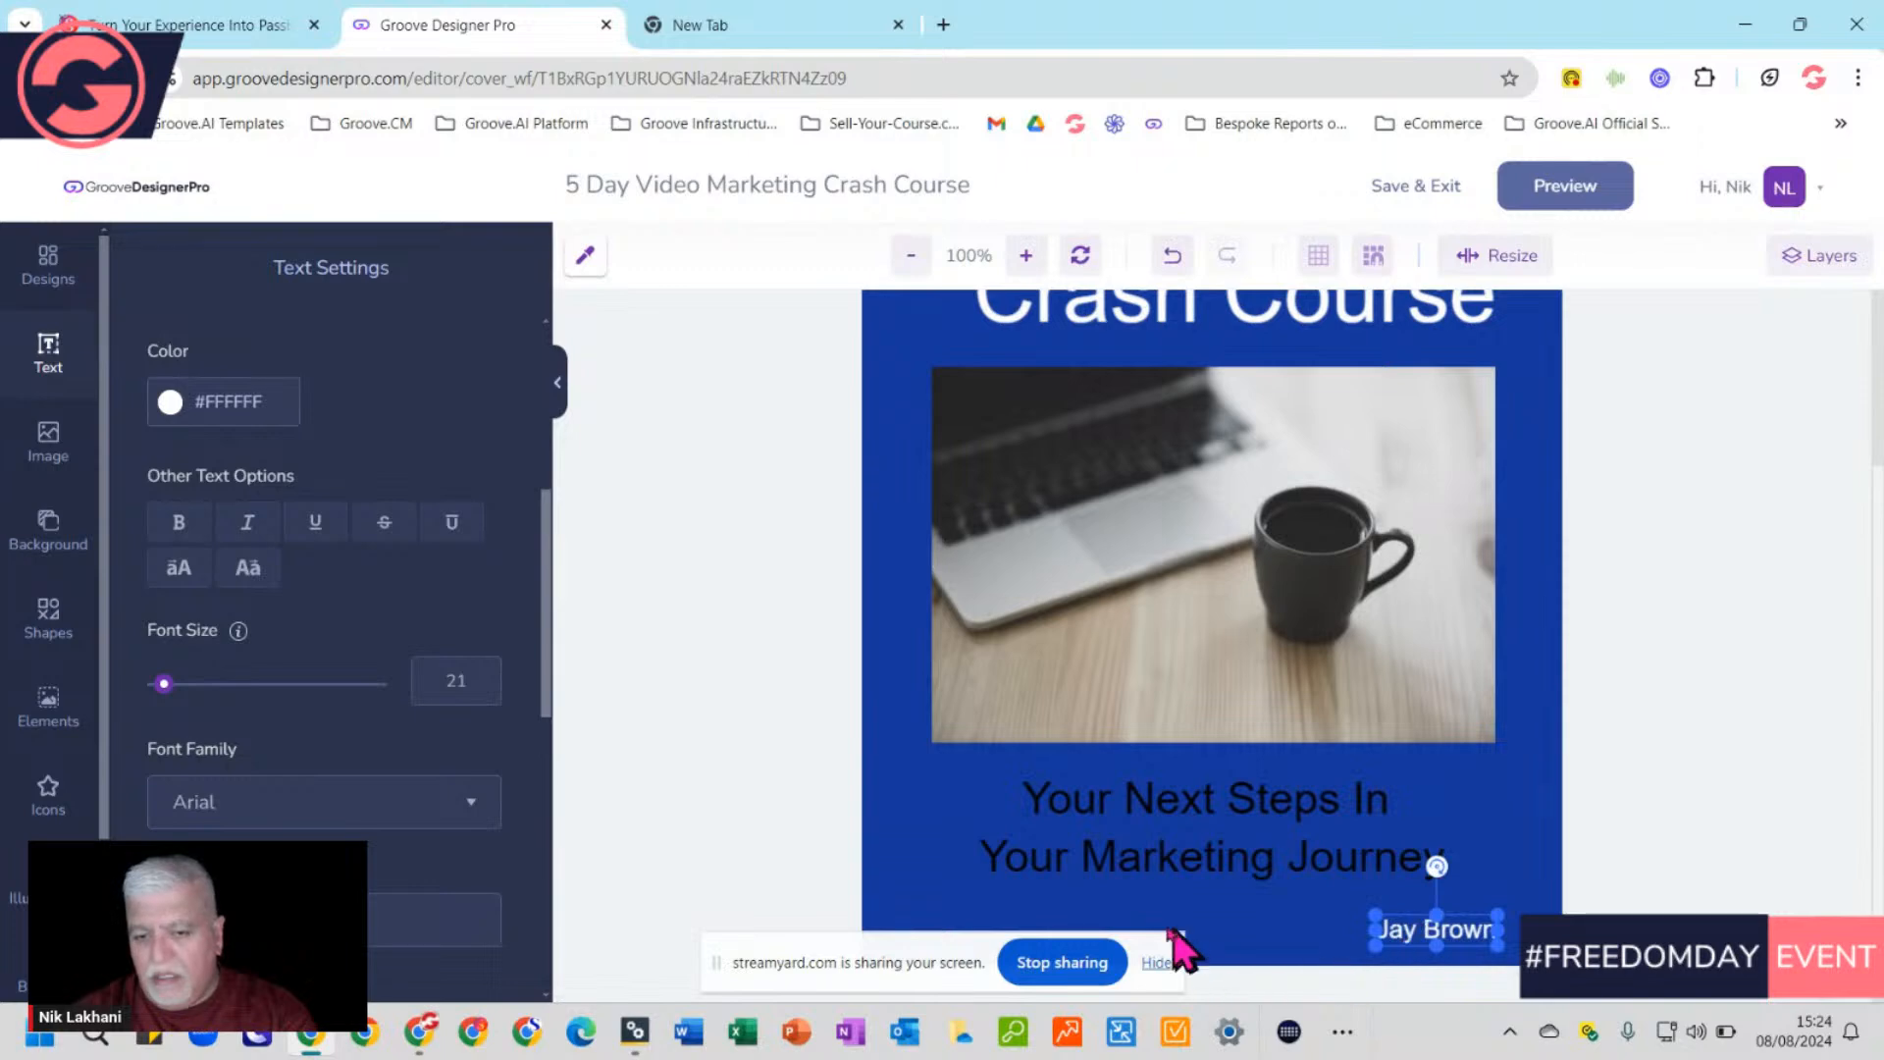
pyautogui.click(1214, 803)
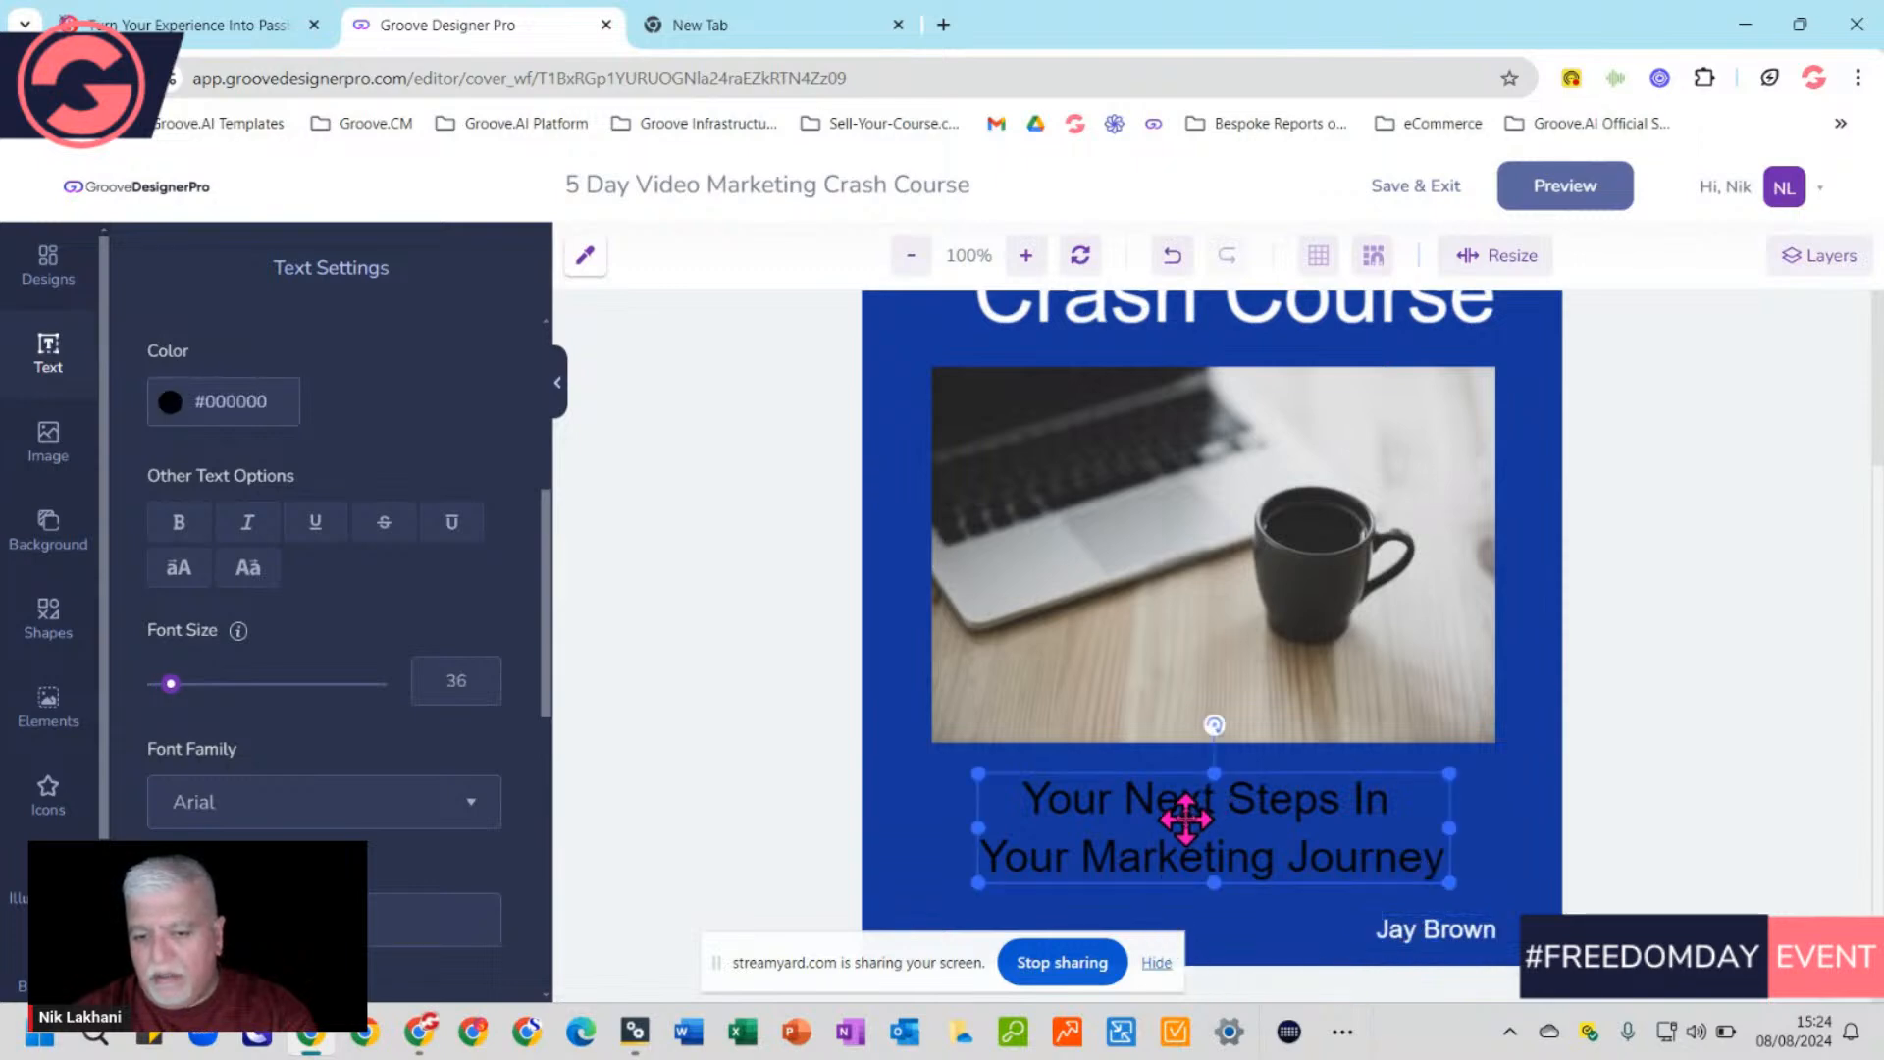
# Change the subtitle colour from black to red (#D83939)
pyautogui.click(227, 402)
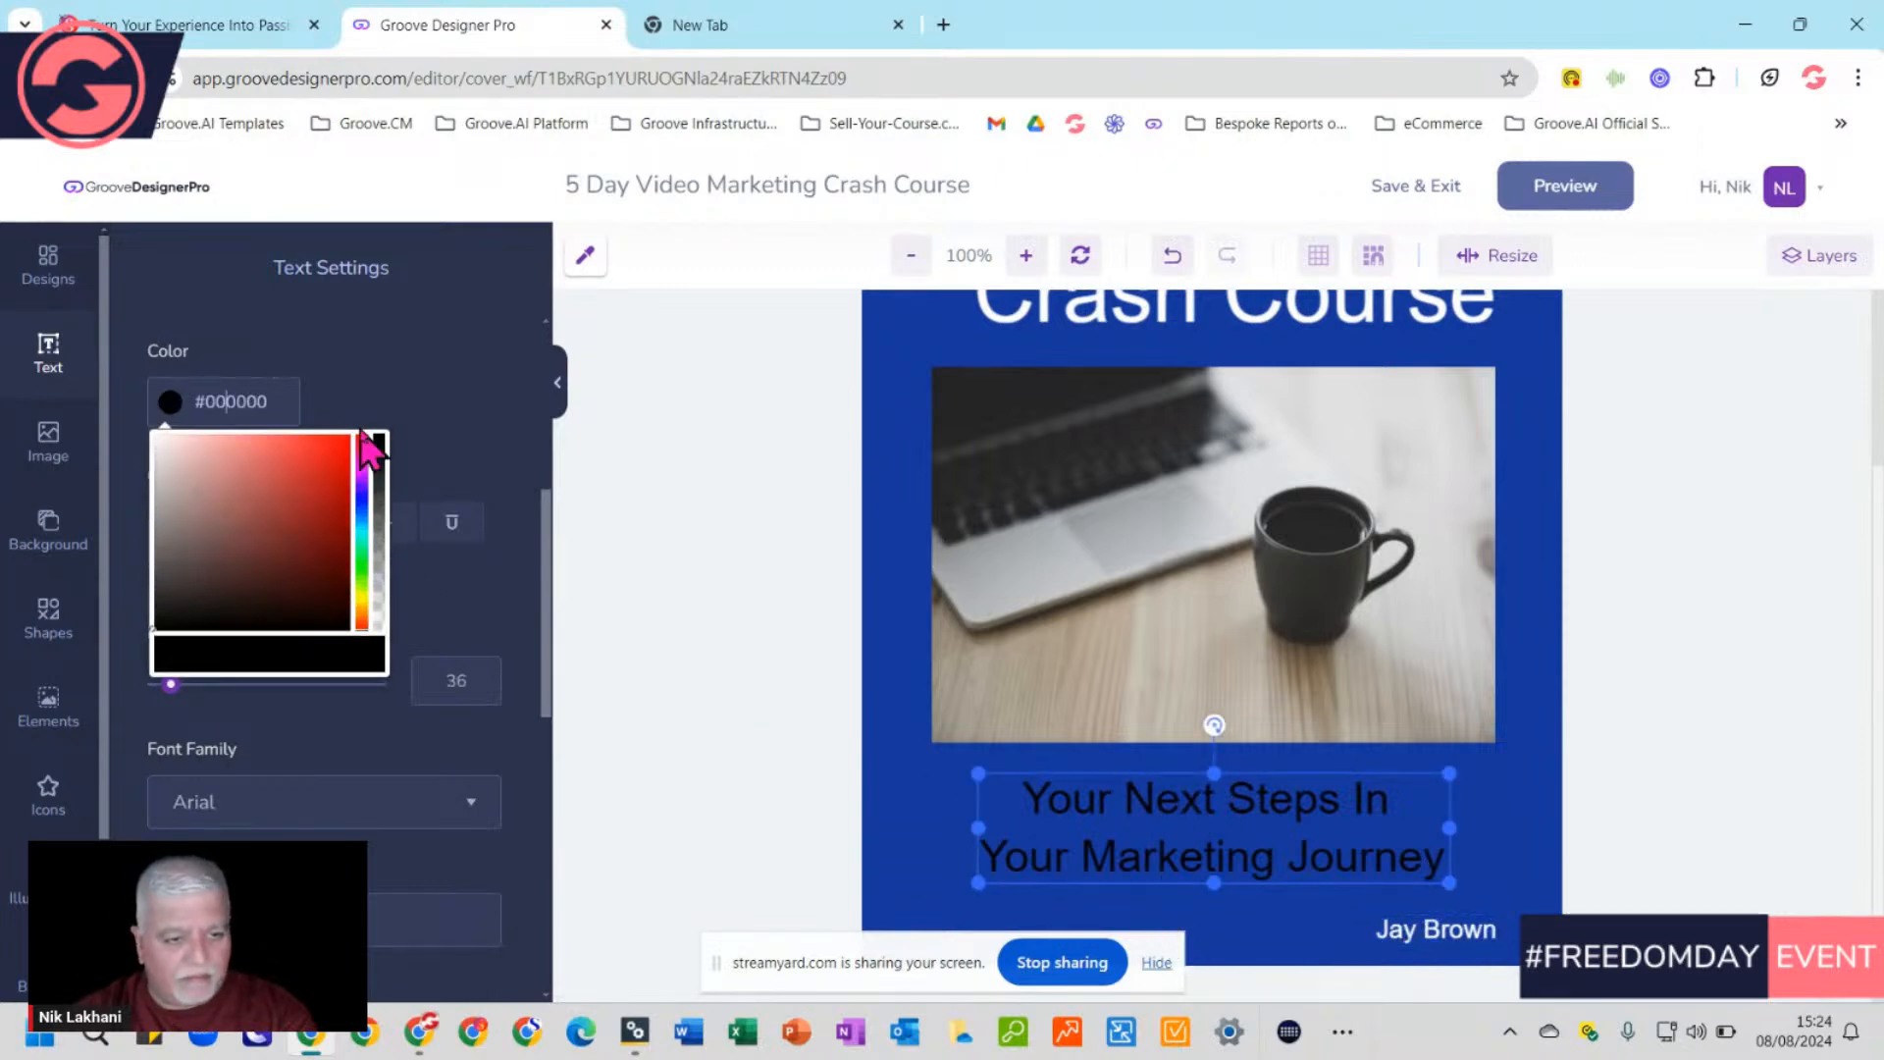
pyautogui.click(301, 456)
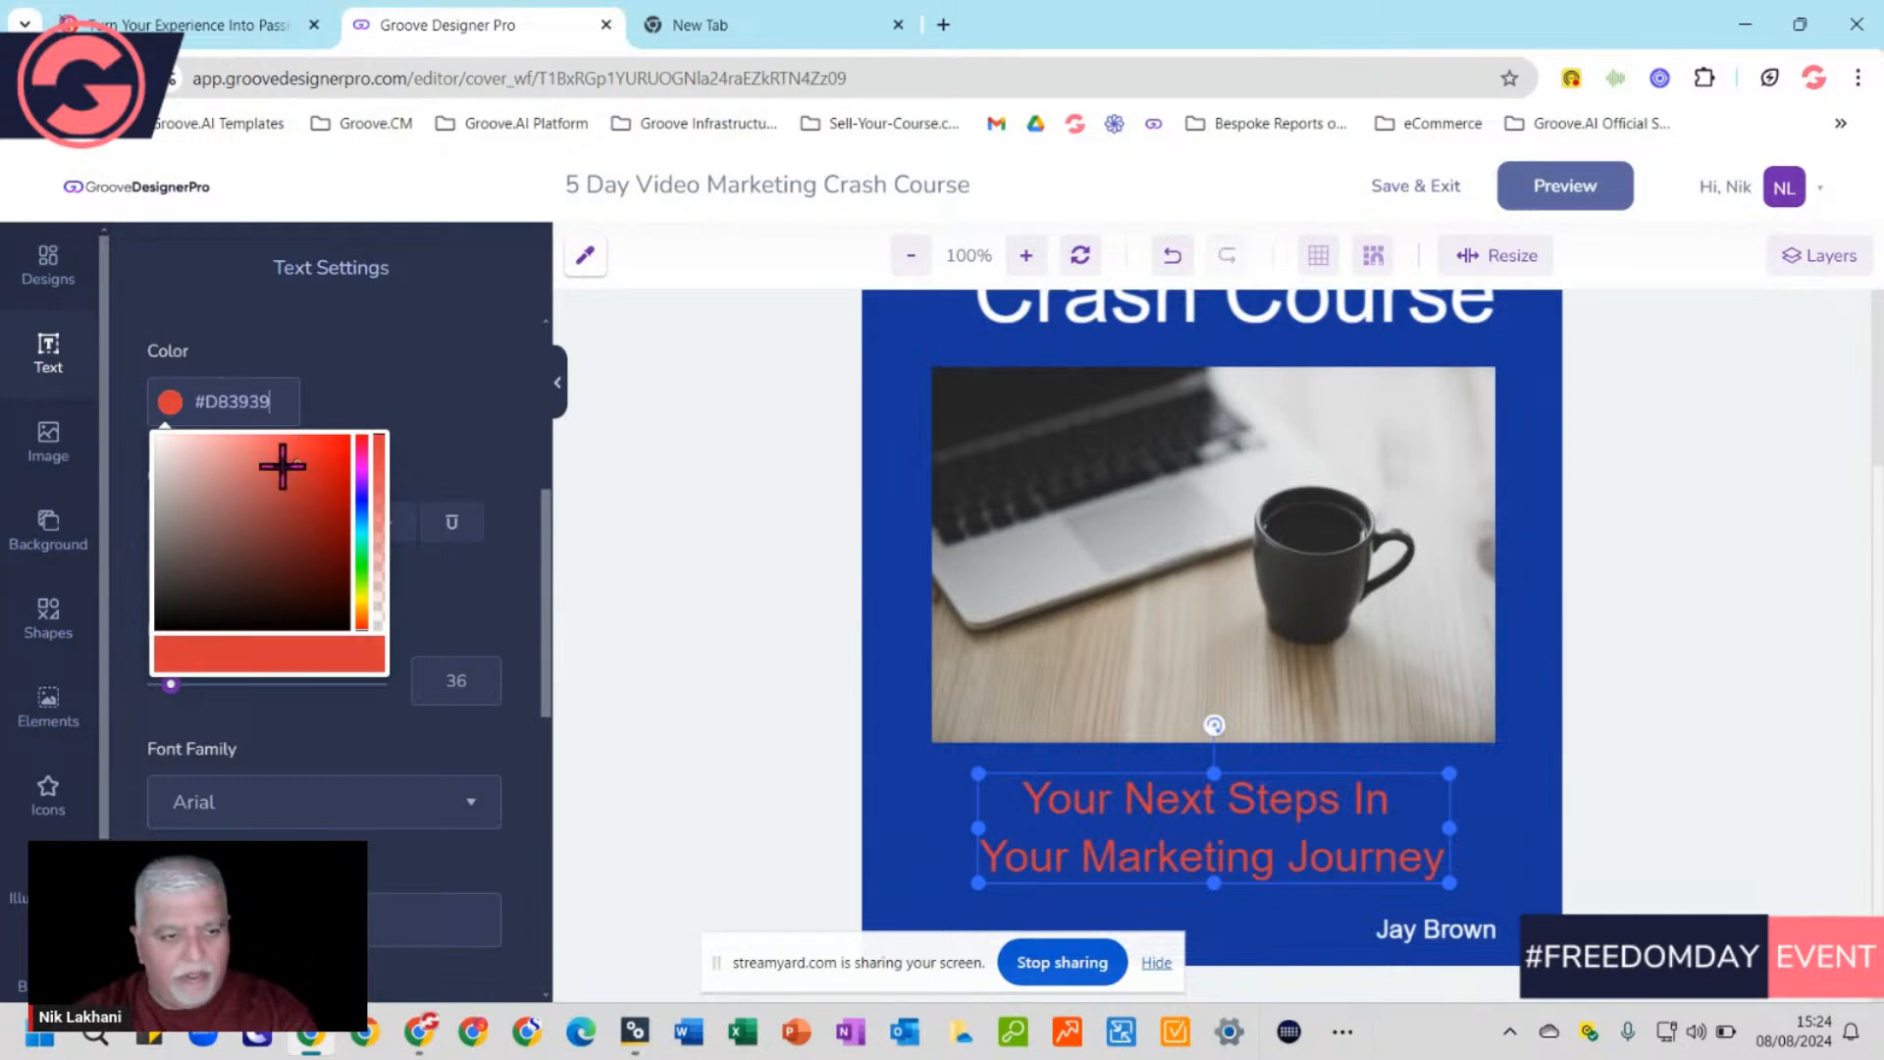
pyautogui.click(280, 463)
pyautogui.click(919, 471)
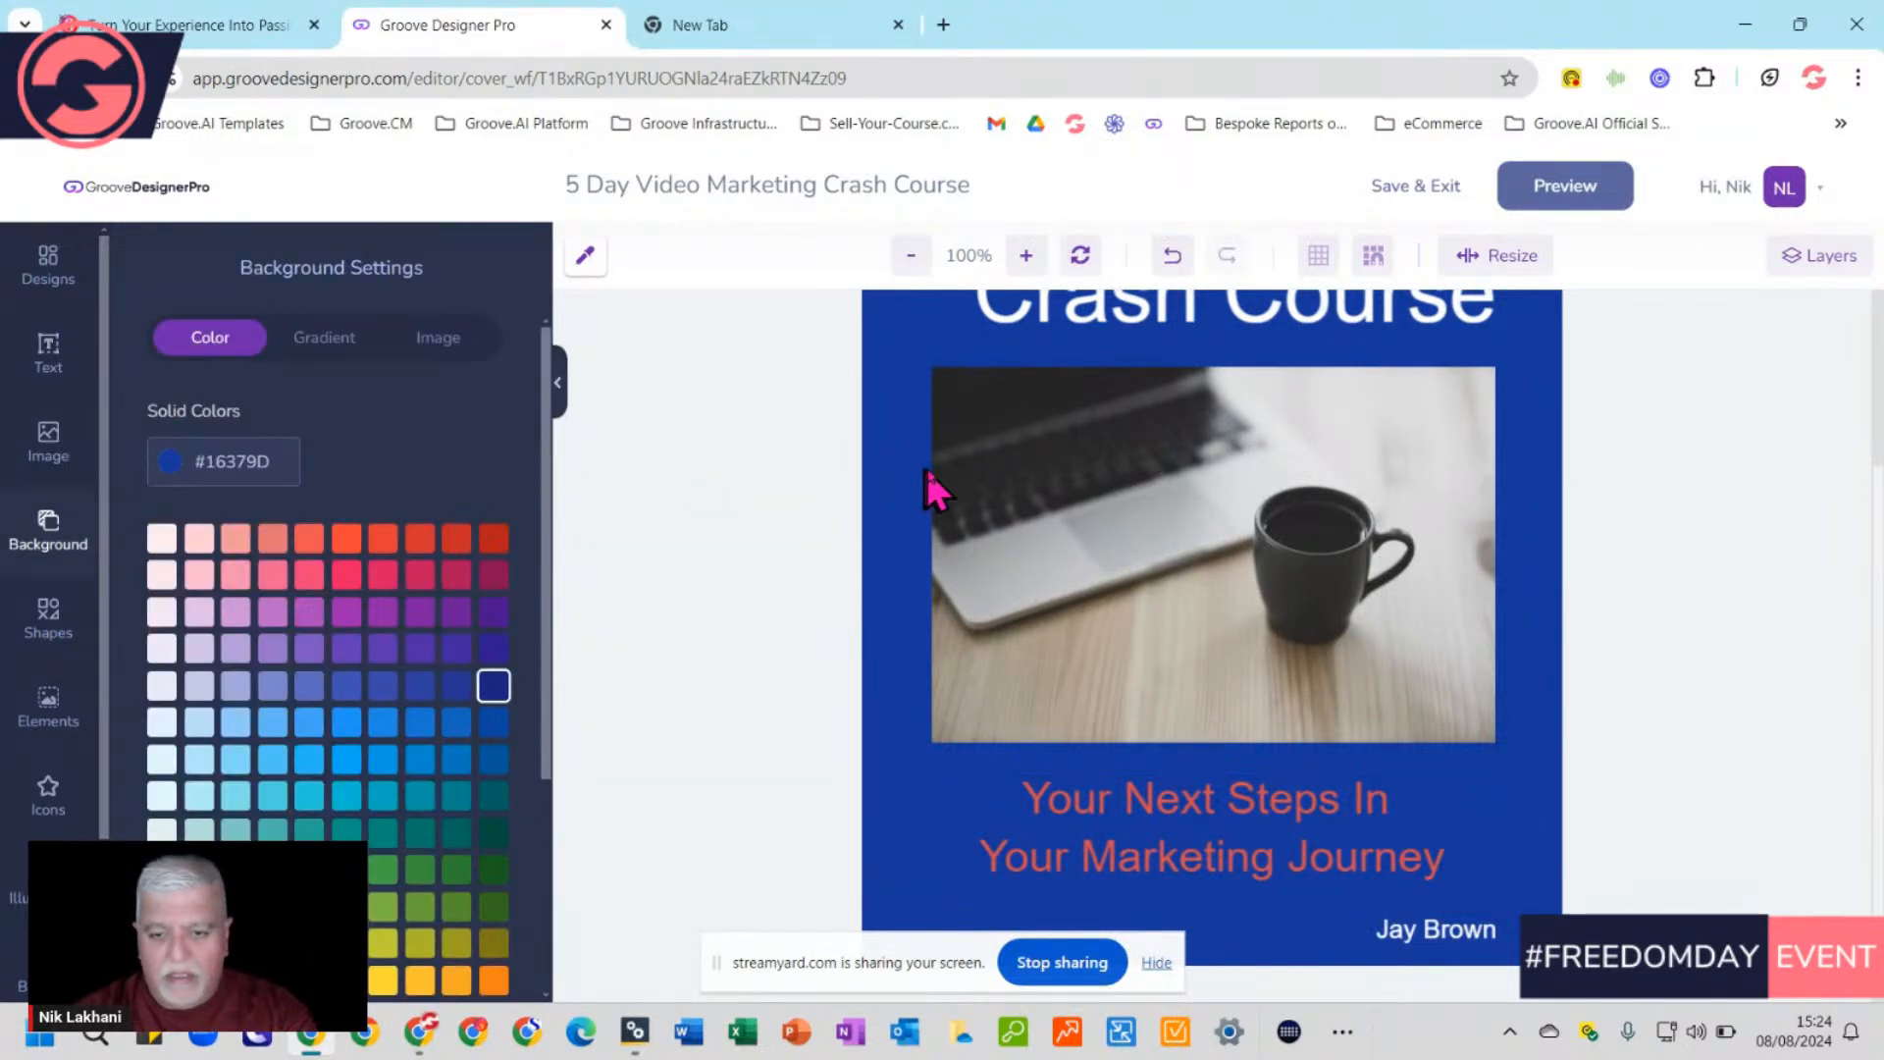
pyautogui.scroll(3, 1447, 639)
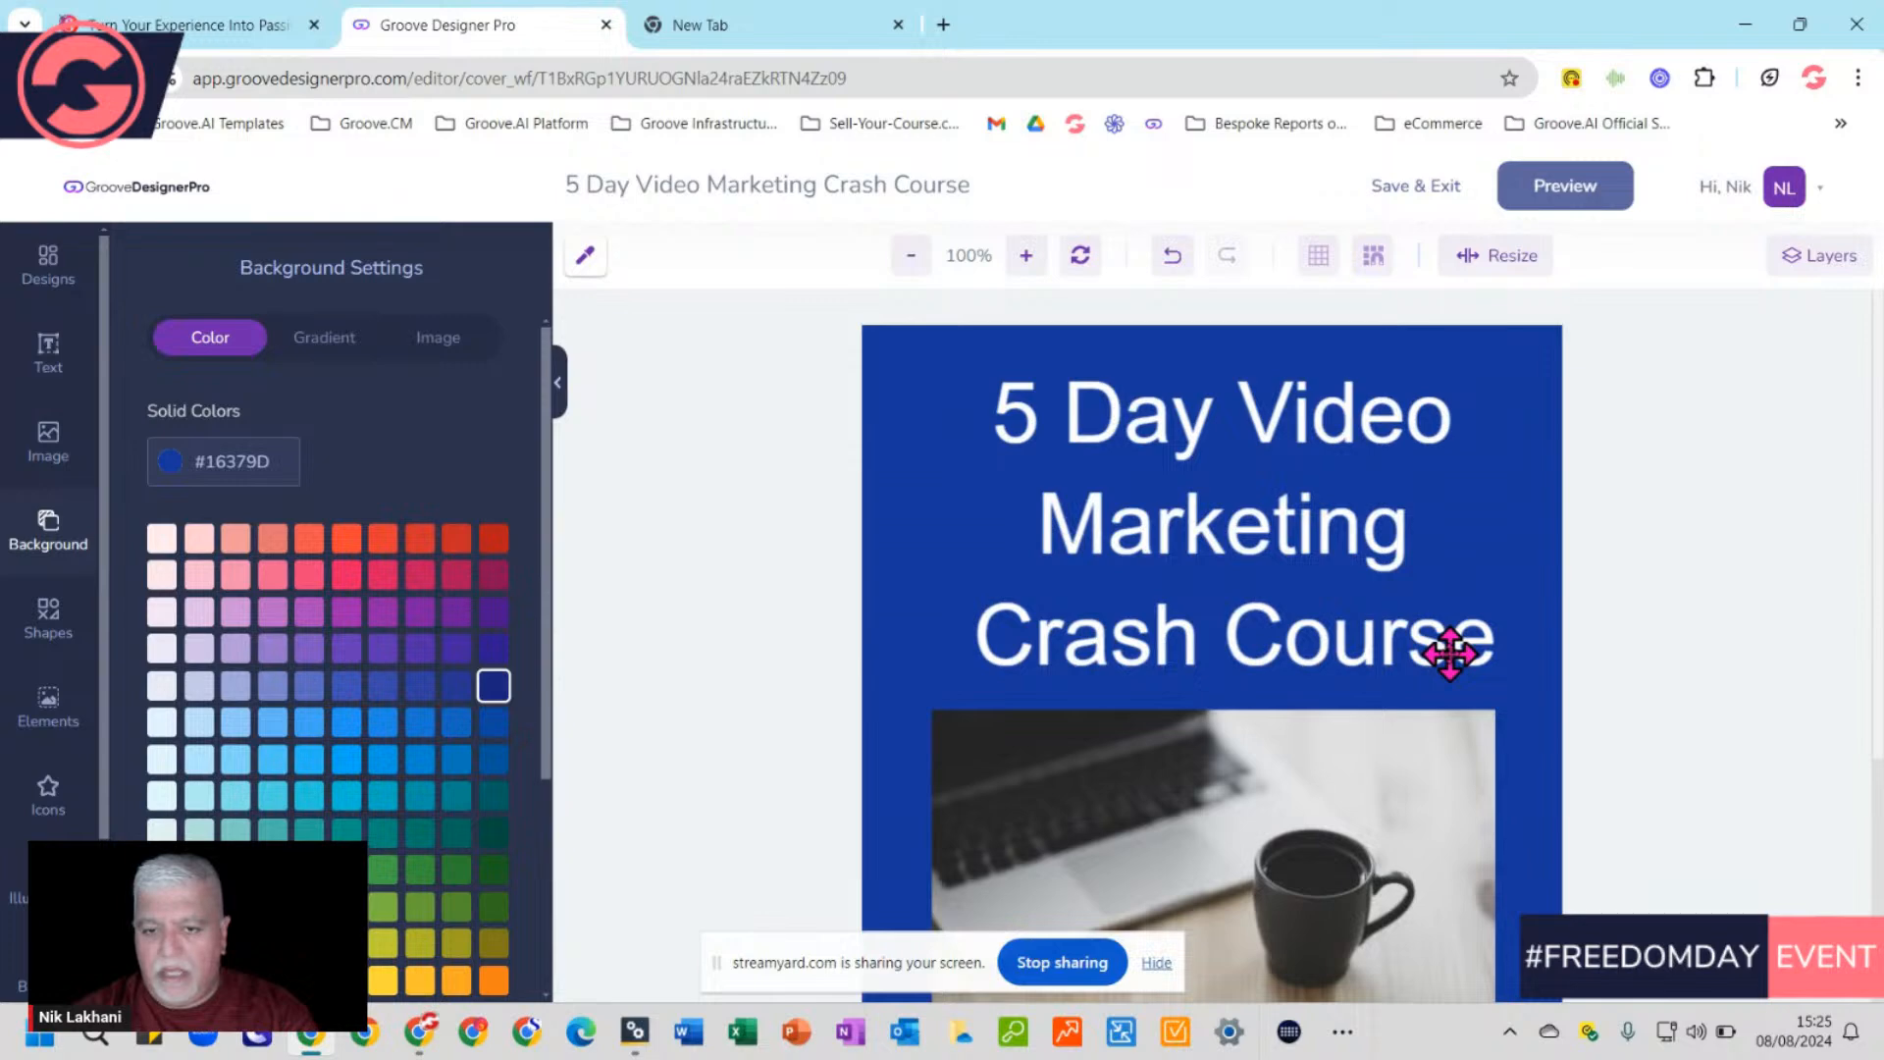
pyautogui.scroll(-4, 1449, 653)
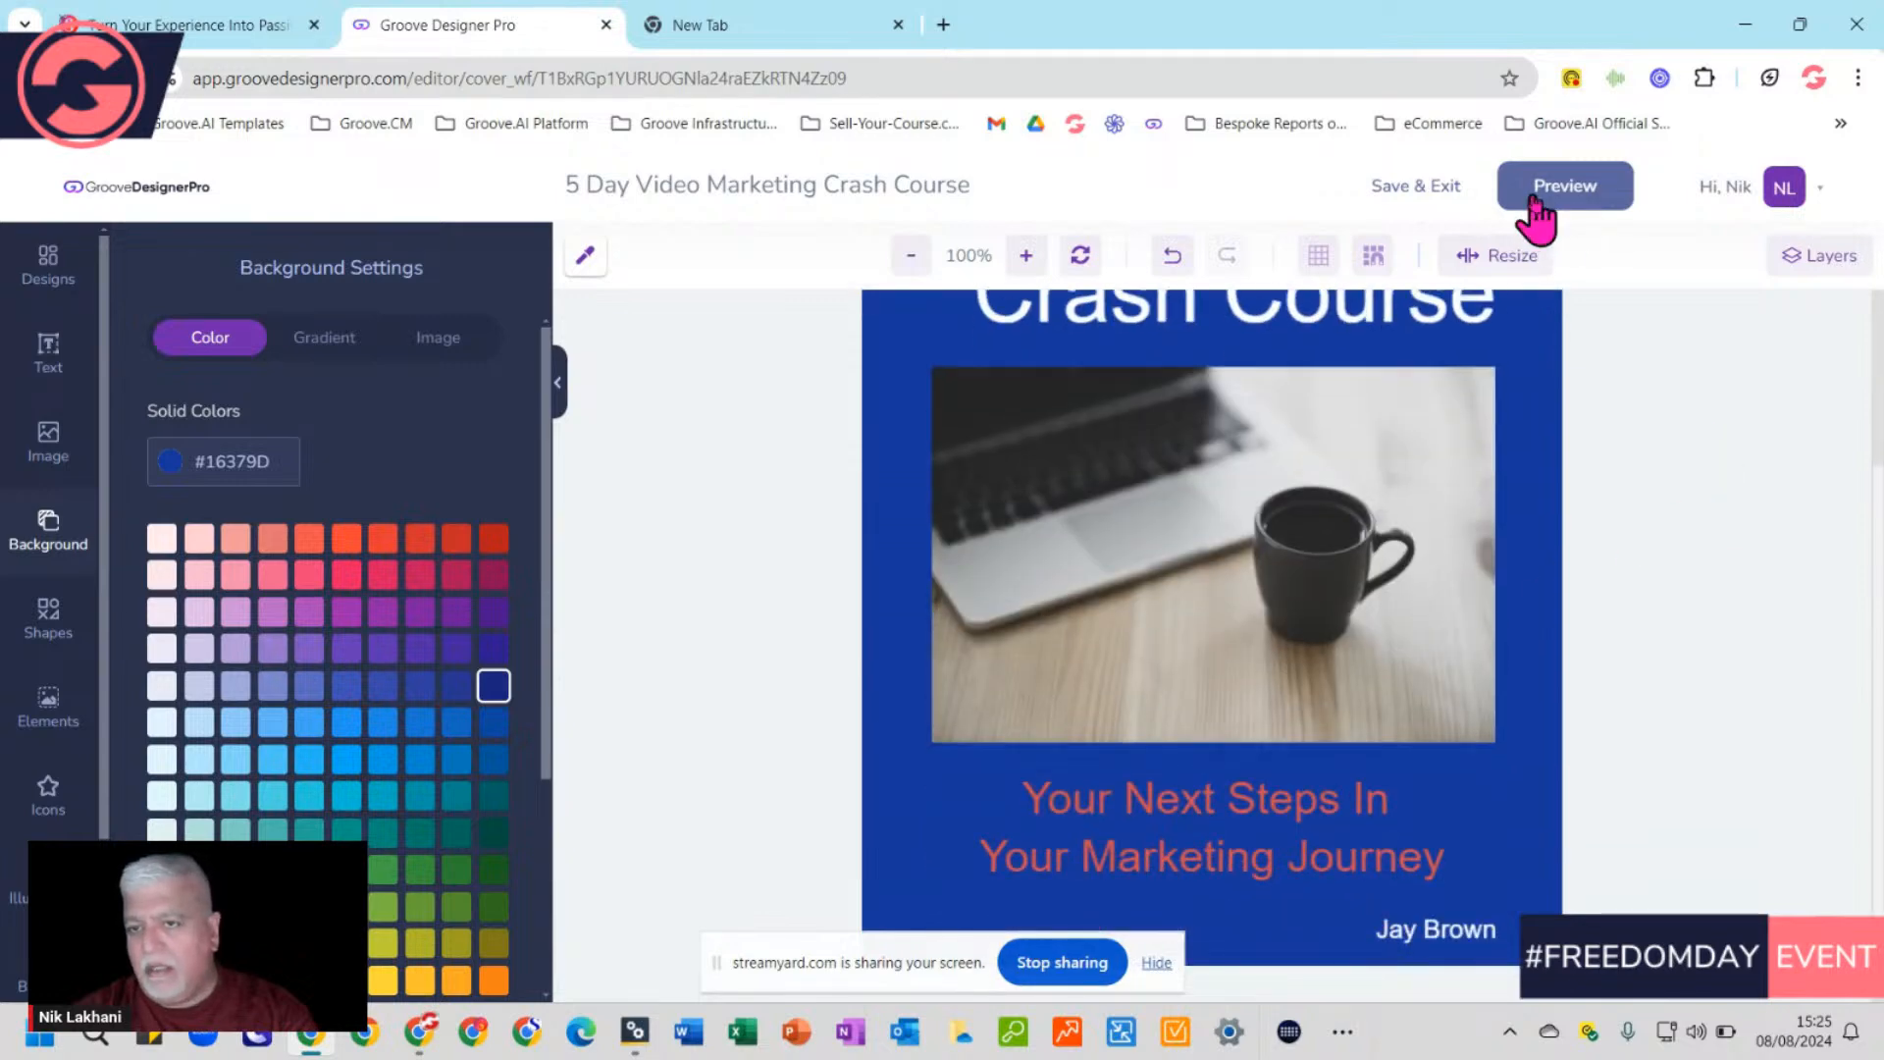
# Save & Exit to check the finished cover on the book mockup, then create the spine design
pyautogui.click(1413, 189)
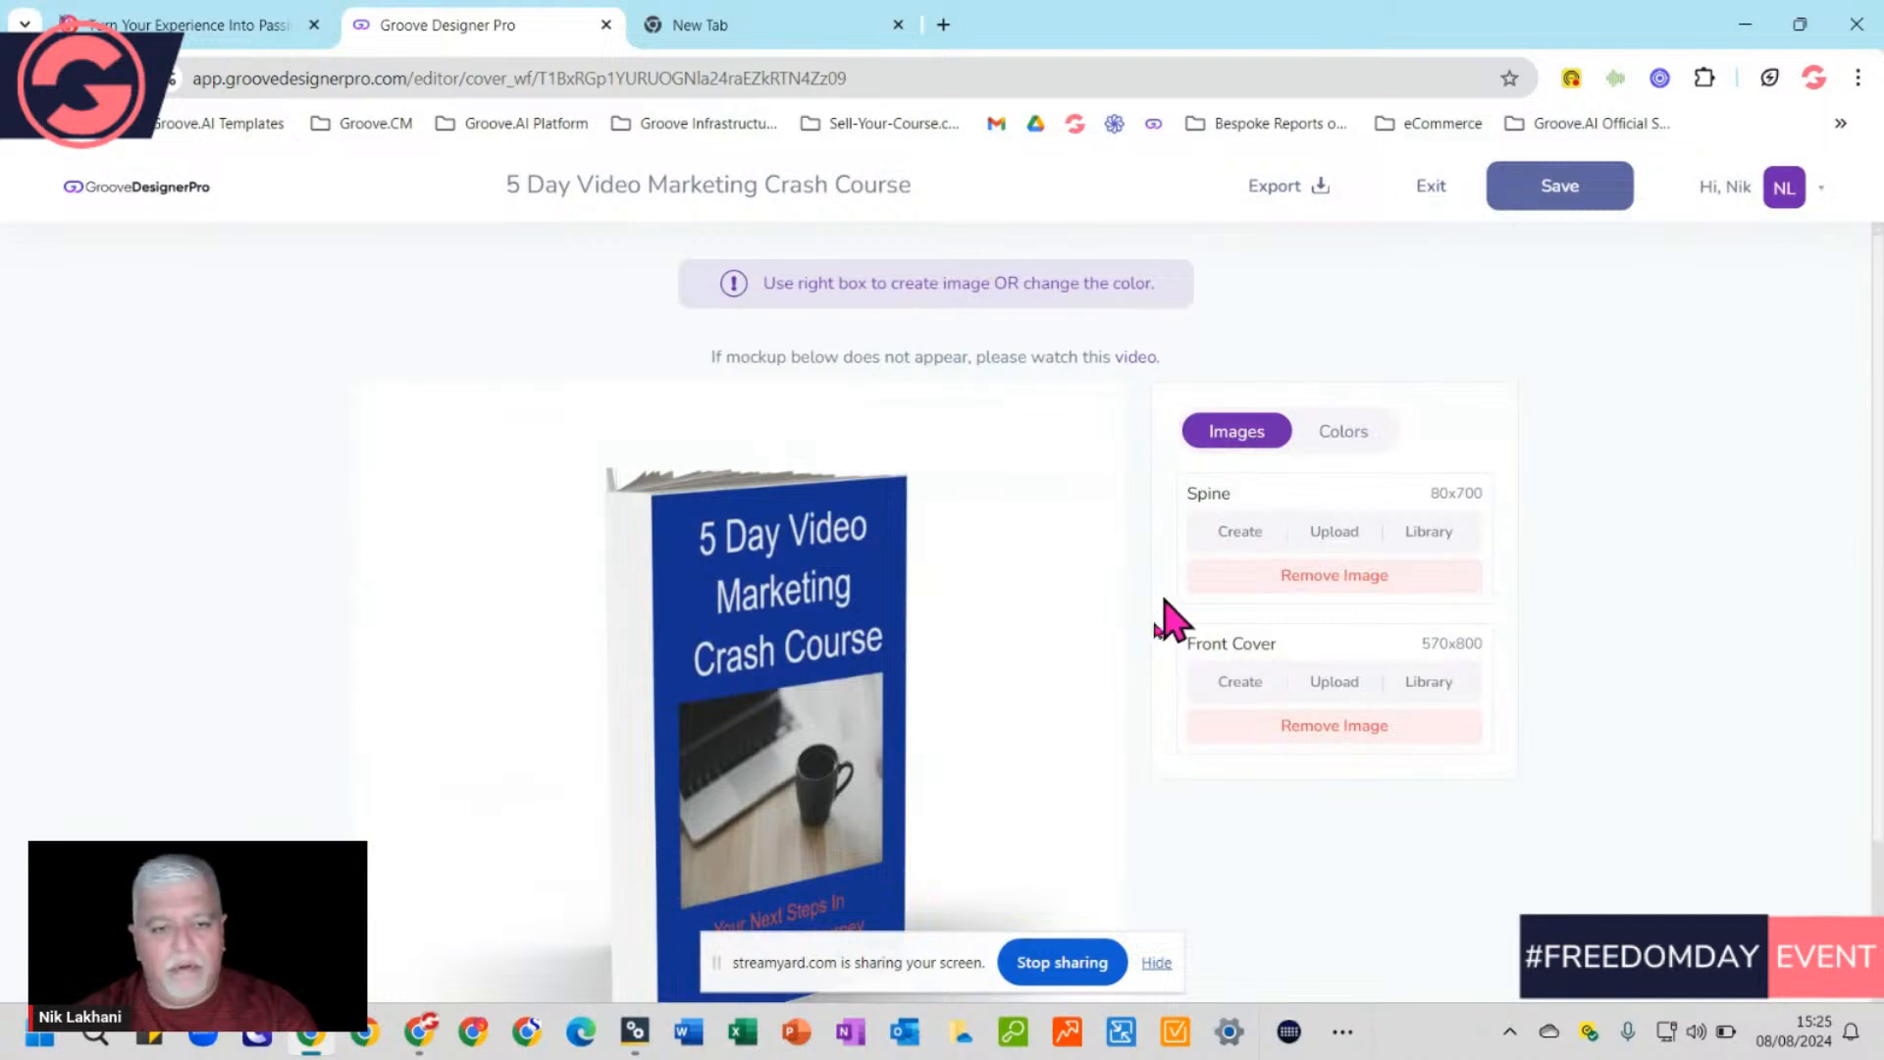
pyautogui.scroll(-3, 1128, 707)
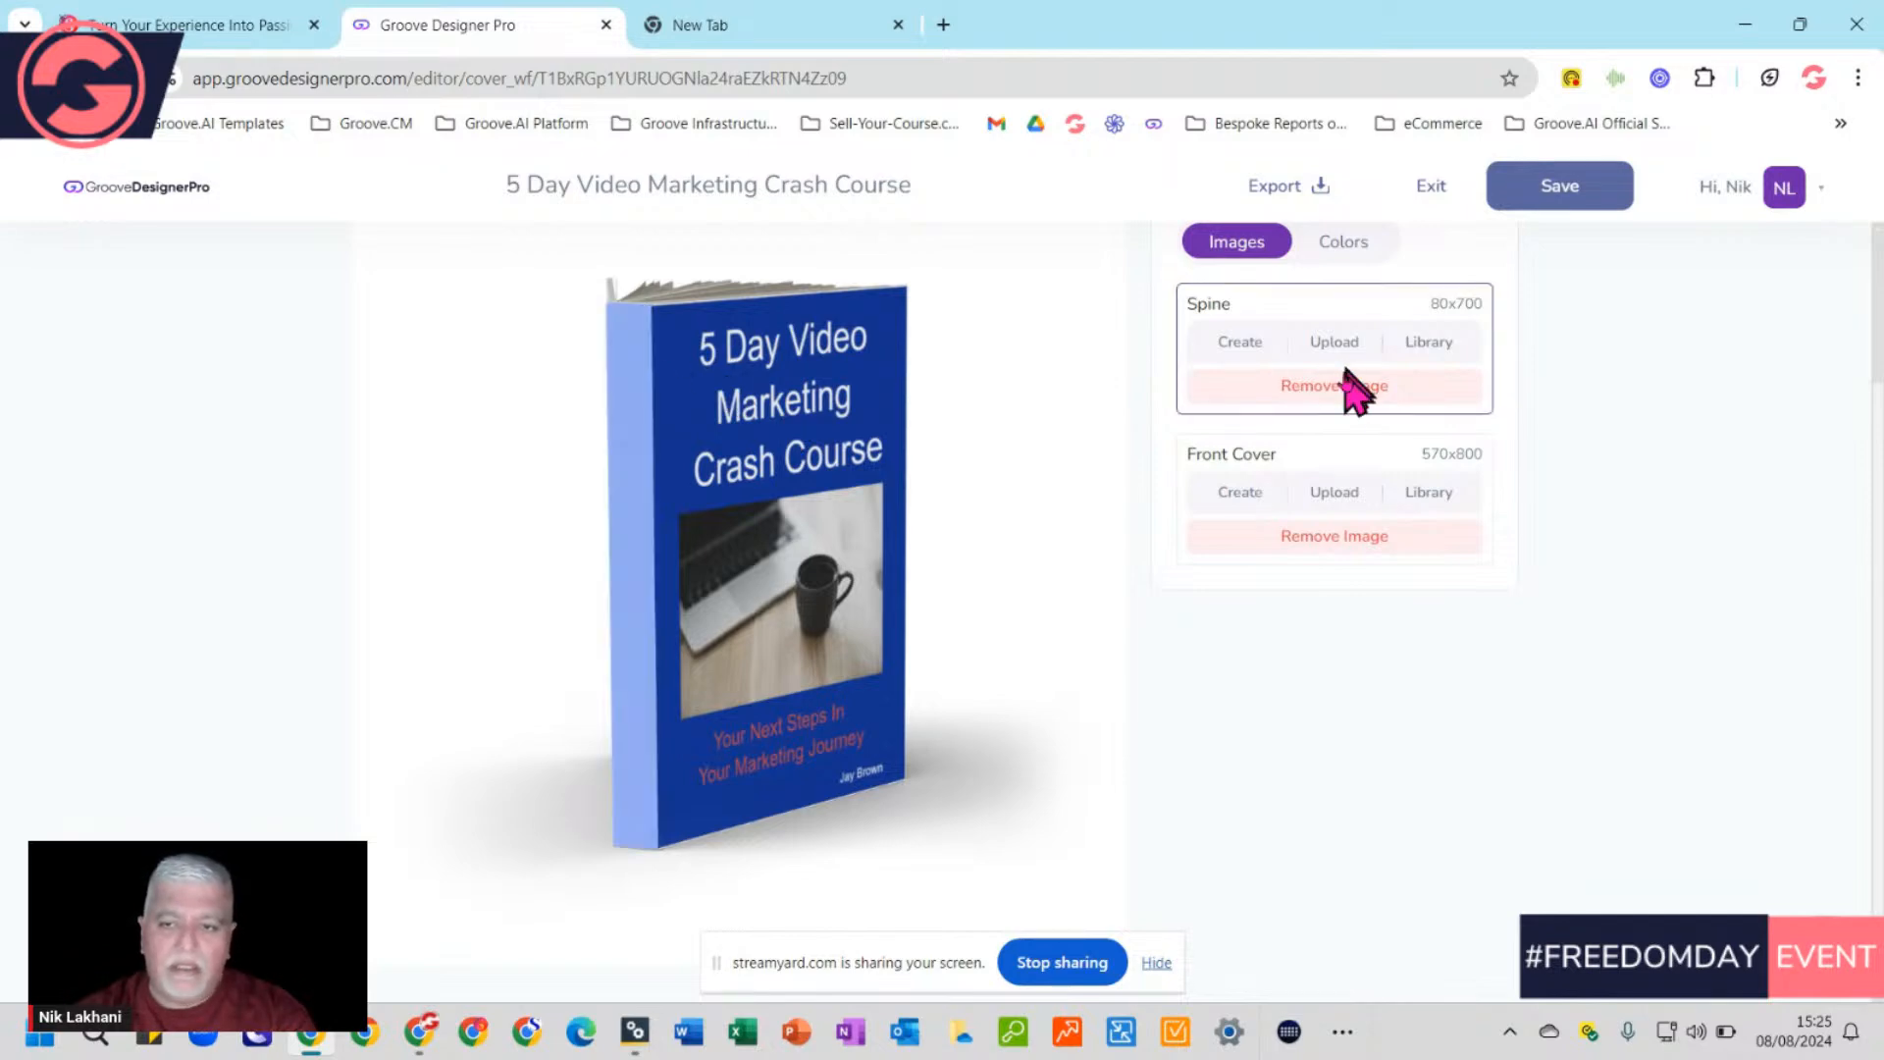
pyautogui.click(1242, 343)
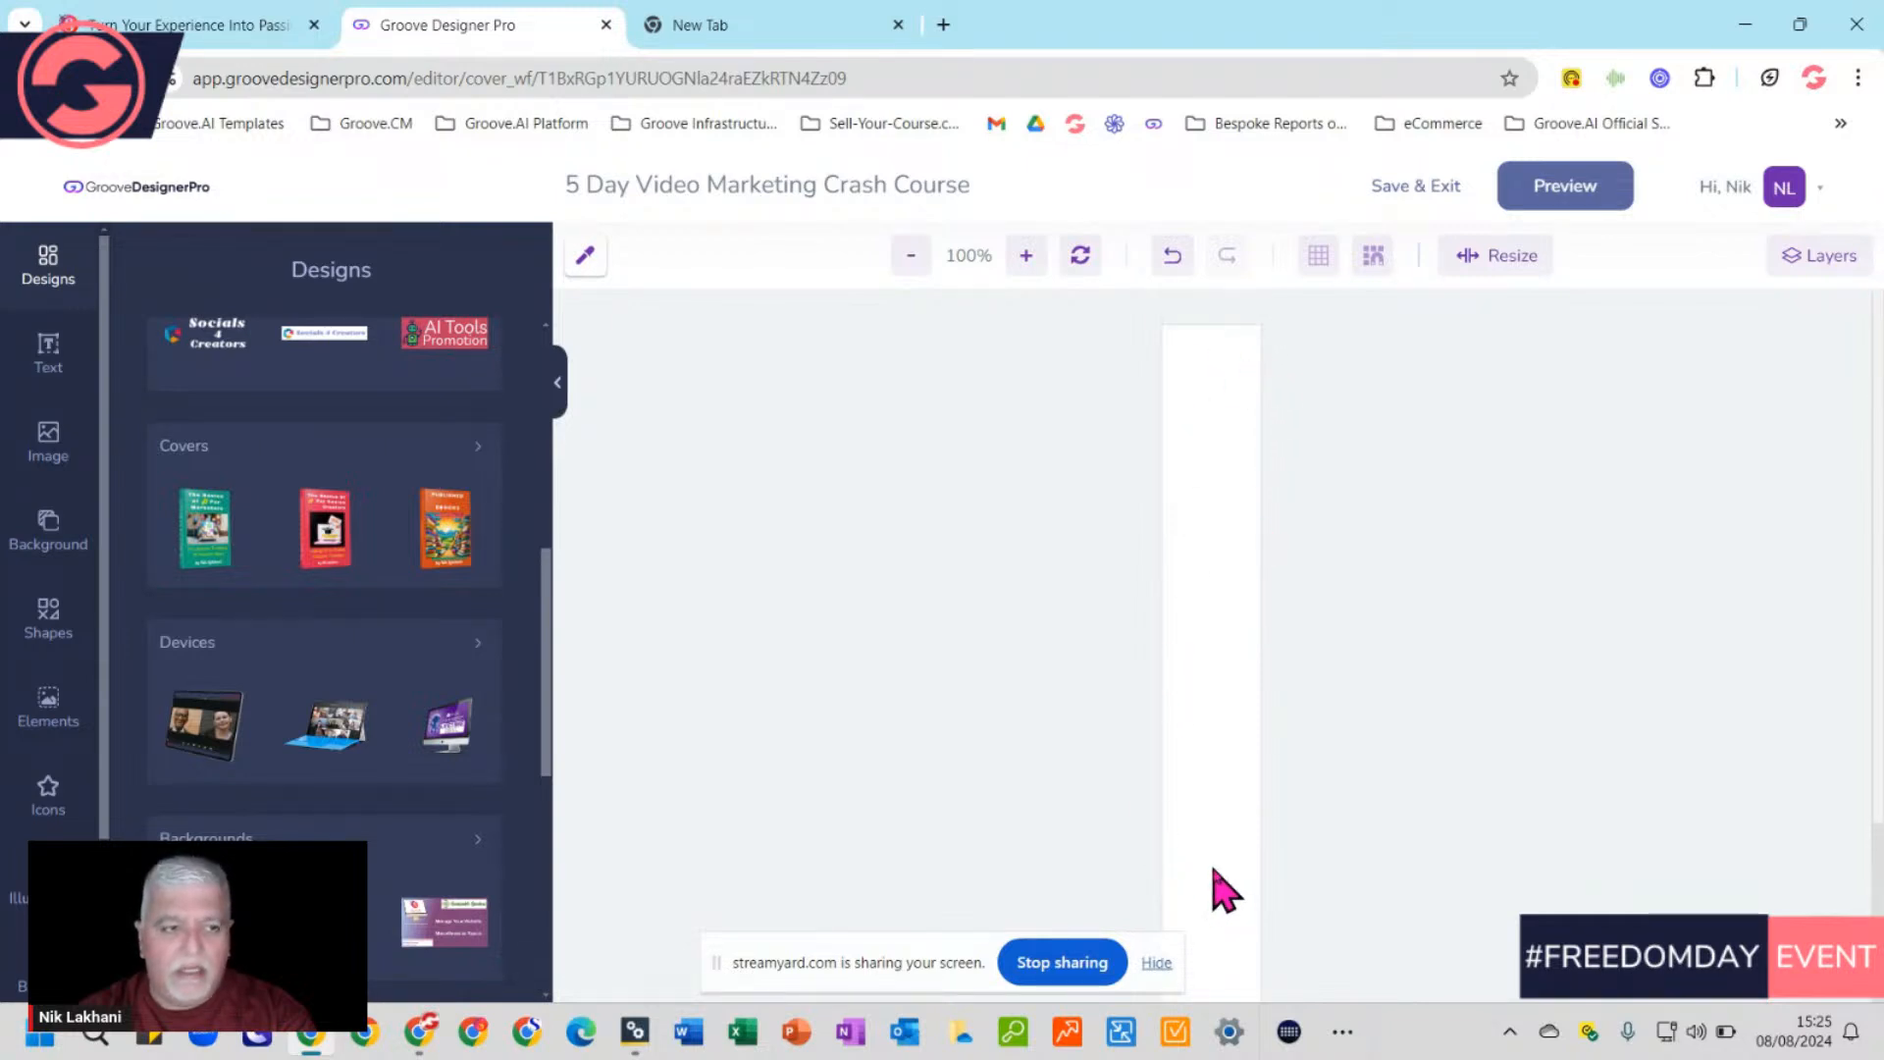
# Add a spine text layer reading '5 Day Video Marketing Crash Course', pasted and joined into one line
pyautogui.click(49, 353)
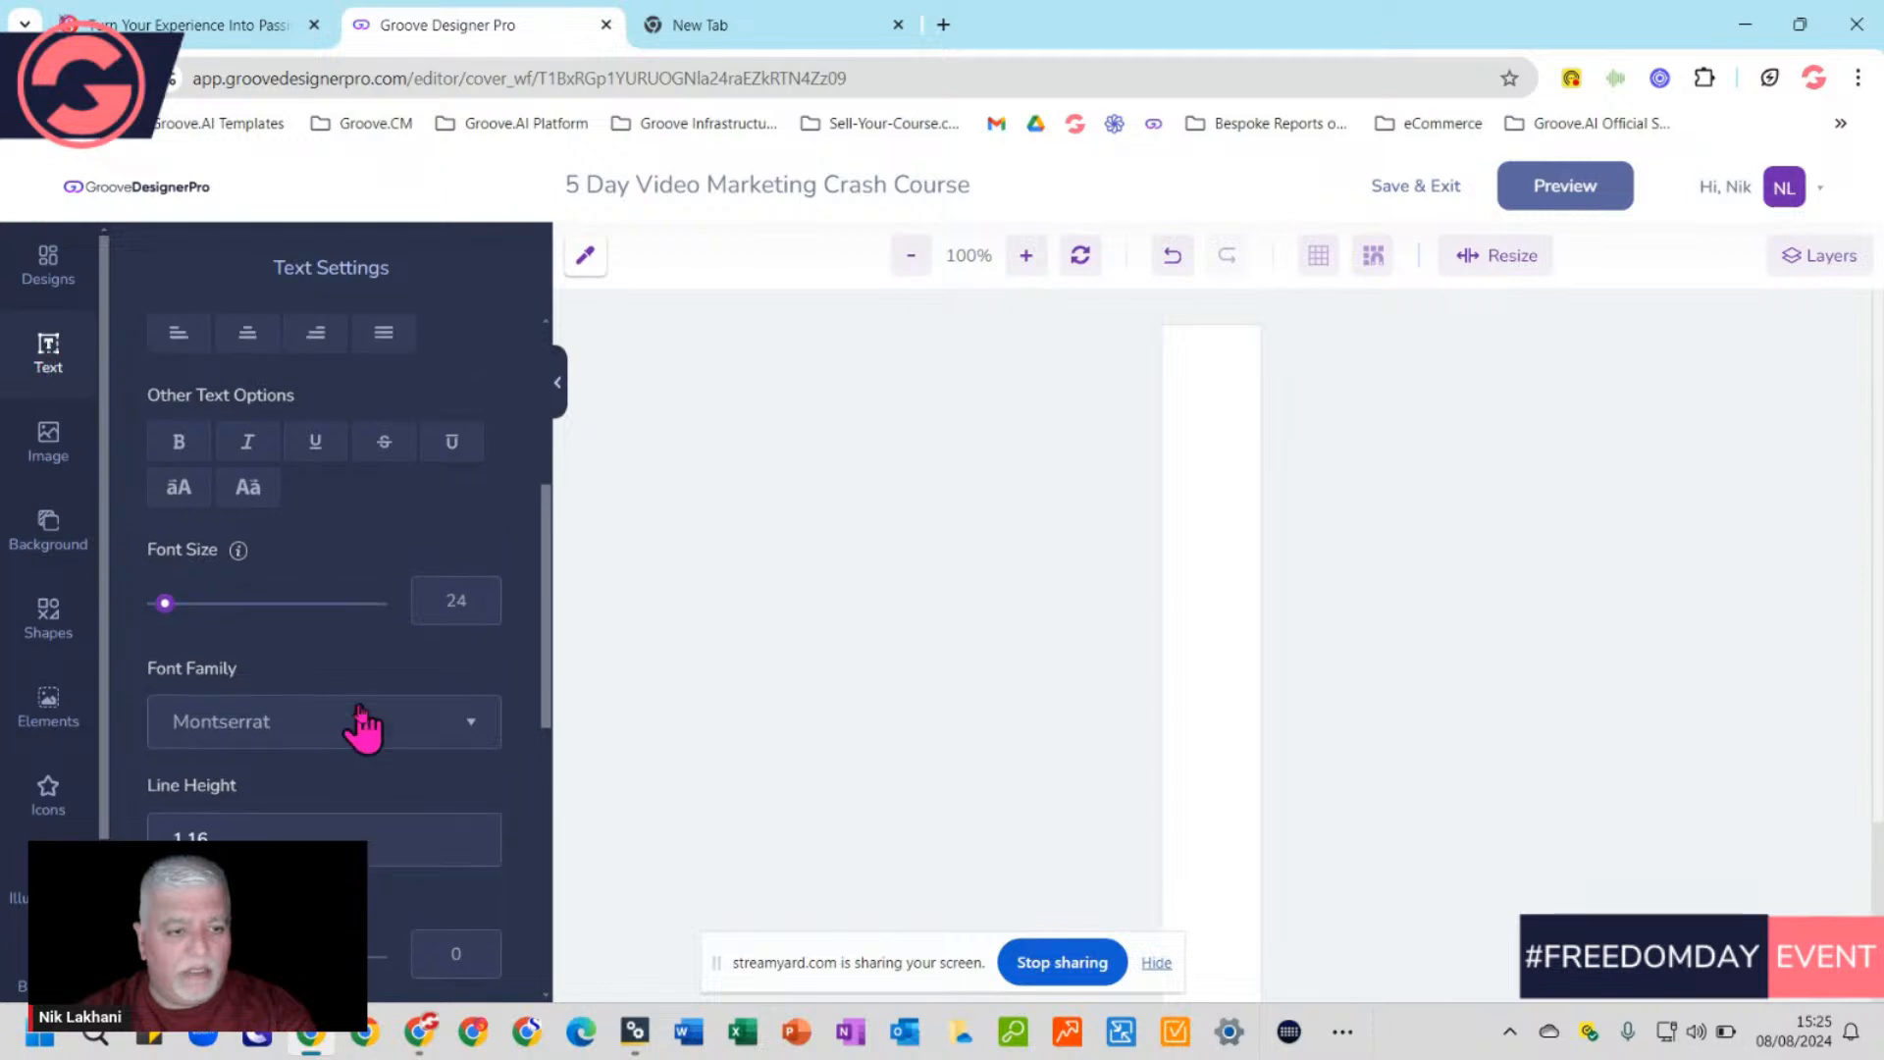
pyautogui.scroll(3, 361, 726)
pyautogui.click(292, 350)
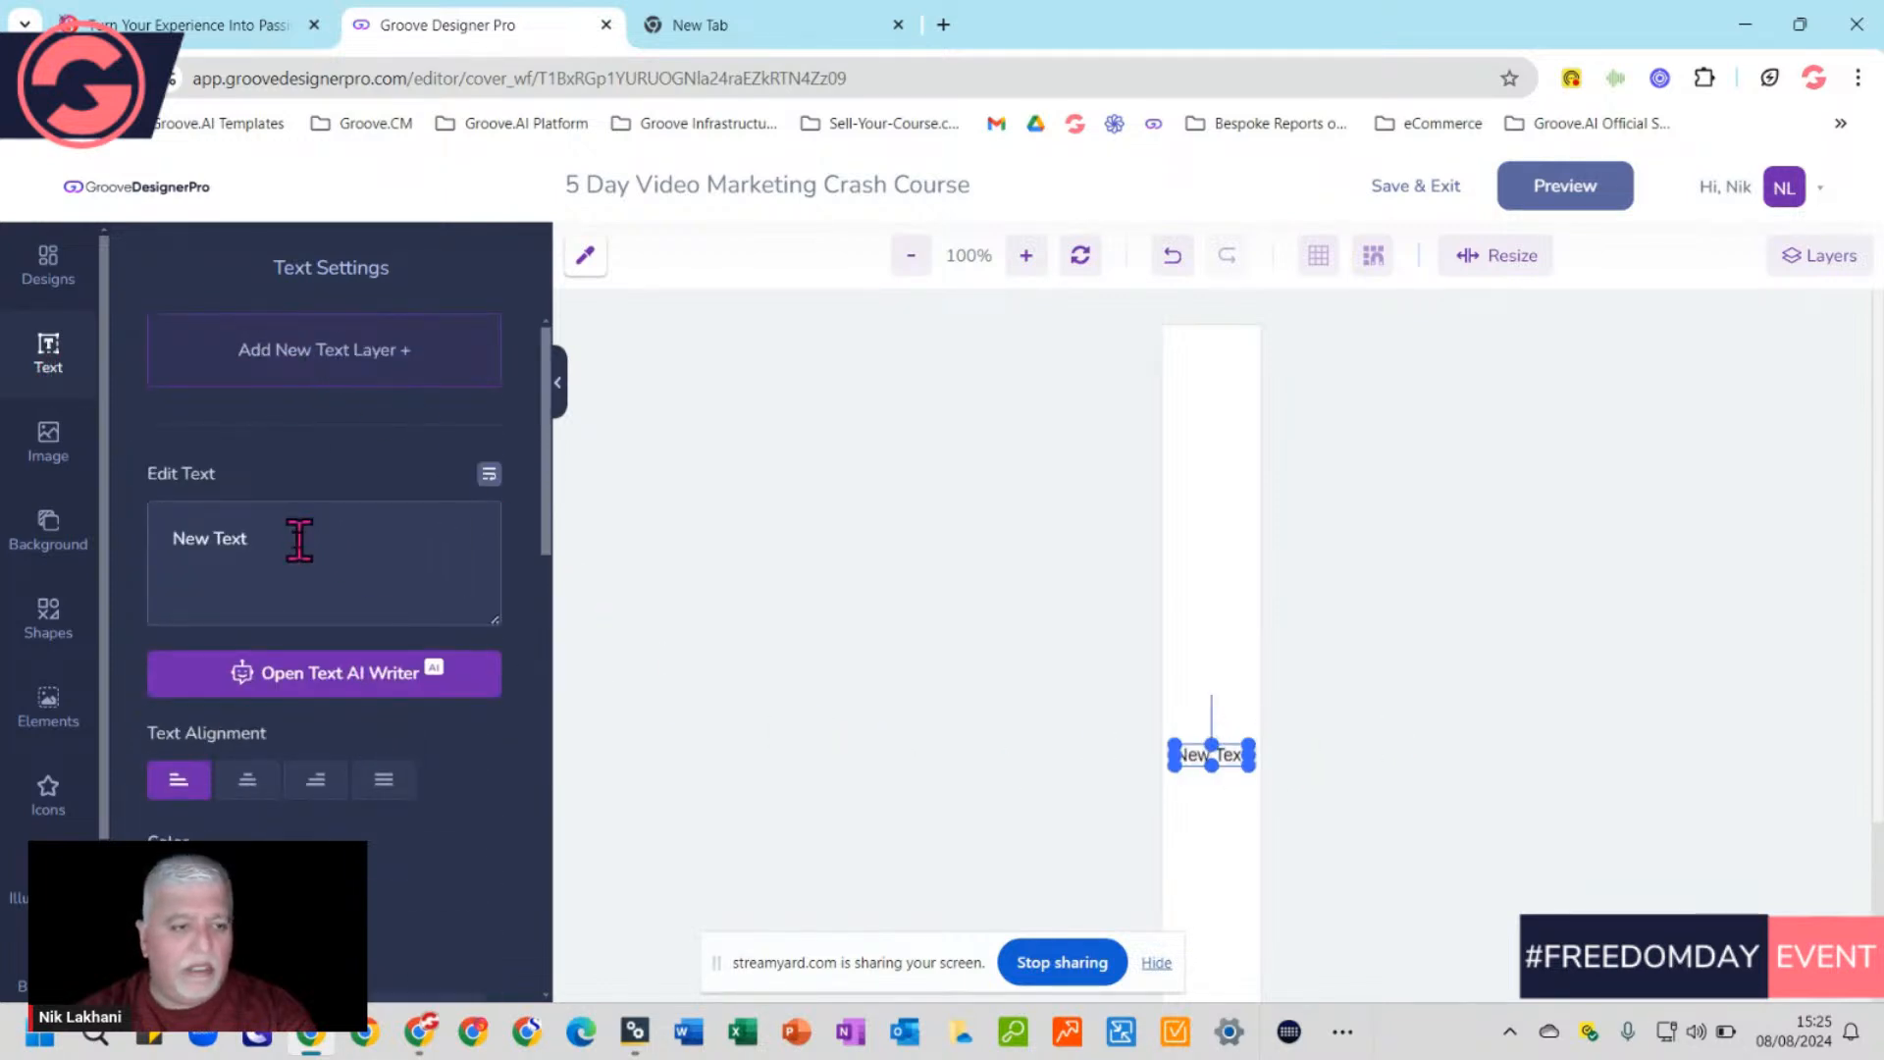
pyautogui.moveTo(294, 539); pyautogui.dragTo(159, 540)
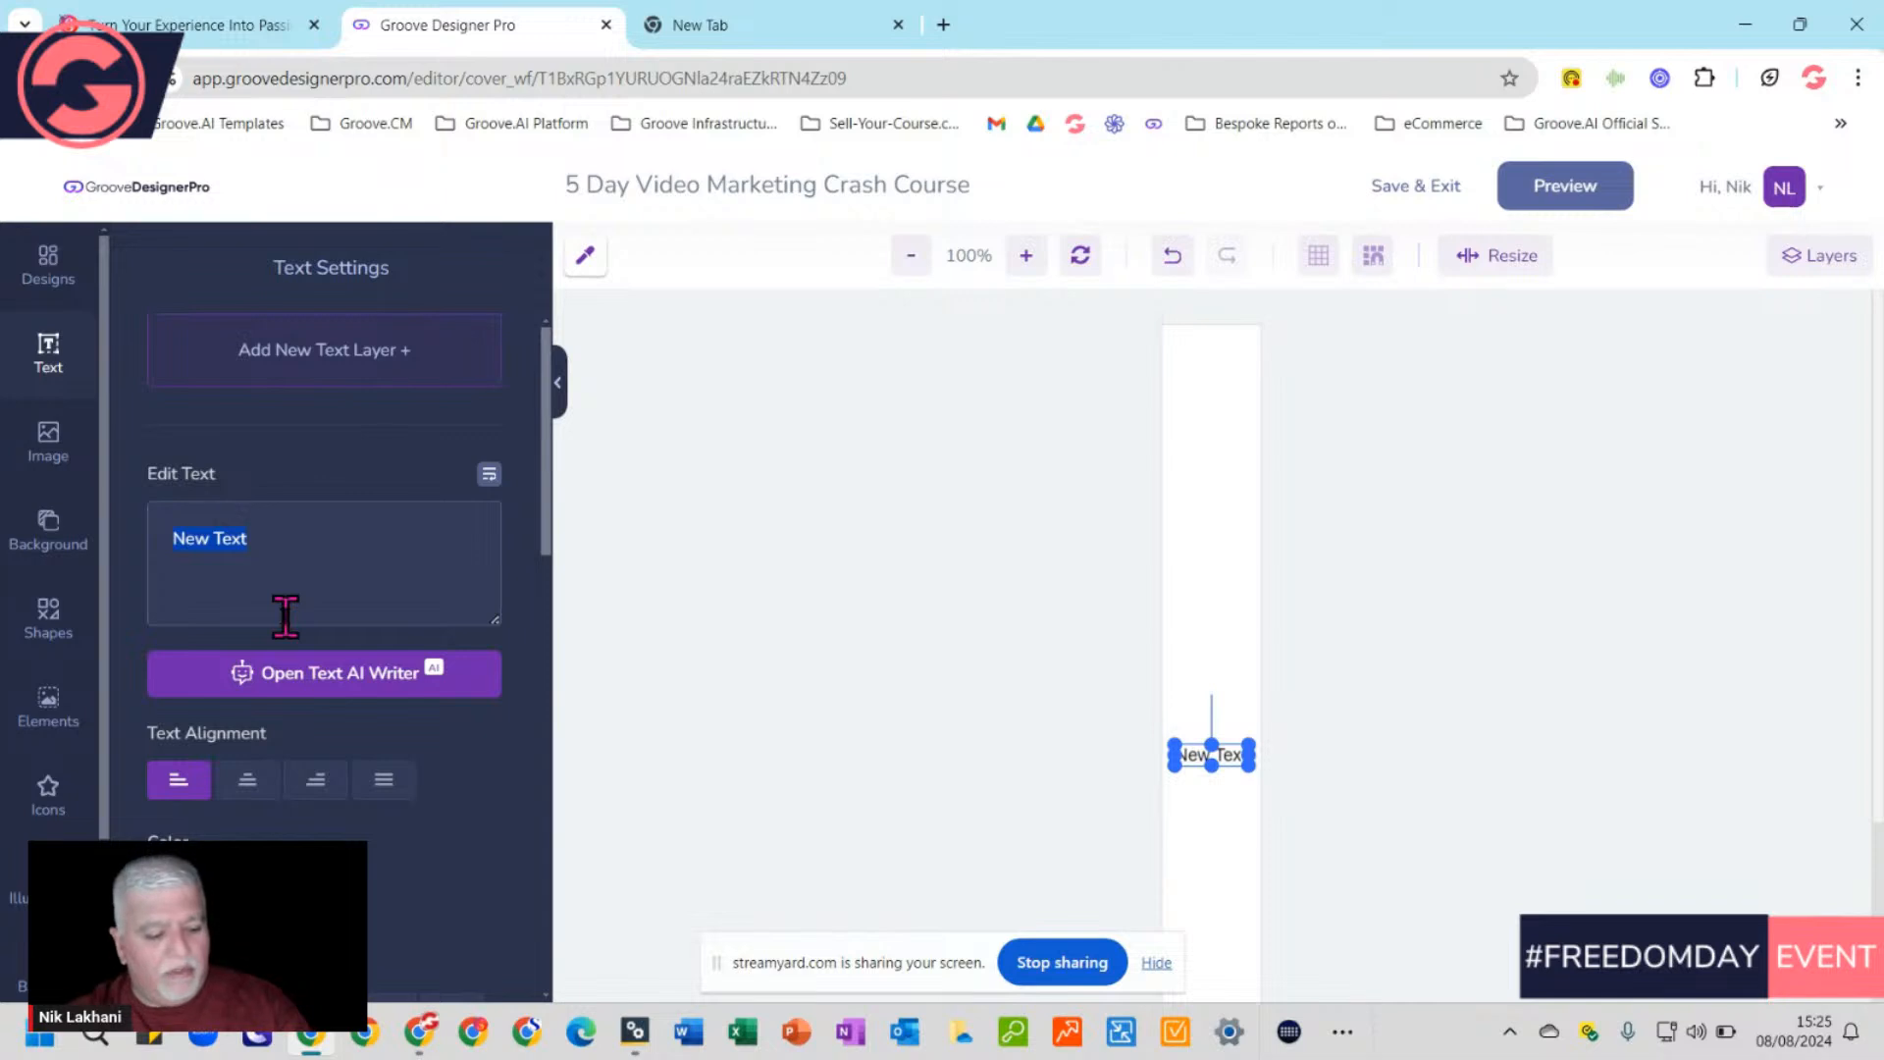
pyautogui.press('super+v')
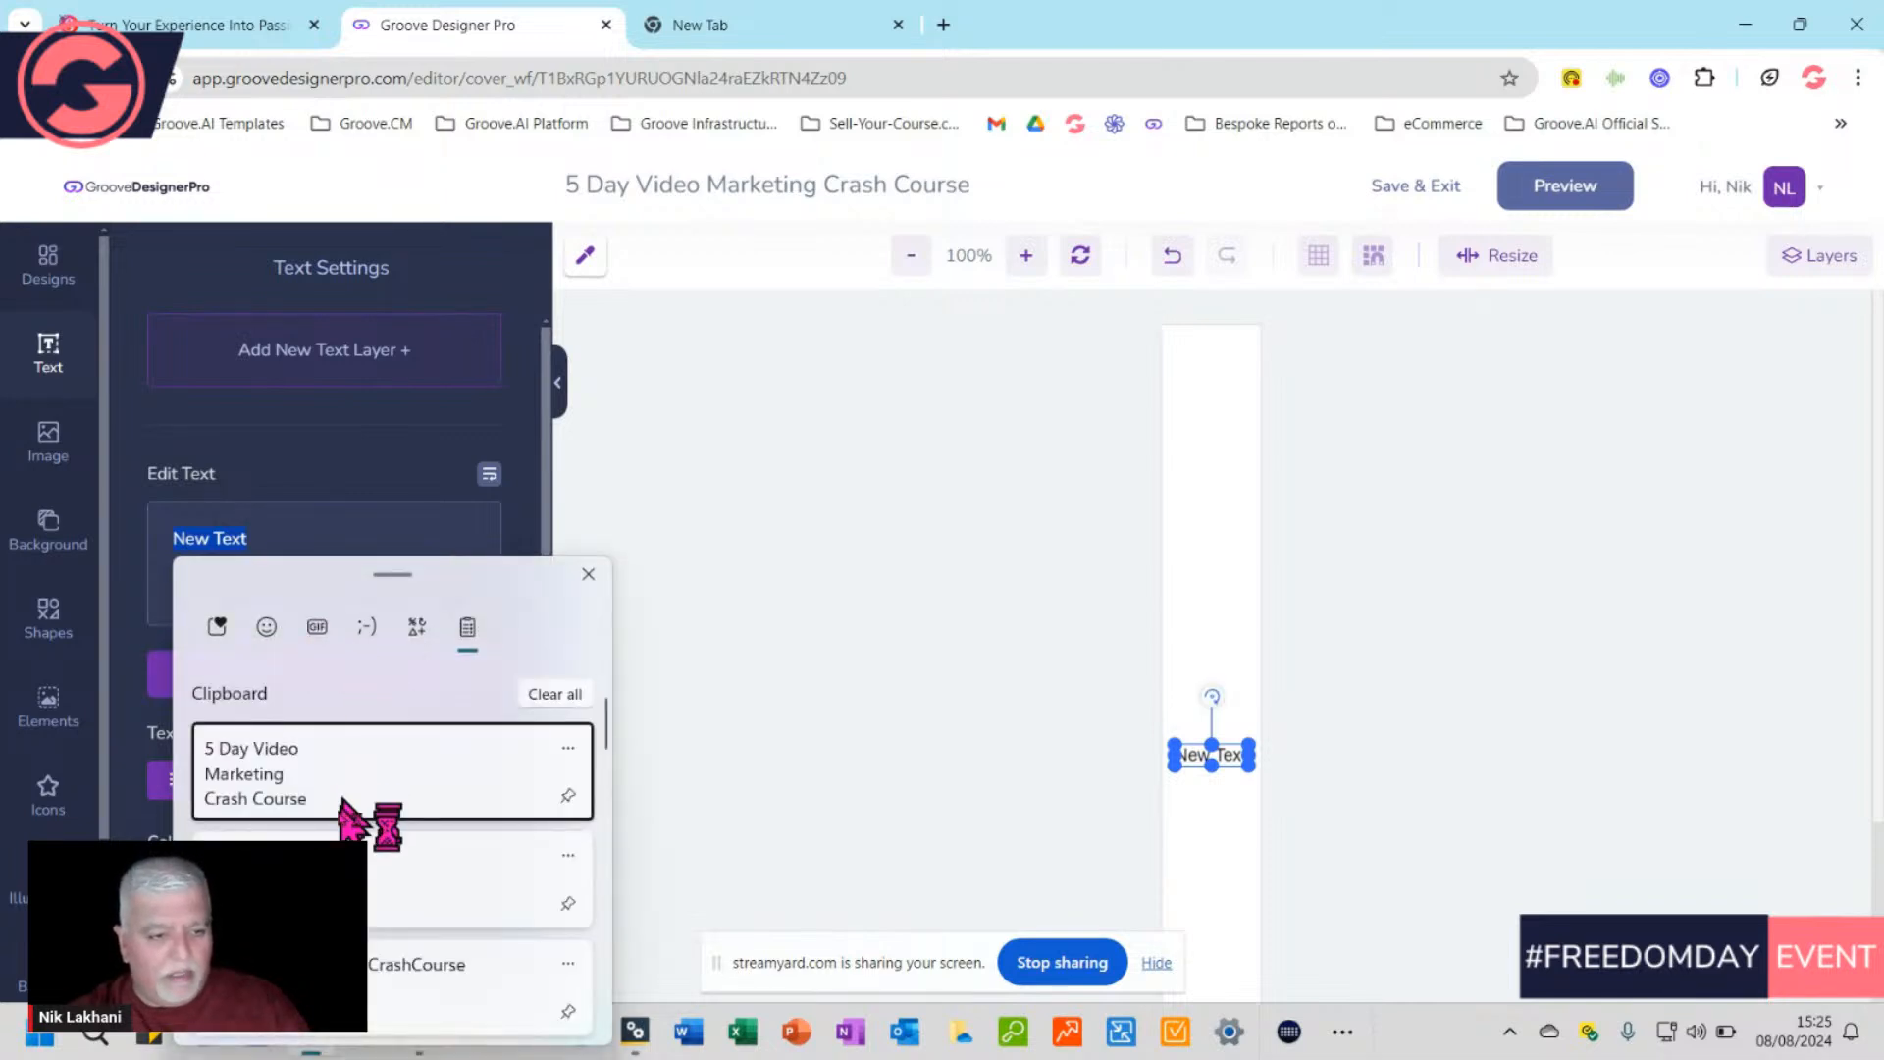
pyautogui.click(268, 767)
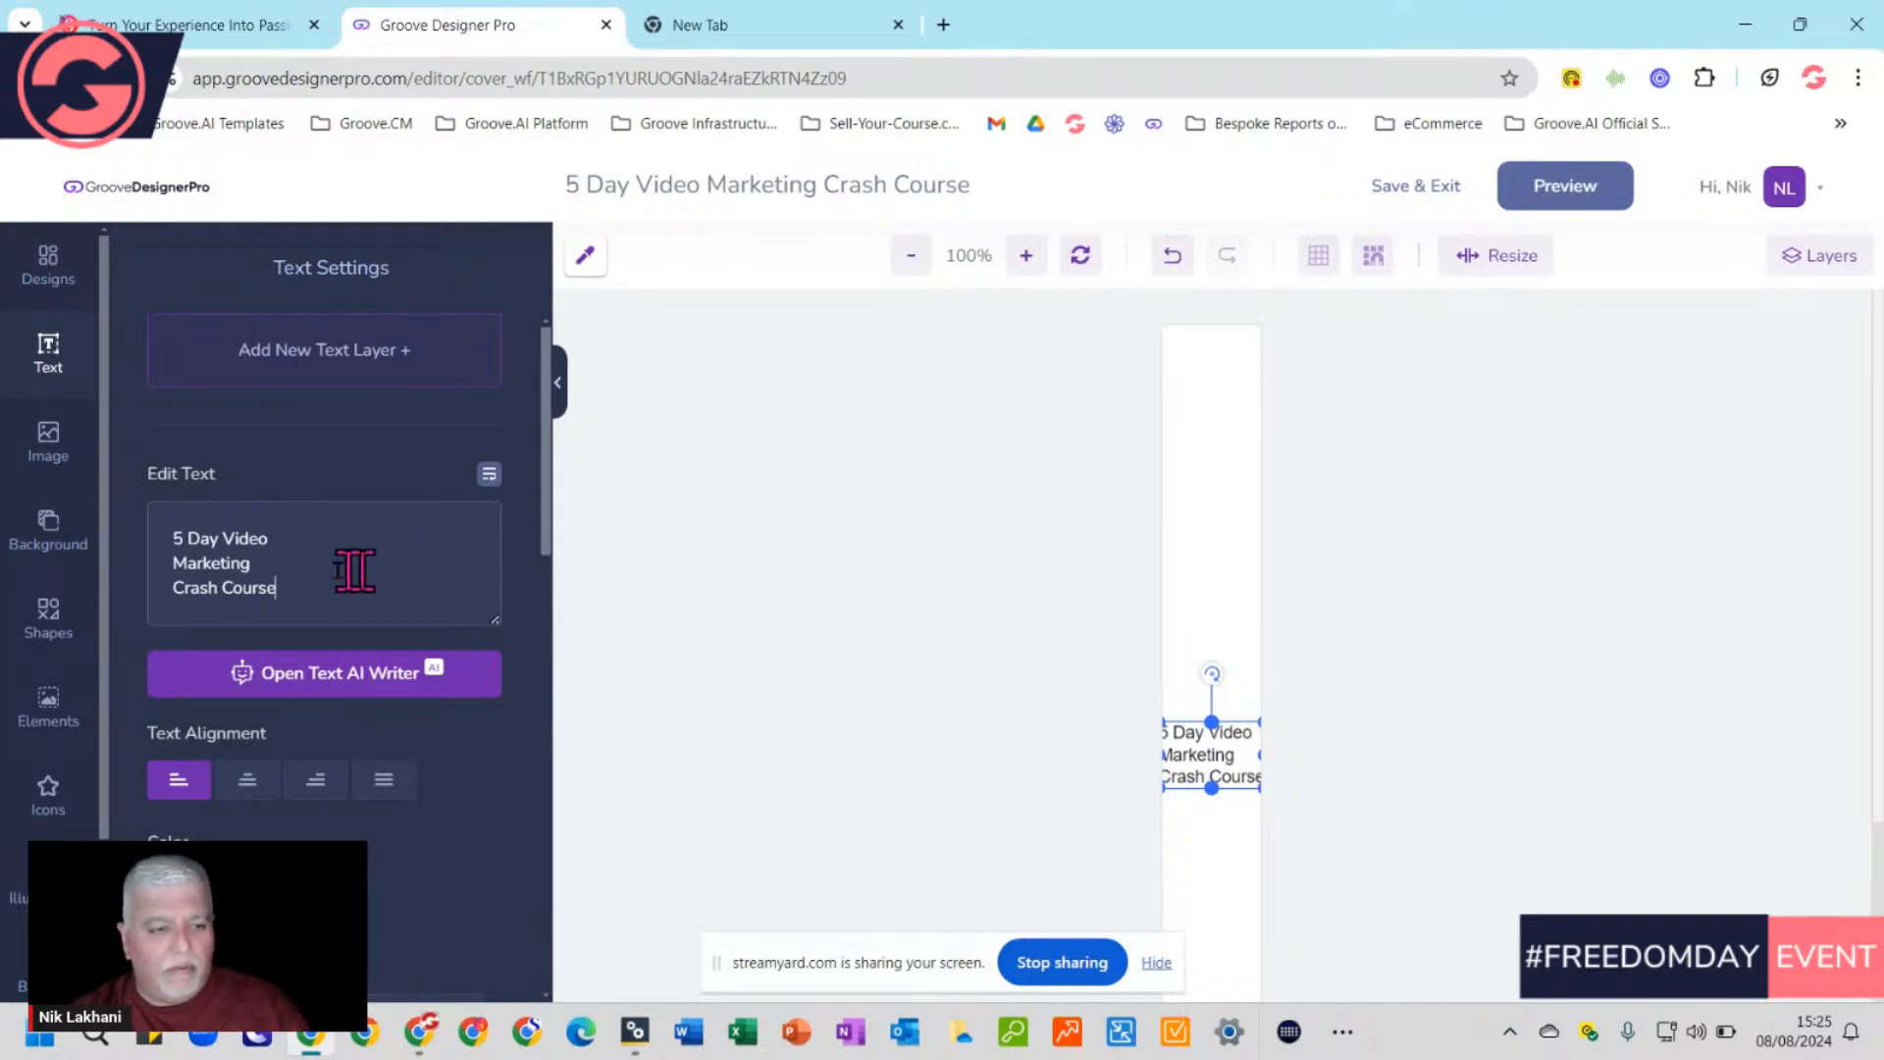
pyautogui.click(295, 567)
pyautogui.press('Delete')
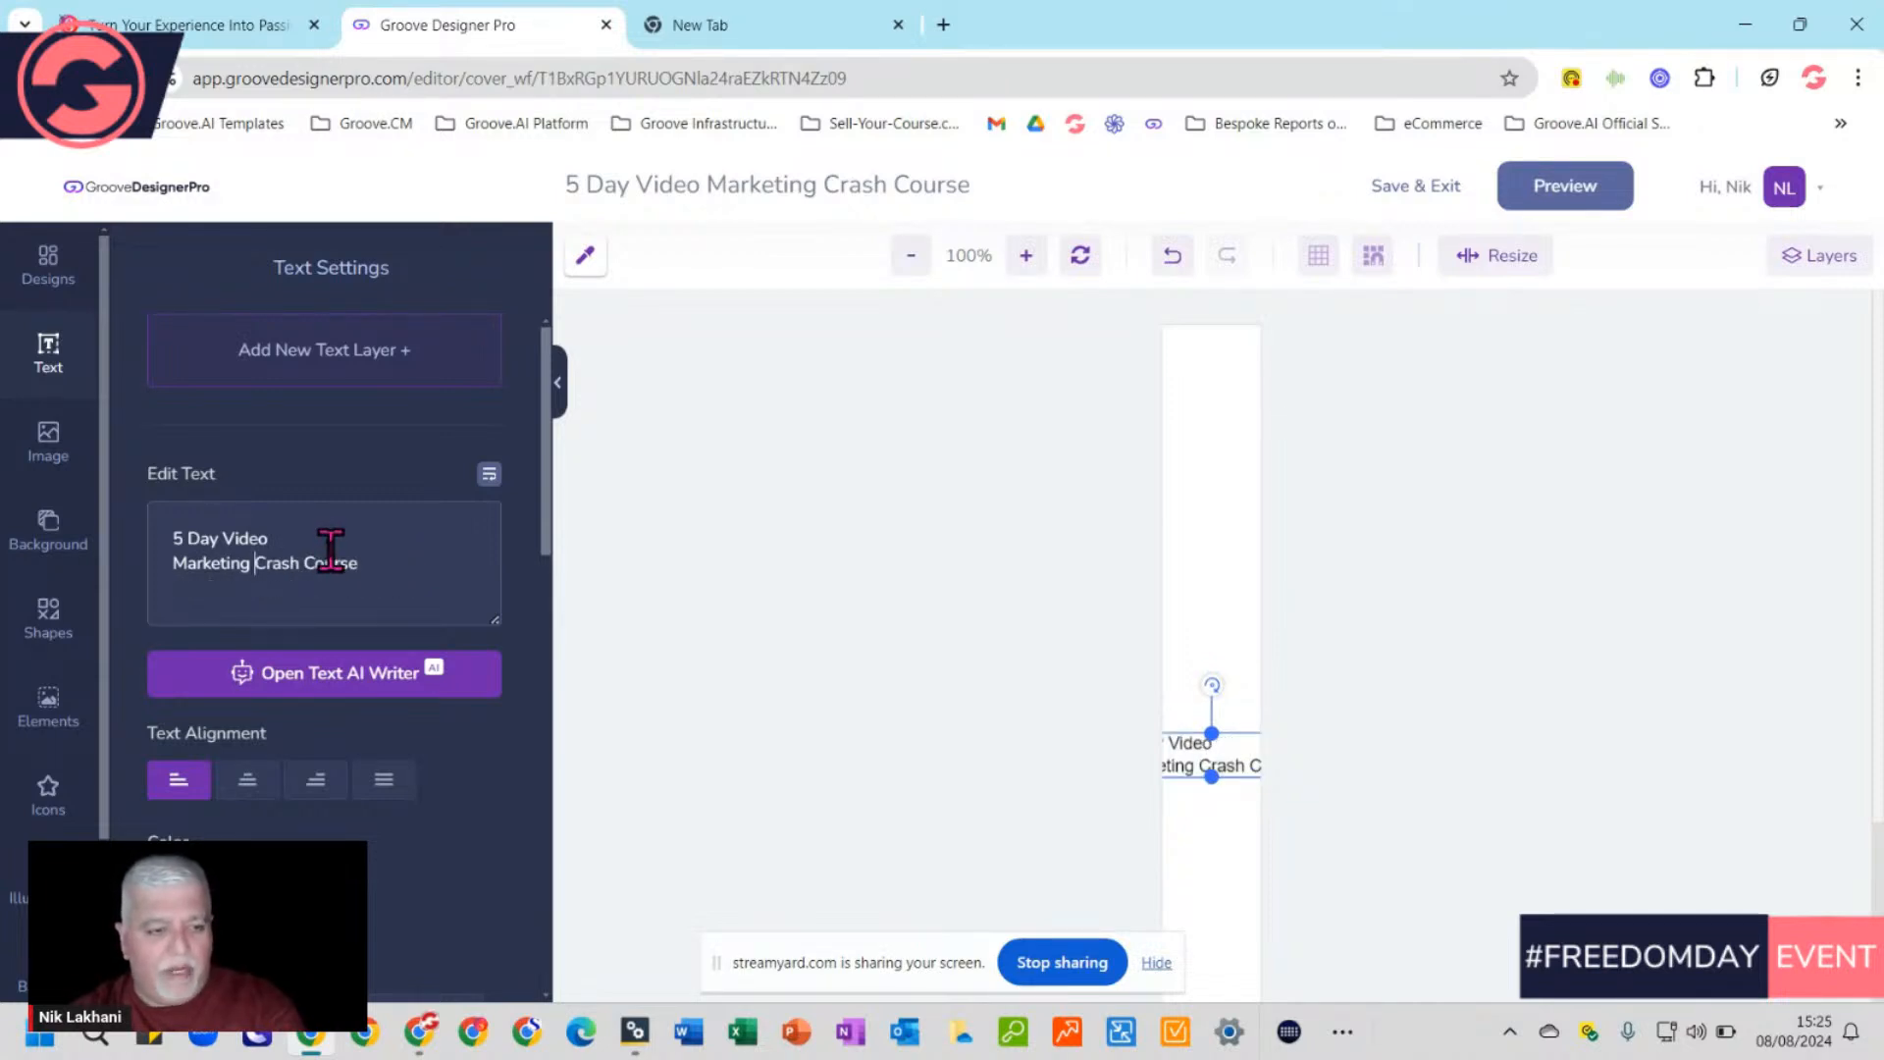
pyautogui.click(325, 541)
pyautogui.press('Delete')
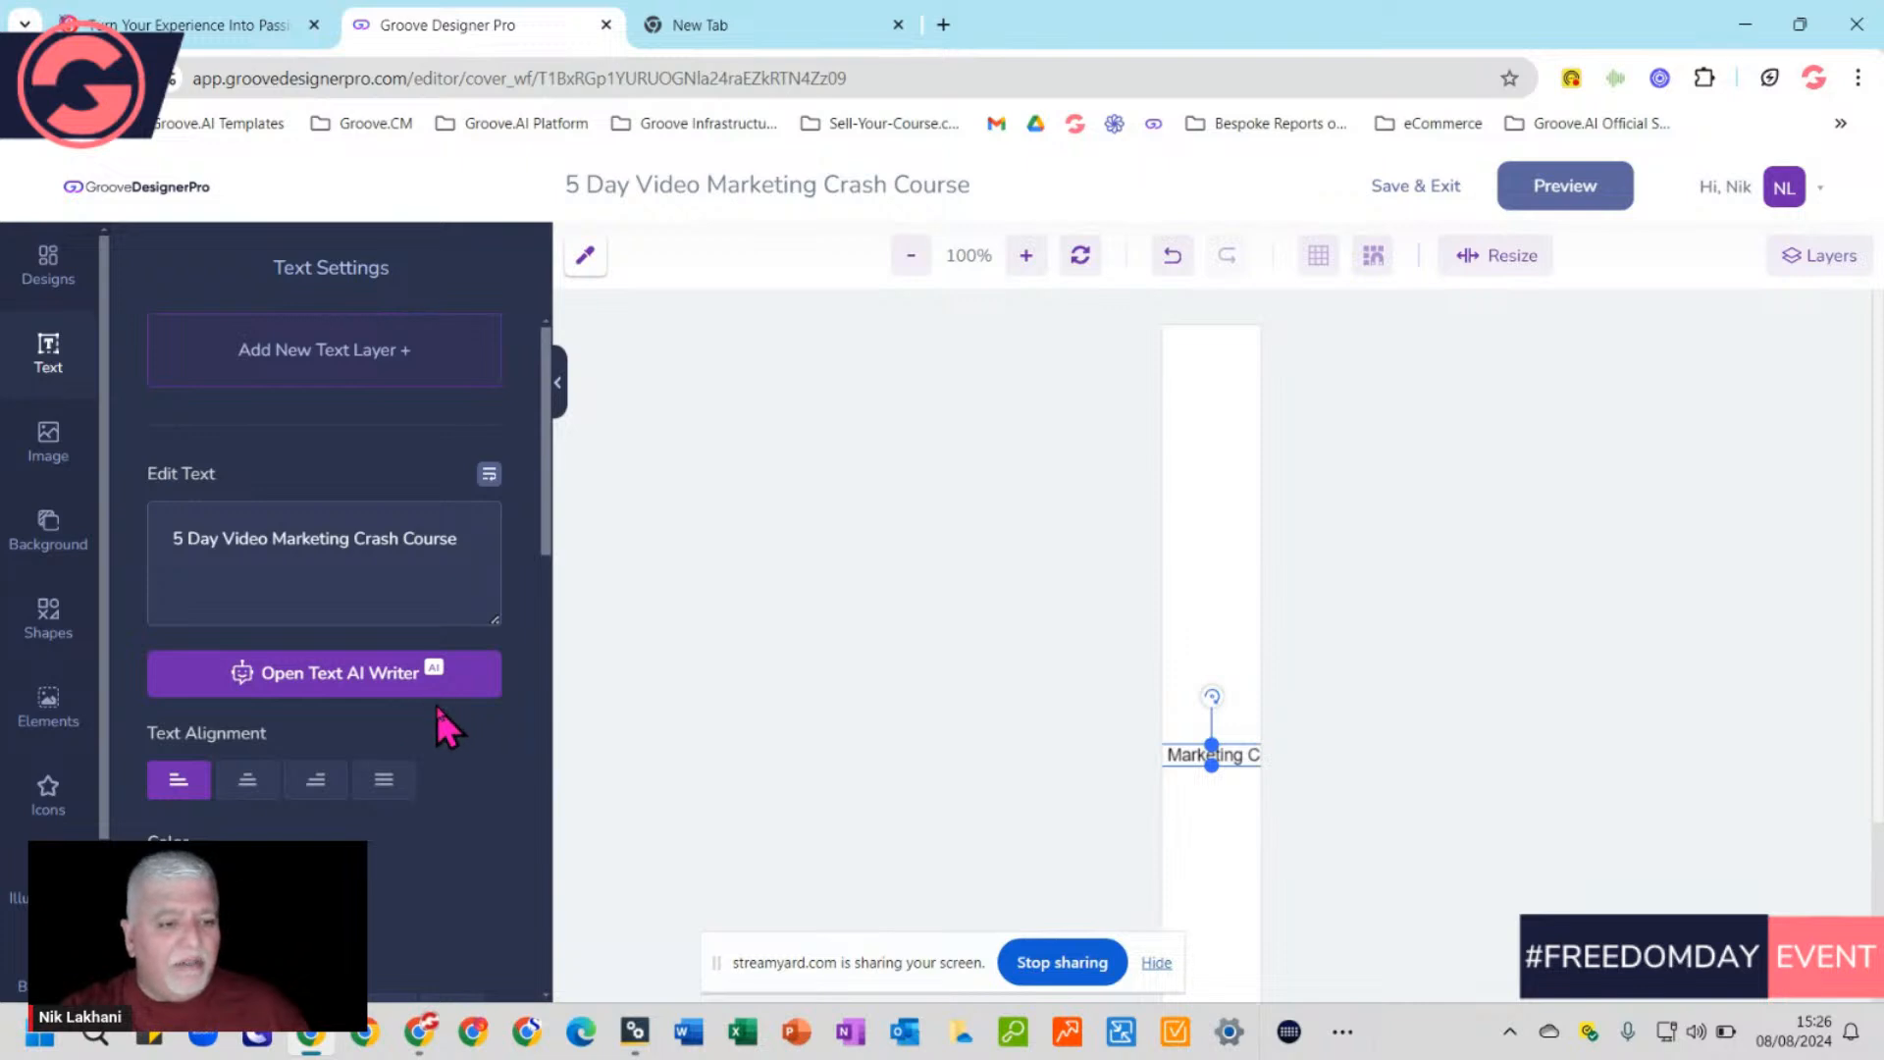
# Rotate the spine title to 270° so it reads vertically
pyautogui.scroll(-8, 438, 709)
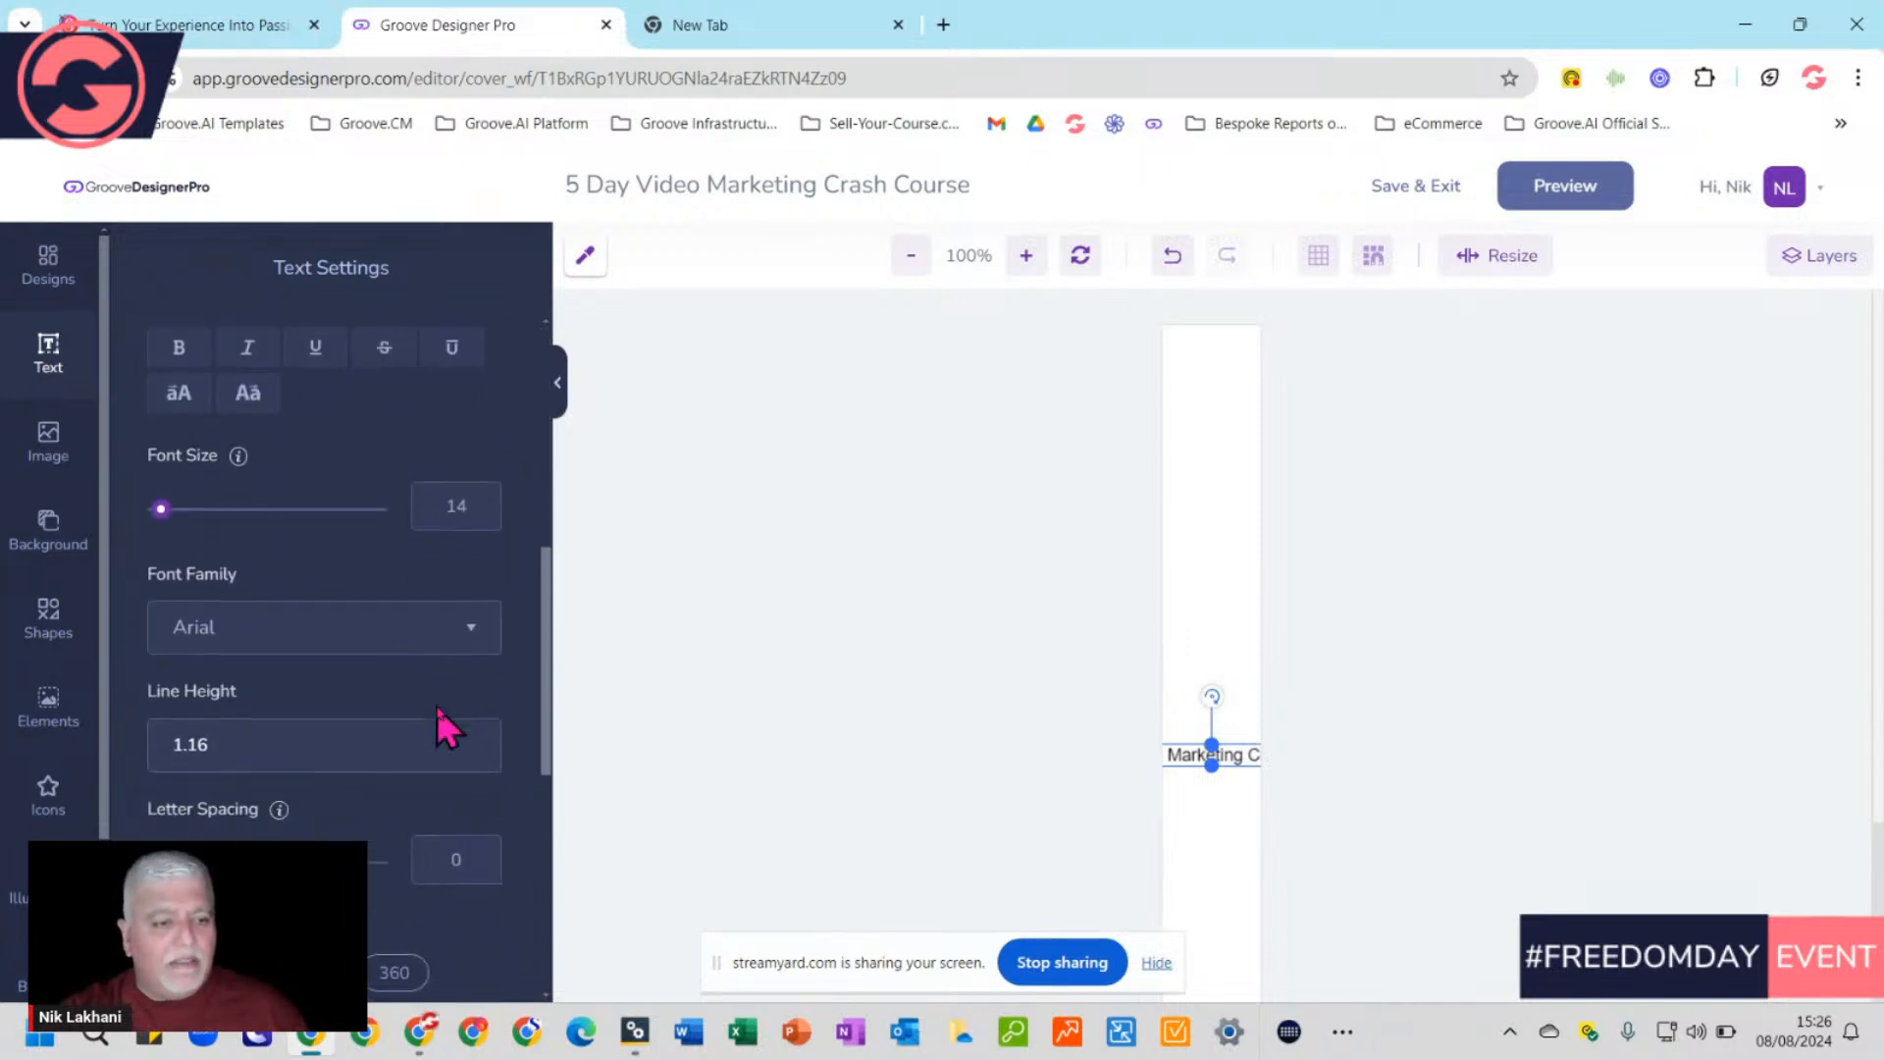
pyautogui.scroll(-5, 438, 707)
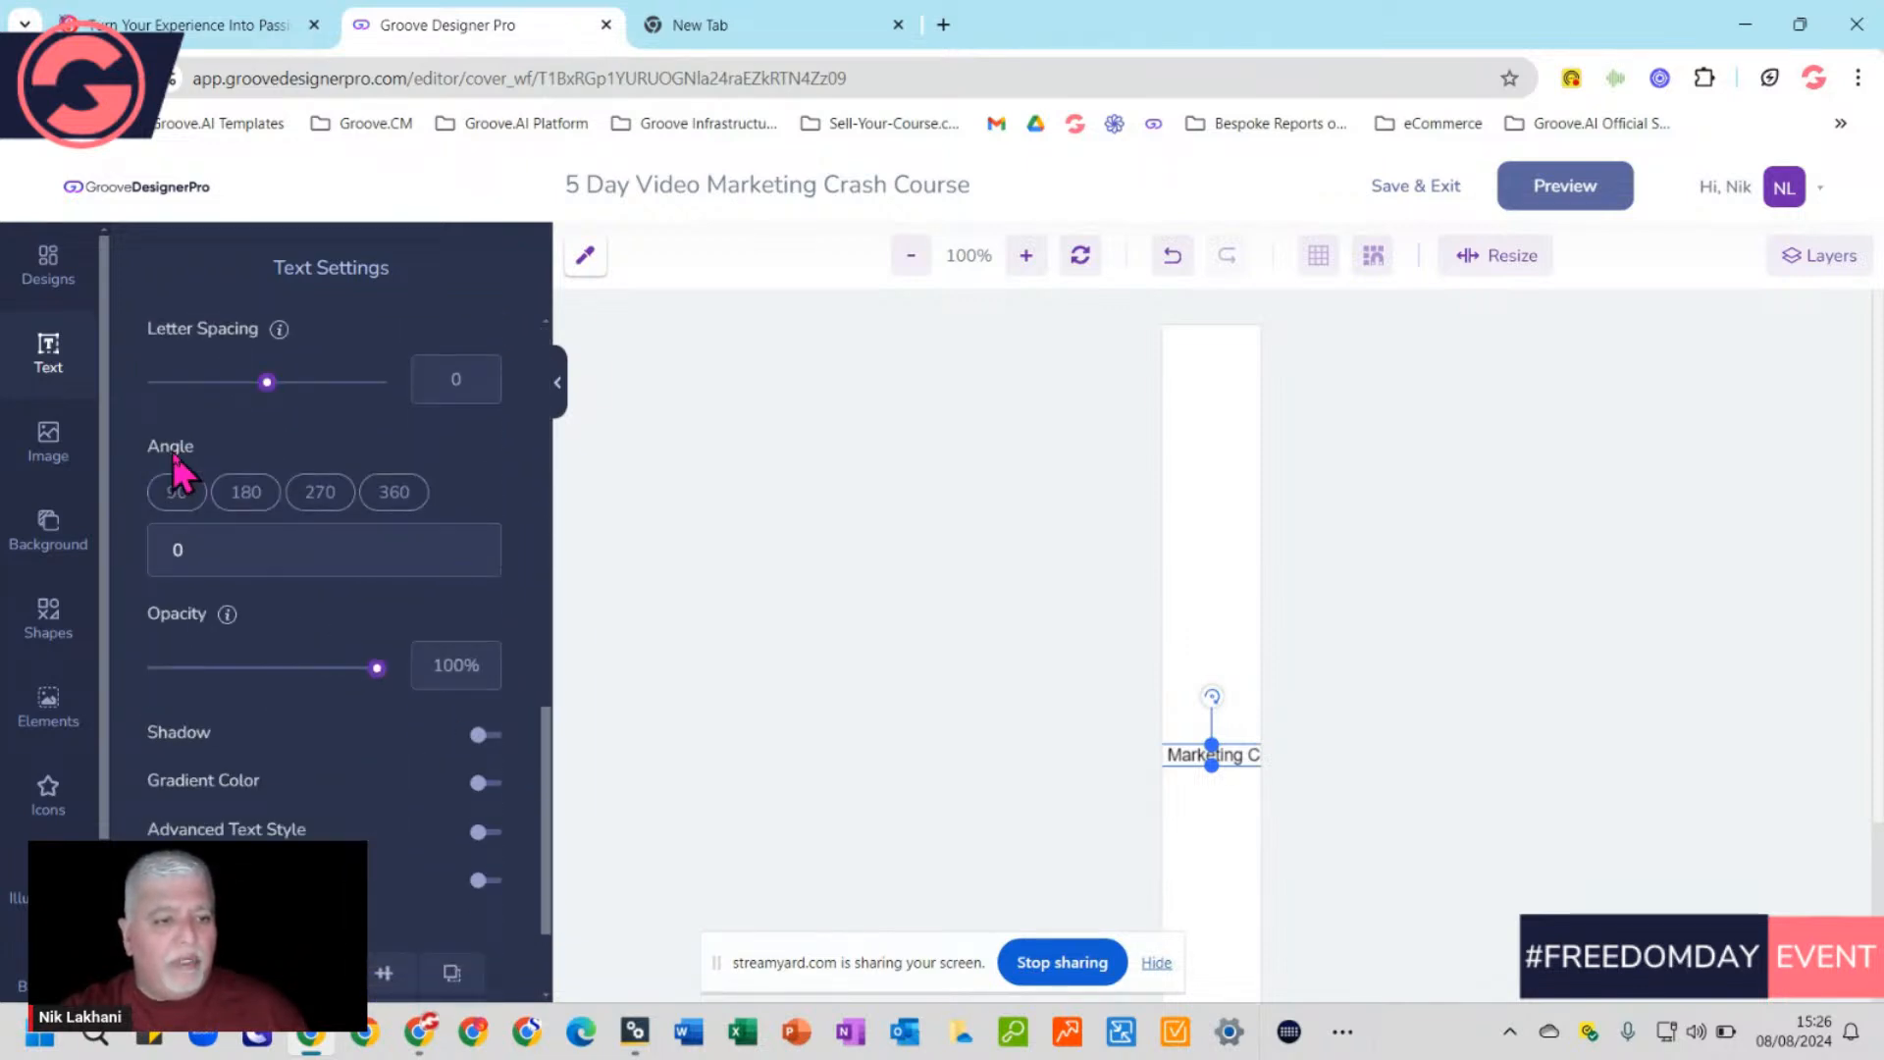
pyautogui.click(321, 494)
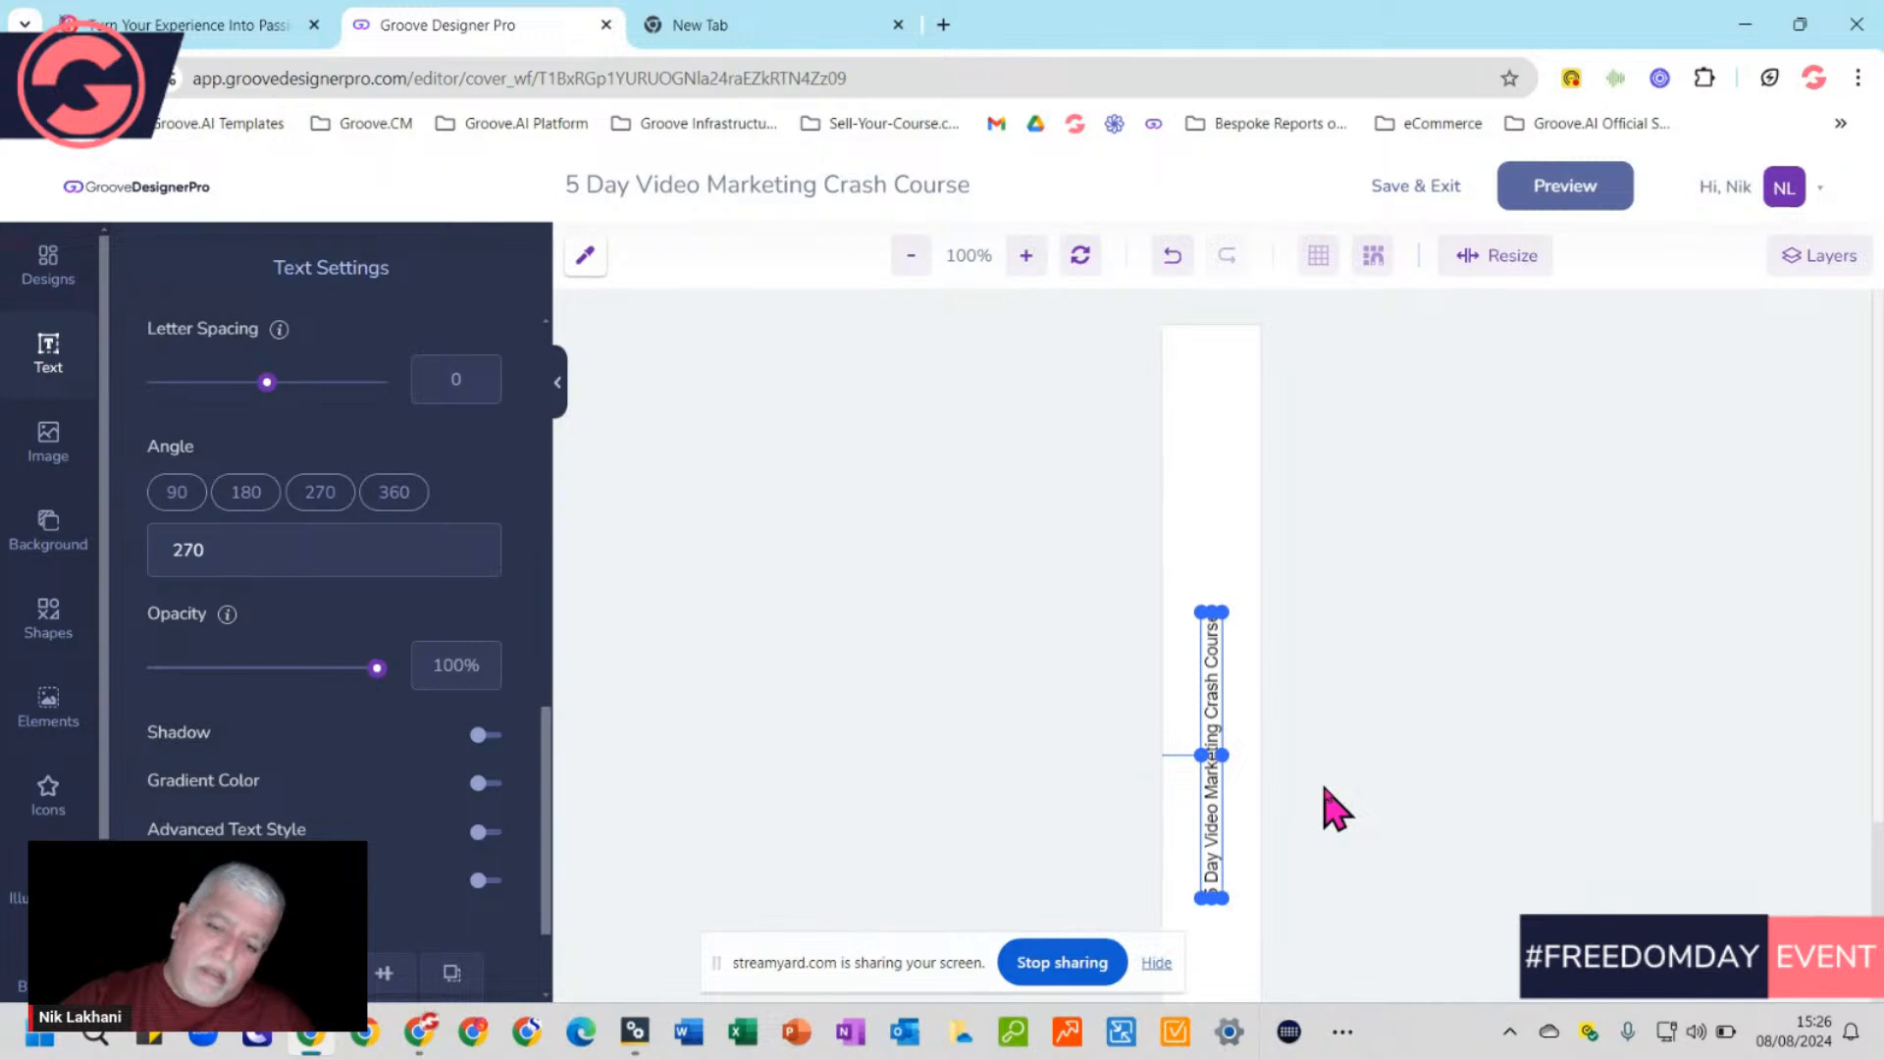
pyautogui.click(1249, 530)
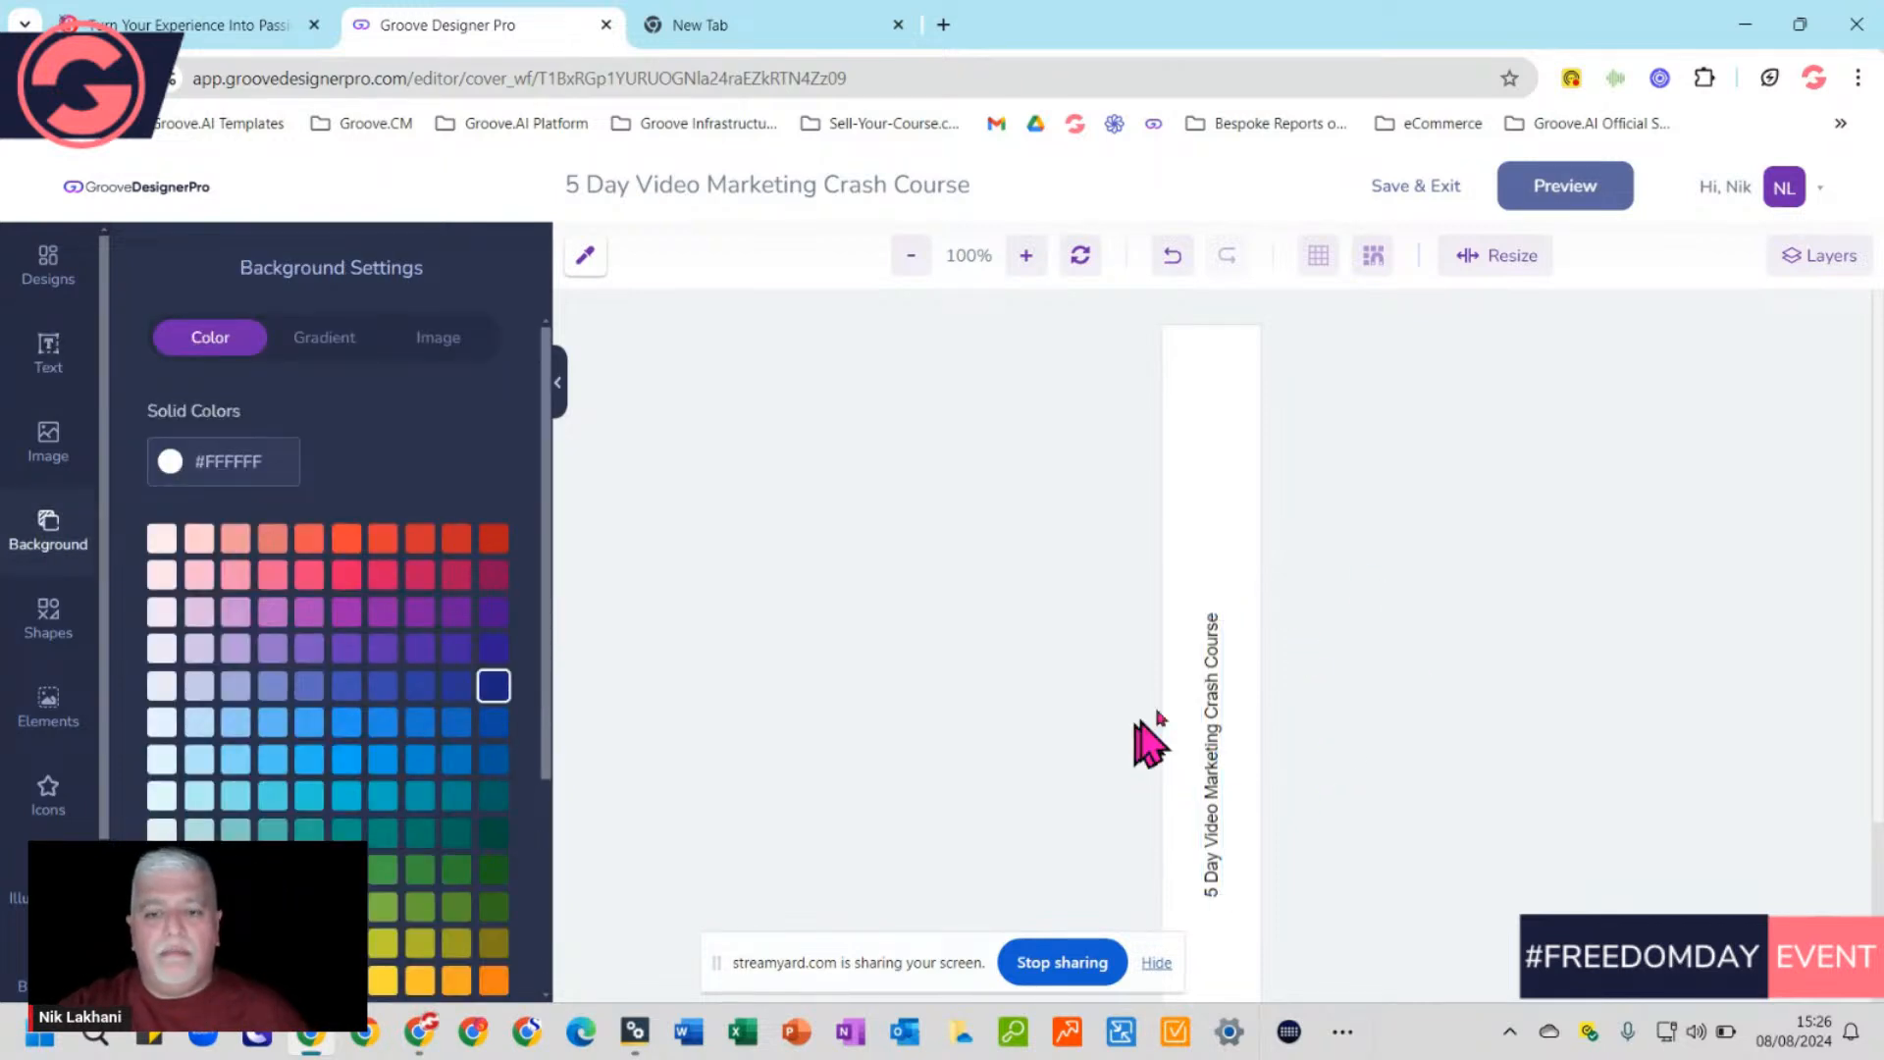
# Reselect the vertical spine title and look through its Text Settings options
pyautogui.click(1218, 679)
pyautogui.scroll(2, 353, 569)
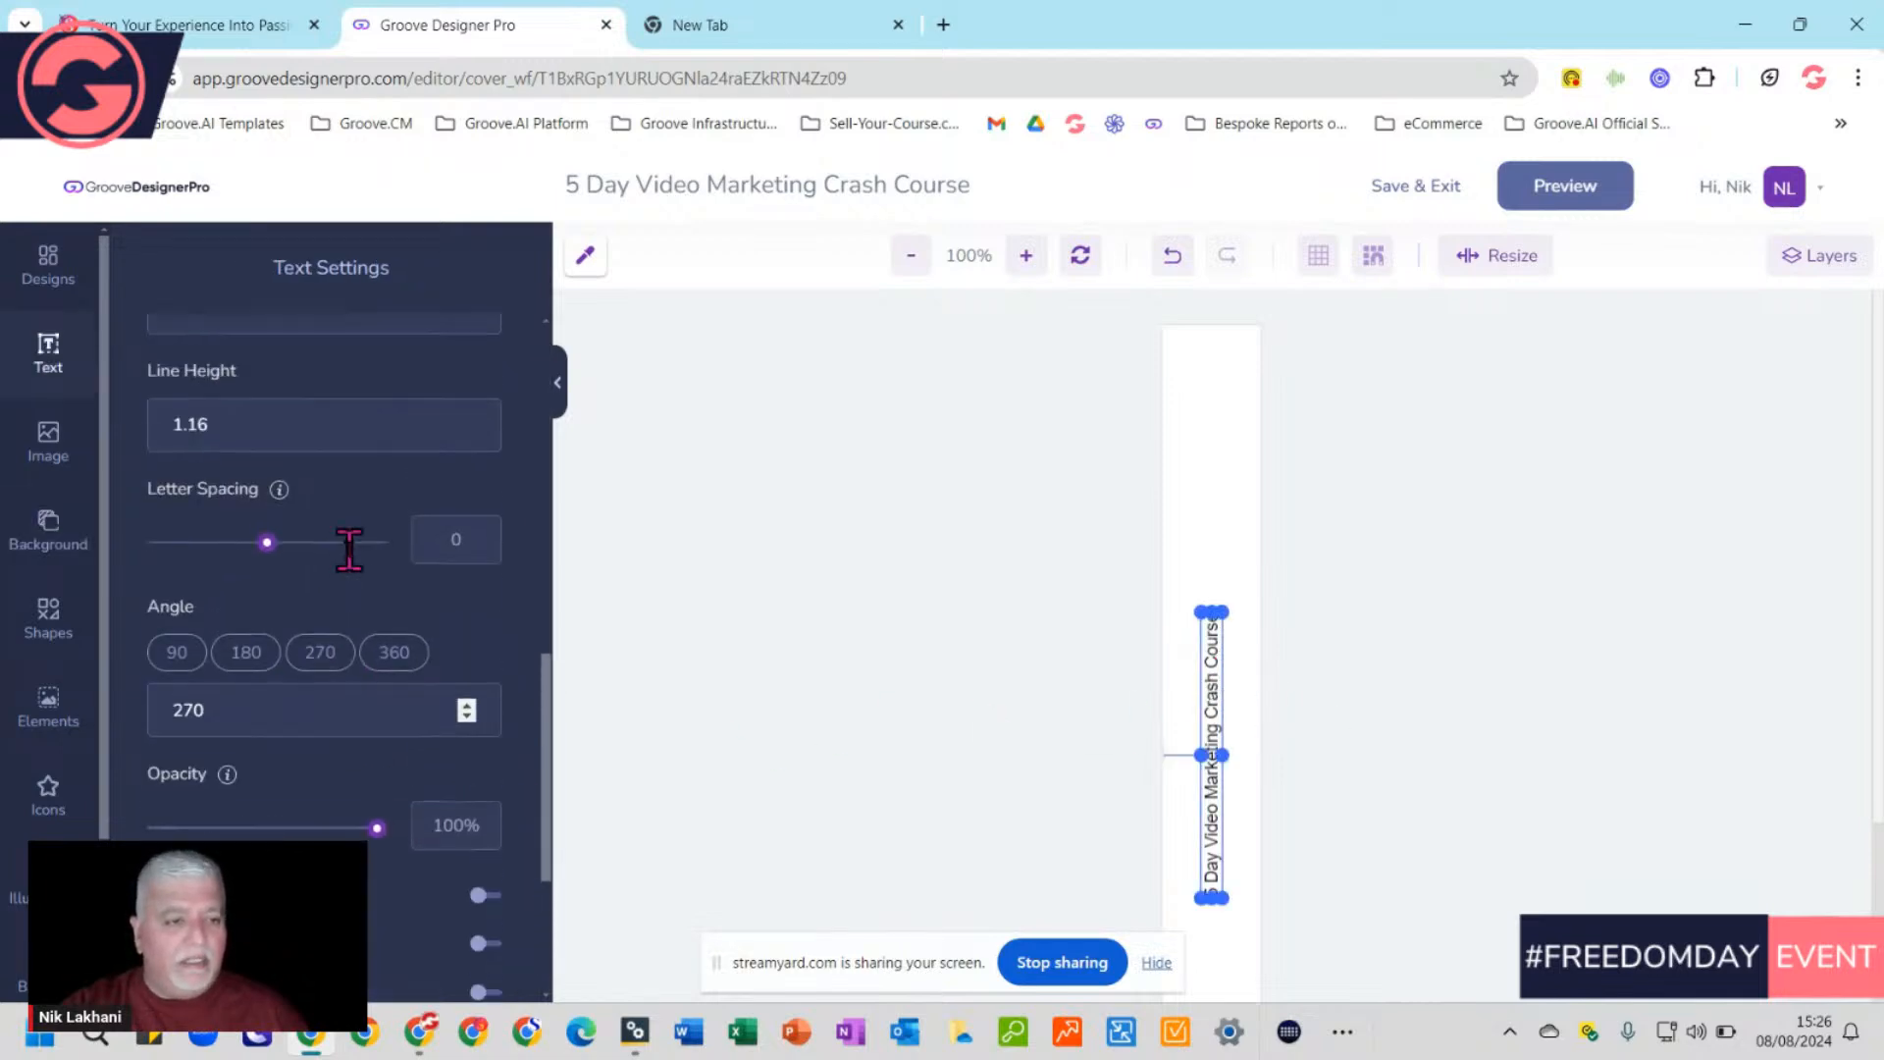
pyautogui.scroll(3, 357, 555)
pyautogui.scroll(2, 357, 555)
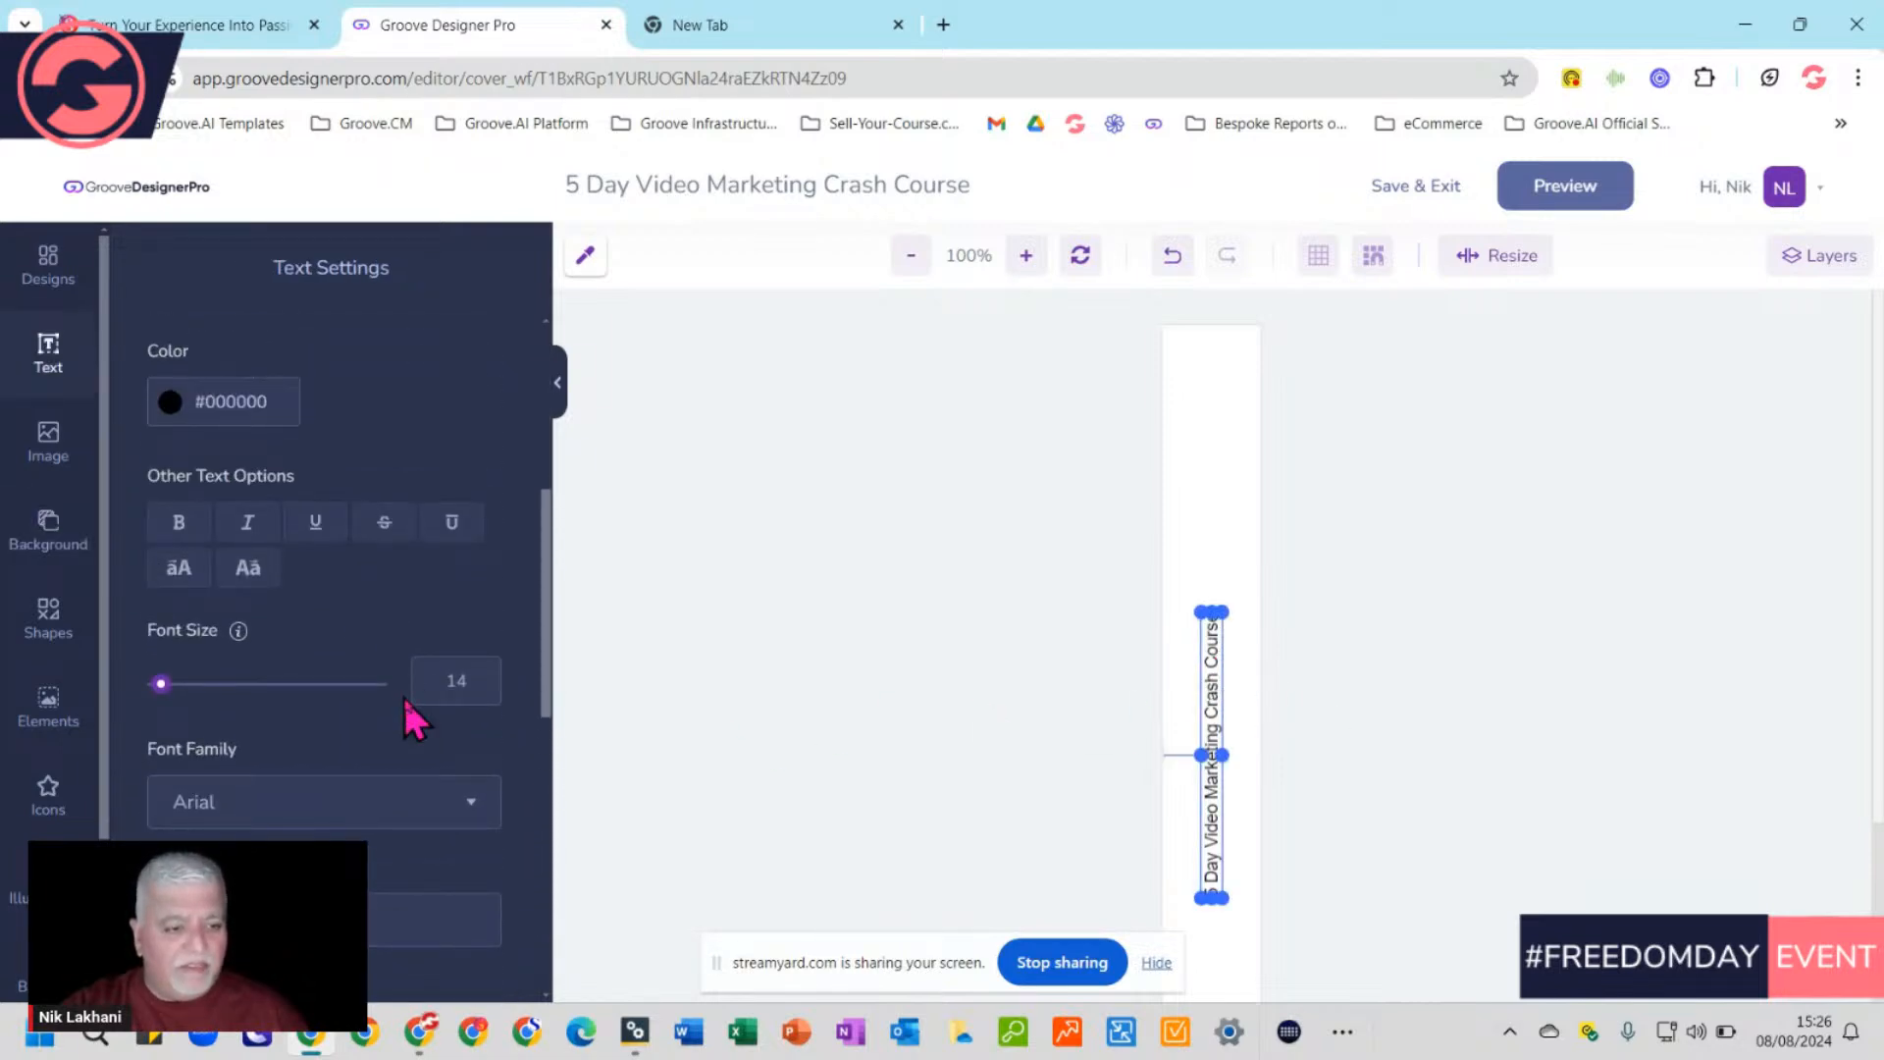
pyautogui.scroll(-3, 404, 699)
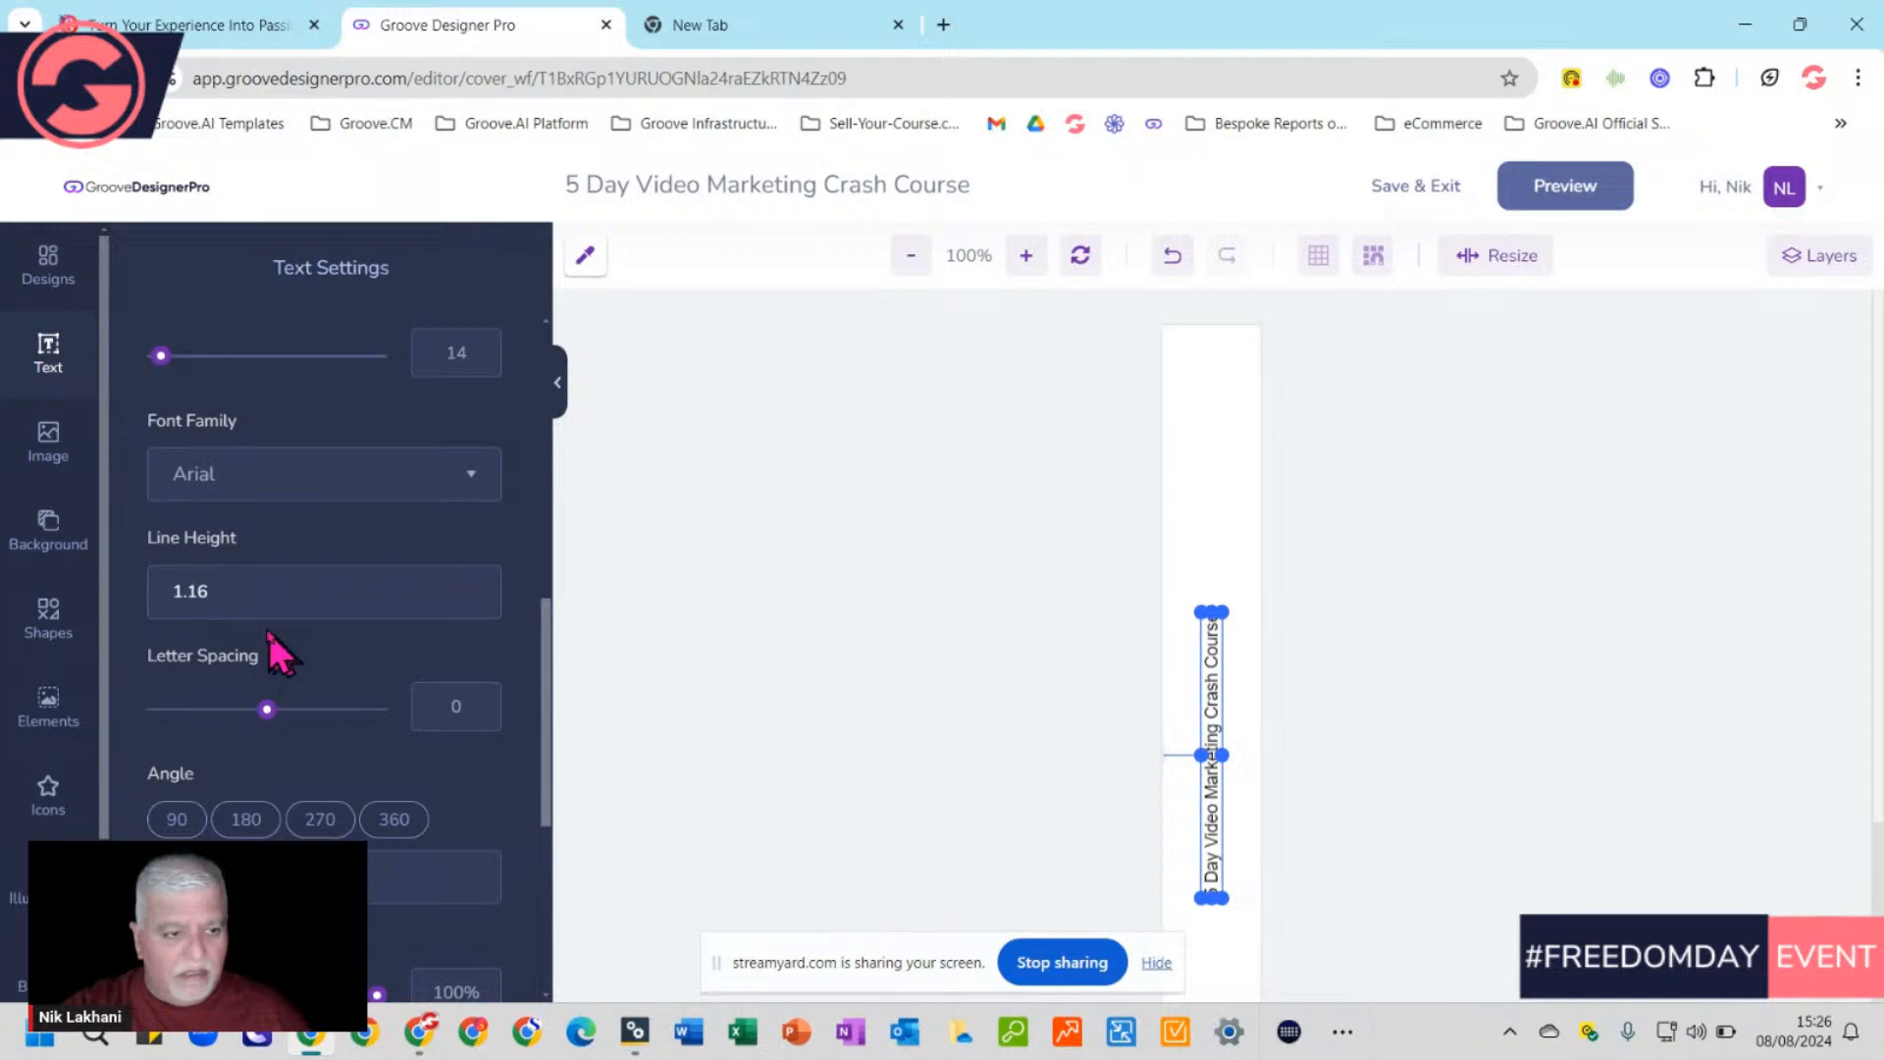
pyautogui.scroll(-3, 293, 755)
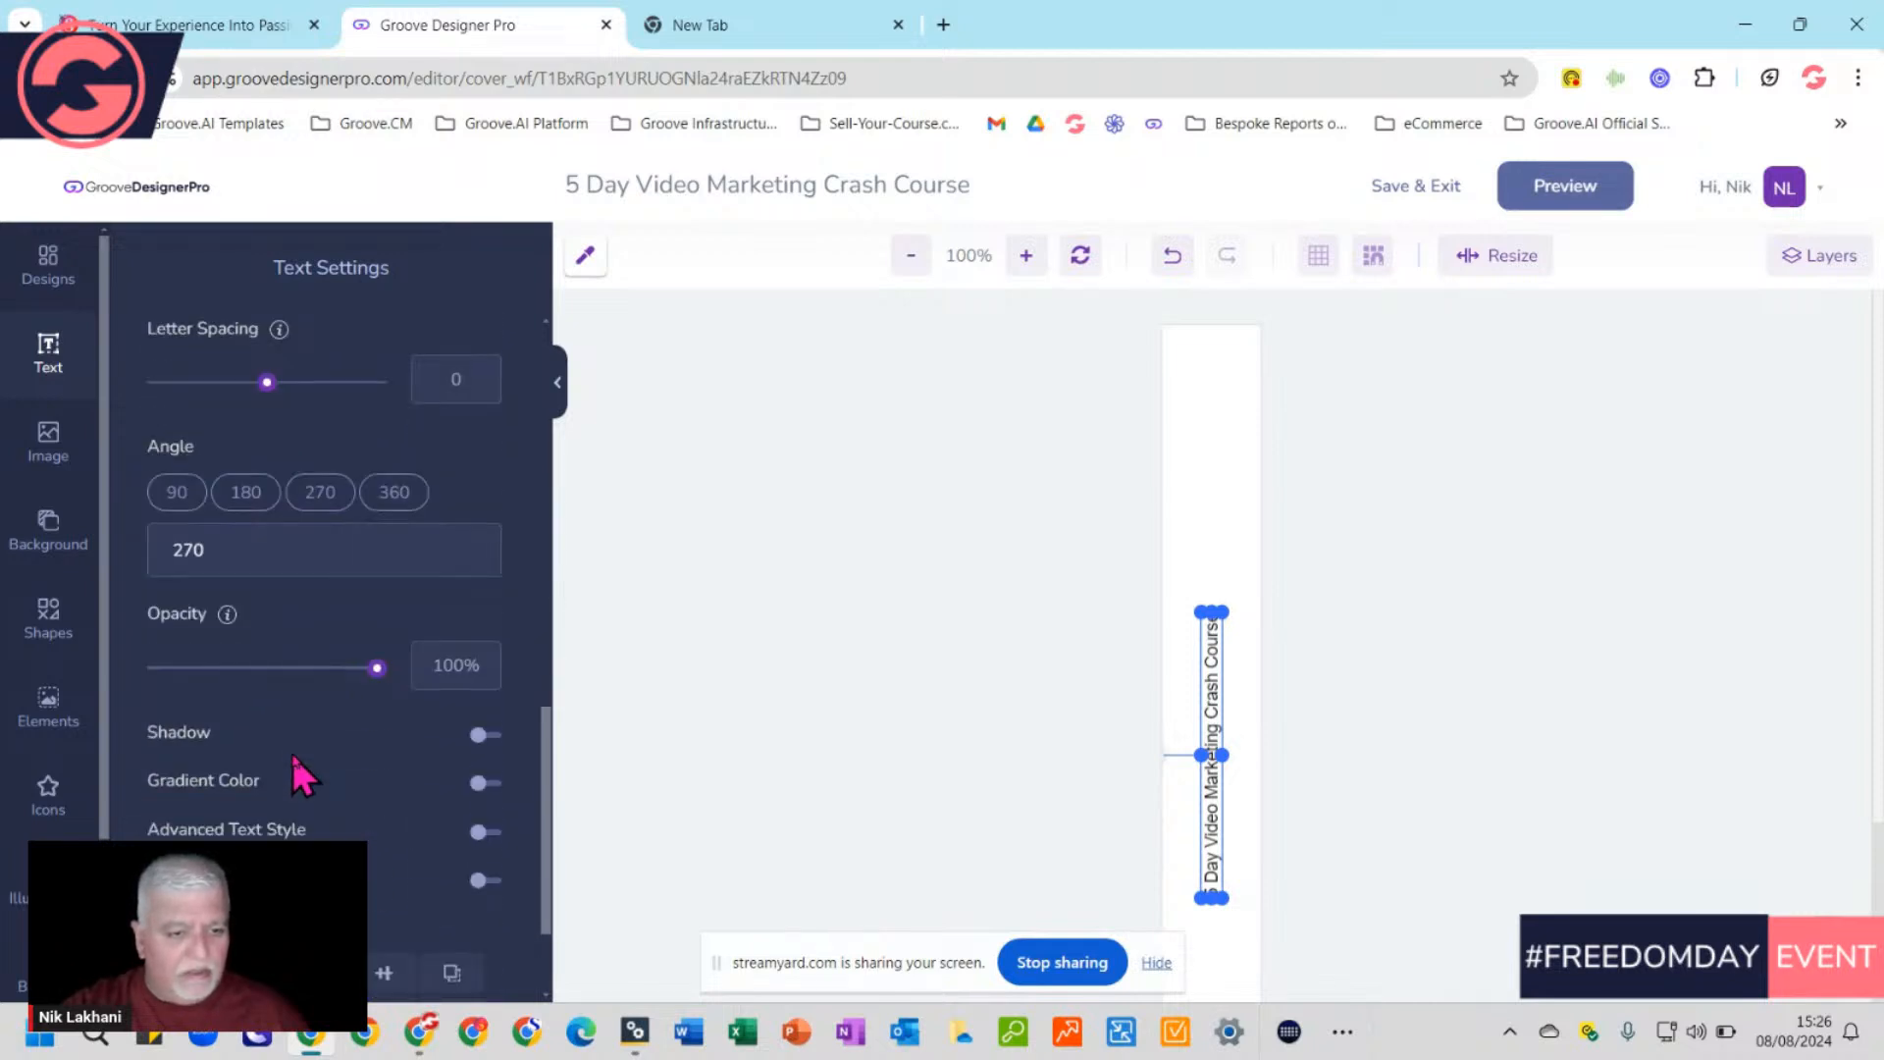
pyautogui.scroll(6, 293, 756)
pyautogui.scroll(2, 292, 754)
pyautogui.scroll(-3, 293, 754)
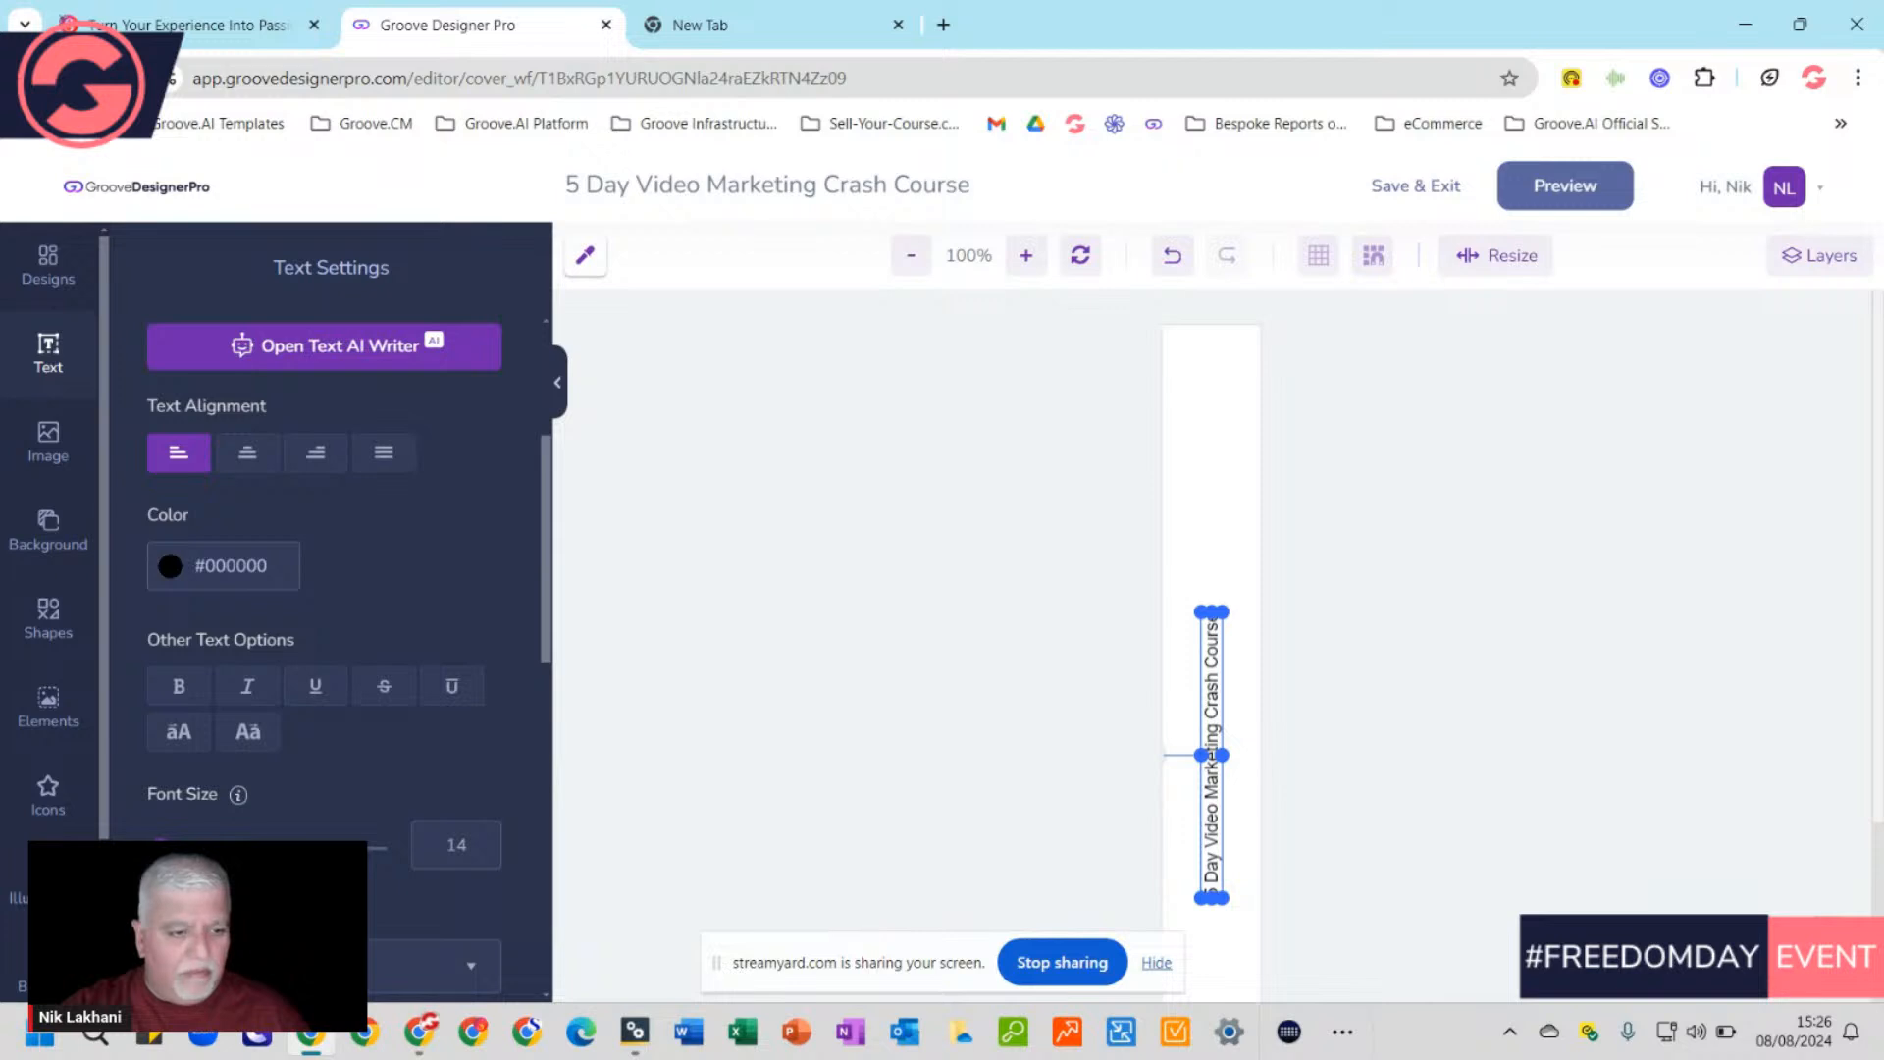
# Make the spine title font size 37, bold and italic, leaving underline off
pyautogui.moveTo(162, 846); pyautogui.dragTo(172, 846)
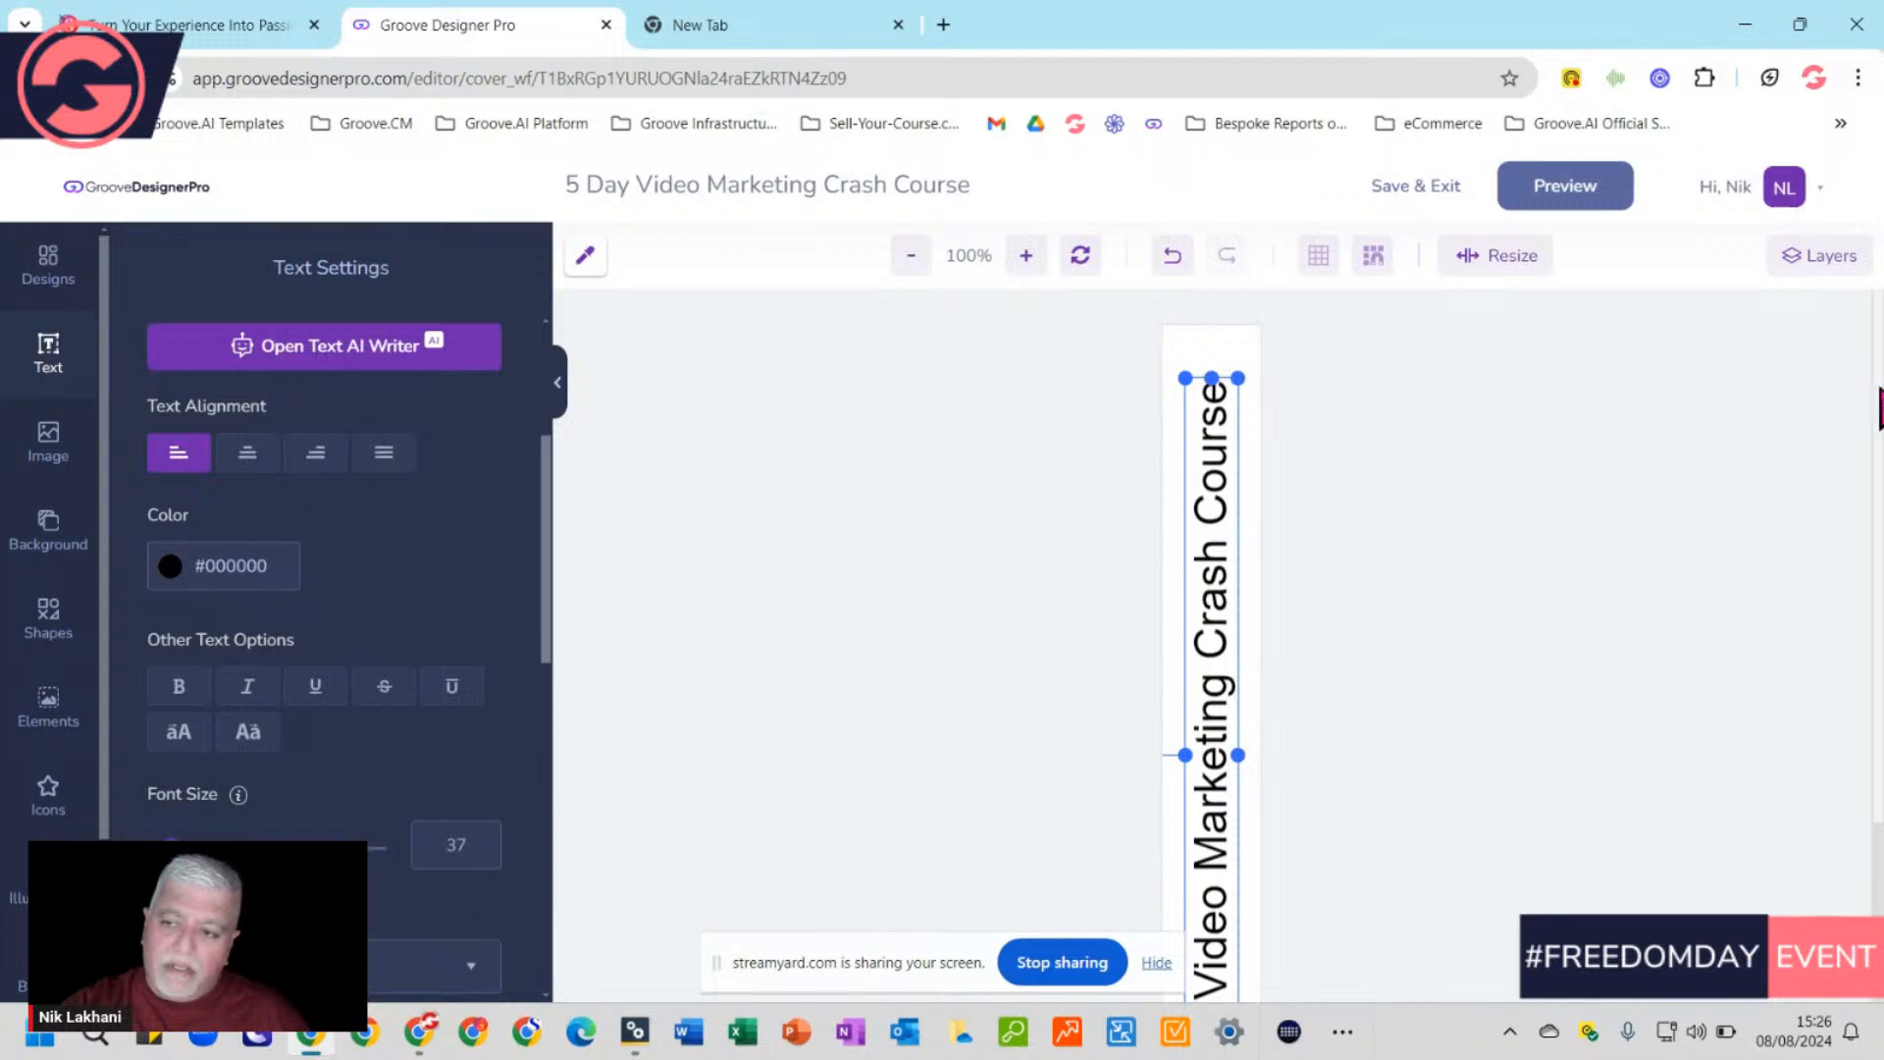
pyautogui.scroll(-2, 1878, 410)
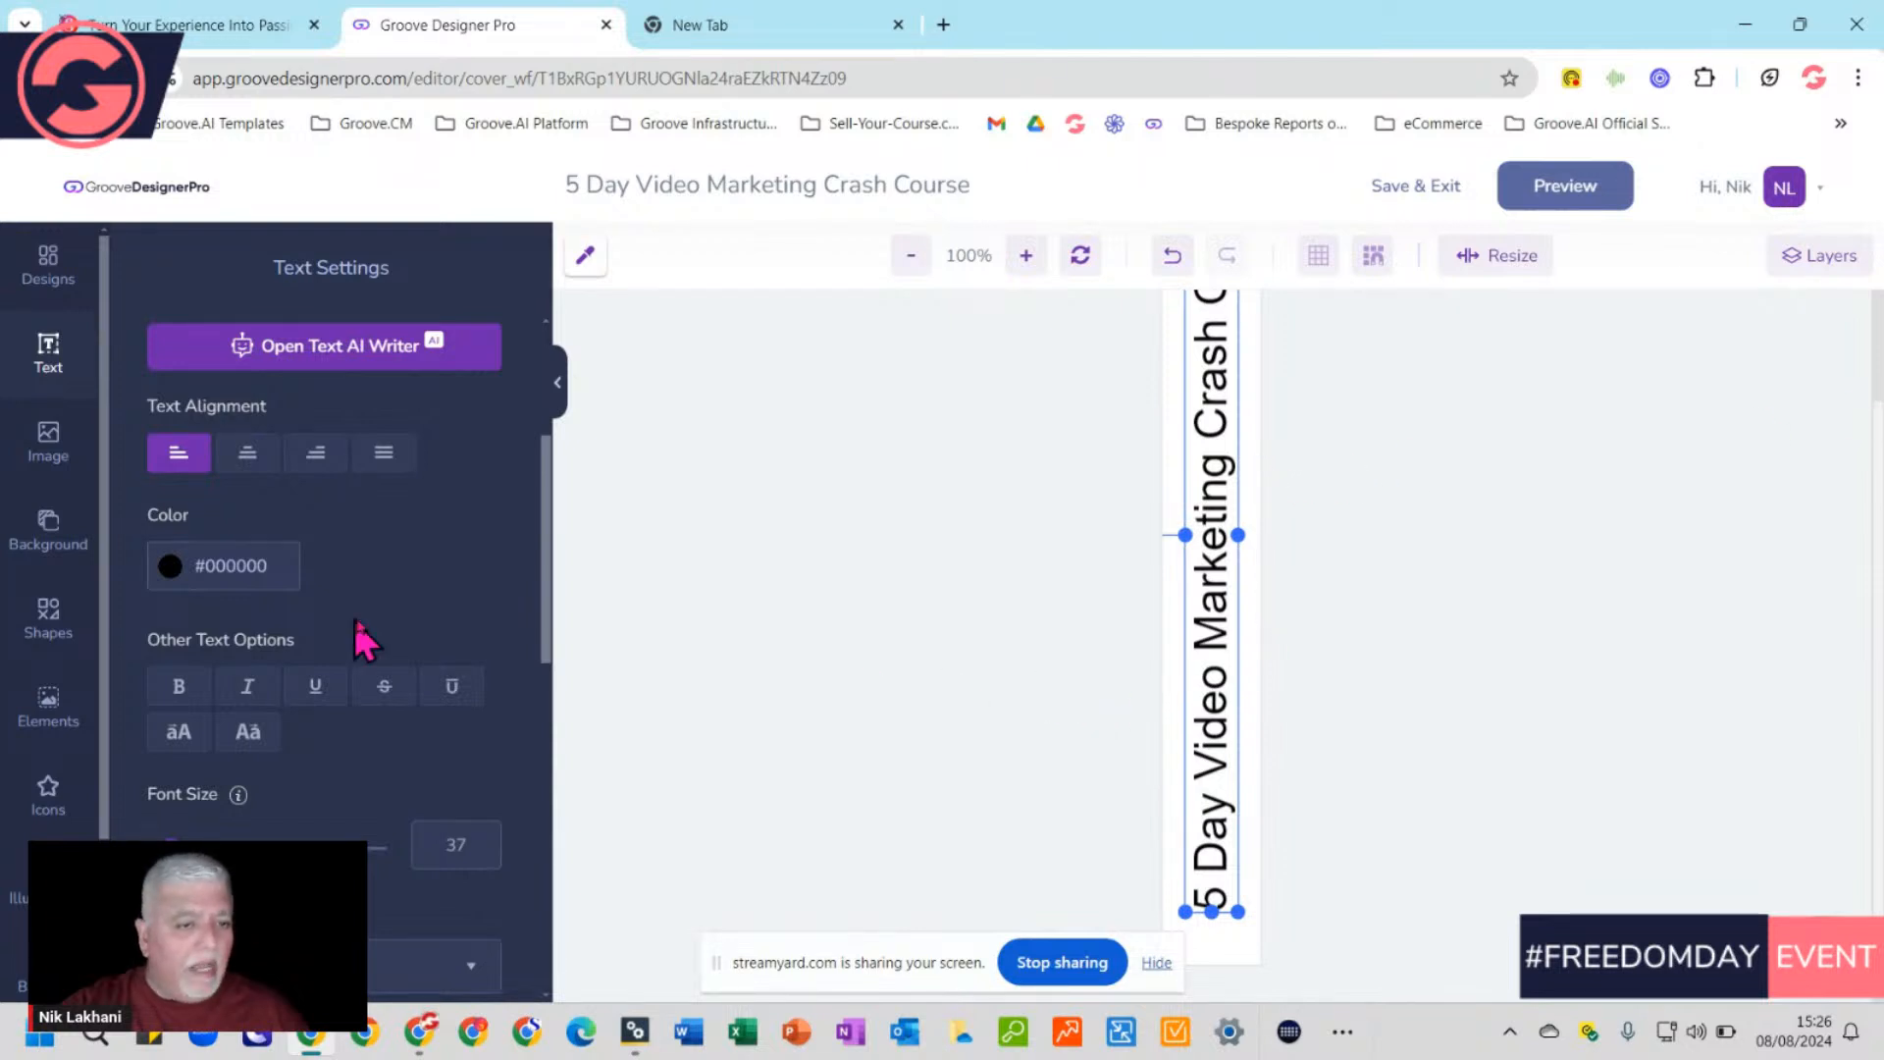
pyautogui.click(178, 689)
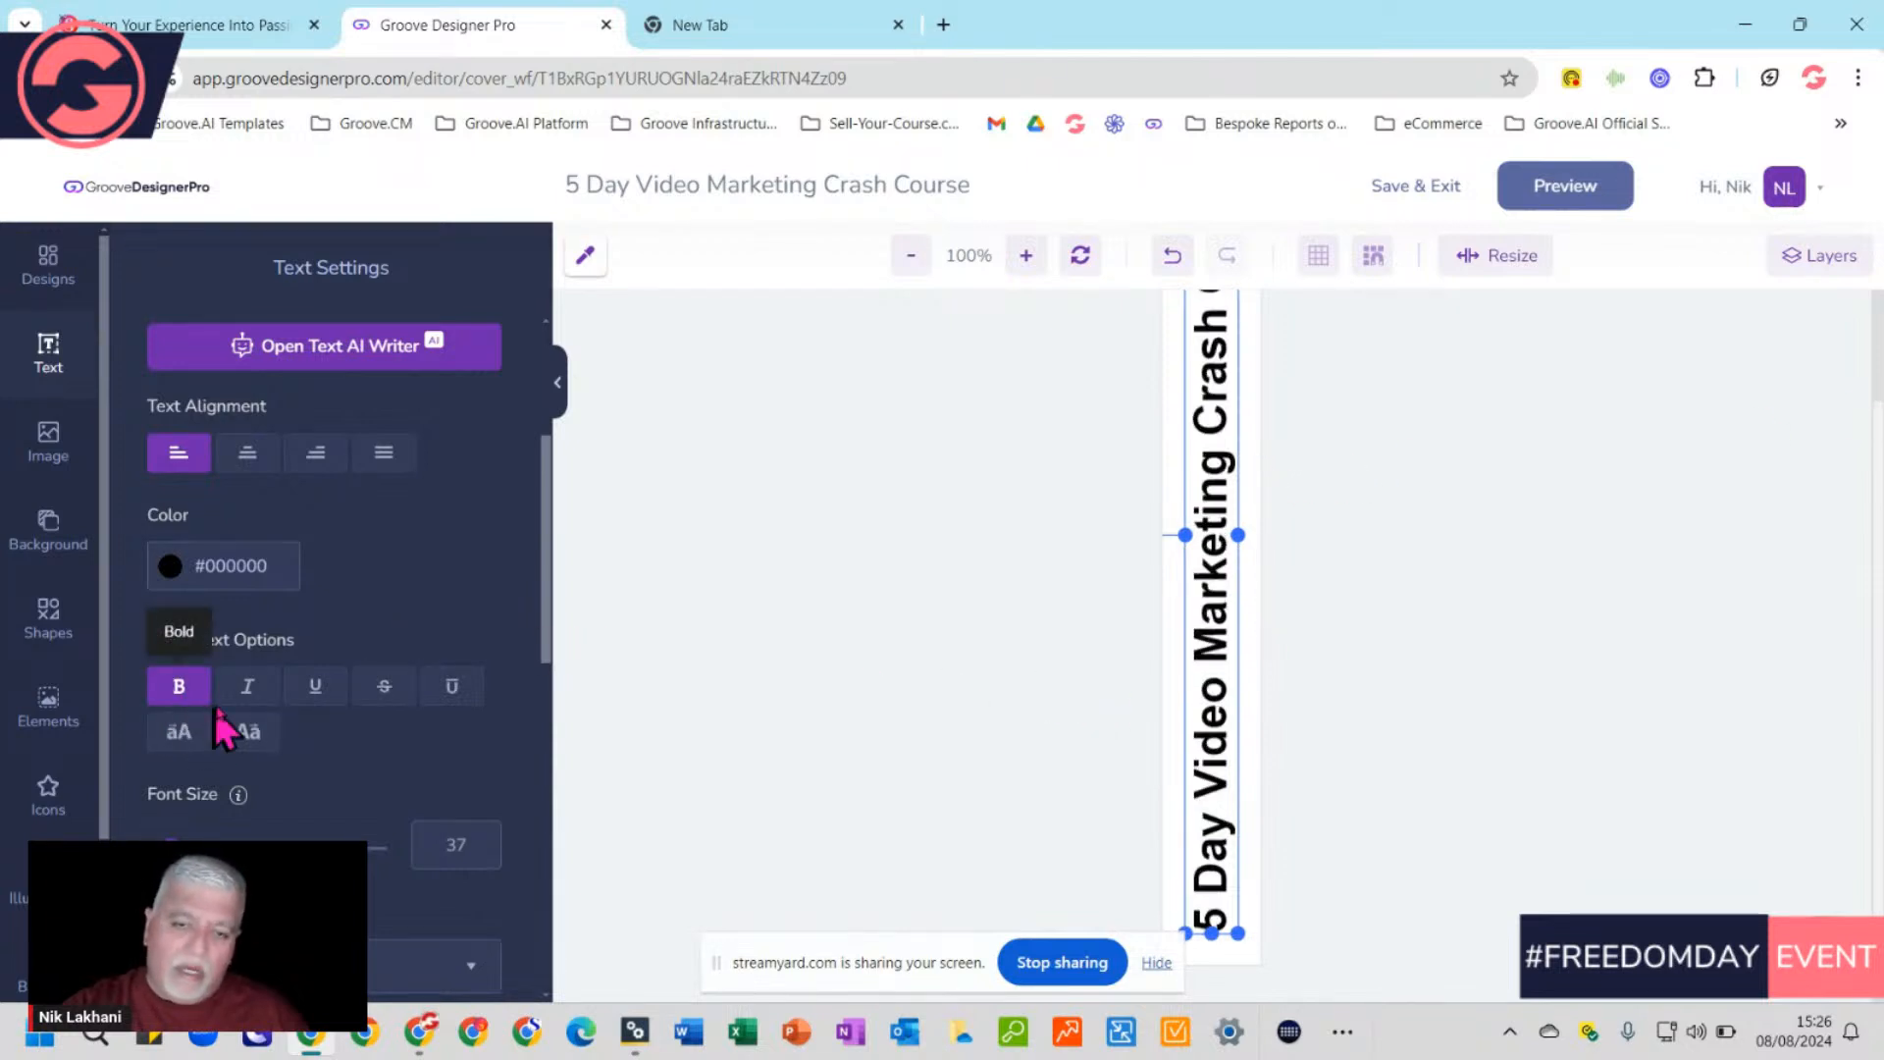
pyautogui.click(245, 689)
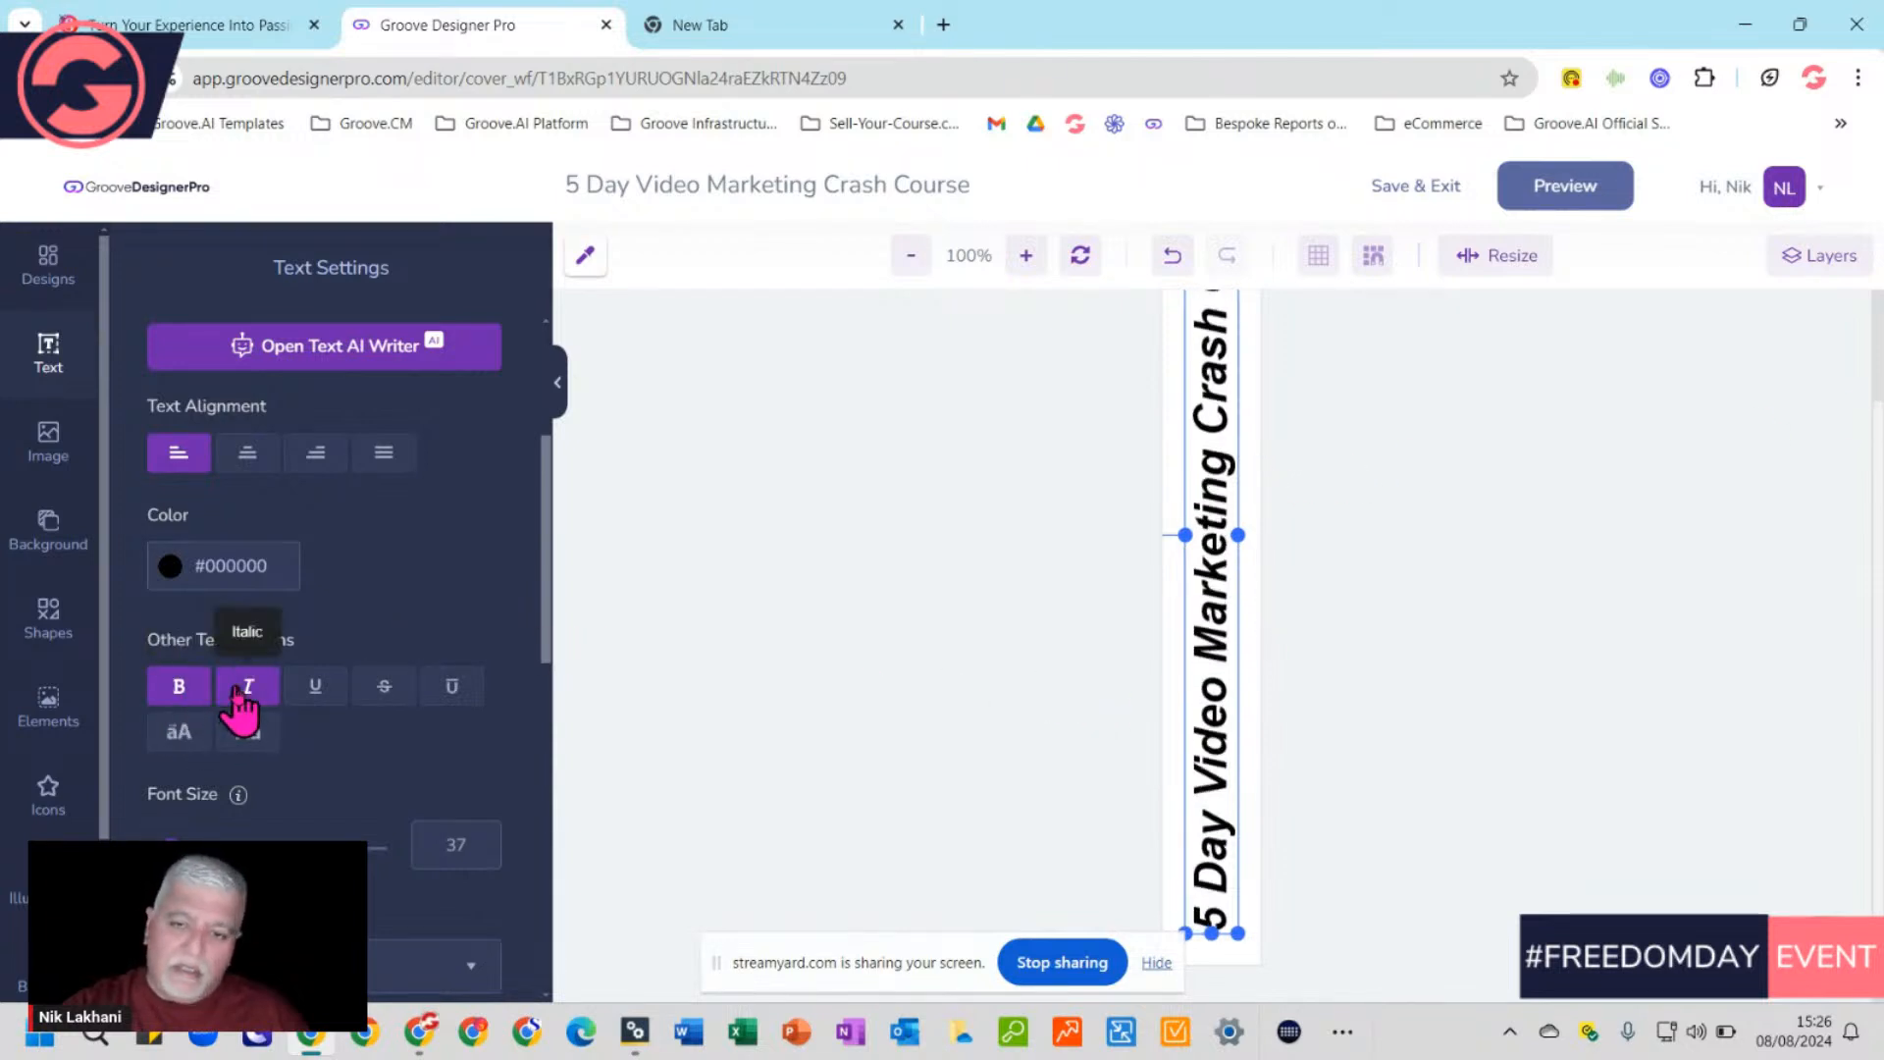
pyautogui.click(318, 694)
pyautogui.click(318, 695)
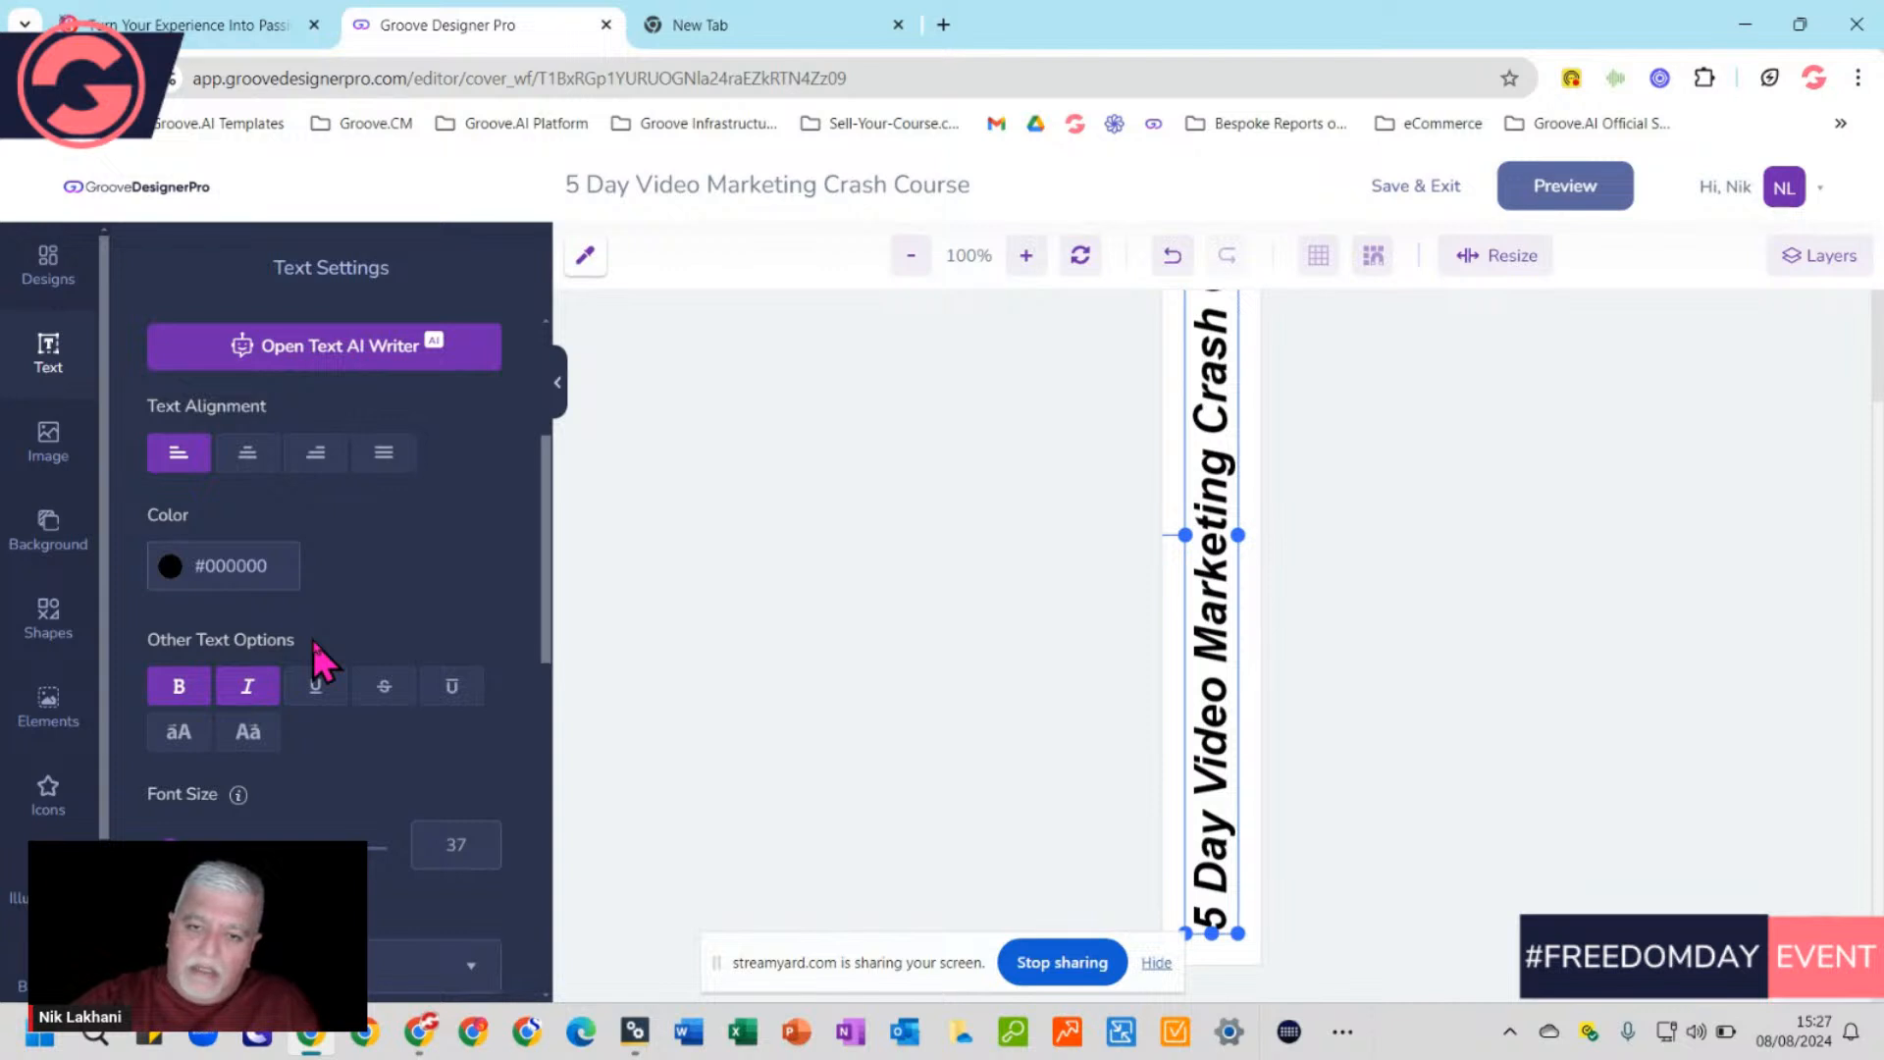
# Color the spine title white (#FFFFFF) and bring up the spine's Background Settings
pyautogui.click(221, 572)
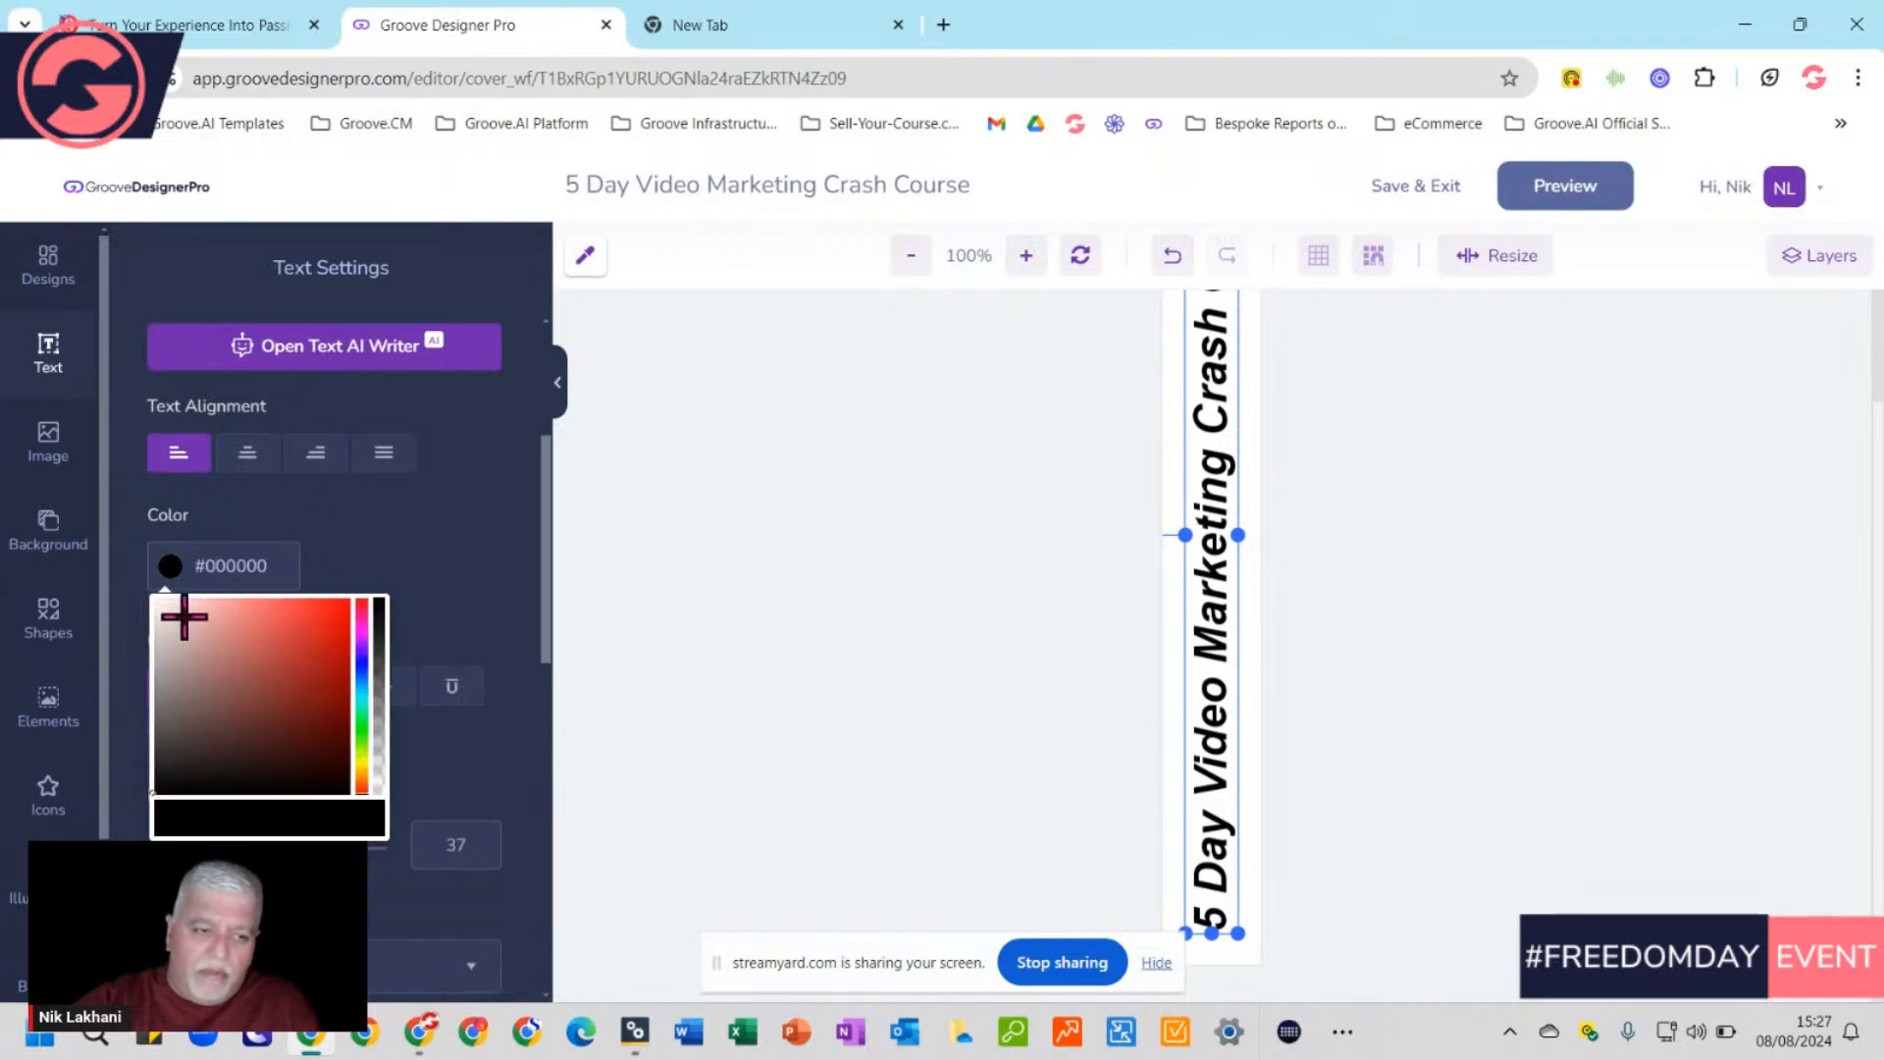
pyautogui.moveTo(183, 616); pyautogui.dragTo(152, 620)
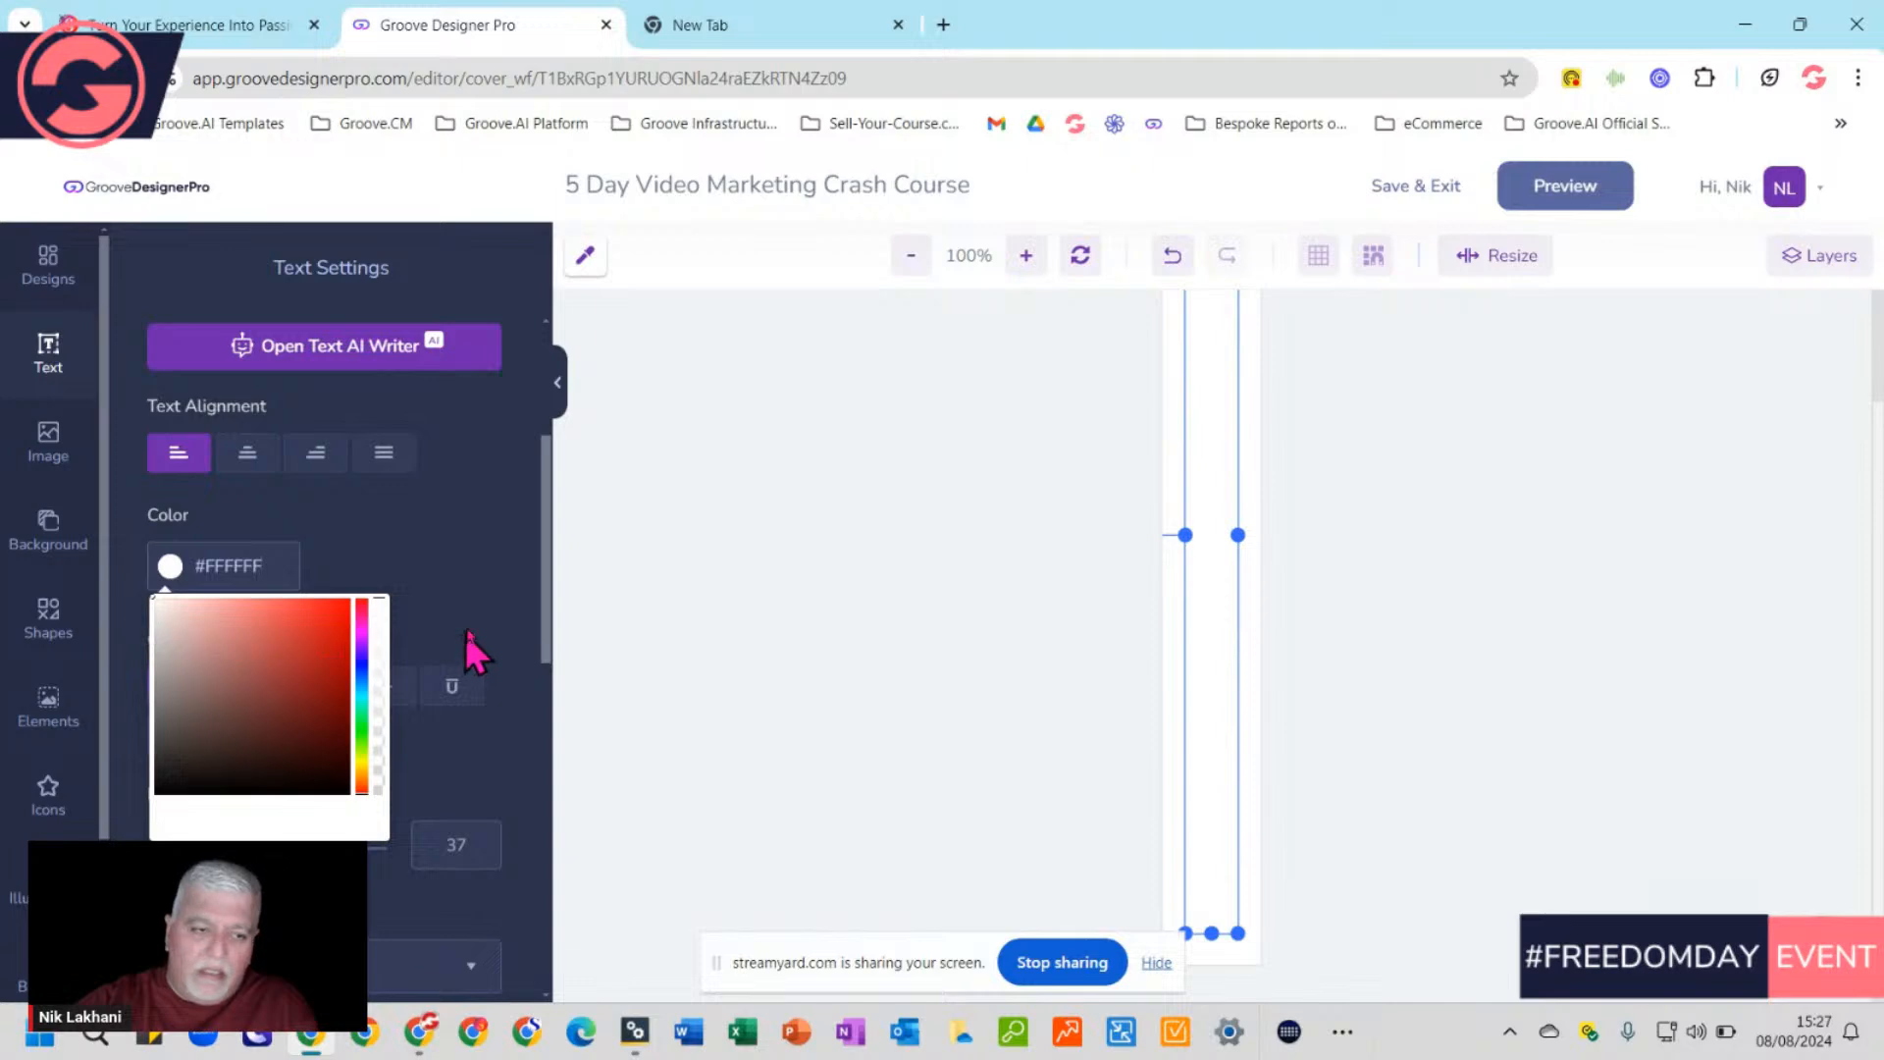
pyautogui.click(461, 555)
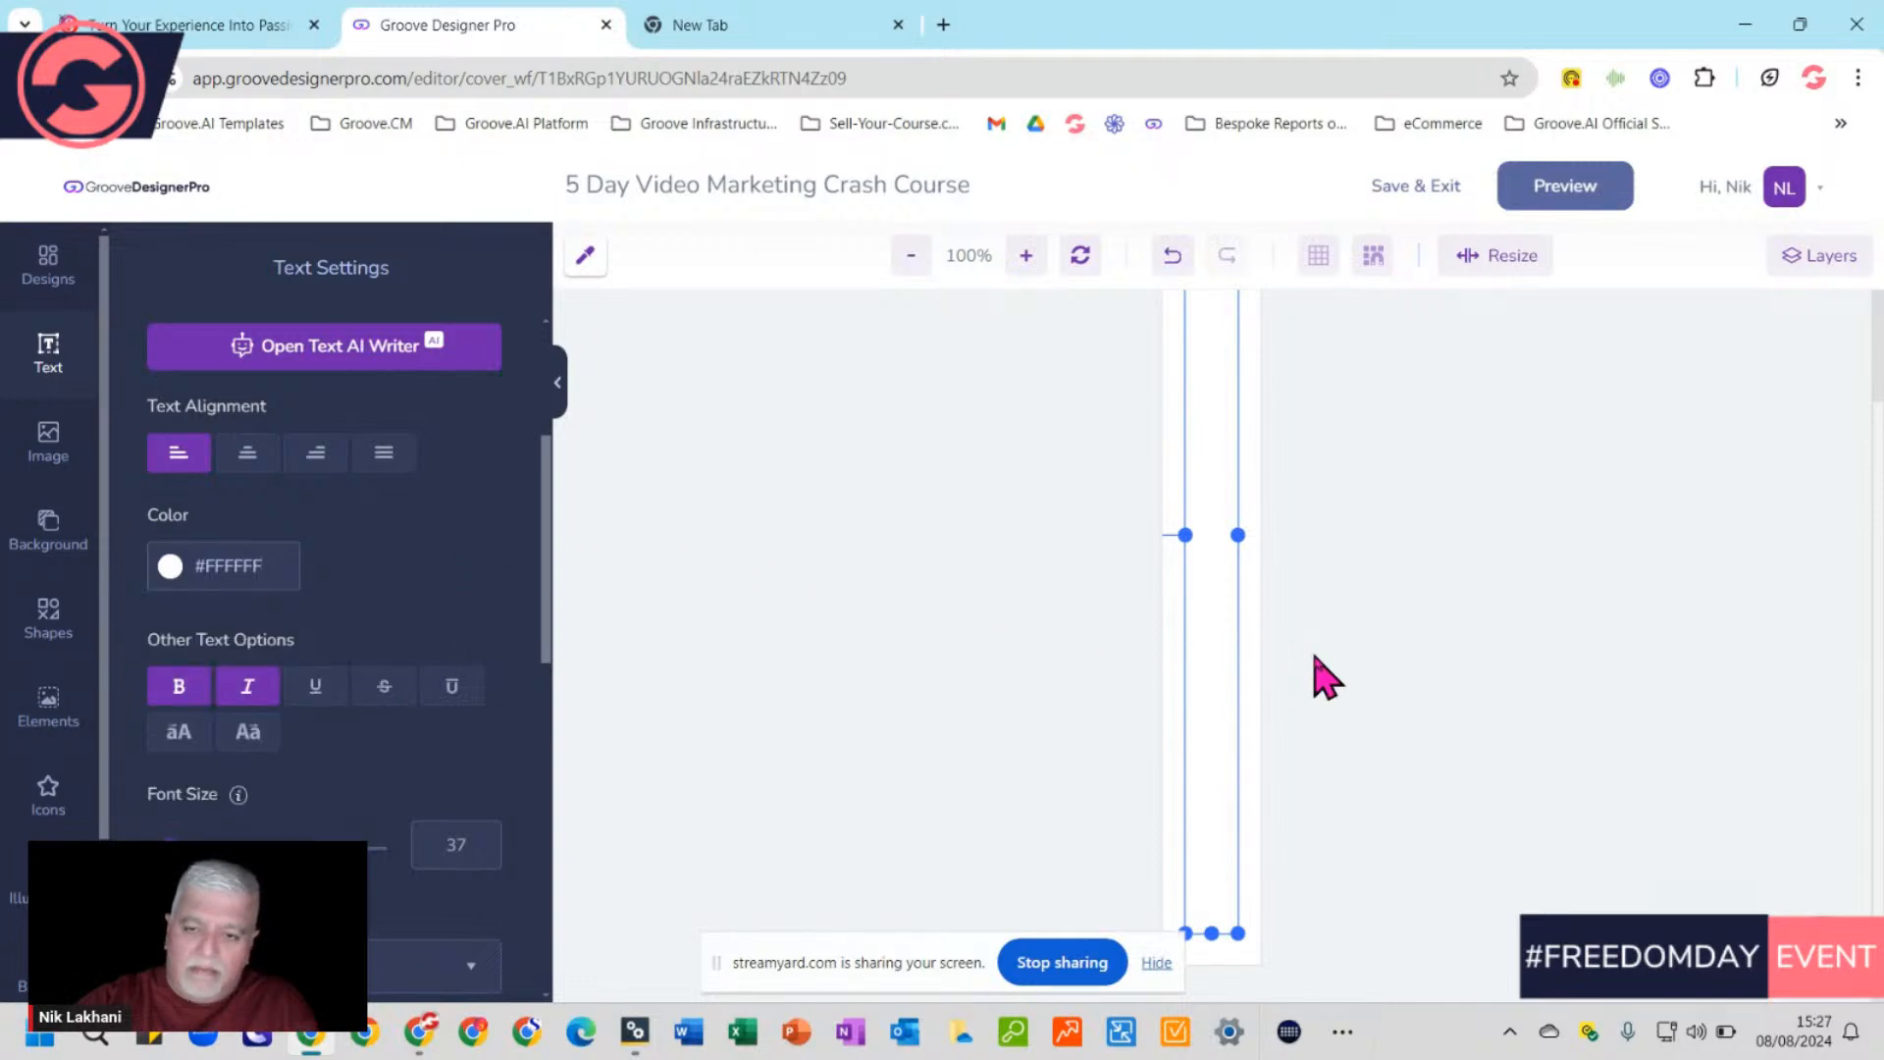
pyautogui.click(1266, 695)
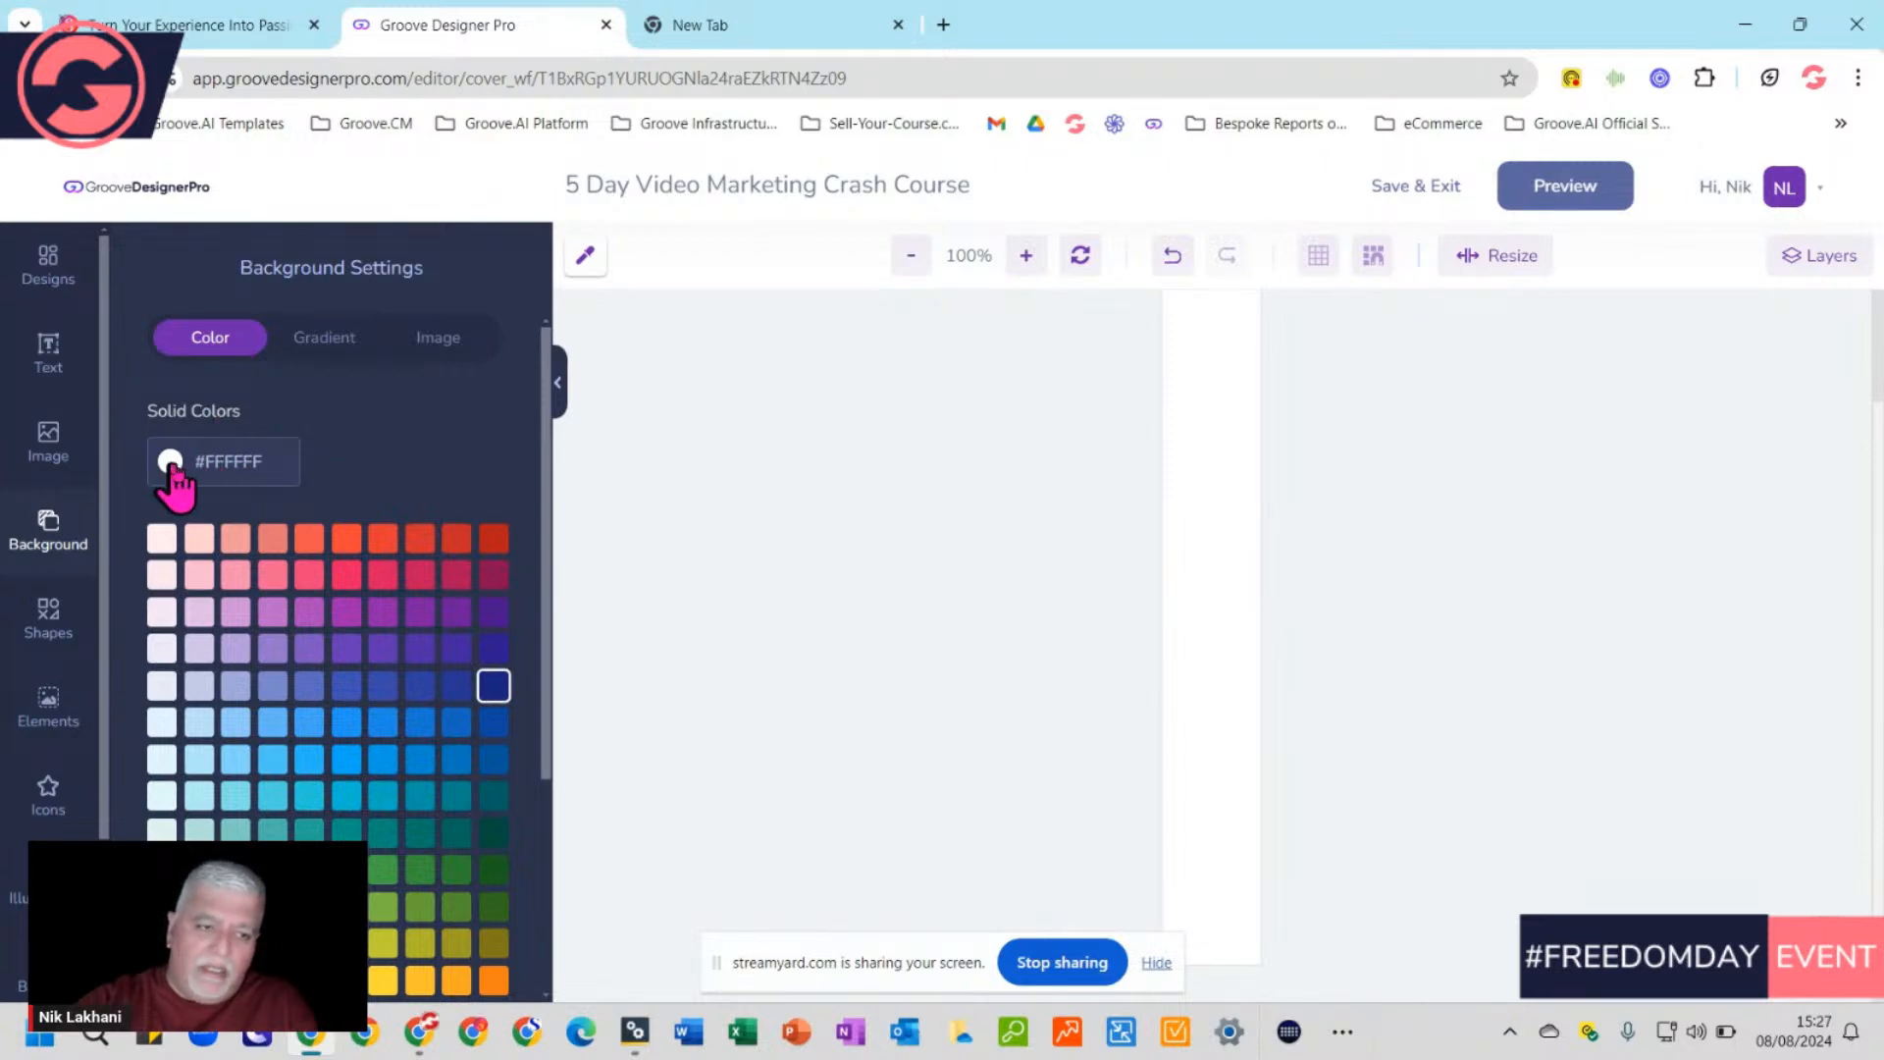
# Set the spine background to solid blue #16379D, pasted from clipboard history
pyautogui.click(493, 687)
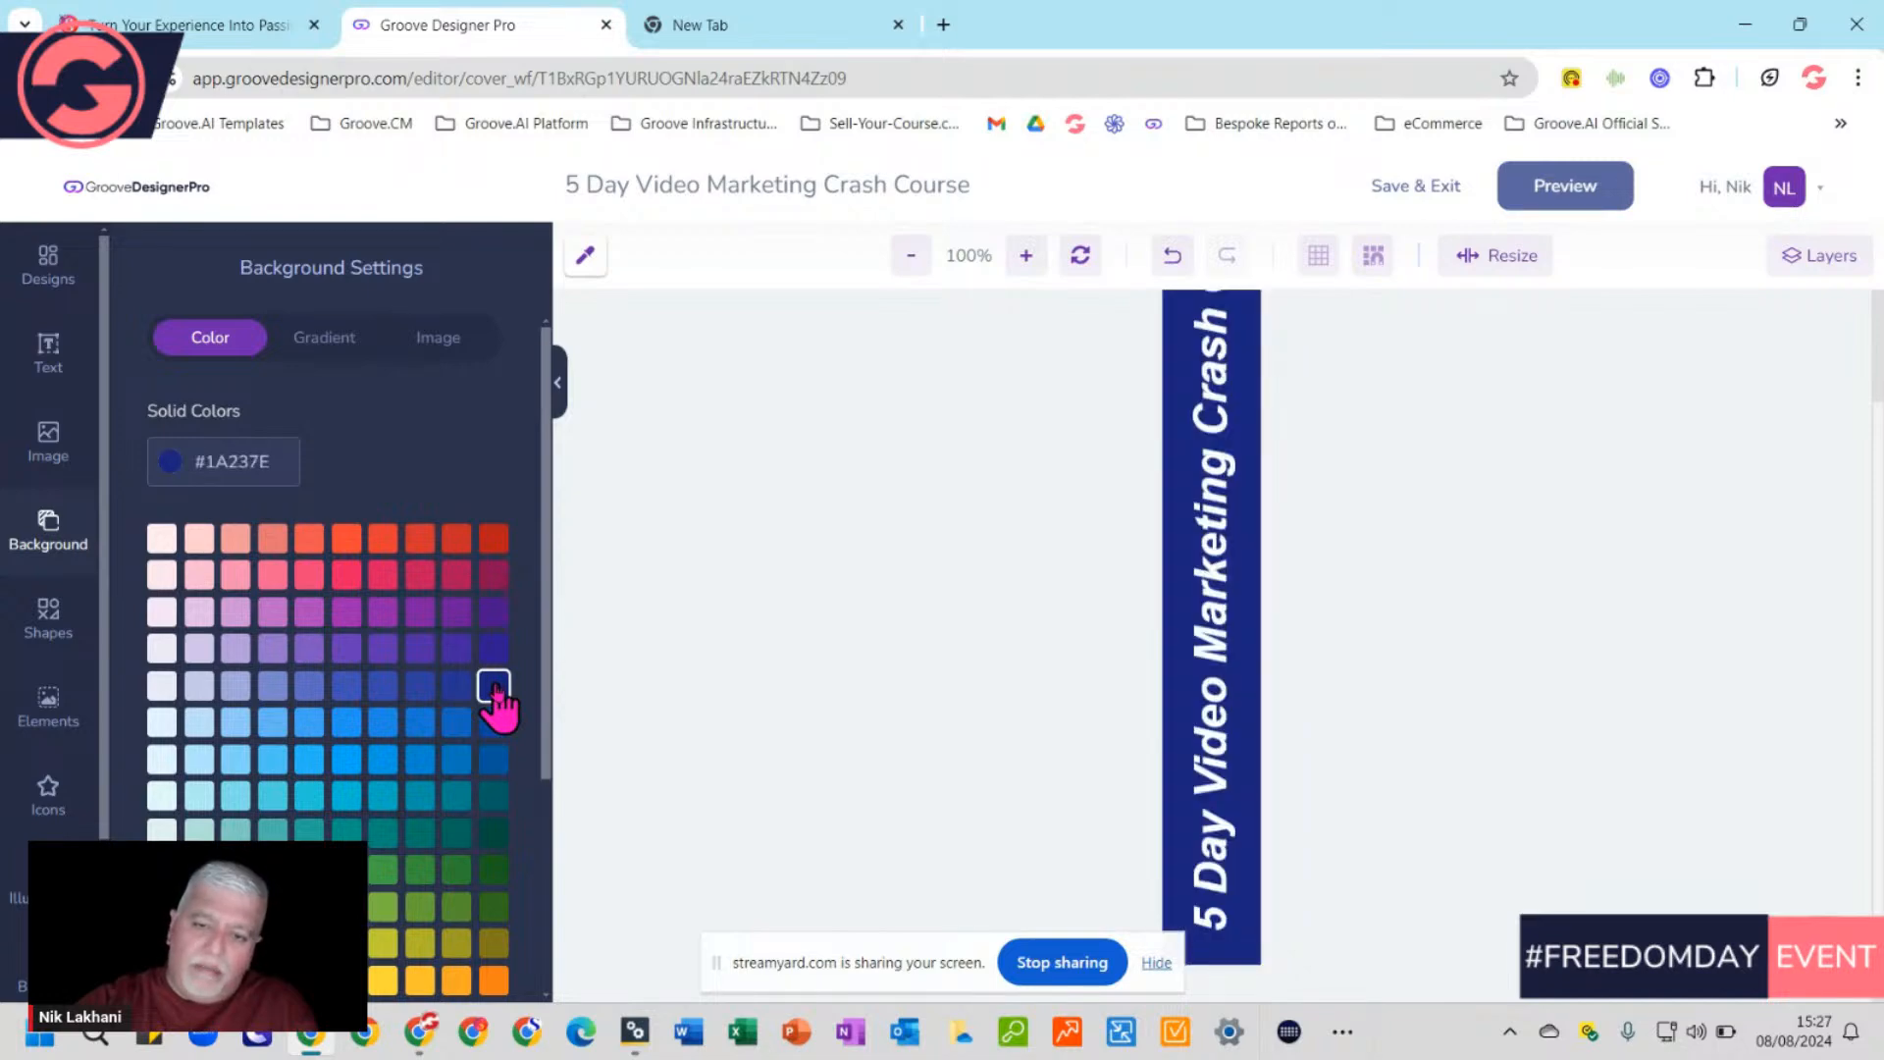
pyautogui.doubleClick(219, 471)
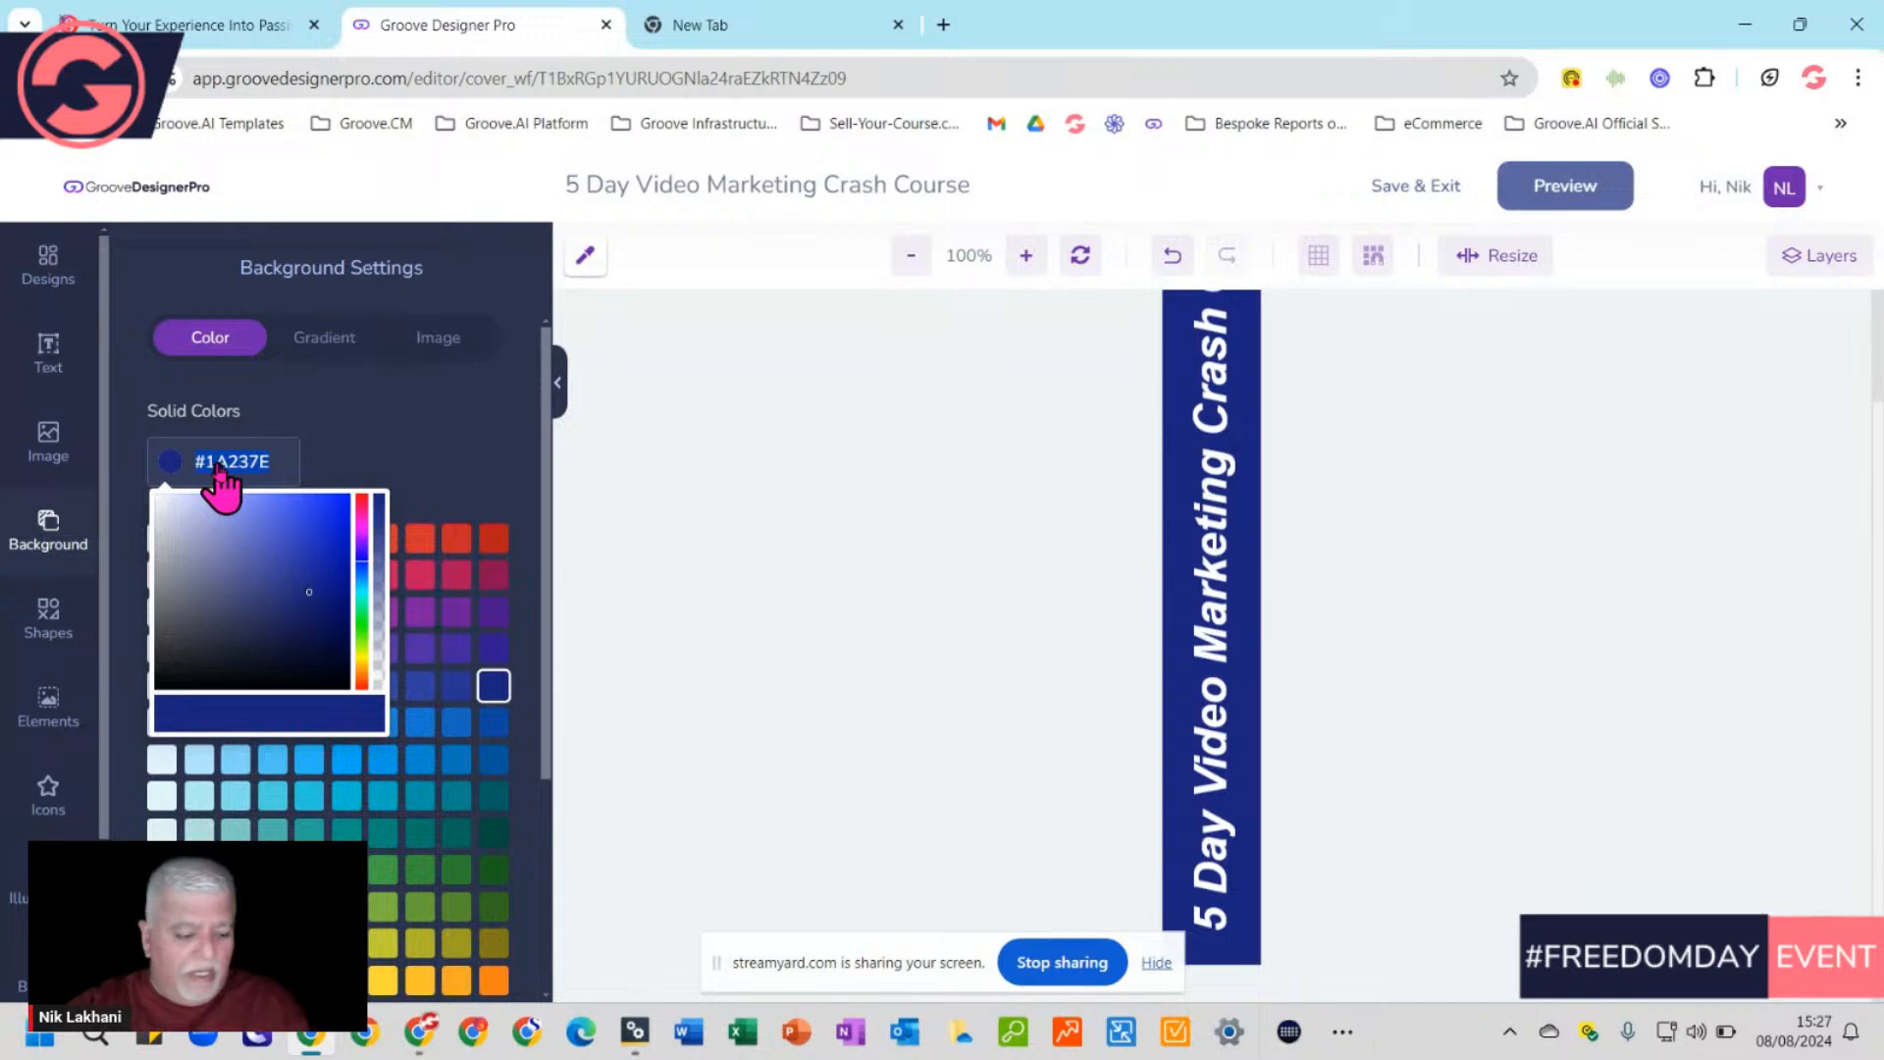
pyautogui.press('super+v')
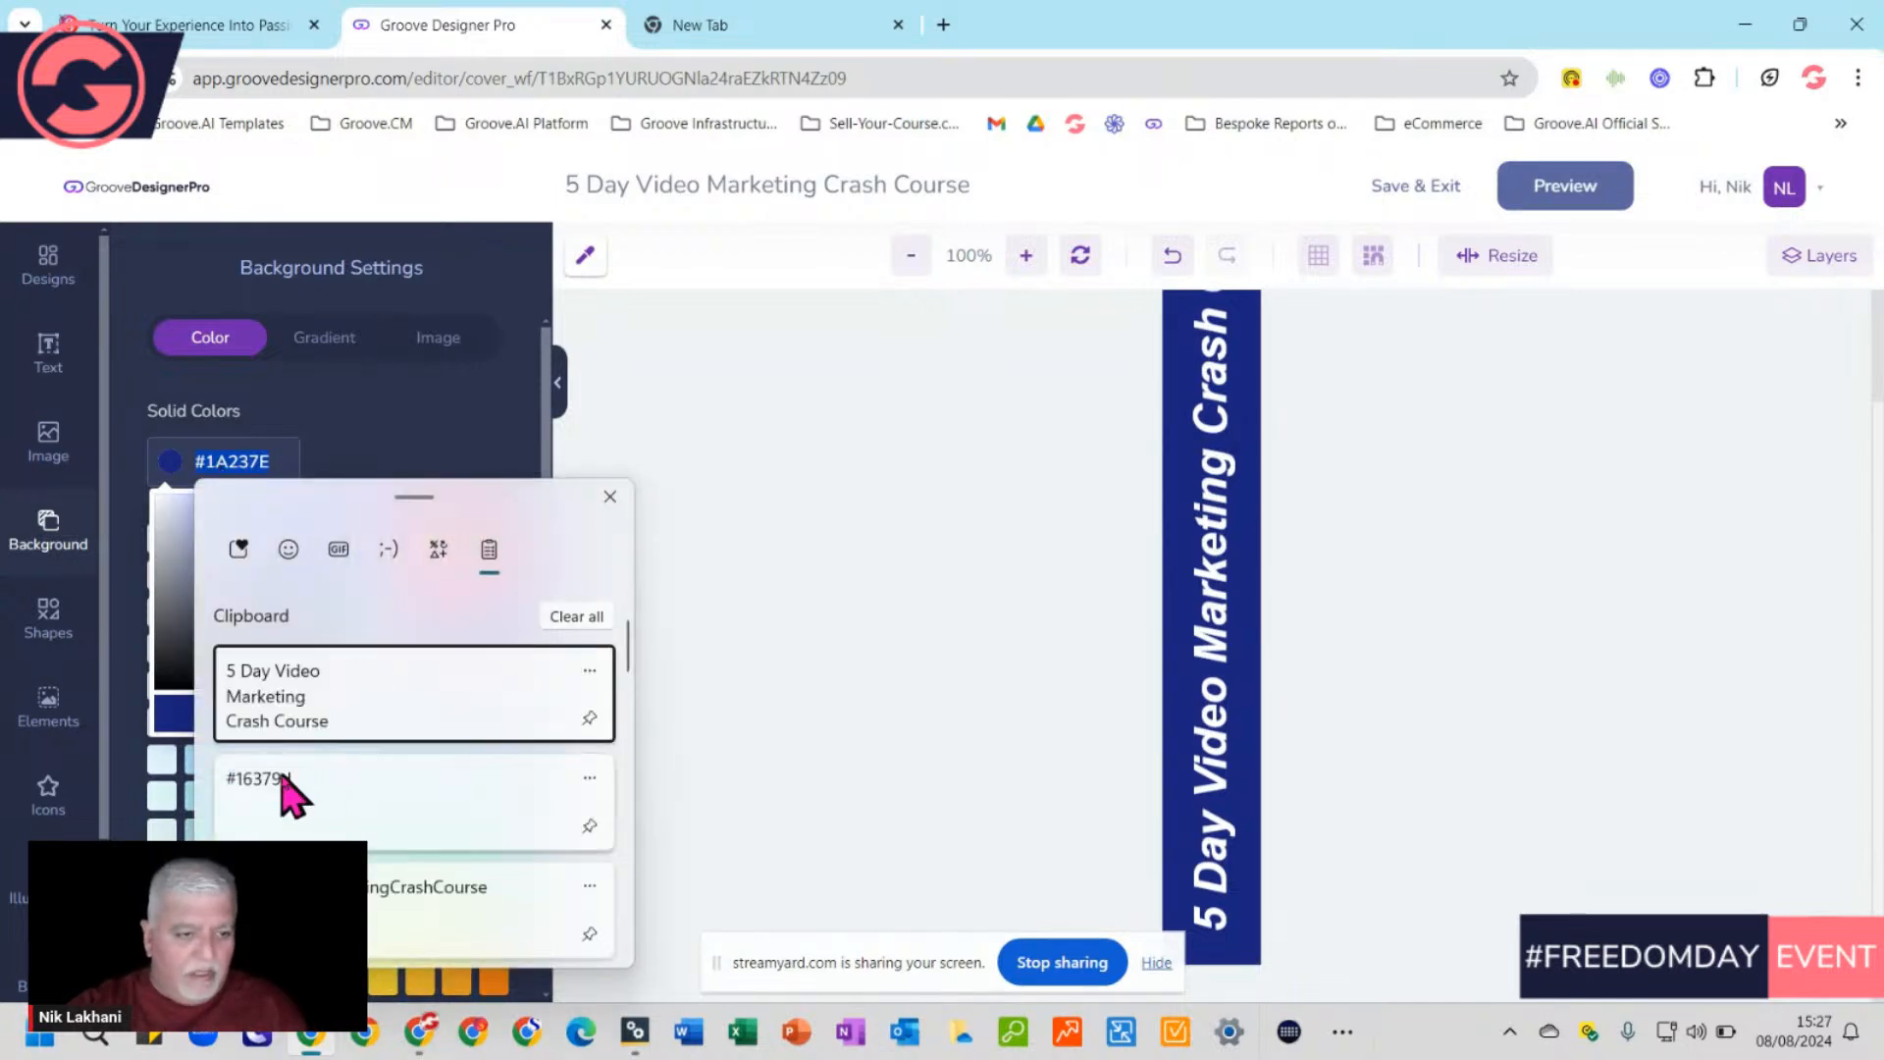
pyautogui.click(263, 782)
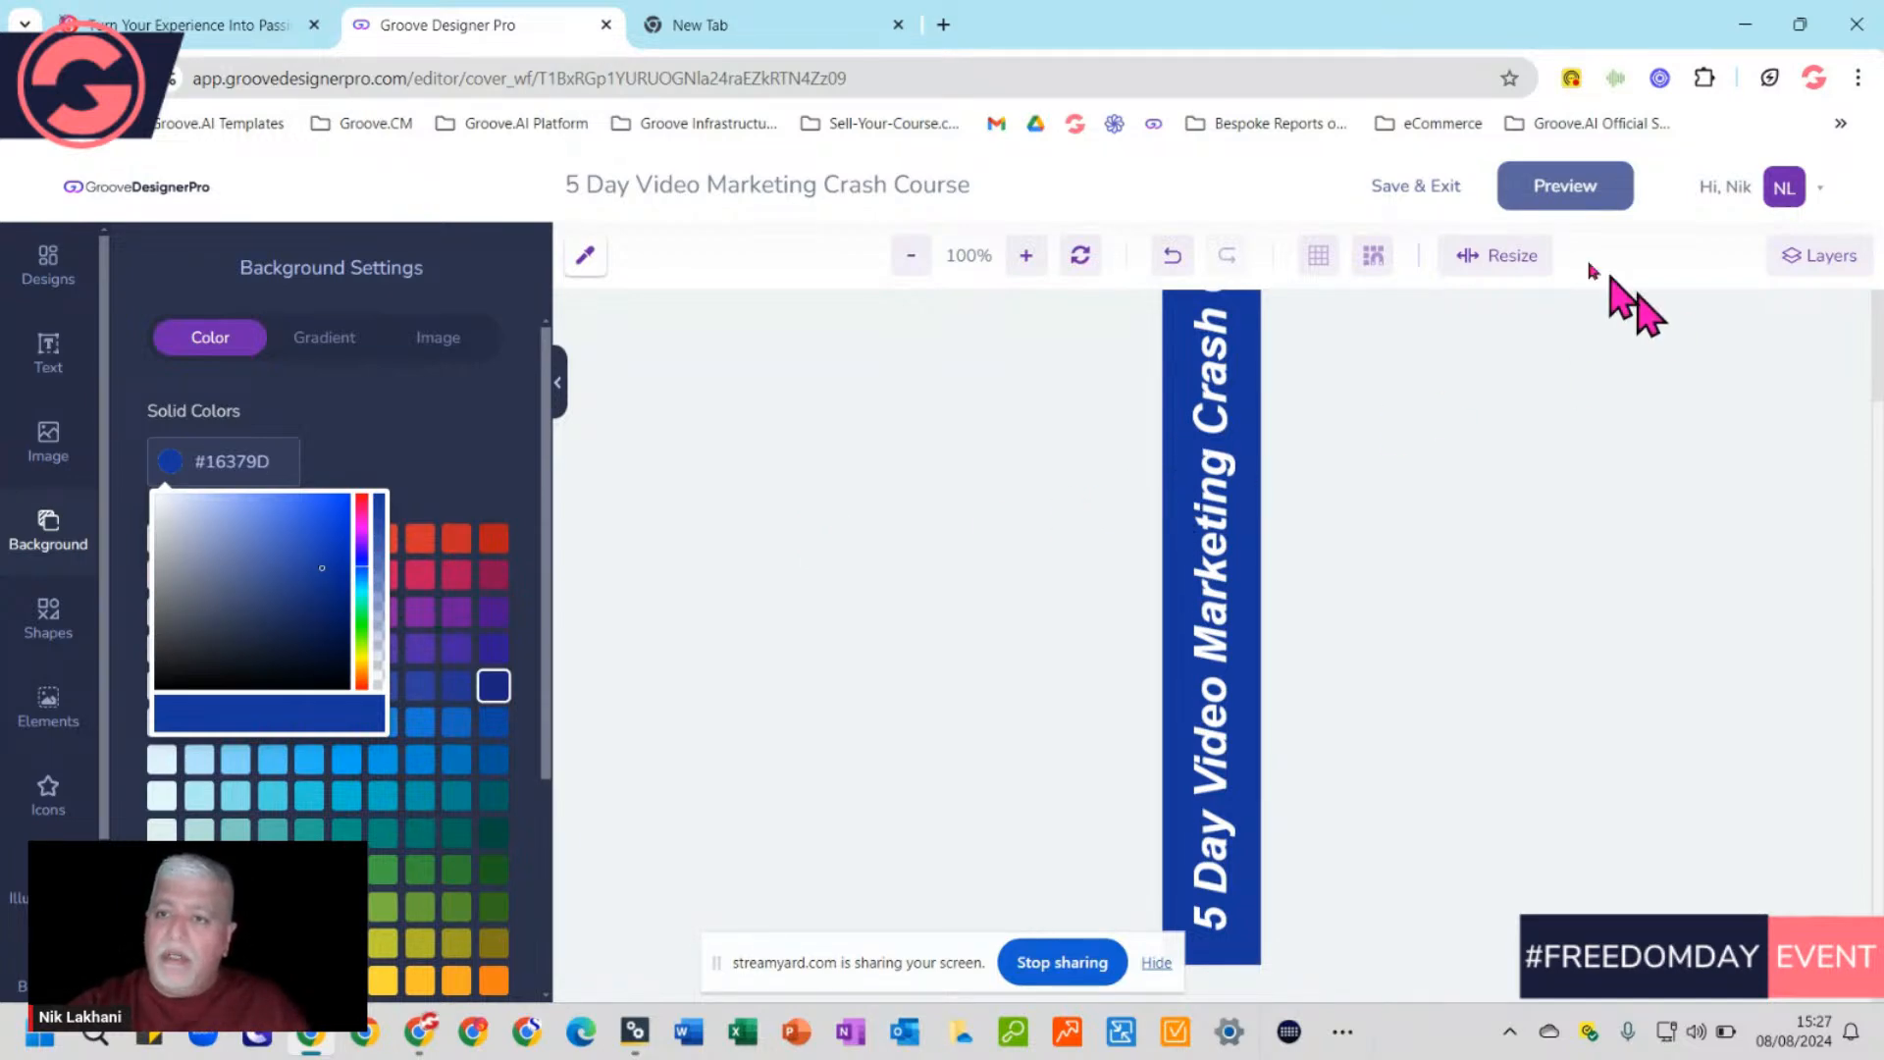
# Save the spine design and the book mockup, then review the blue 3D book
pyautogui.click(1422, 193)
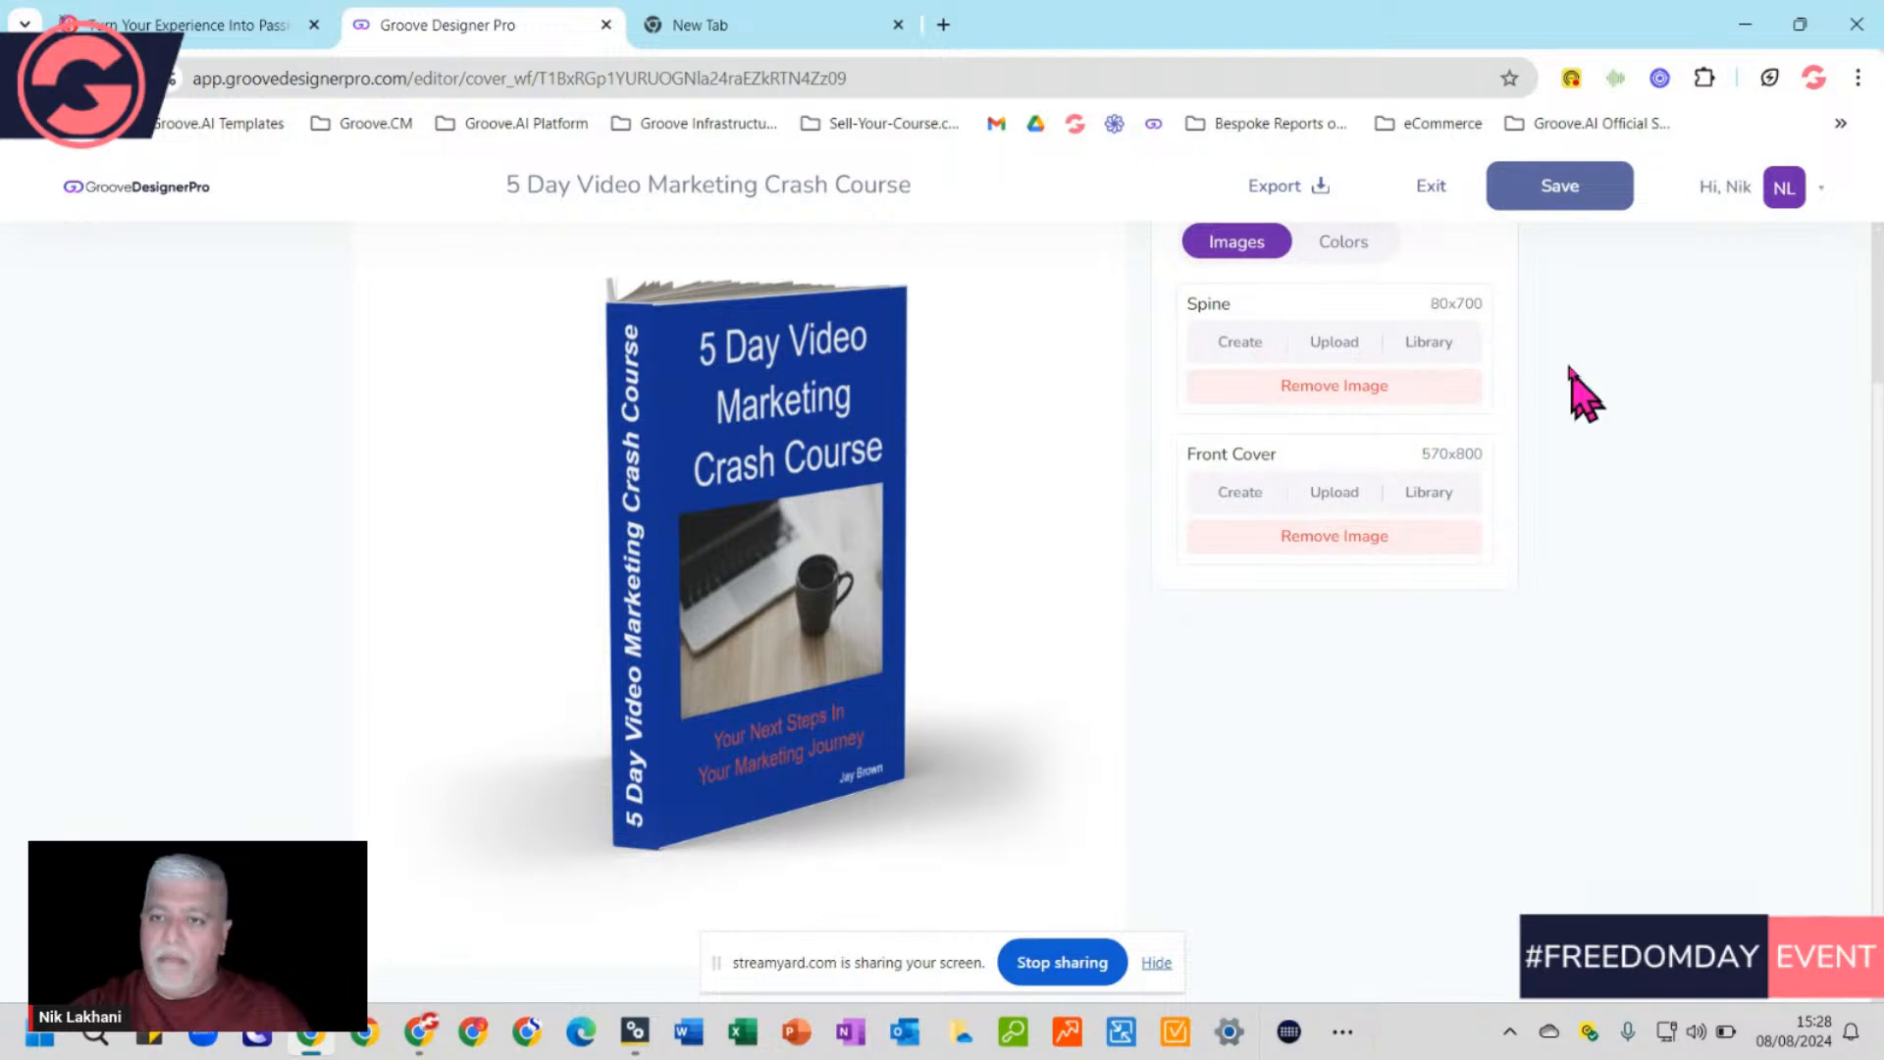
pyautogui.click(1559, 186)
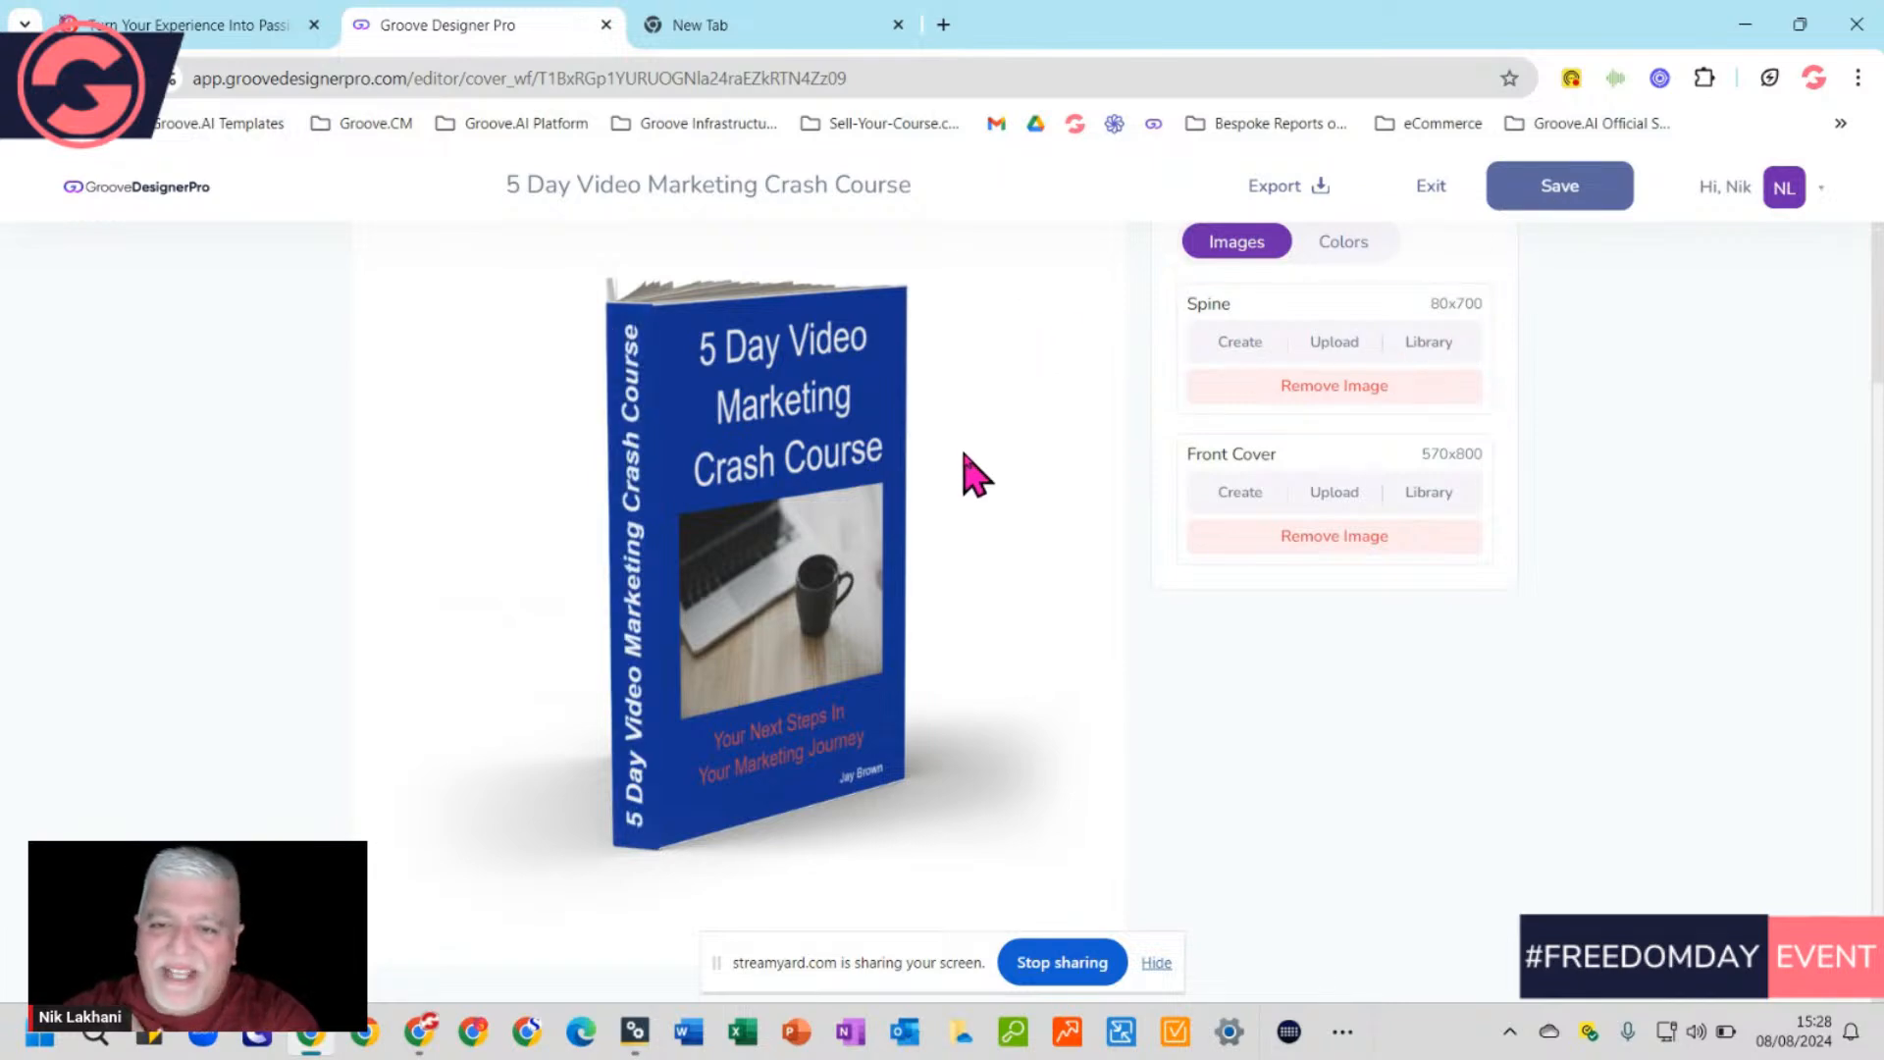
pyautogui.scroll(2, 1046, 562)
pyautogui.scroll(-2, 1047, 563)
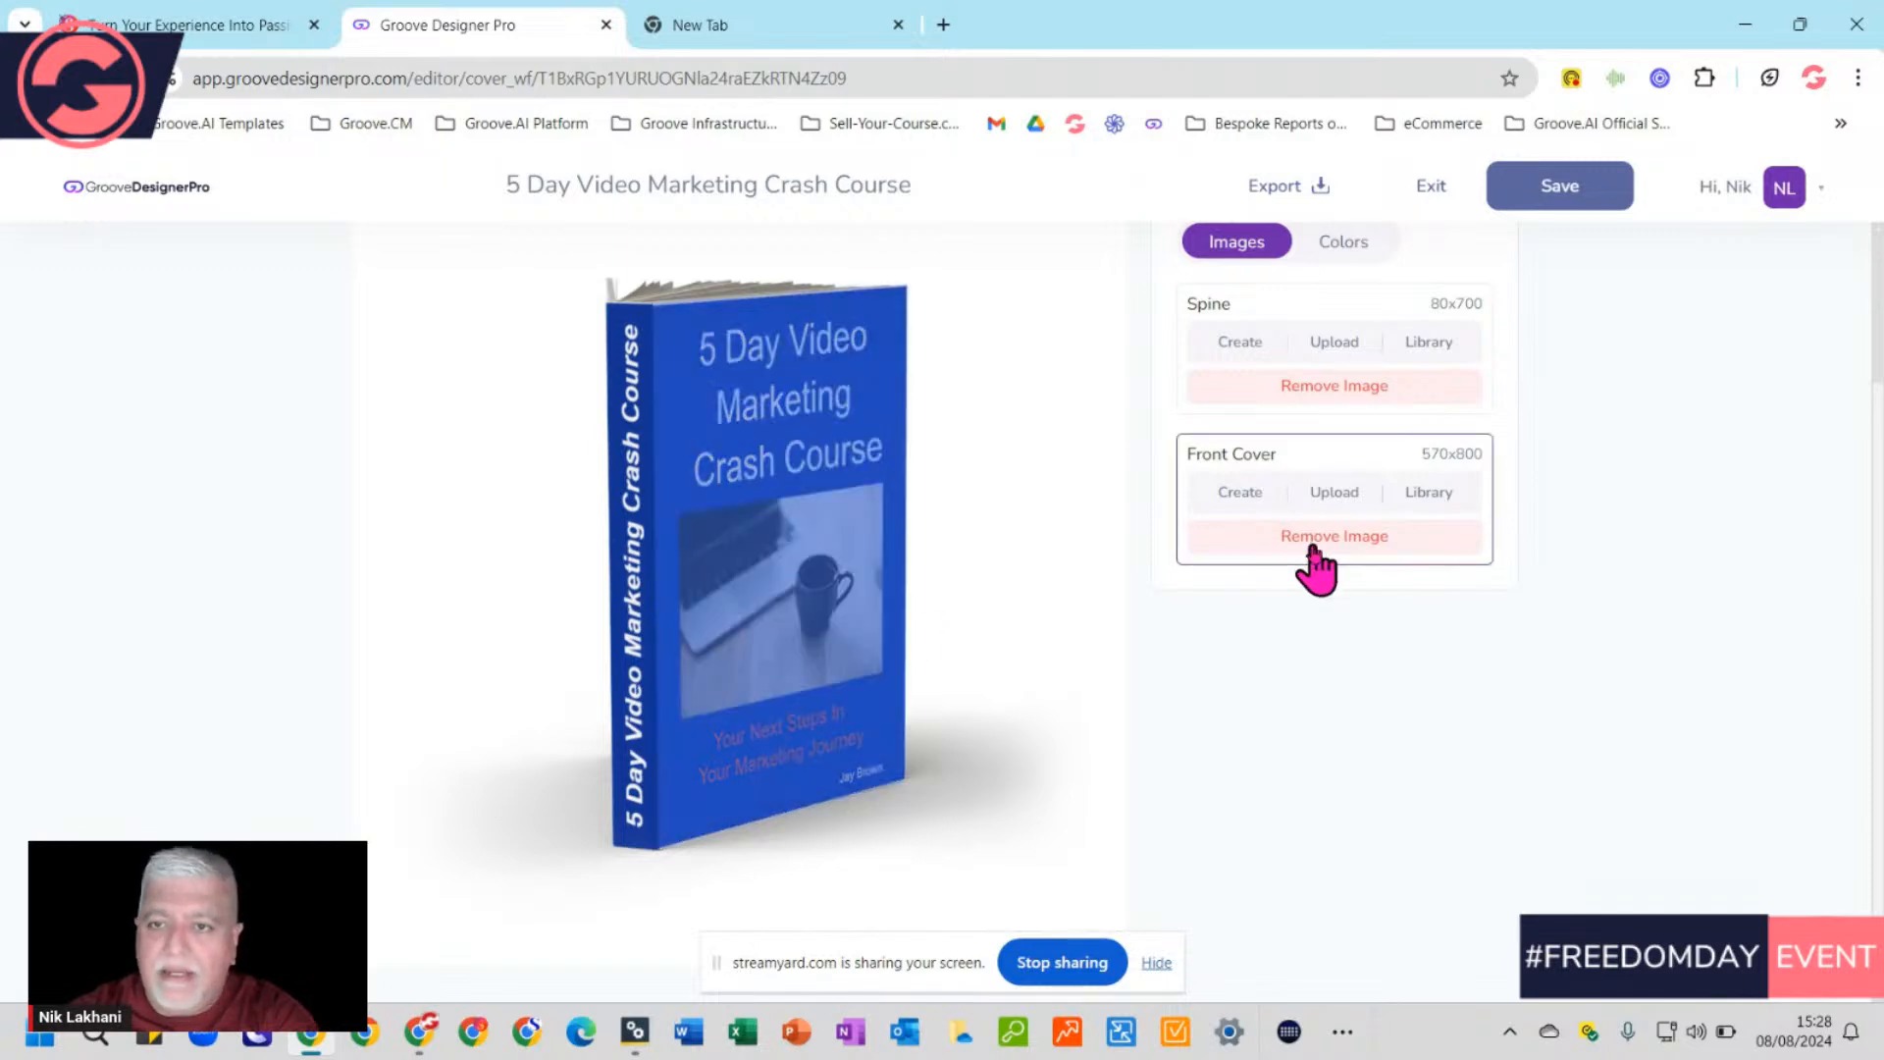
pyautogui.scroll(2, 1316, 559)
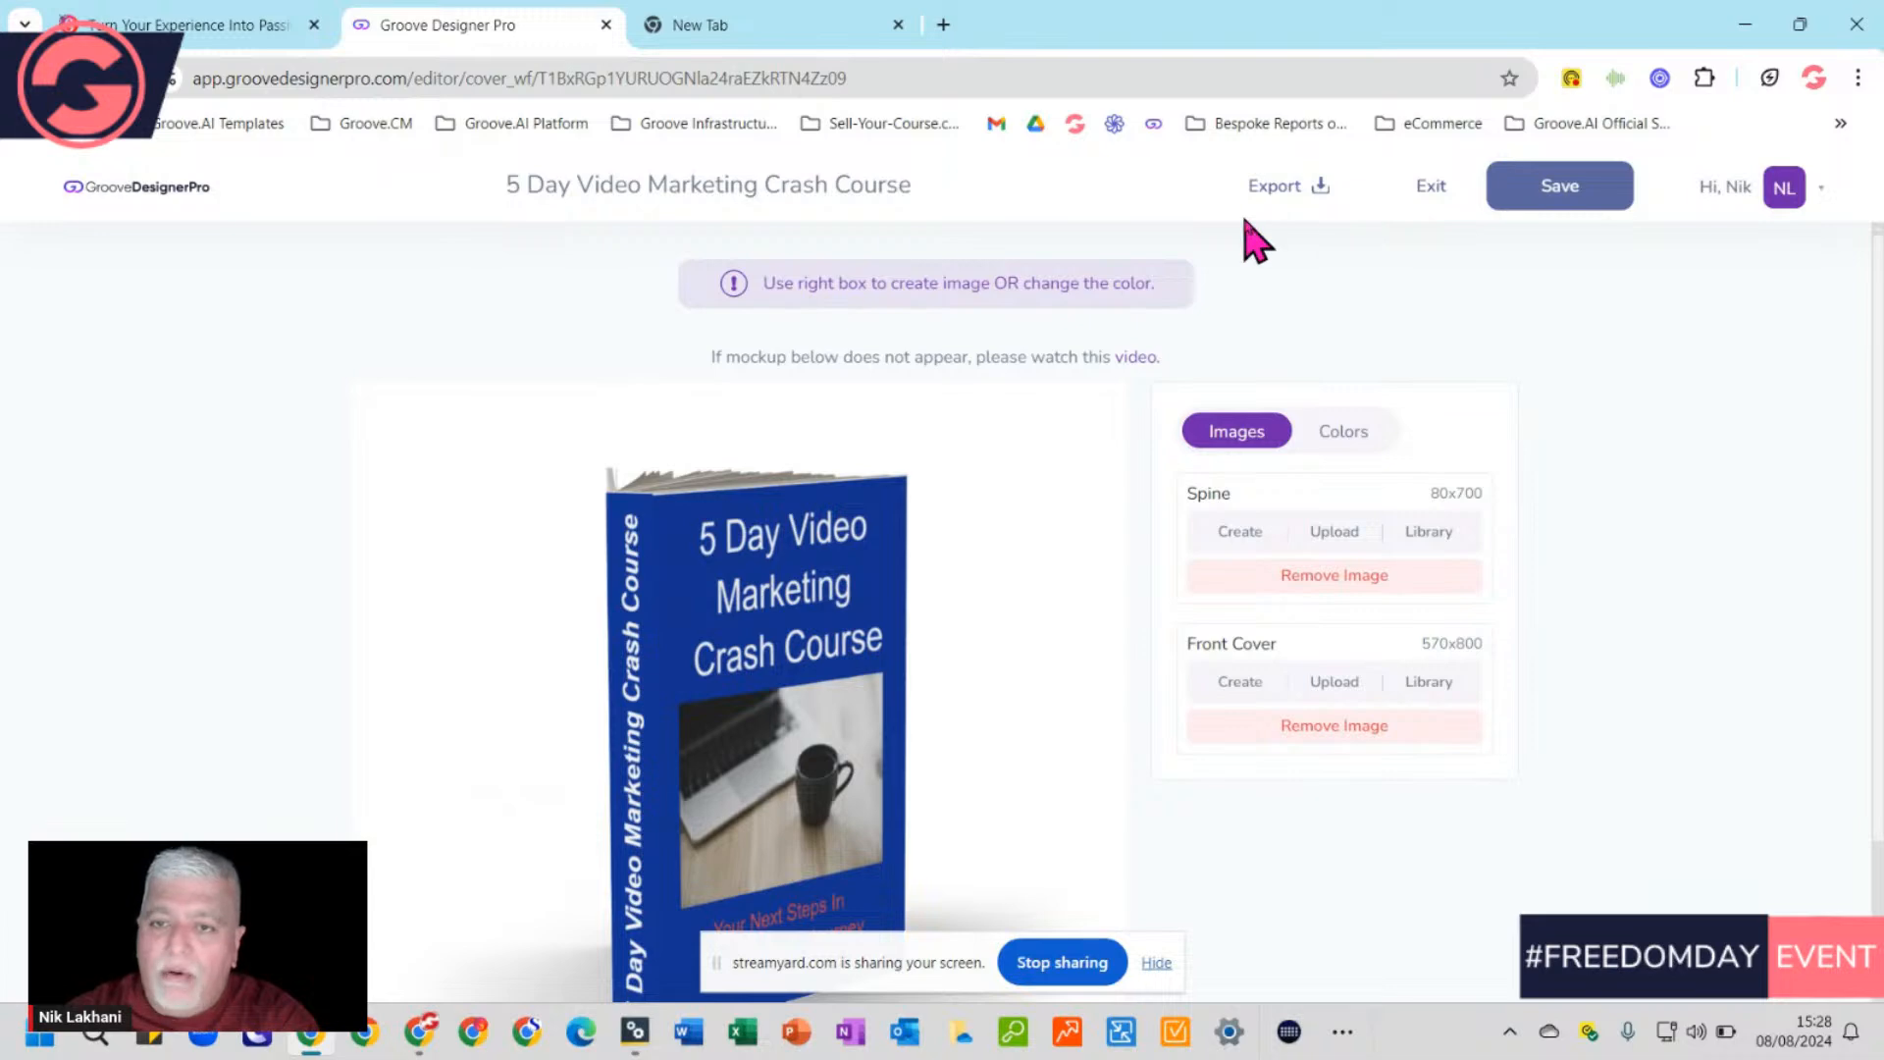
# Export the mockup as a 300 DPI PNG and show the downloaded file in its folder
pyautogui.click(1320, 194)
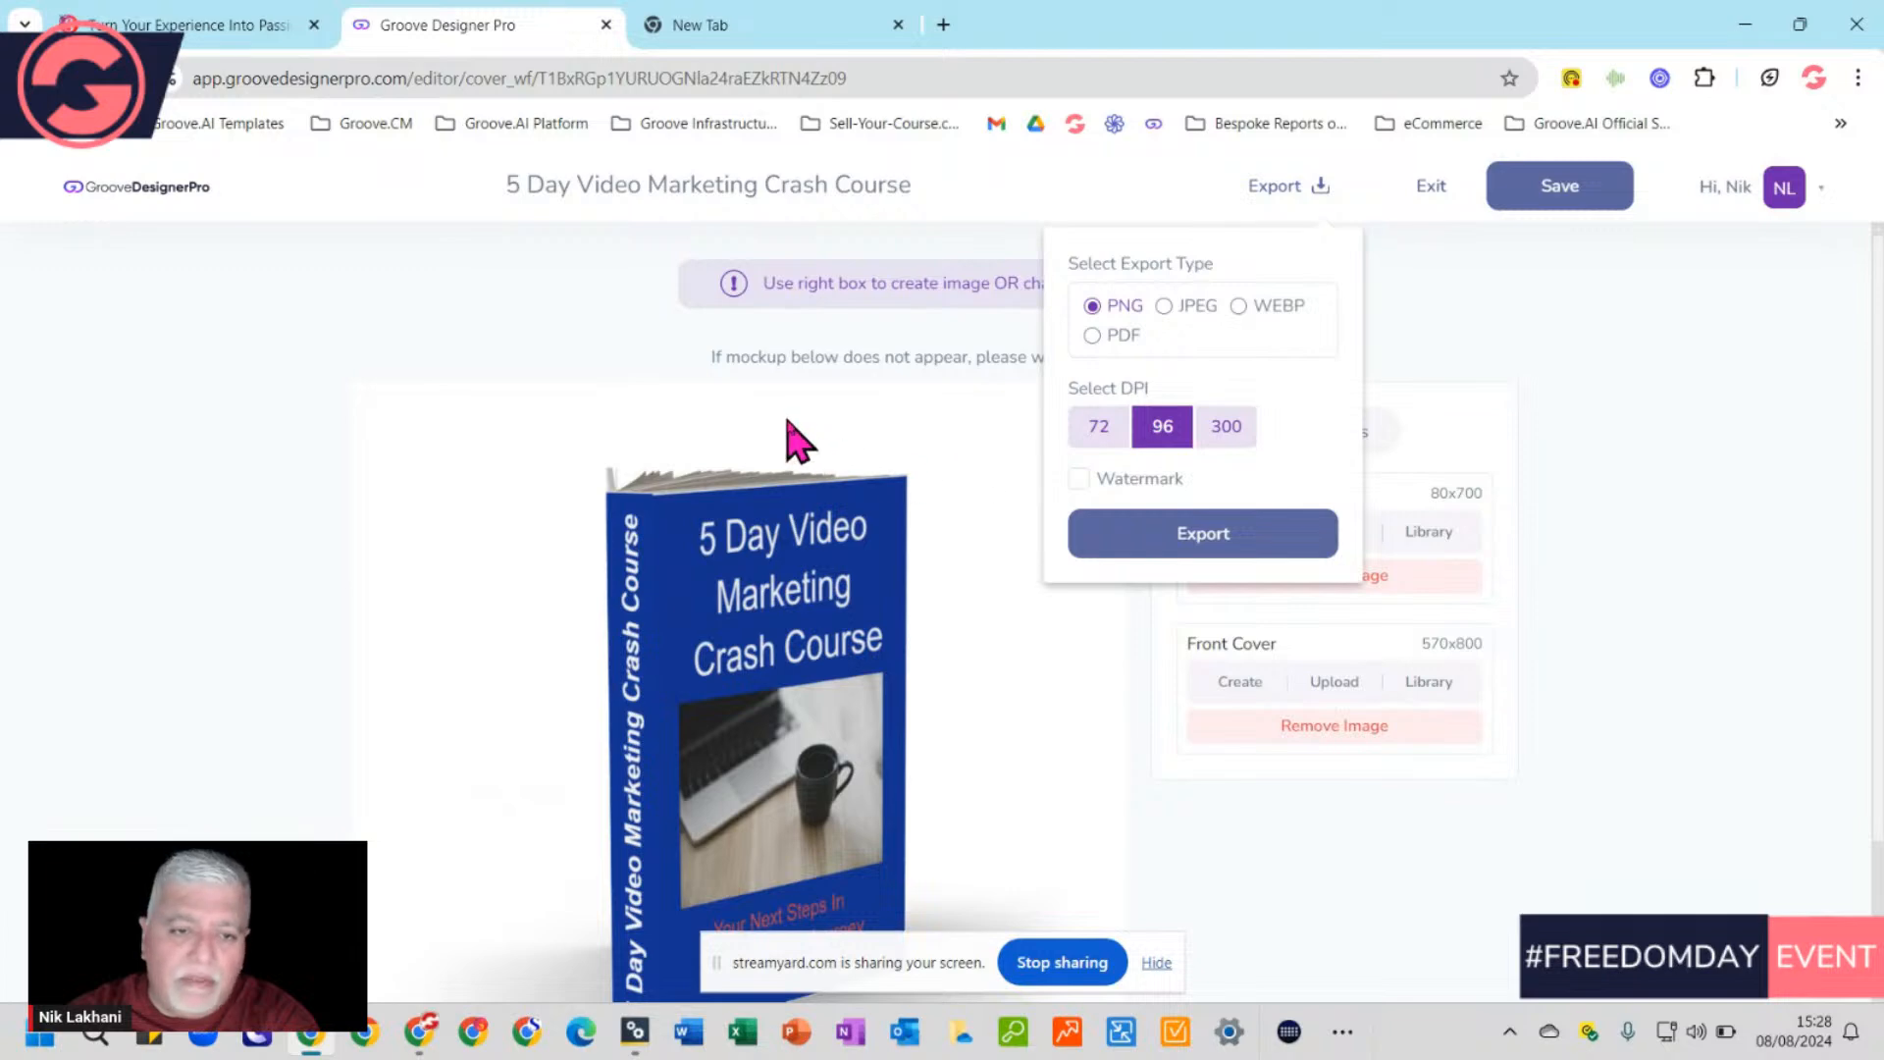
pyautogui.click(923, 447)
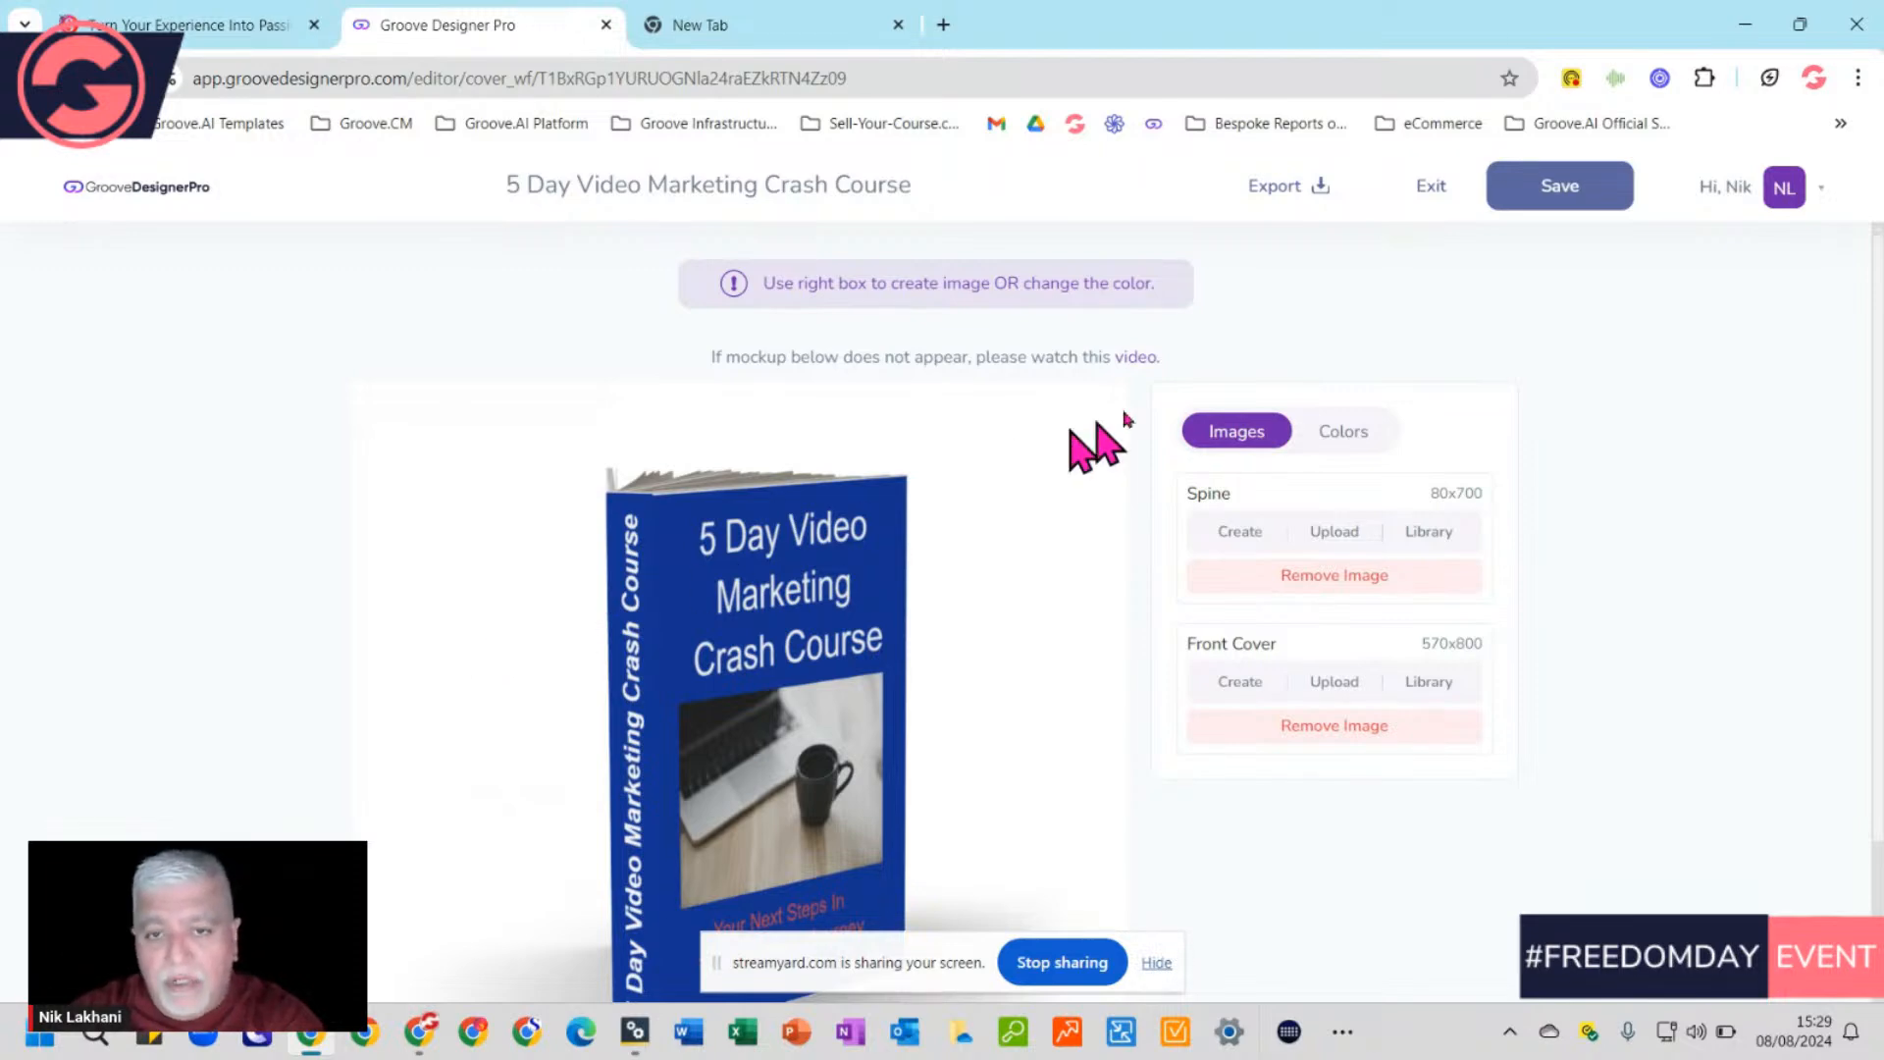
pyautogui.click(1282, 201)
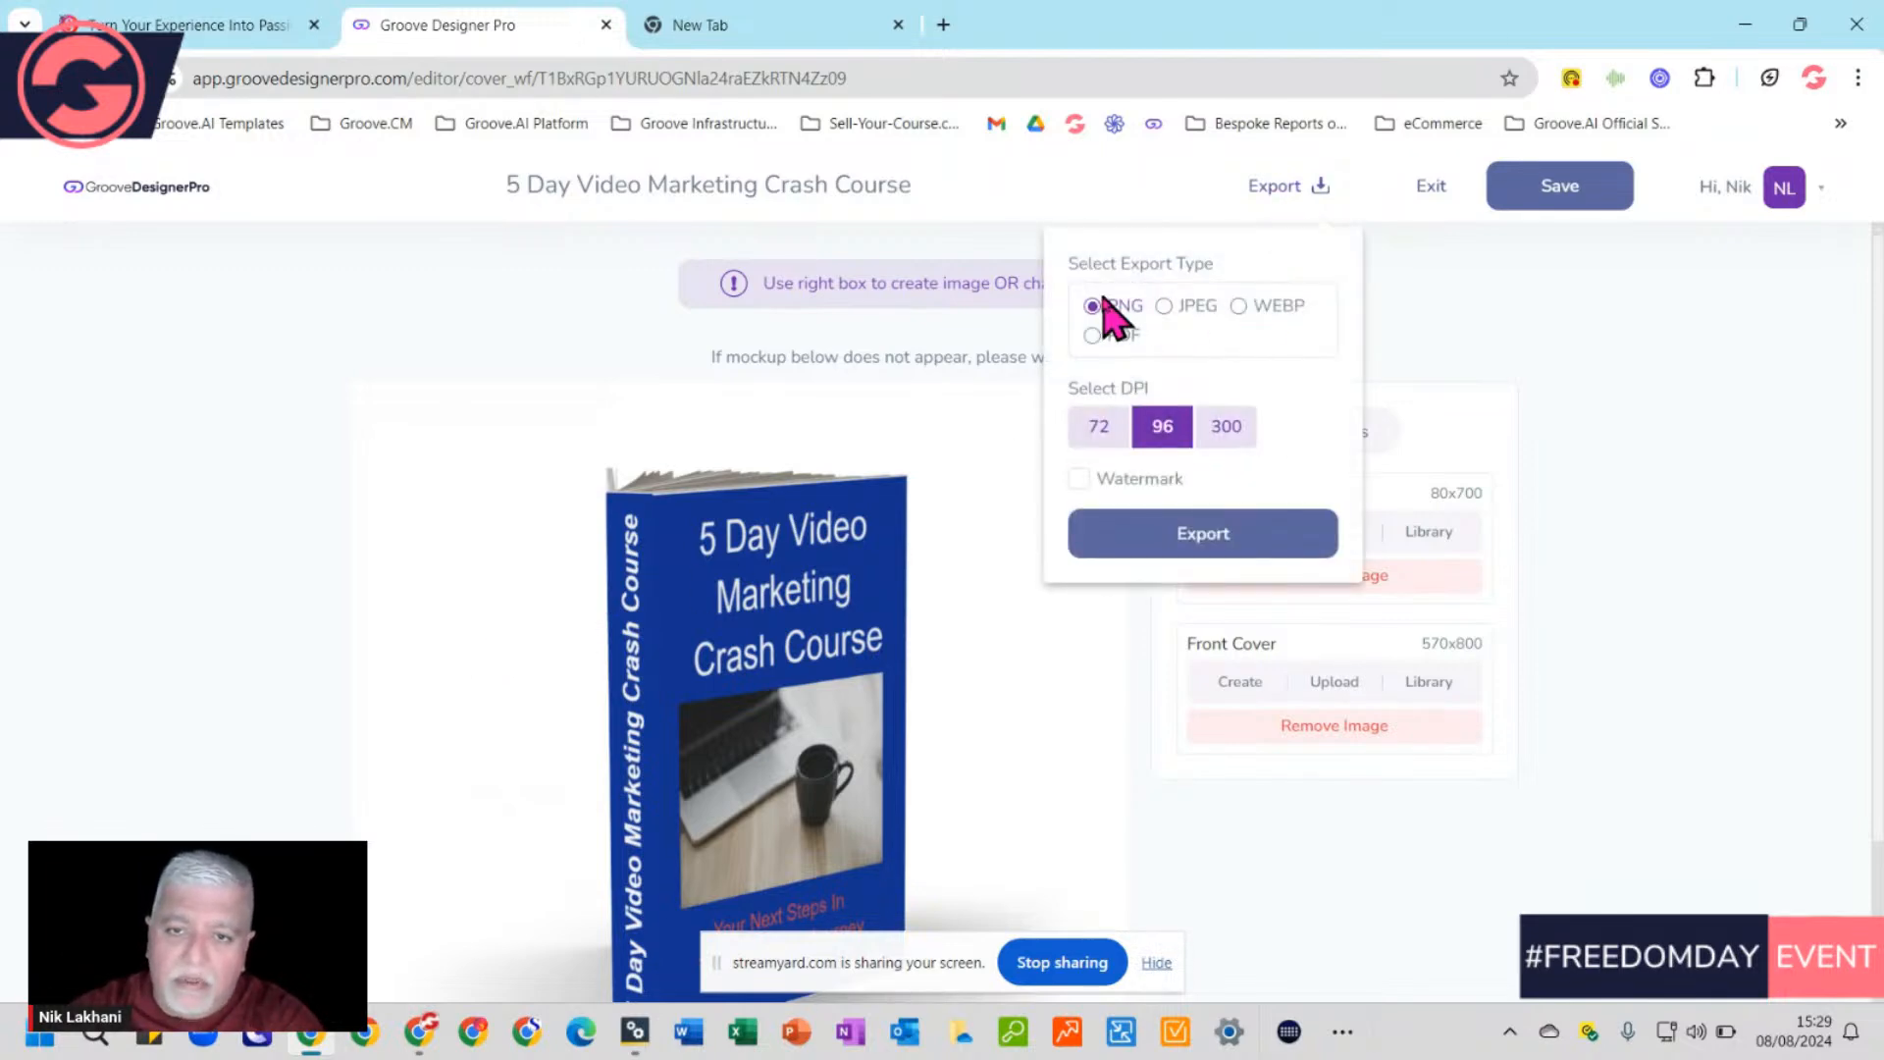
pyautogui.click(1226, 429)
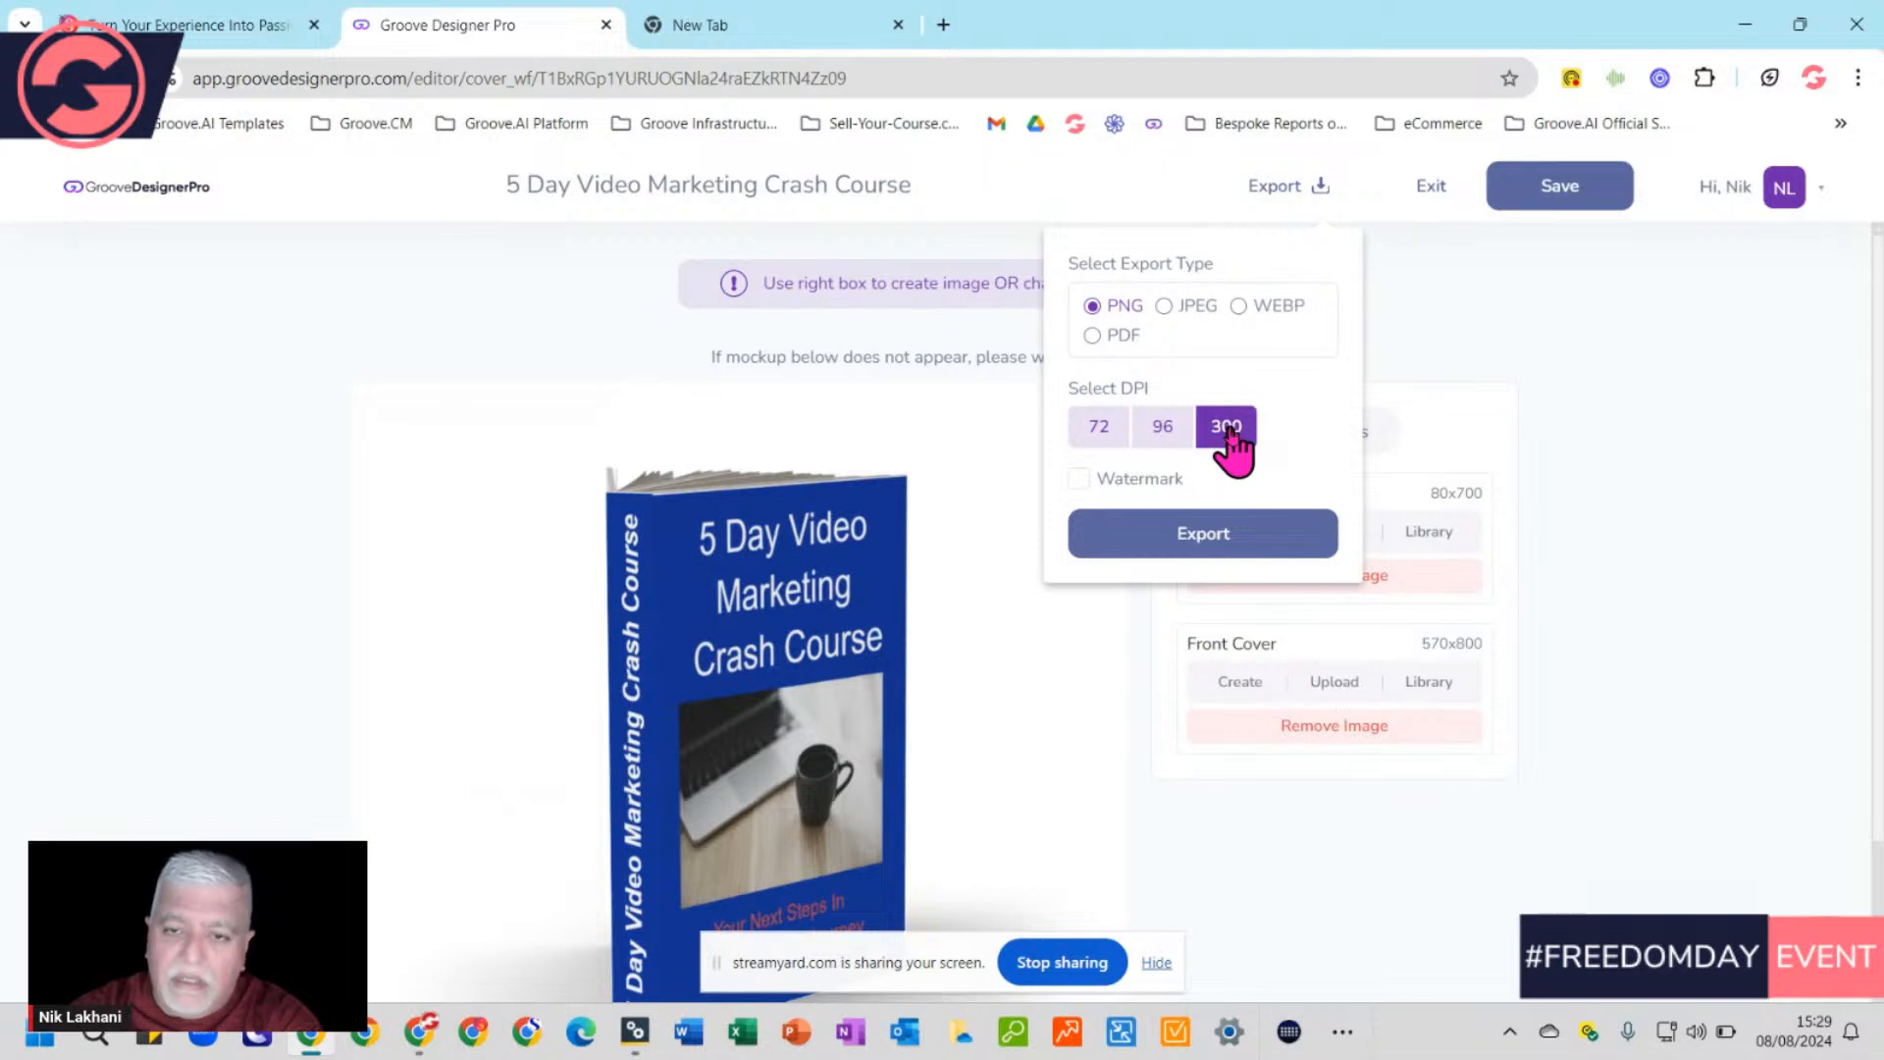
pyautogui.click(1209, 544)
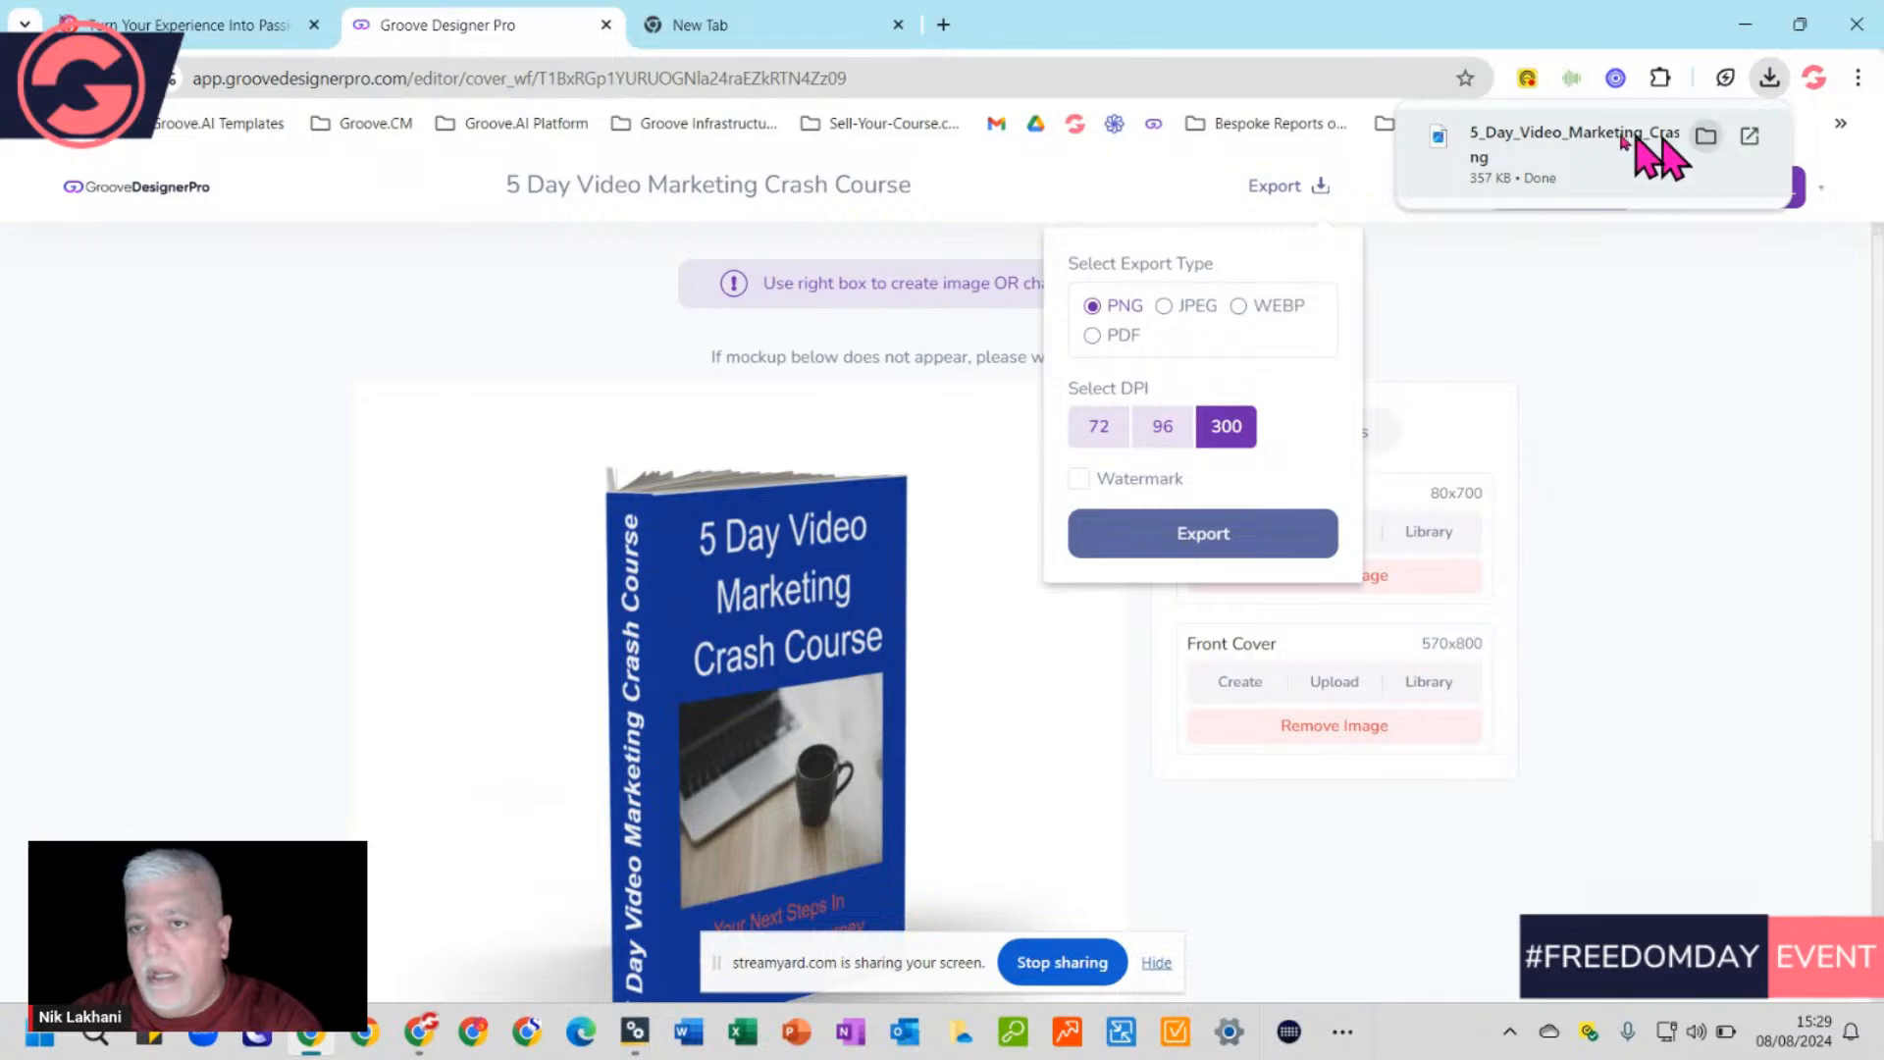
pyautogui.click(1705, 140)
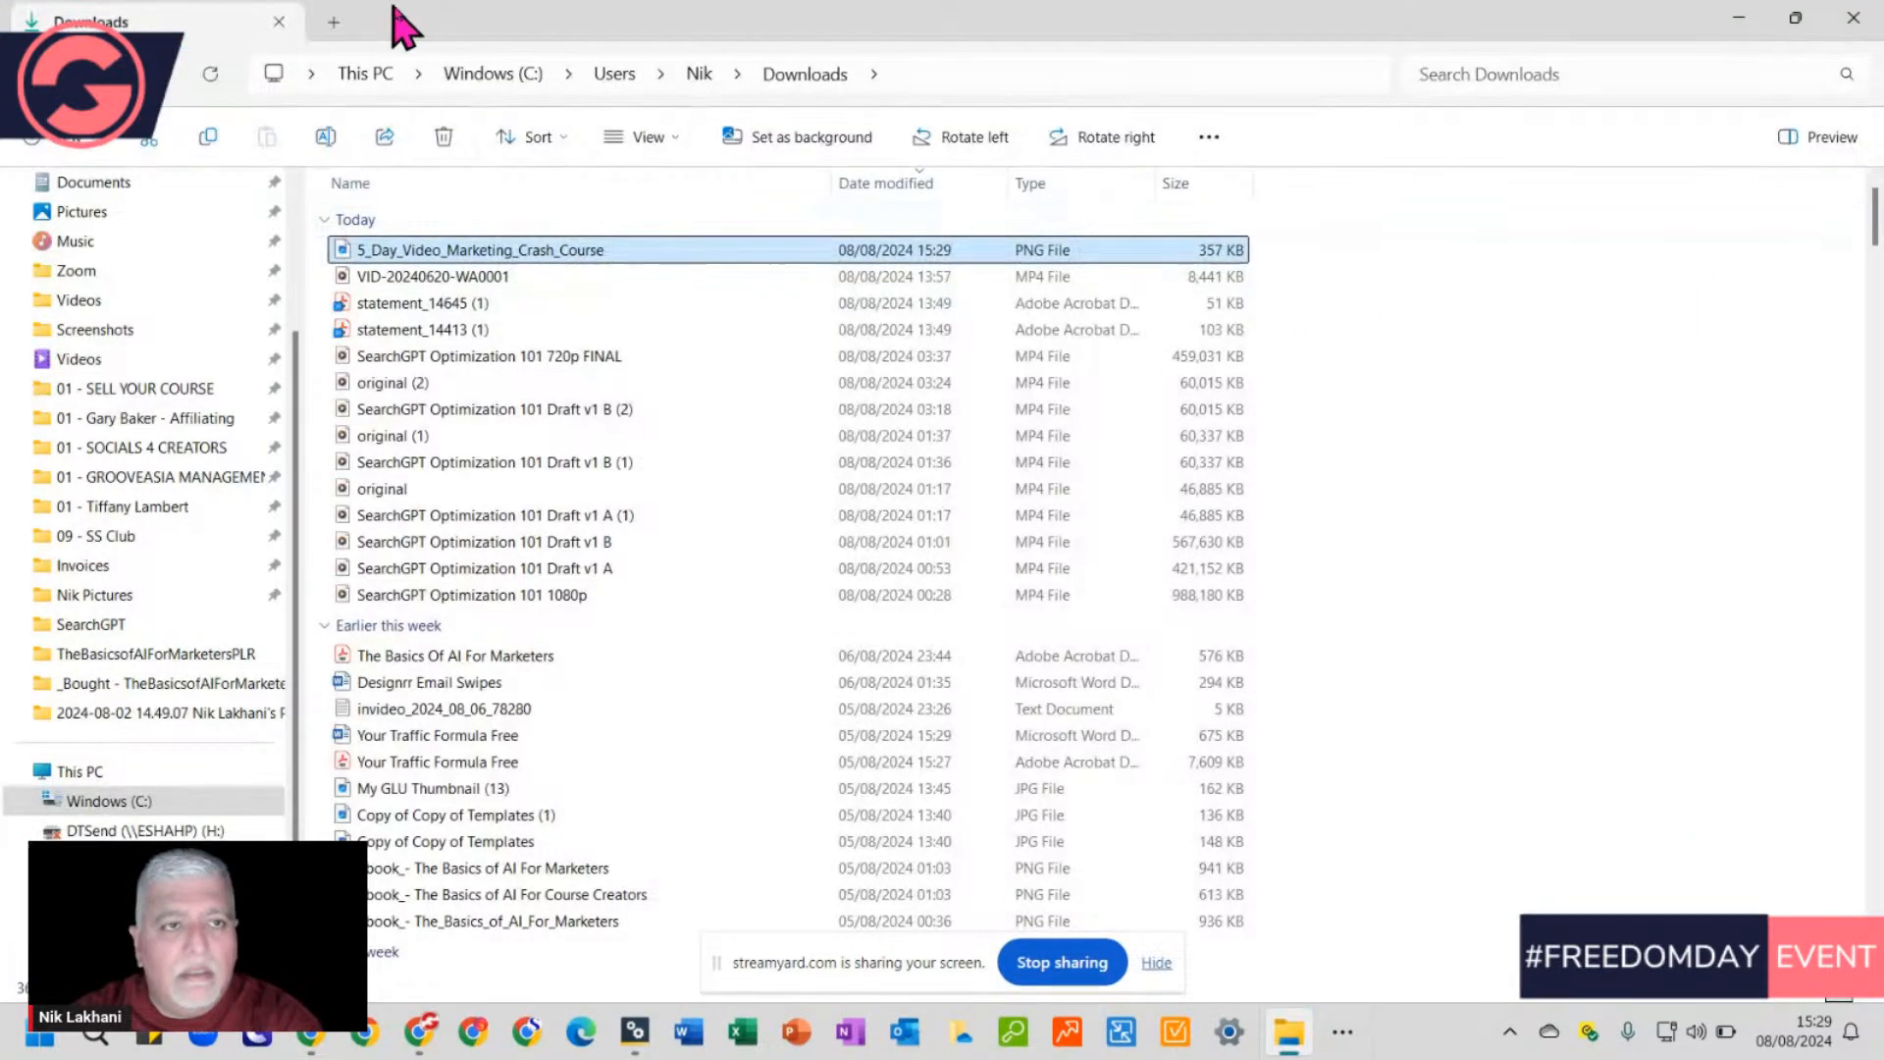
# View the 5_Day_Video_Marketing_Crash_Course PNG in Photos, close it, and maximize the Downloads window
pyautogui.moveTo(409, 20); pyautogui.dragTo(740, 203)
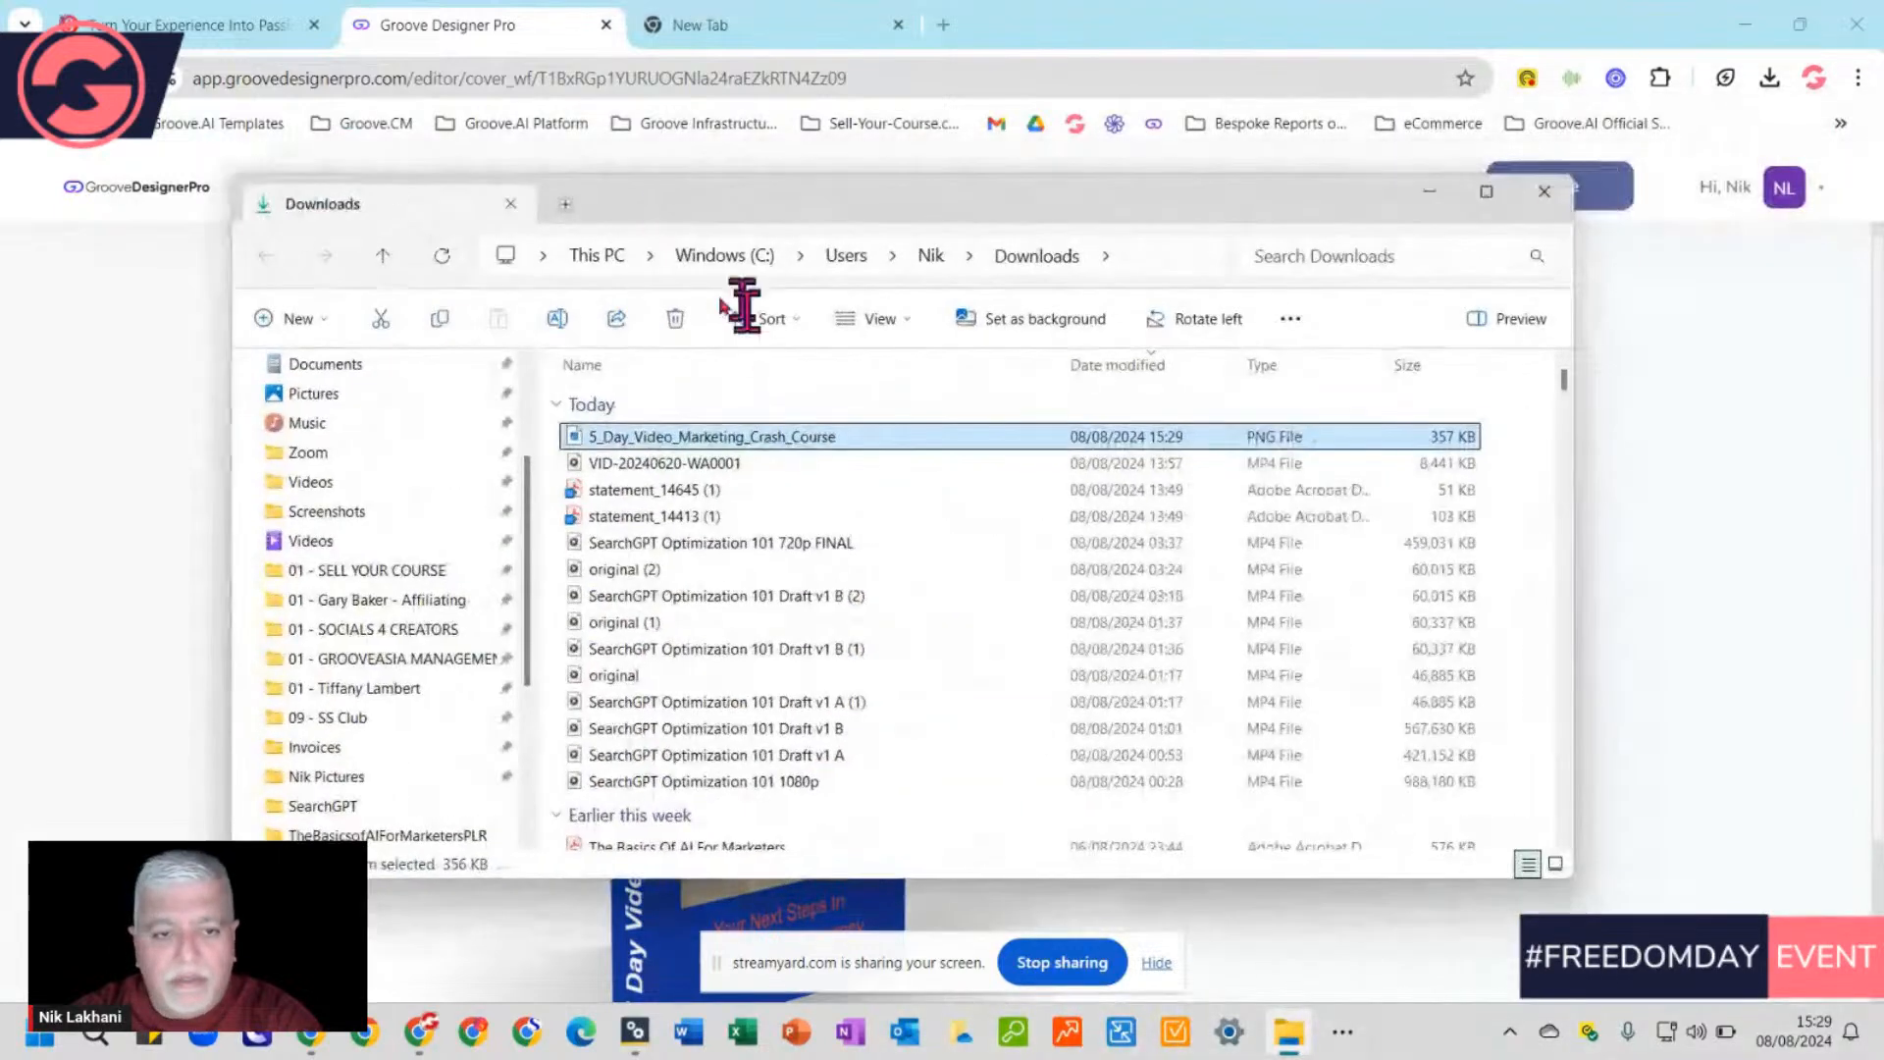
pyautogui.doubleClick(717, 439)
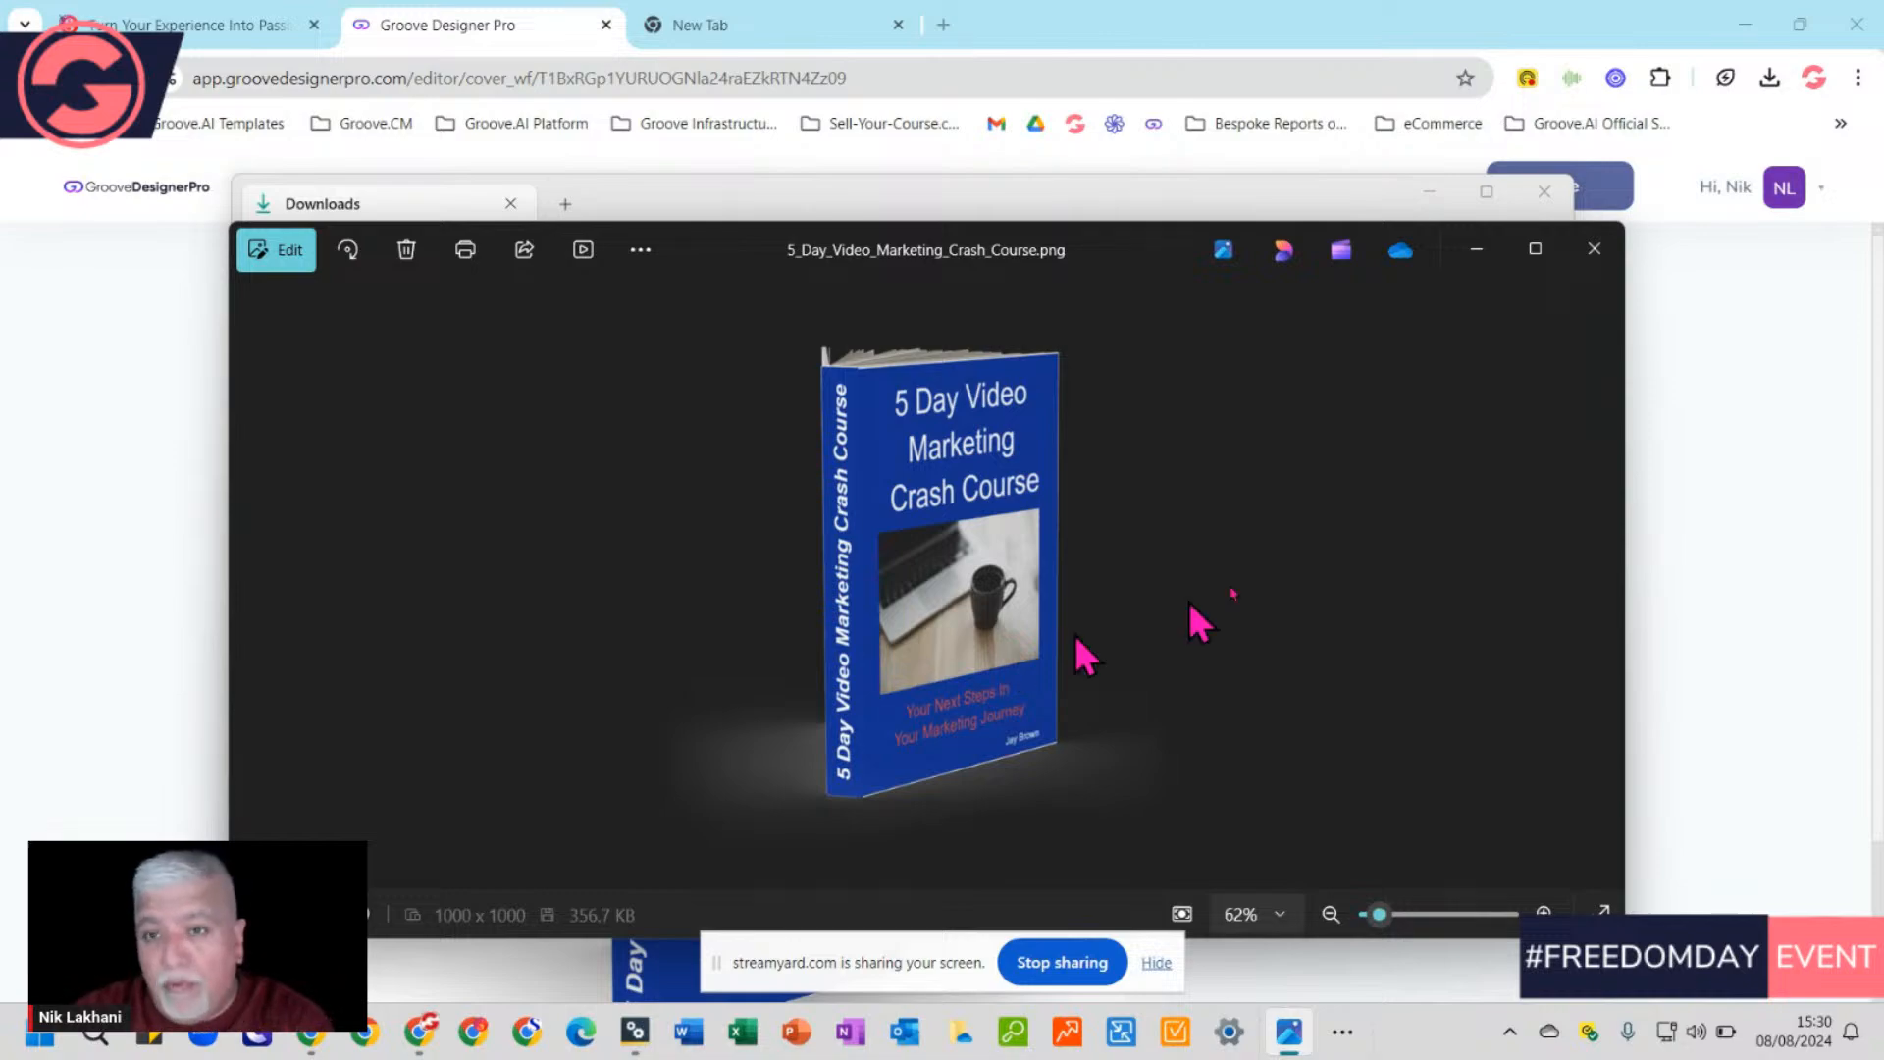
pyautogui.click(1597, 255)
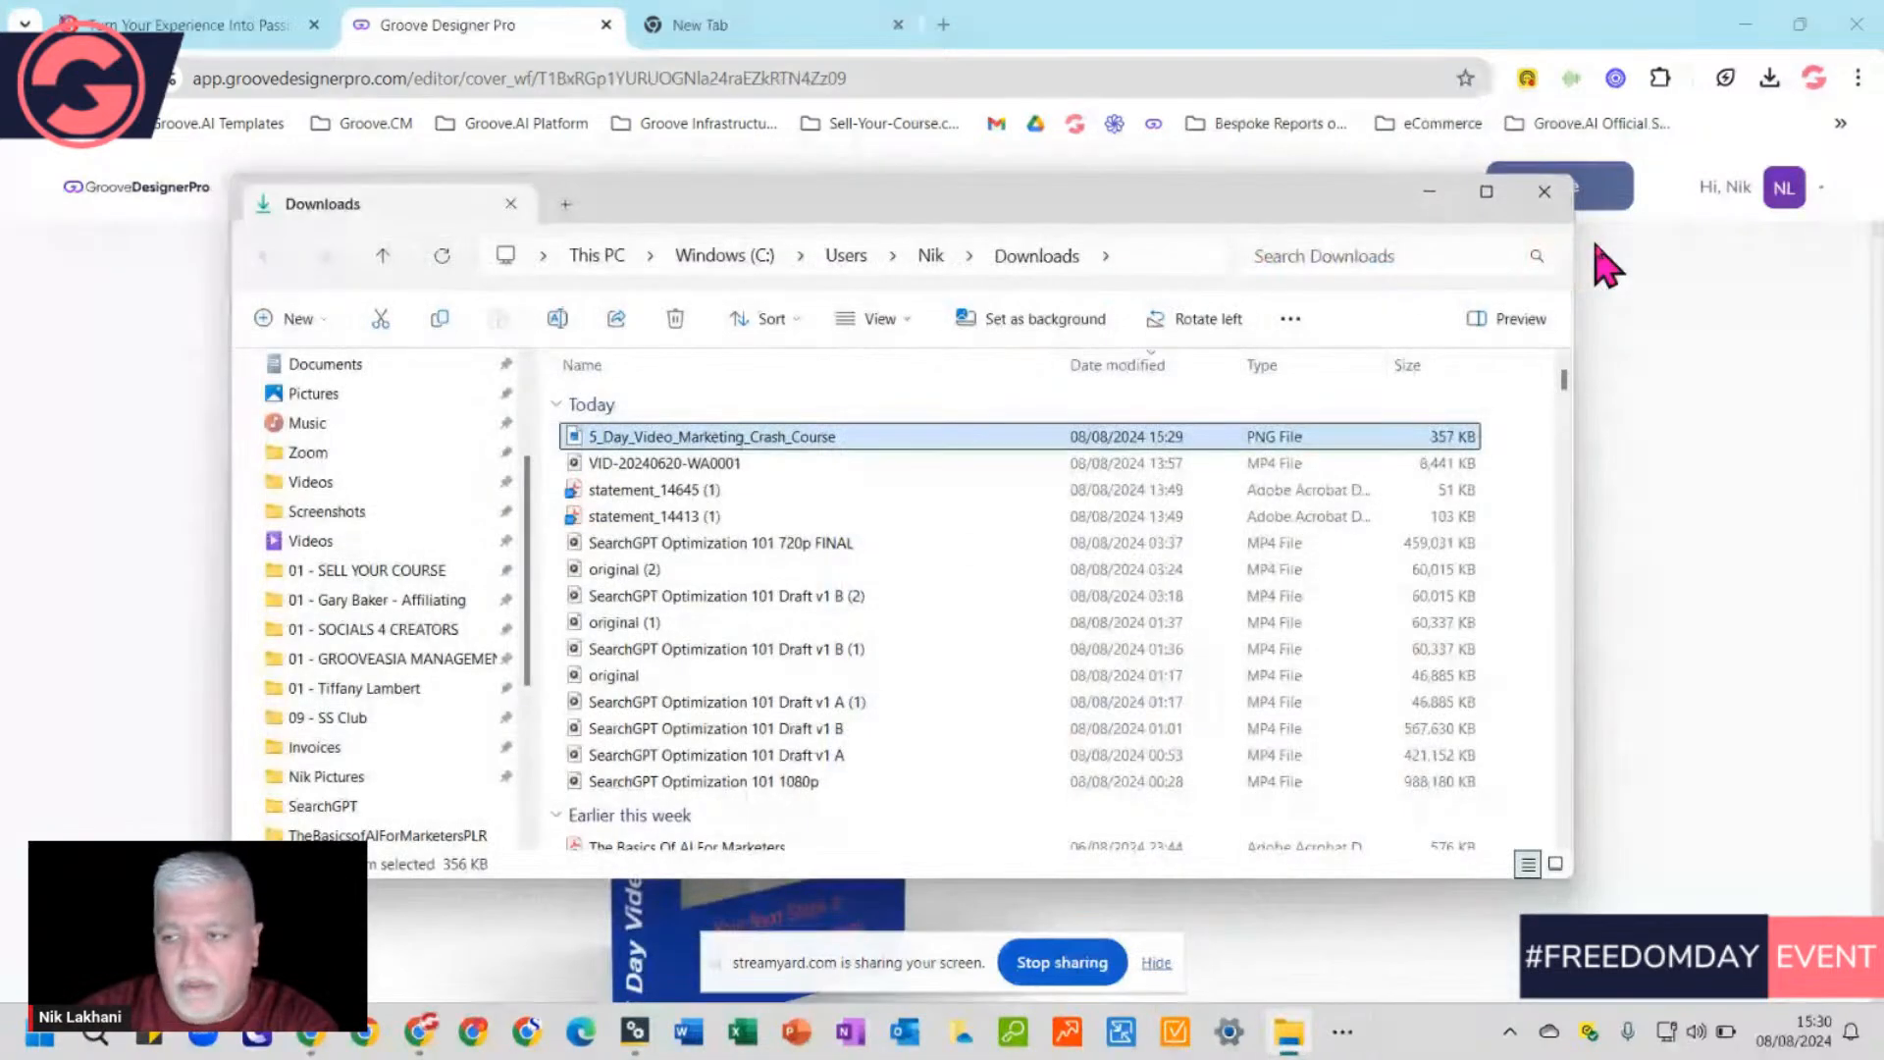
pyautogui.click(1485, 193)
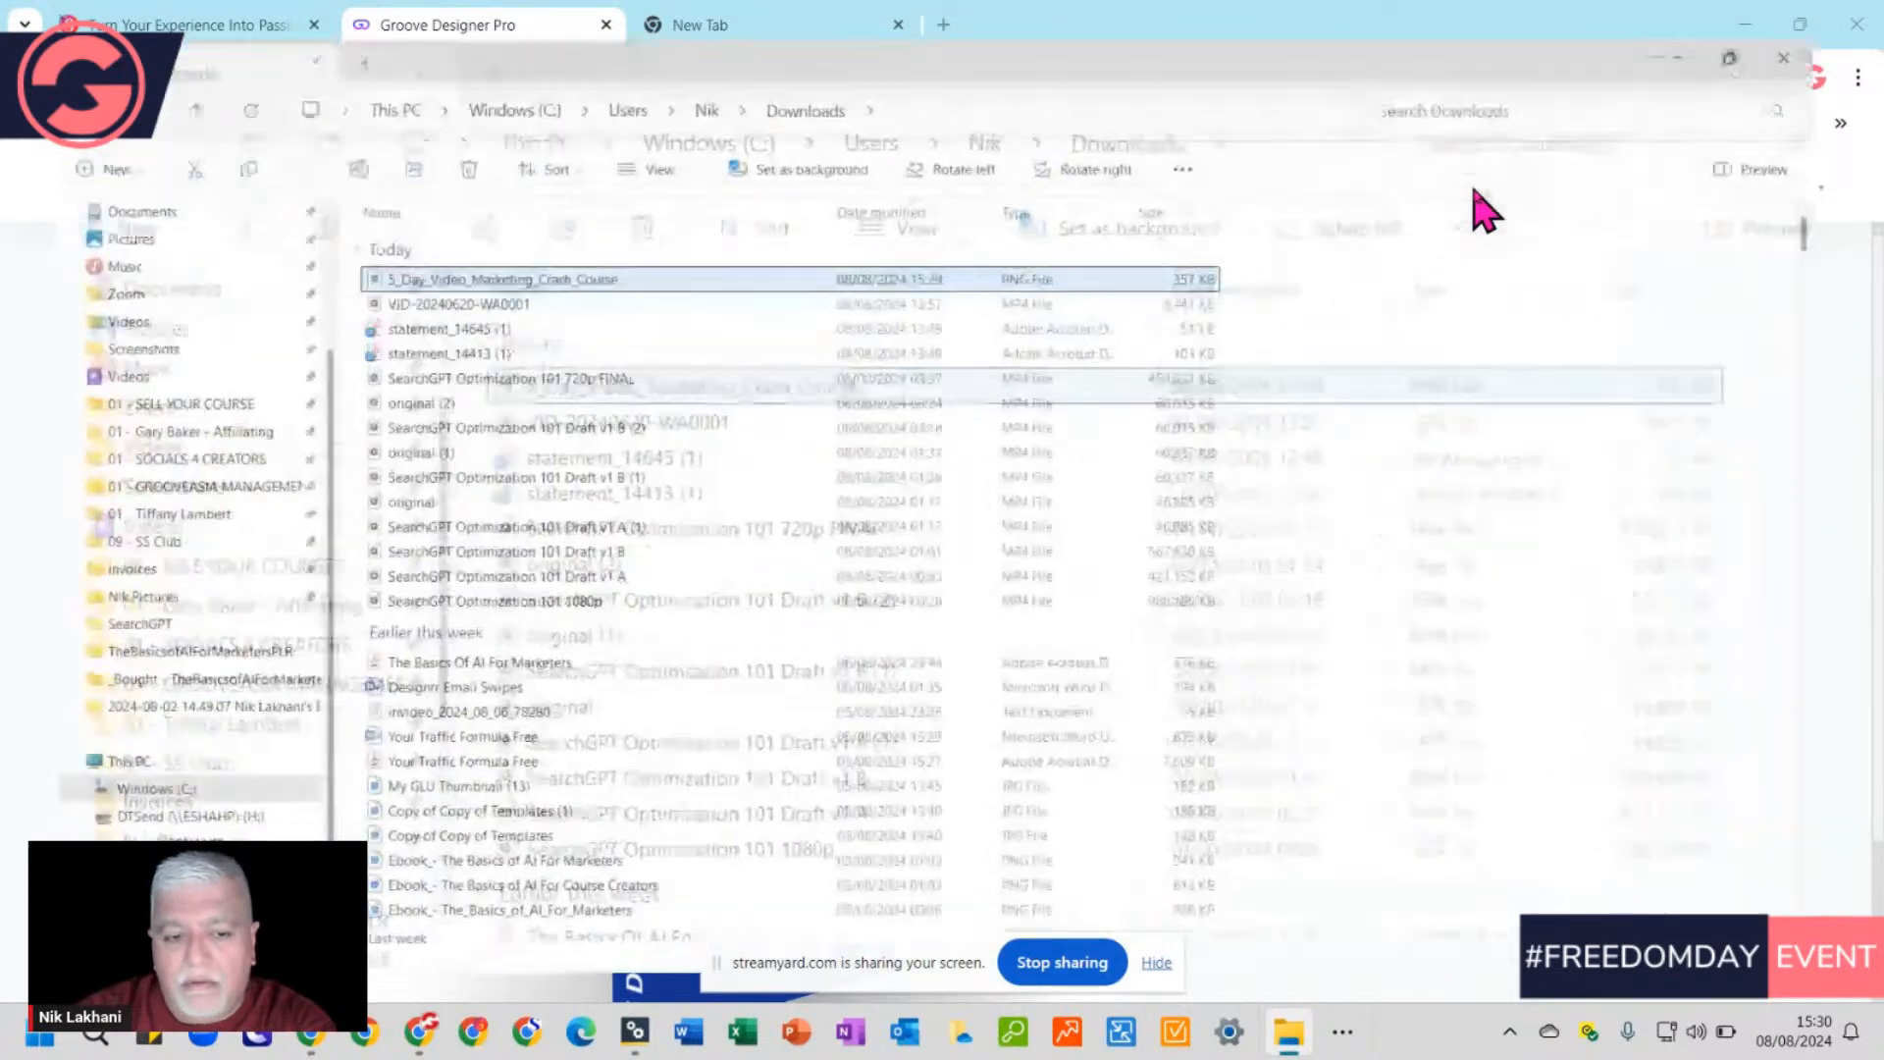
# Close File Explorer and the Export menu, then exit the editor to My Designs
pyautogui.click(1851, 18)
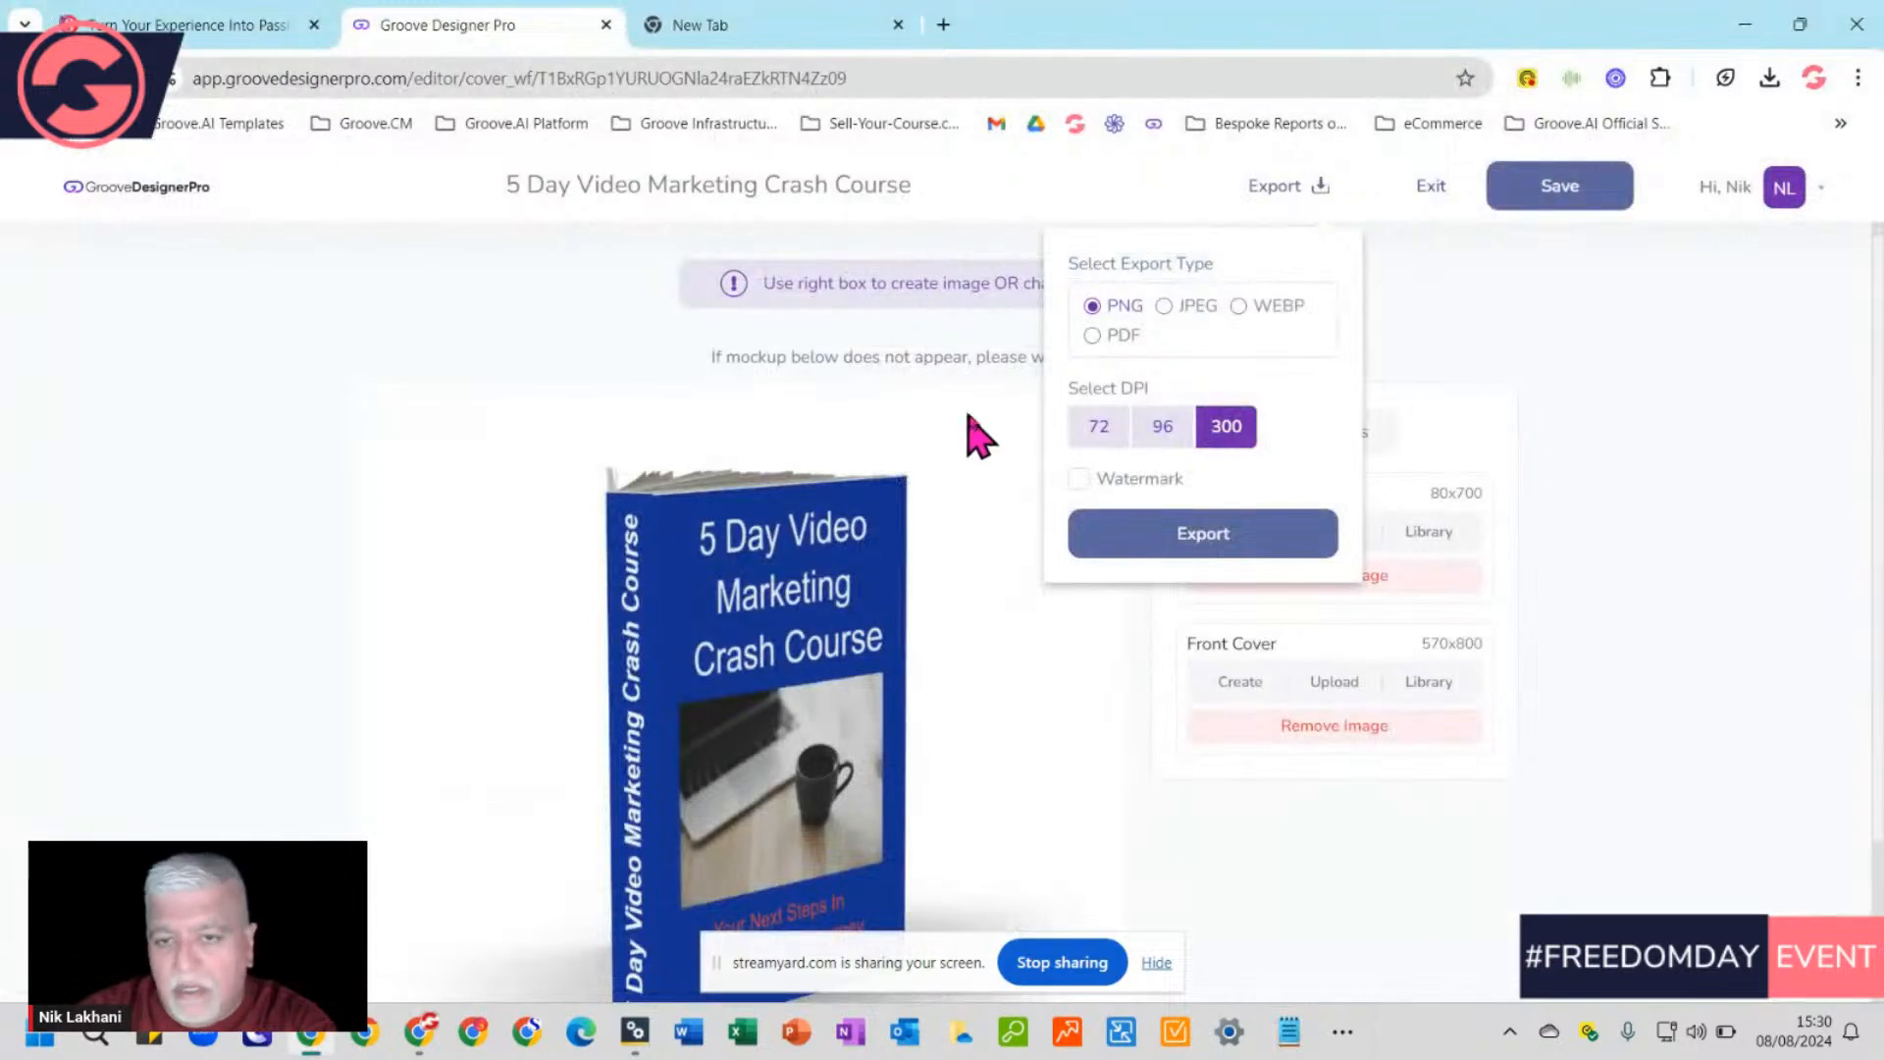
pyautogui.click(1472, 314)
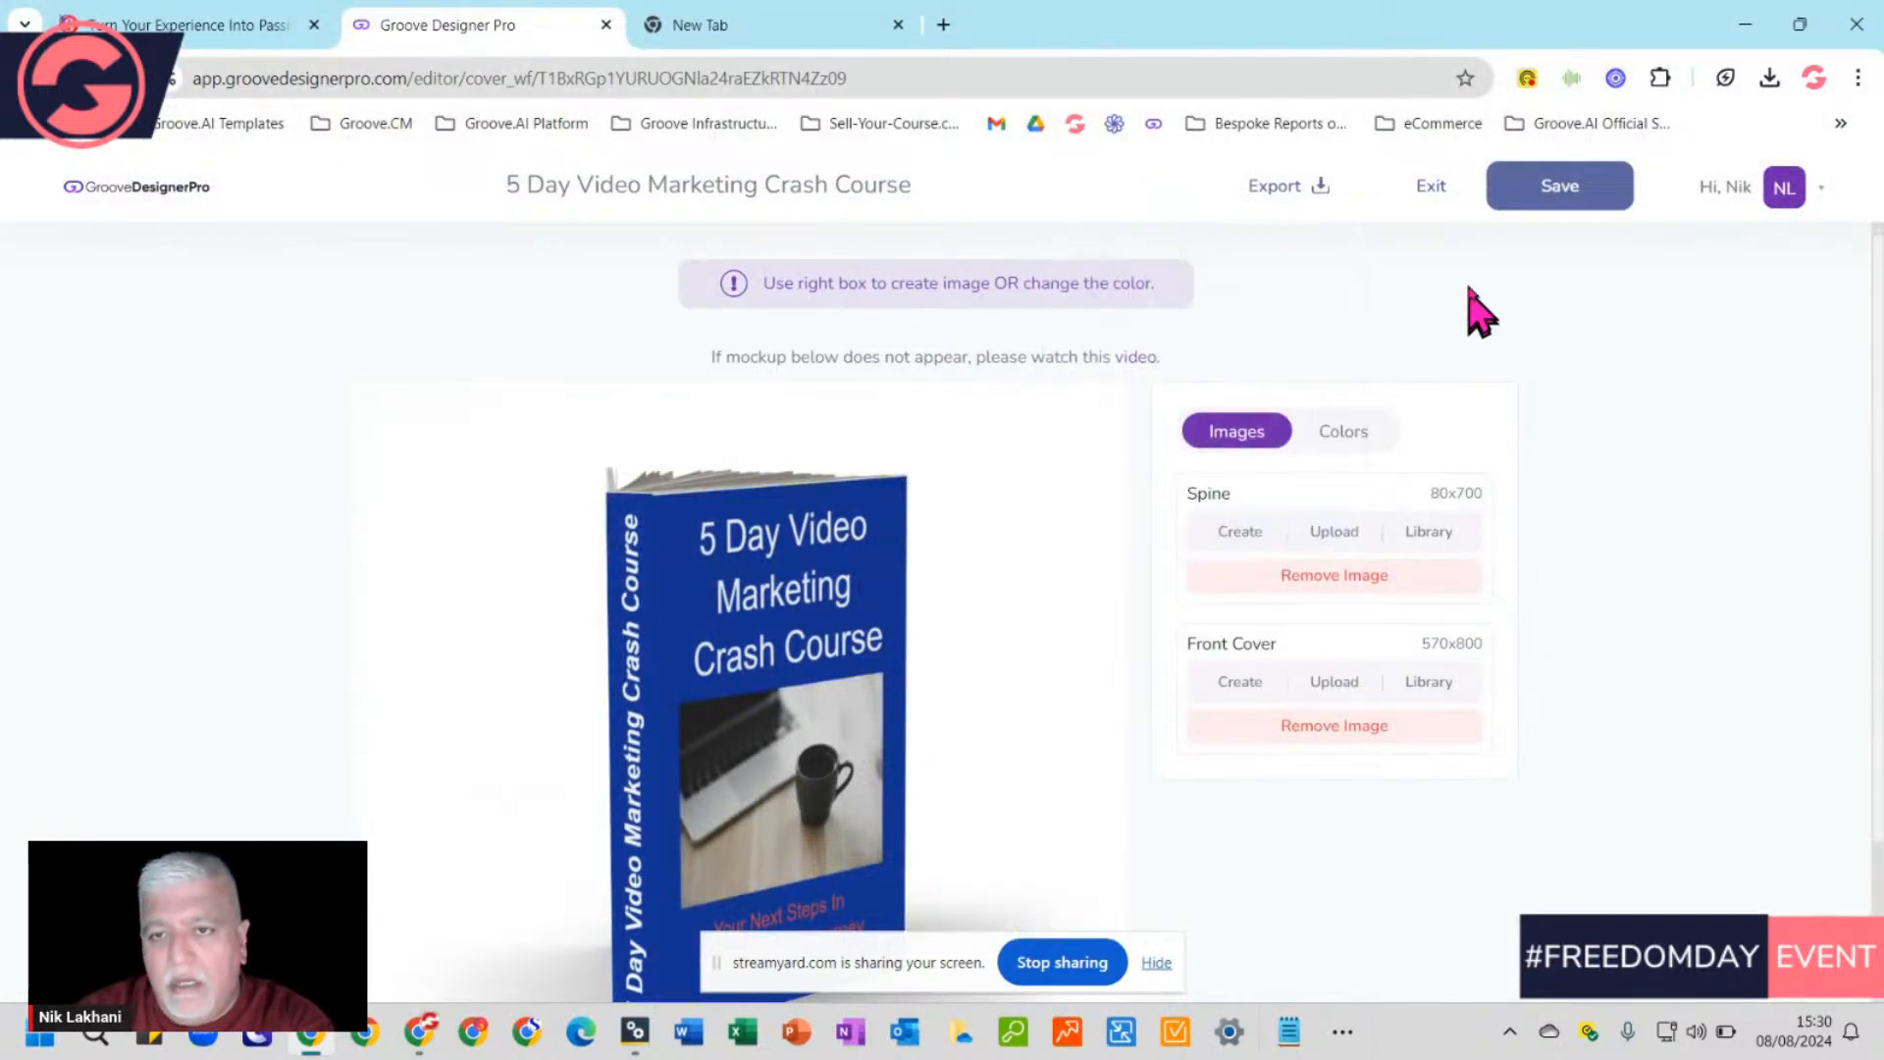
pyautogui.click(1425, 189)
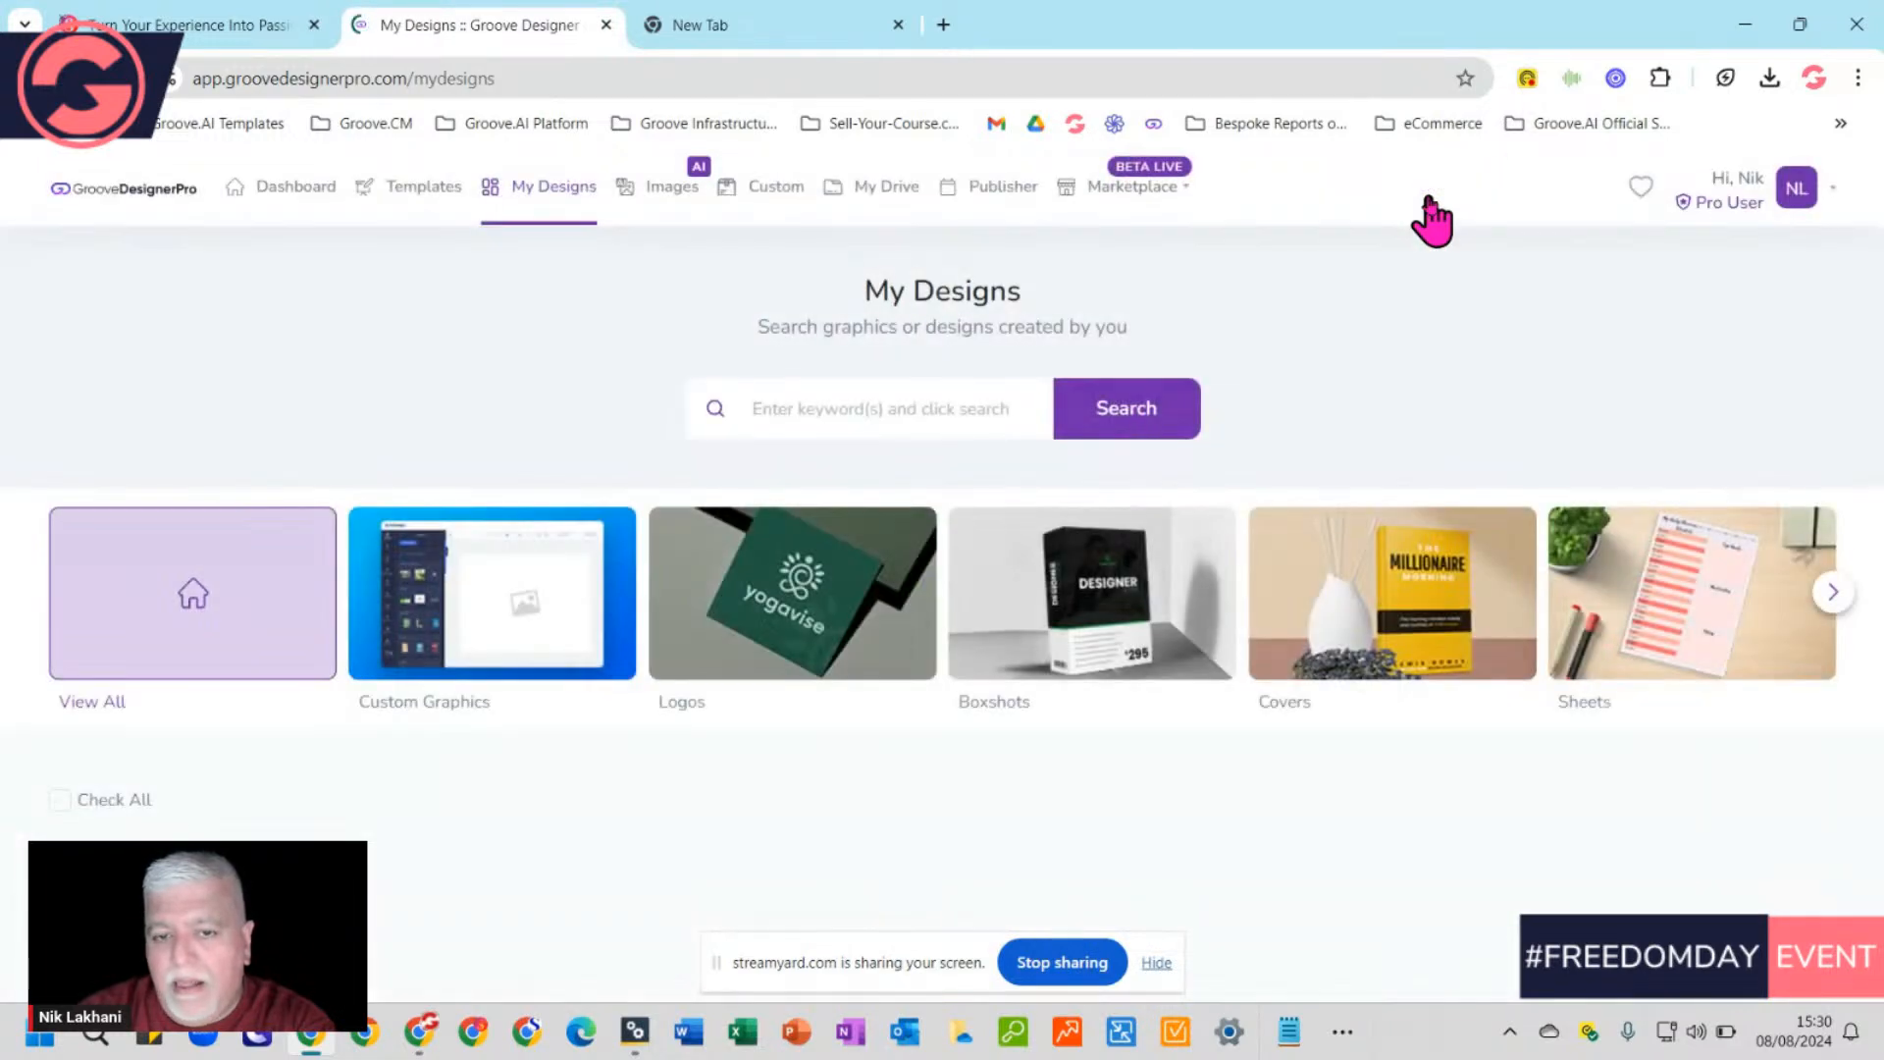
# Open the 'Ebook - The Basics of AI For Marketers' card from My Designs in the editor
pyautogui.scroll(-5, 1086, 665)
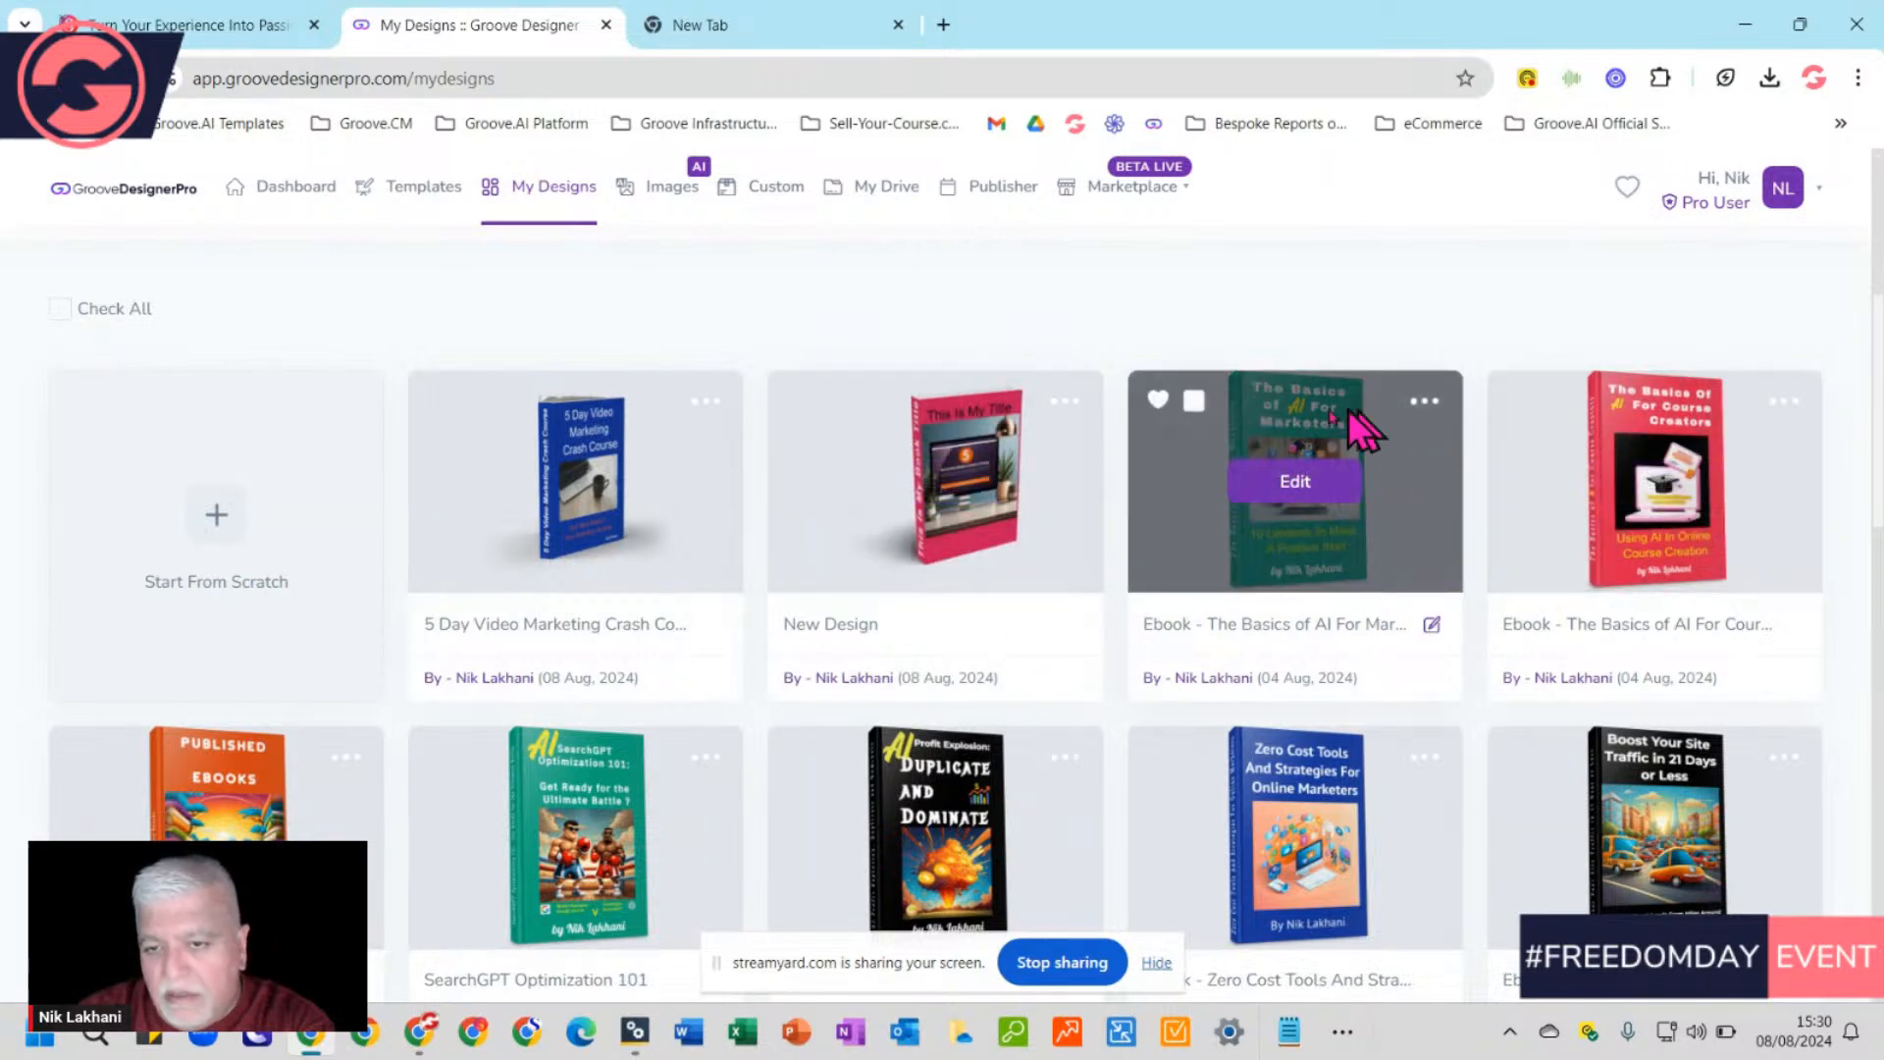
pyautogui.click(1296, 491)
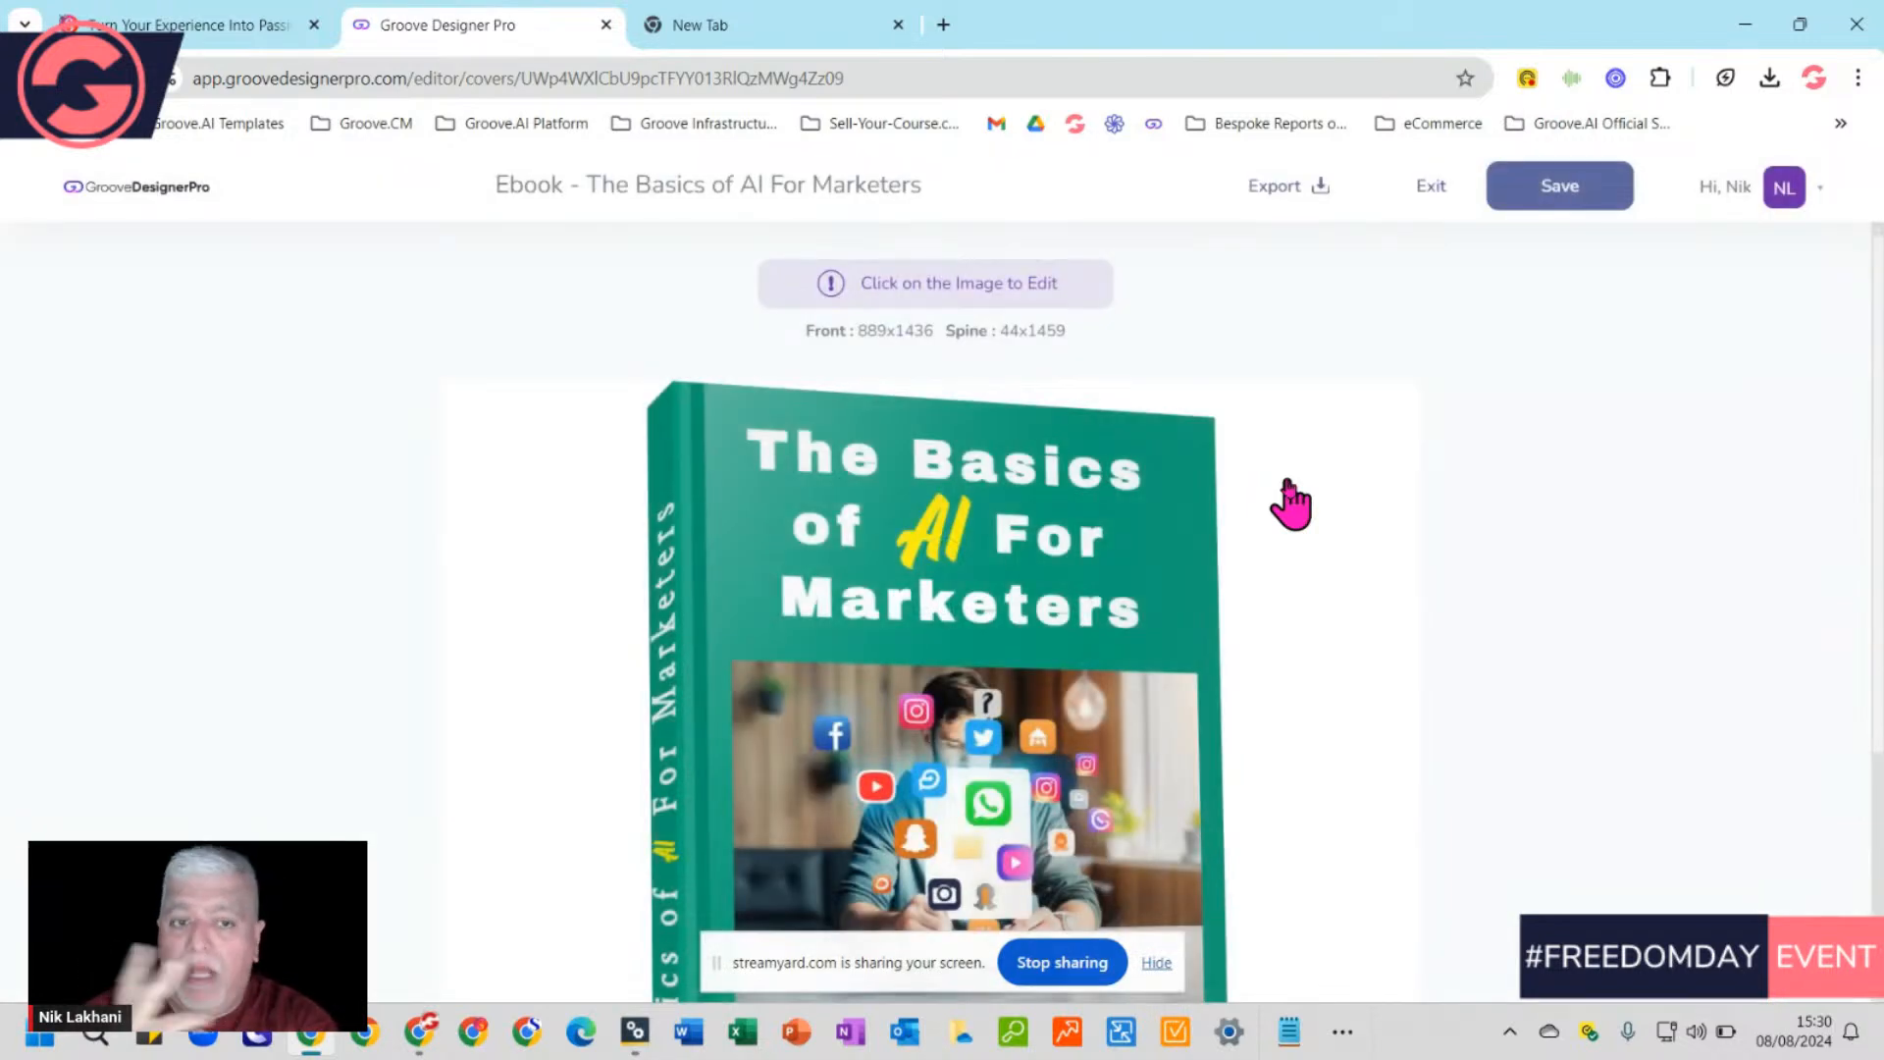
# Review the green 'The Basics of AI For Marketers' mockup and select its cover image
pyautogui.scroll(-3, 1359, 432)
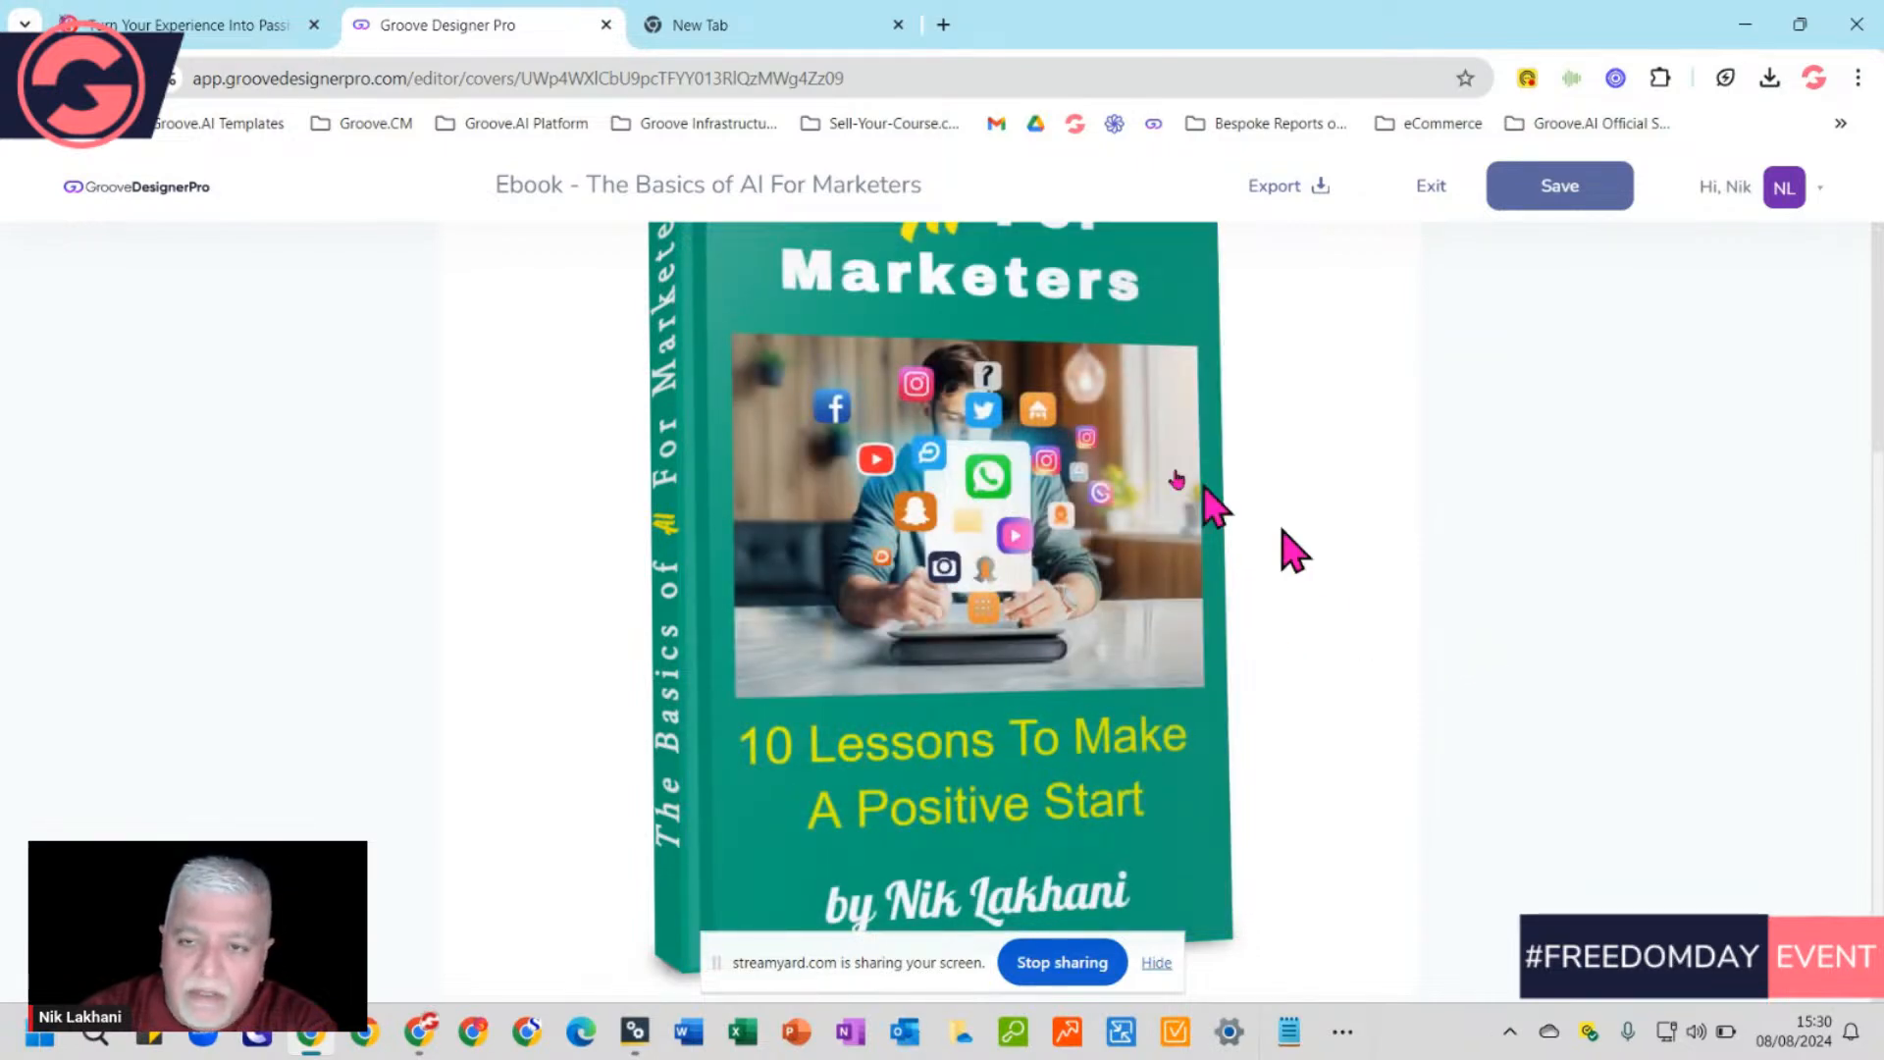
pyautogui.scroll(3, 1021, 422)
pyautogui.scroll(-2, 1023, 402)
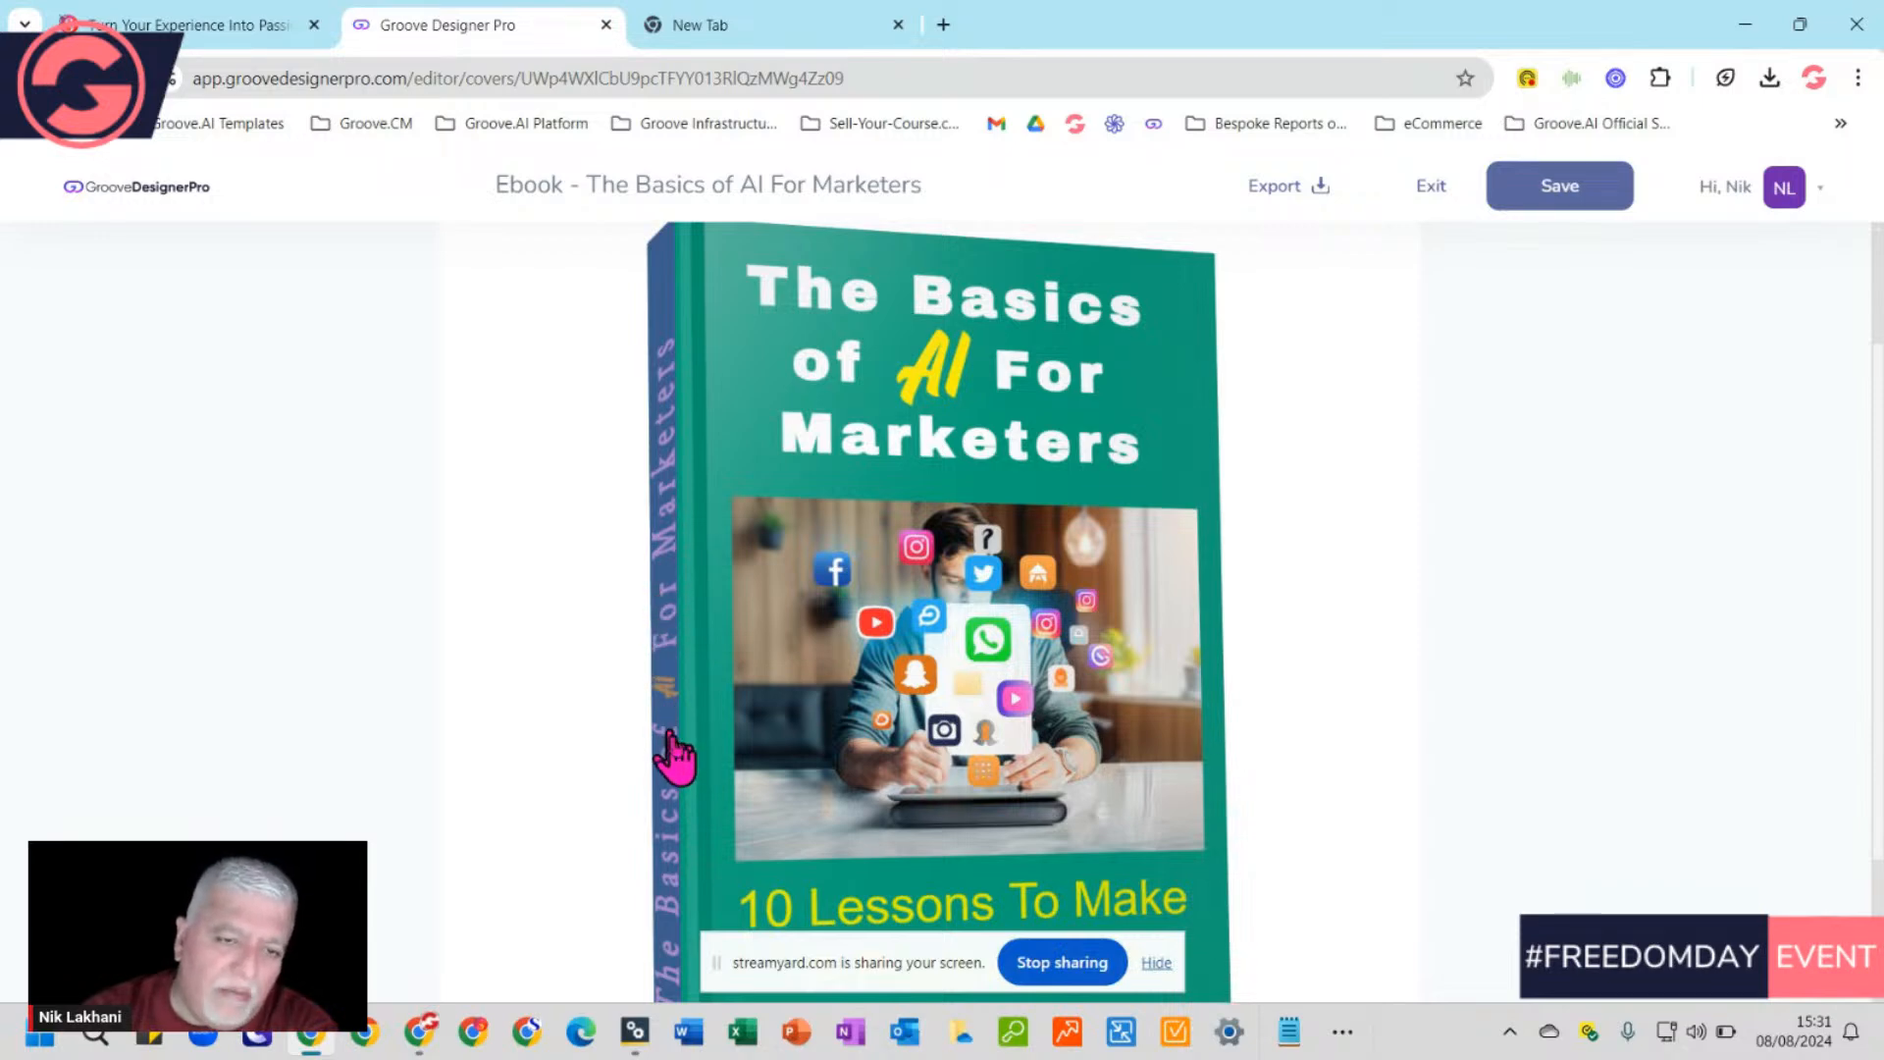
pyautogui.scroll(-2, 1036, 798)
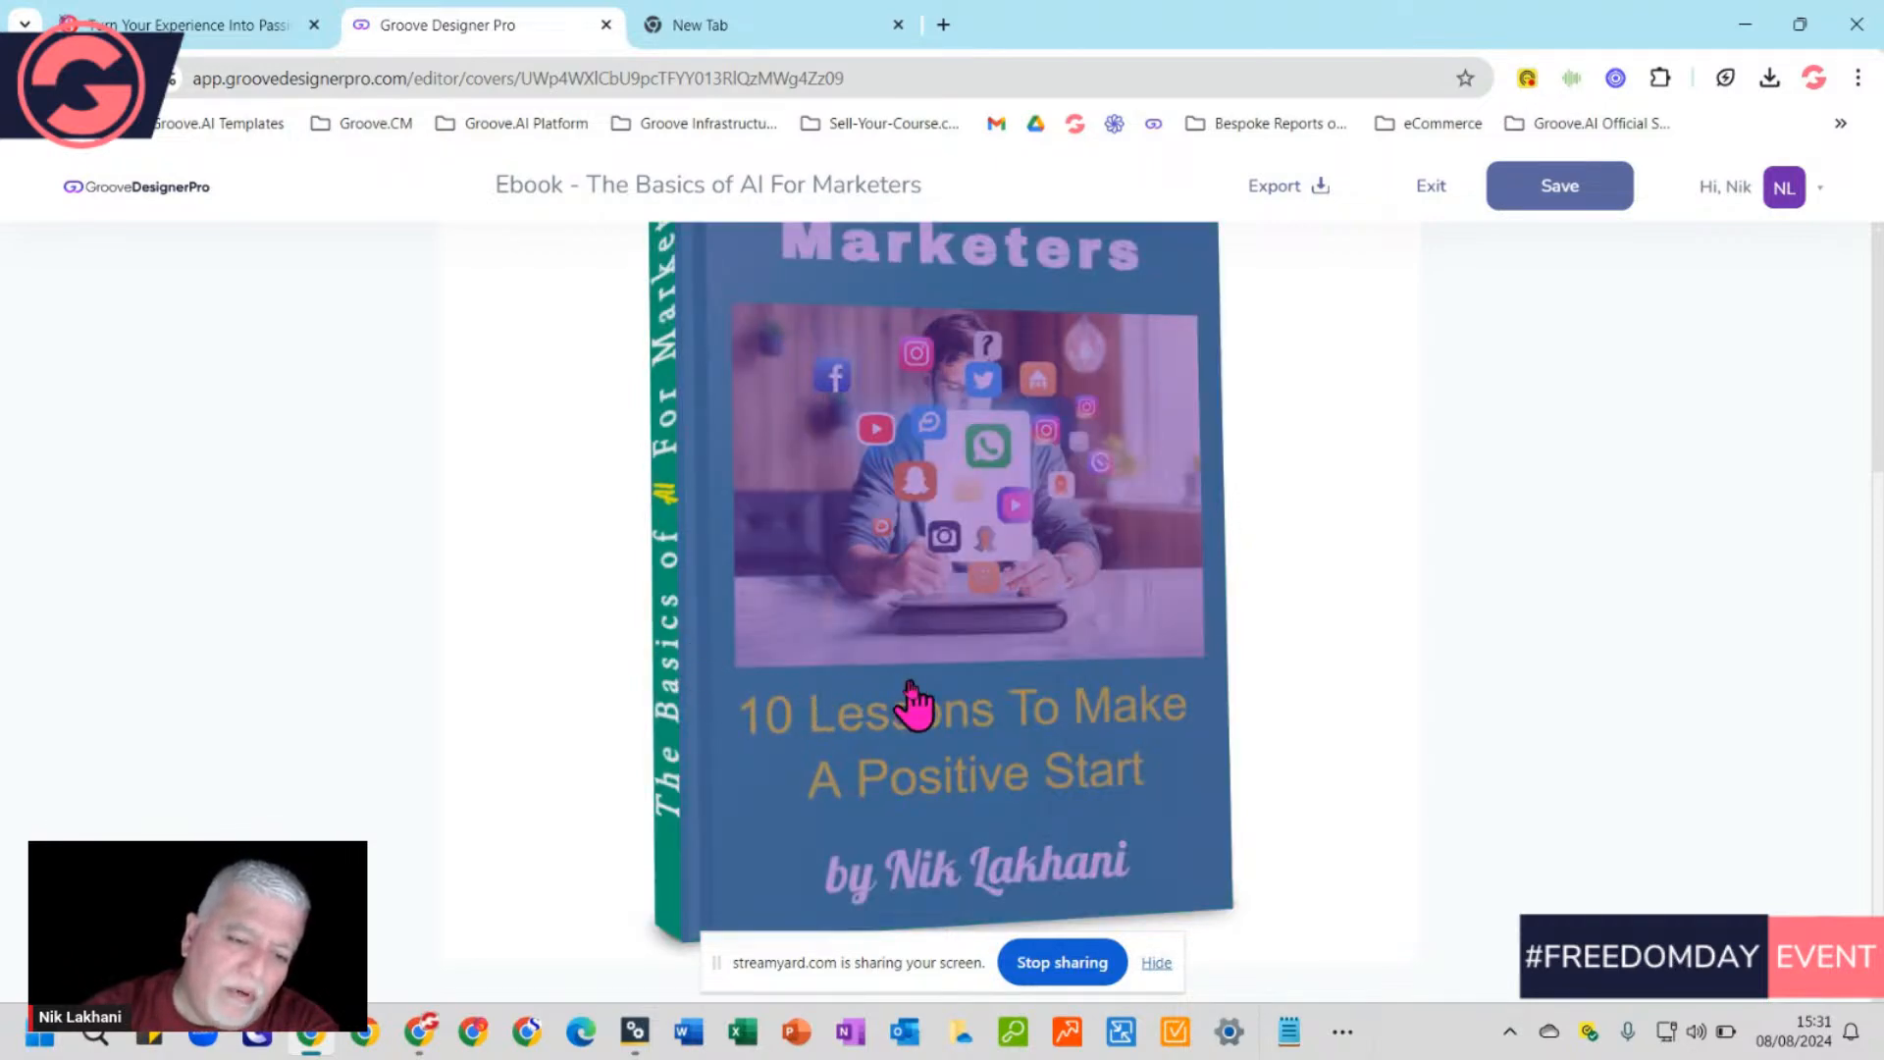
pyautogui.scroll(3, 1010, 799)
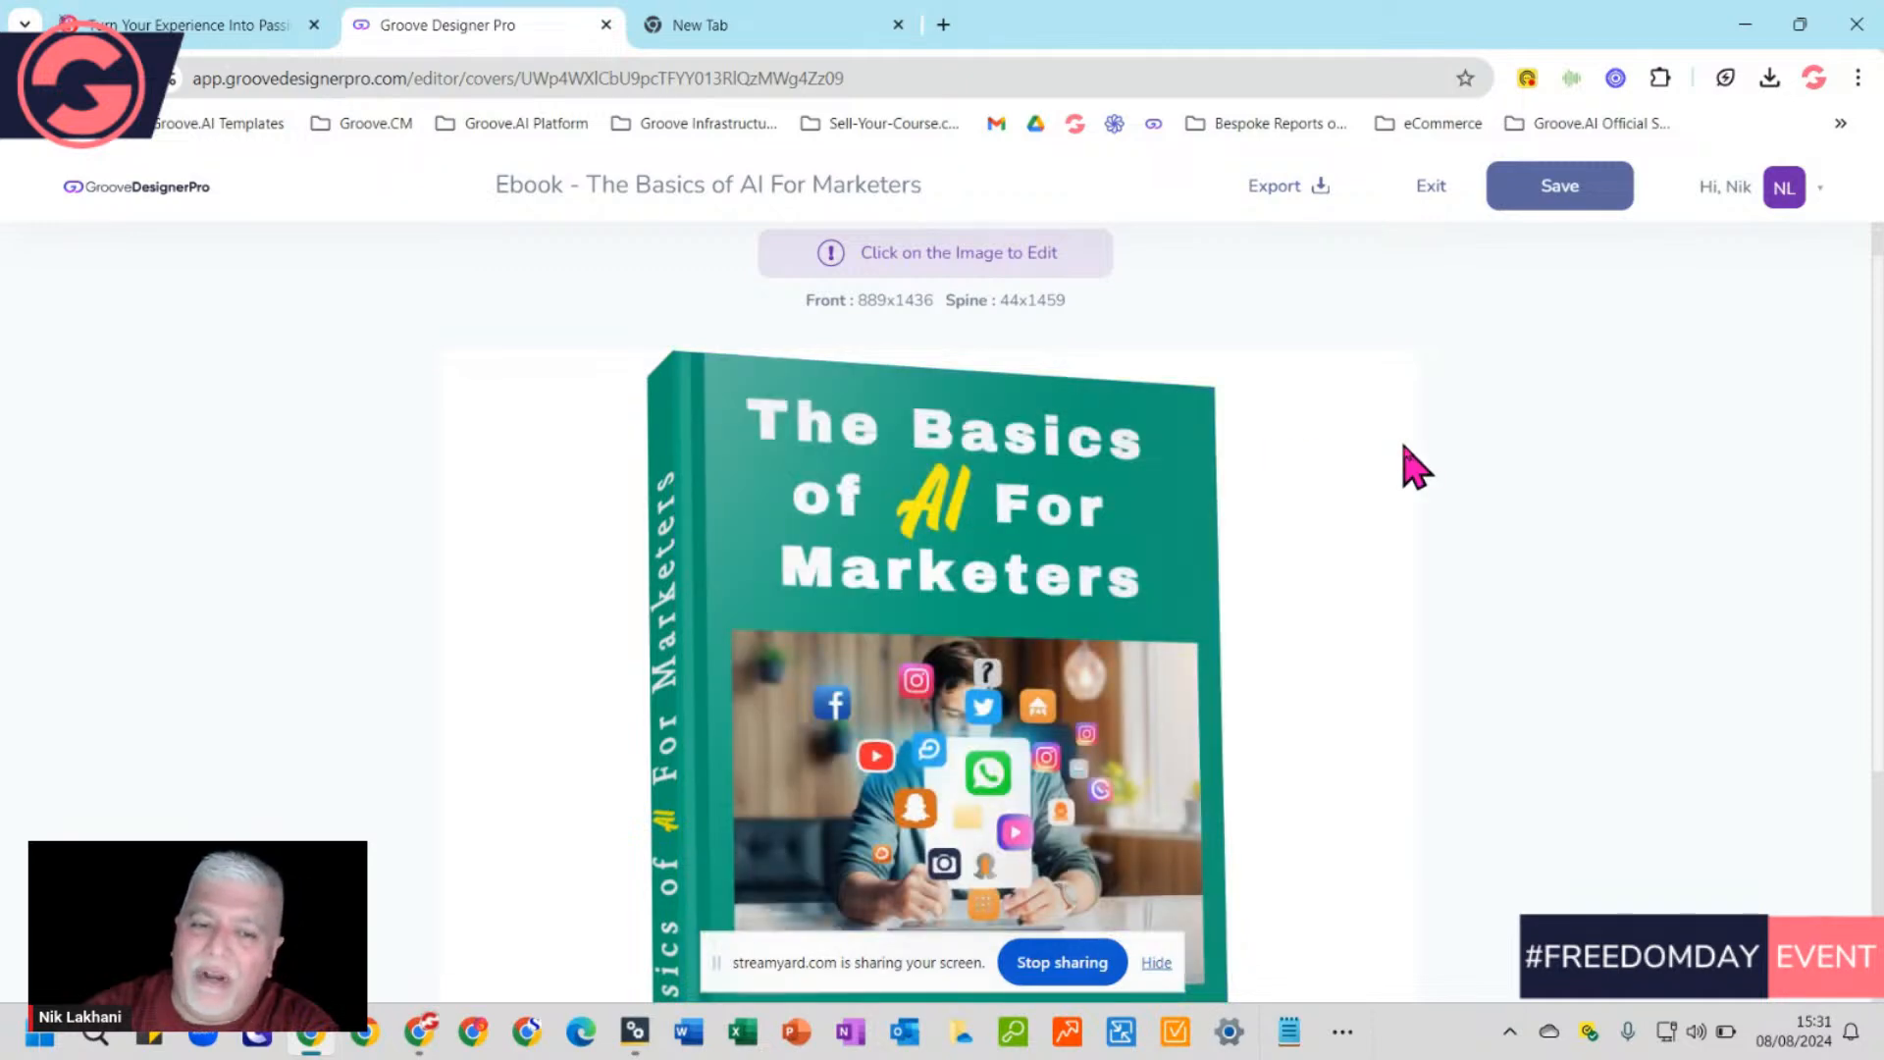
pyautogui.click(793, 393)
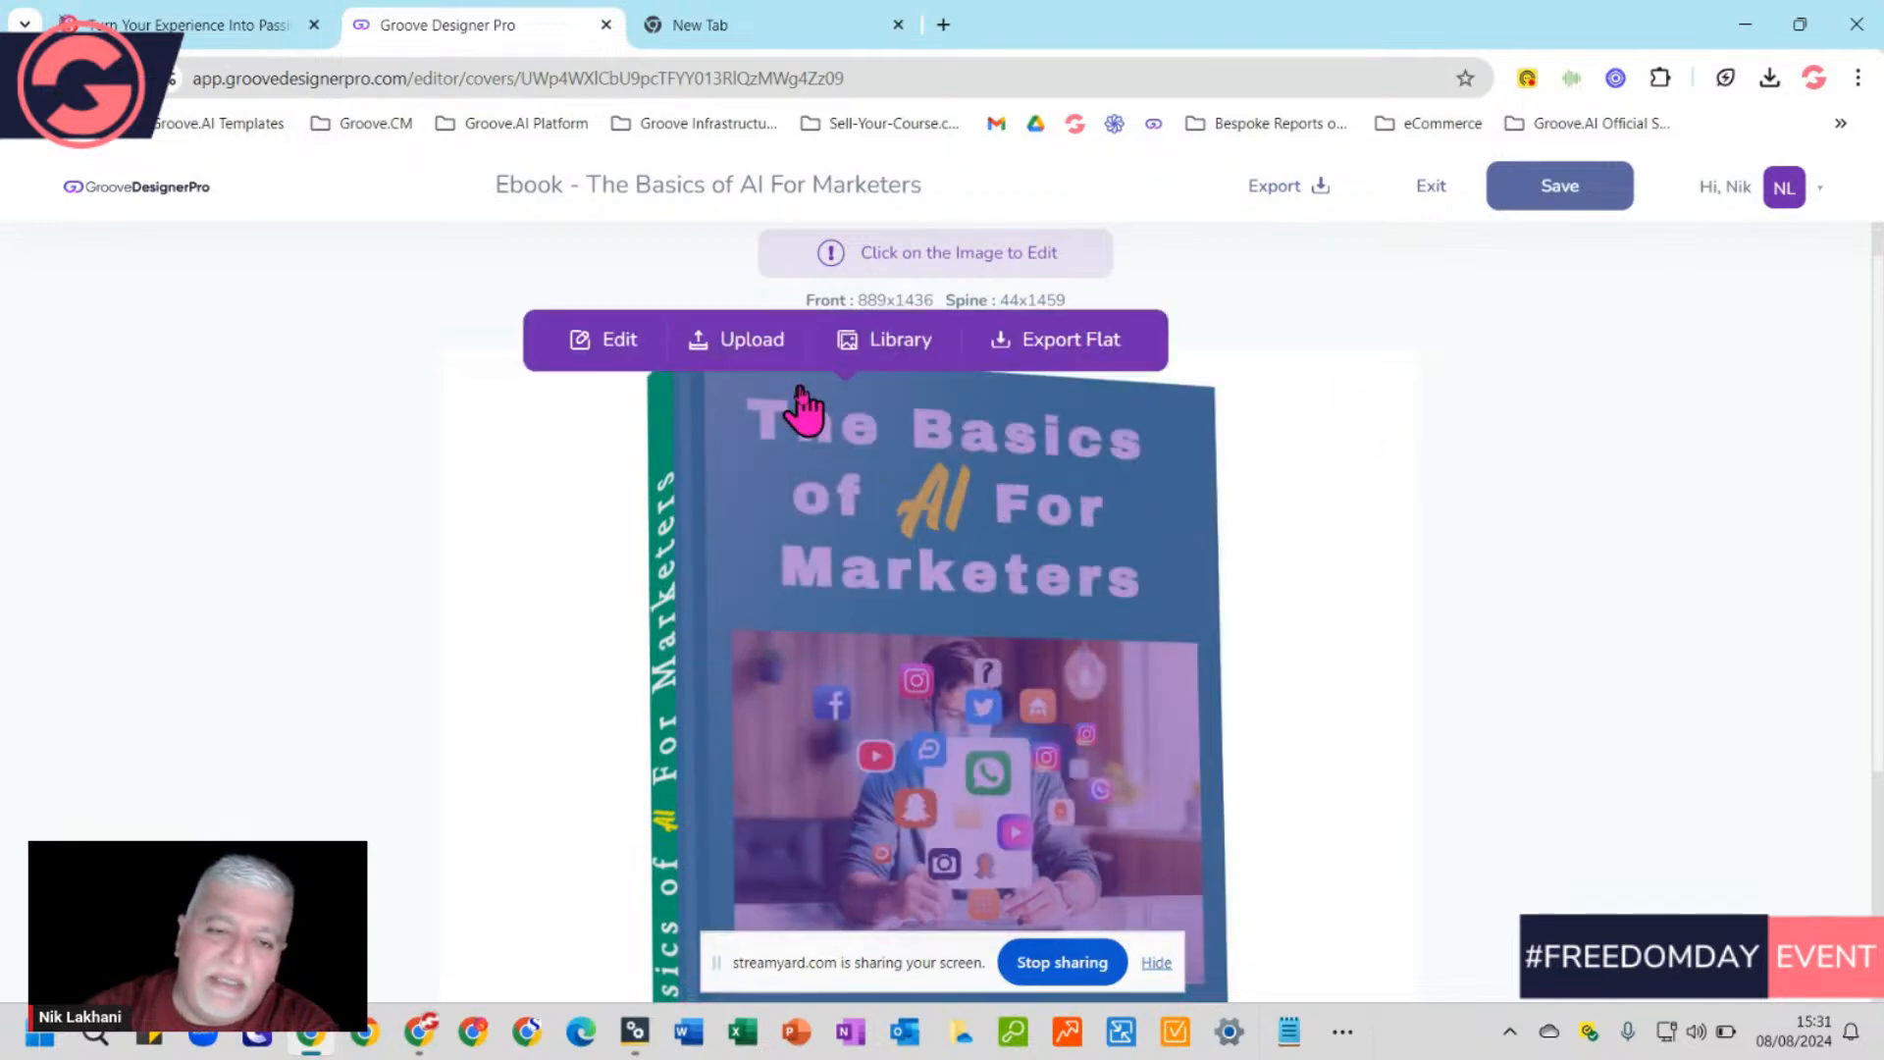
# Open the Basics of AI For Marketers front cover in the editor and scroll through its artwork
pyautogui.click(617, 340)
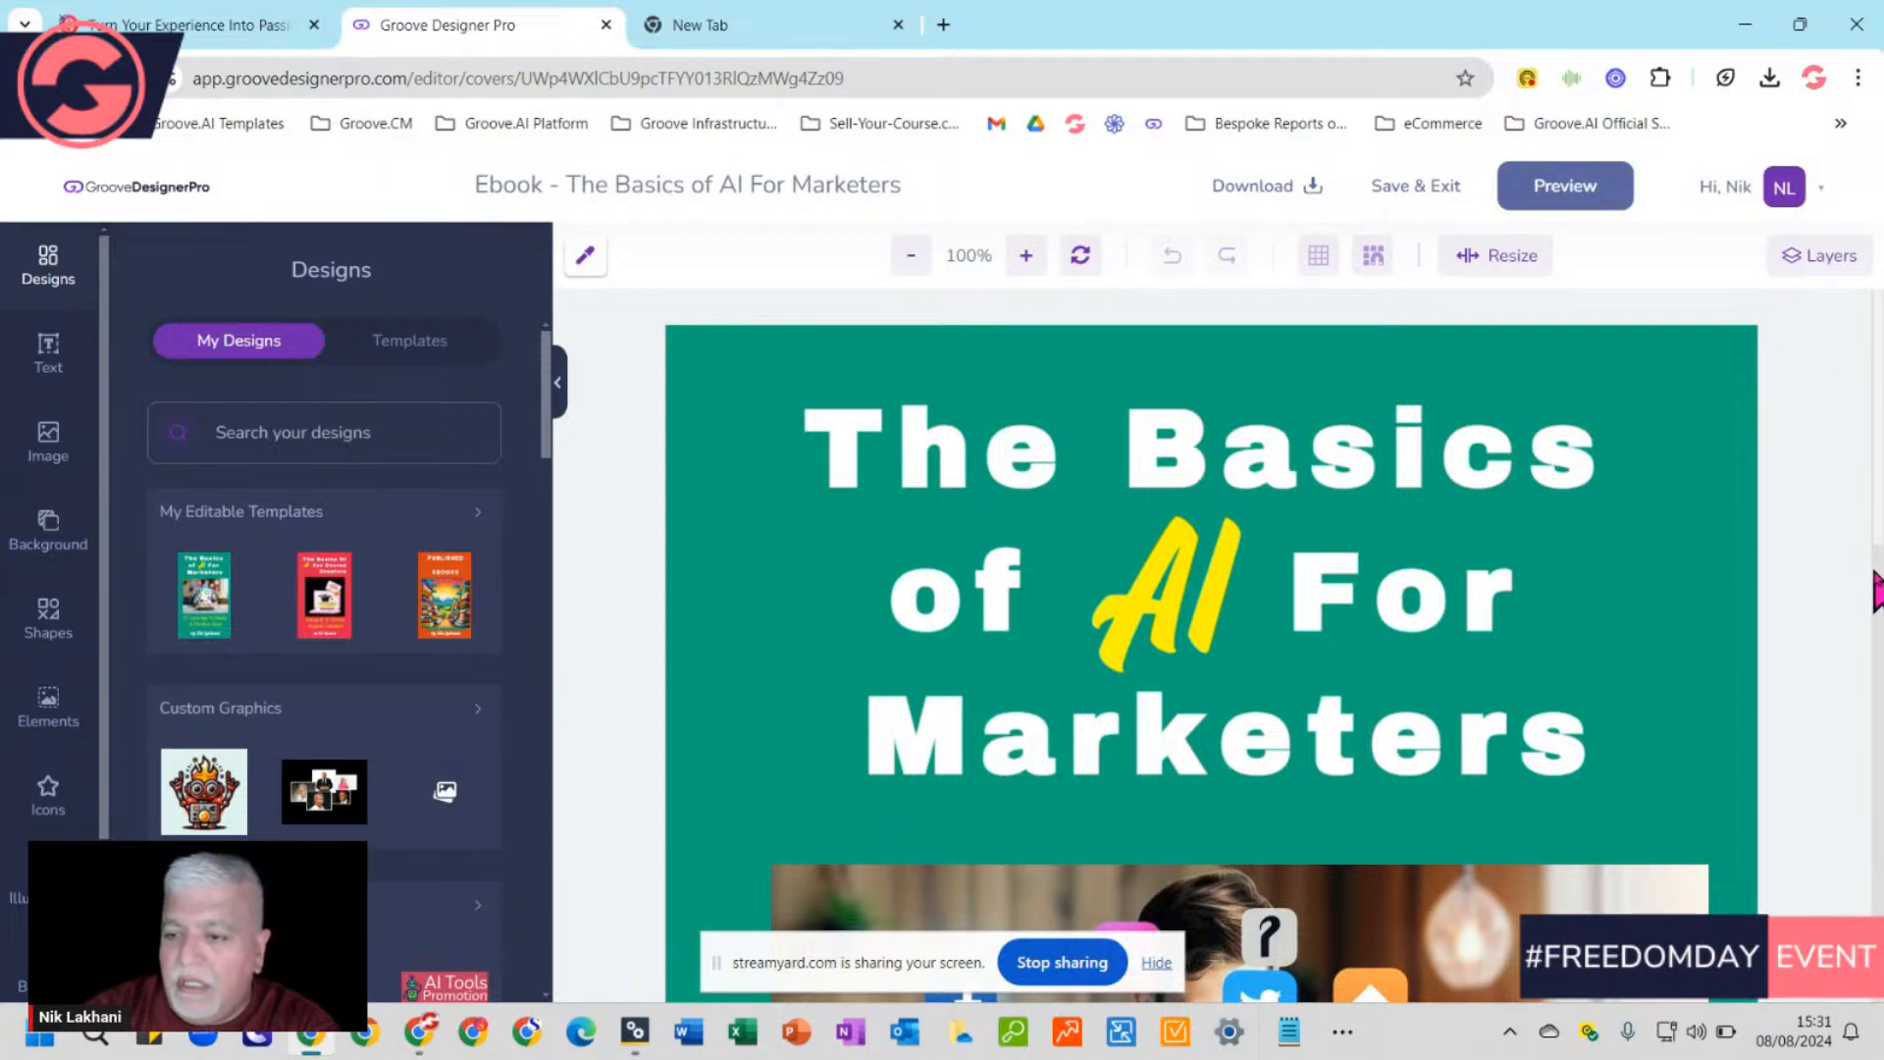
pyautogui.scroll(-6, 1876, 589)
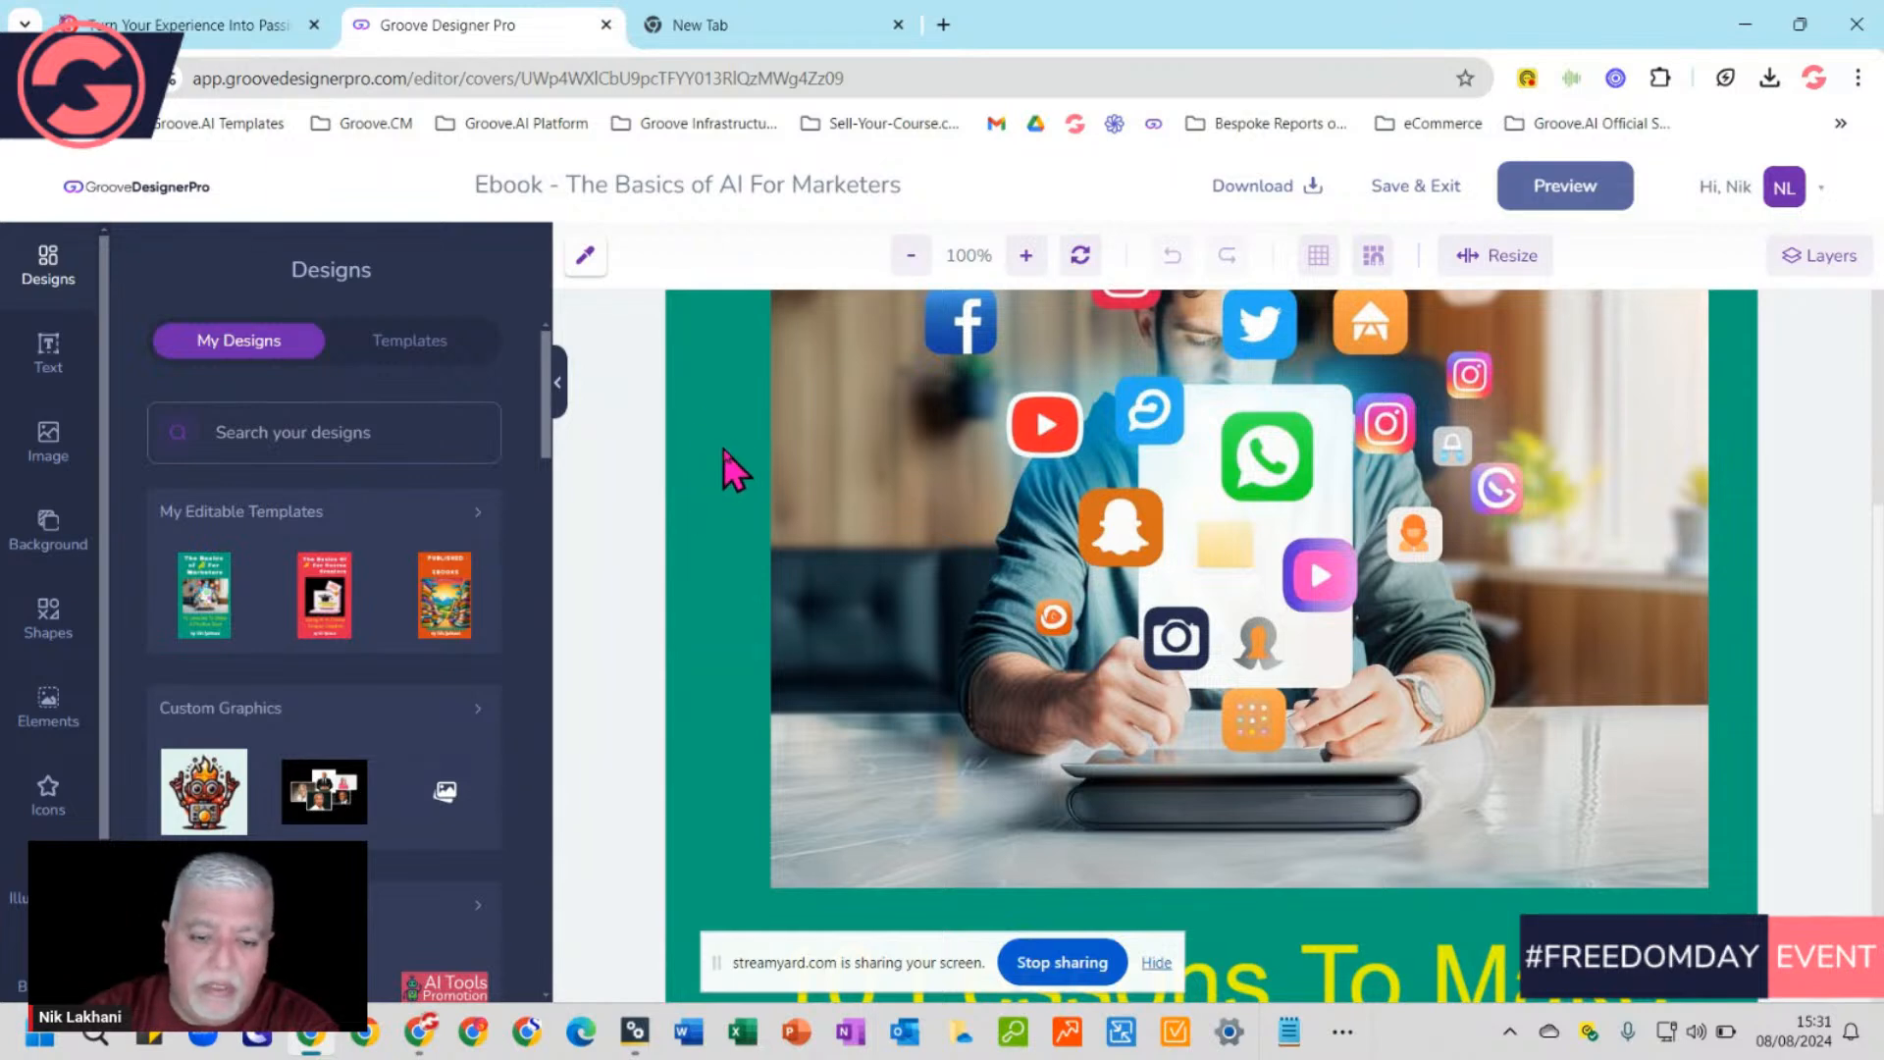
pyautogui.scroll(6, 734, 473)
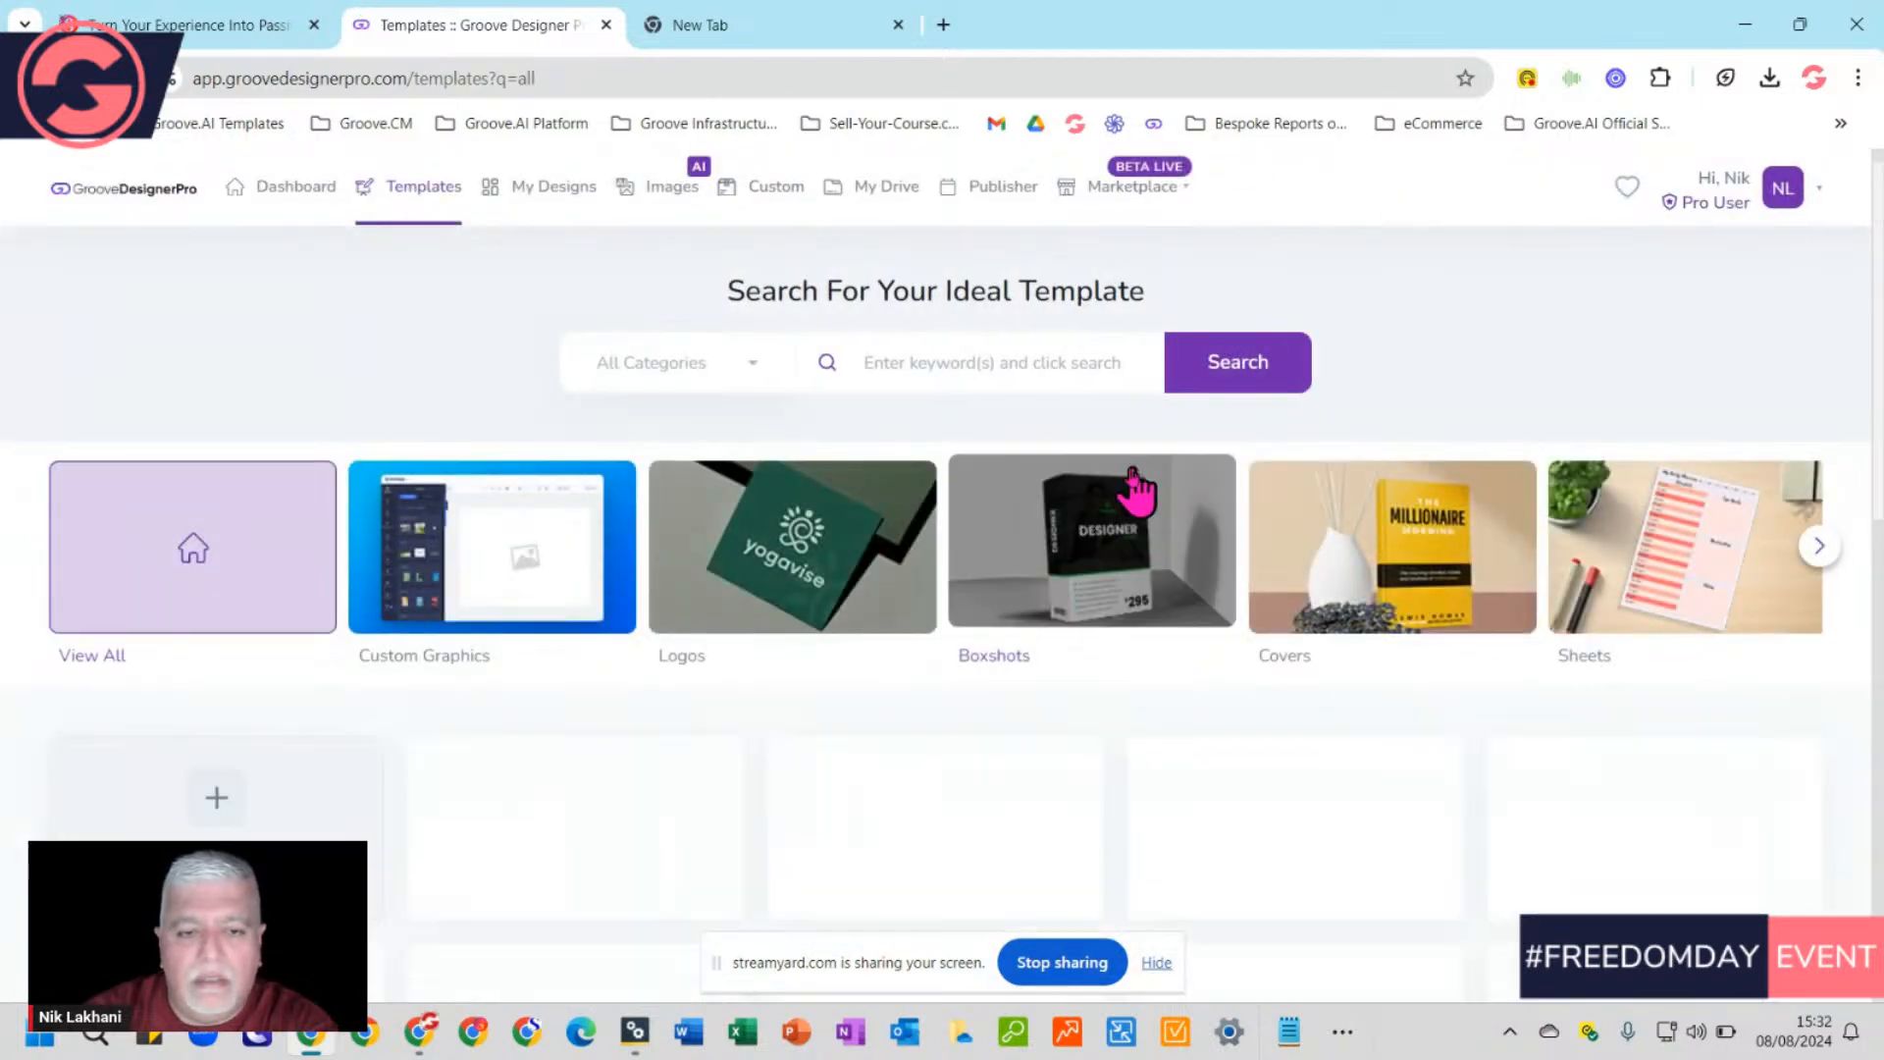
# Scroll through the Logos, Boxshots and Covers template grid, then return to My Designs
pyautogui.scroll(-5, 1135, 769)
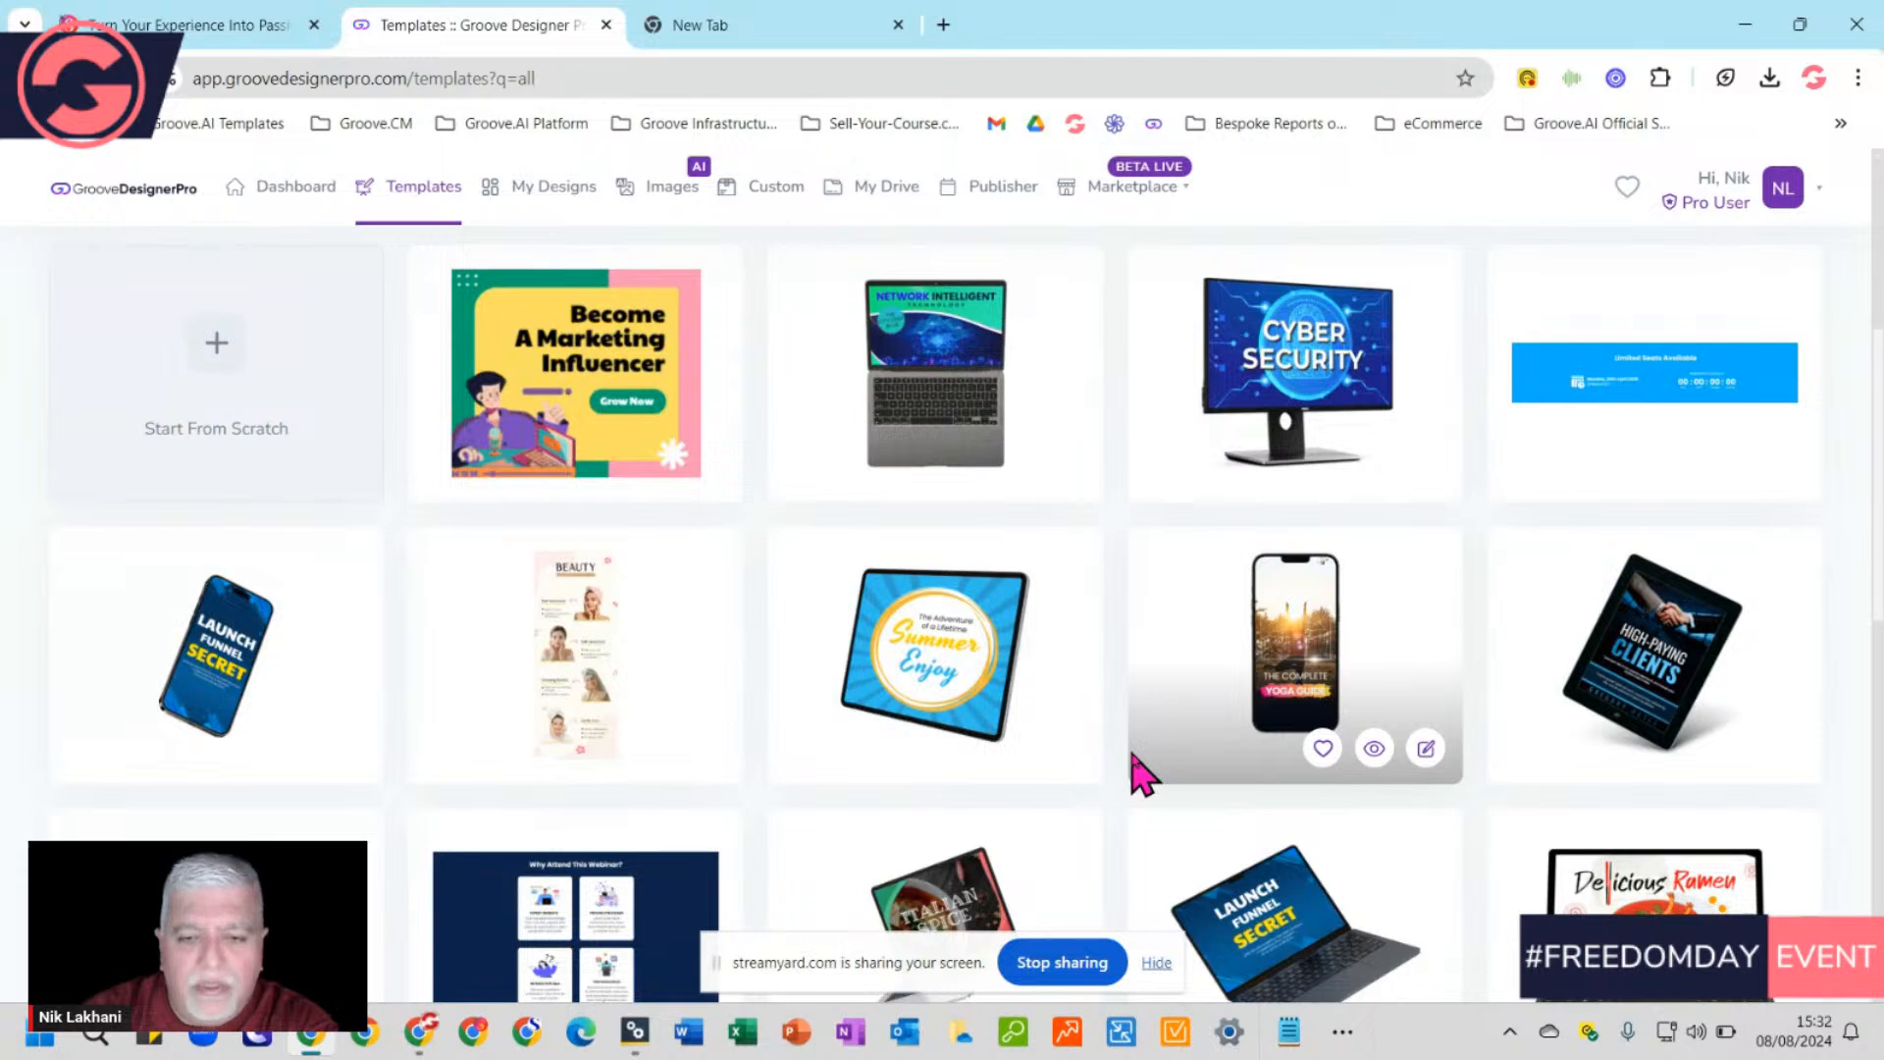
pyautogui.scroll(-3, 1138, 770)
pyautogui.scroll(10, 1138, 770)
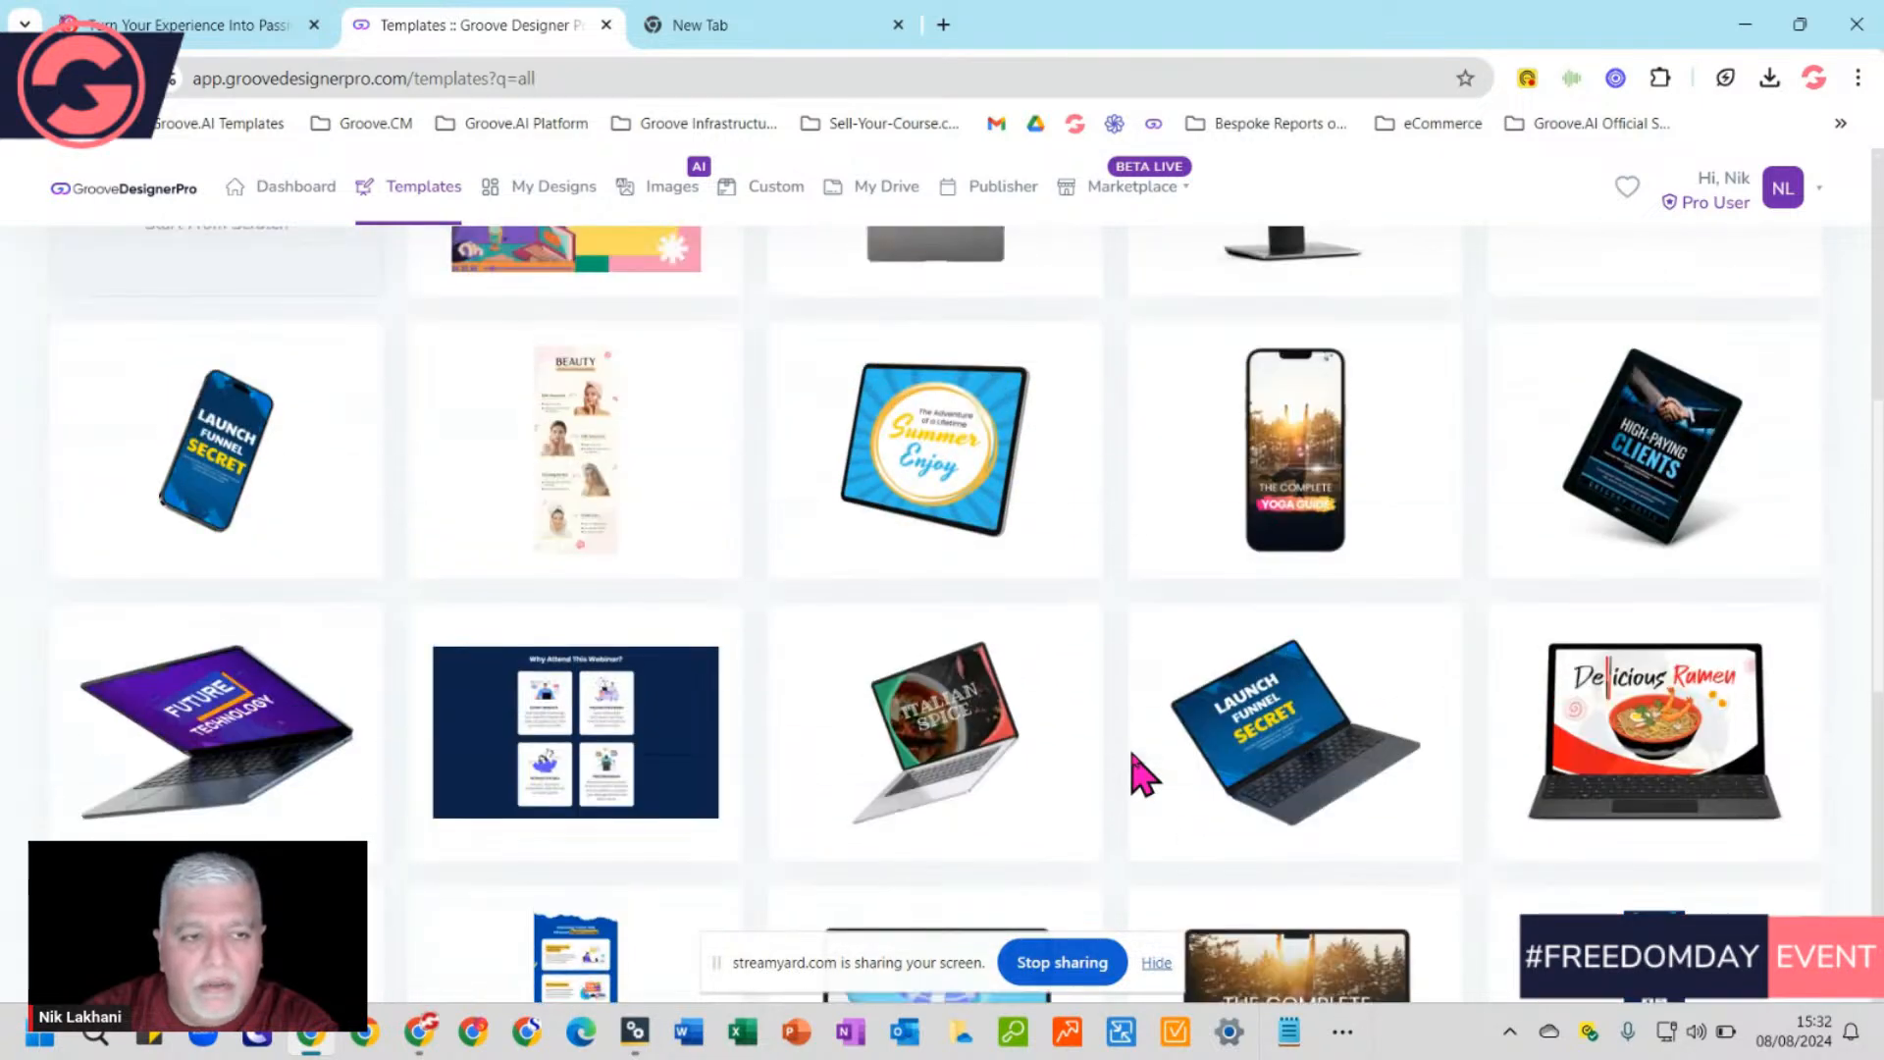
pyautogui.click(560, 196)
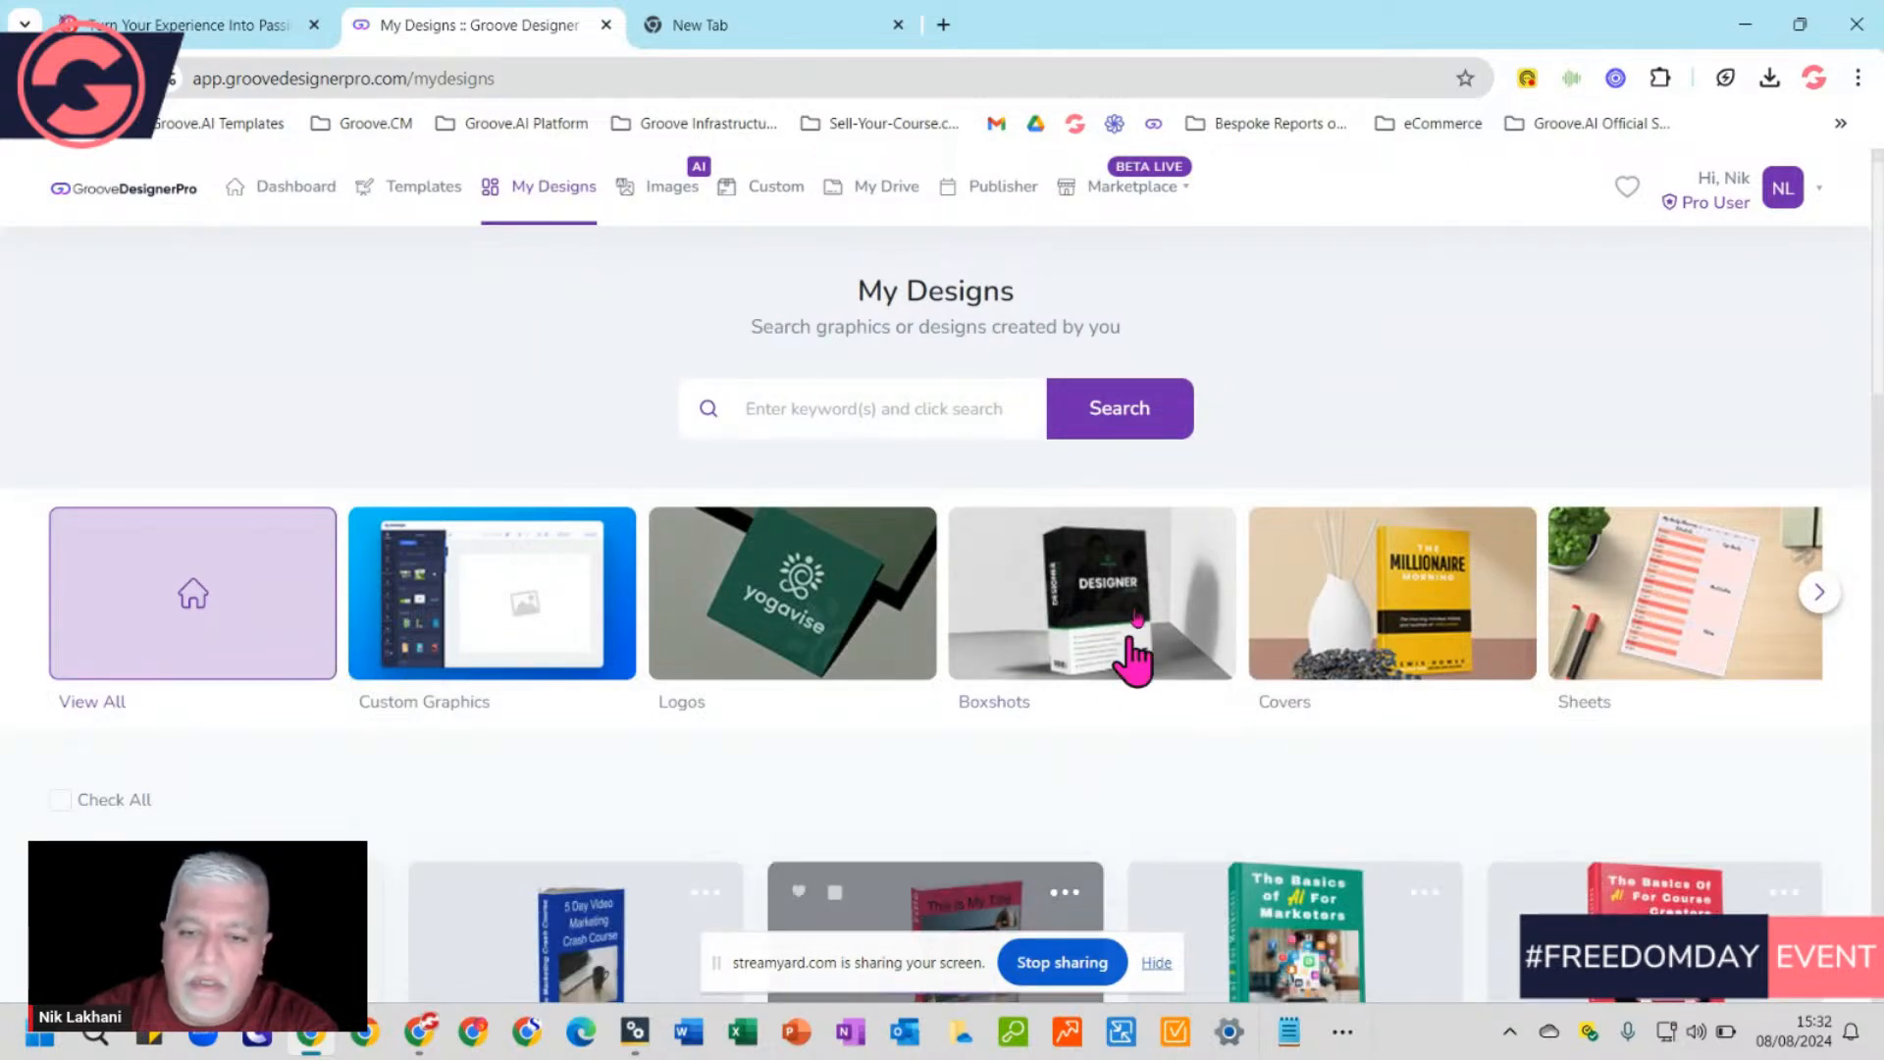
# Filter My Designs to Boxshots, which shows no saved designs
pyautogui.click(1143, 589)
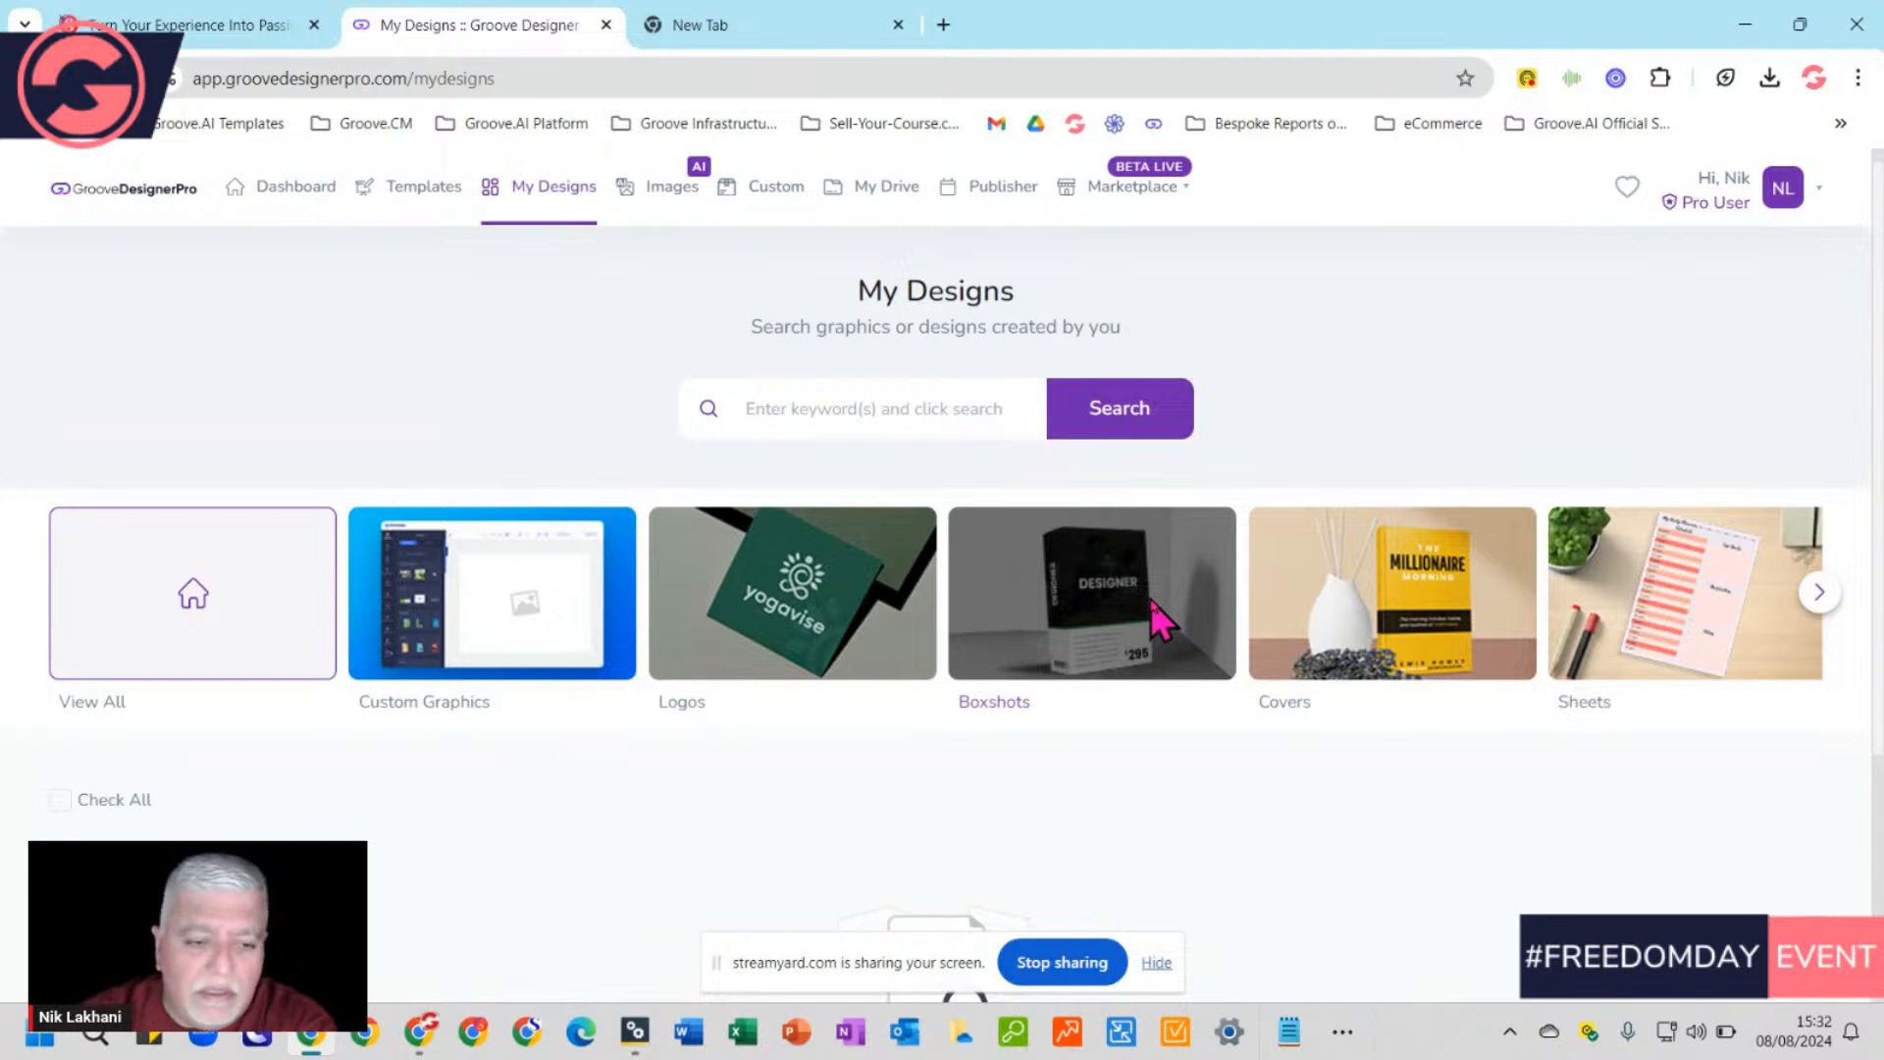
pyautogui.scroll(-3, 1129, 707)
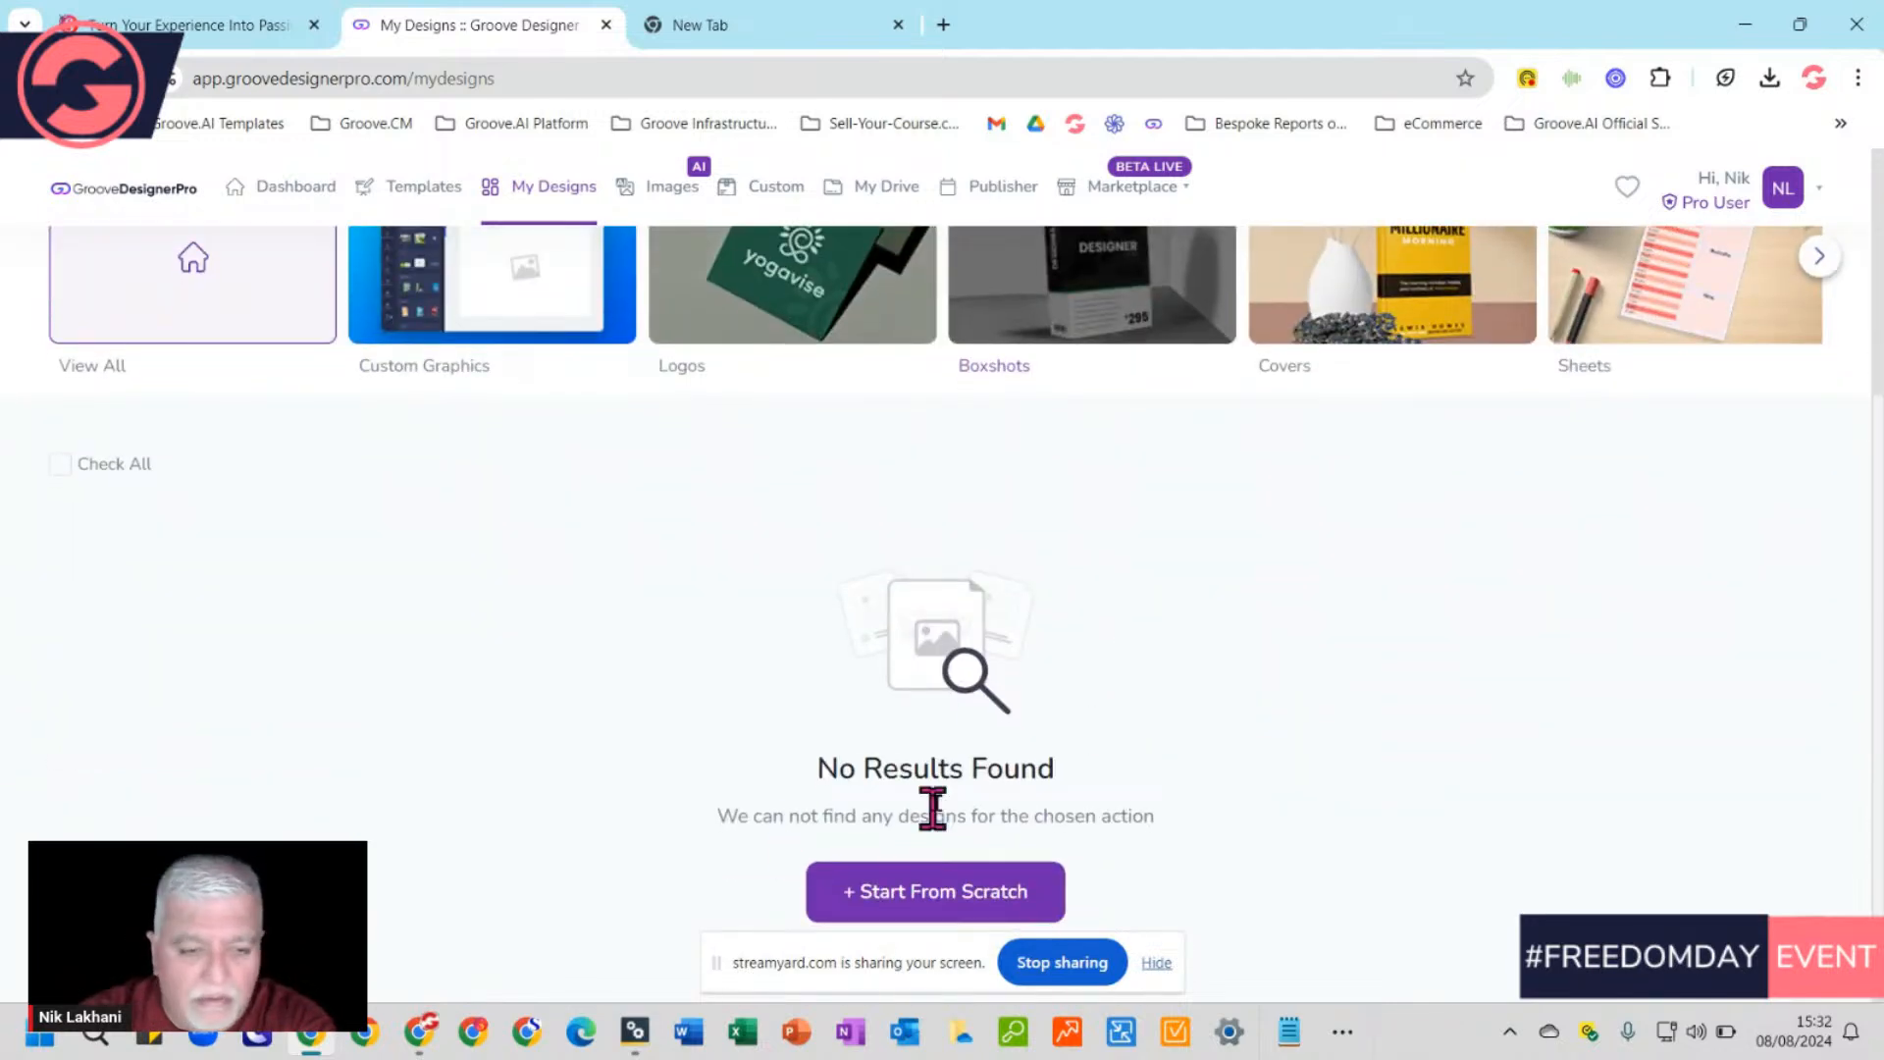
pyautogui.scroll(3, 824, 651)
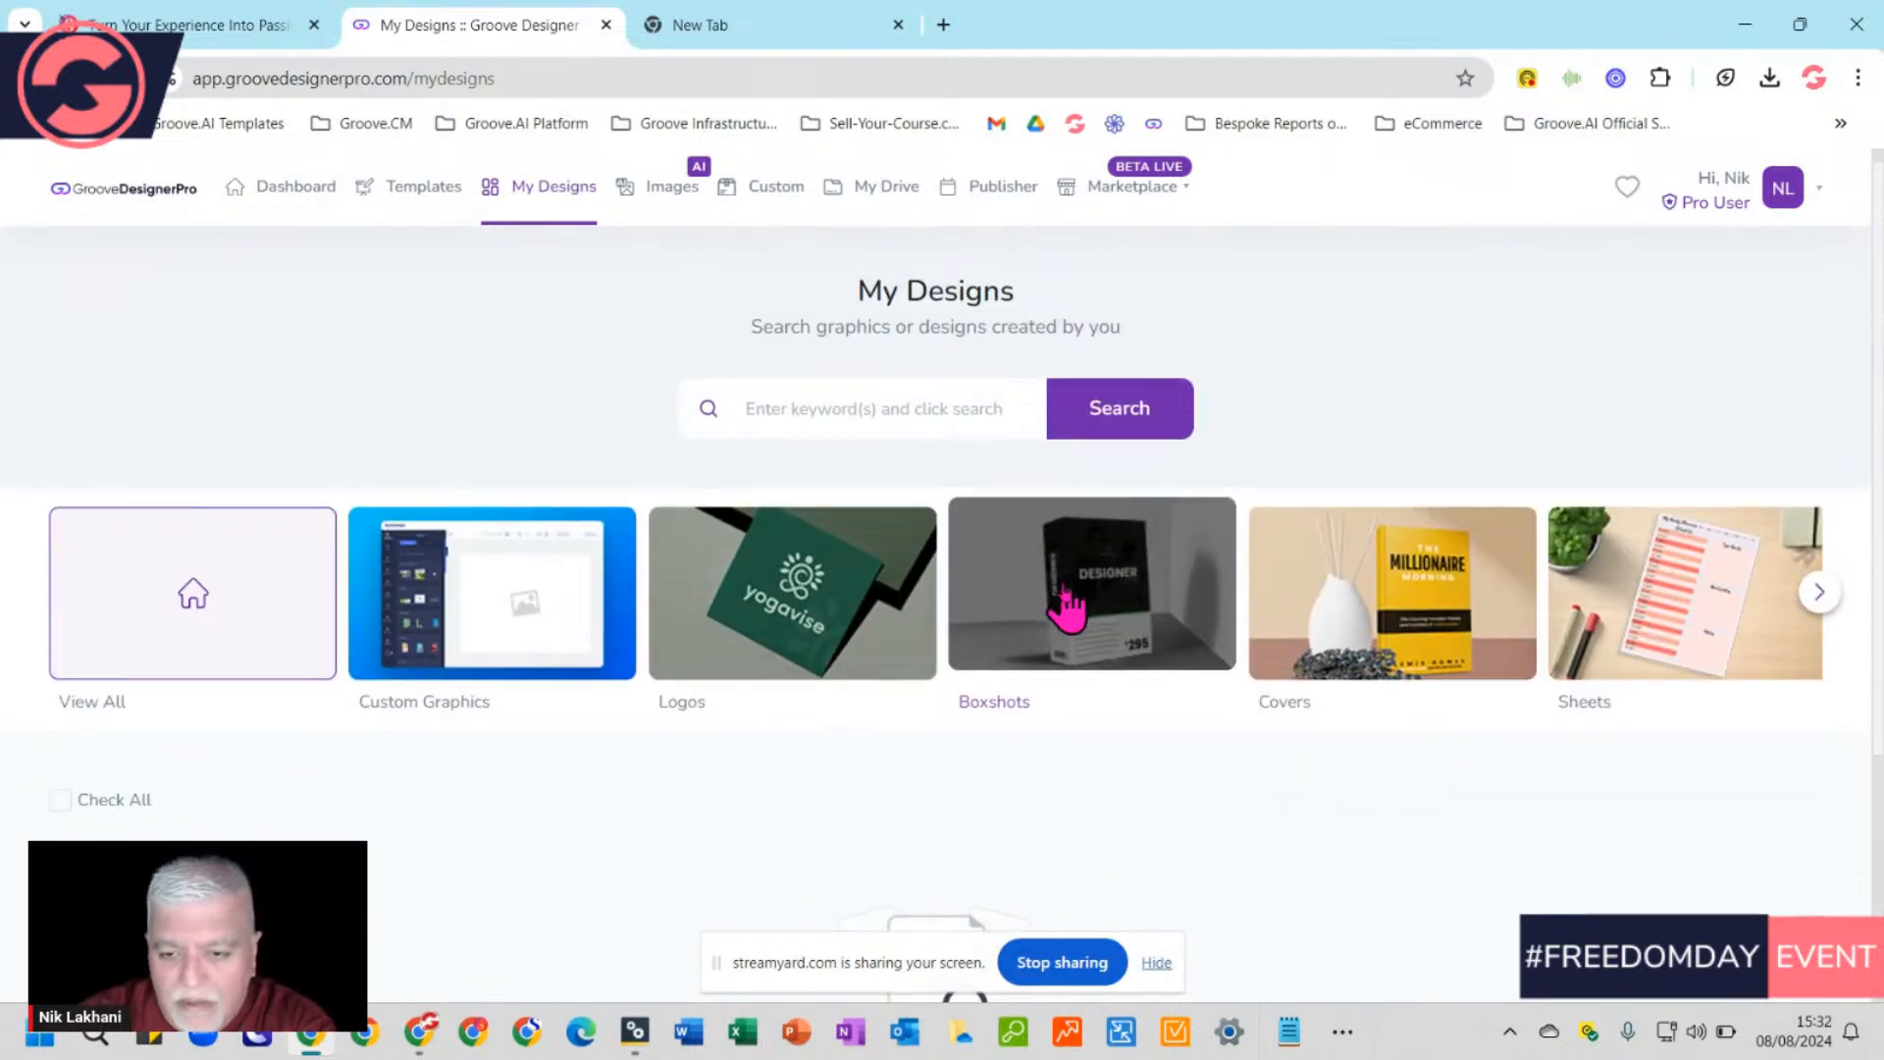
# Filter My Designs to Covers, review the results, then go to the Templates gallery
pyautogui.click(1508, 633)
pyautogui.scroll(-2, 1374, 743)
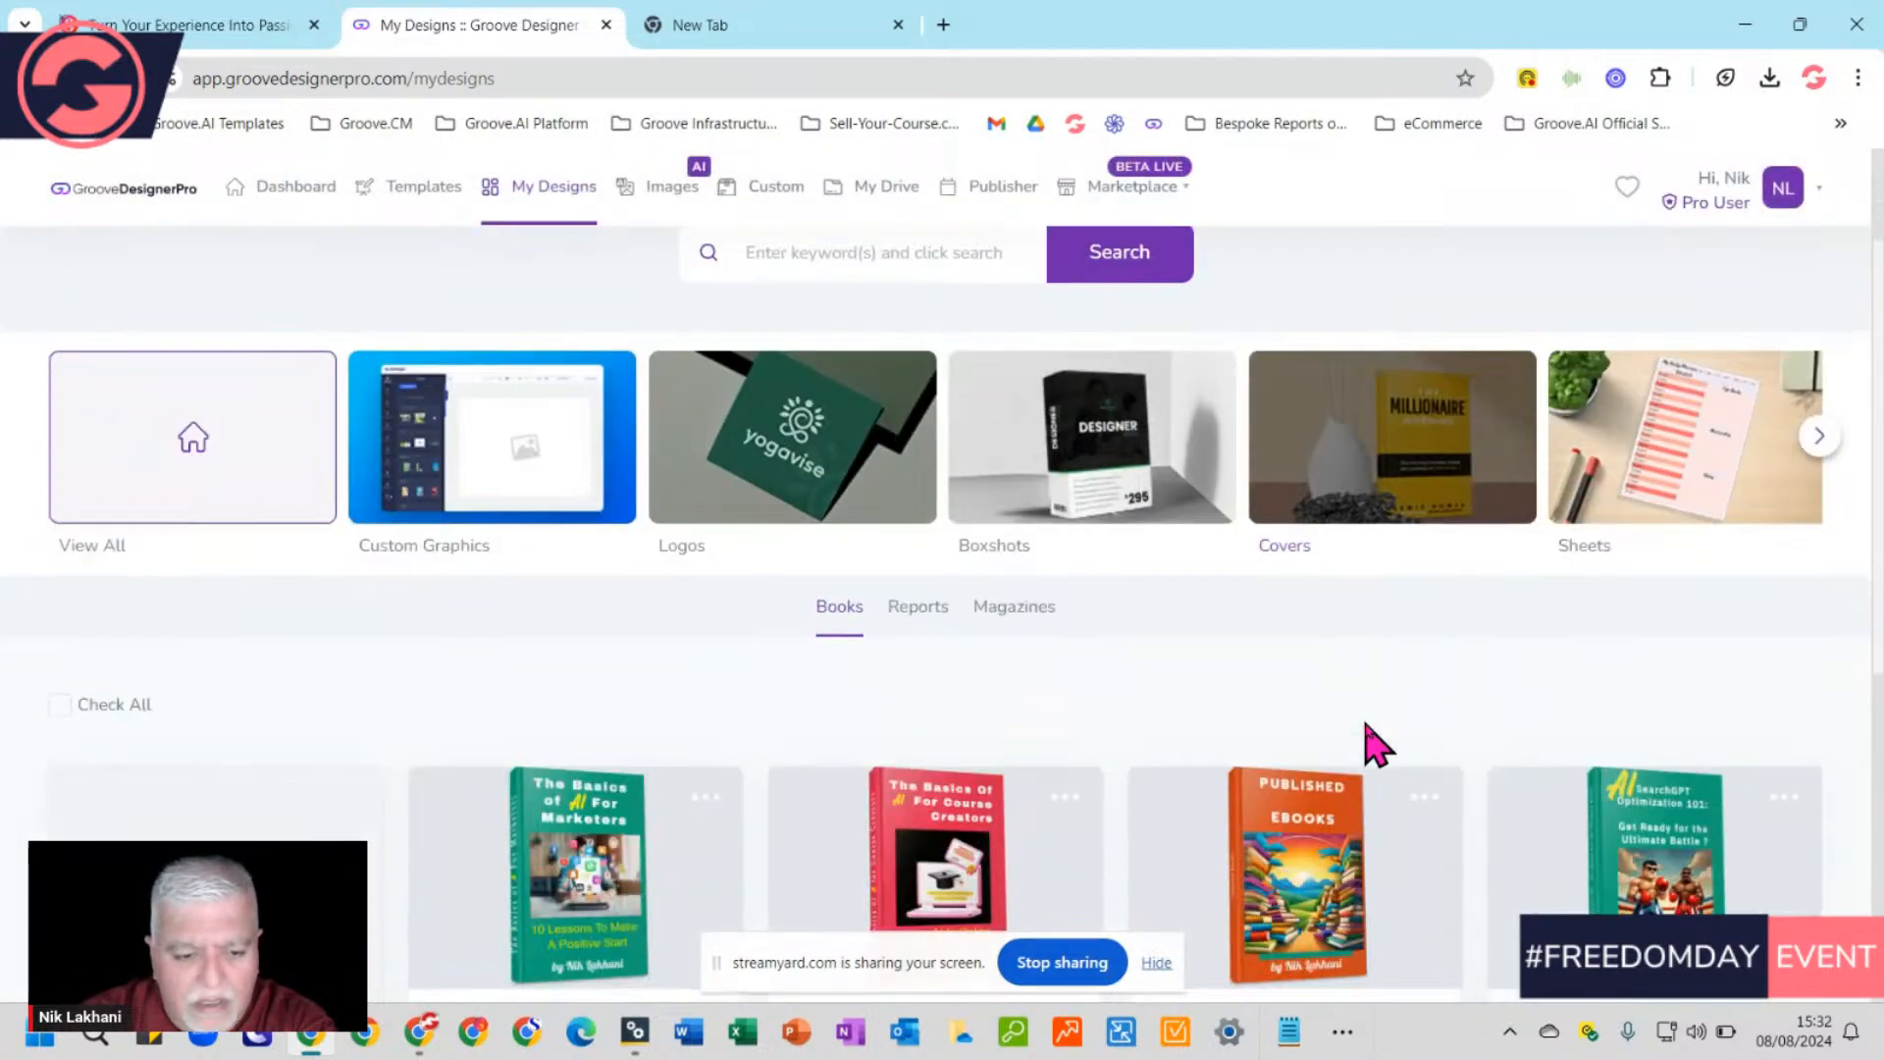
pyautogui.scroll(-3, 1374, 746)
pyautogui.scroll(5, 1367, 749)
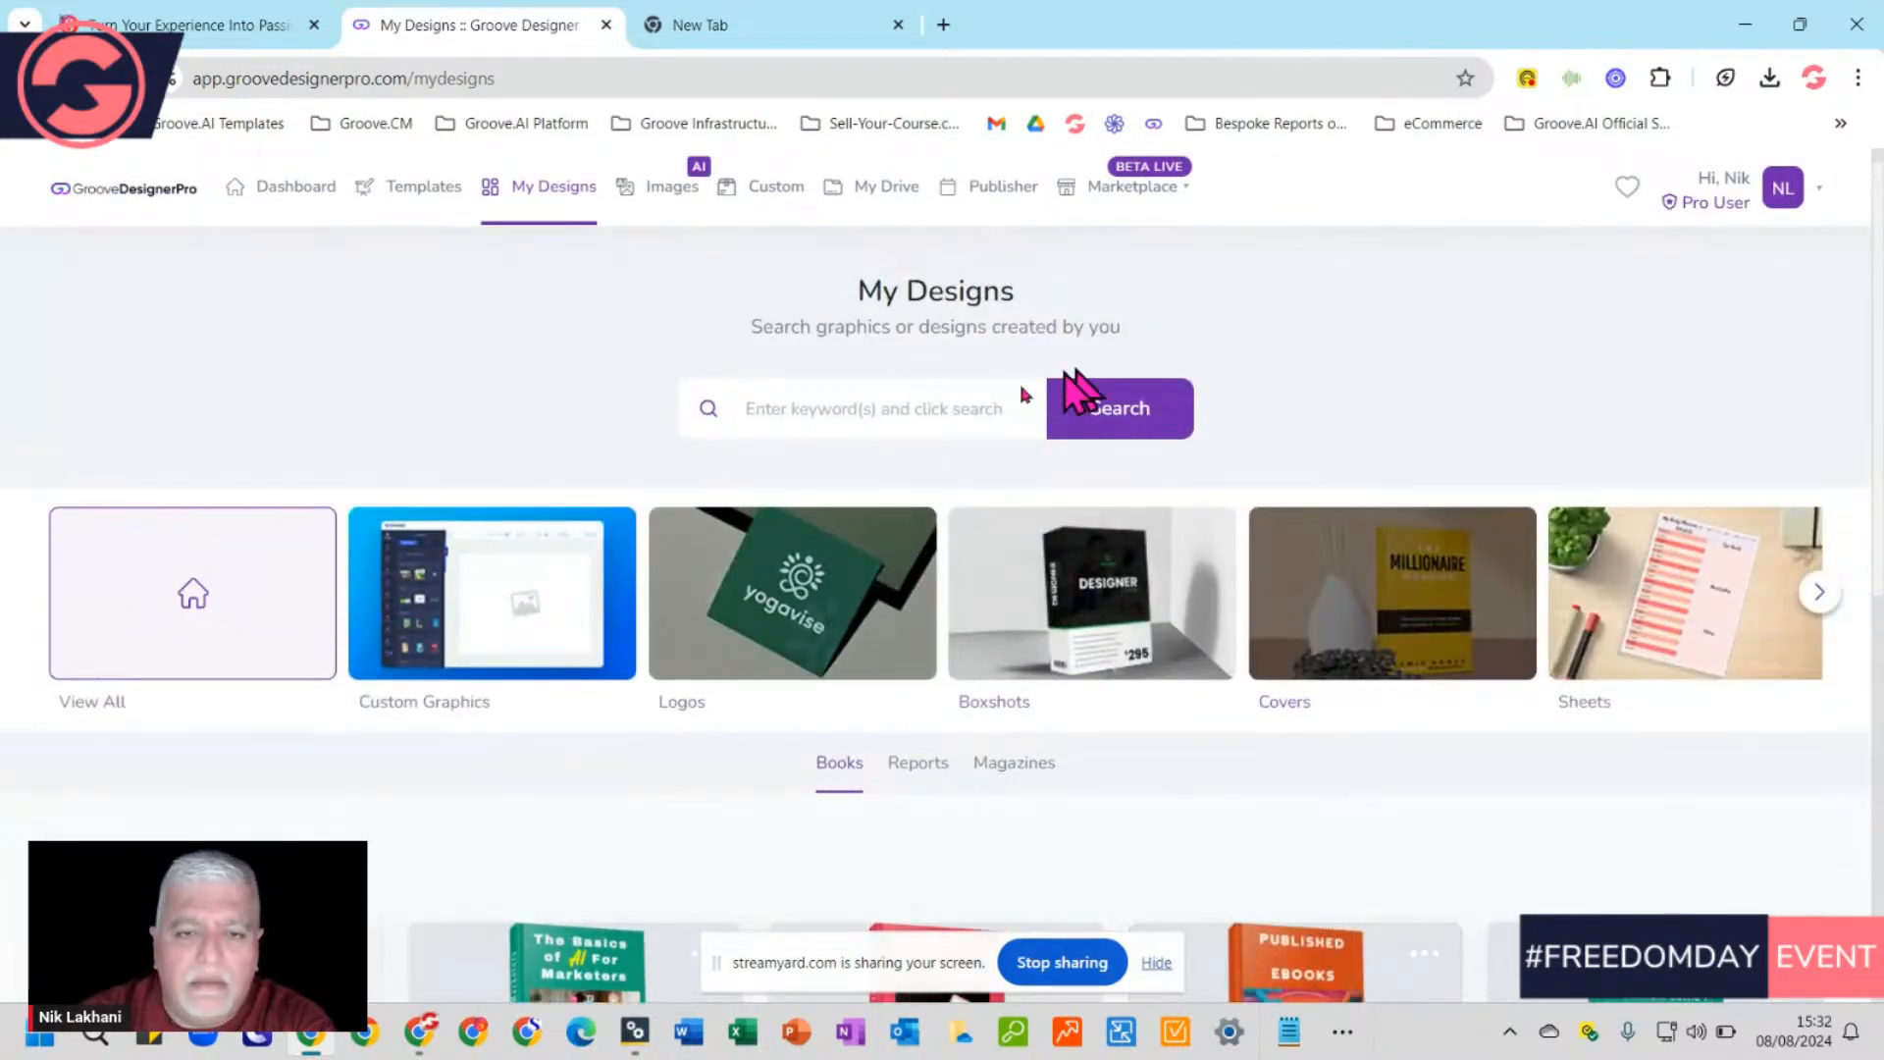
pyautogui.click(416, 192)
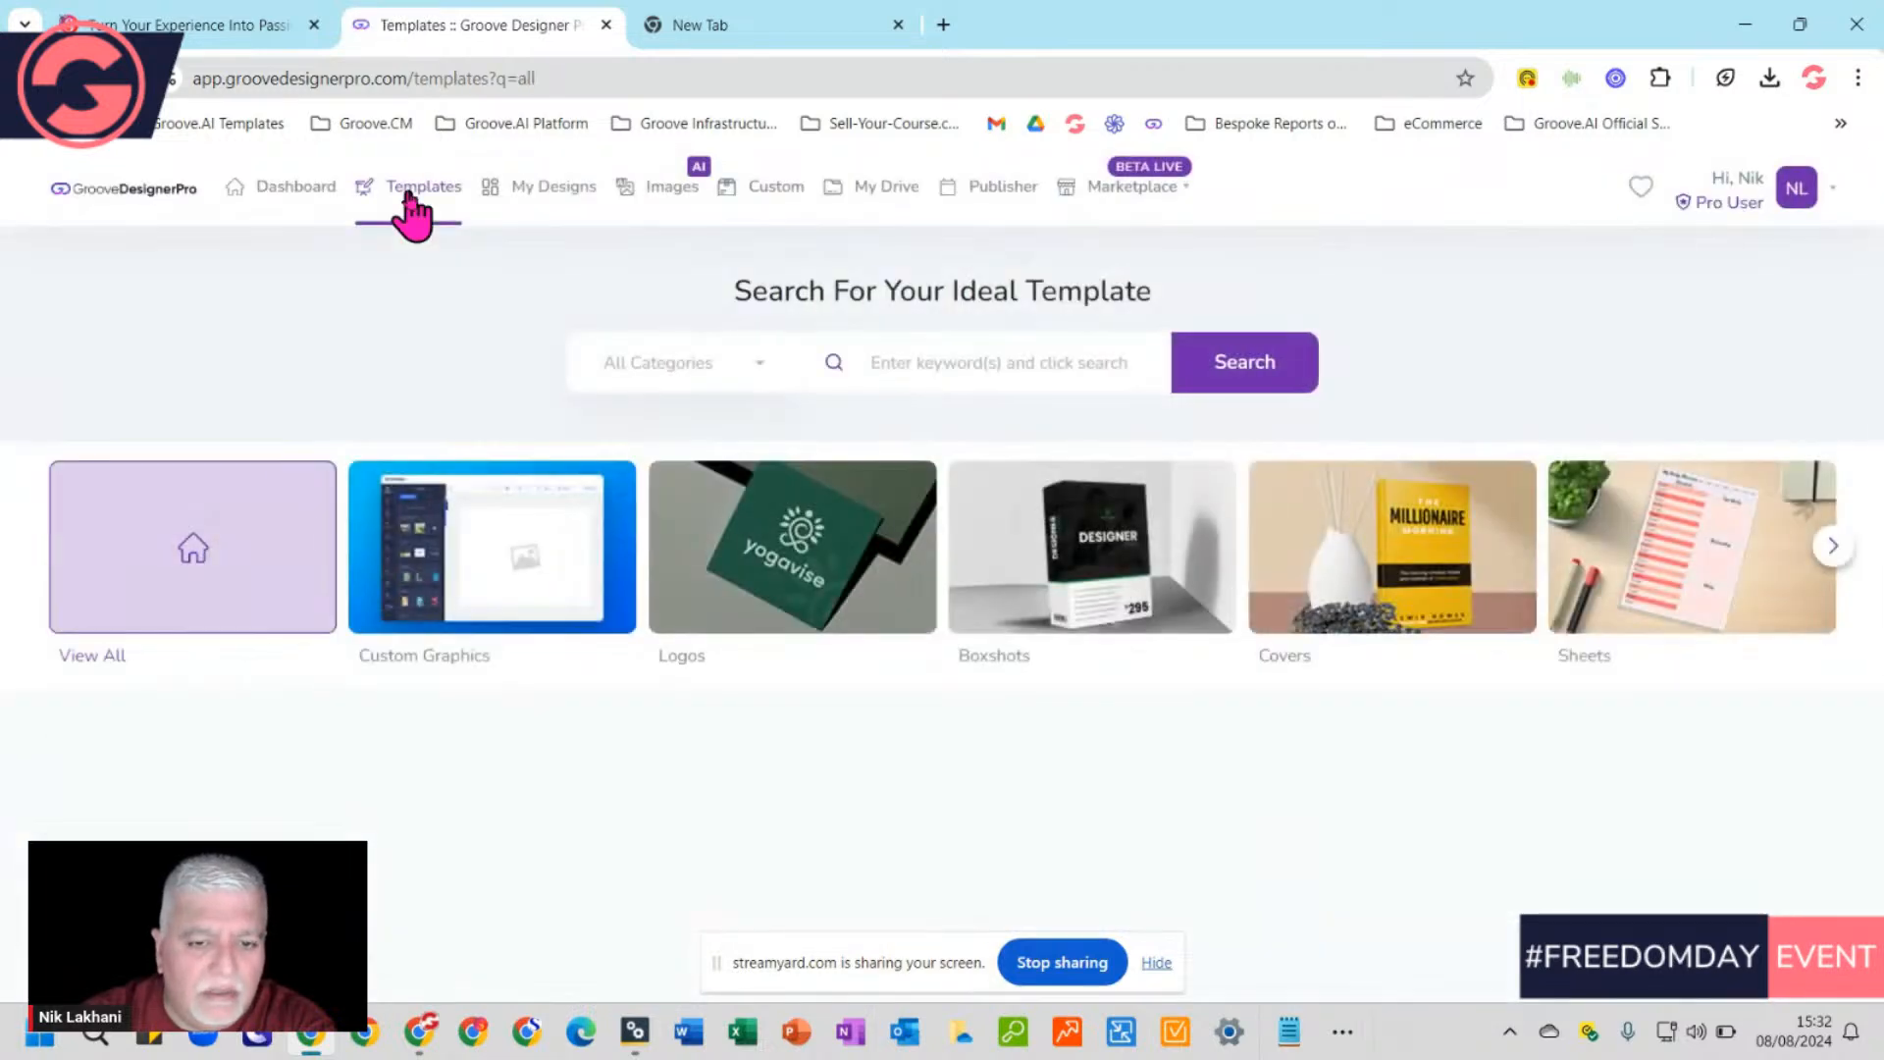
pyautogui.click(1215, 473)
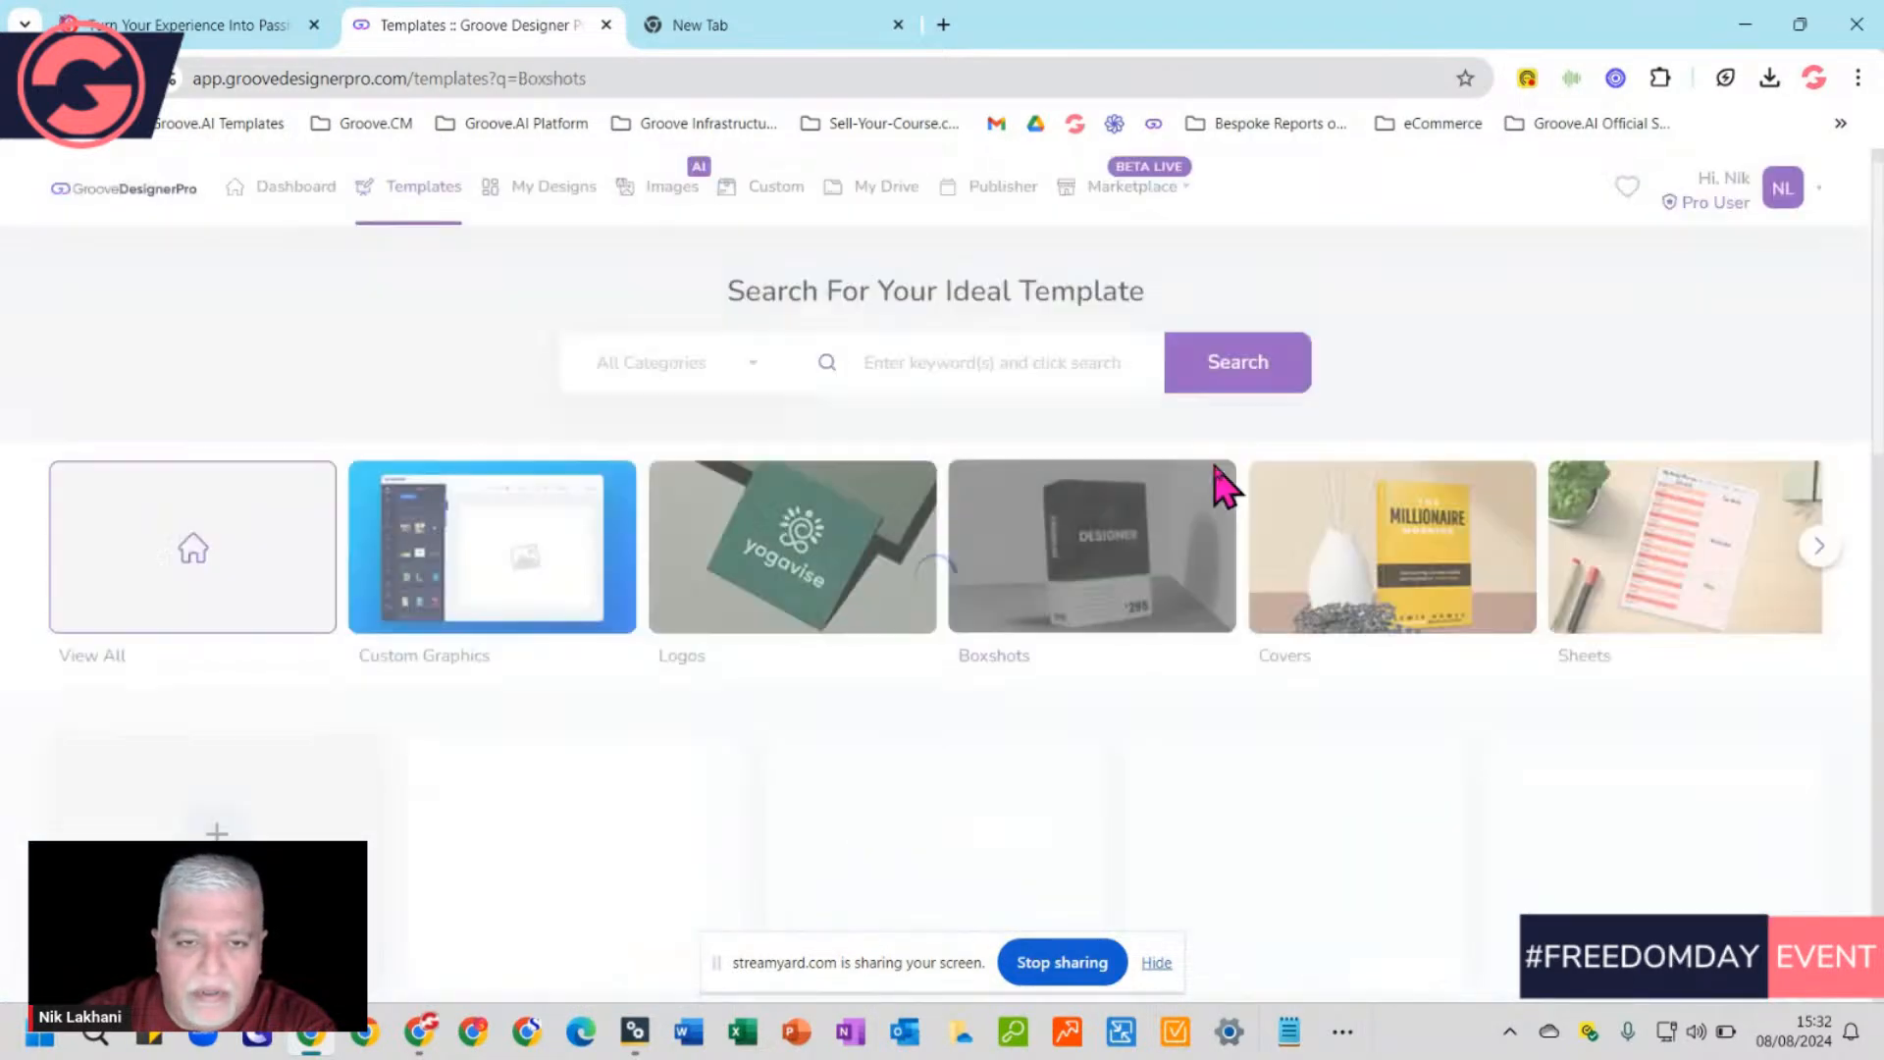
pyautogui.scroll(-3, 1245, 630)
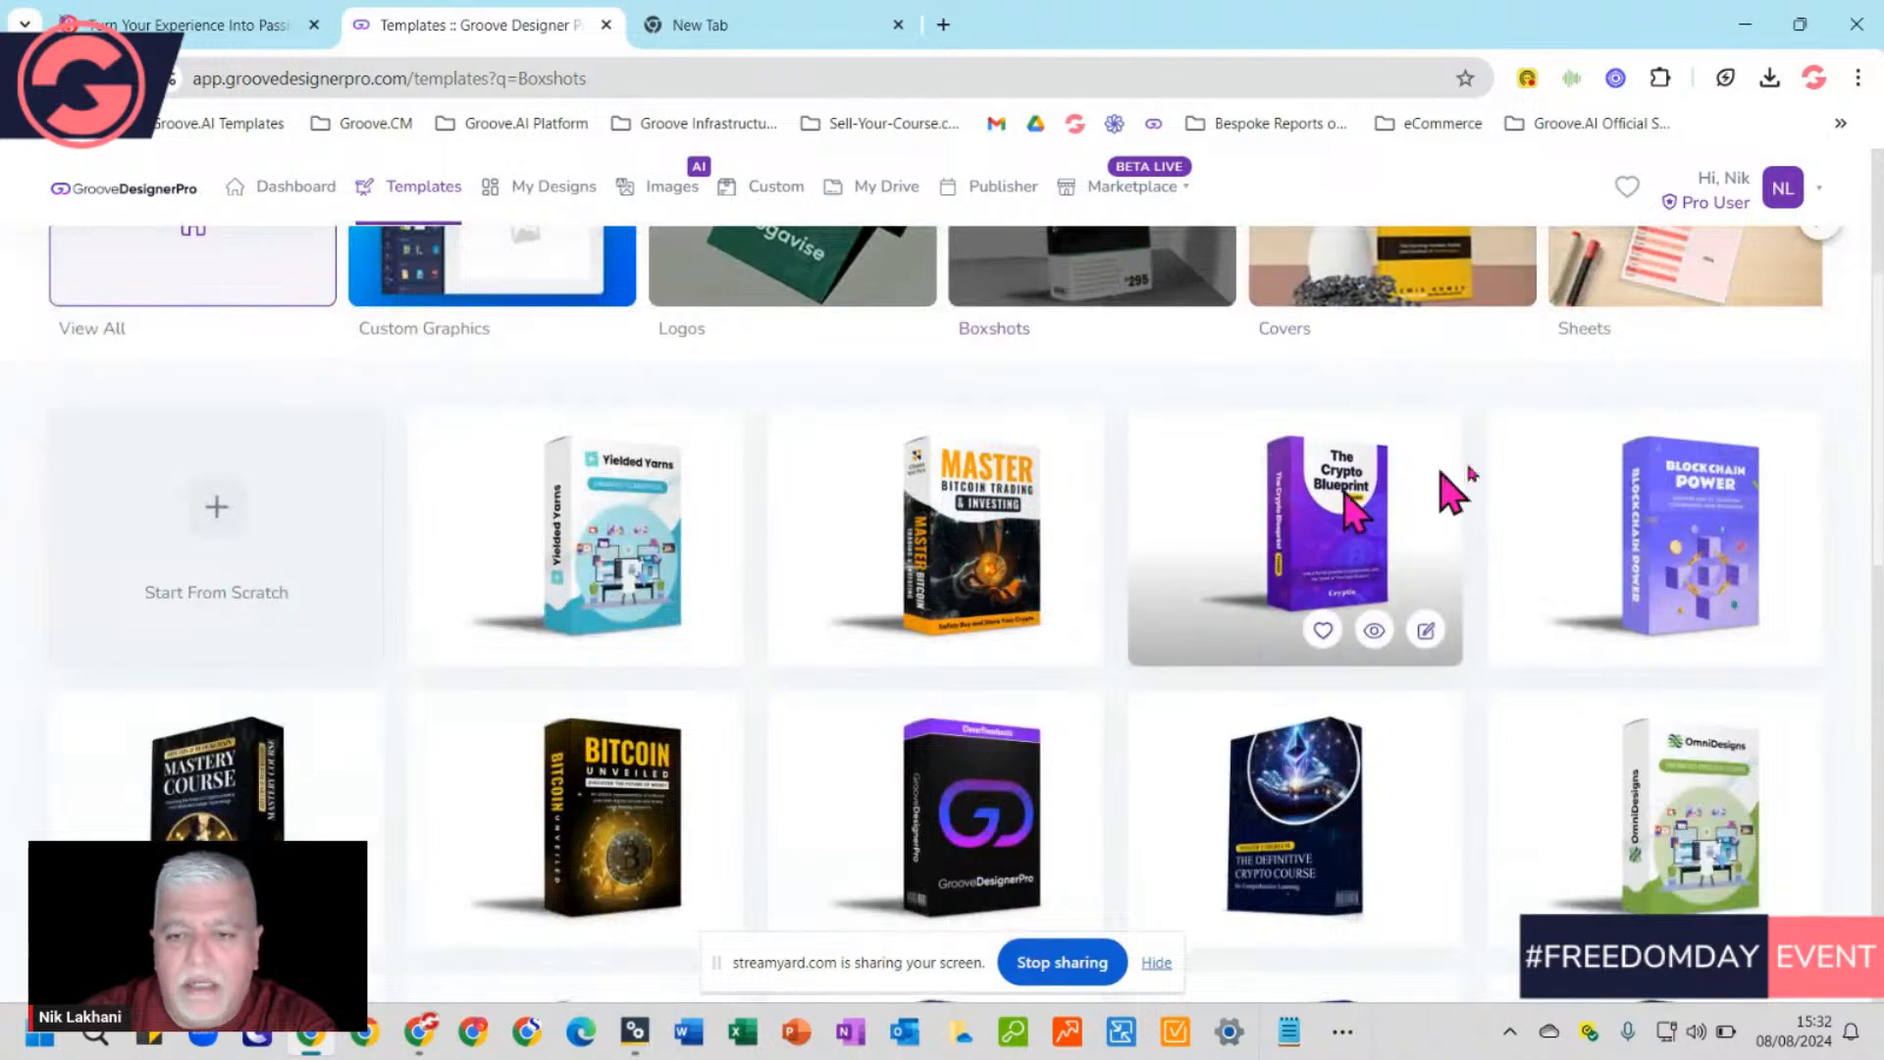
pyautogui.scroll(-5, 1742, 535)
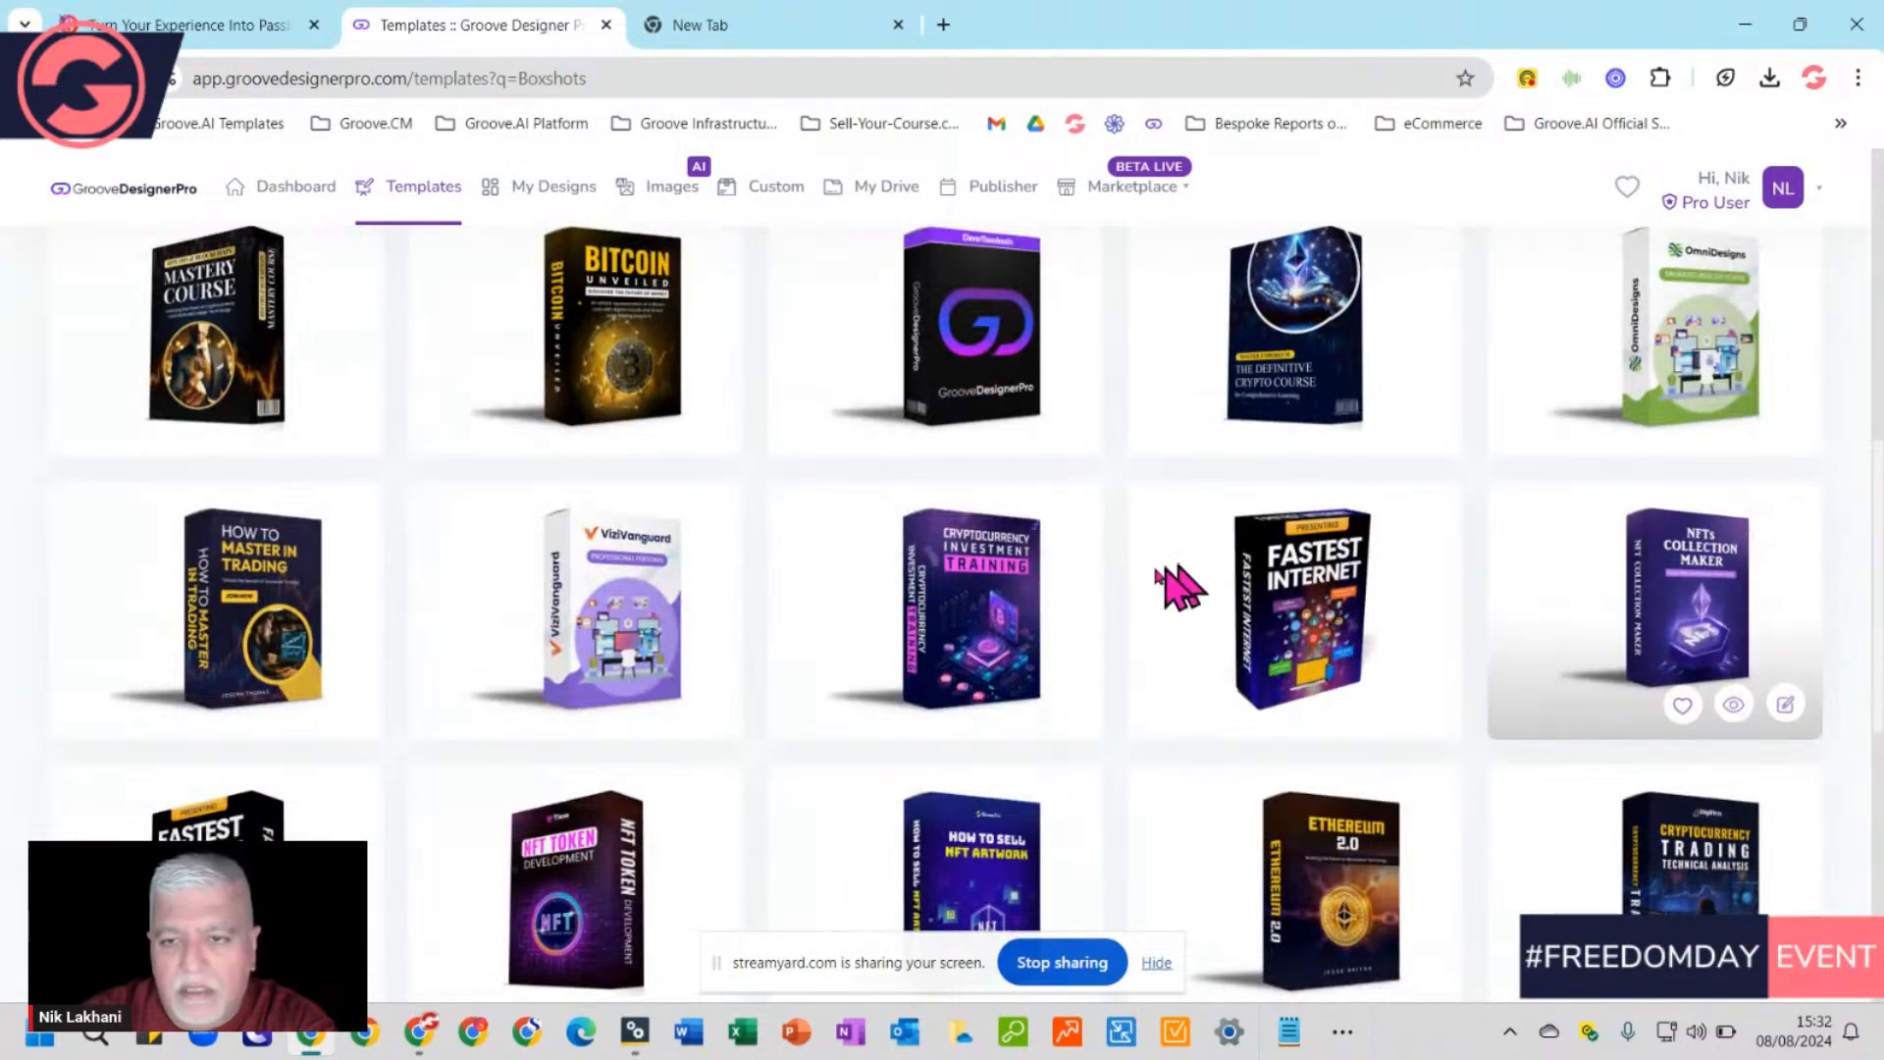
pyautogui.scroll(5, 1044, 622)
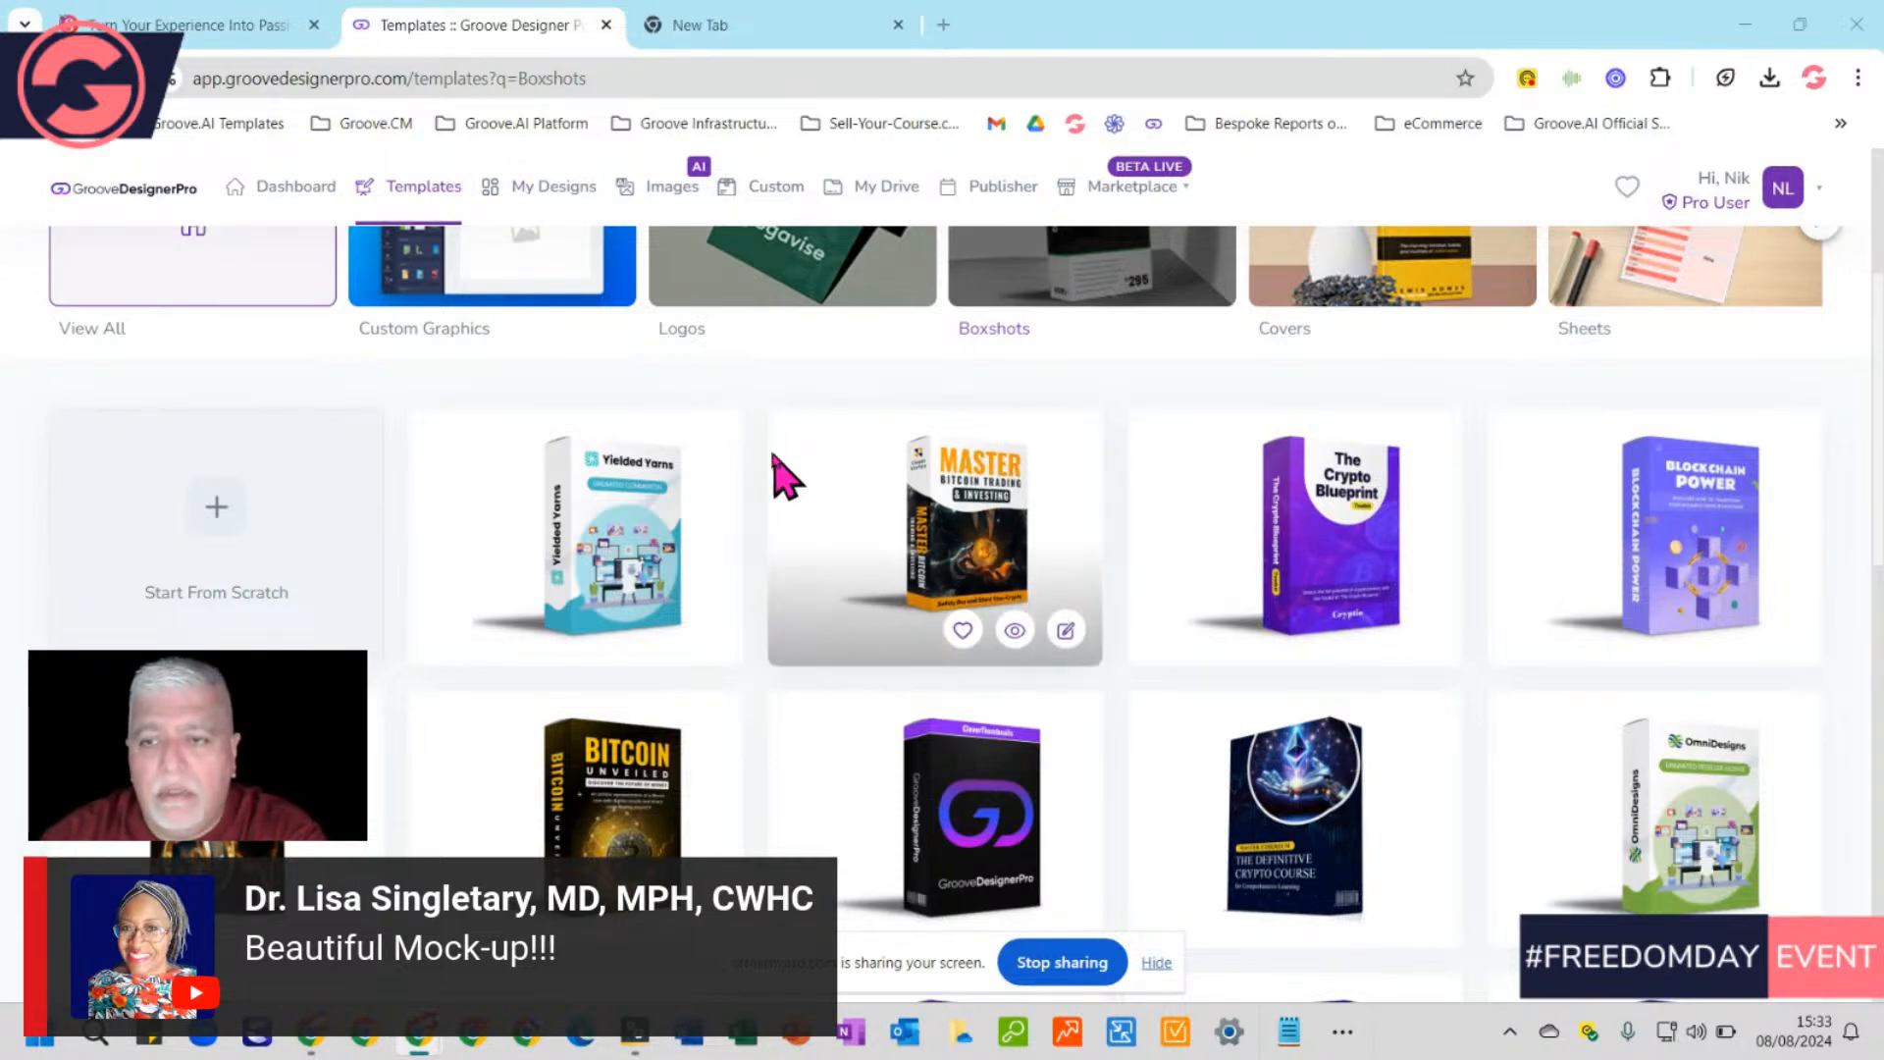
pyautogui.moveTo(1378, 636)
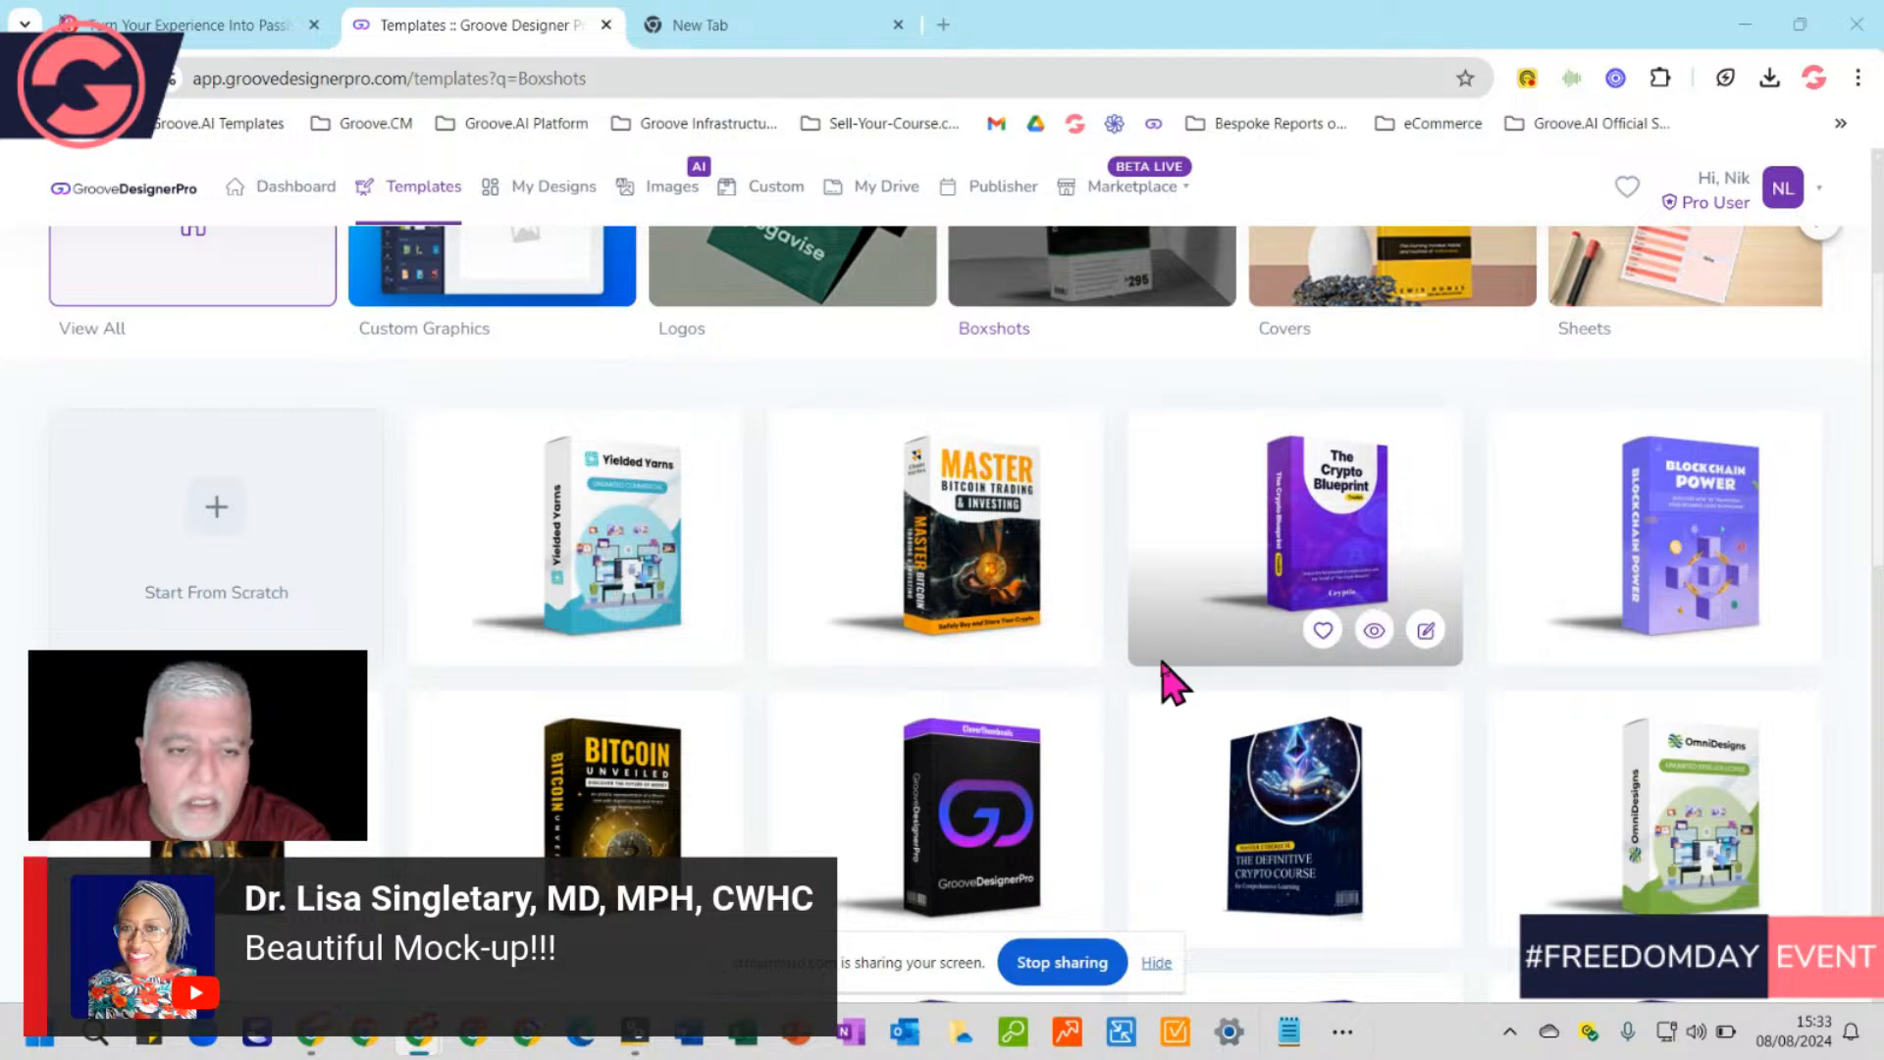
pyautogui.scroll(-2, 1143, 684)
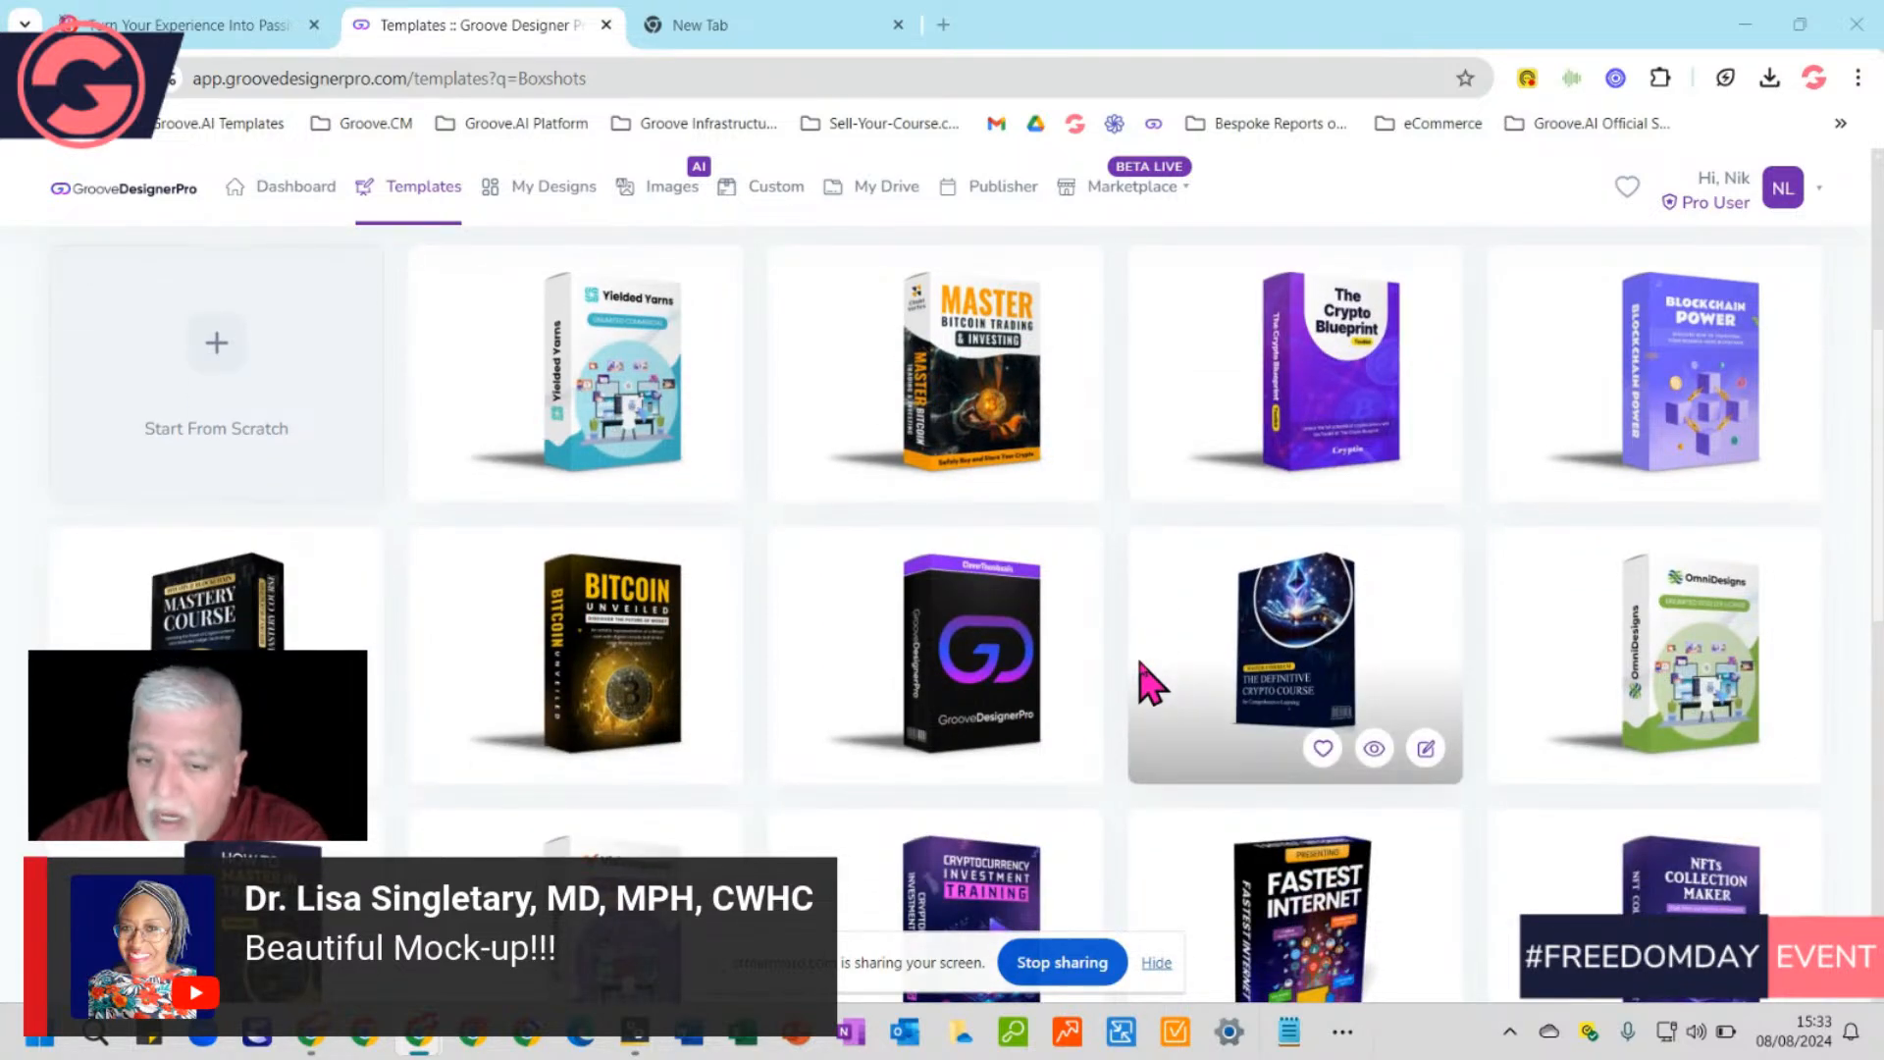
pyautogui.scroll(-5, 1150, 684)
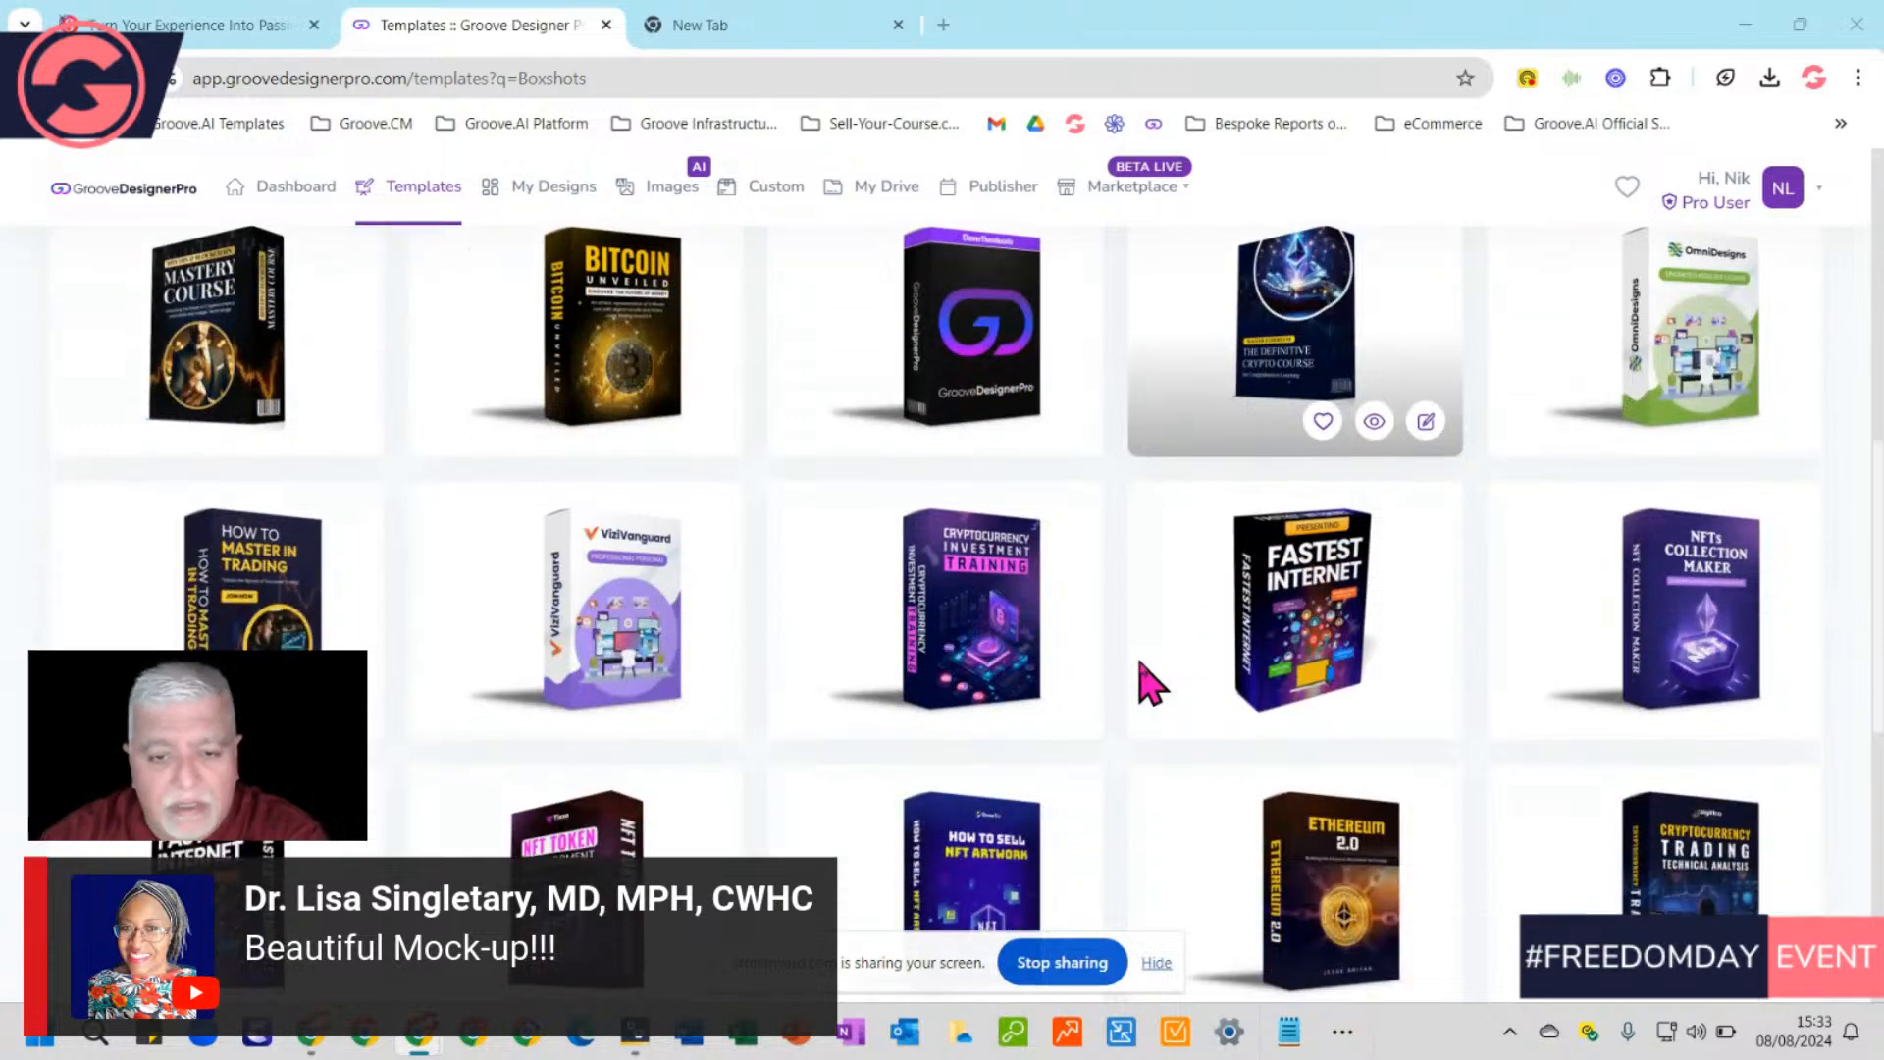
pyautogui.scroll(-1, 1150, 684)
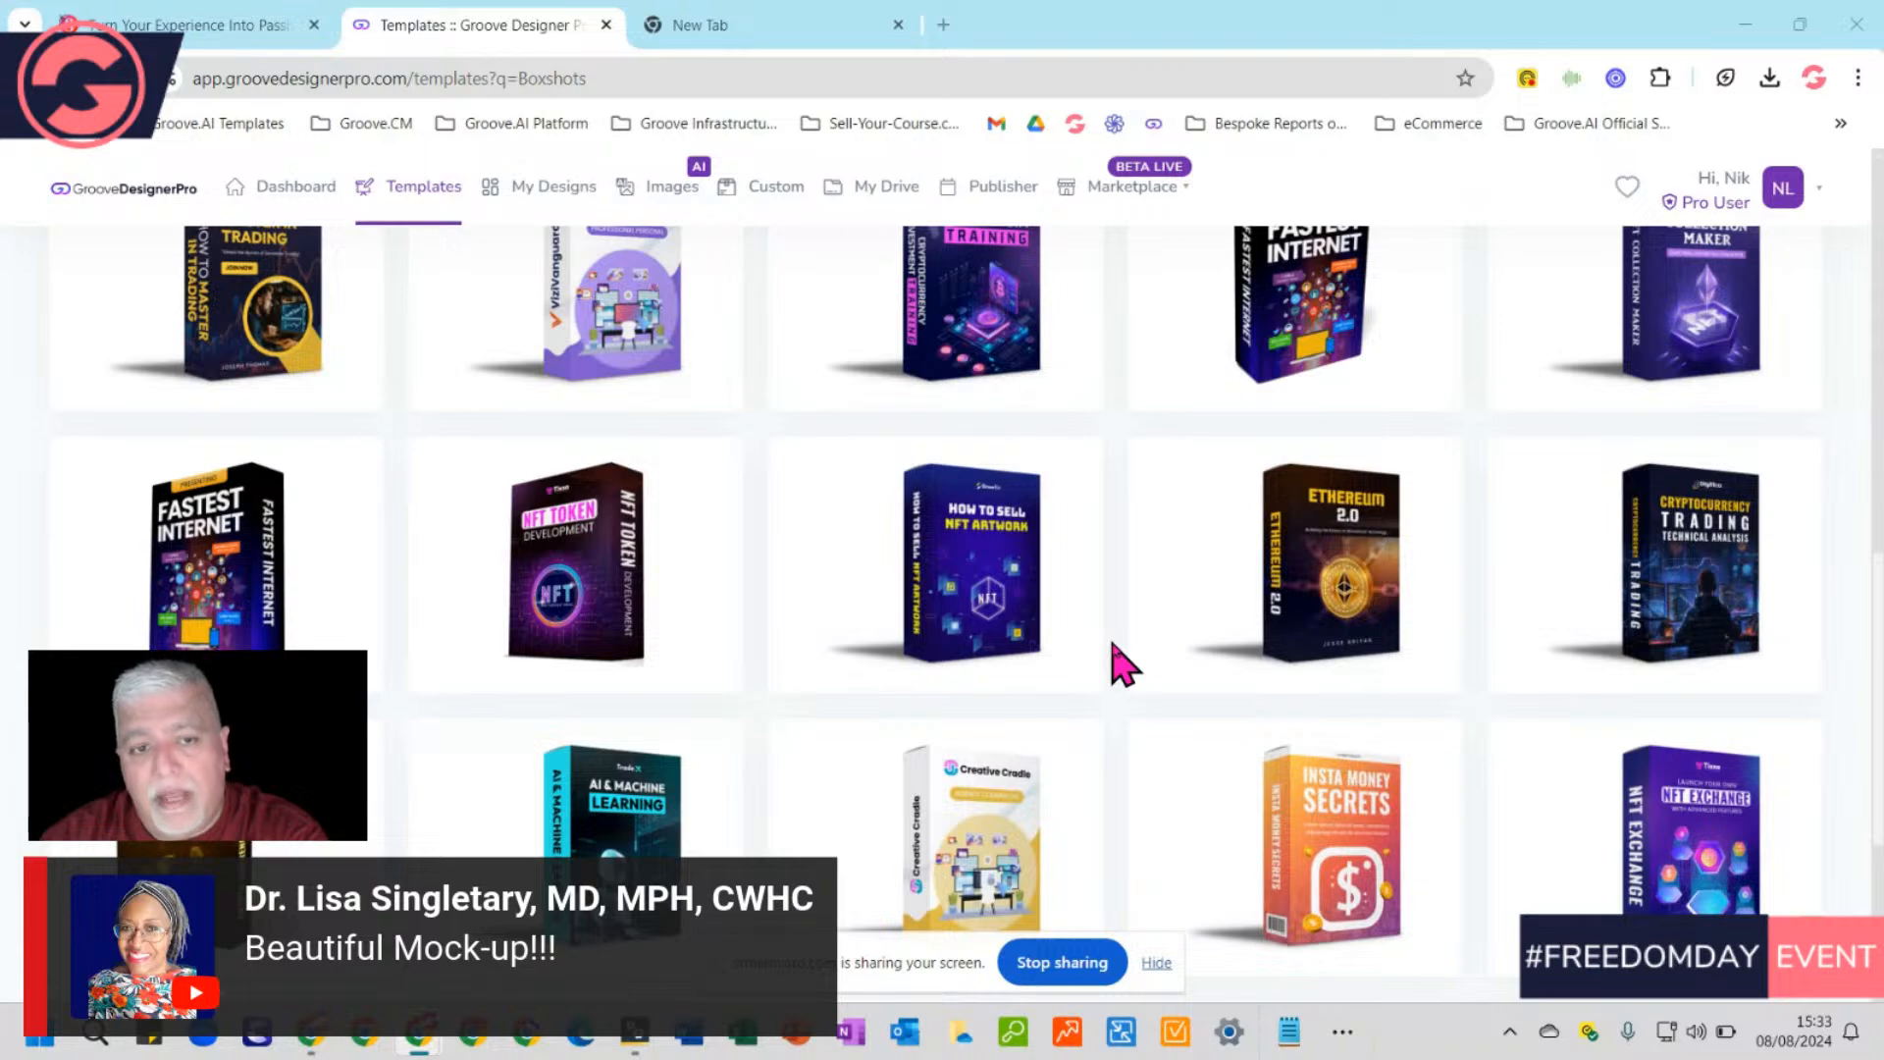
pyautogui.scroll(-4, 1121, 668)
pyautogui.scroll(3, 1121, 667)
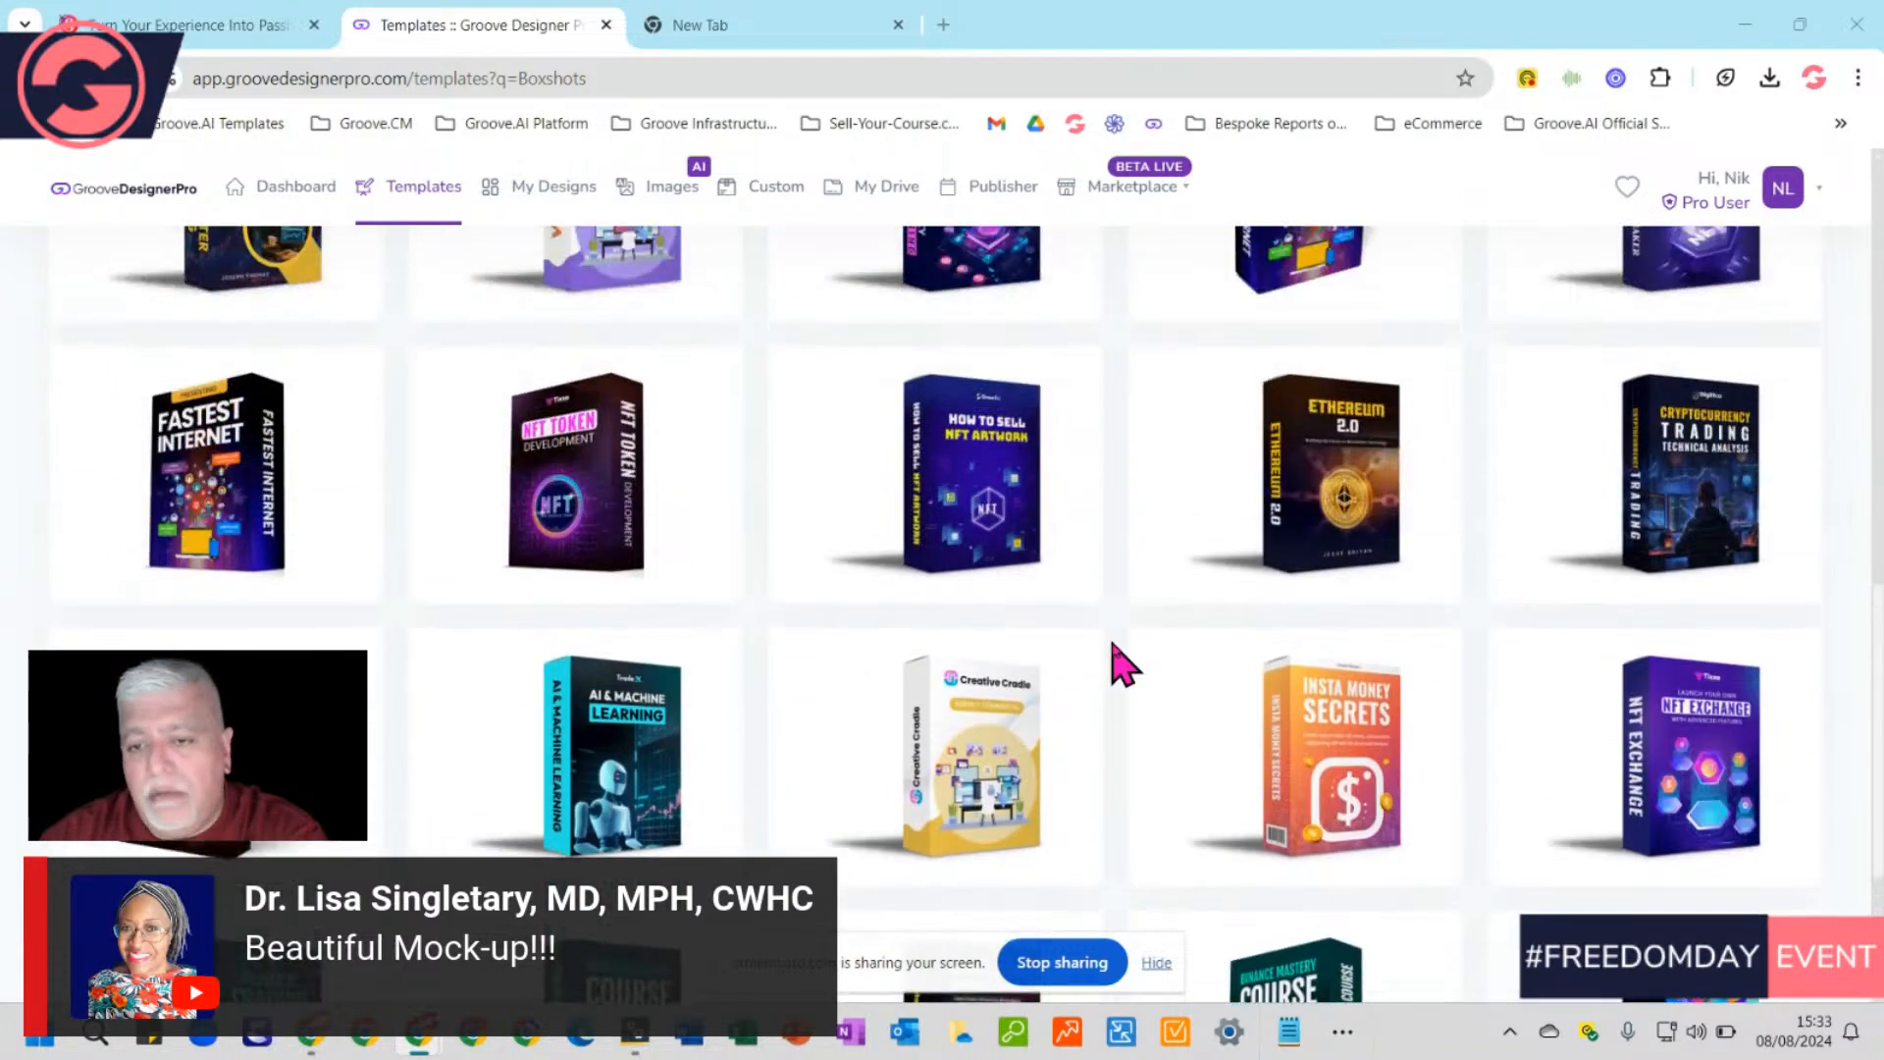
pyautogui.scroll(10, 1112, 646)
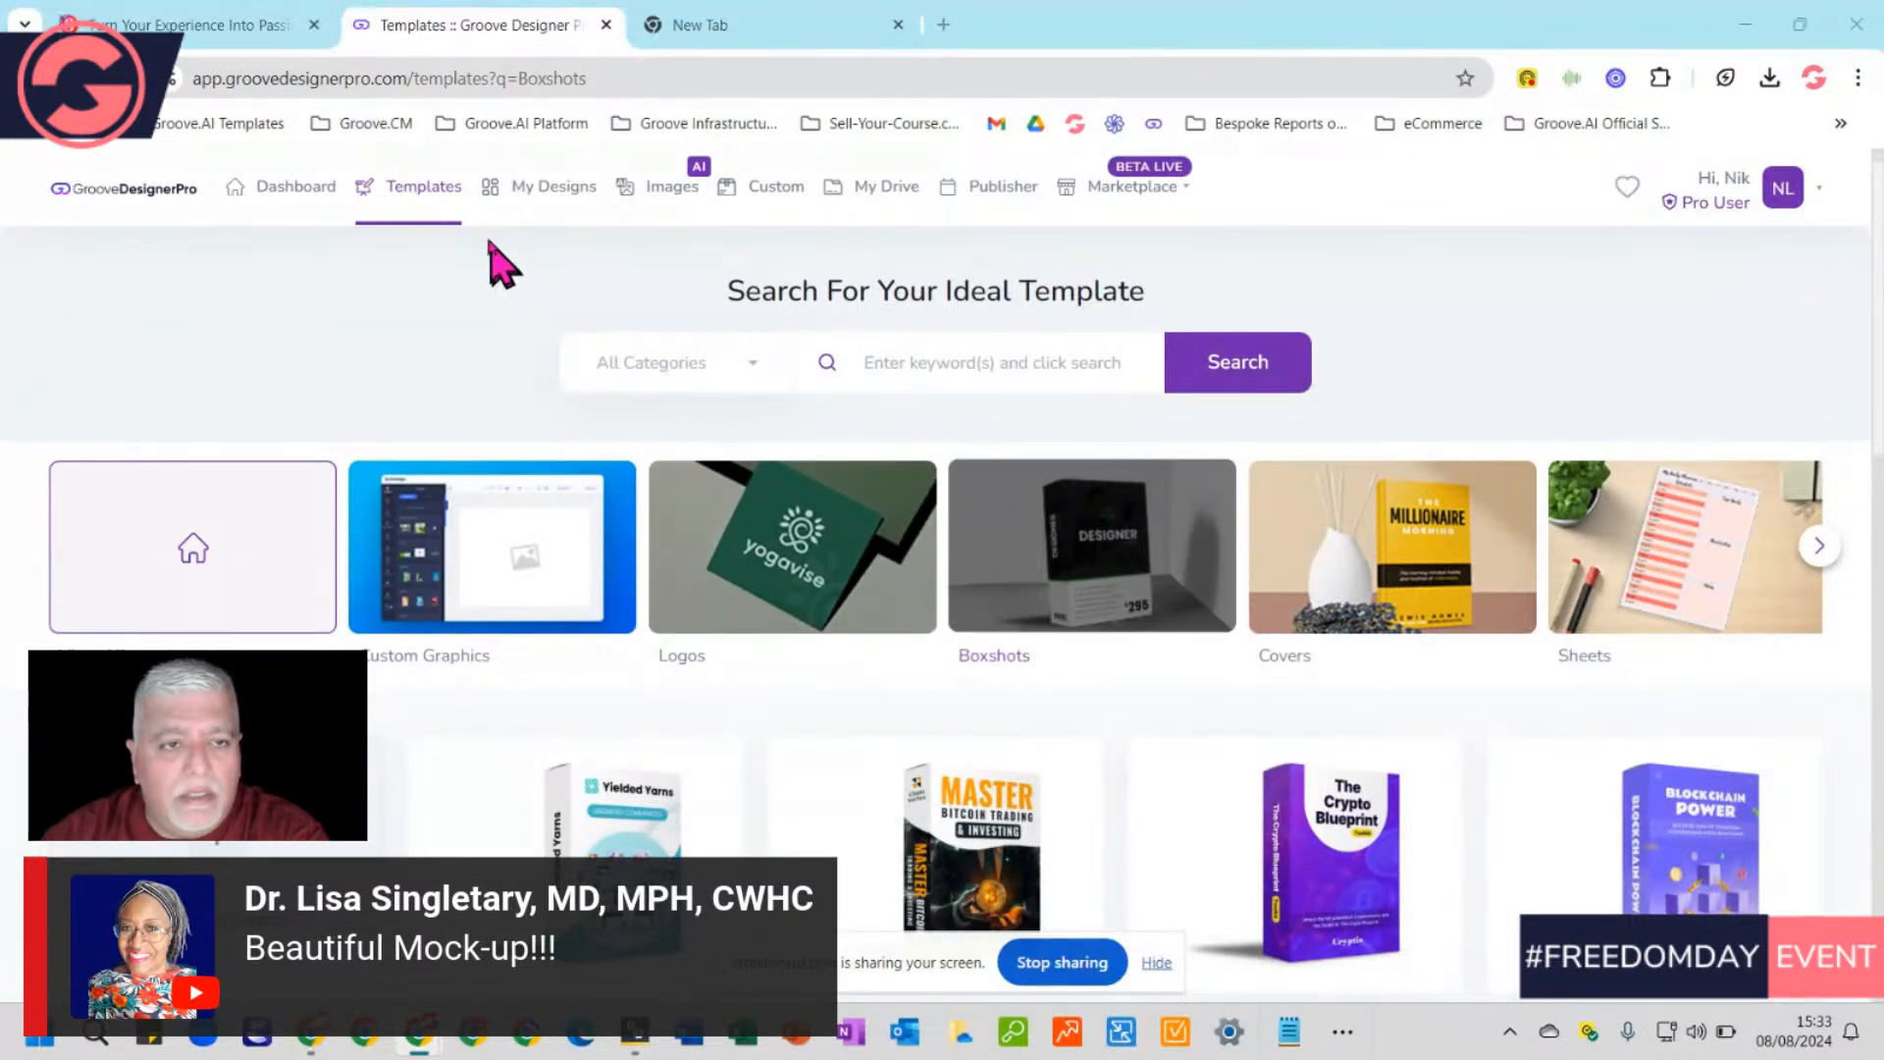
pyautogui.click(407, 197)
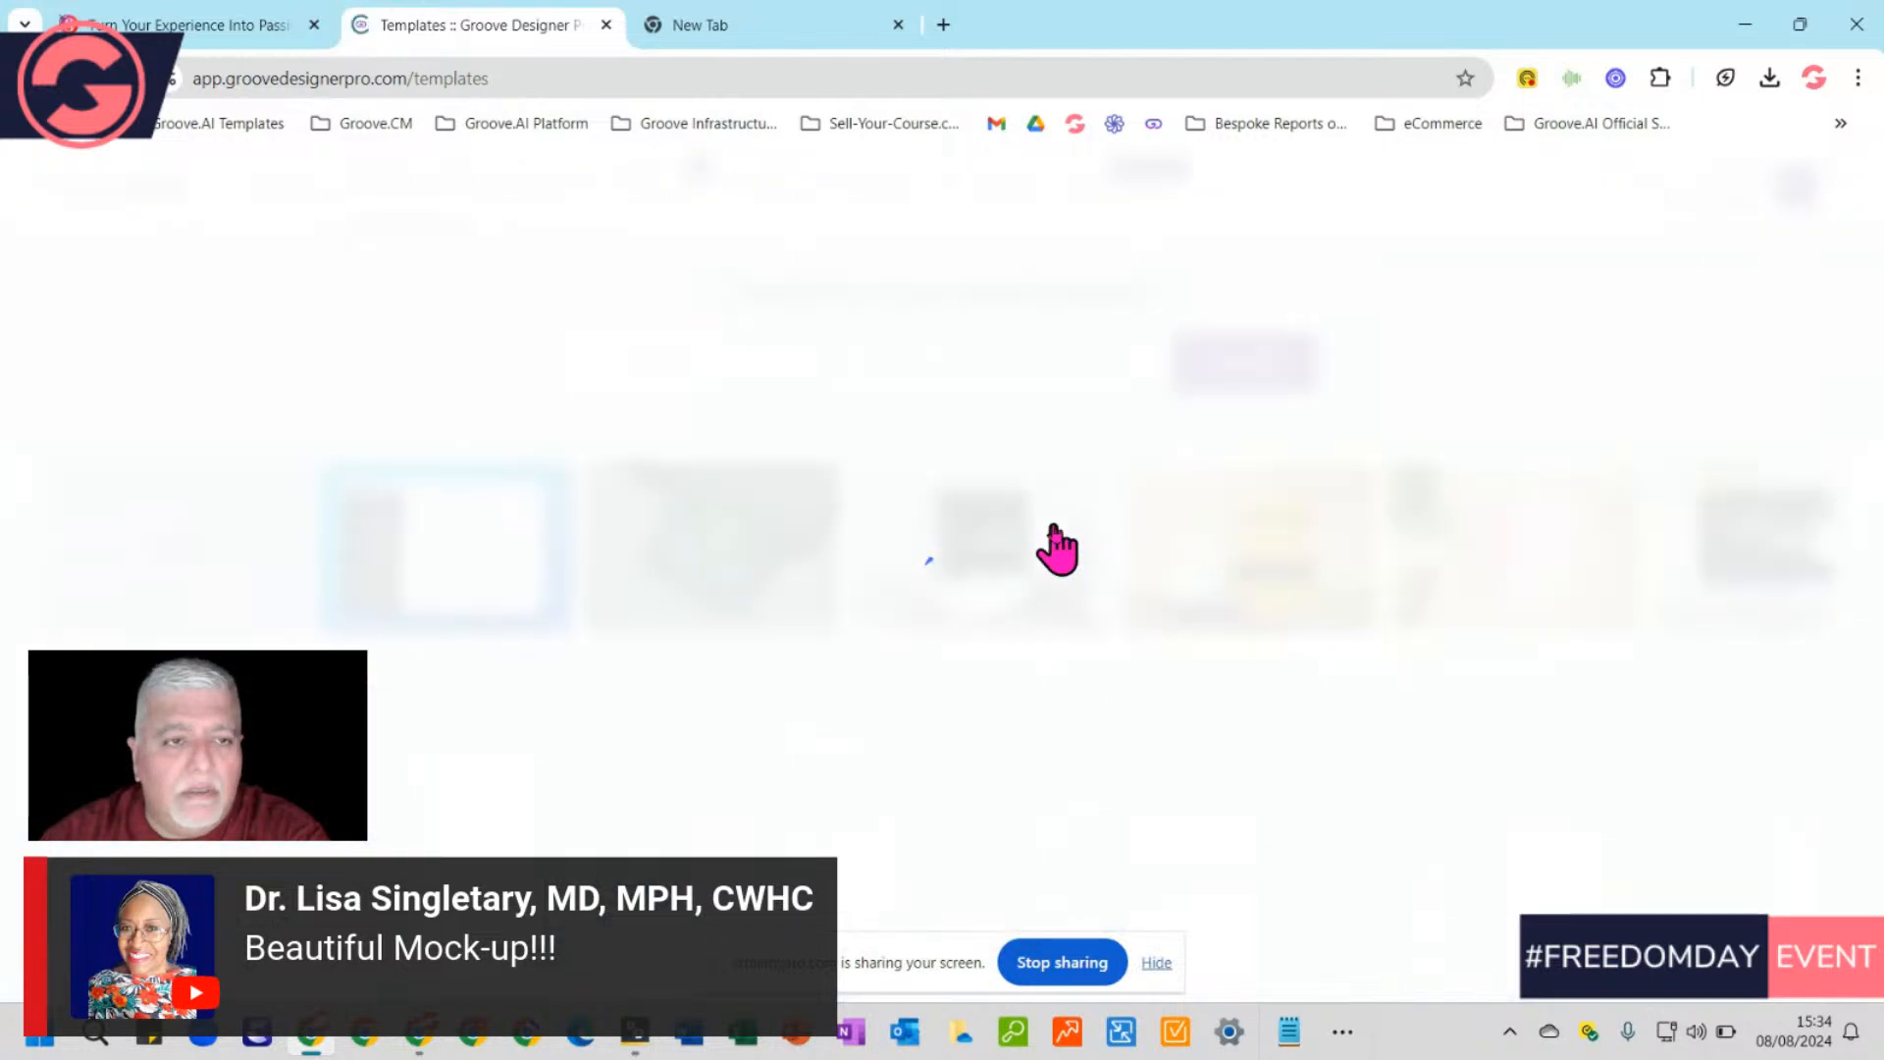
# Scroll through the unfiltered All-category templates, then head back to My Designs
pyautogui.scroll(-5, 1178, 610)
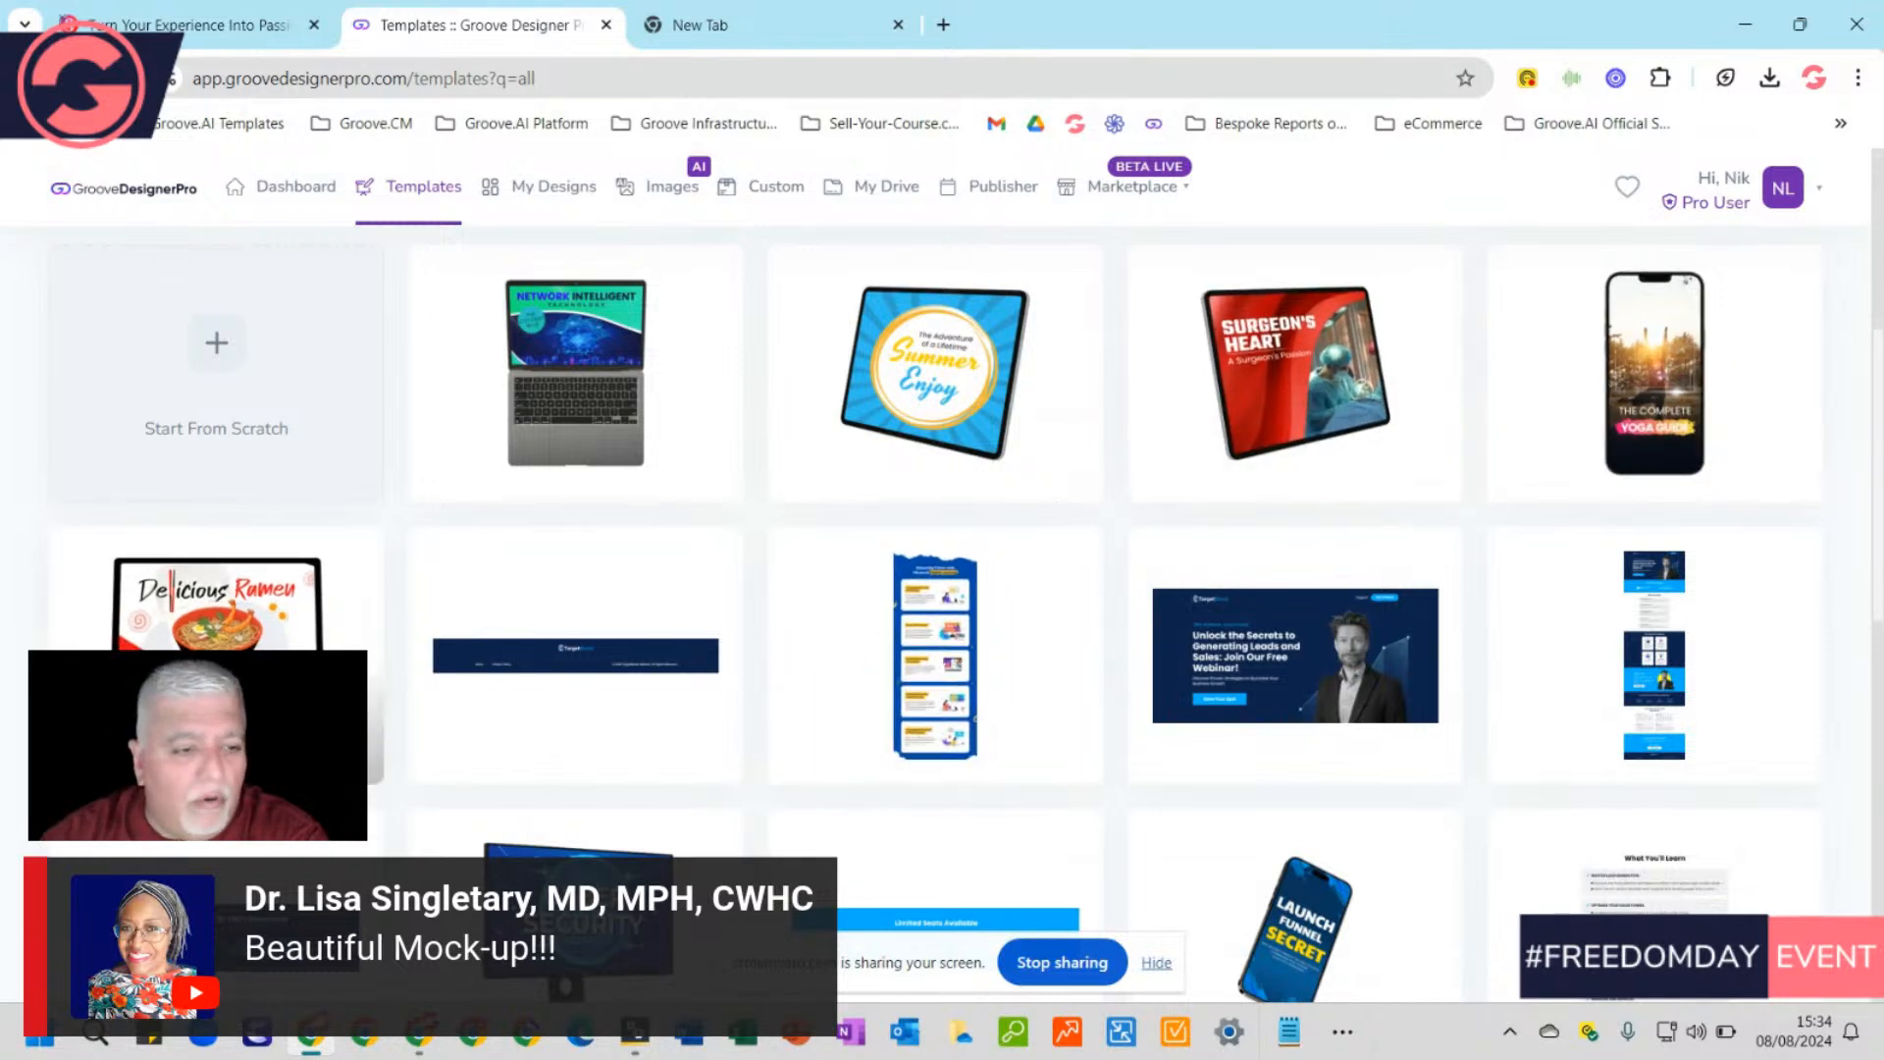
pyautogui.scroll(-3, 863, 863)
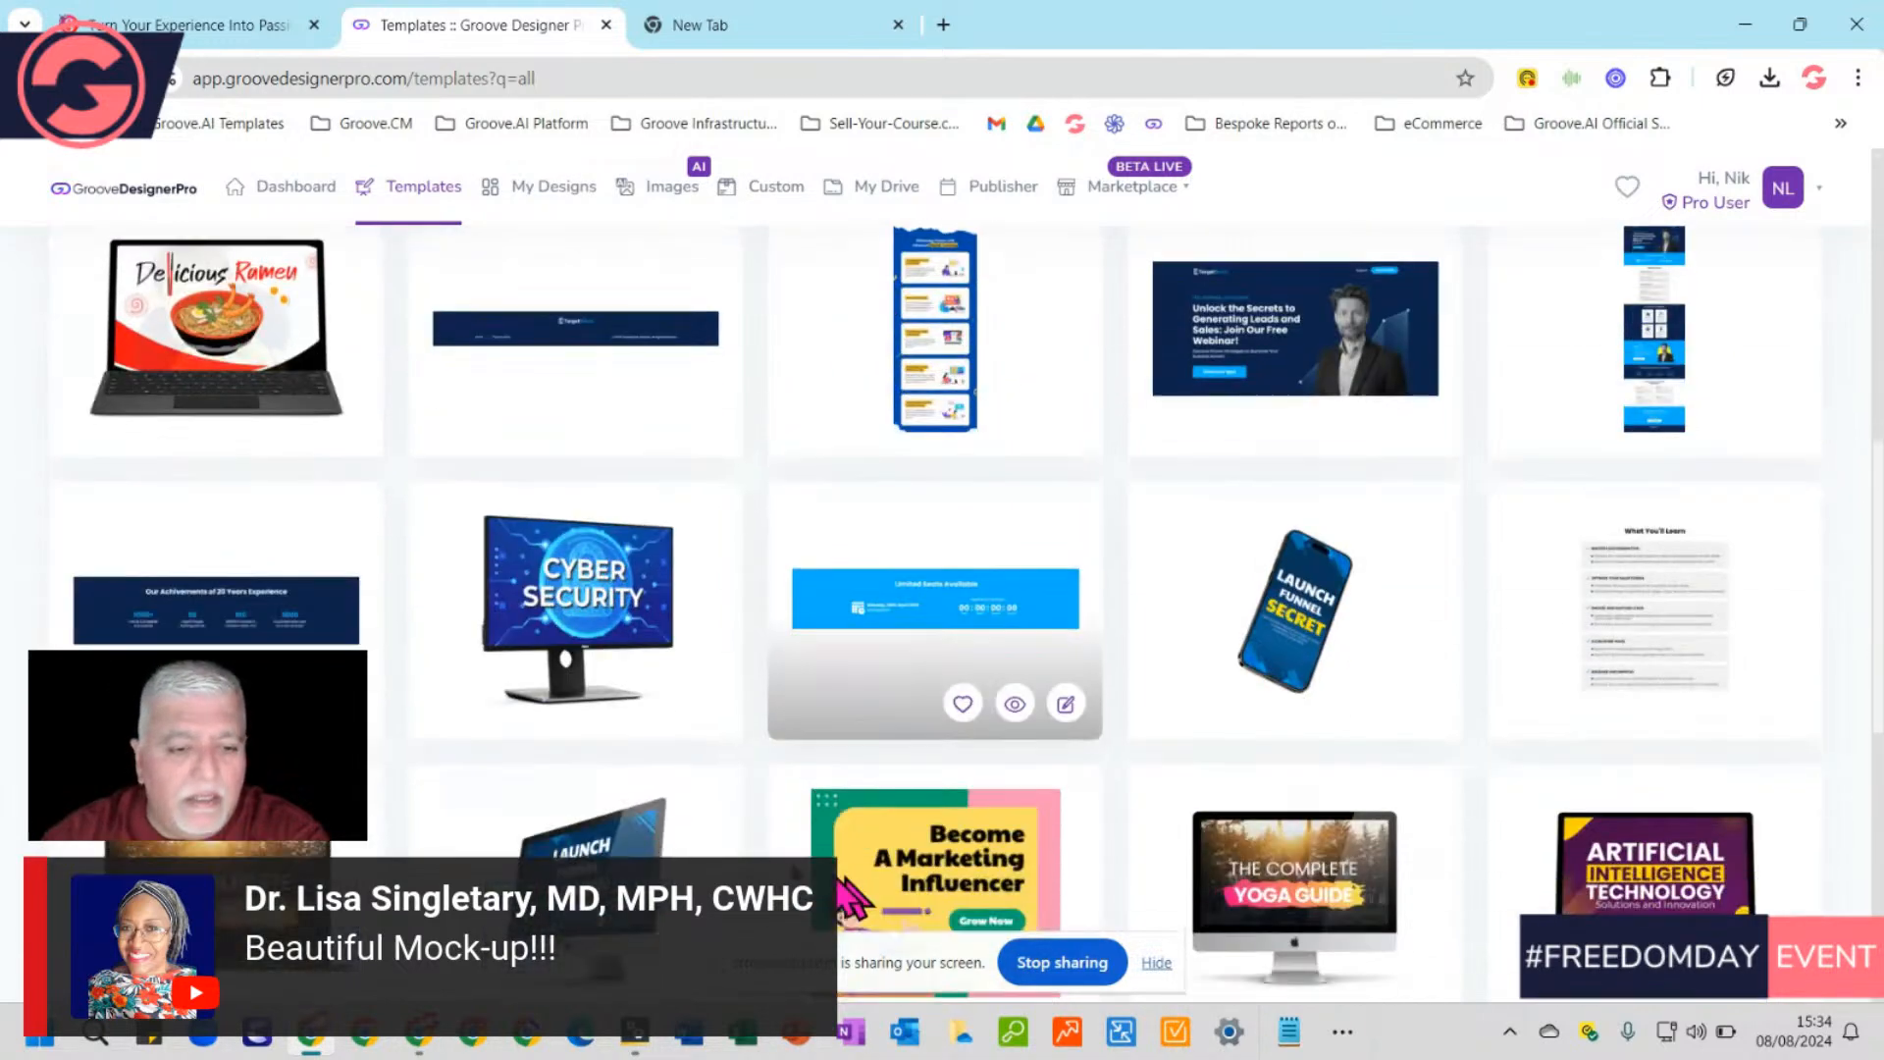
pyautogui.scroll(-3, 638, 628)
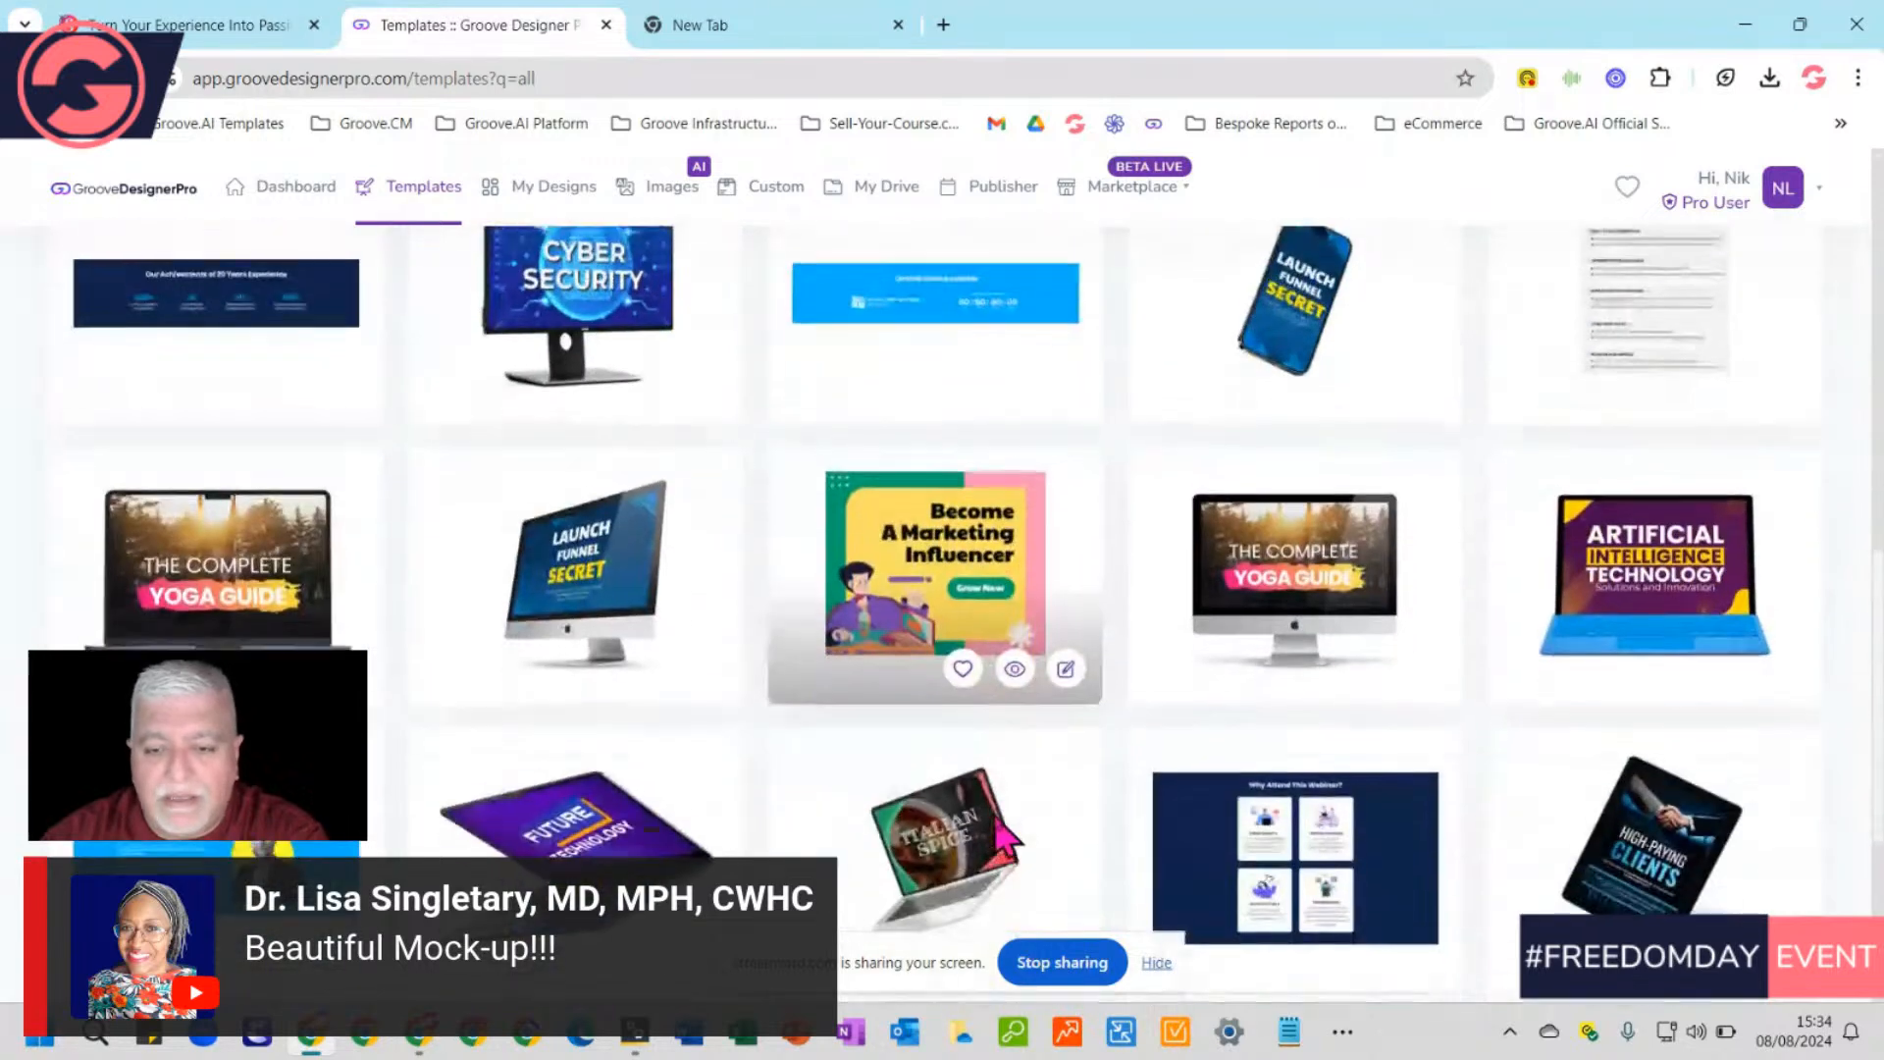
pyautogui.scroll(-4, 977, 785)
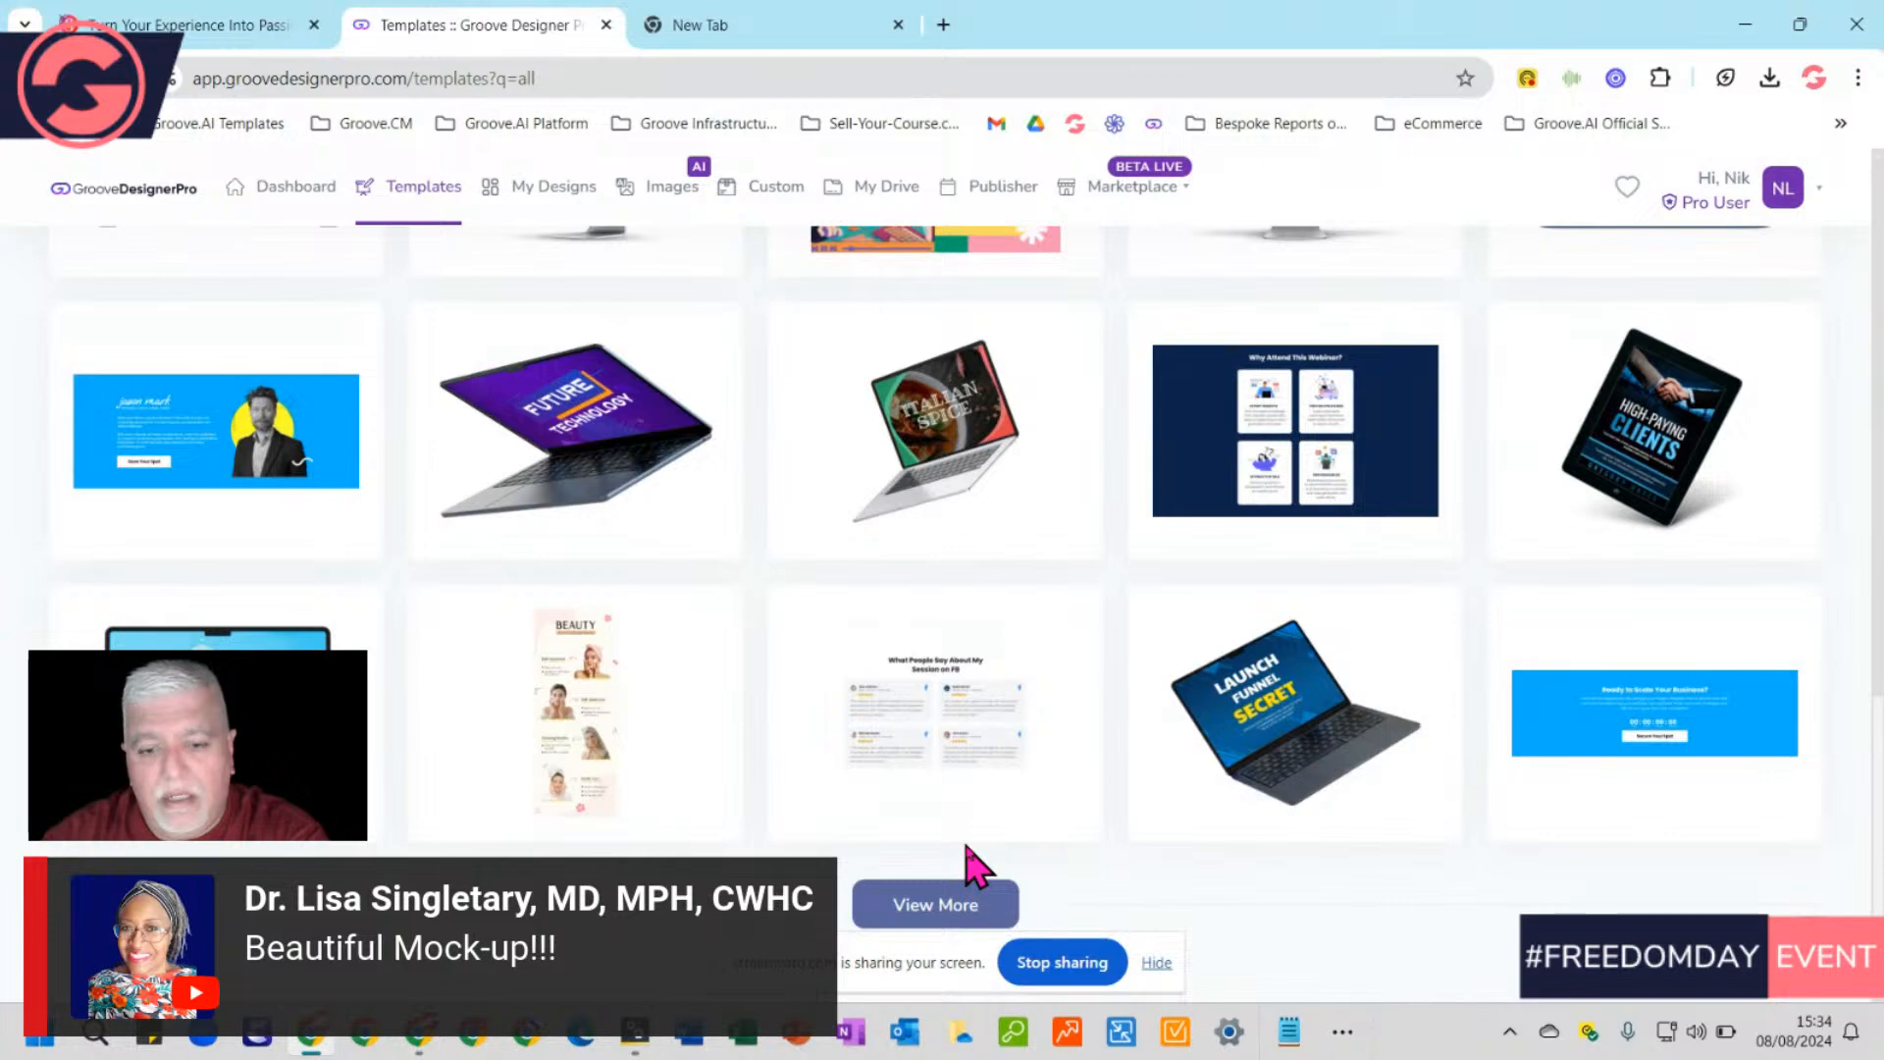
pyautogui.scroll(10, 972, 868)
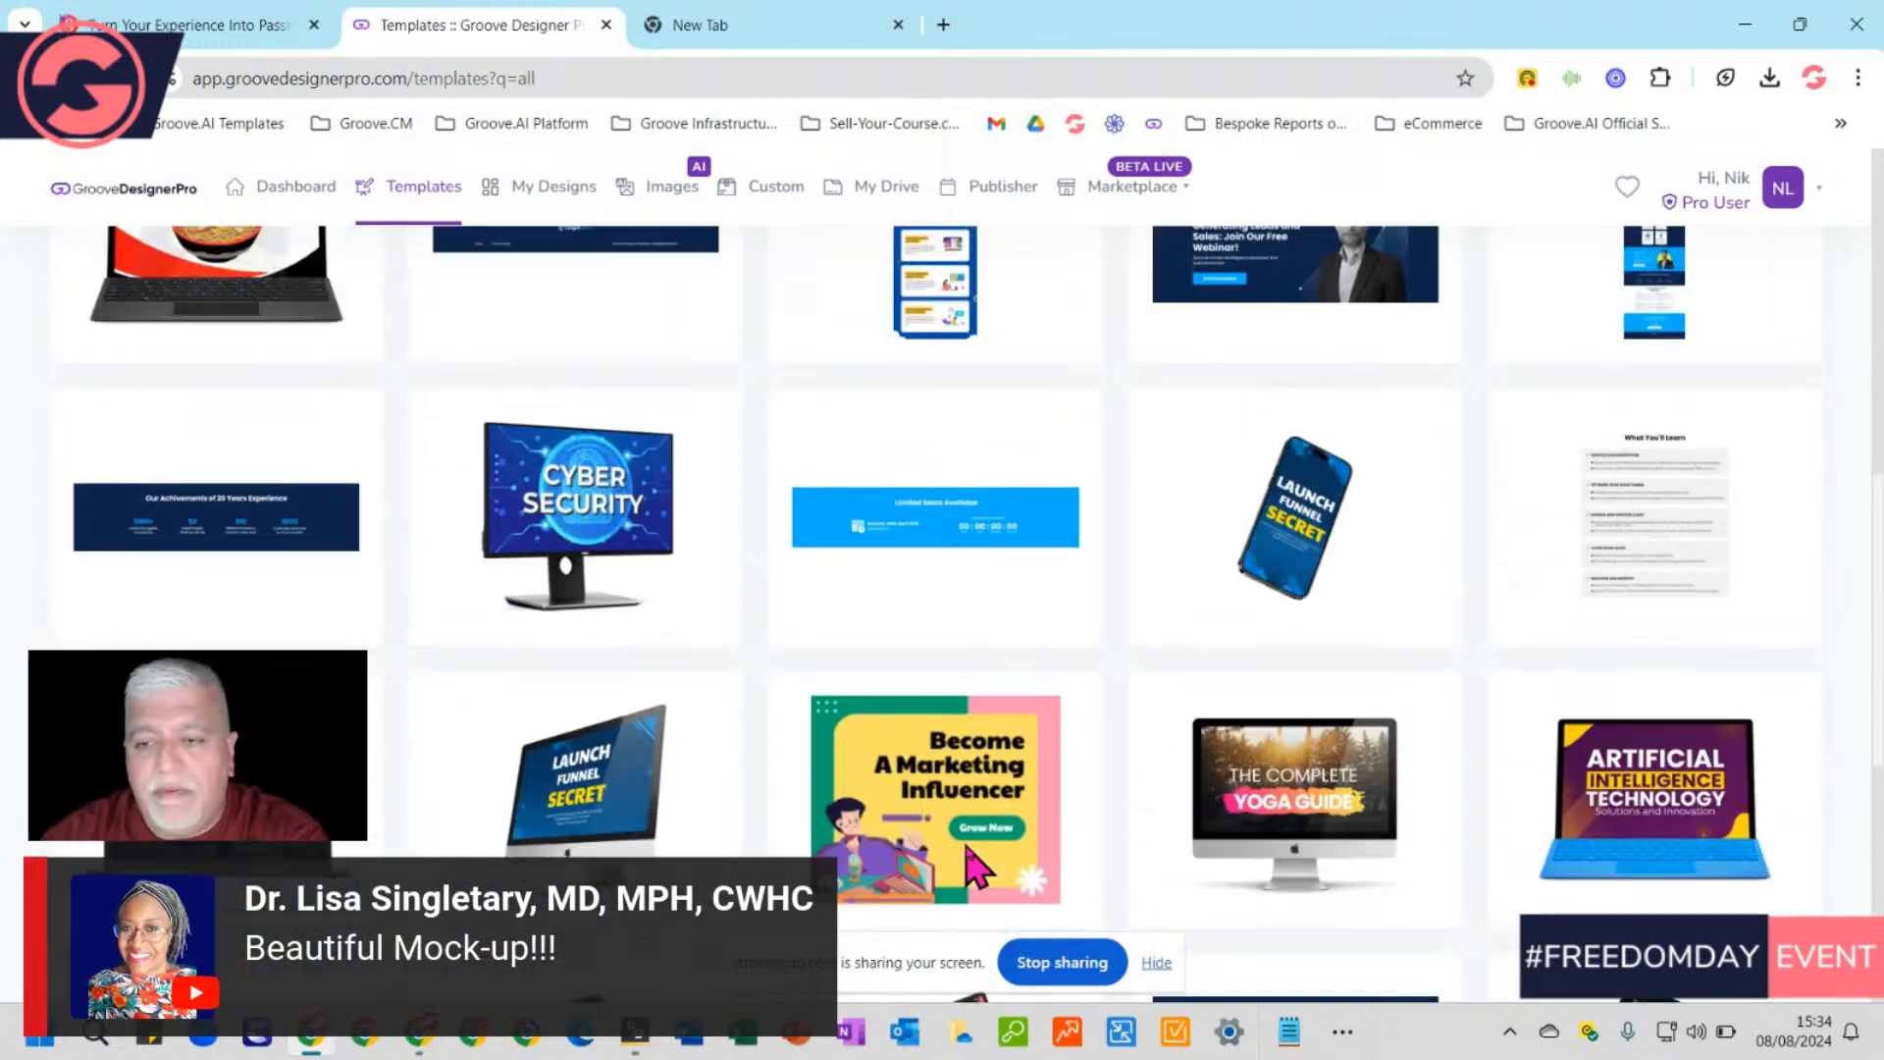
pyautogui.scroll(4, 974, 866)
pyautogui.scroll(-5, 974, 866)
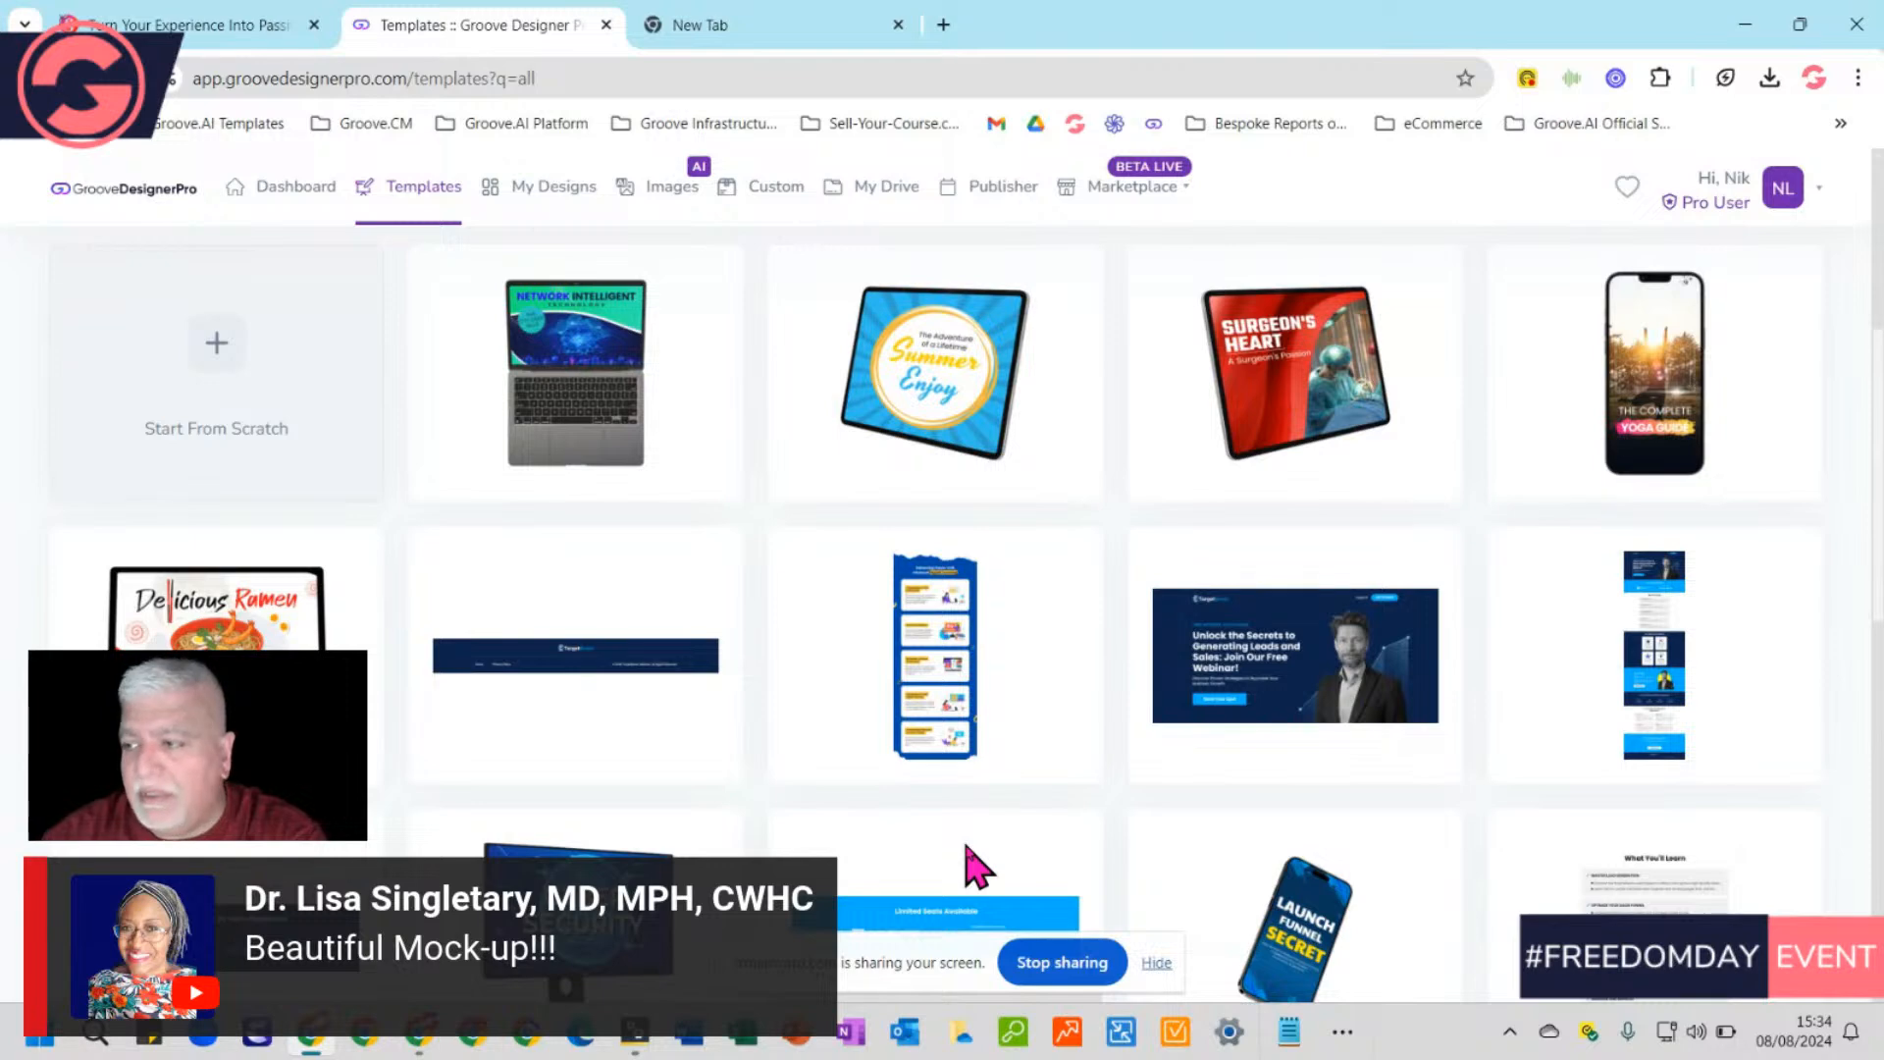
pyautogui.scroll(5, 971, 868)
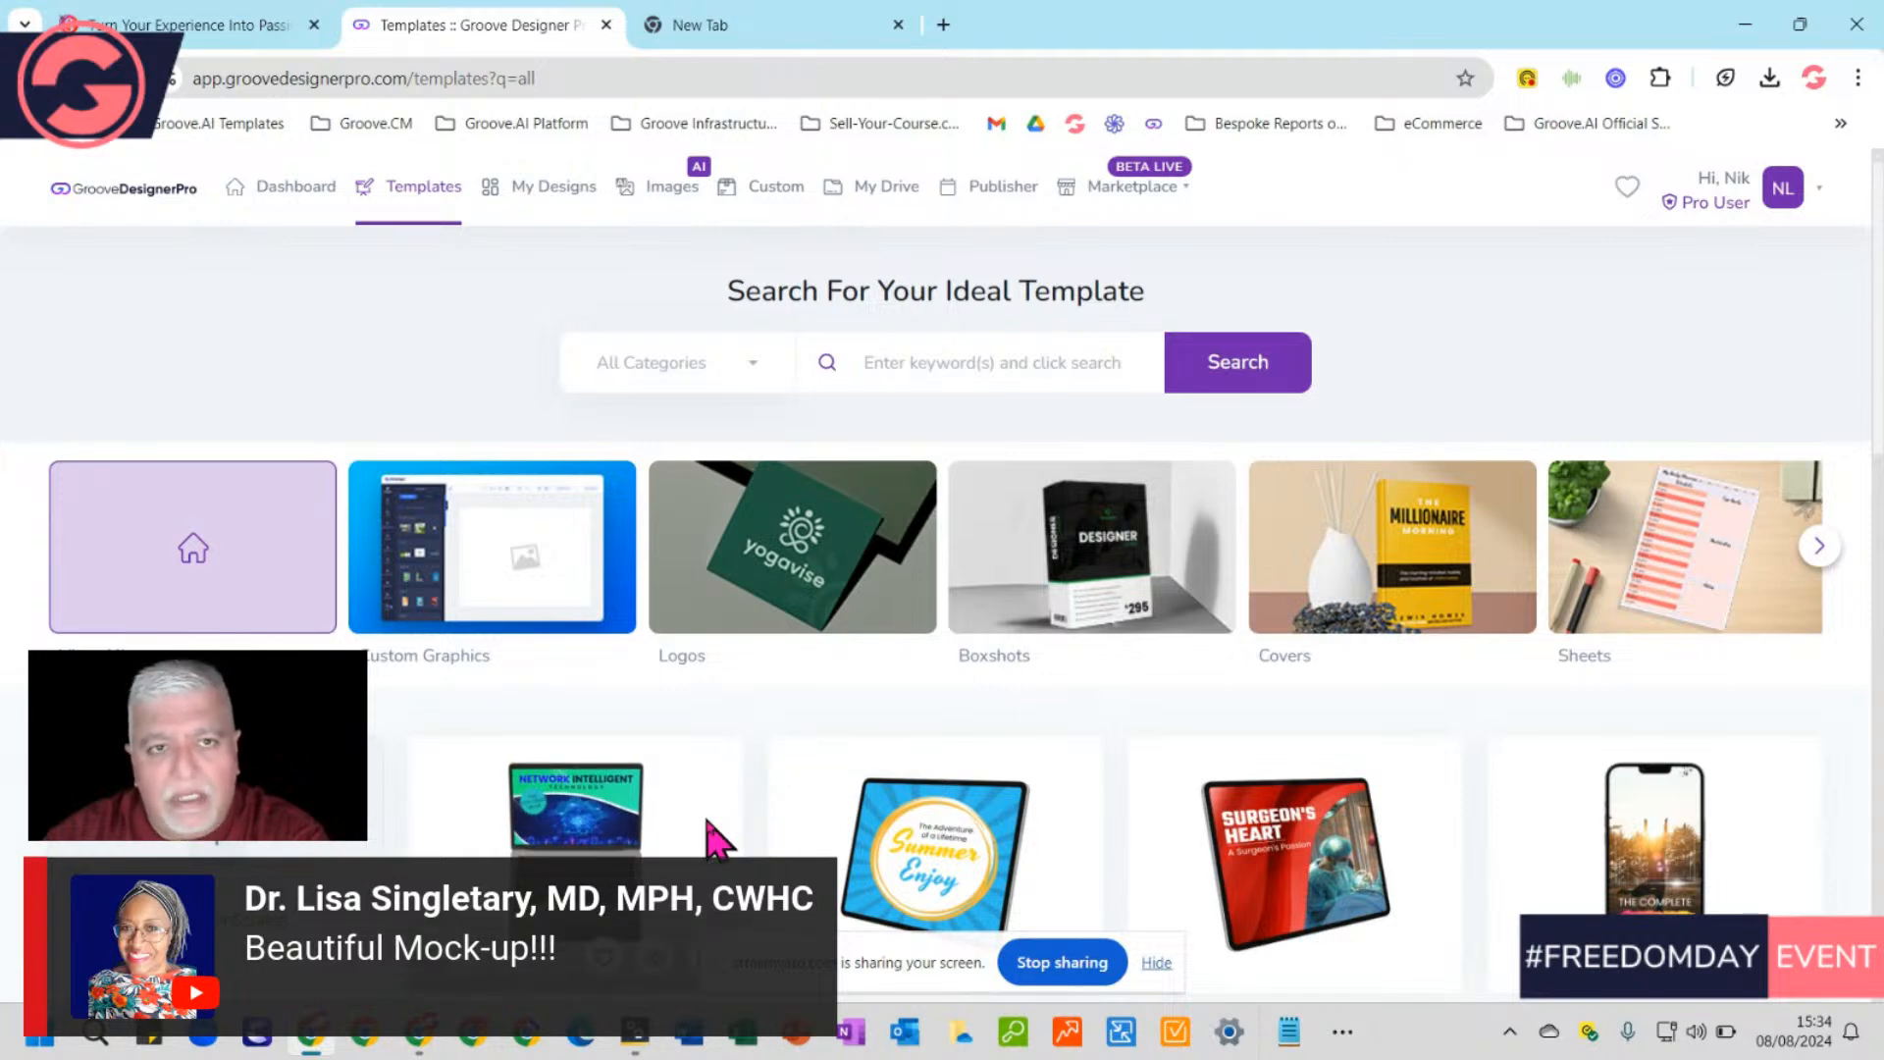
pyautogui.click(566, 201)
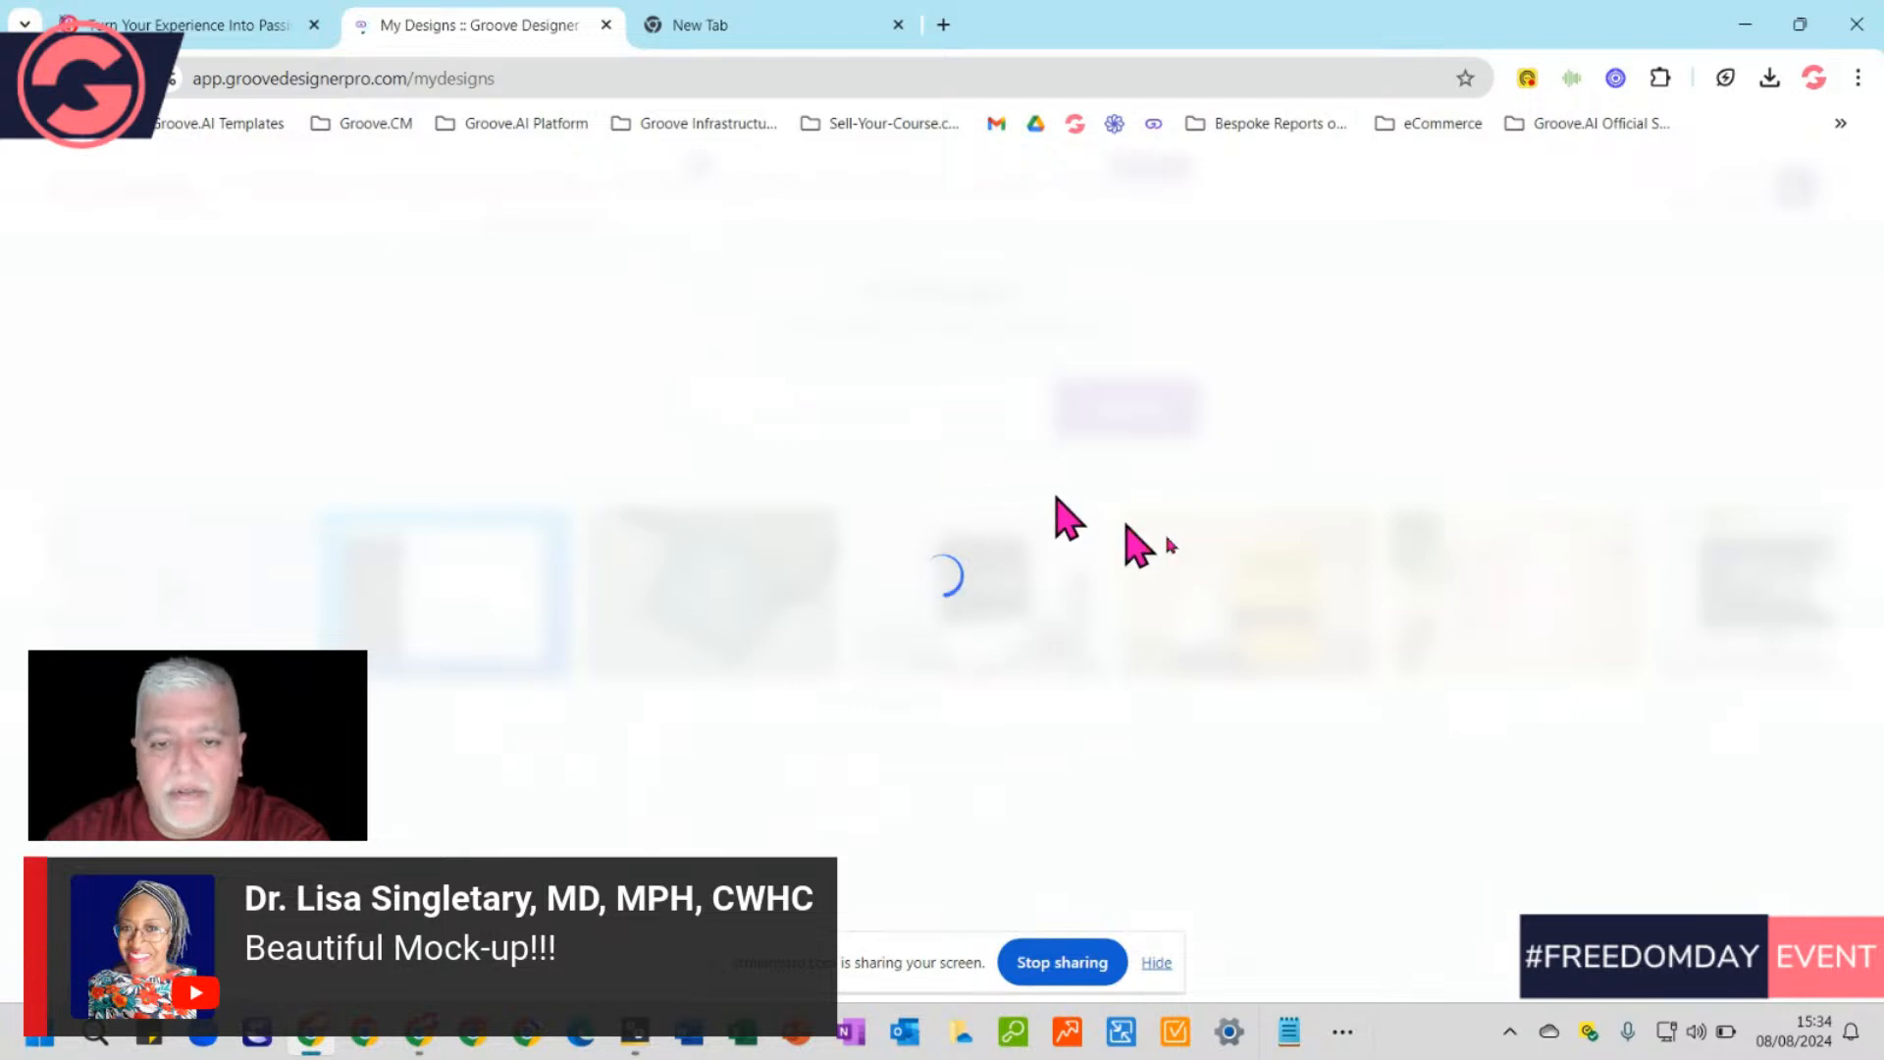
# Review the saved ebook designs, from '5 Day Video Marketing Crash Course' to 'SearchGPT Optimization 101'
pyautogui.scroll(-5, 1397, 702)
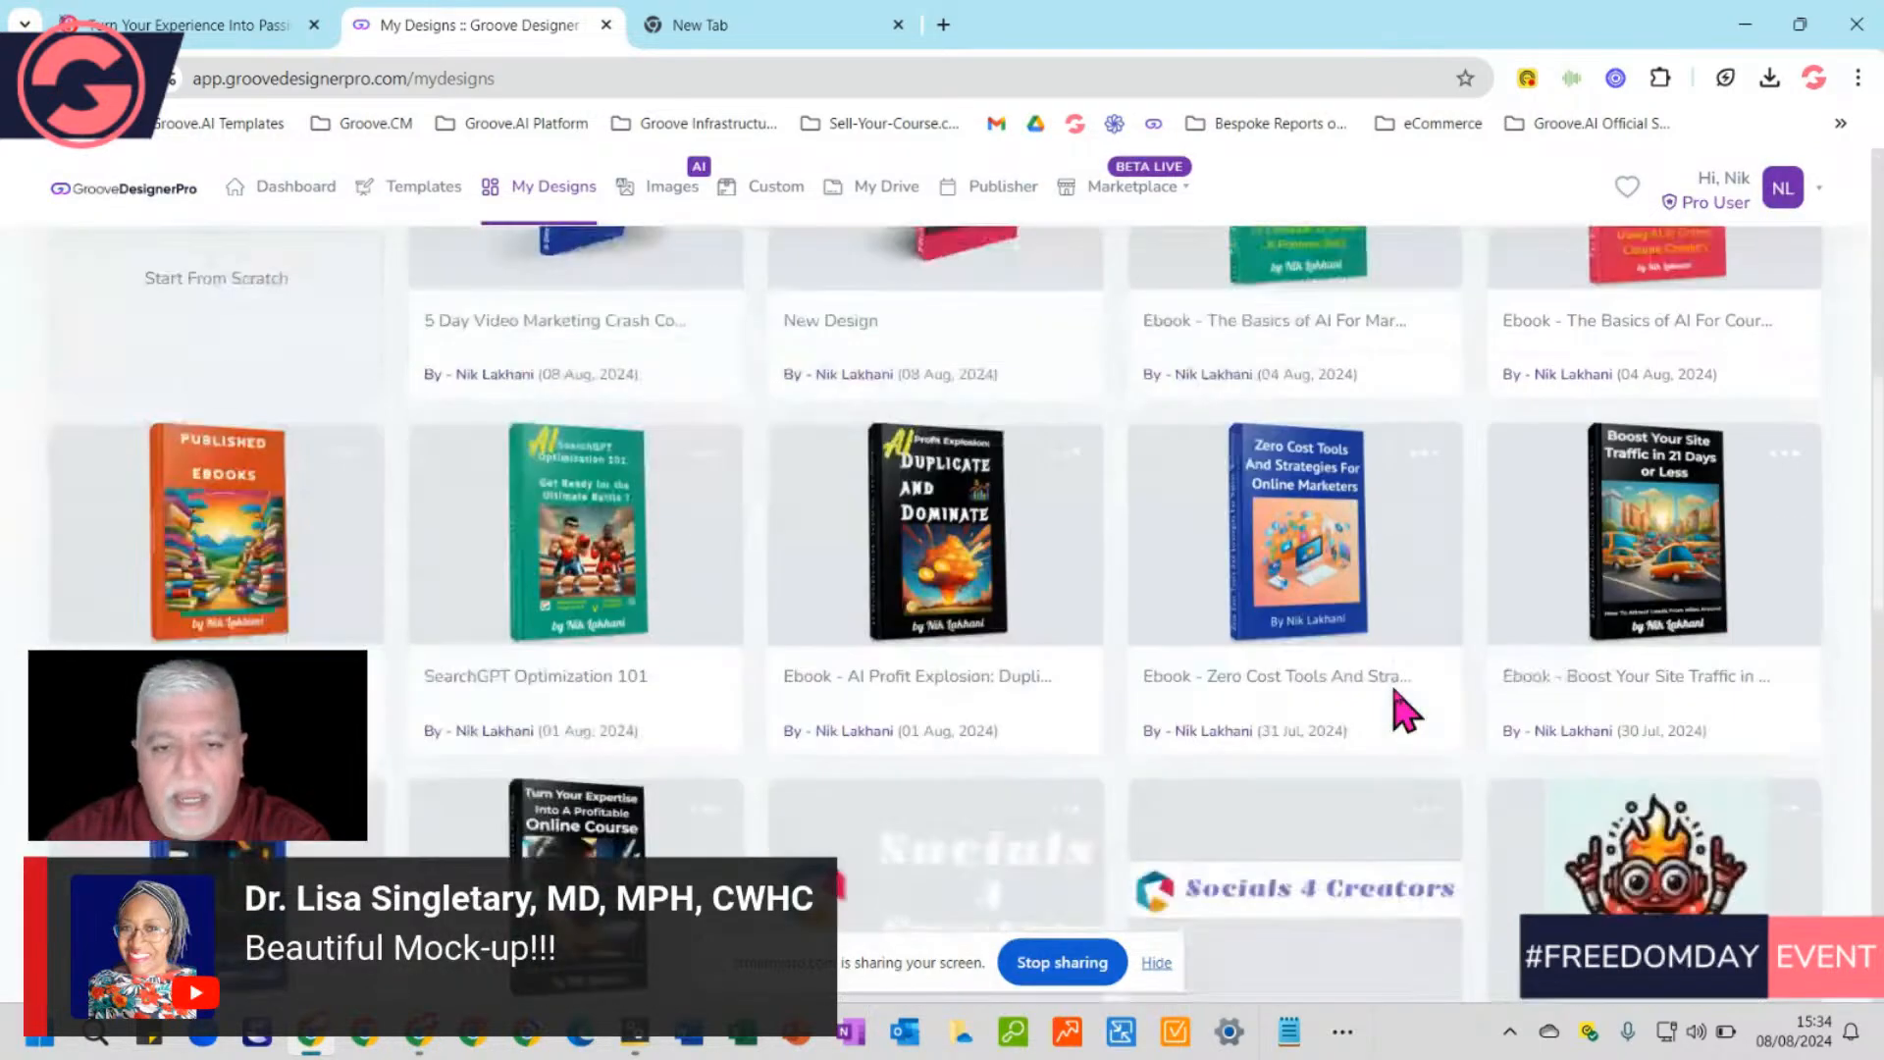
pyautogui.scroll(2, 1394, 687)
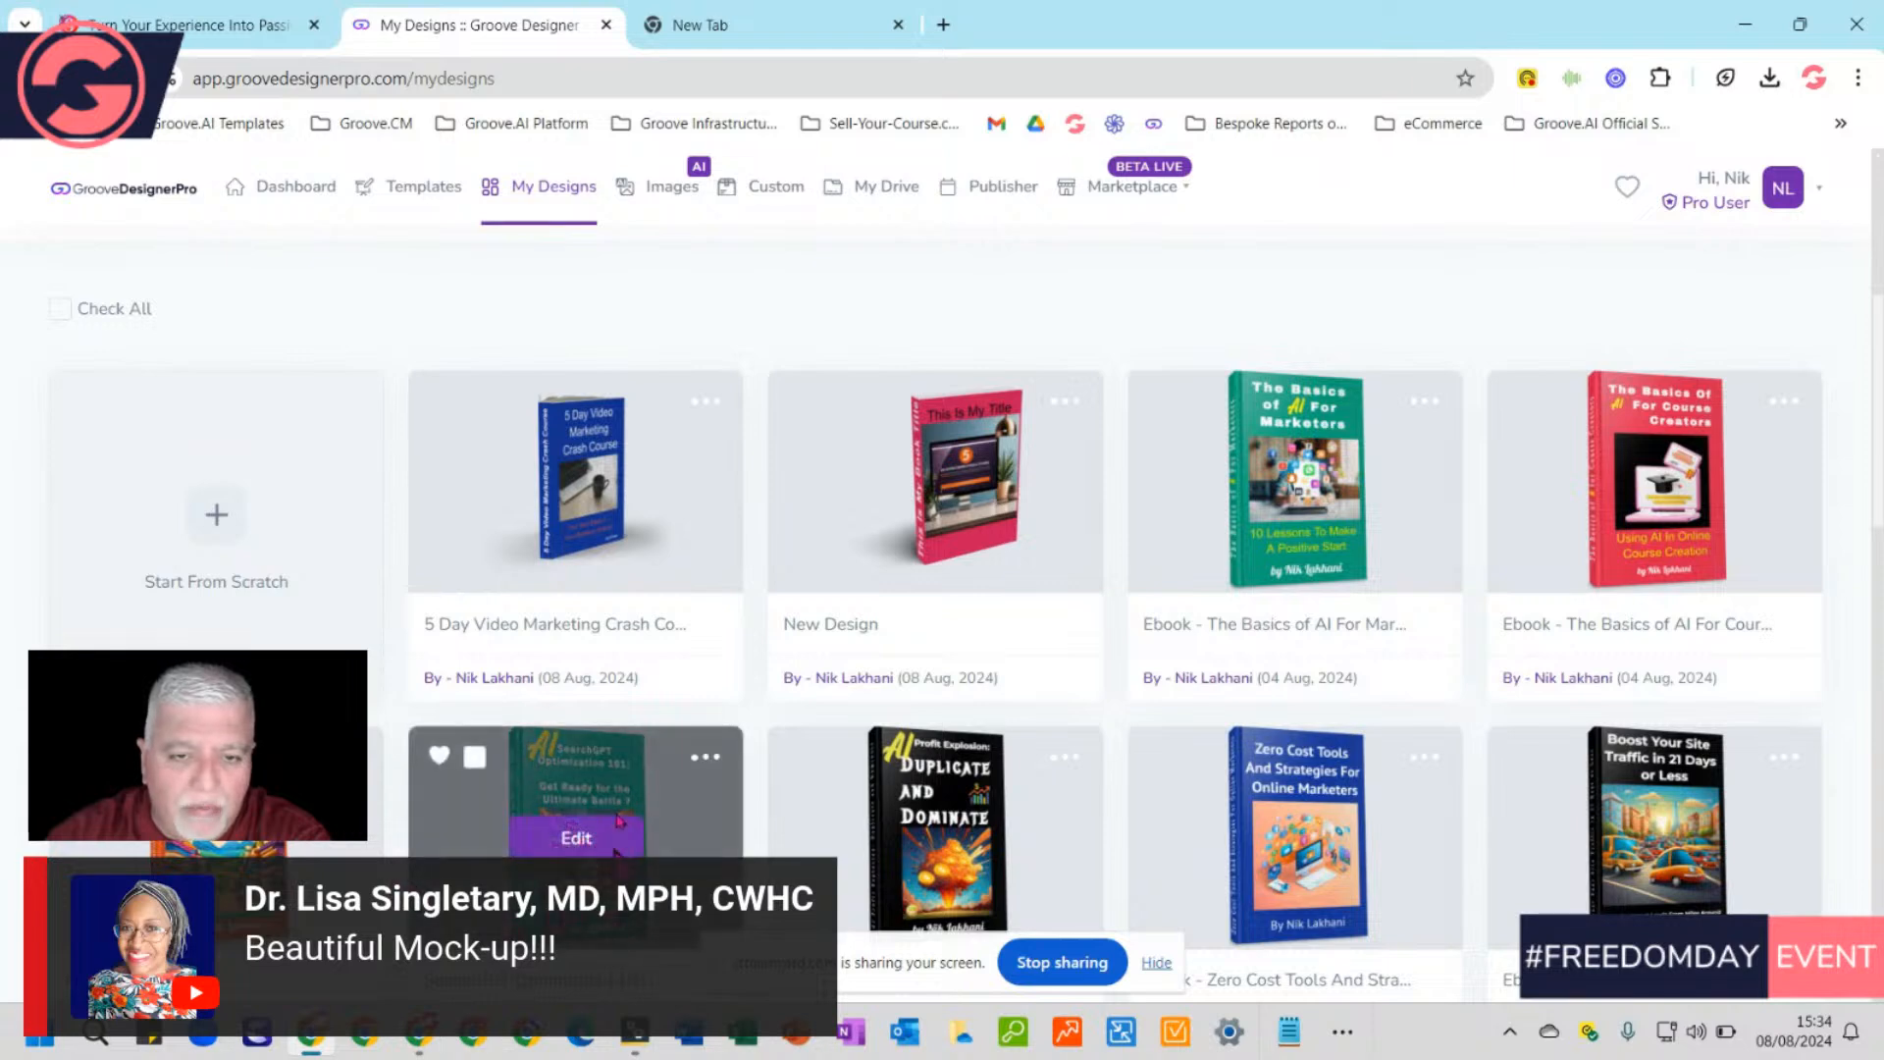
pyautogui.moveTo(952, 476)
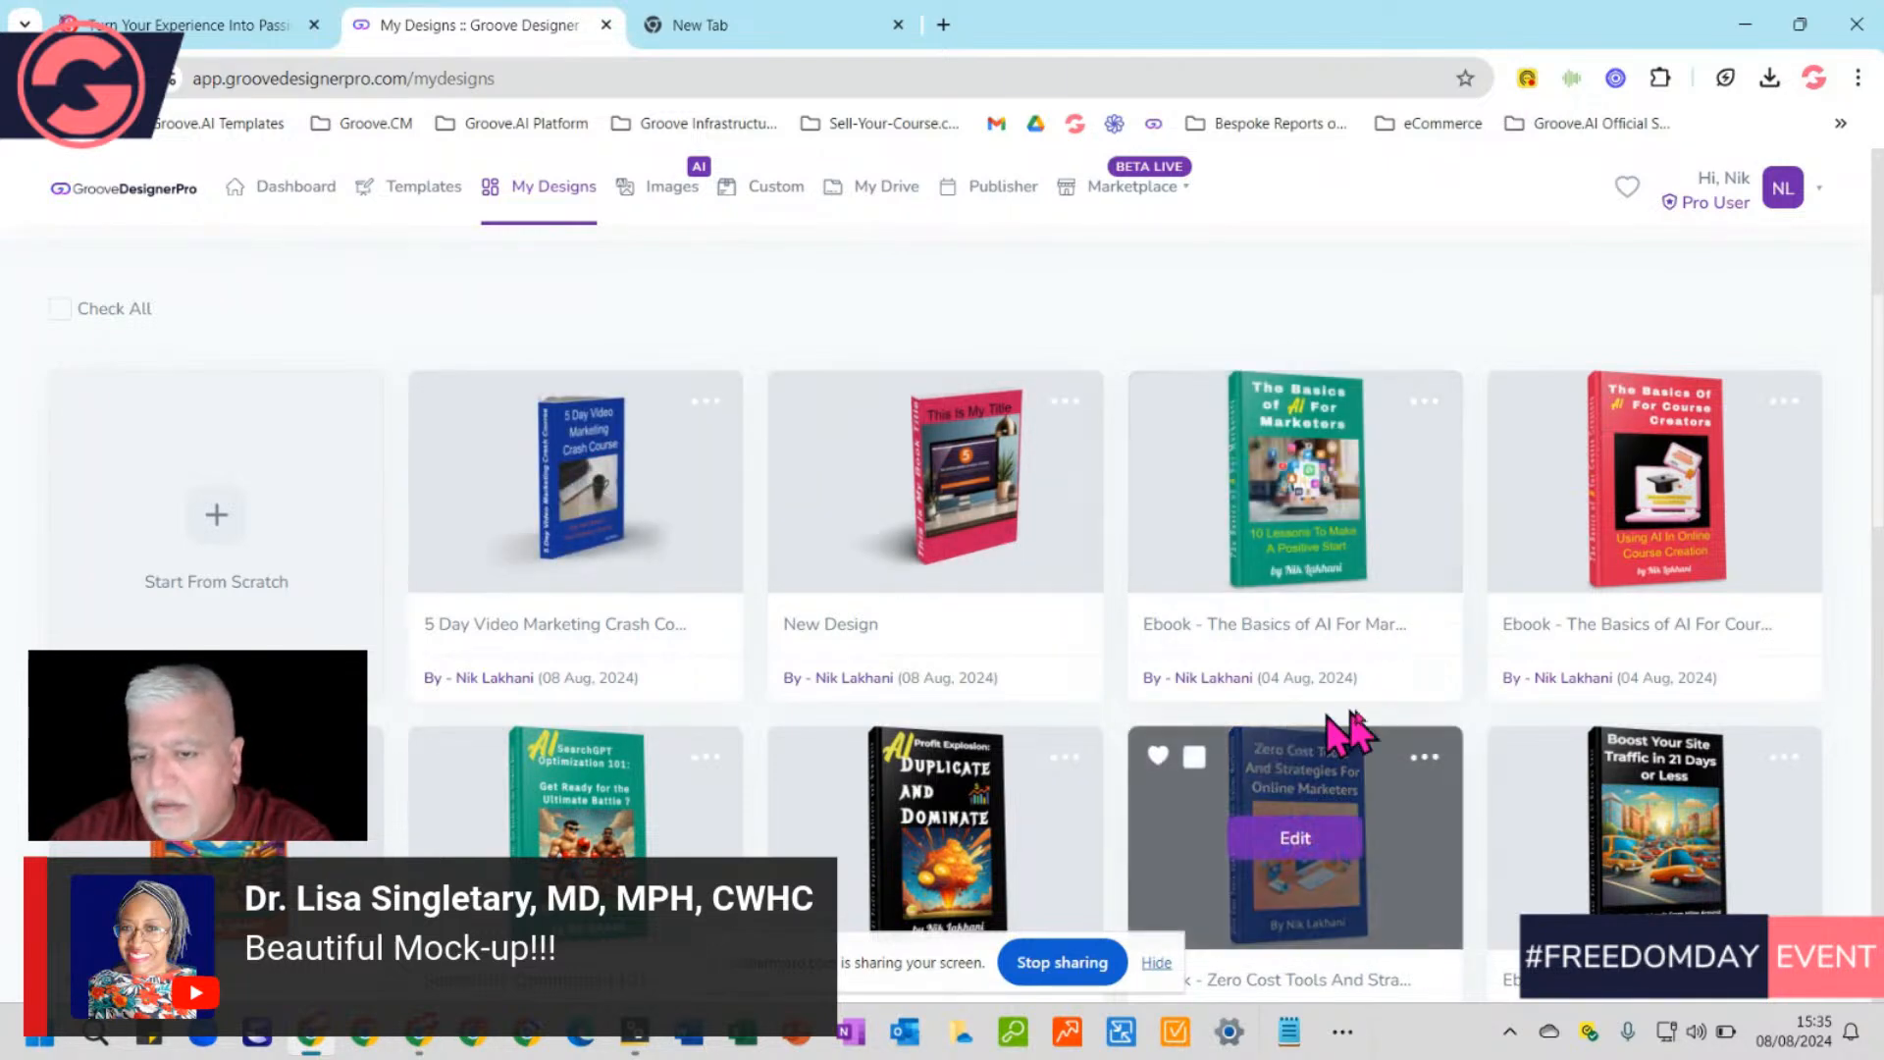
pyautogui.scroll(-3, 1349, 728)
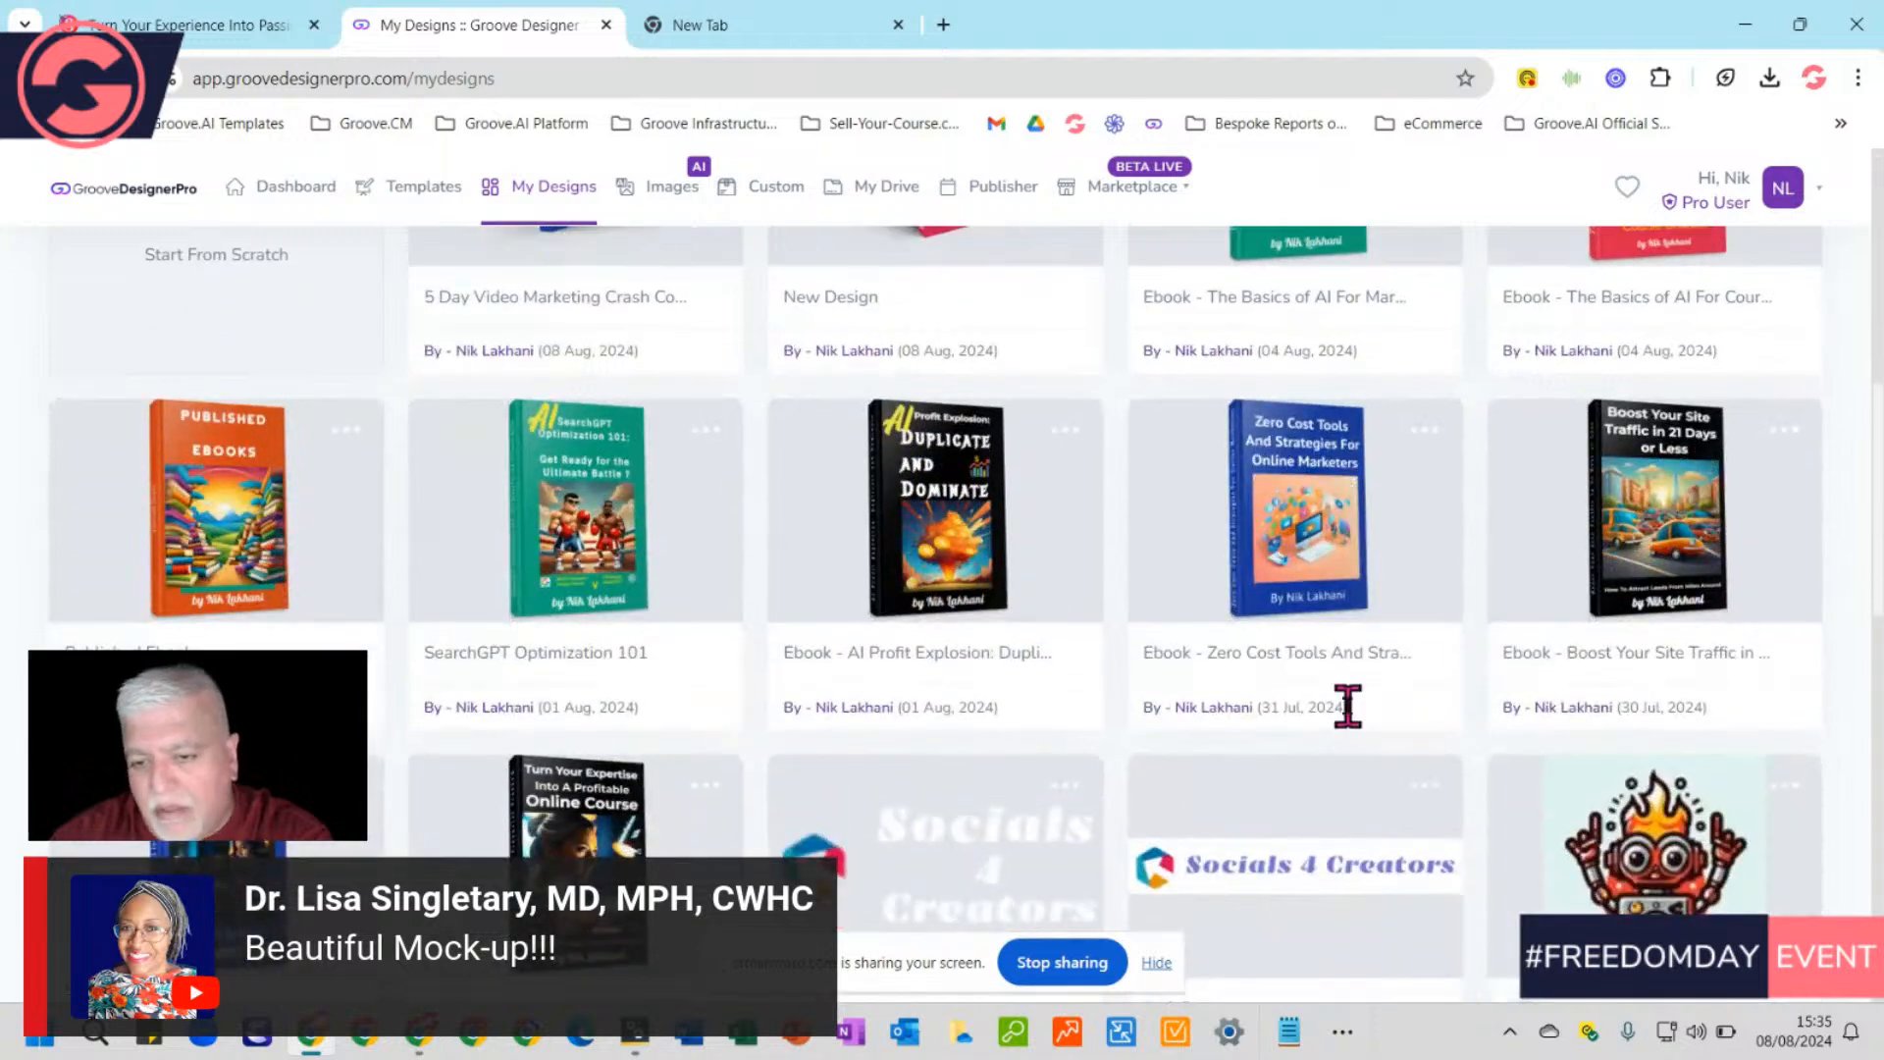
pyautogui.scroll(3, 1349, 712)
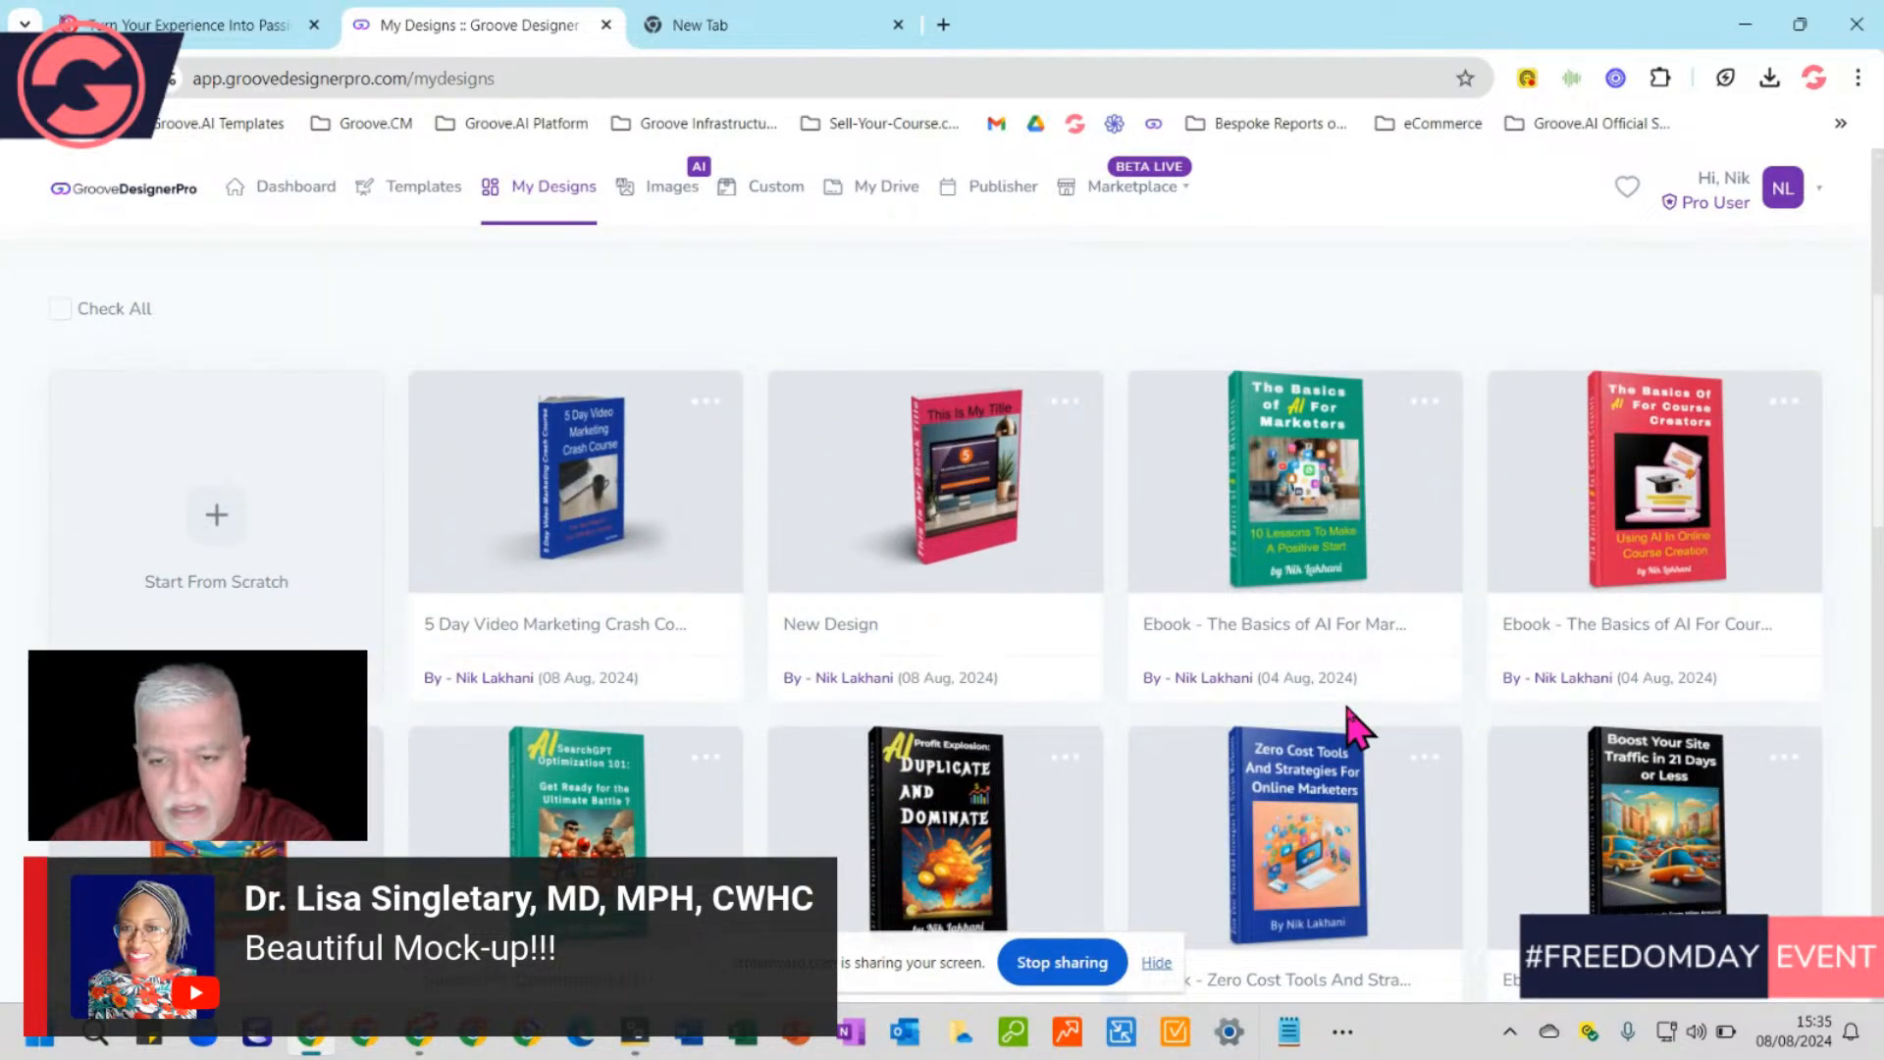
pyautogui.moveTo(1256, 532)
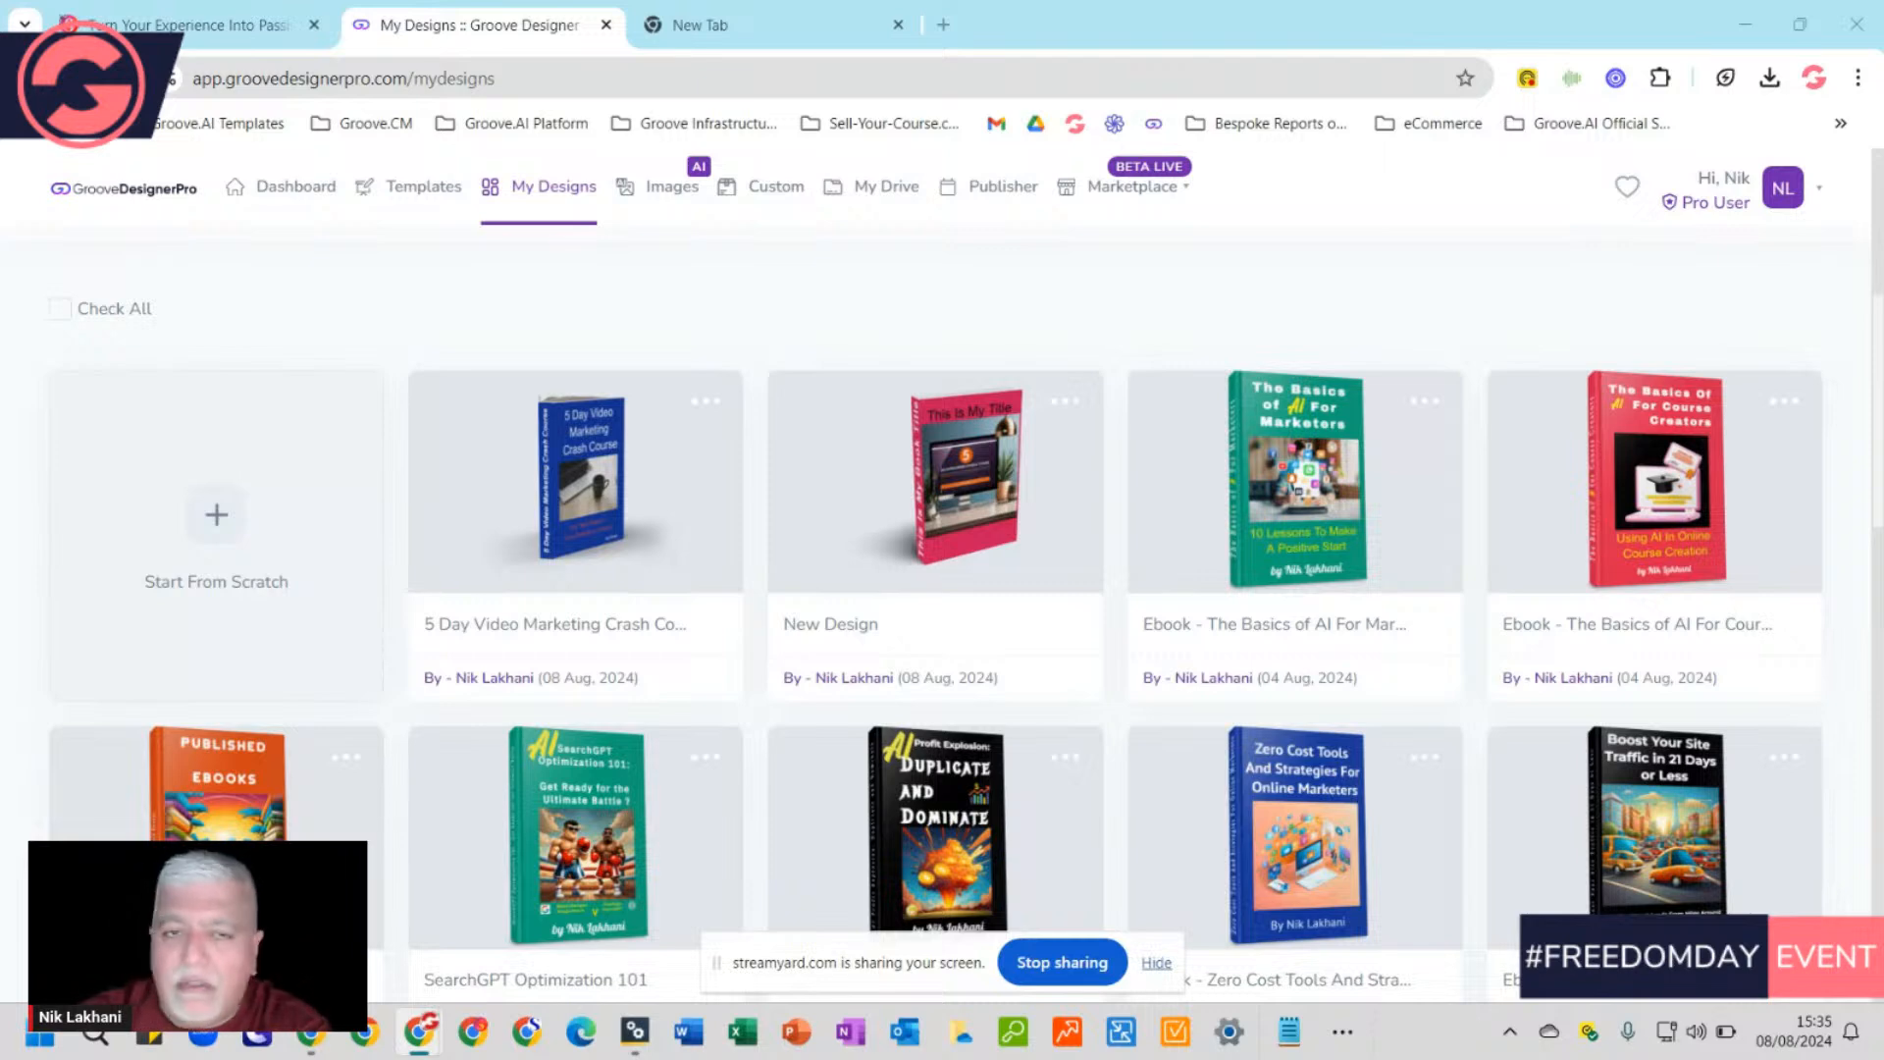
pyautogui.moveTo(694, 433)
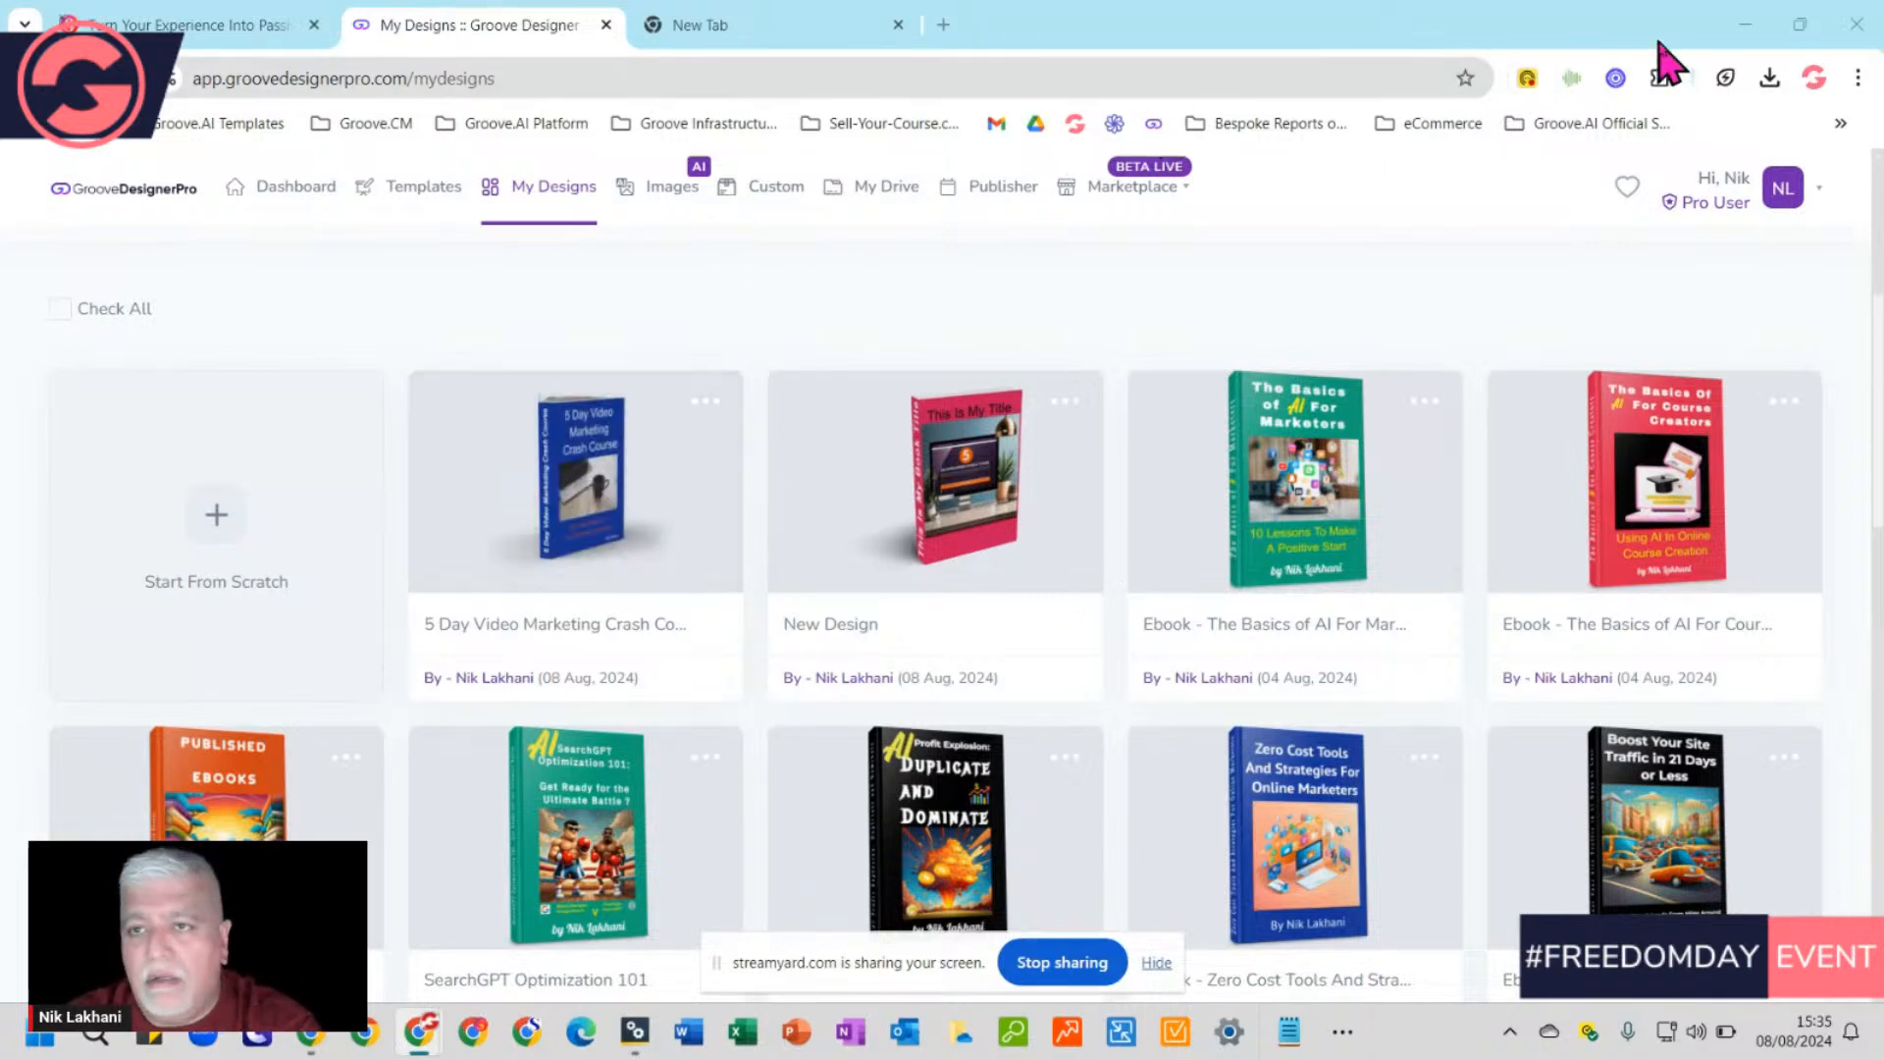